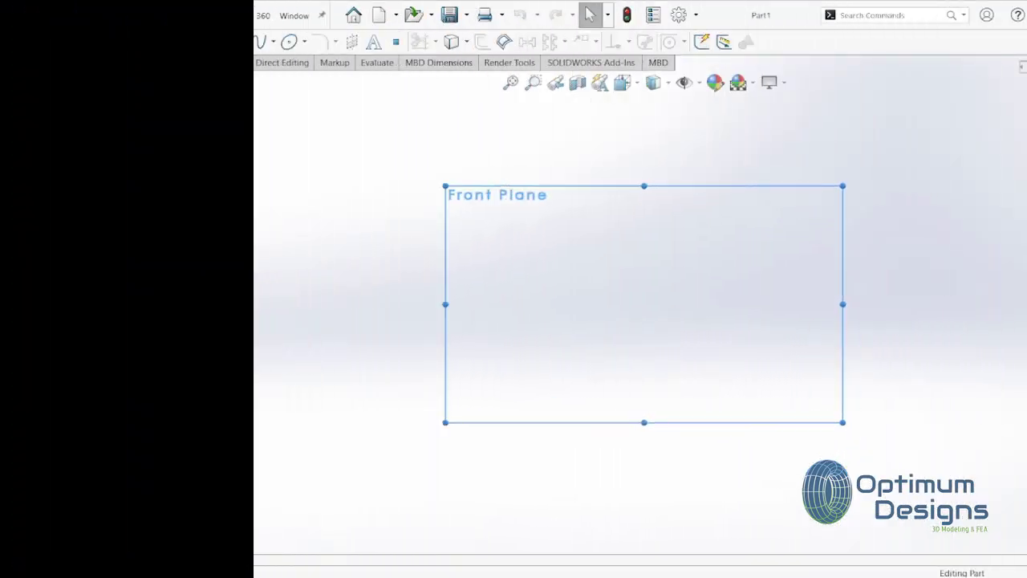
Step: Draw a vertical centerline through the origin in the Front Plane sketch
{"action": "left_click", "coordinate": [93, 42]}
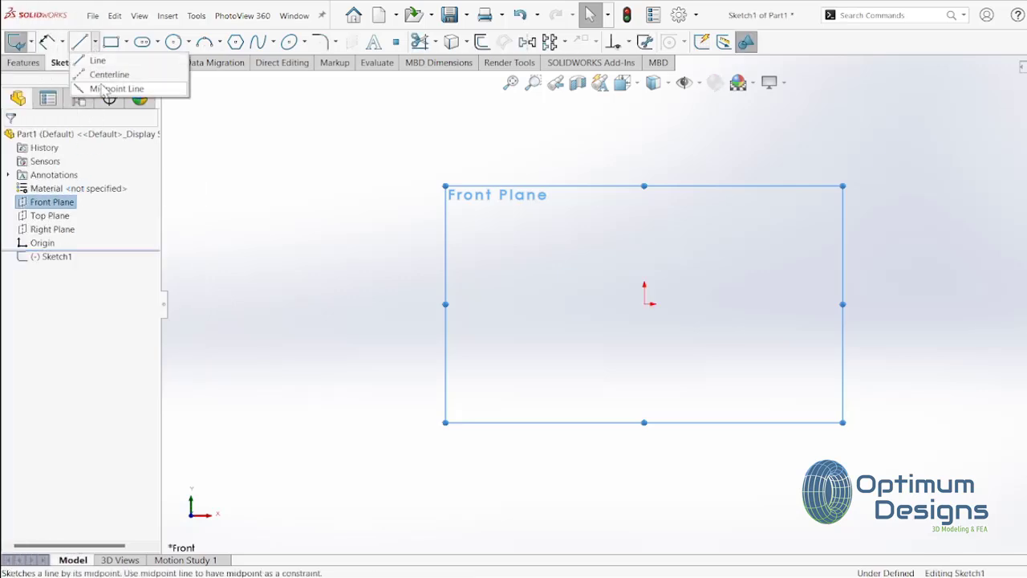
{"action": "left_click", "coordinate": [112, 74]}
{"action": "left_click", "coordinate": [643, 137]}
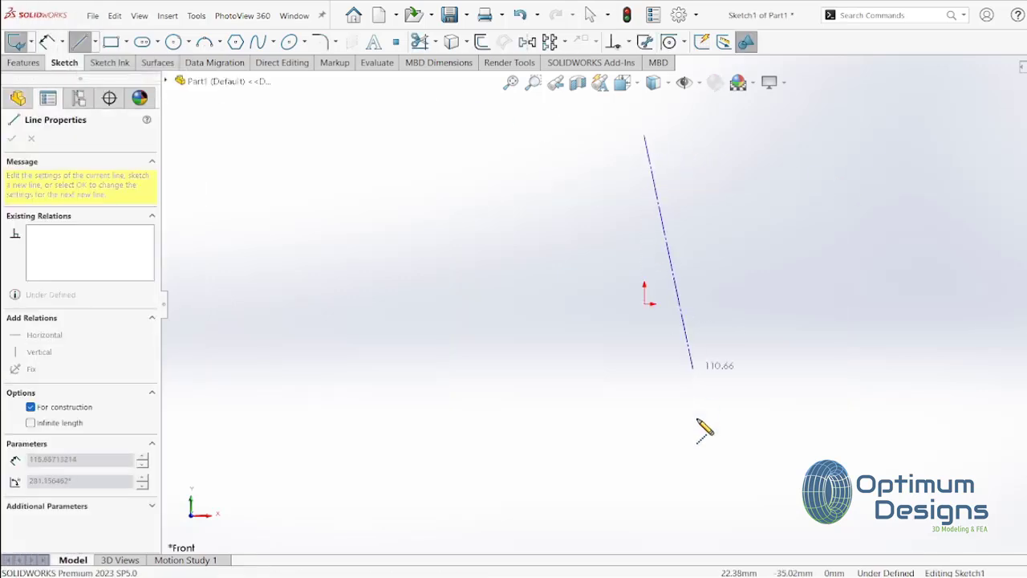
{"action": "left_click", "coordinate": [643, 501]}
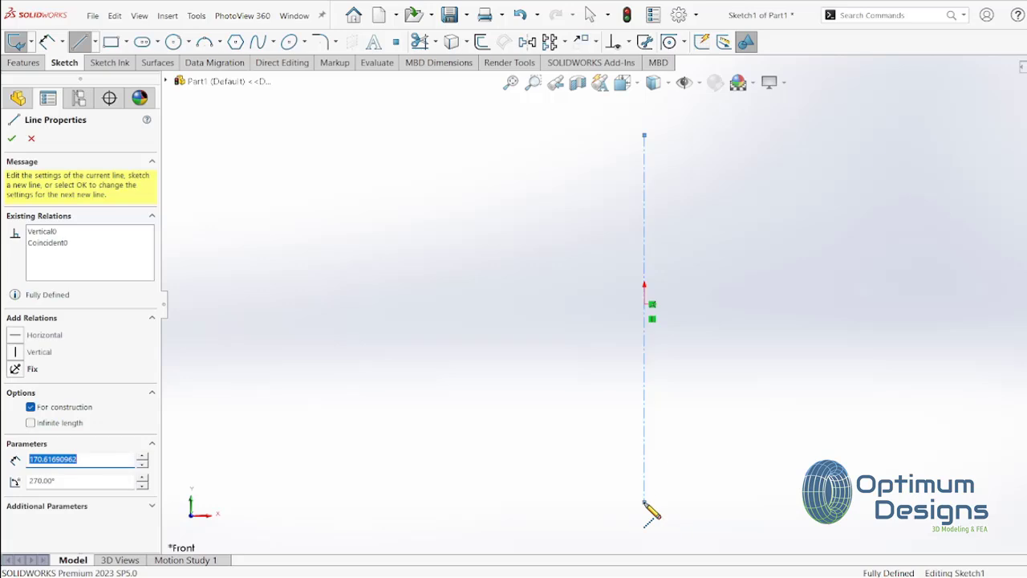
{"action": "key", "text": "Escape"}
{"action": "left_click", "coordinate": [481, 42]}
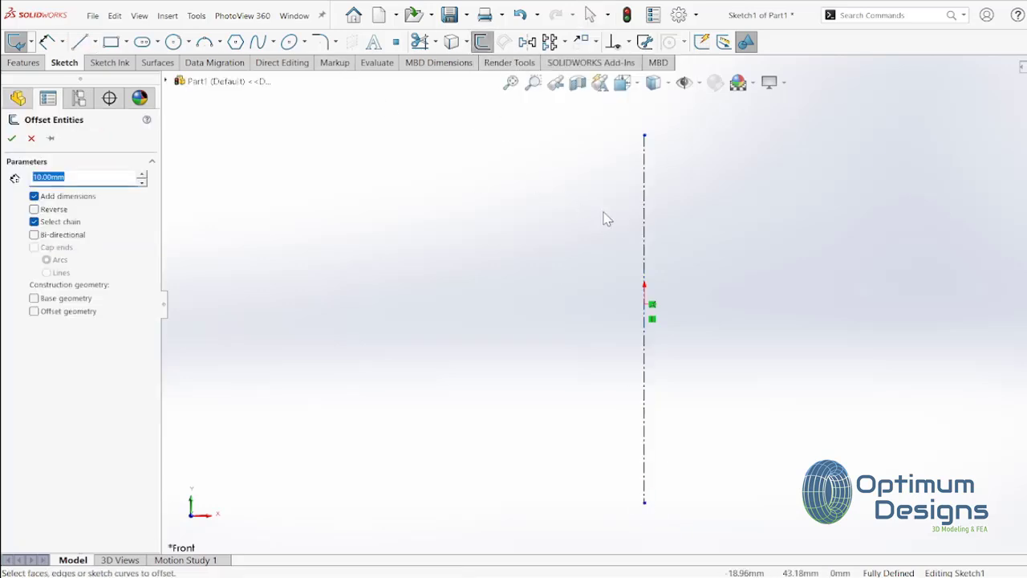
Step: Draw a horizontal centerline crossing the origin from left to right
{"action": "left_click", "coordinate": [94, 41]}
{"action": "left_click", "coordinate": [108, 73]}
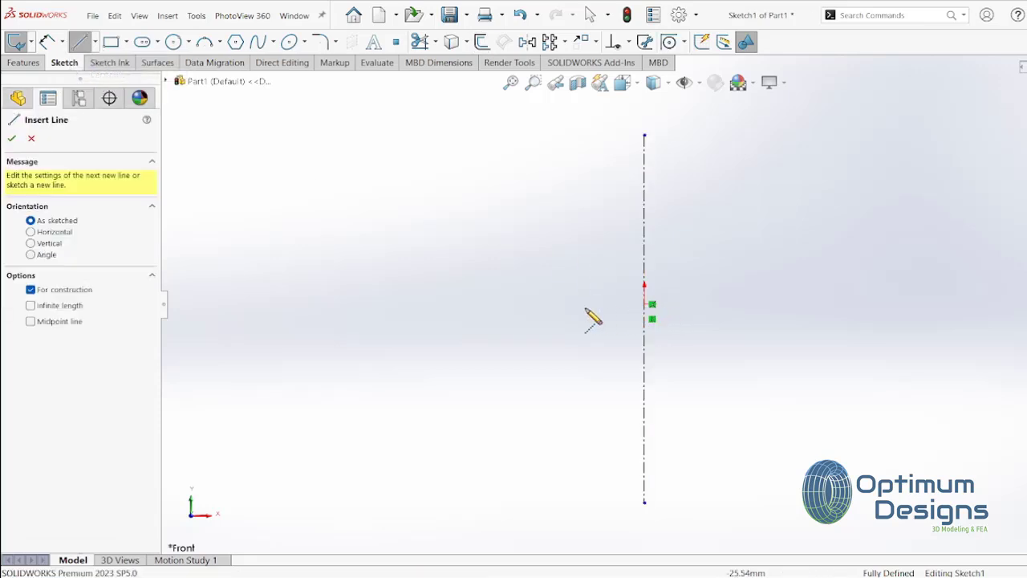
{"action": "left_click", "coordinate": [474, 304]}
{"action": "left_click", "coordinate": [825, 303]}
{"action": "key", "text": "Escape"}
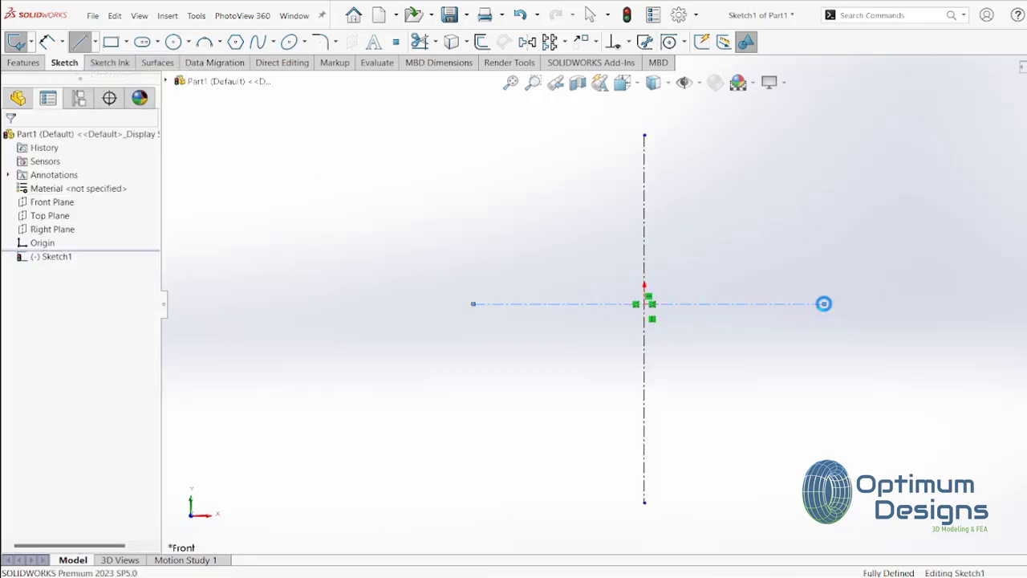
{"action": "left_click", "coordinate": [481, 41]}
Step: Offset the horizontal centerline 106.25 mm (212.50/2) downward and move its dimension left
{"action": "left_click", "coordinate": [586, 305]}
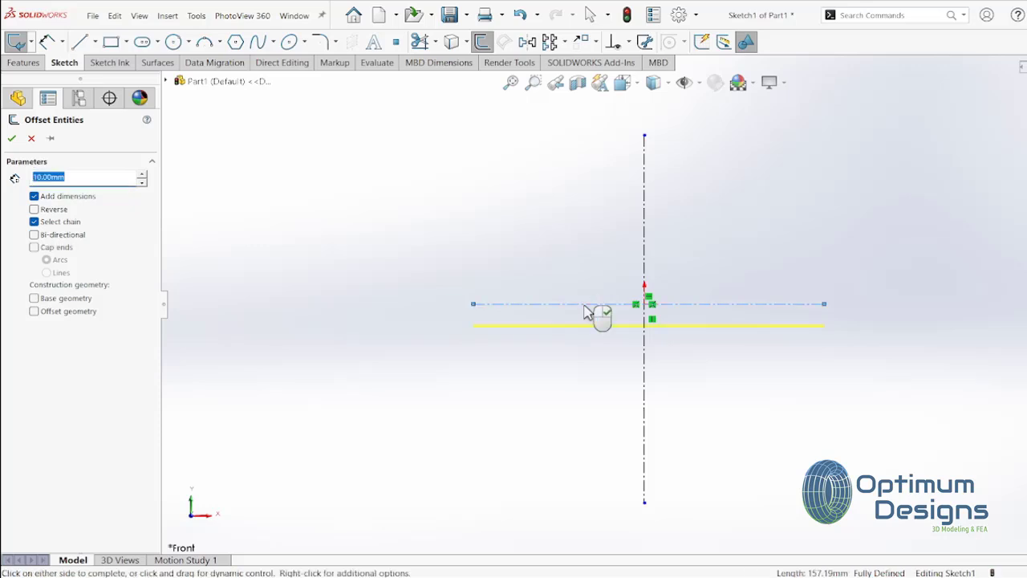
{"action": "type", "text": "212"}
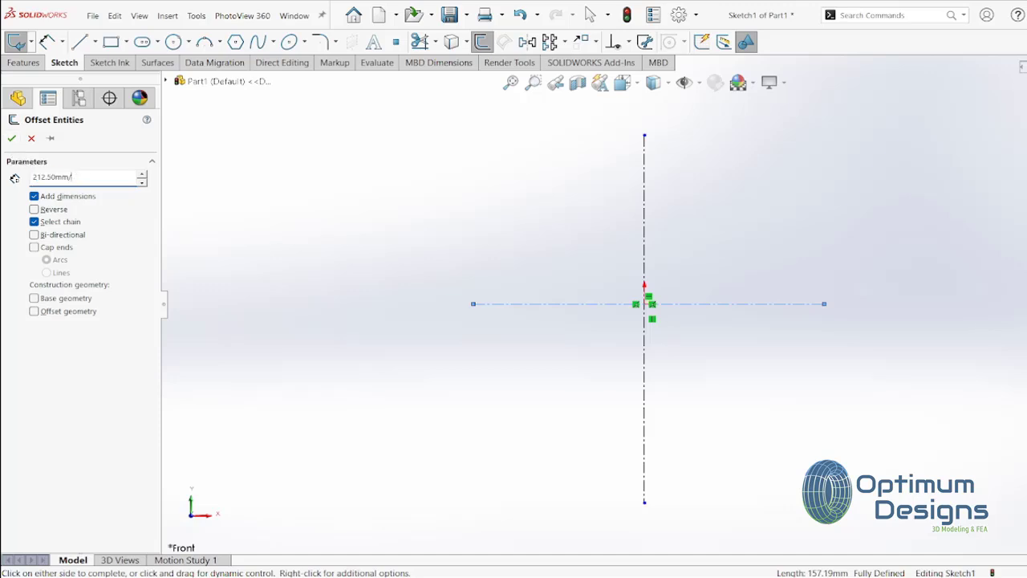
{"action": "key", "text": "Return"}
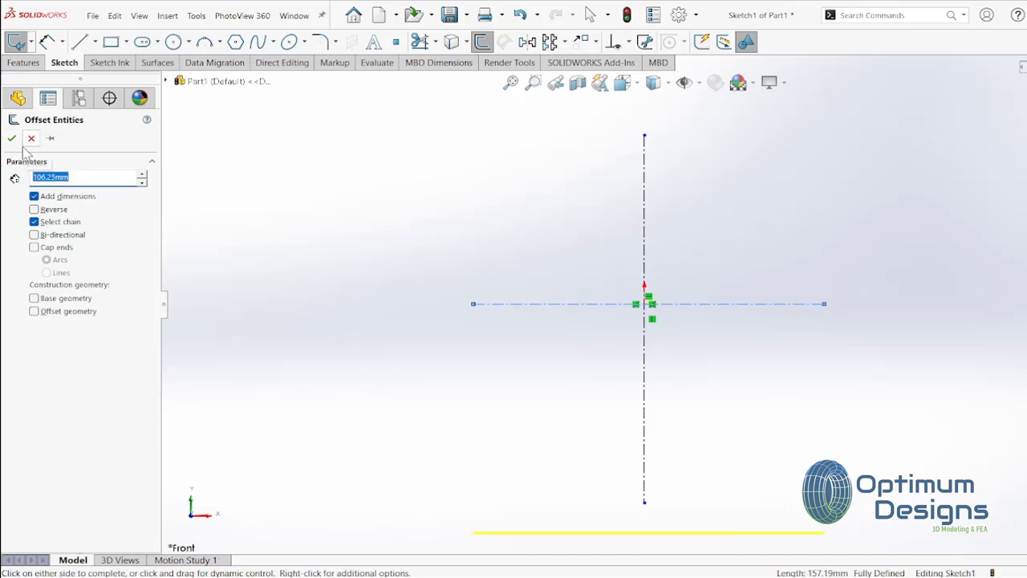
{"action": "left_click", "coordinate": [12, 138]}
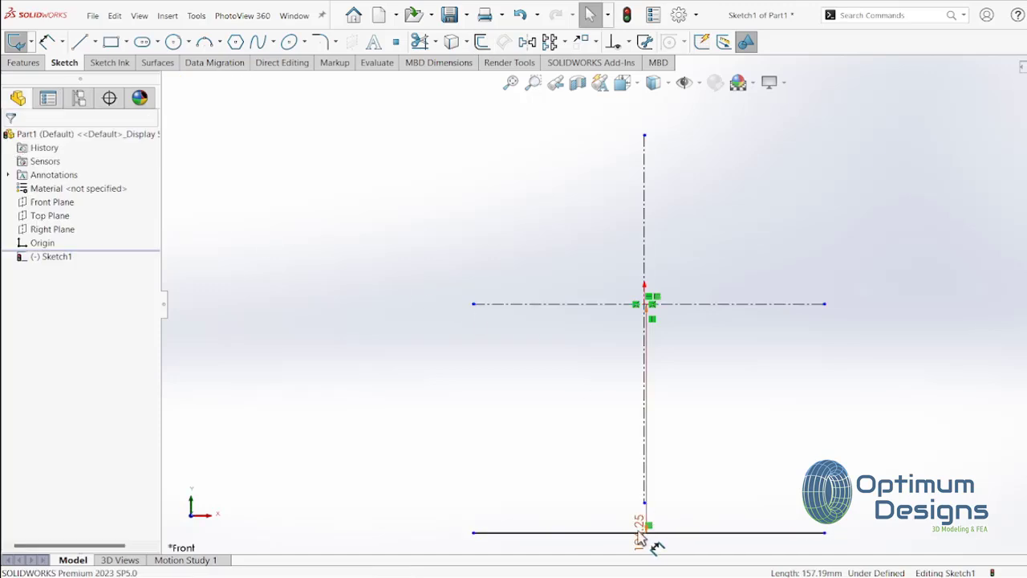
{"action": "left_click_drag", "start_coordinate": [652, 536], "coordinate": [385, 424]}
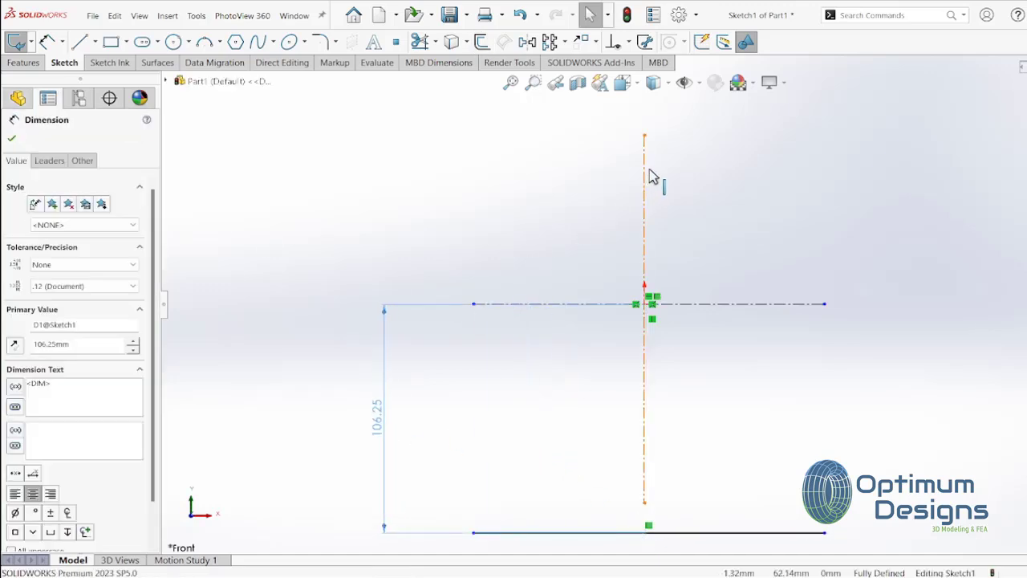
{"action": "key", "text": "Escape"}
Step: Offset the vertical centerline 15.25 mm to both sides with Bi-directional
{"action": "left_click", "coordinate": [482, 42]}
{"action": "type", "text": "30.5/2"}
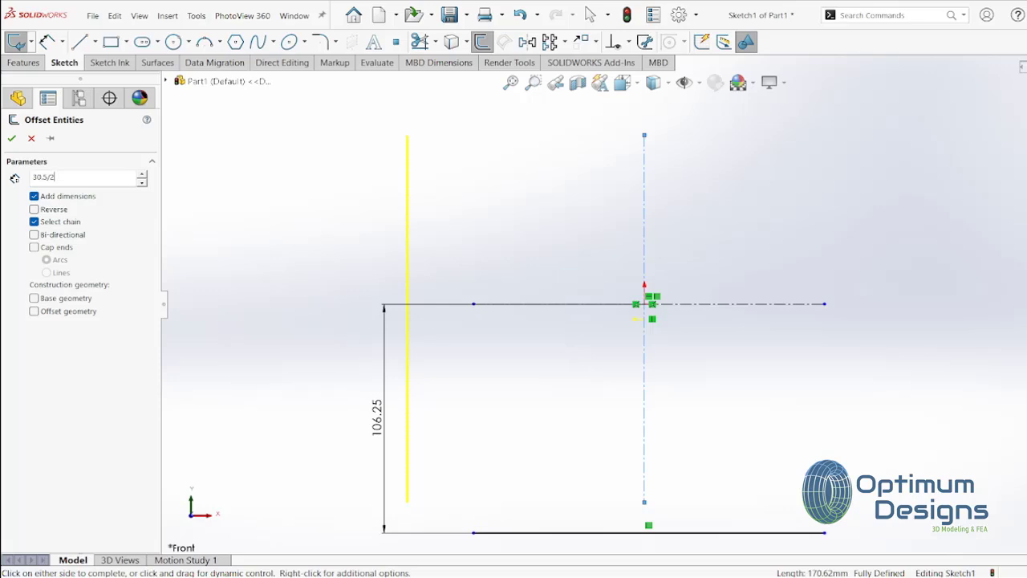
{"action": "key", "text": "Return"}
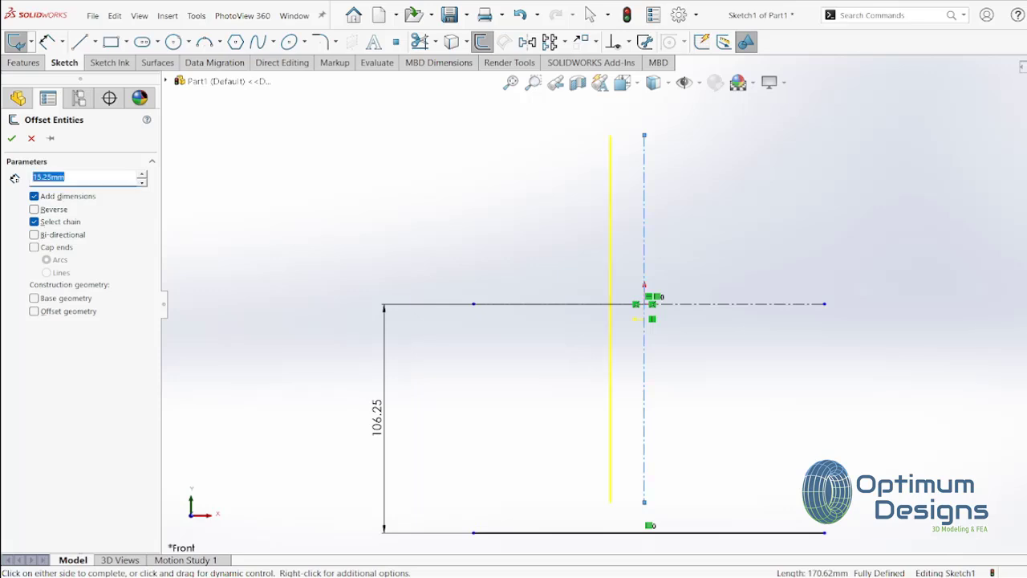
{"action": "left_click", "coordinate": [33, 234]}
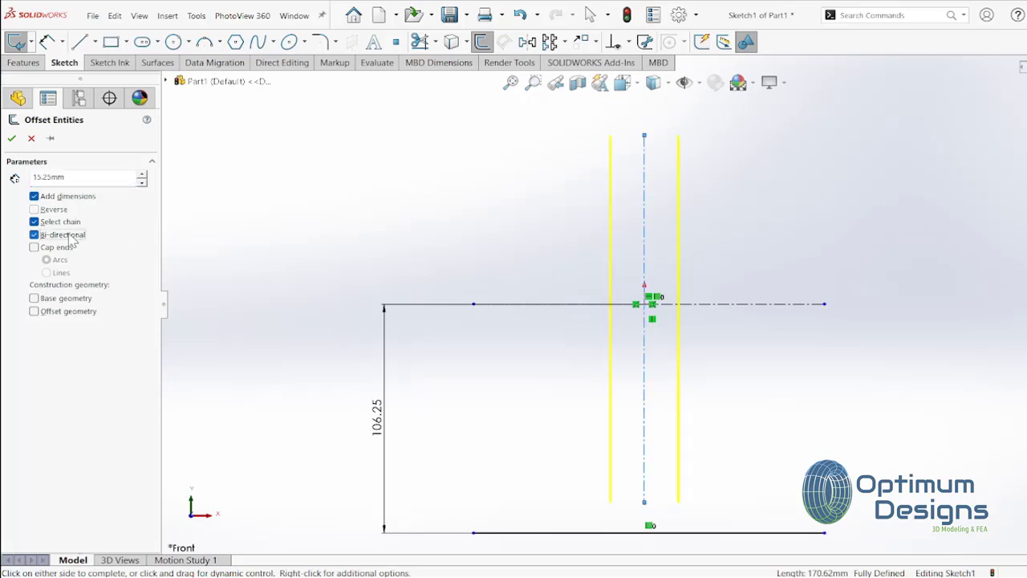
{"action": "left_click", "coordinate": [12, 139]}
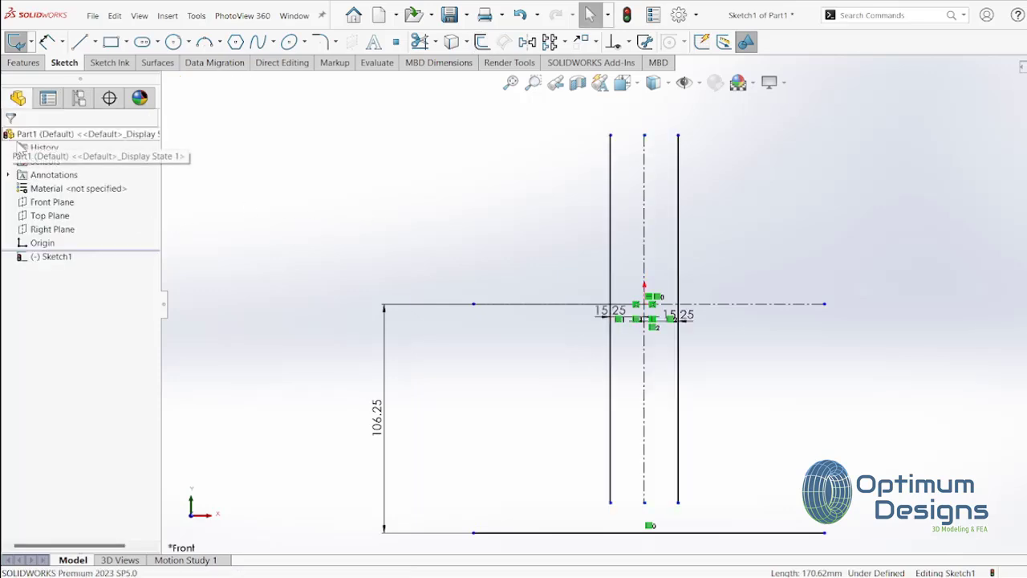
{"action": "left_click", "coordinate": [797, 307]}
Step: Offset the horizontal centerline 106.25 mm upward, accepting the identical-contours warning, and dimension it
{"action": "left_click", "coordinate": [481, 42]}
{"action": "type", "text": "212.5/2"}
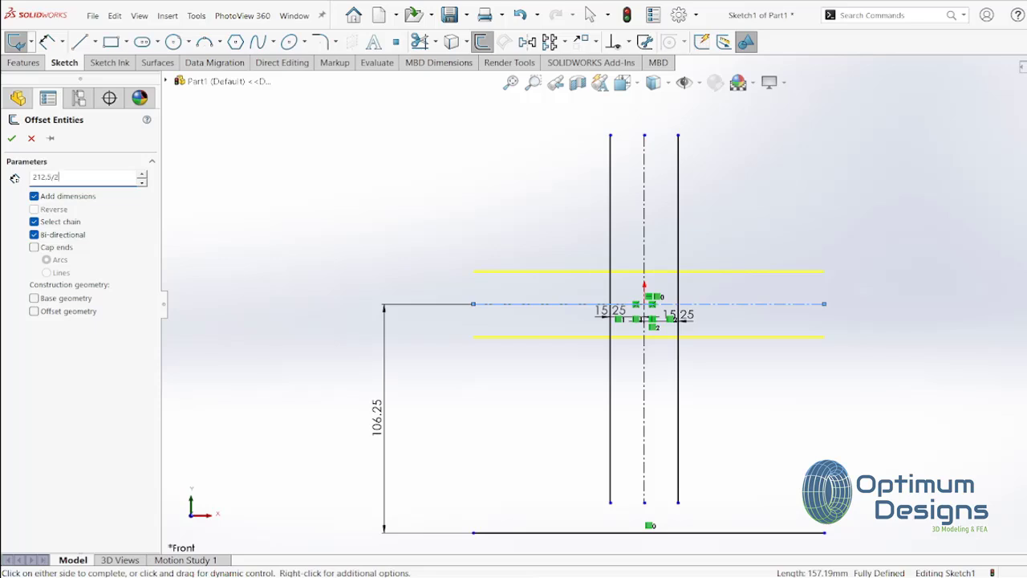
{"action": "key", "text": "Return"}
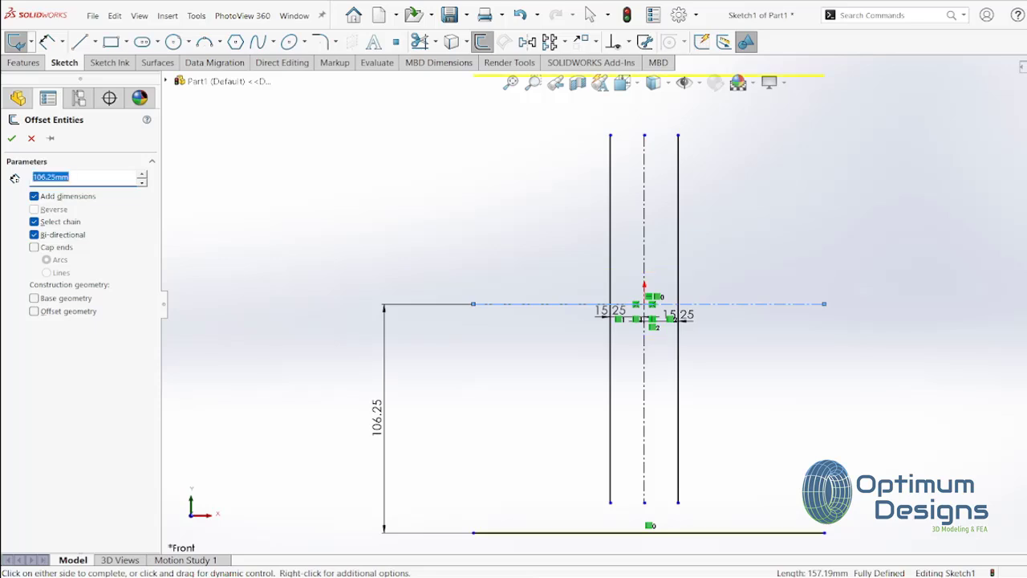
{"action": "left_click", "coordinate": [11, 138]}
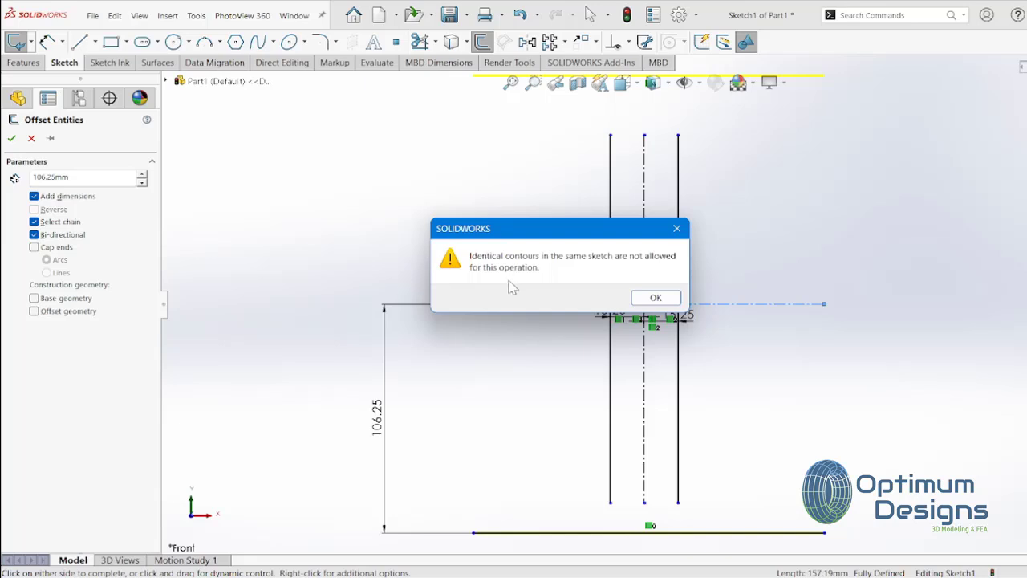
{"action": "left_click", "coordinate": [654, 299]}
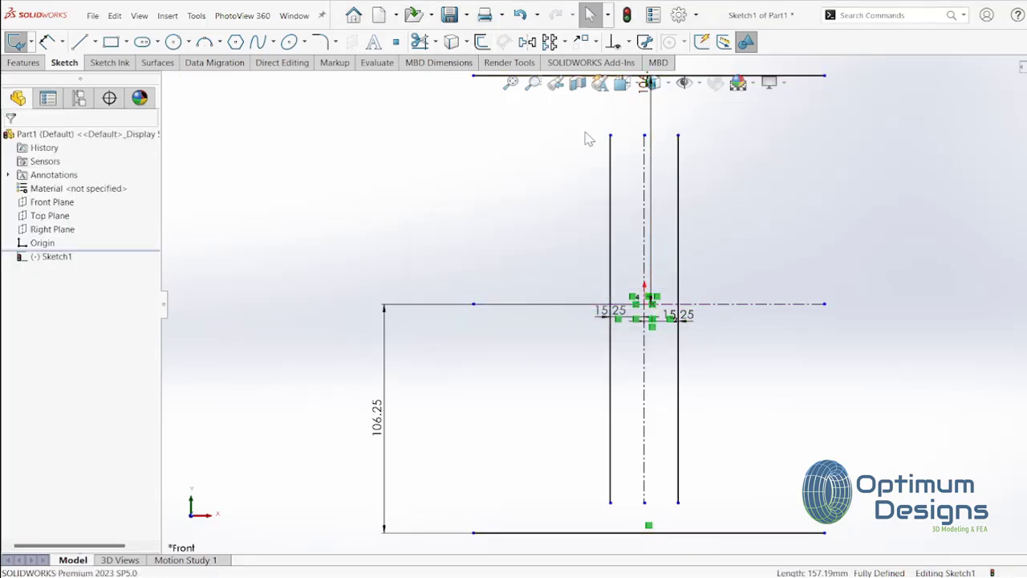
{"action": "left_click", "coordinate": [641, 78]}
Step: Place the top 106.25 dimension and extend the vertical lines to the top and bottom lines
{"action": "left_click", "coordinate": [390, 179]}
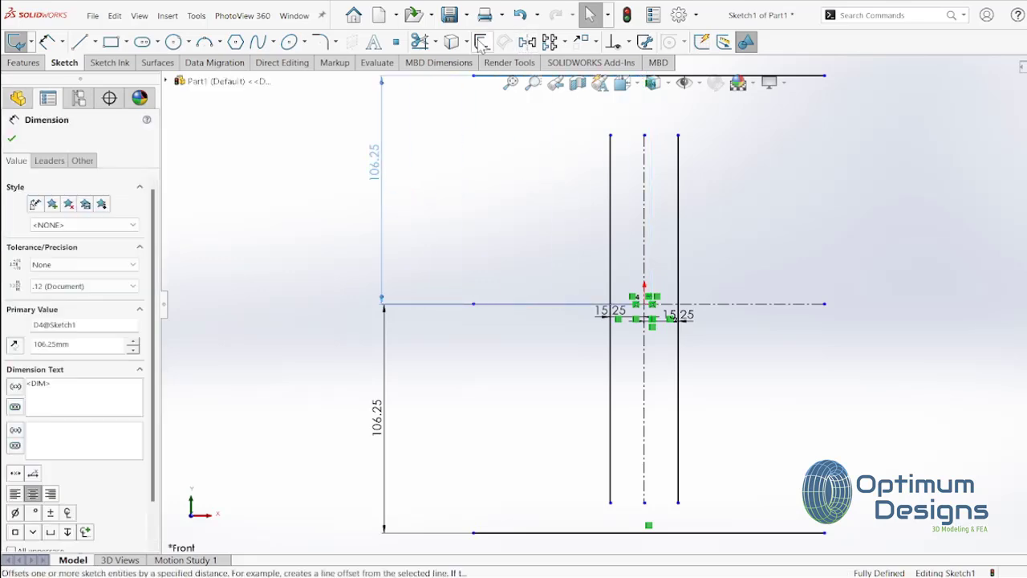
{"action": "left_click", "coordinate": [434, 42]}
{"action": "left_click", "coordinate": [457, 74]}
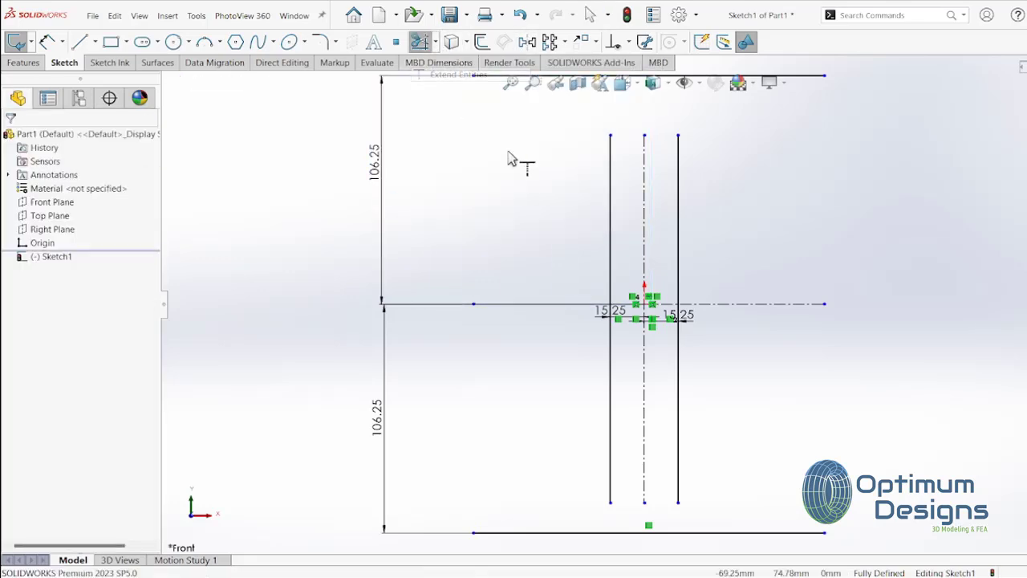
{"action": "left_click", "coordinate": [612, 170]}
{"action": "left_click", "coordinate": [644, 160]}
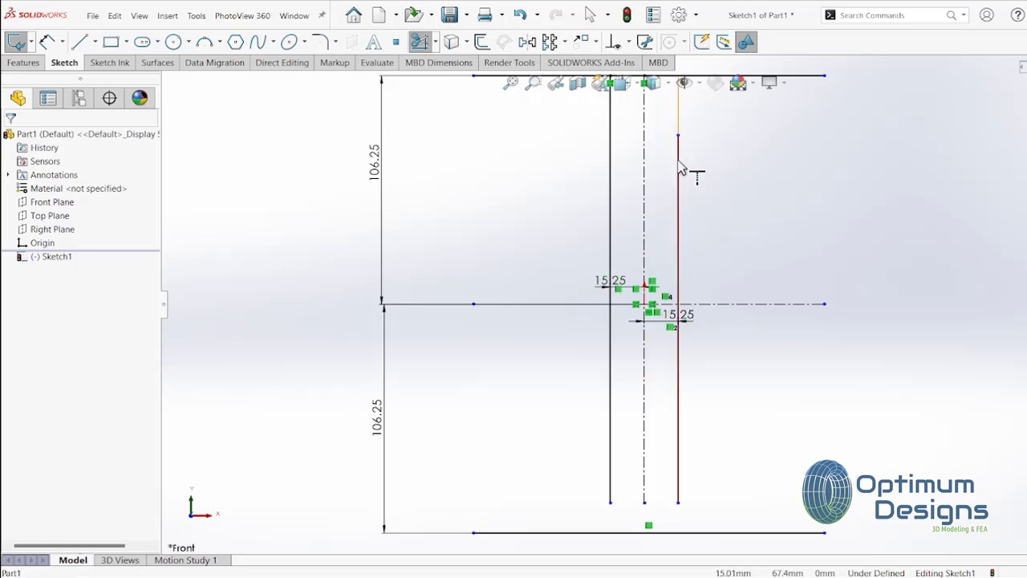
{"action": "left_click", "coordinate": [679, 167]}
{"action": "left_click", "coordinate": [678, 438]}
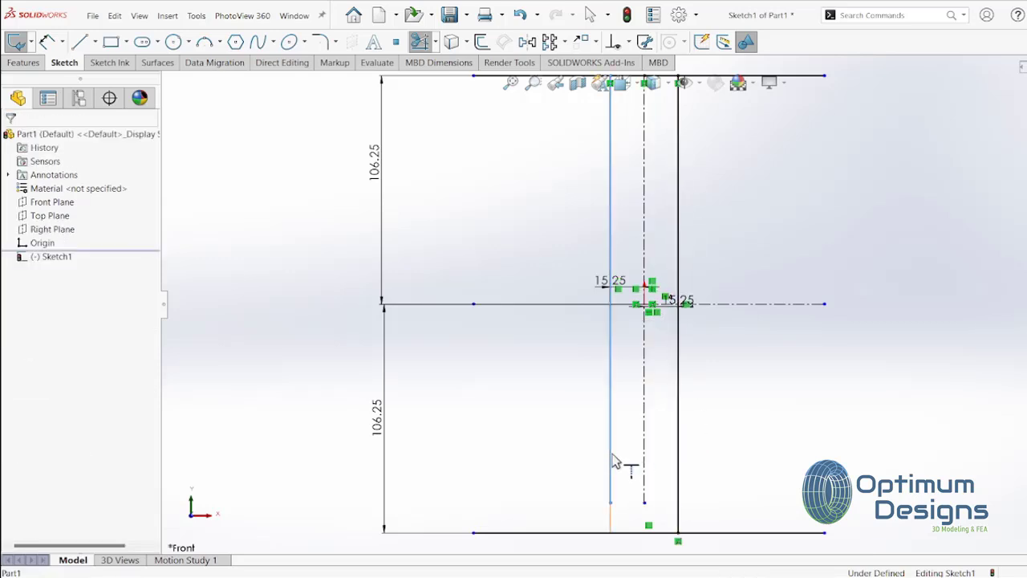
{"action": "left_click", "coordinate": [616, 459]}
Step: Trim the excess horizontal lines to a closed 30.5 mm rectangle and make it construction geometry
{"action": "left_click", "coordinate": [434, 42]}
{"action": "left_click", "coordinate": [443, 62]}
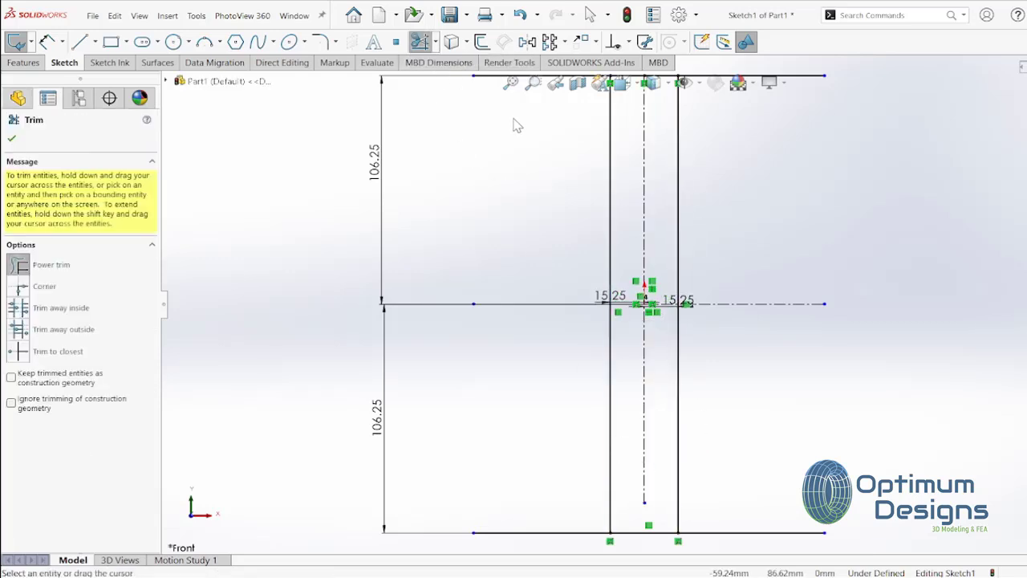
{"action": "key", "text": "f"}
{"action": "mouse_move", "coordinate": [596, 135]}
{"action": "left_mouse_down"}
{"action": "mouse_move", "coordinate": [588, 458]}
{"action": "mouse_move", "coordinate": [606, 419]}
{"action": "left_mouse_up"}
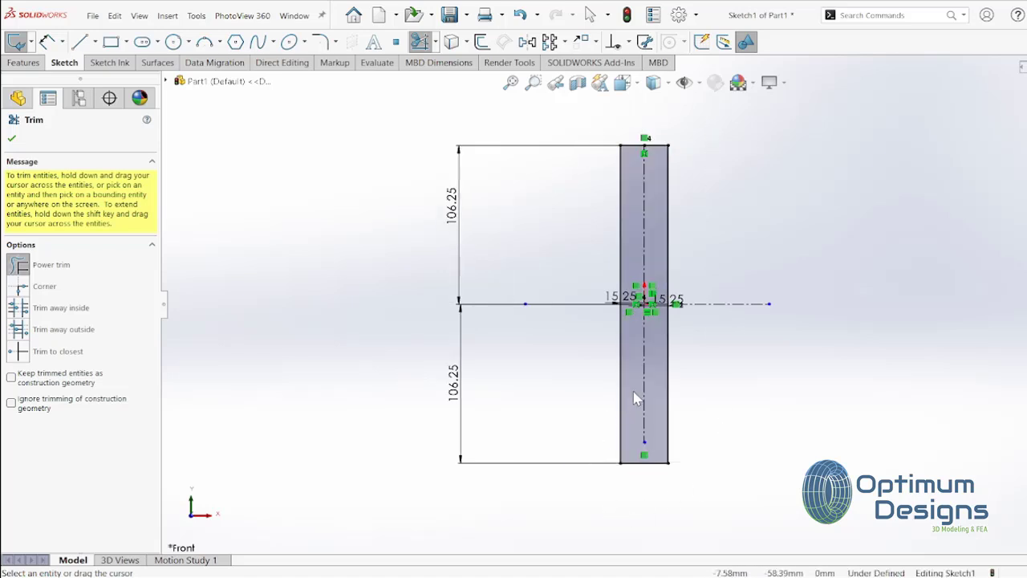
{"action": "scroll", "coordinate": [651, 363], "scroll_direction": "down", "scroll_amount": 3}
{"action": "scroll", "coordinate": [650, 320], "scroll_direction": "up", "scroll_amount": 4}
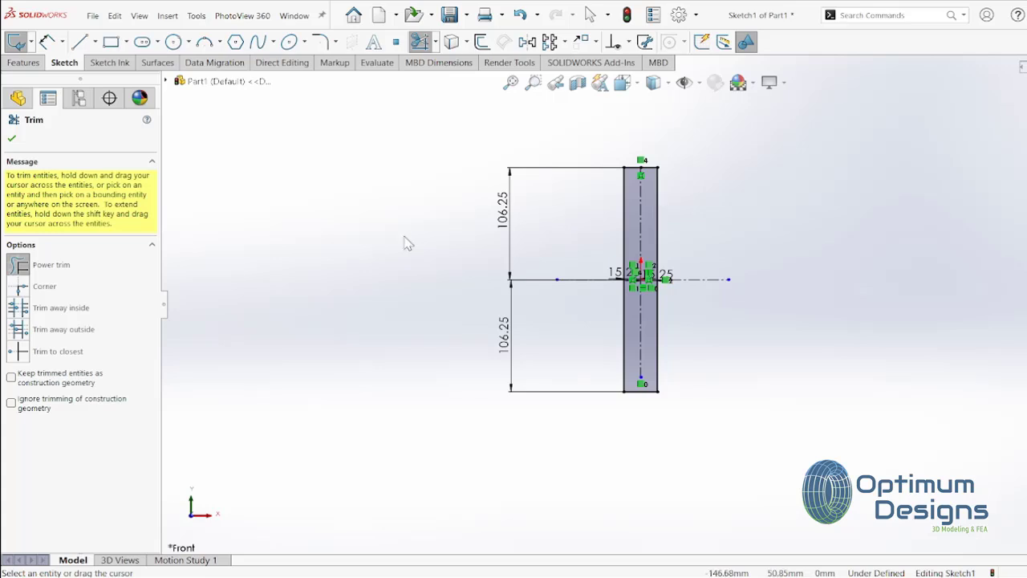
{"action": "left_click", "coordinate": [11, 138]}
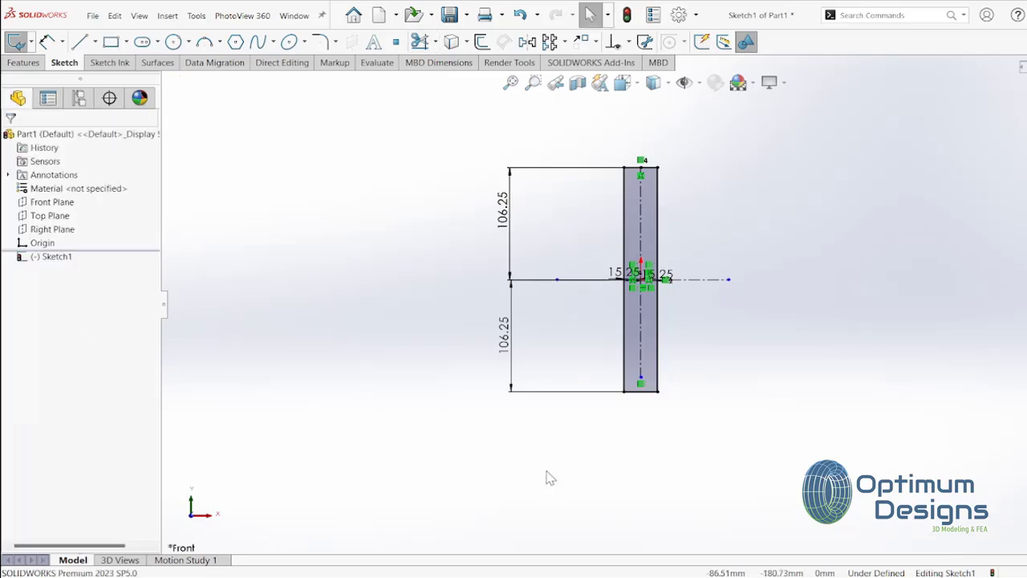
{"action": "left_click_drag", "start_coordinate": [545, 471], "coordinate": [680, 135]}
{"action": "left_click", "coordinate": [57, 287]}
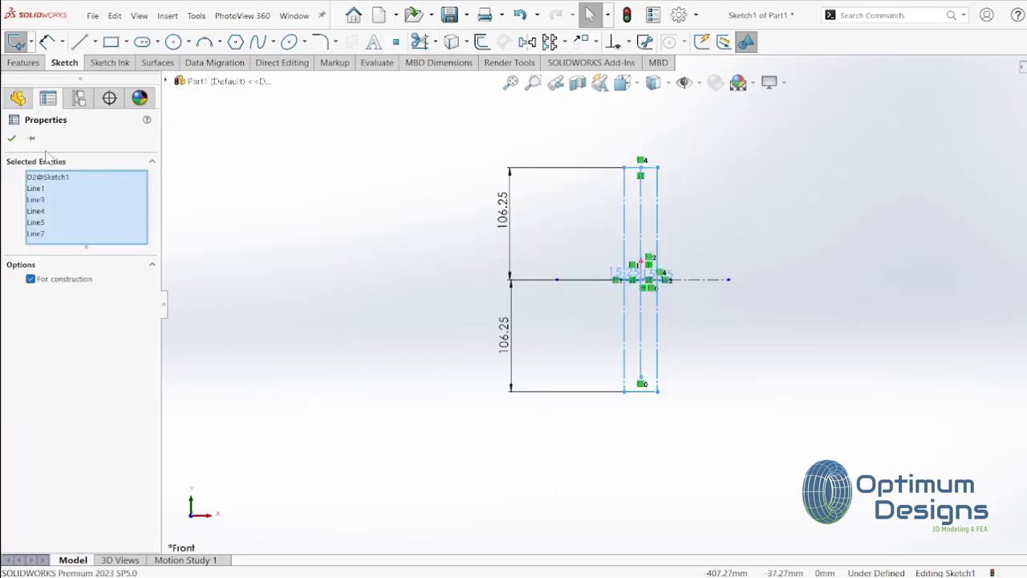
Step: Draw the stepped neck lines from the top line's right end down the profile
{"action": "left_click", "coordinate": [12, 138]}
{"action": "left_click", "coordinate": [80, 42]}
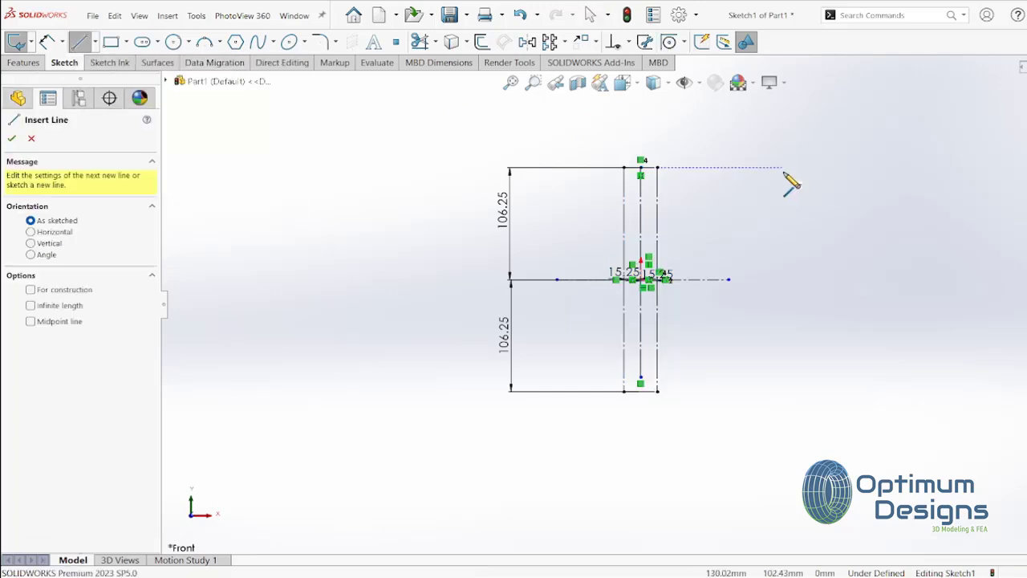
{"action": "scroll", "coordinate": [754, 160], "scroll_direction": "down", "scroll_amount": 3}
{"action": "scroll", "coordinate": [527, 195], "scroll_direction": "down", "scroll_amount": 2}
{"action": "scroll", "coordinate": [545, 236], "scroll_direction": "up", "scroll_amount": 2}
{"action": "scroll", "coordinate": [554, 233], "scroll_direction": "down", "scroll_amount": 2}
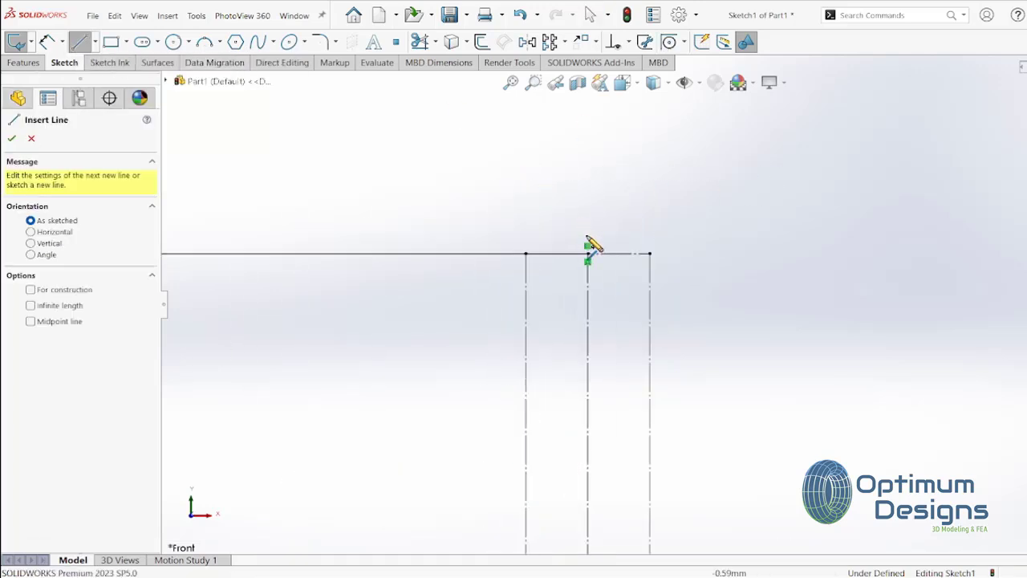
{"action": "left_click", "coordinate": [650, 254]}
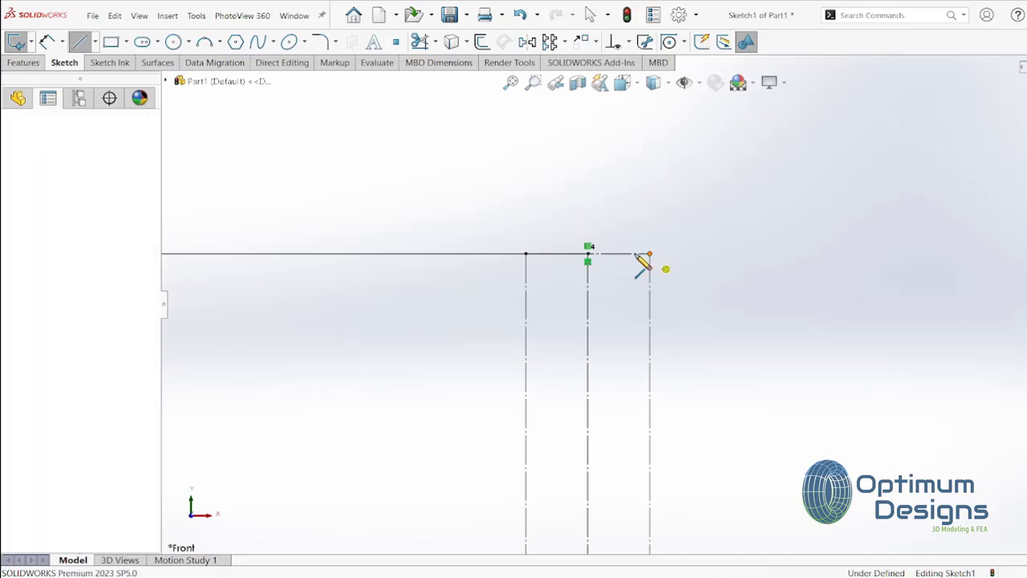
{"action": "left_click", "coordinate": [572, 254]}
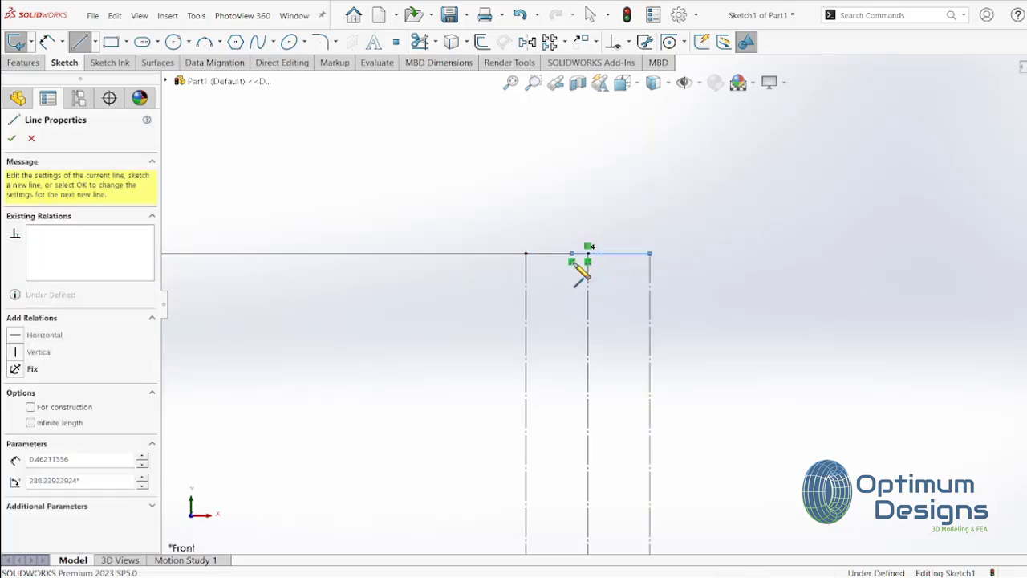
{"action": "left_click", "coordinate": [553, 318]}
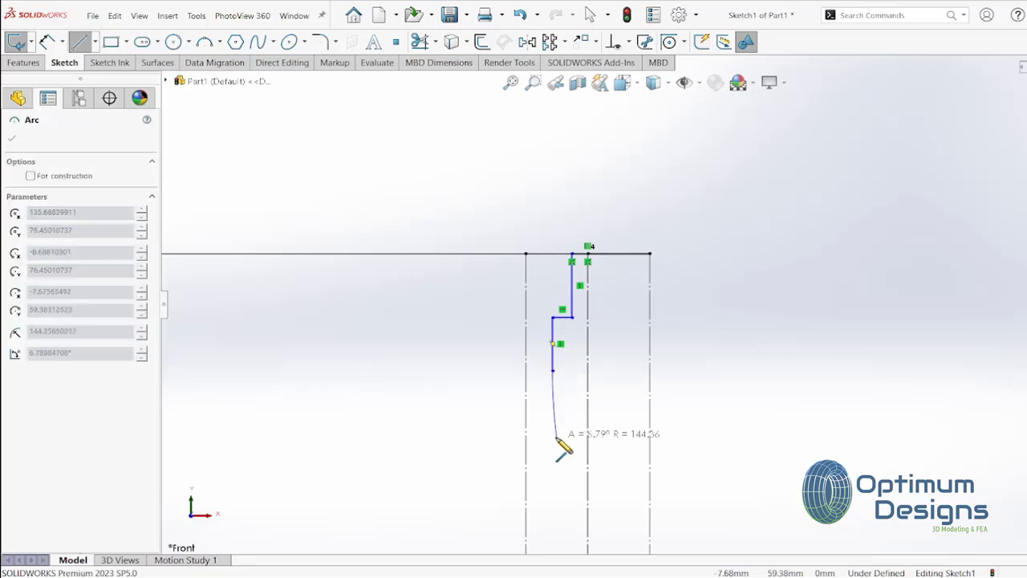
Step: Continue with tangent curves bending outward down the body toward the bottom
{"action": "left_click", "coordinate": [544, 401]}
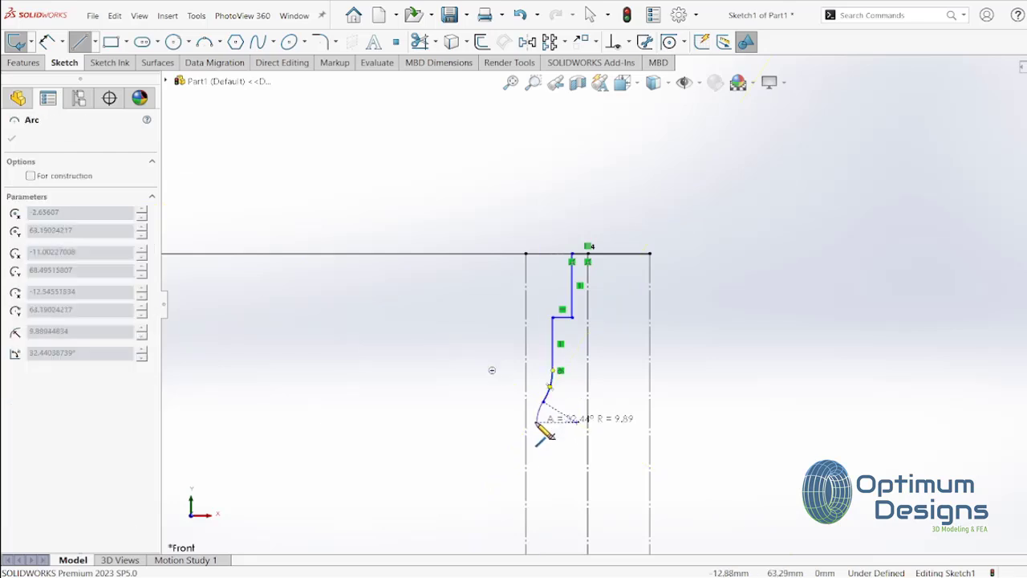
{"action": "left_click", "coordinate": [537, 424]}
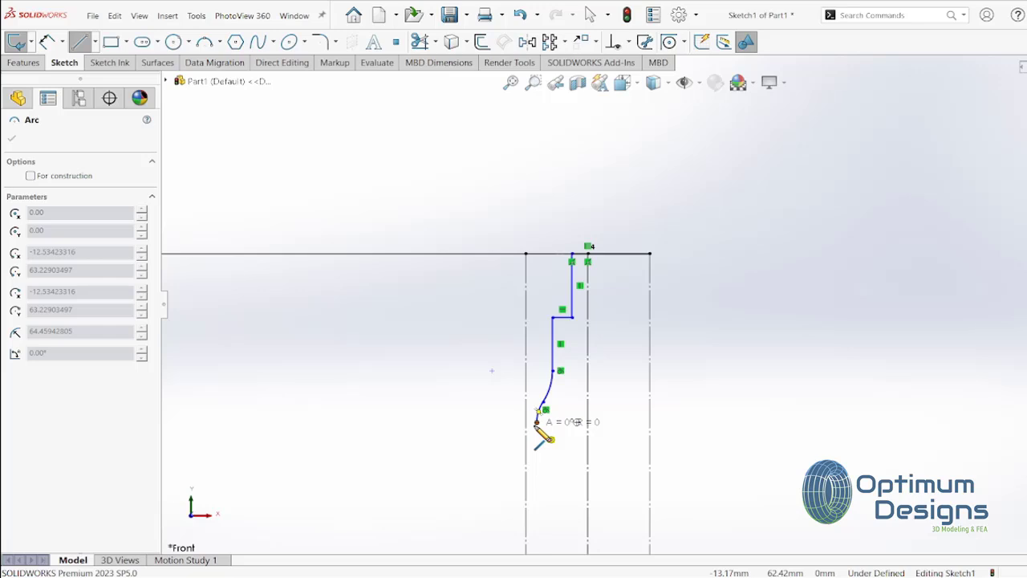
{"action": "left_click", "coordinate": [552, 488]}
{"action": "key", "text": "Escape"}
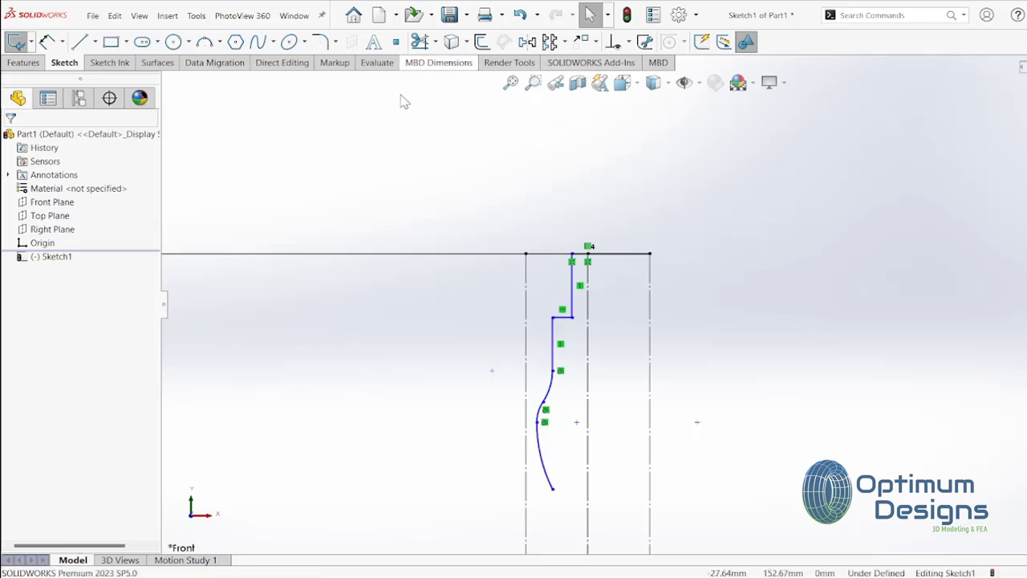
{"action": "left_click", "coordinate": [589, 427]}
{"action": "key", "text": "Delete"}
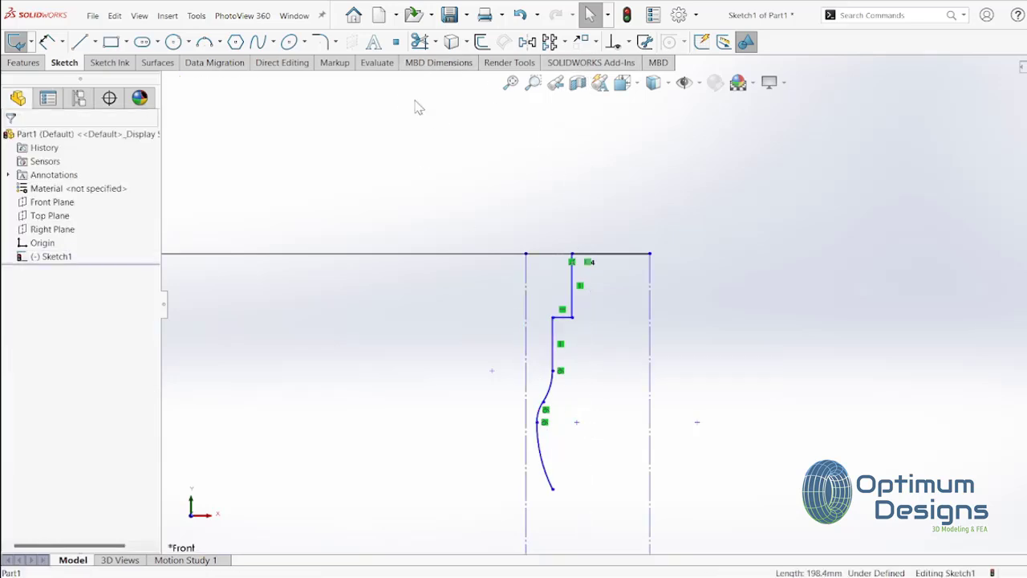
Step: Dimension the top width to 12.50 and the neck height to 14.00
{"action": "left_click", "coordinate": [58, 44]}
{"action": "left_click", "coordinate": [638, 253]}
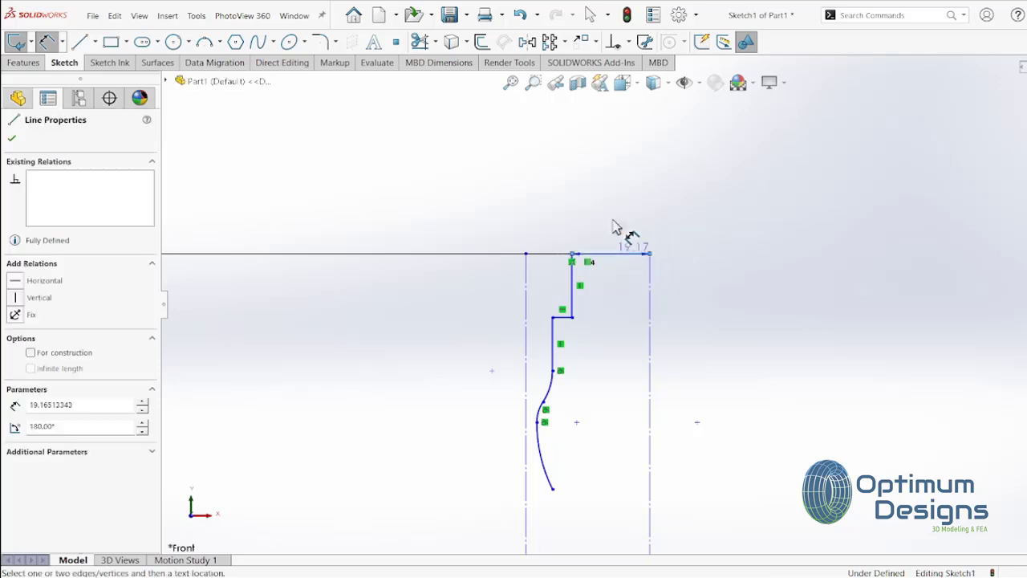
{"action": "left_click", "coordinate": [614, 223]}
{"action": "type", "text": "12"}
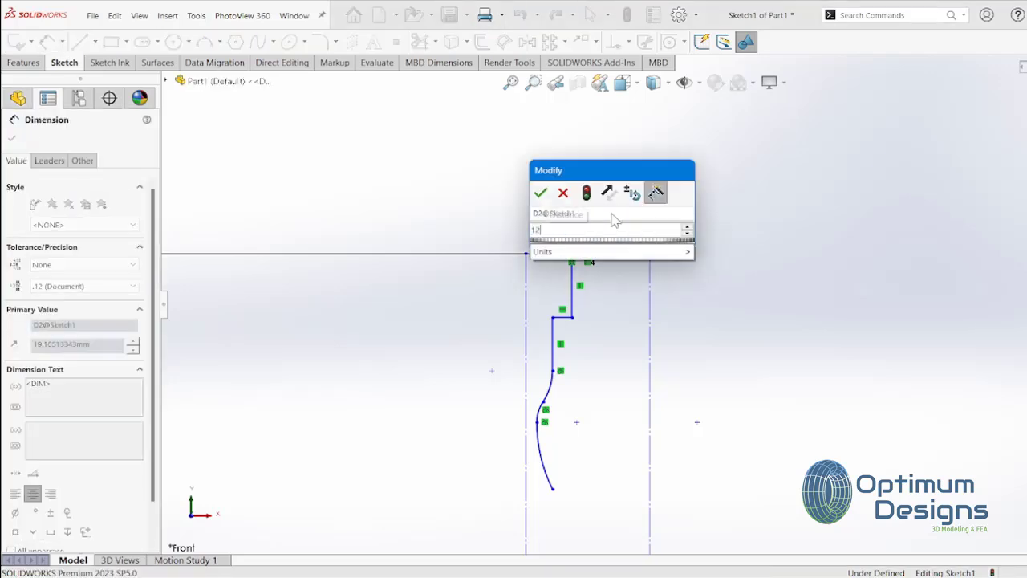
{"action": "type", "text": ".5"}
{"action": "key", "text": "Return"}
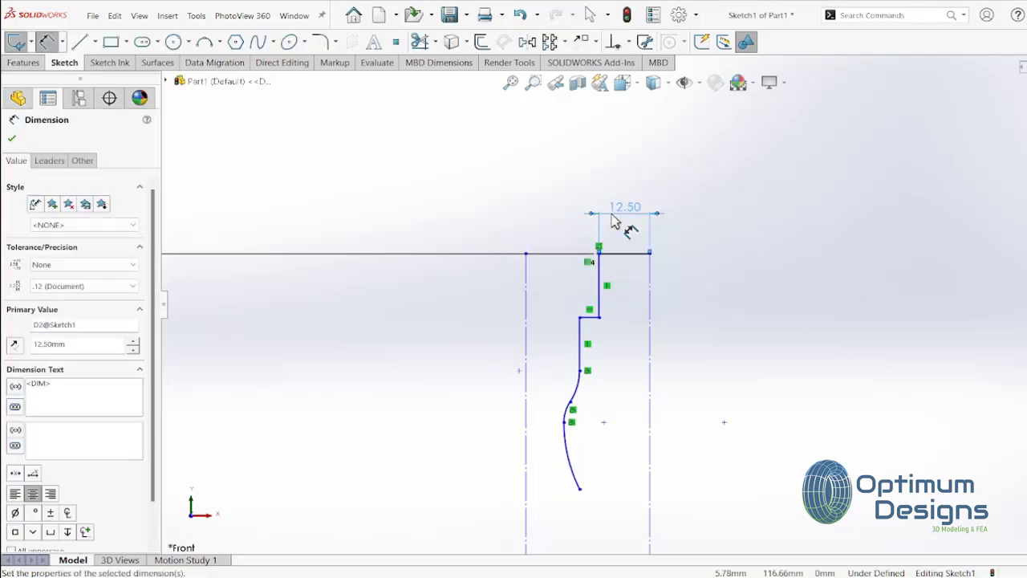
{"action": "left_click", "coordinate": [600, 293]}
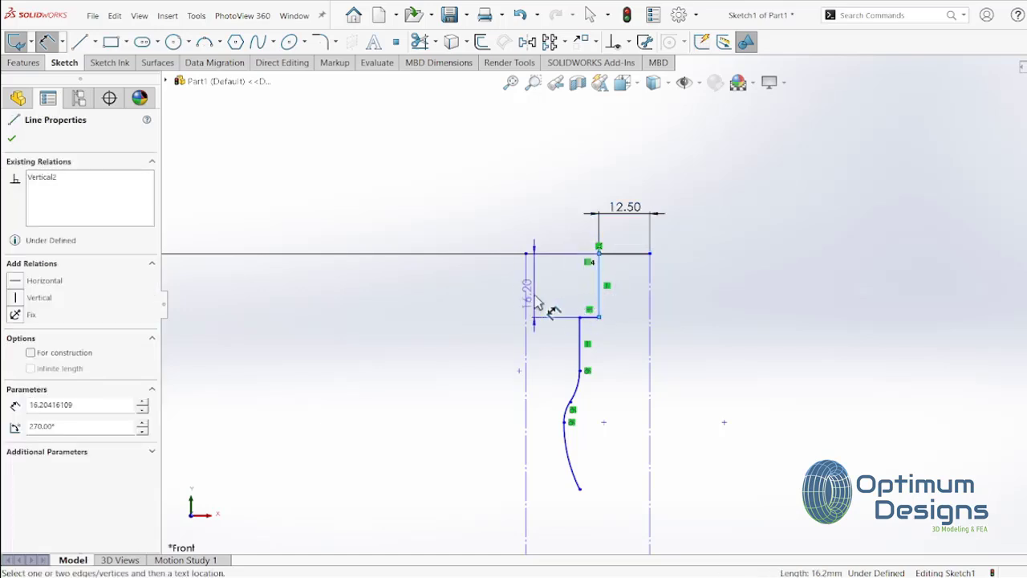
{"action": "left_click", "coordinate": [503, 304]}
{"action": "type", "text": "14"}
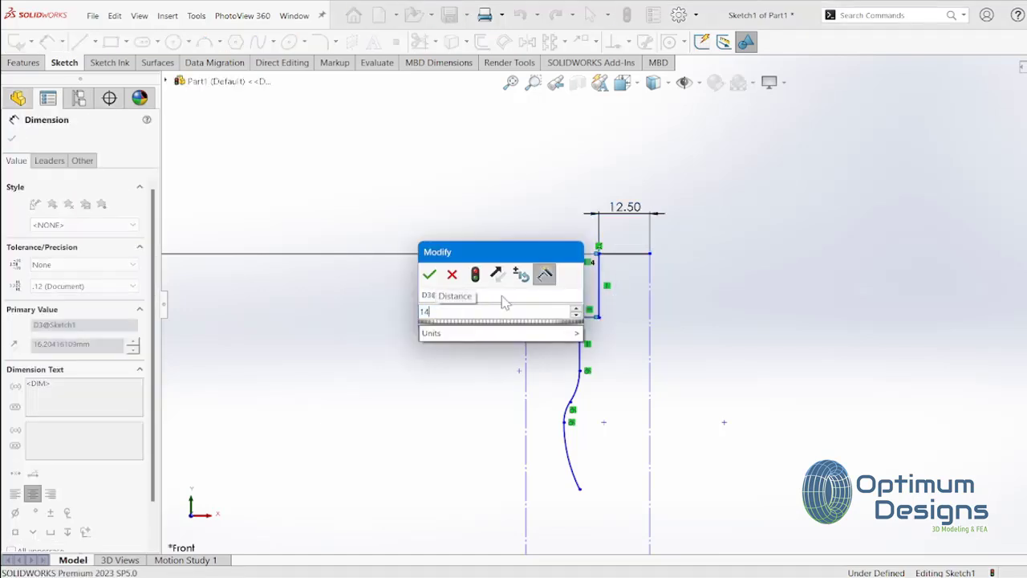
{"action": "key", "text": "Return"}
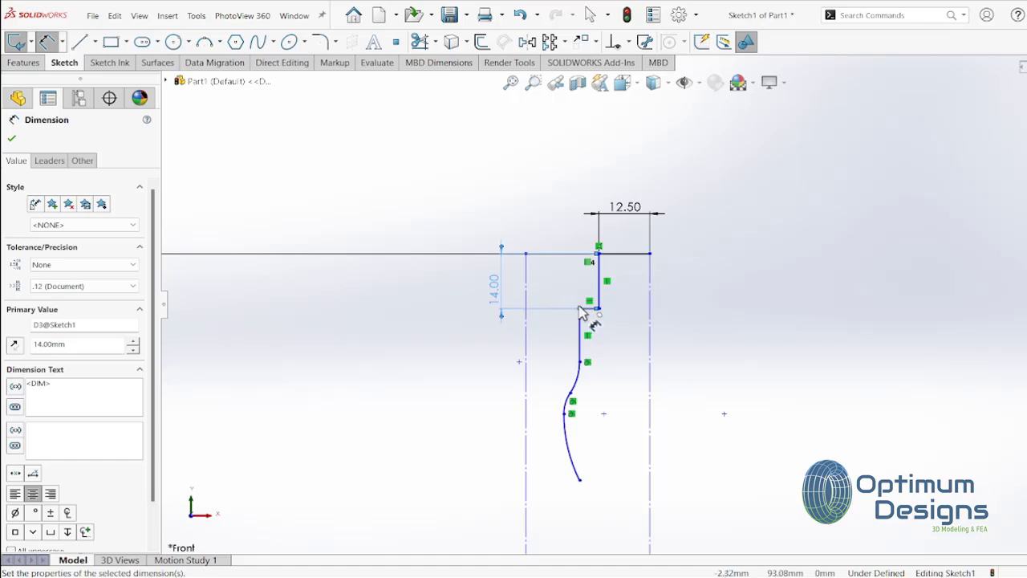
Step: Dimension the neck step to 0.50 and the lower vertical line to 6.00
{"action": "left_click", "coordinate": [589, 311]}
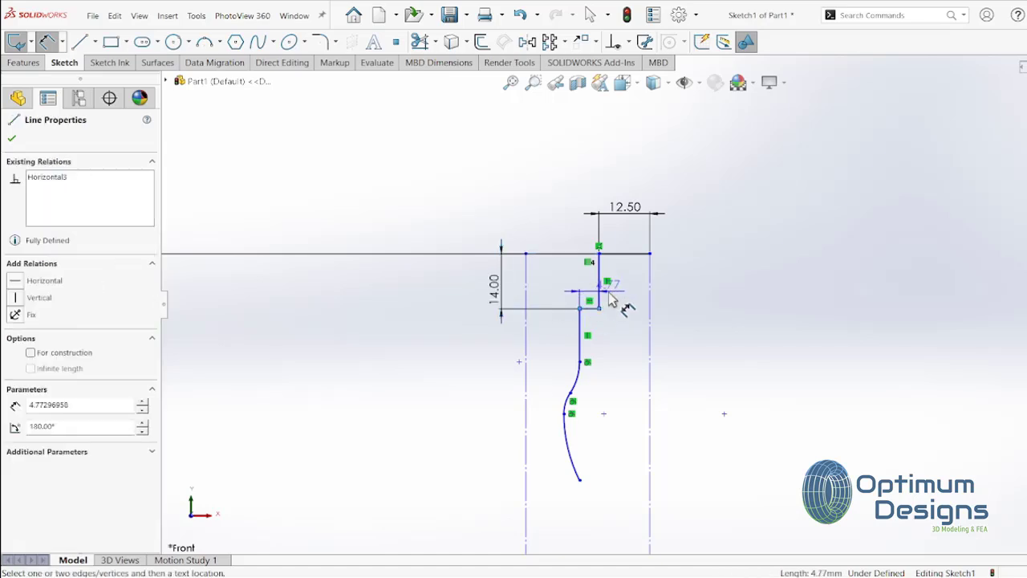
{"action": "left_click", "coordinate": [732, 290]}
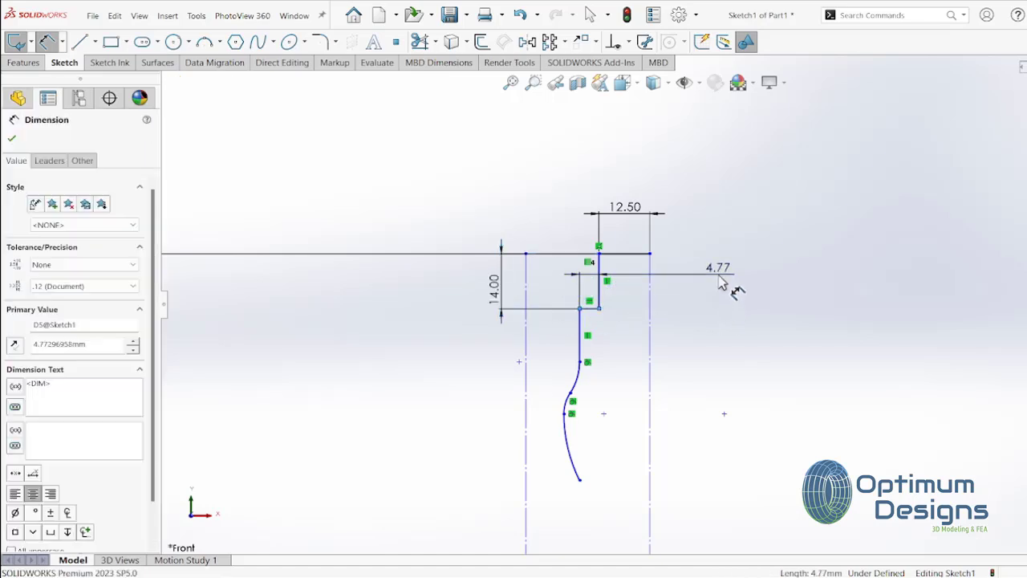
{"action": "type", "text": "0.5"}
{"action": "key", "text": "Return"}
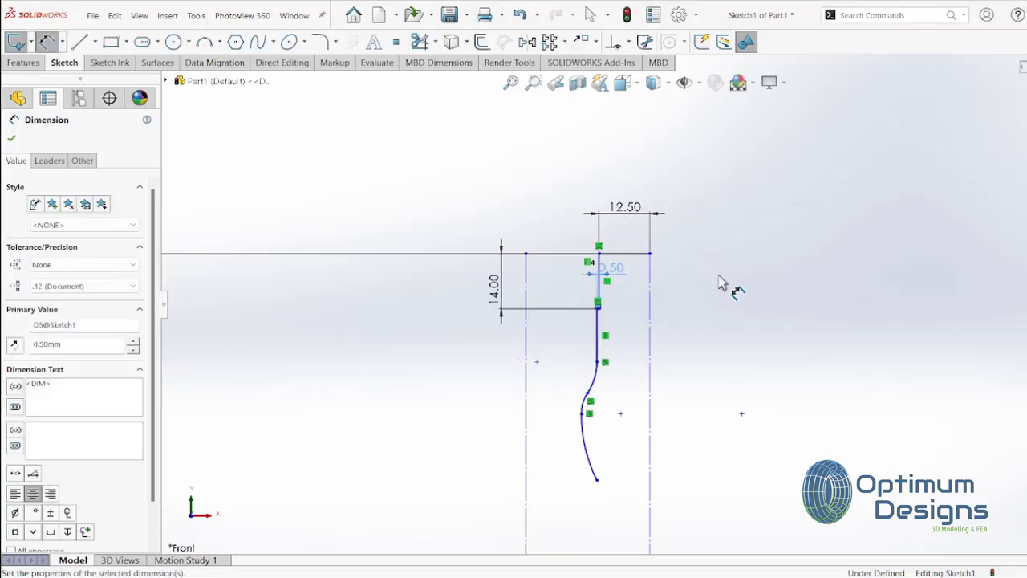
{"action": "left_click", "coordinate": [603, 344]}
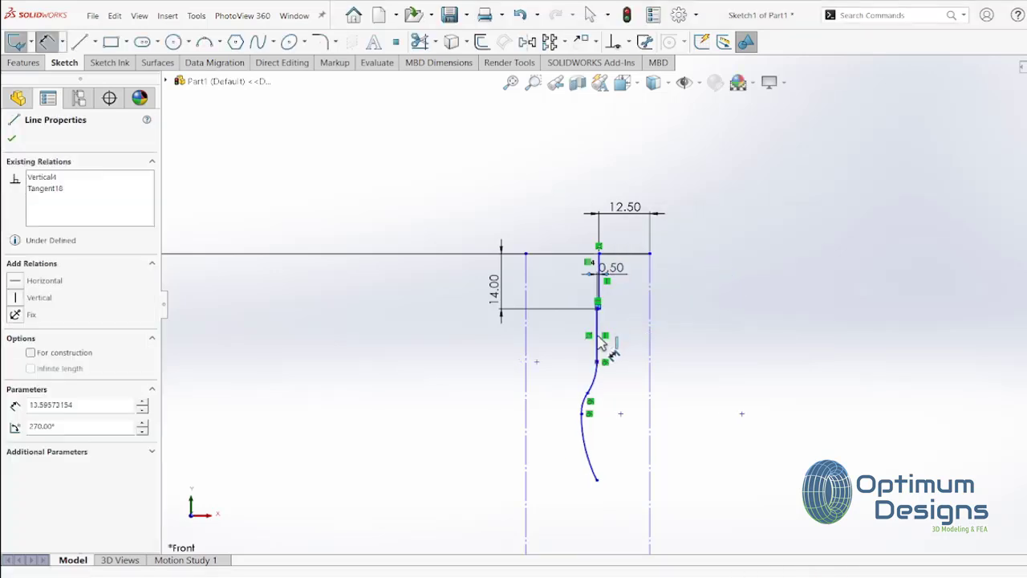
{"action": "left_click", "coordinate": [599, 335]}
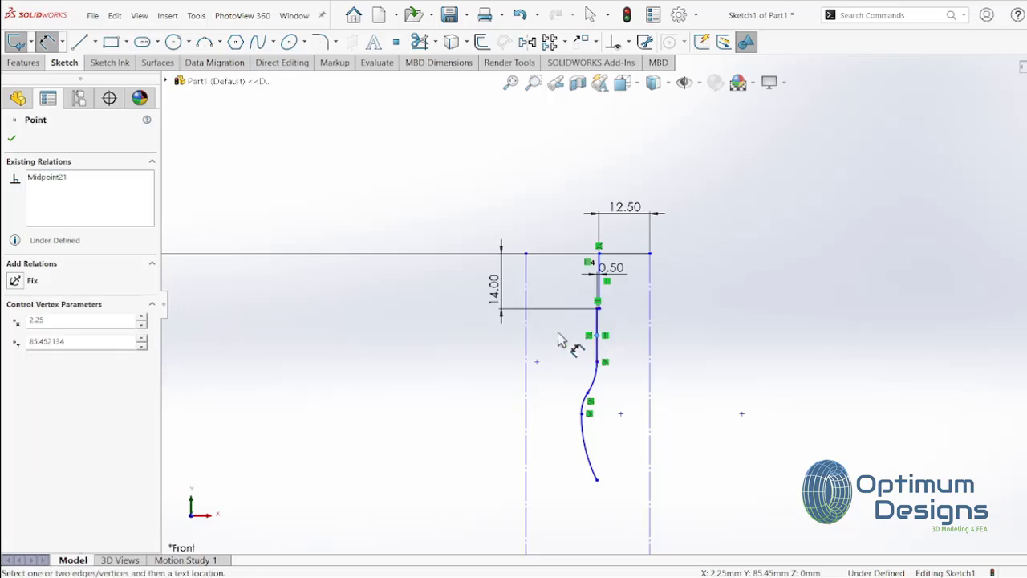
{"action": "left_click", "coordinate": [564, 356]}
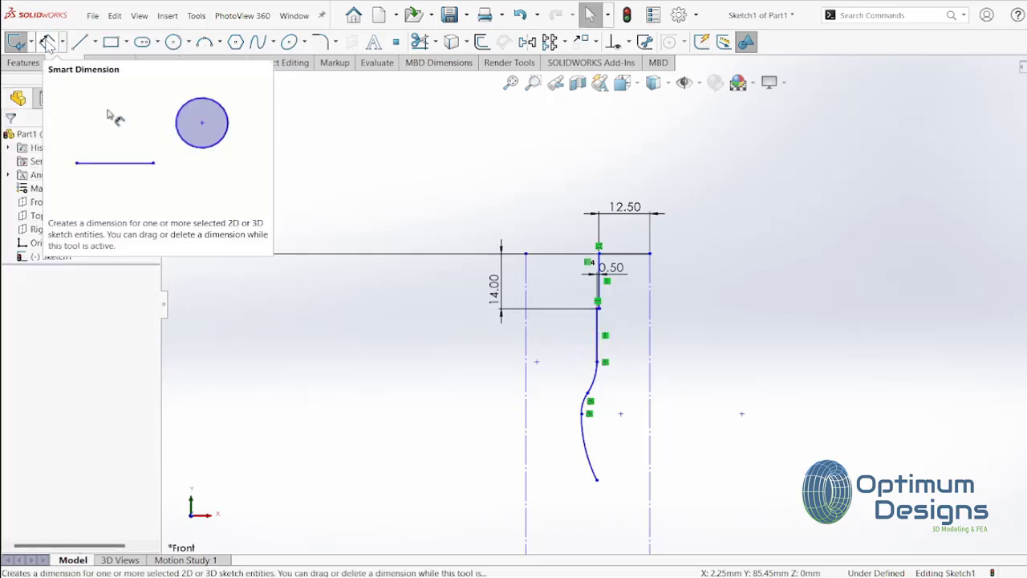
{"action": "left_click", "coordinate": [46, 42]}
{"action": "left_click", "coordinate": [599, 343]}
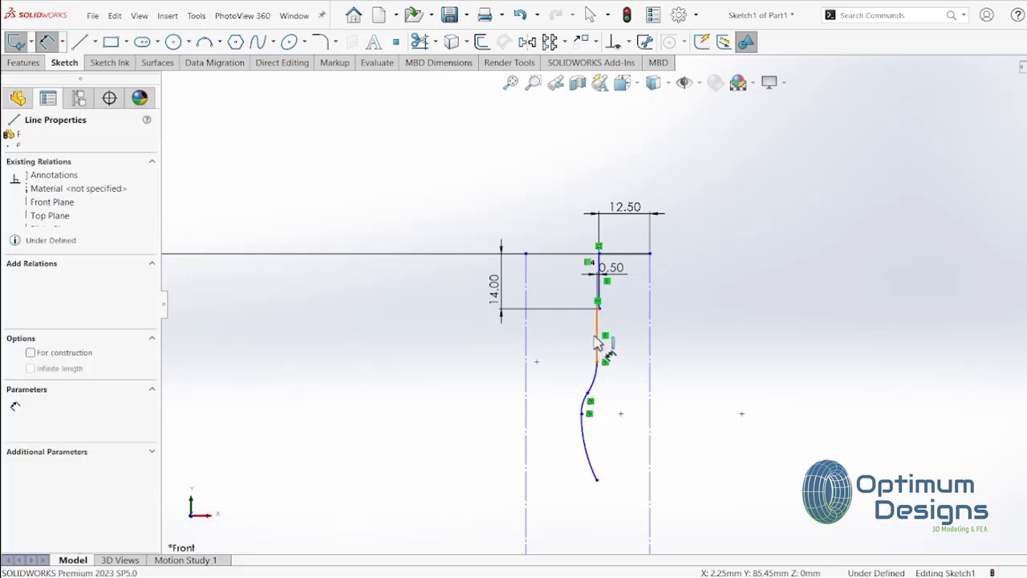
{"action": "left_click", "coordinate": [513, 361]}
{"action": "type", "text": "6"}
{"action": "key", "text": "Return"}
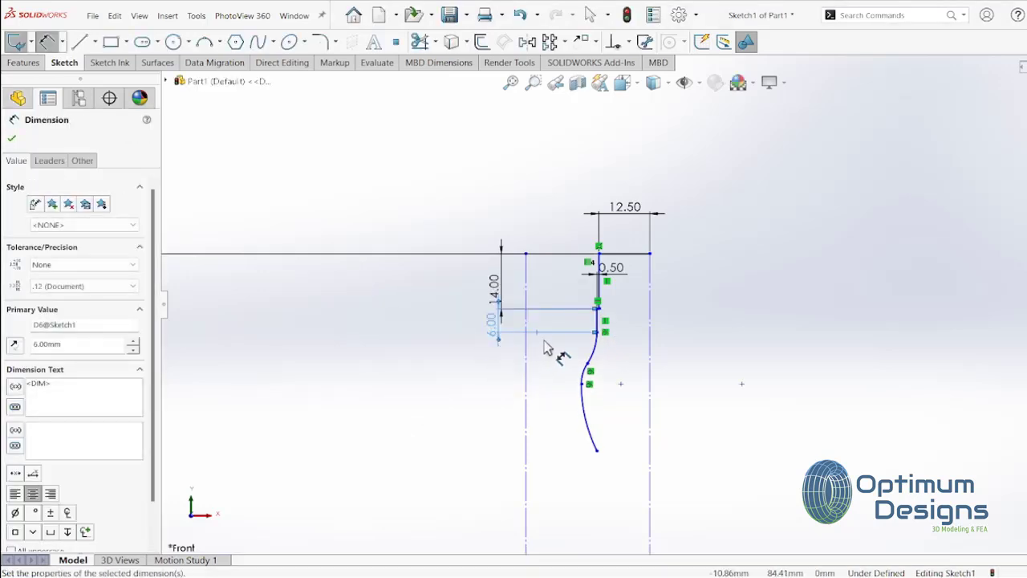
Step: Reposition the 6.00, 14.00 and 0.50 dimensions neatly beside the profile
{"action": "scroll", "coordinate": [545, 349], "scroll_direction": "down", "scroll_amount": 3}
{"action": "left_click_drag", "start_coordinate": [473, 309], "coordinate": [627, 309]}
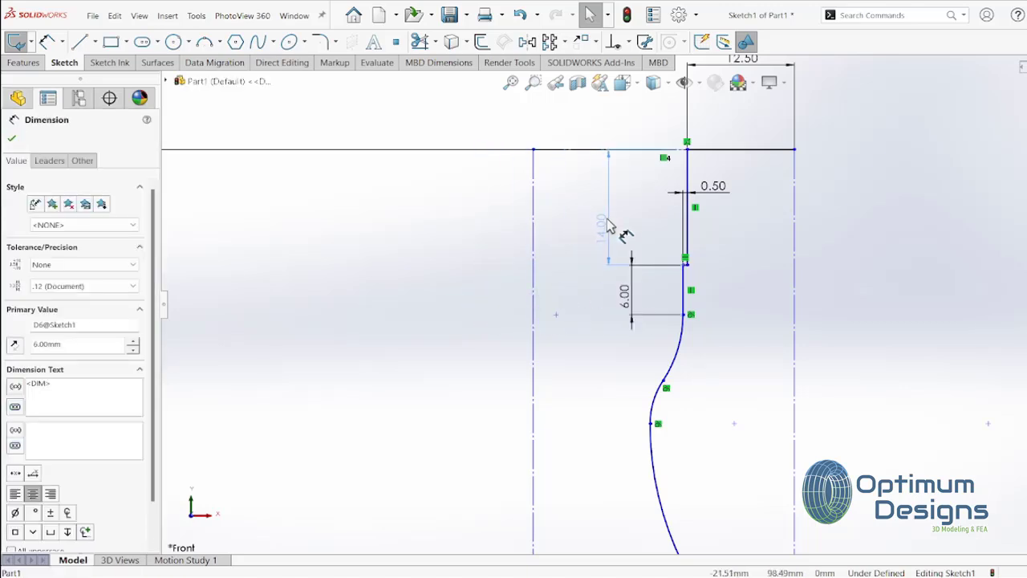
{"action": "left_click_drag", "start_coordinate": [479, 220], "coordinate": [608, 221]}
{"action": "left_click", "coordinate": [680, 191]}
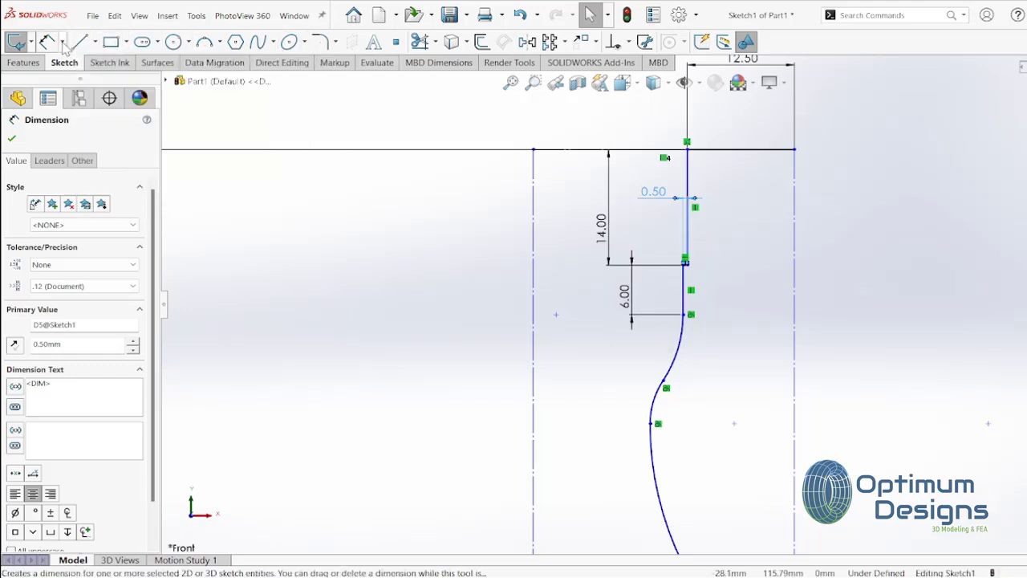
{"action": "key", "text": "Escape"}
Step: Give the upper curve an R40 radius and the lower curve an R200 radius
{"action": "left_click", "coordinate": [677, 353]}
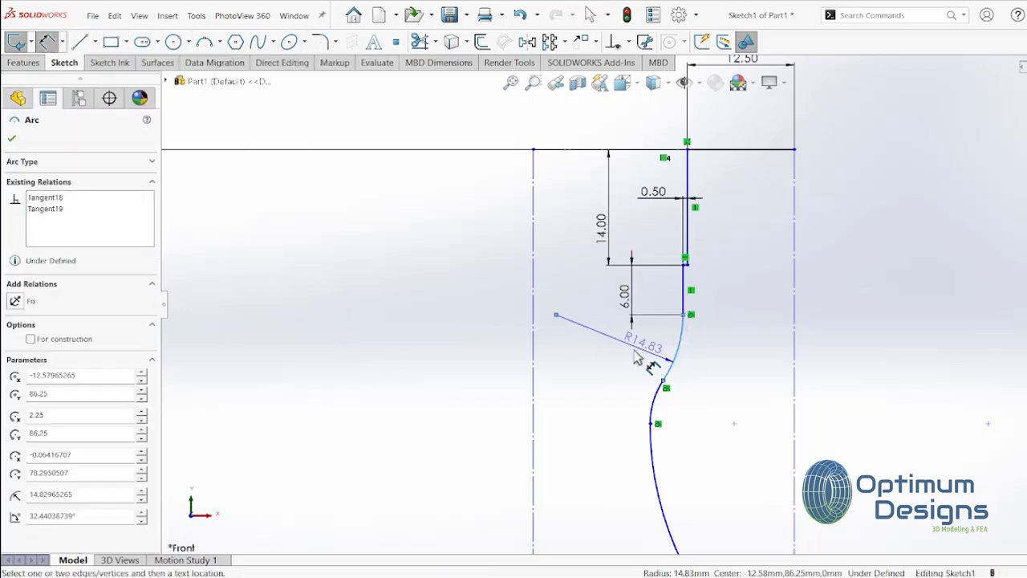
{"action": "left_click", "coordinate": [642, 357]}
{"action": "type", "text": "40"}
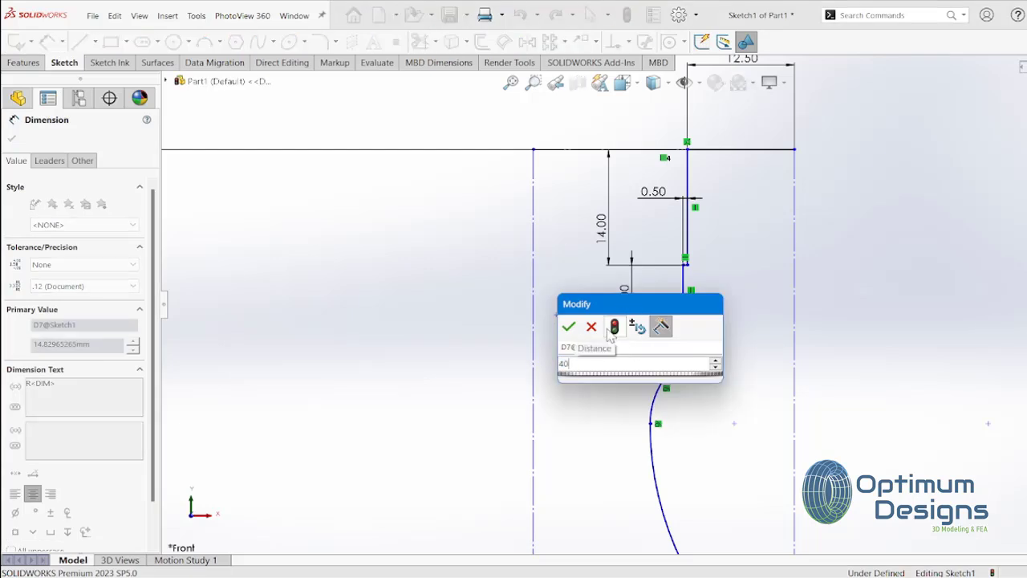
{"action": "left_click", "coordinate": [568, 326]}
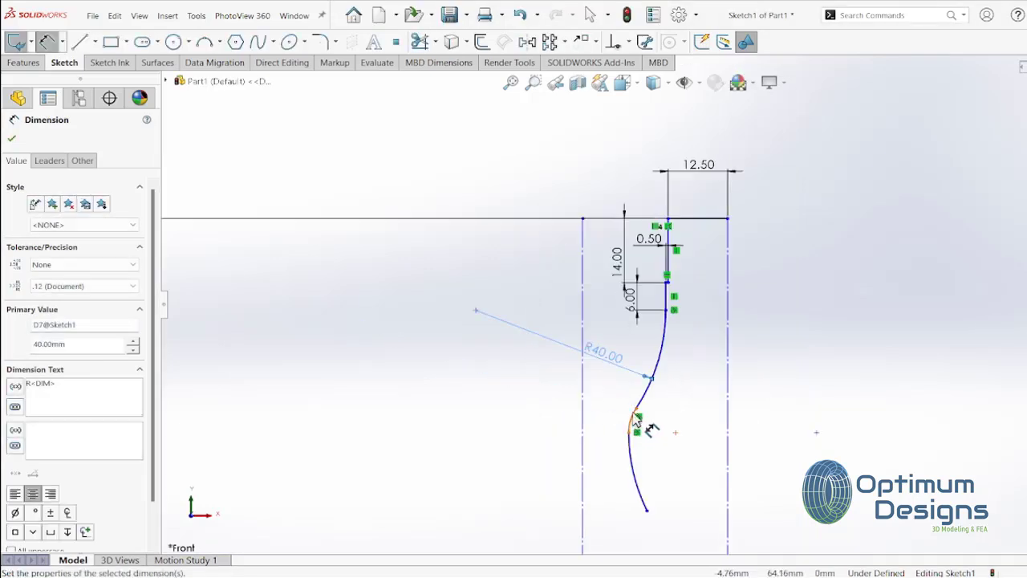
{"action": "left_click", "coordinate": [633, 433]}
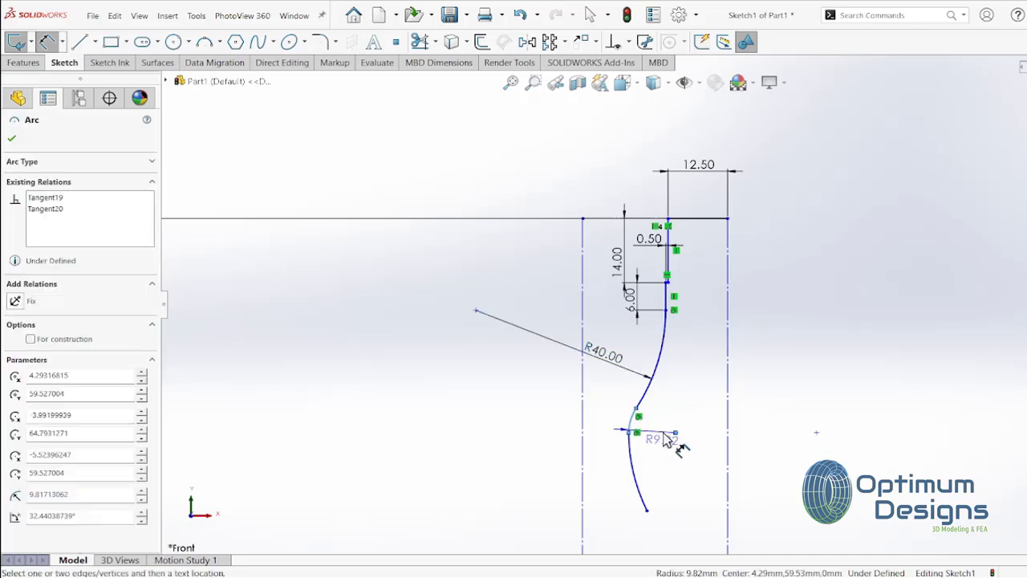
{"action": "left_click", "coordinate": [667, 428]}
{"action": "type", "text": "200"}
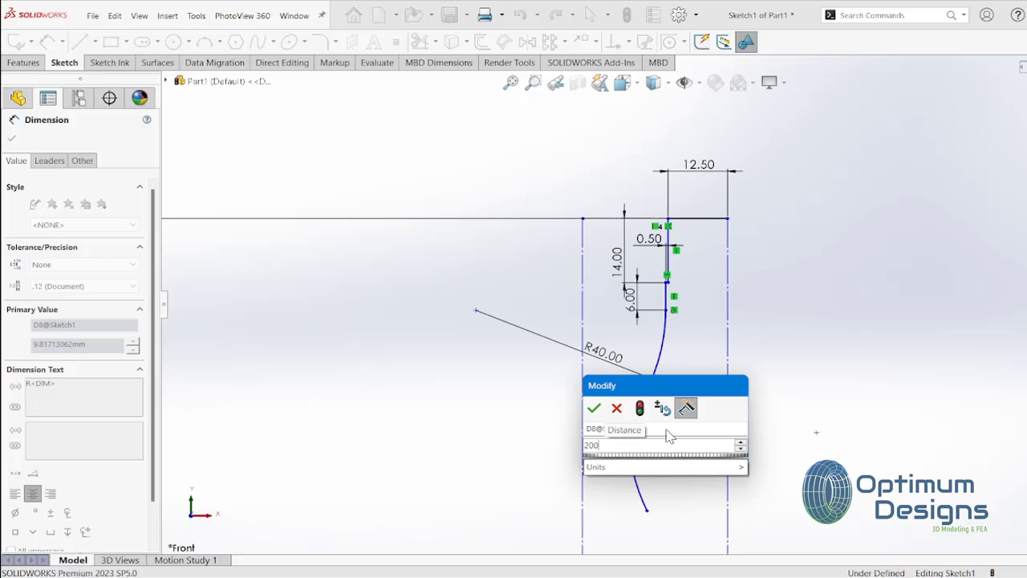
{"action": "left_click", "coordinate": [594, 408]}
Step: Dimension the curve's bottom point 57.50 mm below the top line
{"action": "scroll", "coordinate": [595, 417], "scroll_direction": "up", "scroll_amount": 3}
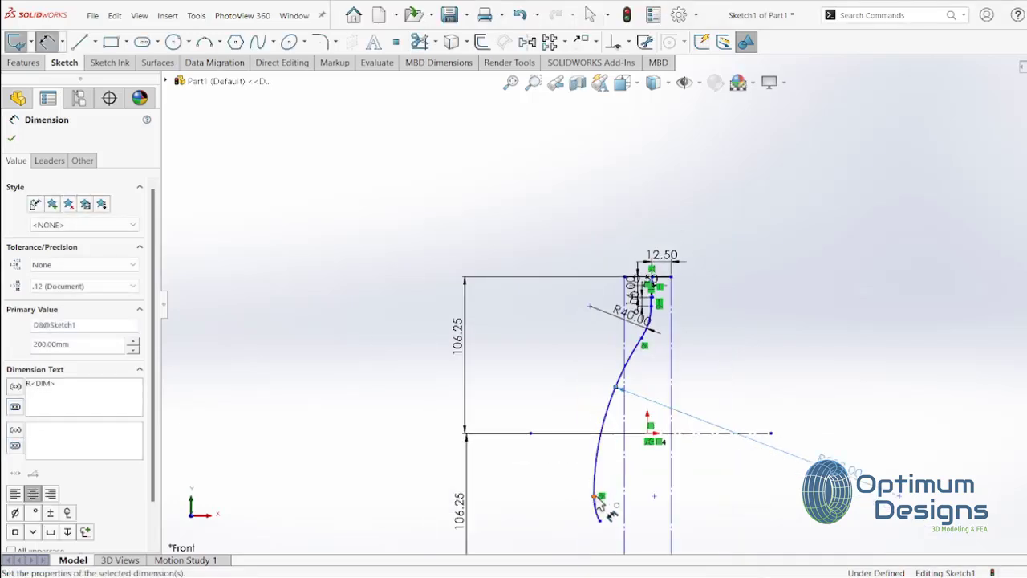
{"action": "left_click", "coordinate": [598, 465]}
{"action": "left_click", "coordinate": [653, 278]}
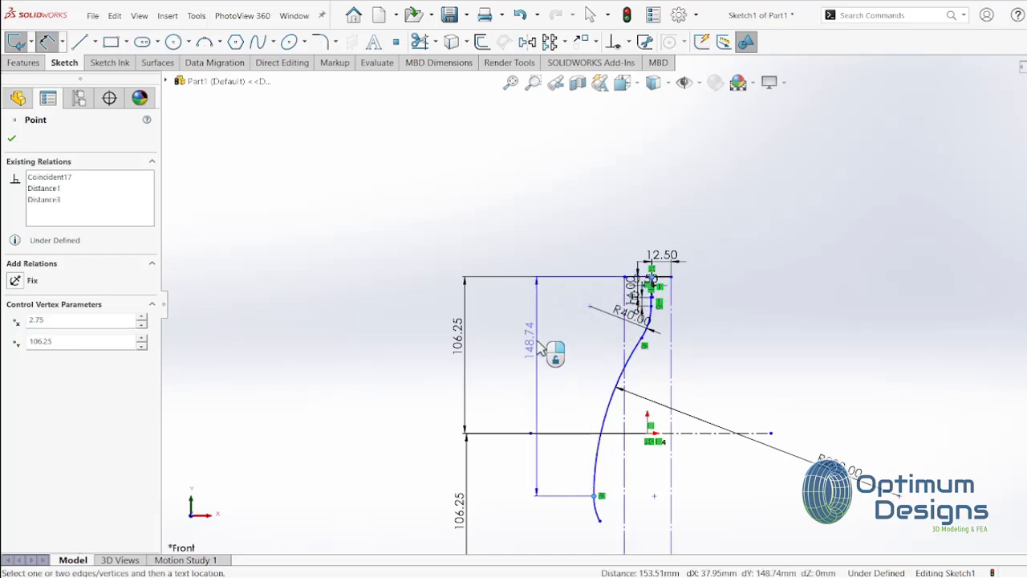
{"action": "left_click", "coordinate": [541, 346]}
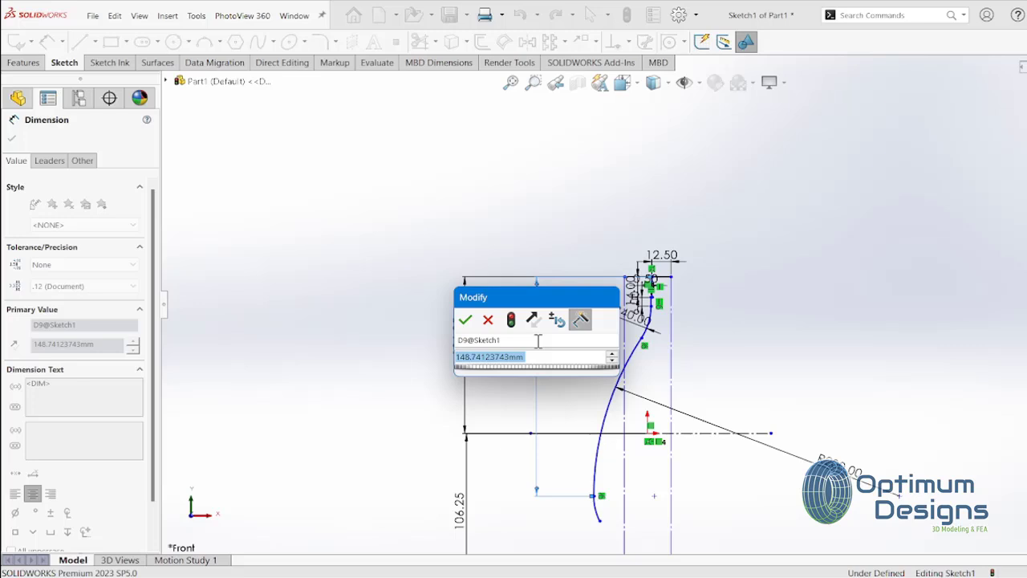
{"action": "type", "text": "57.5"}
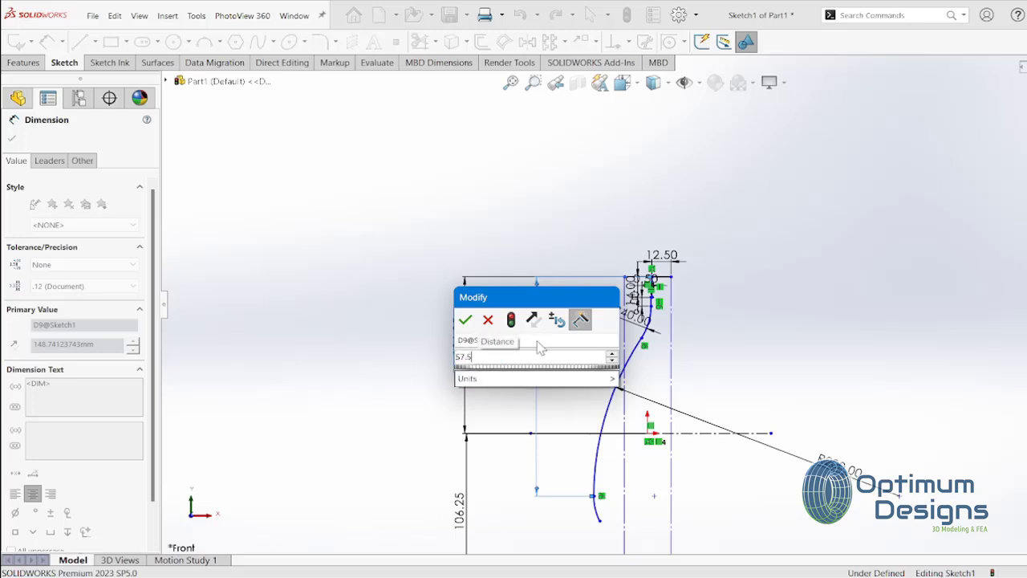
{"action": "left_click", "coordinate": [511, 319]}
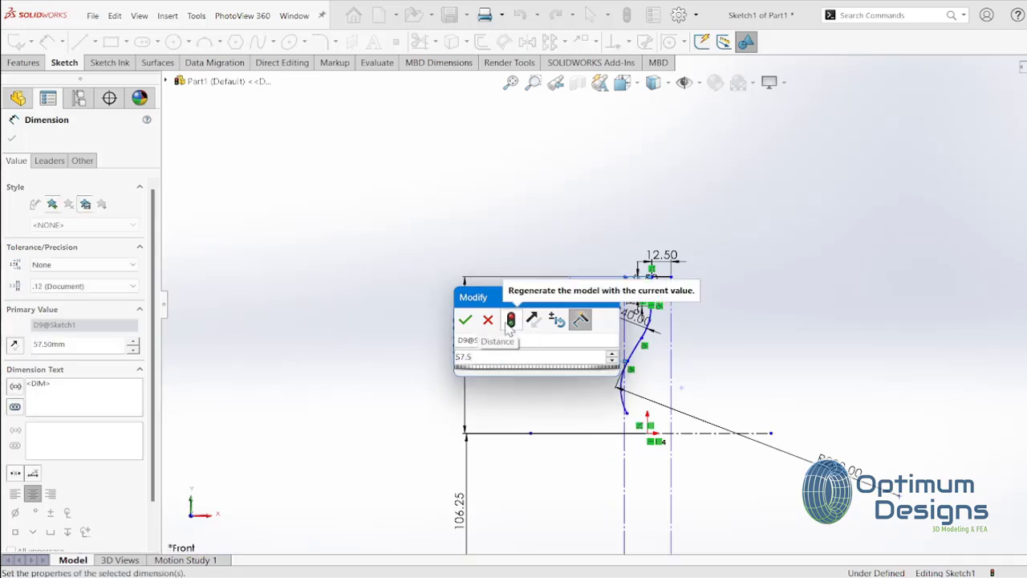
{"action": "left_click", "coordinate": [465, 319]}
{"action": "scroll", "coordinate": [634, 373], "scroll_direction": "down", "scroll_amount": 3}
{"action": "scroll", "coordinate": [651, 393], "scroll_direction": "down", "scroll_amount": 2}
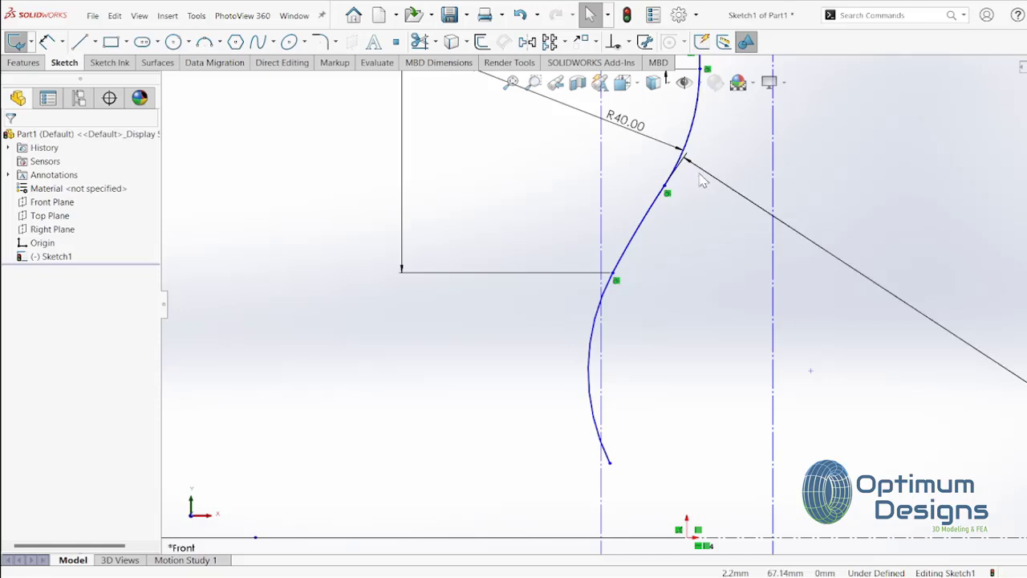
Step: Add a Tangent relation between the lowest arc and its adjoining line
{"action": "left_click", "coordinate": [588, 370]}
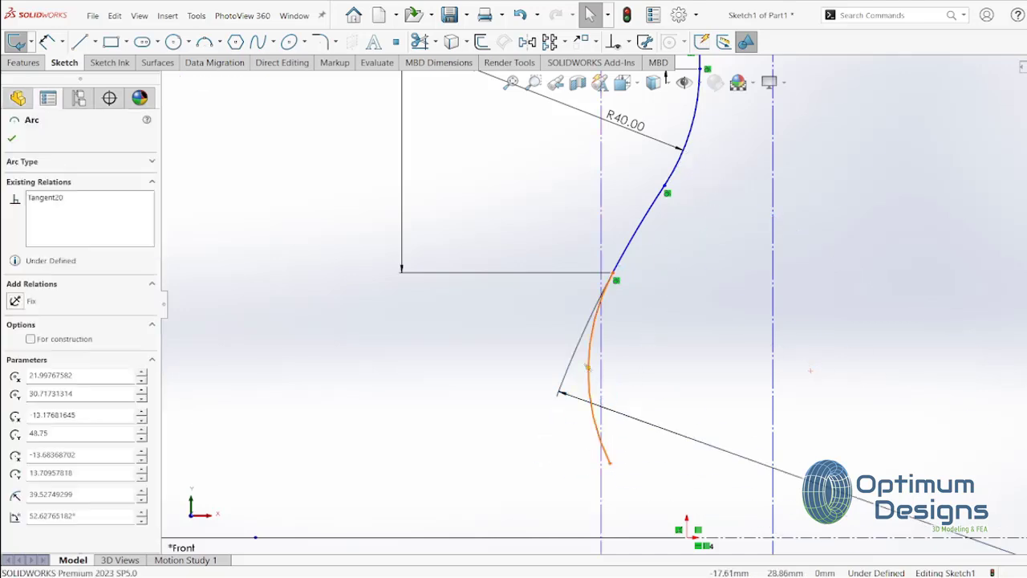
{"action": "left_click", "coordinate": [601, 385], "text": "ctrl"}
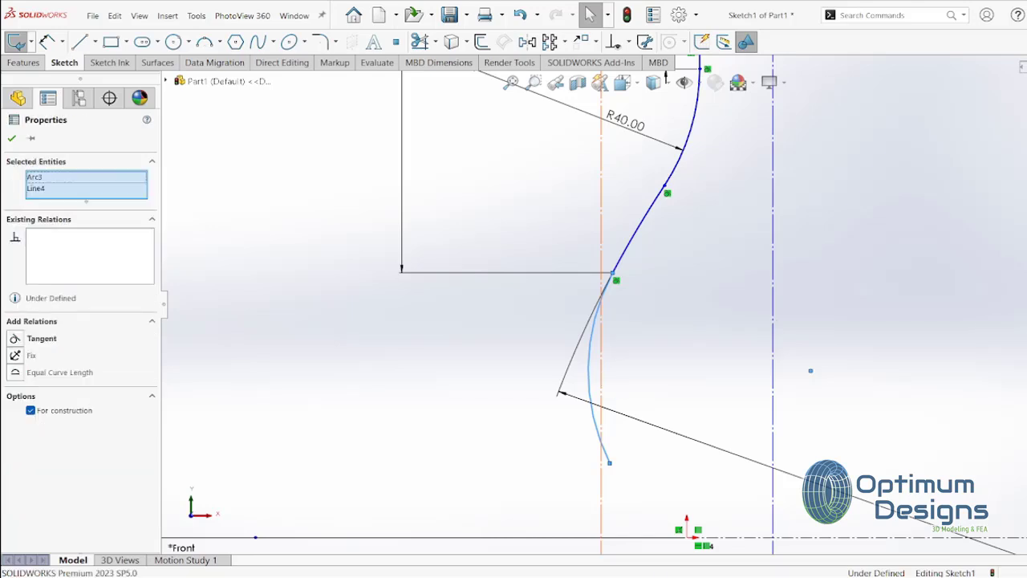
{"action": "left_click", "coordinate": [24, 339]}
{"action": "scroll", "coordinate": [658, 353], "scroll_direction": "up", "scroll_amount": 4}
{"action": "scroll", "coordinate": [684, 325], "scroll_direction": "up", "scroll_amount": 1}
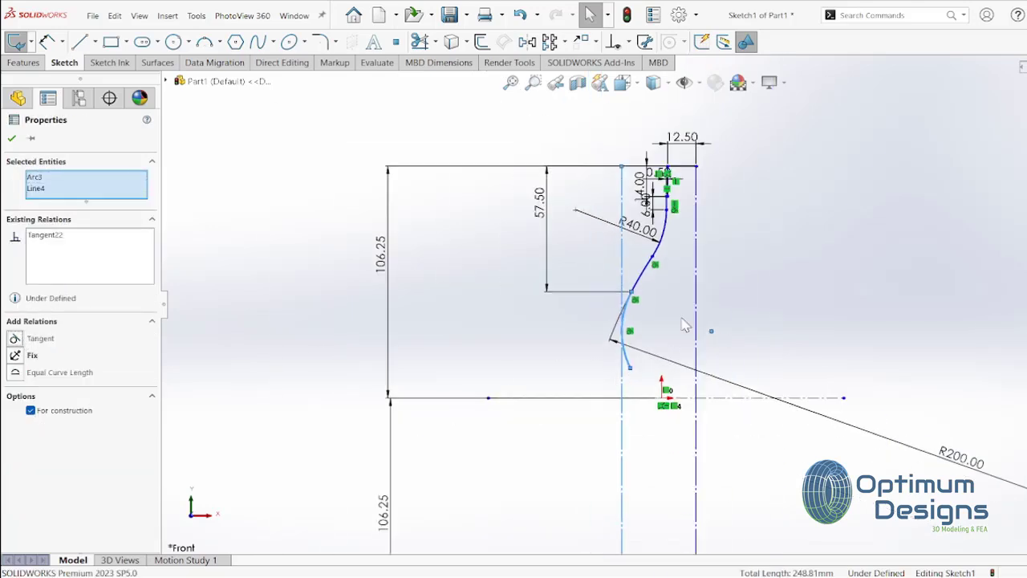
{"action": "scroll", "coordinate": [684, 325], "scroll_direction": "up", "scroll_amount": 2}
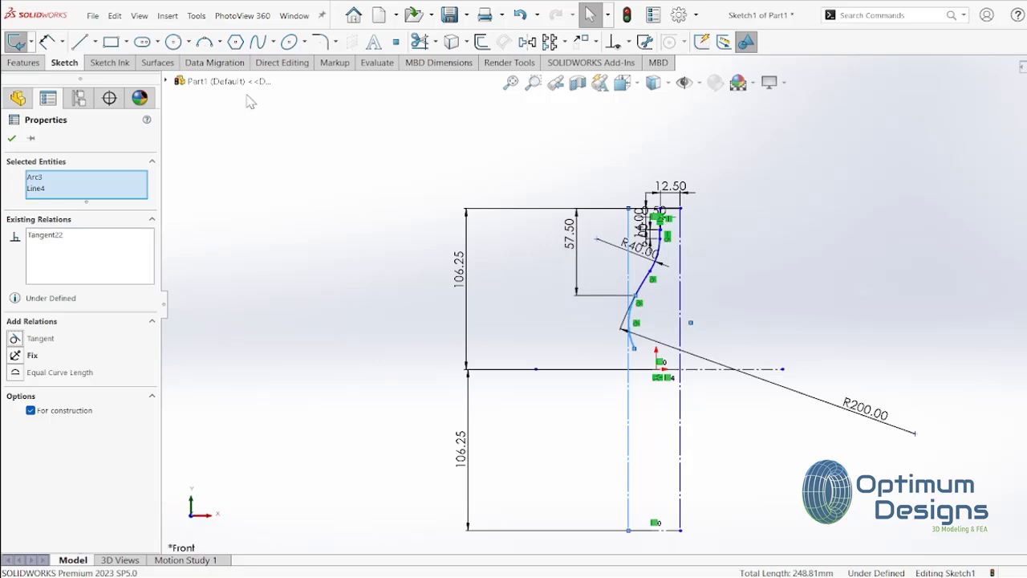
{"action": "left_click", "coordinate": [46, 42]}
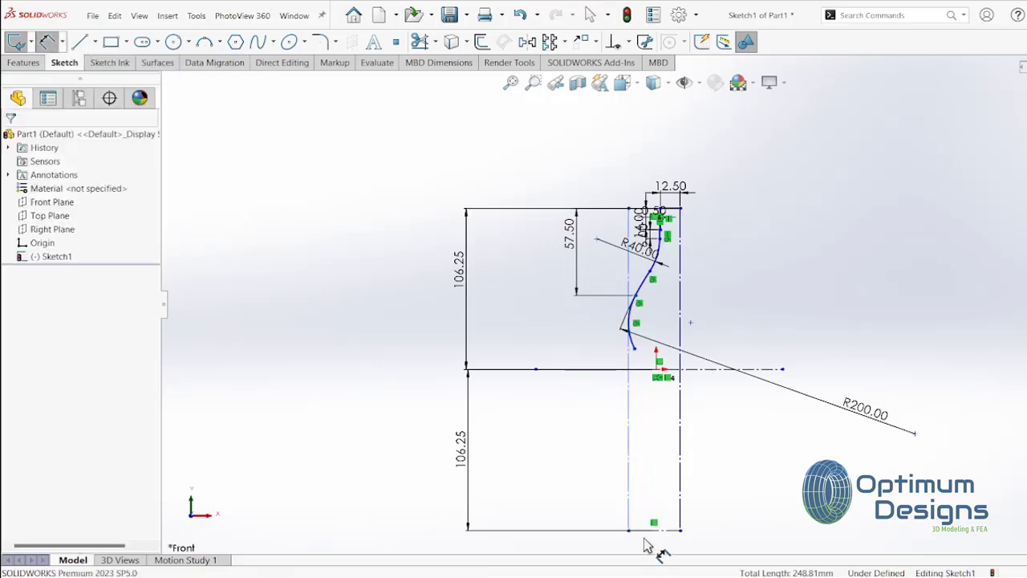
Step: Dimension the bottom construction line to 30.50 mm wide
{"action": "left_click", "coordinate": [662, 533]}
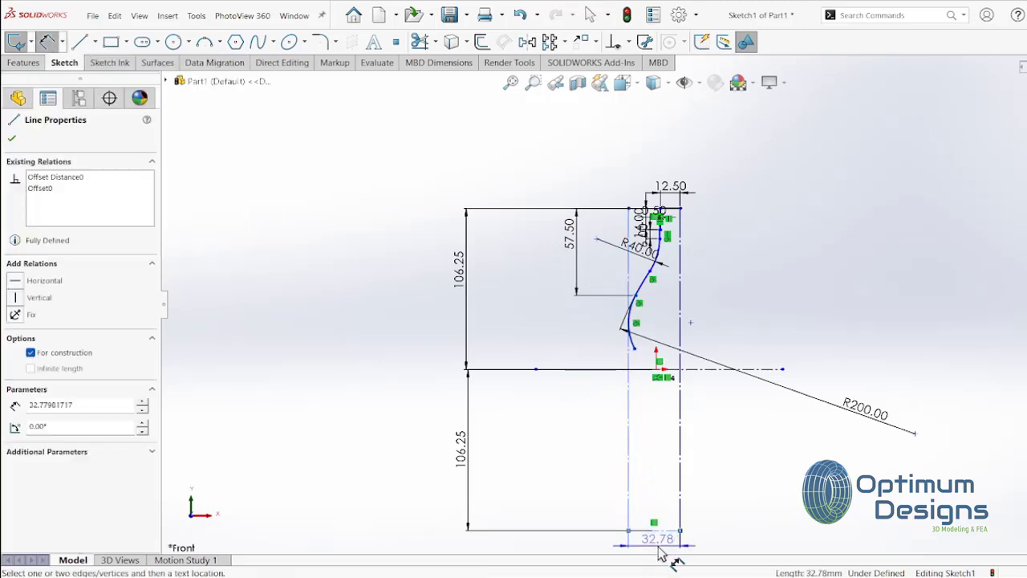
{"action": "scroll", "coordinate": [657, 549], "scroll_direction": "up", "scroll_amount": 1}
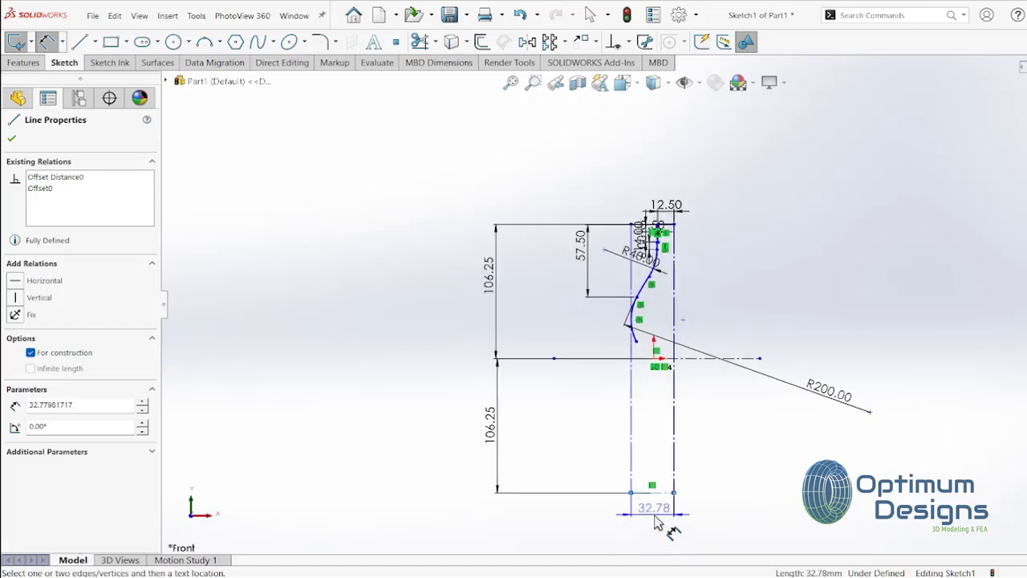
{"action": "left_click", "coordinate": [656, 520]}
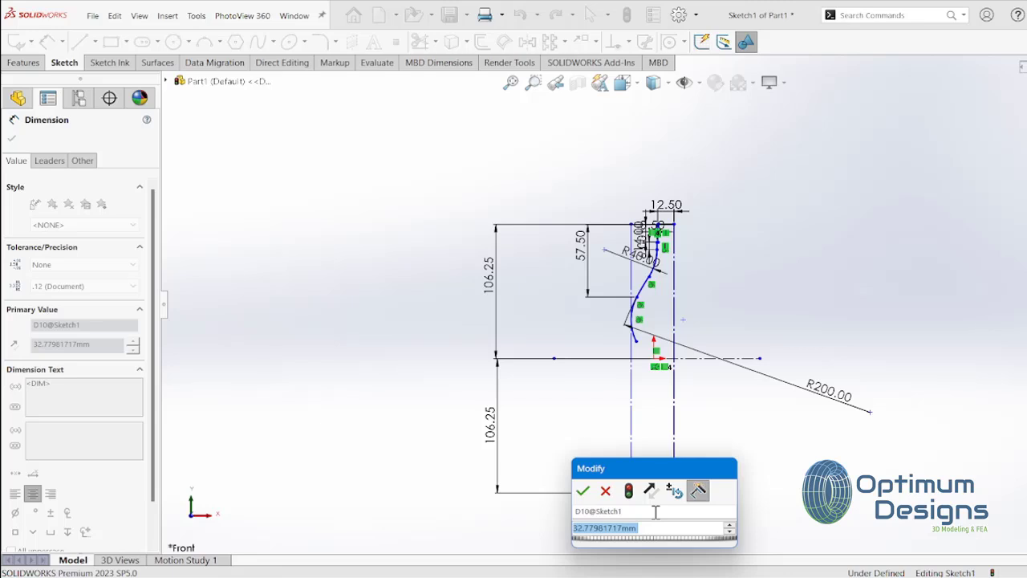
{"action": "type", "text": "30"}
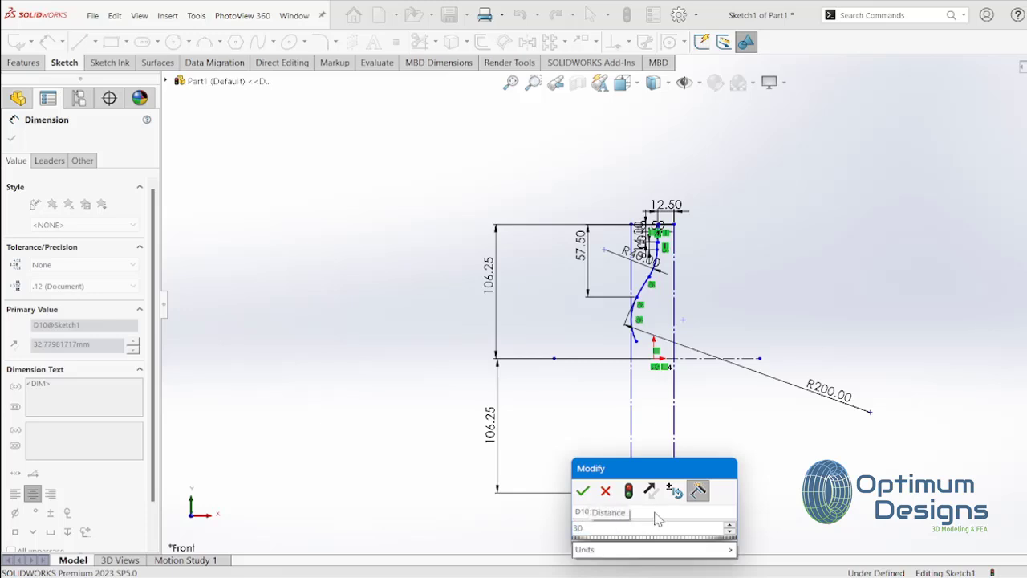
{"action": "type", "text": ".5"}
{"action": "key", "text": "Return"}
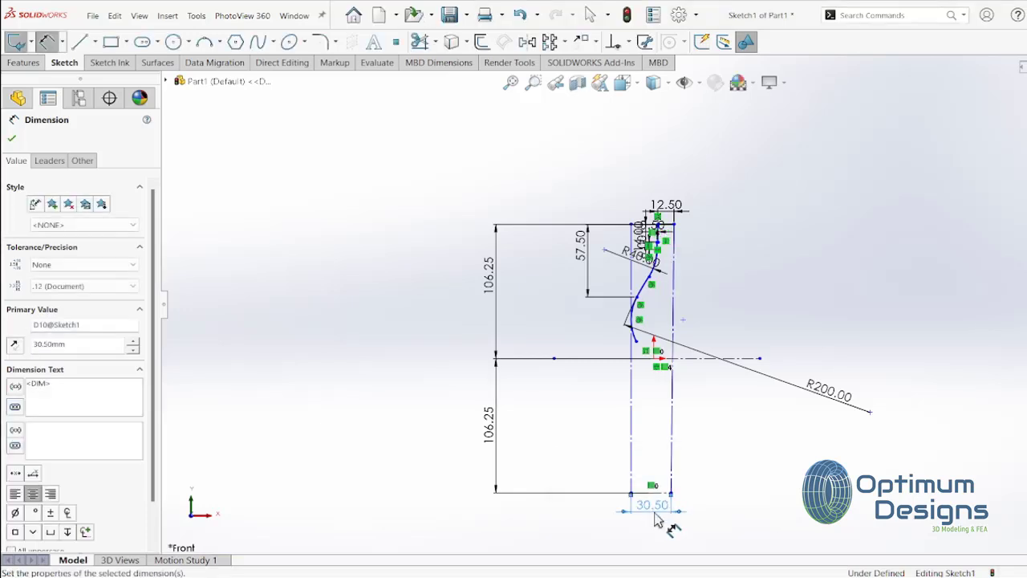
{"action": "scroll", "coordinate": [656, 226], "scroll_direction": "down", "scroll_amount": 3}
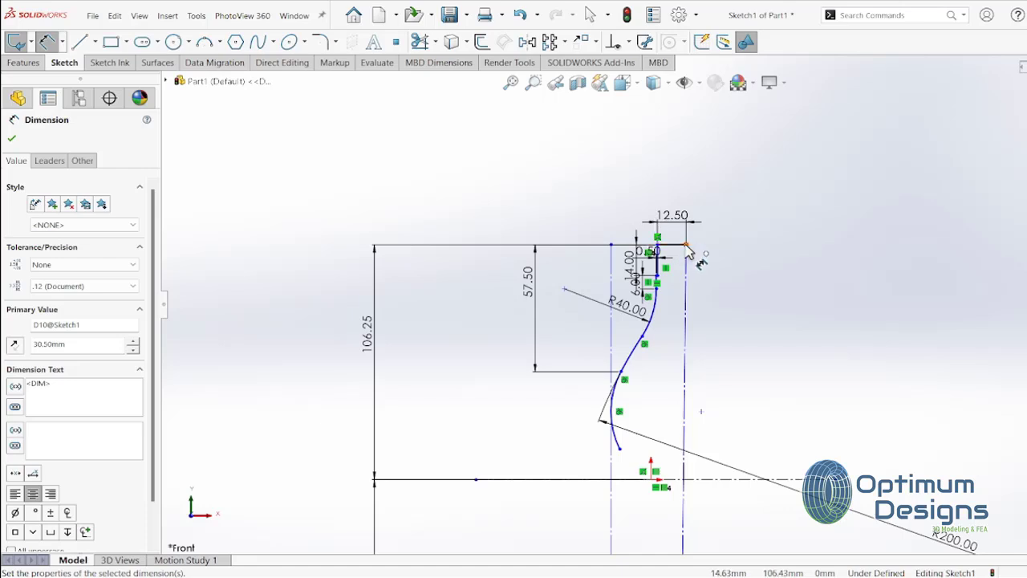
Step: Add a 212.50 mm top-to-bottom height dimension as a driven dimension
{"action": "left_click", "coordinate": [686, 245]}
{"action": "scroll", "coordinate": [699, 431], "scroll_direction": "up", "scroll_amount": 3}
{"action": "scroll", "coordinate": [677, 535], "scroll_direction": "up", "scroll_amount": 1}
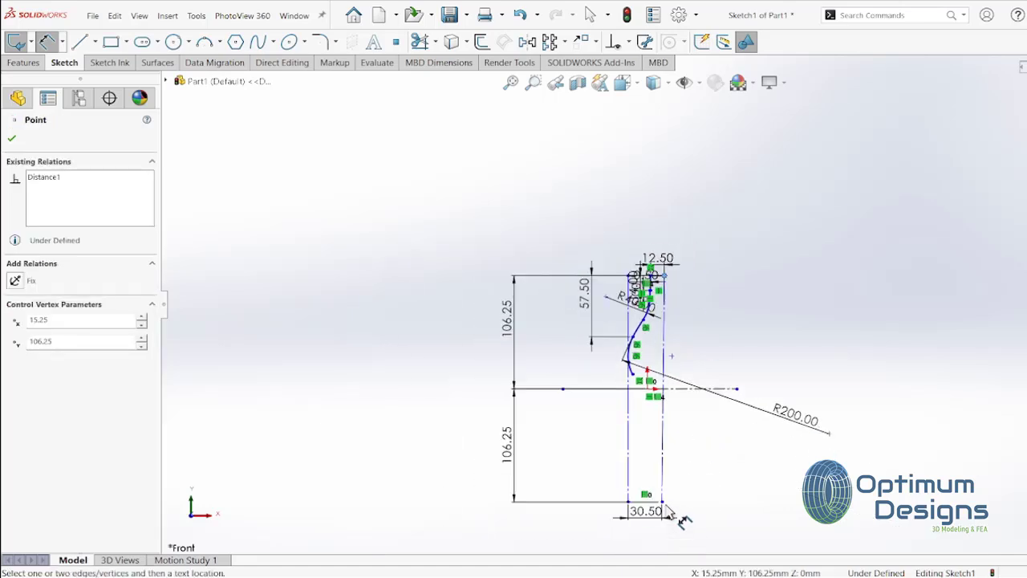
{"action": "left_click", "coordinate": [663, 503]}
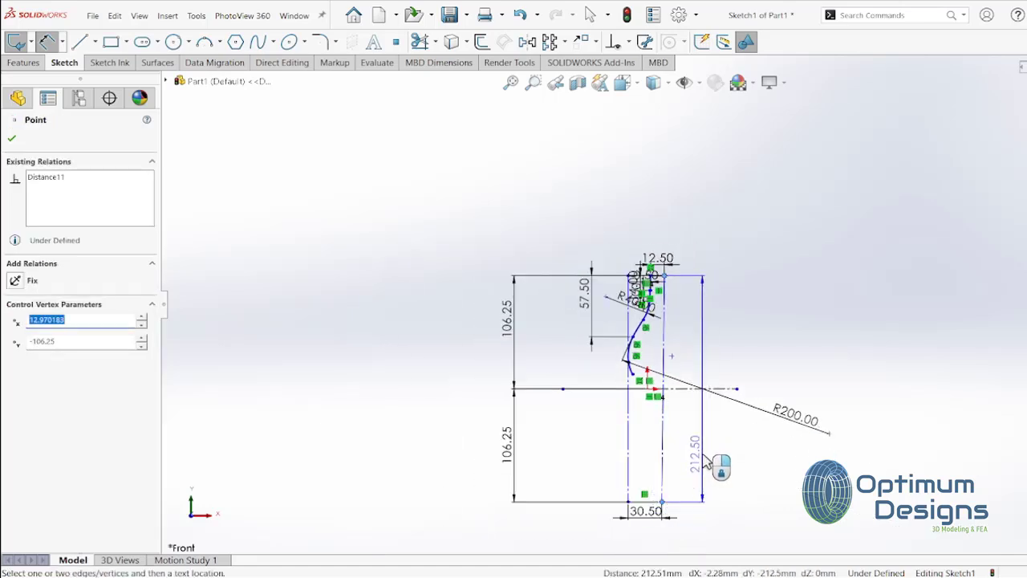
{"action": "left_click", "coordinate": [704, 459]}
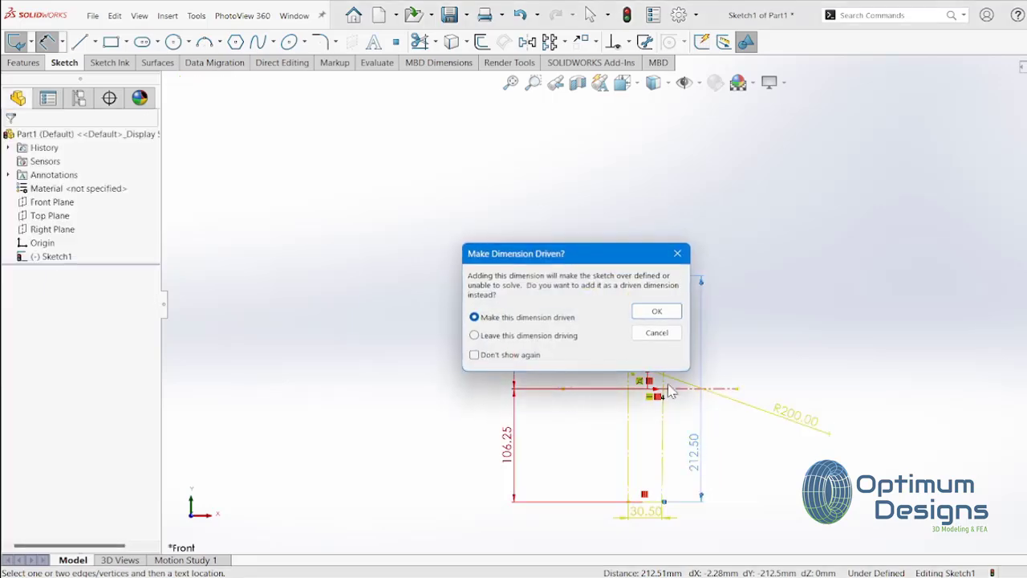
{"action": "left_click", "coordinate": [656, 313]}
{"action": "scroll", "coordinate": [653, 374], "scroll_direction": "down", "scroll_amount": 2}
{"action": "scroll", "coordinate": [626, 294], "scroll_direction": "down", "scroll_amount": 2}
Step: Drag the 6.00 dimension label further left, clear of the profile
{"action": "scroll", "coordinate": [631, 257], "scroll_direction": "down", "scroll_amount": 2}
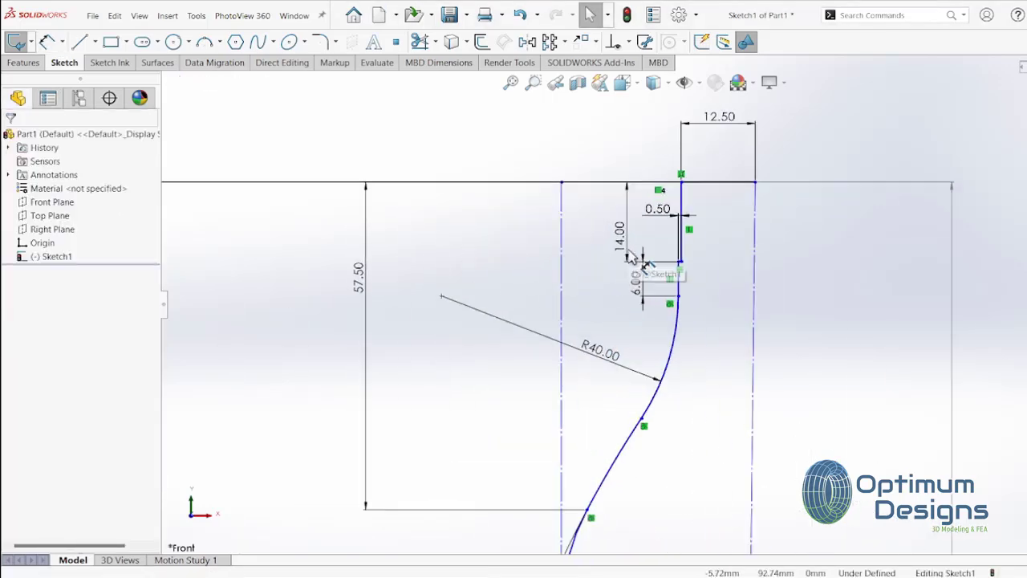
{"action": "scroll", "coordinate": [631, 257], "scroll_direction": "down", "scroll_amount": 1}
{"action": "left_click_drag", "start_coordinate": [656, 309], "coordinate": [601, 293]}
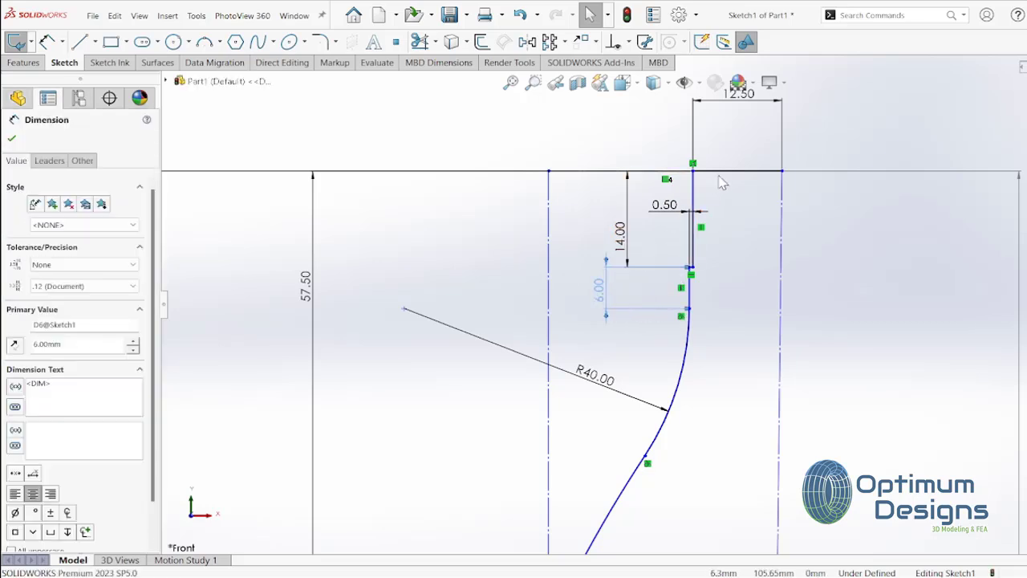
Step: Delete the 30.50 bottom width dimension
{"action": "scroll", "coordinate": [698, 321], "scroll_direction": "up", "scroll_amount": 2}
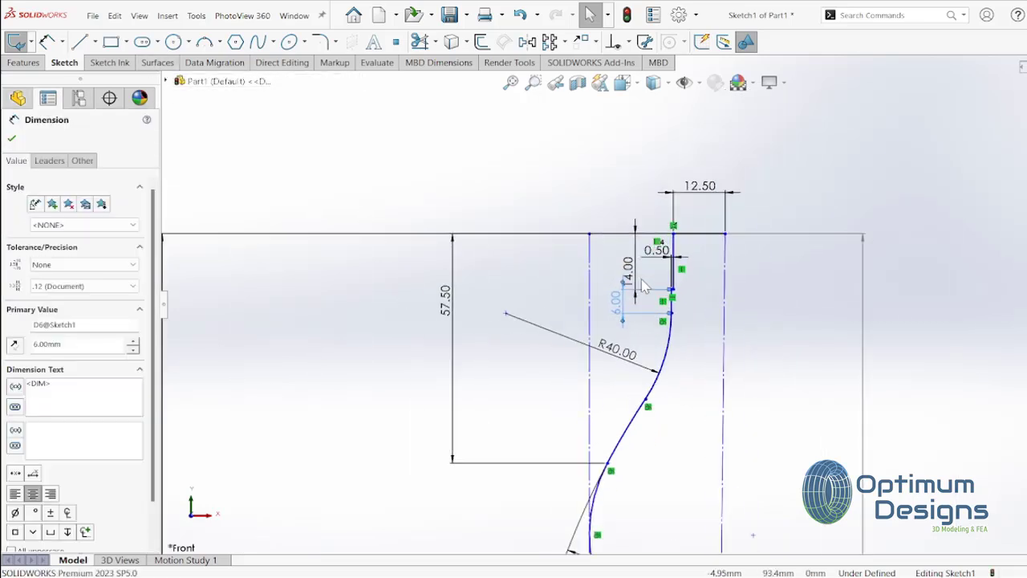
{"action": "scroll", "coordinate": [685, 417], "scroll_direction": "up", "scroll_amount": 2}
{"action": "scroll", "coordinate": [679, 485], "scroll_direction": "up", "scroll_amount": 2}
{"action": "scroll", "coordinate": [678, 485], "scroll_direction": "up", "scroll_amount": 1}
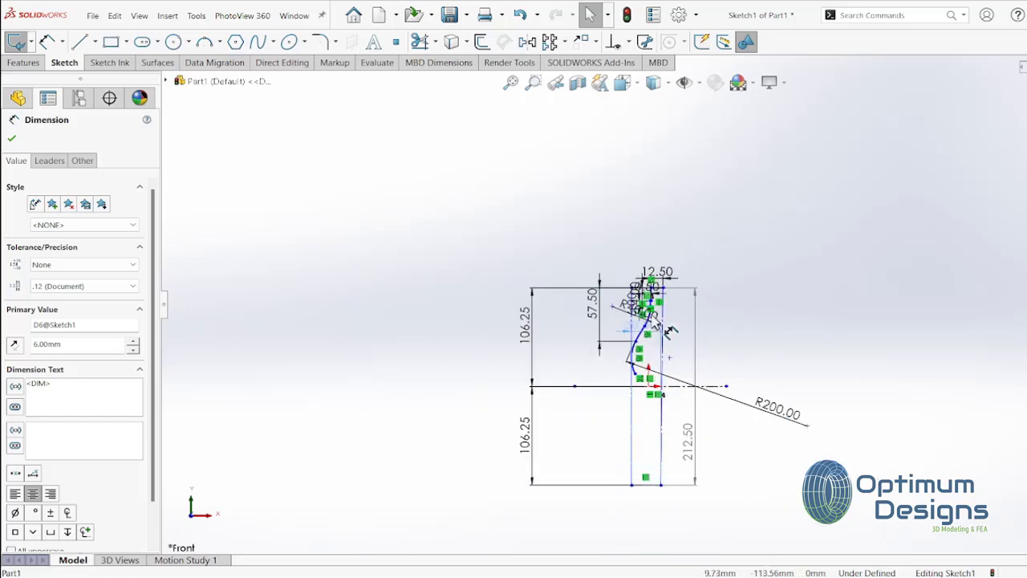
{"action": "left_click", "coordinate": [652, 258]}
{"action": "scroll", "coordinate": [698, 345], "scroll_direction": "down", "scroll_amount": 2}
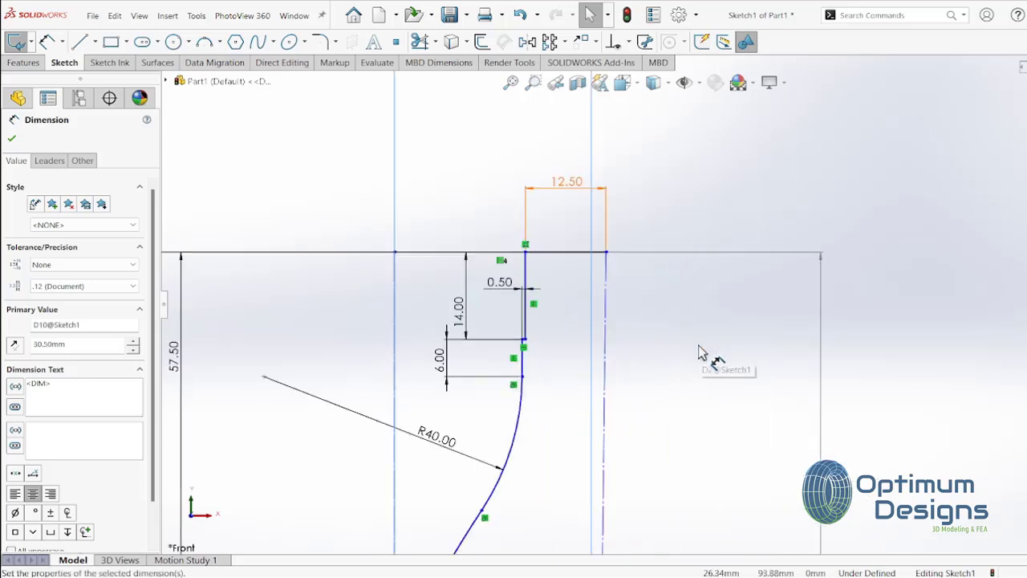
{"action": "scroll", "coordinate": [641, 340], "scroll_direction": "down", "scroll_amount": 1}
{"action": "scroll", "coordinate": [642, 341], "scroll_direction": "up", "scroll_amount": 2}
{"action": "scroll", "coordinate": [646, 335], "scroll_direction": "up", "scroll_amount": 1}
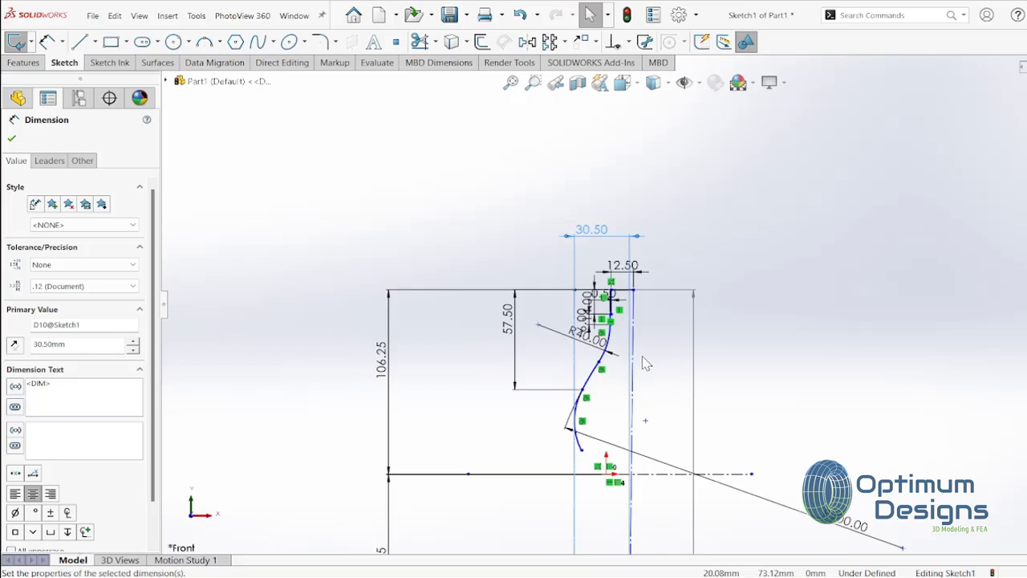
{"action": "key", "text": "Delete"}
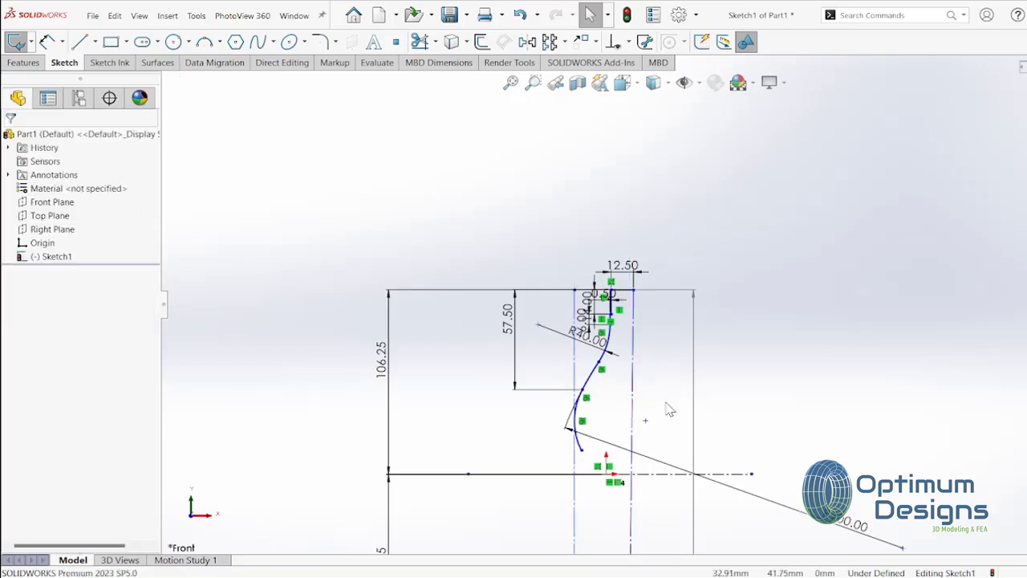
{"action": "left_click", "coordinate": [627, 419]}
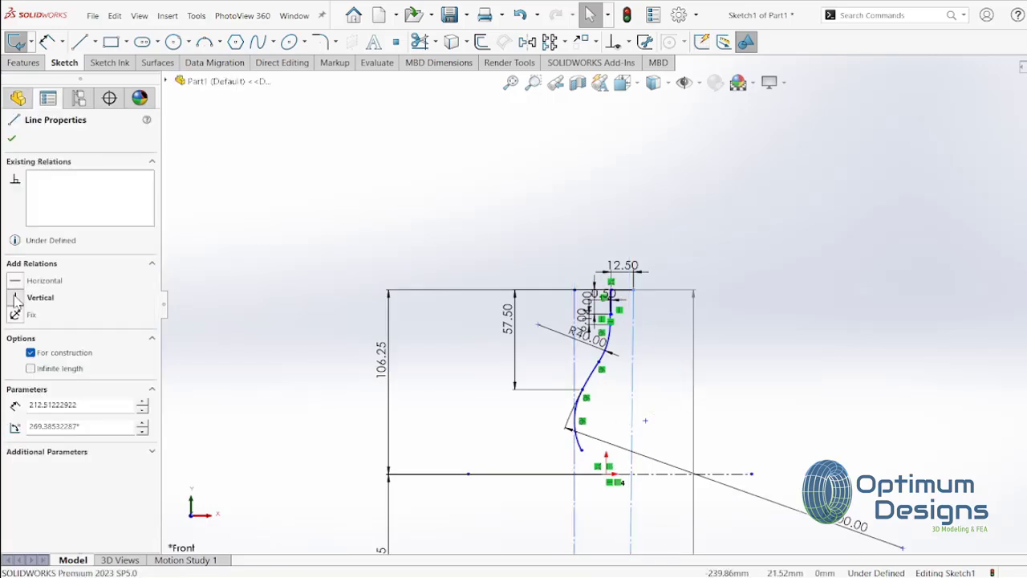
Step: Make both construction lines vertical
{"action": "left_click", "coordinate": [16, 299]}
{"action": "left_click", "coordinate": [561, 527]}
{"action": "left_click", "coordinate": [575, 520]}
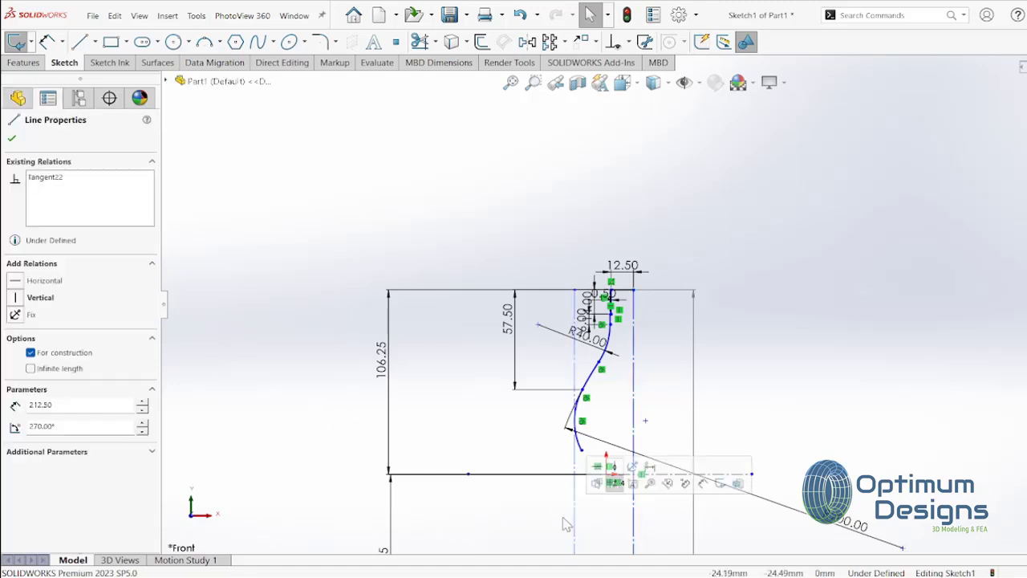
{"action": "left_click", "coordinate": [16, 299]}
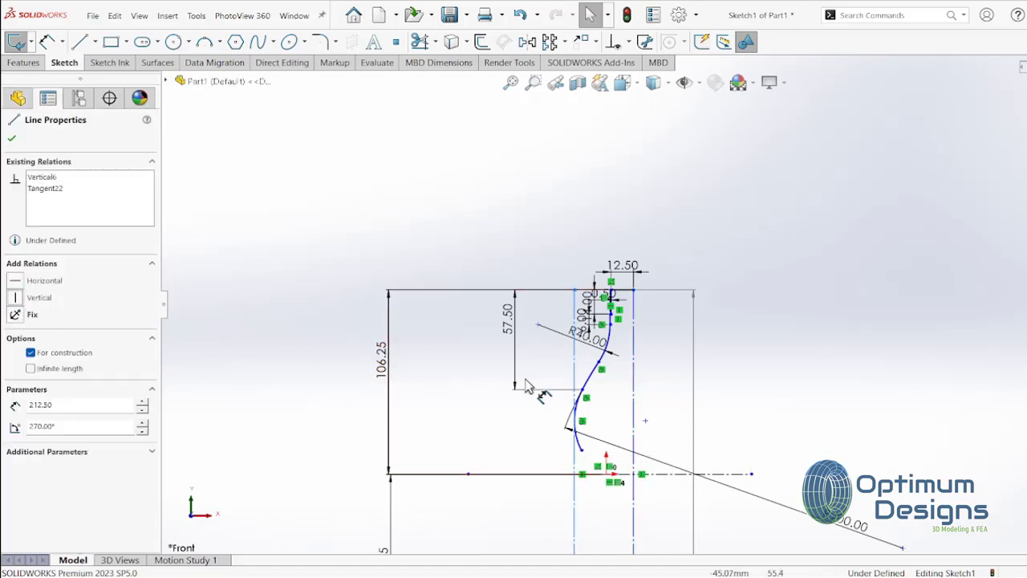
Step: Dimension the gap between the two vertical construction lines as 30.50 mm
{"action": "left_click", "coordinate": [45, 40]}
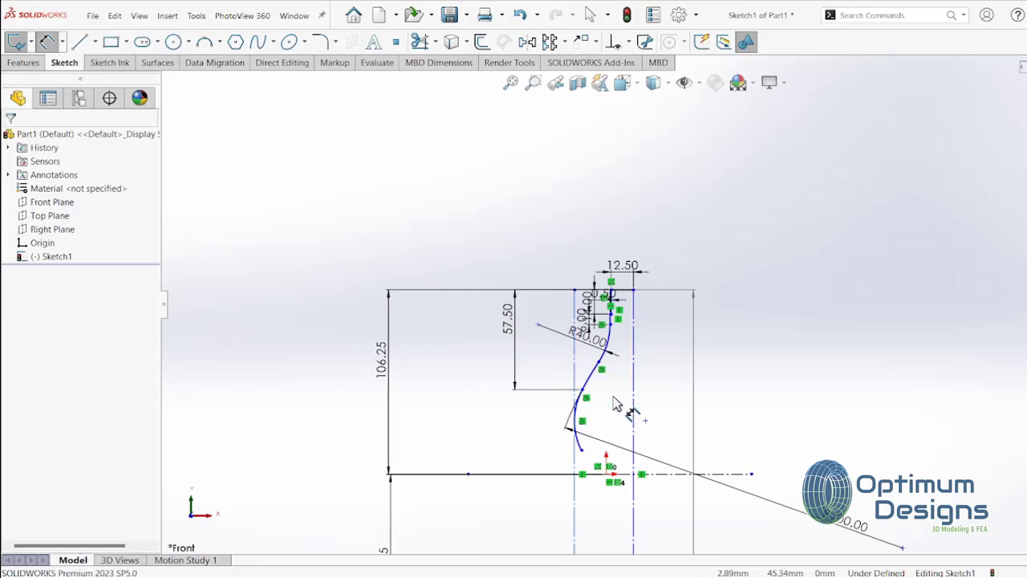
{"action": "left_click", "coordinate": [590, 454]}
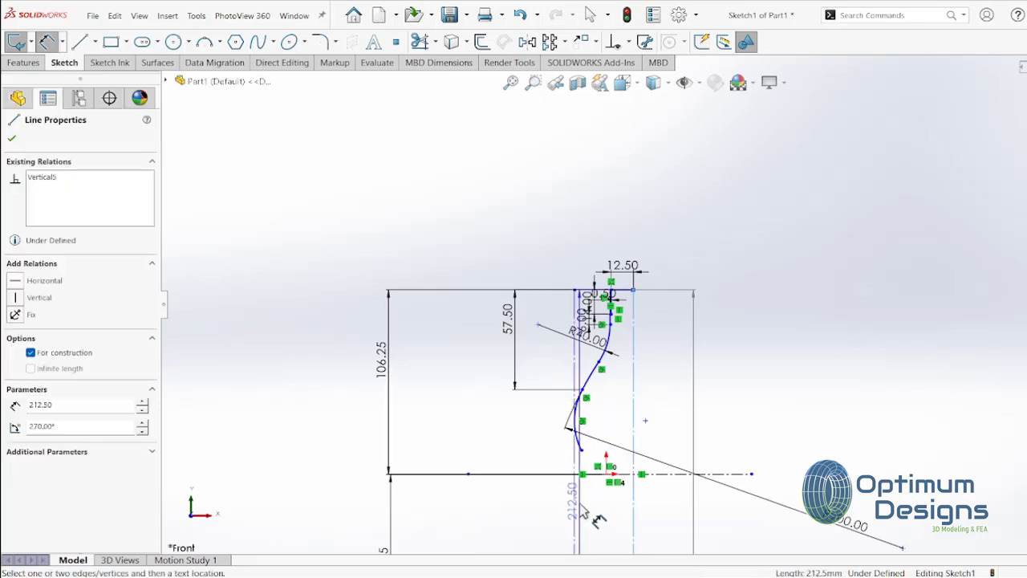
{"action": "left_click", "coordinate": [574, 490]}
{"action": "left_click", "coordinate": [607, 224]}
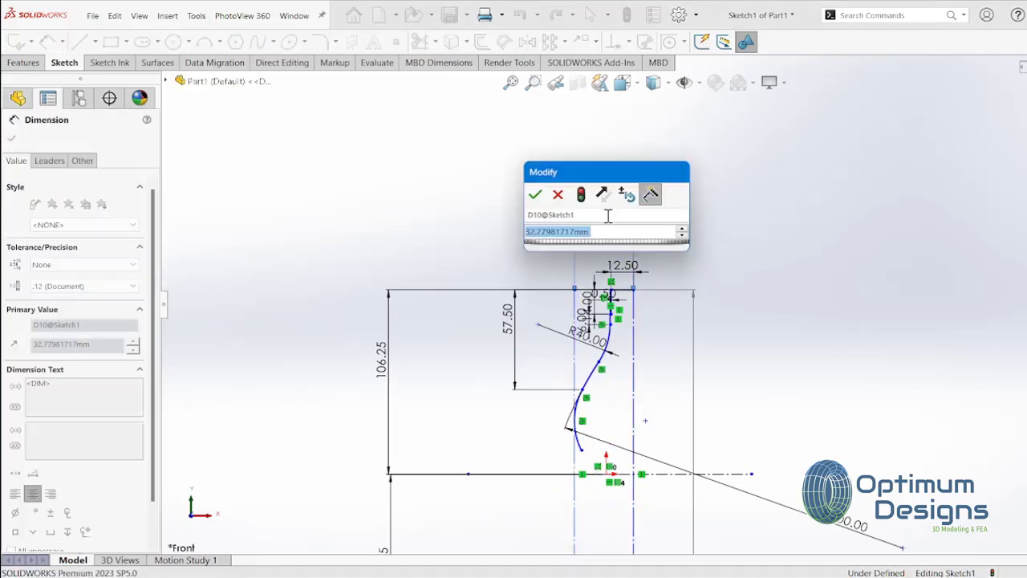
{"action": "type", "text": "30.5"}
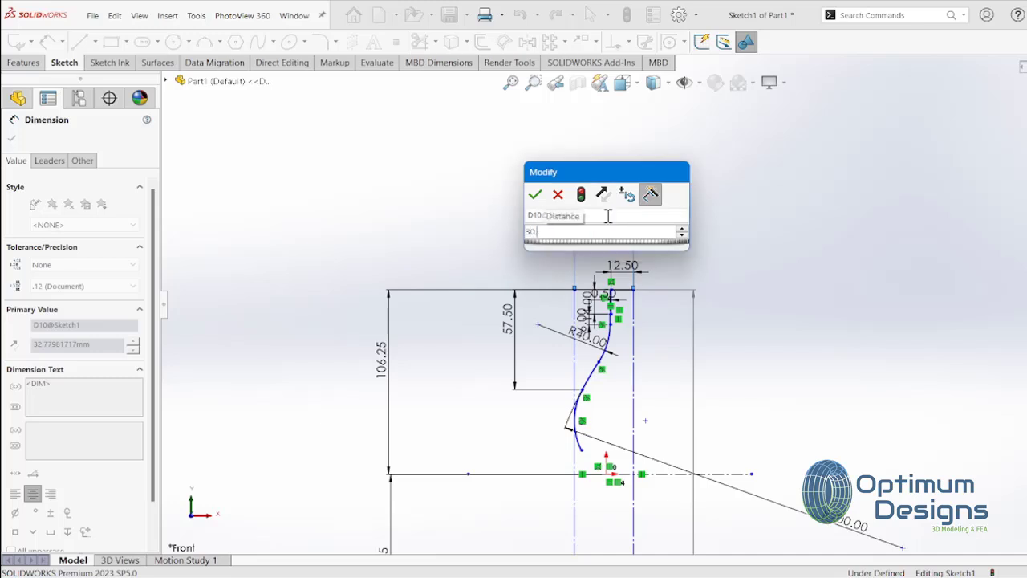
{"action": "key", "text": "Return"}
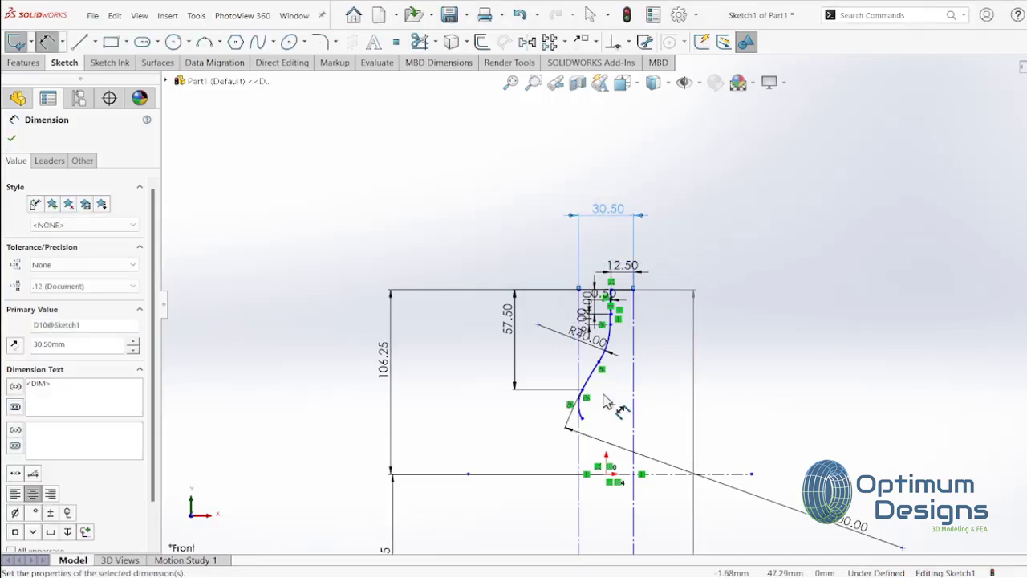
{"action": "scroll", "coordinate": [561, 417], "scroll_direction": "down", "scroll_amount": 3}
{"action": "scroll", "coordinate": [562, 413], "scroll_direction": "down", "scroll_amount": 3}
Step: Drag the spline's lower endpoint slightly up and to the left
{"action": "key", "text": "Escape"}
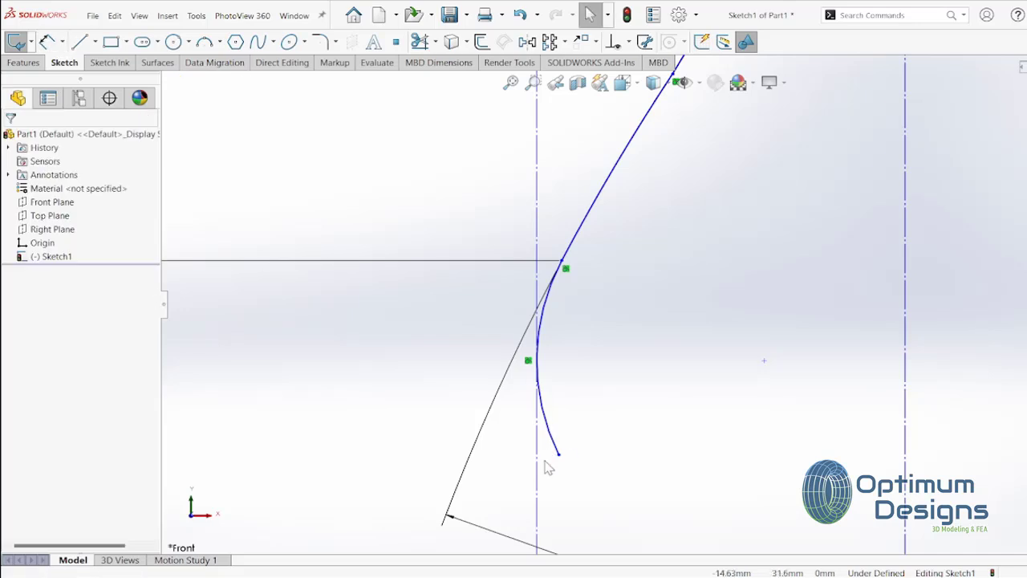
{"action": "mouse_move", "coordinate": [560, 455]}
{"action": "left_mouse_down"}
{"action": "mouse_move", "coordinate": [545, 432]}
{"action": "mouse_move", "coordinate": [557, 450]}
{"action": "left_mouse_up"}
{"action": "scroll", "coordinate": [580, 428], "scroll_direction": "up", "scroll_amount": 3}
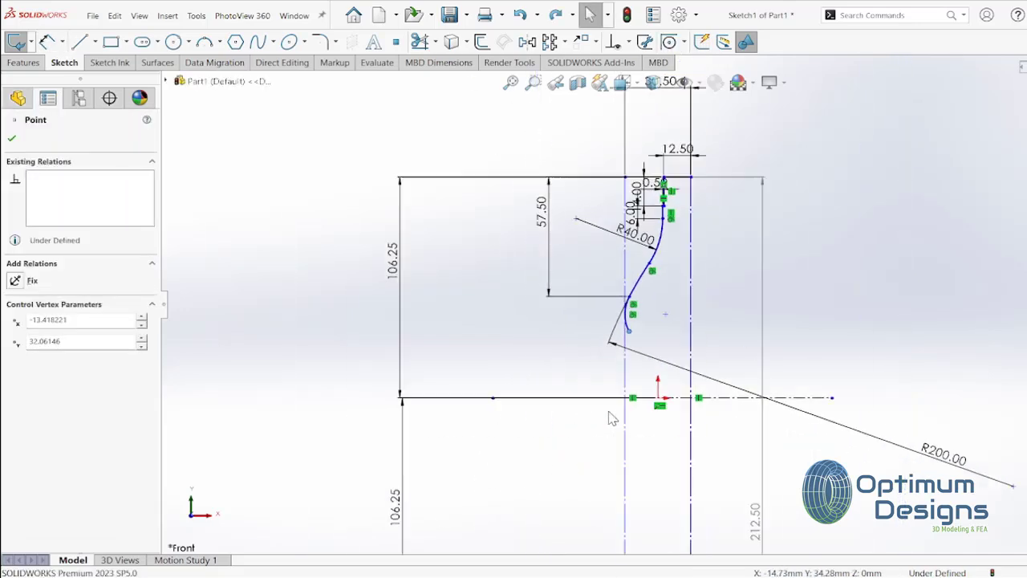
{"action": "scroll", "coordinate": [614, 417], "scroll_direction": "up", "scroll_amount": 3}
{"action": "scroll", "coordinate": [660, 397], "scroll_direction": "down", "scroll_amount": 2}
{"action": "scroll", "coordinate": [658, 377], "scroll_direction": "down", "scroll_amount": 2}
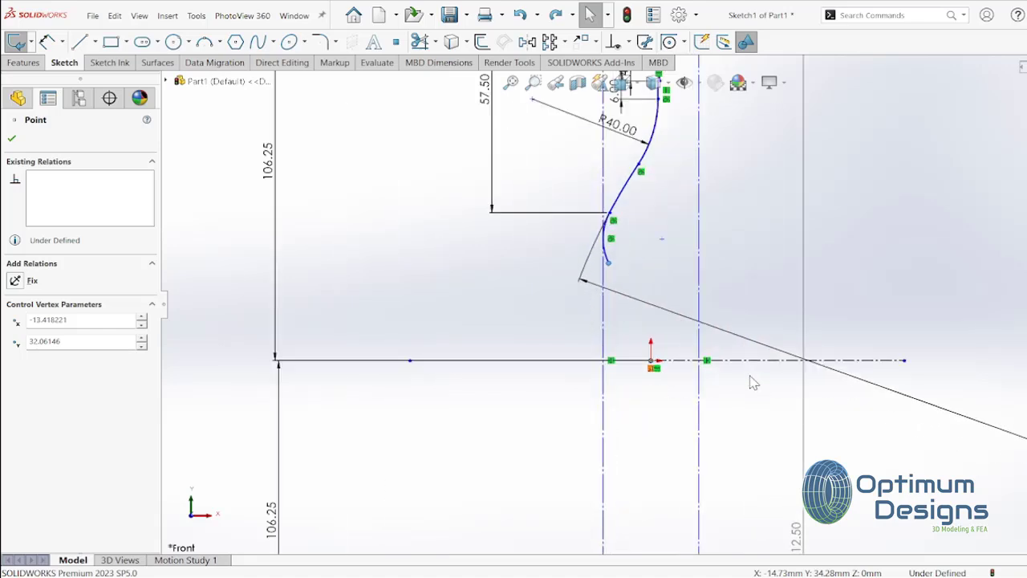
Step: Delete the horizontal centerline through the origin
{"action": "left_click", "coordinate": [754, 361]}
{"action": "key", "text": "Delete"}
{"action": "scroll", "coordinate": [729, 377], "scroll_direction": "up", "scroll_amount": 3}
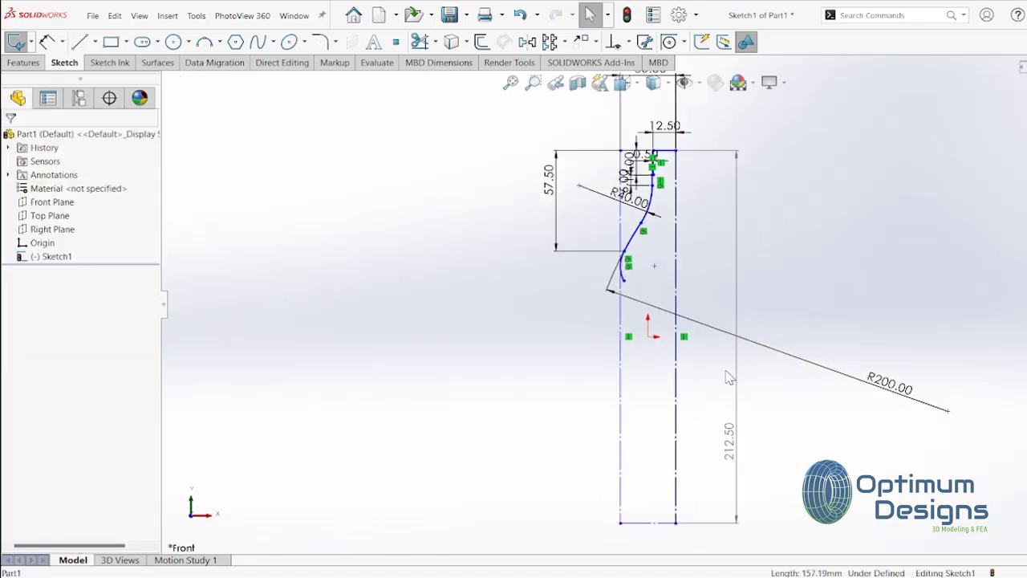
{"action": "scroll", "coordinate": [629, 285], "scroll_direction": "down", "scroll_amount": 3}
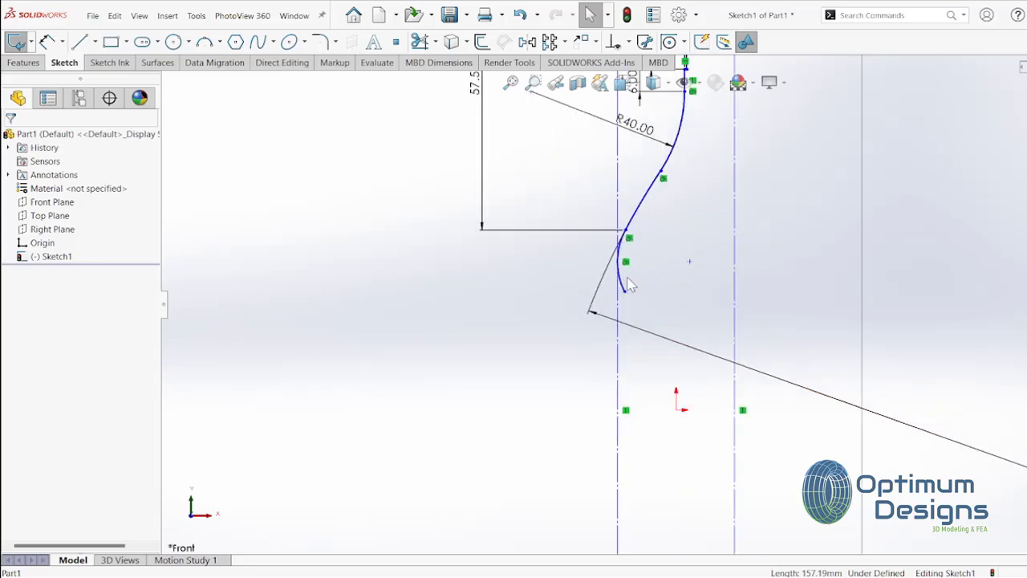
{"action": "scroll", "coordinate": [630, 285], "scroll_direction": "down", "scroll_amount": 1}
{"action": "scroll", "coordinate": [628, 297], "scroll_direction": "down", "scroll_amount": 1}
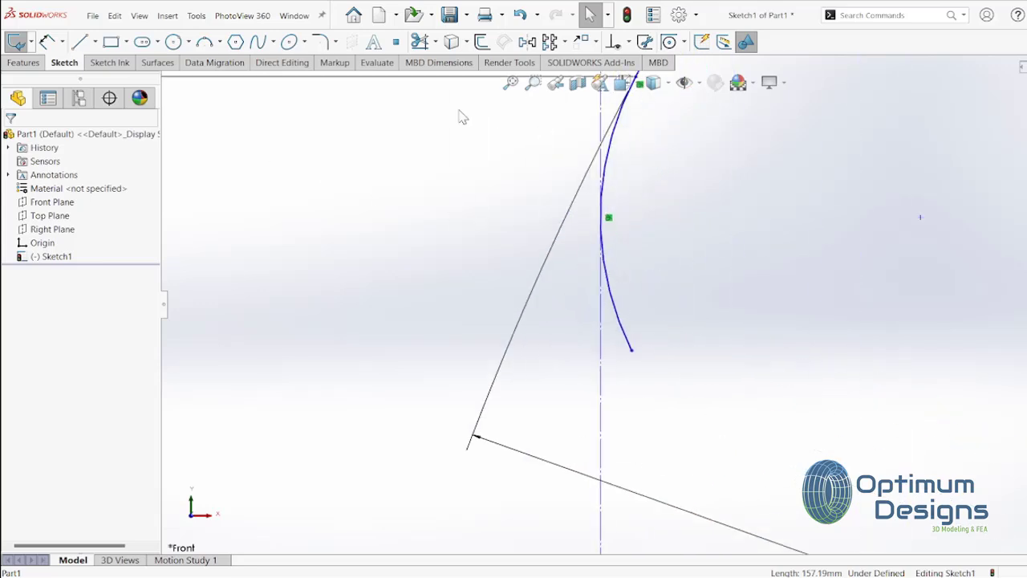
Step: Make the spline's lower endpoint coincident with the left construction line
{"action": "left_click", "coordinate": [79, 42]}
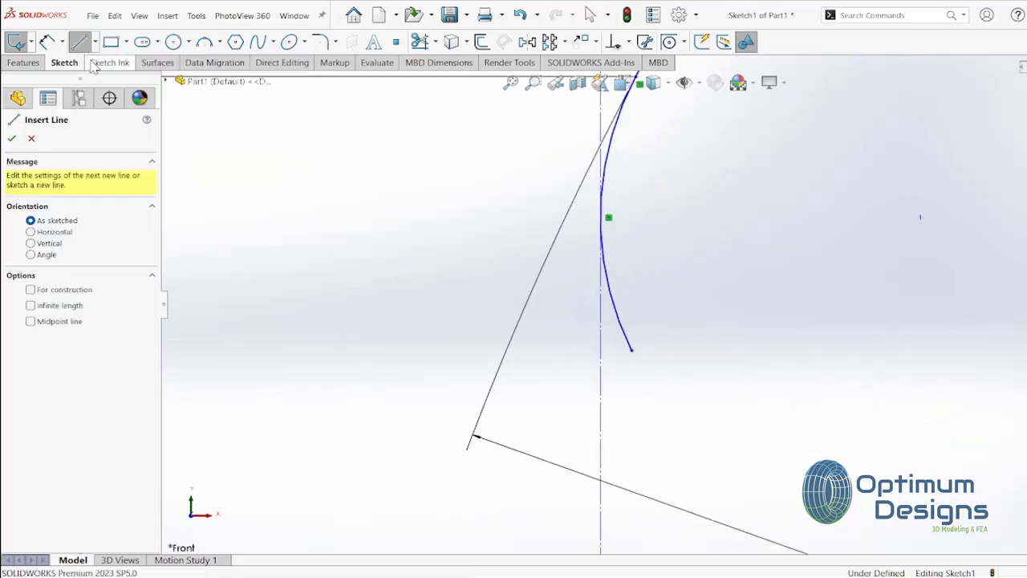
{"action": "key", "text": "Escape"}
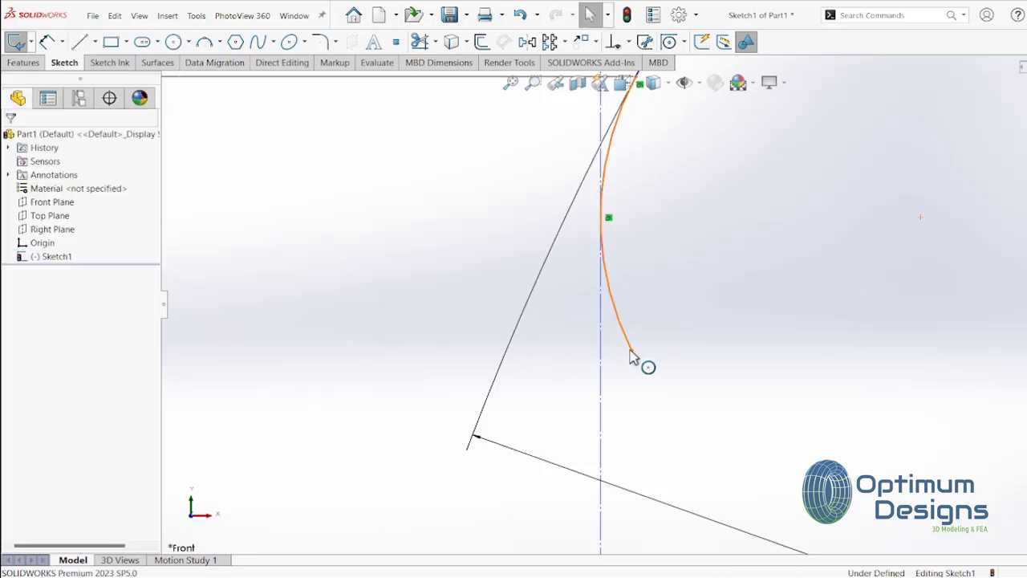
{"action": "left_click", "coordinate": [630, 350]}
{"action": "left_click", "coordinate": [602, 368], "text": "ctrl"}
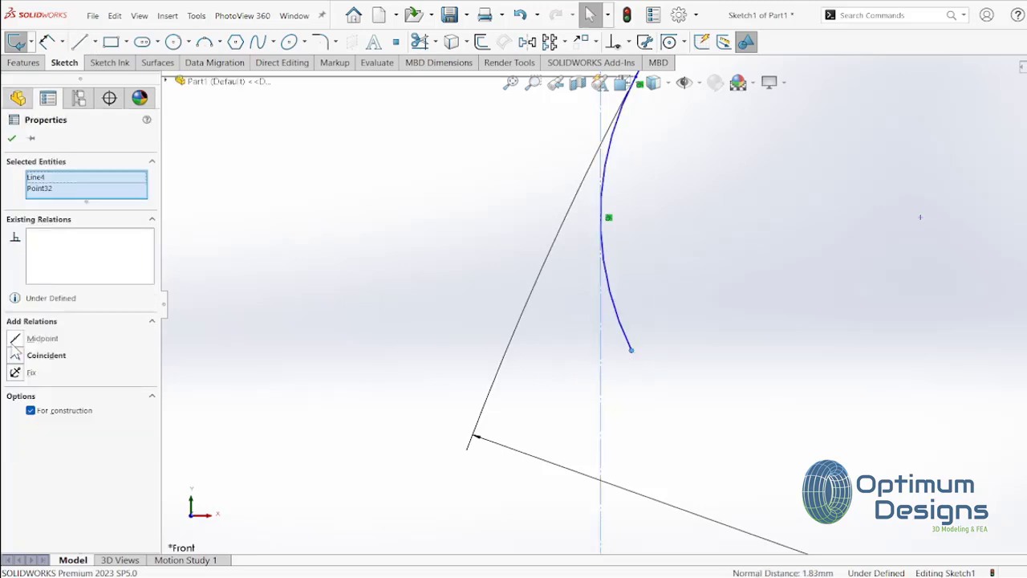
{"action": "left_click", "coordinate": [15, 356]}
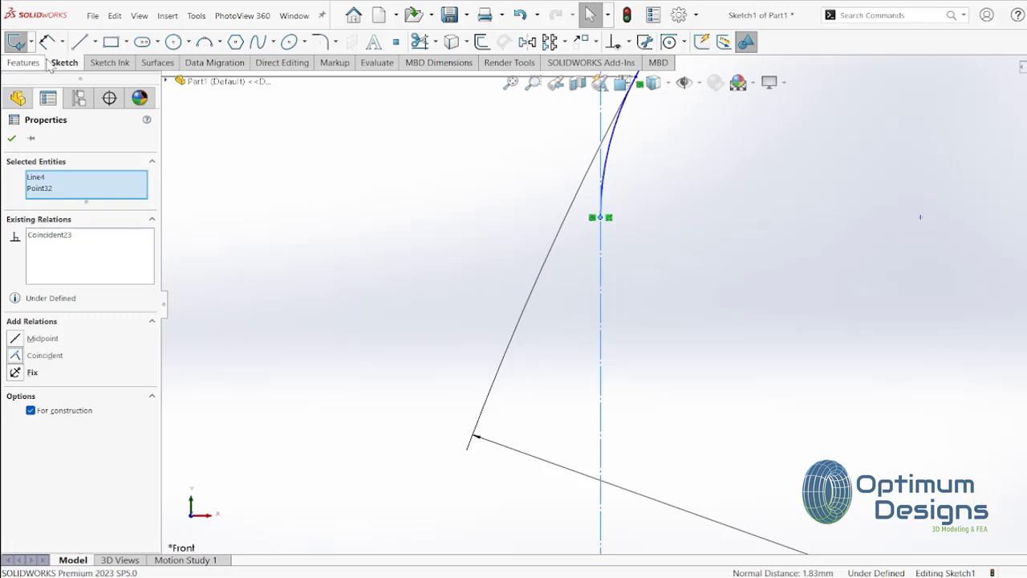
Step: Draw a horizontal line from the spline end to the center, then a vertical line down past the origin
{"action": "left_click", "coordinate": [79, 41]}
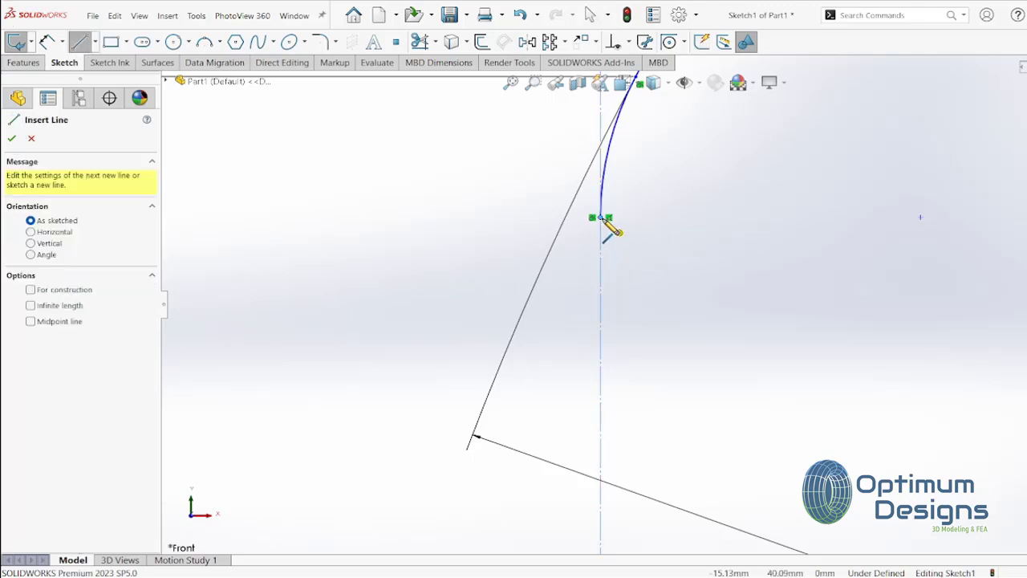
{"action": "left_click", "coordinate": [601, 217]}
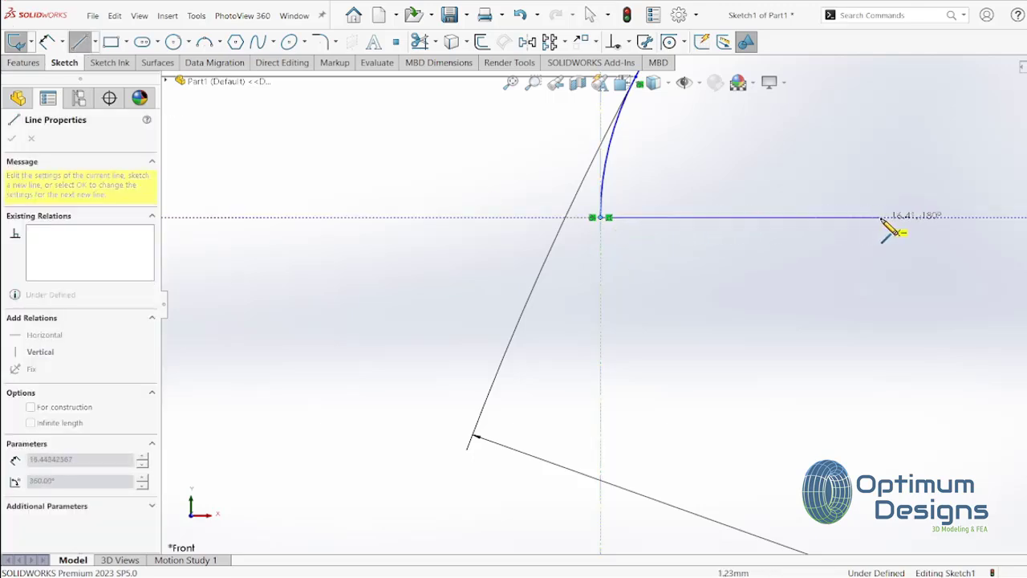
{"action": "left_click", "coordinate": [886, 217]}
{"action": "scroll", "coordinate": [883, 336], "scroll_direction": "up", "scroll_amount": 3}
{"action": "scroll", "coordinate": [746, 405], "scroll_direction": "up", "scroll_amount": 3}
{"action": "scroll", "coordinate": [678, 458], "scroll_direction": "up", "scroll_amount": 2}
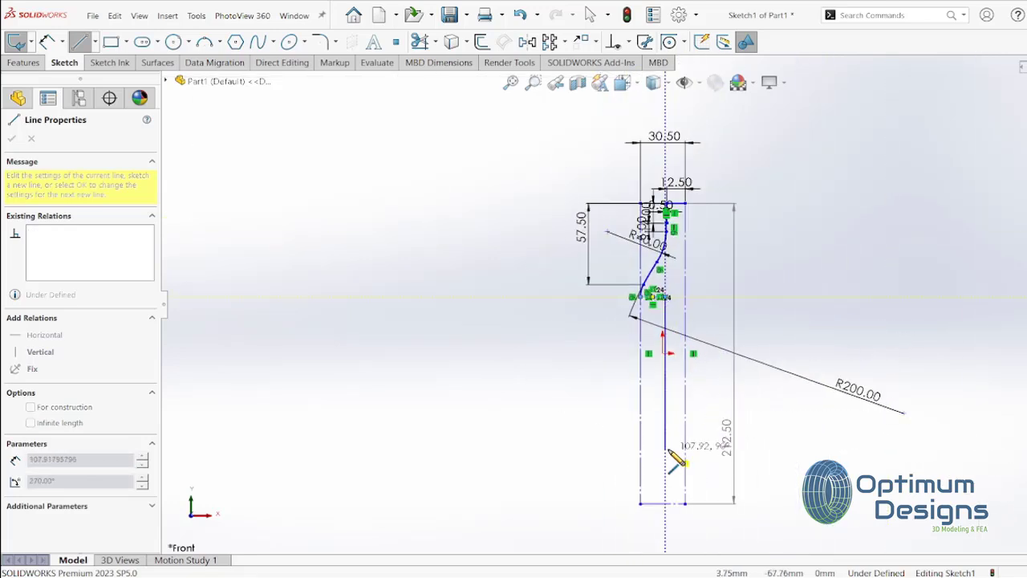
{"action": "scroll", "coordinate": [670, 371], "scroll_direction": "down", "scroll_amount": 5}
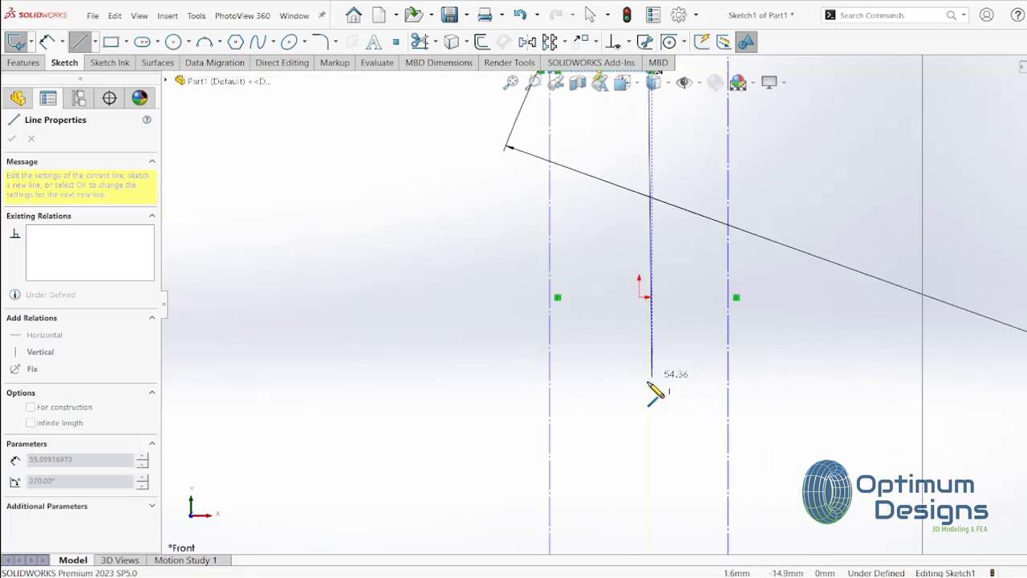
{"action": "left_click", "coordinate": [648, 388]}
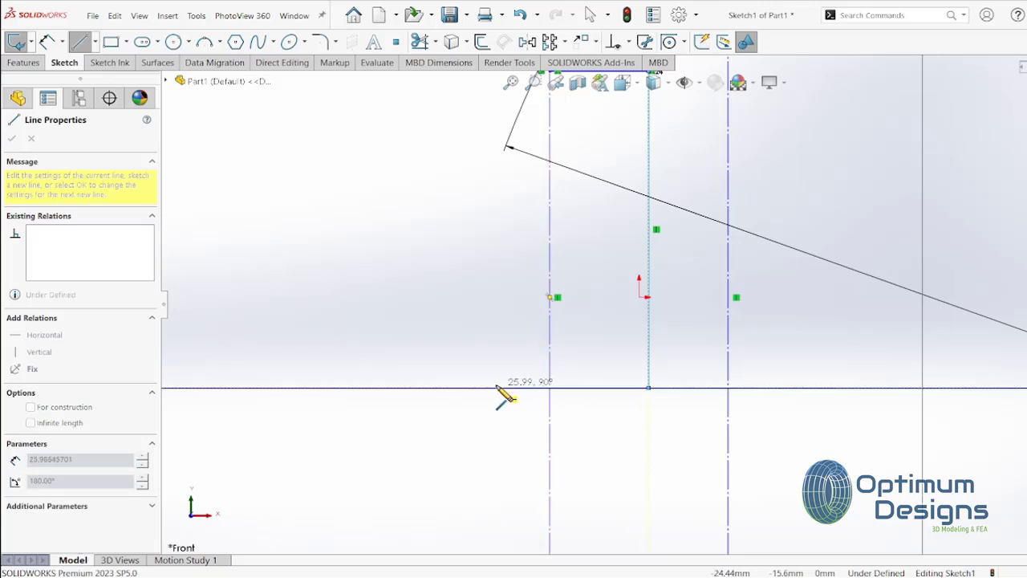
{"action": "key", "text": "Escape"}
{"action": "scroll", "coordinate": [653, 321], "scroll_direction": "up", "scroll_amount": 2}
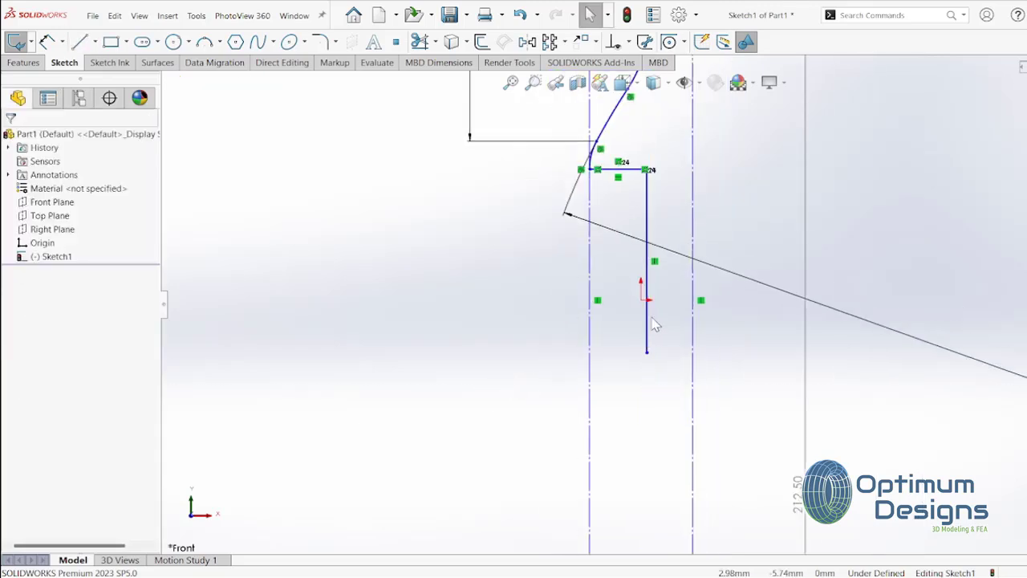
{"action": "scroll", "coordinate": [653, 293], "scroll_direction": "up", "scroll_amount": 2}
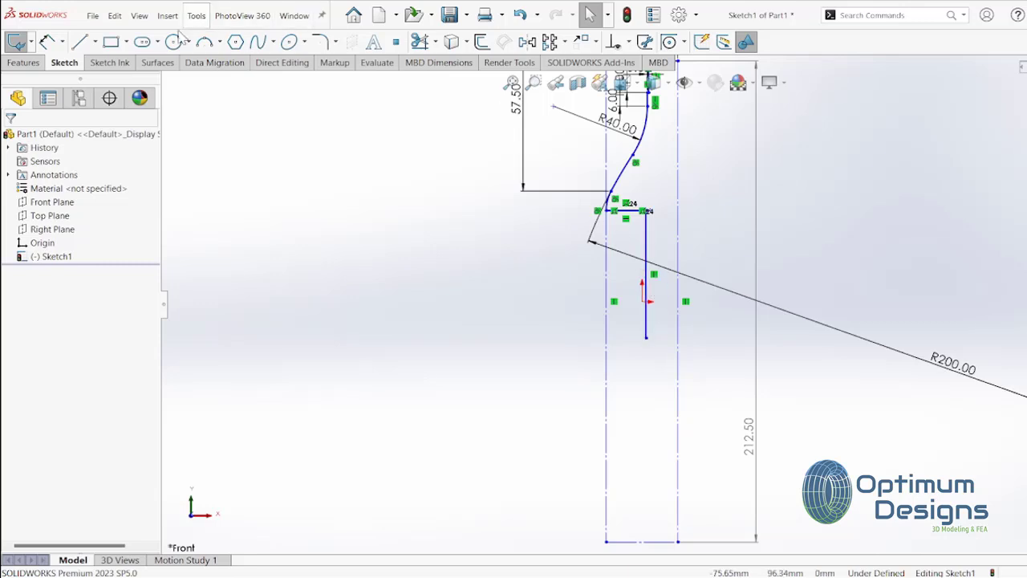
Step: Draw a vertical centerline from the inner line down to the bottom edge
{"action": "left_click", "coordinate": [95, 42]}
{"action": "left_click", "coordinate": [105, 78]}
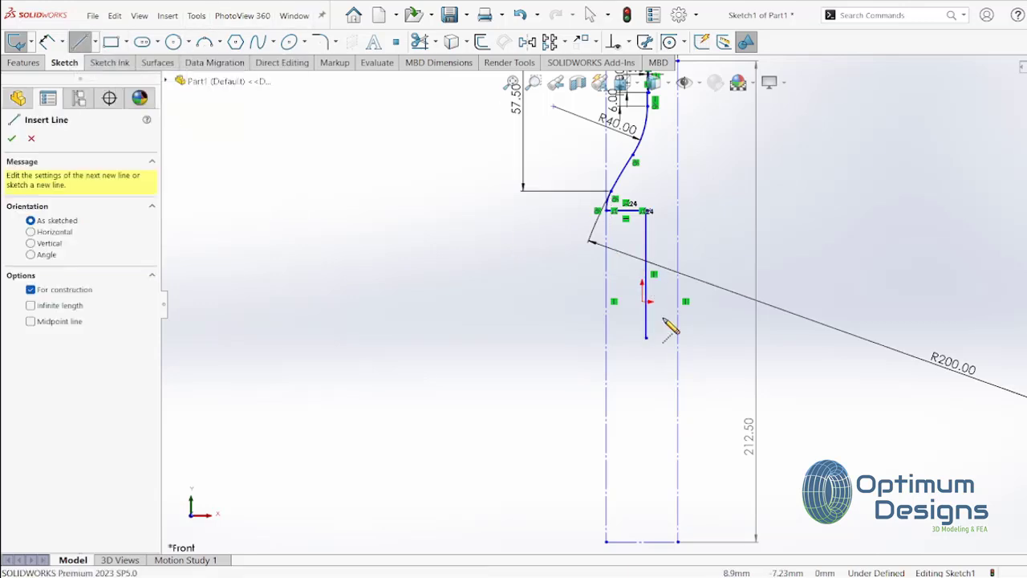
{"action": "left_click", "coordinate": [642, 302]}
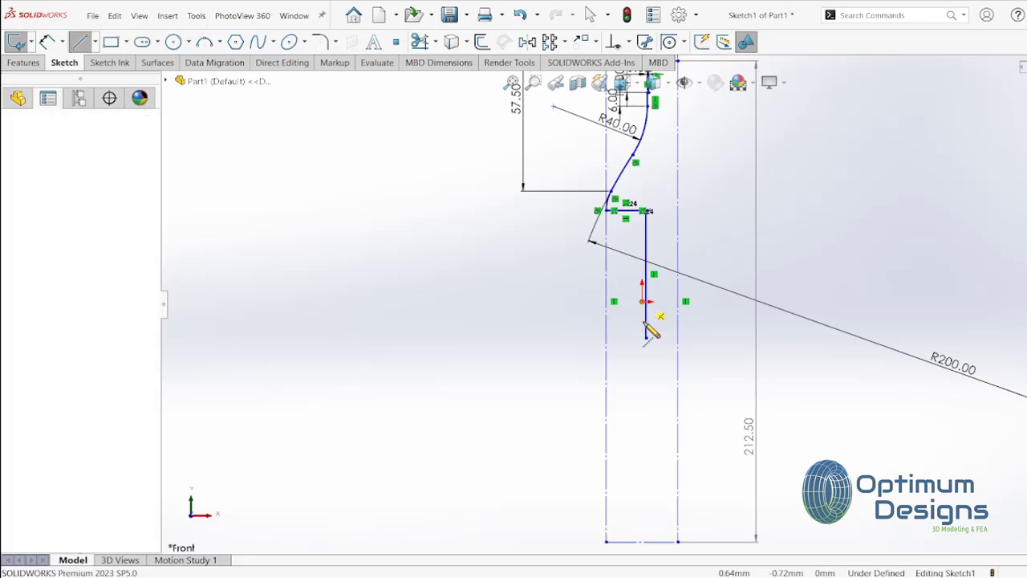
{"action": "left_click", "coordinate": [641, 542]}
{"action": "key", "text": "Escape"}
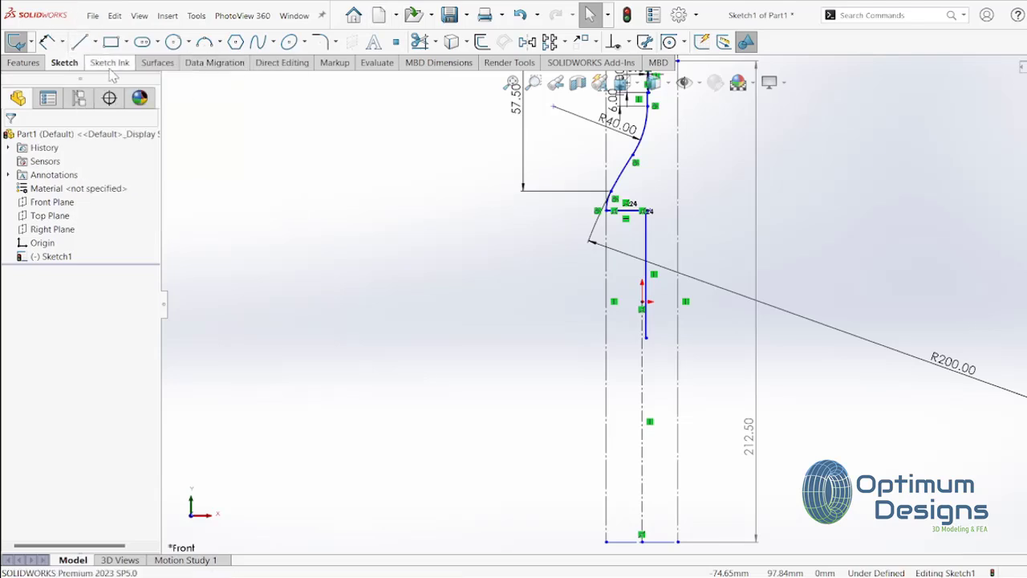
Step: Draw a second vertical centerline from the inner line up to the top edge
{"action": "left_click", "coordinate": [94, 42]}
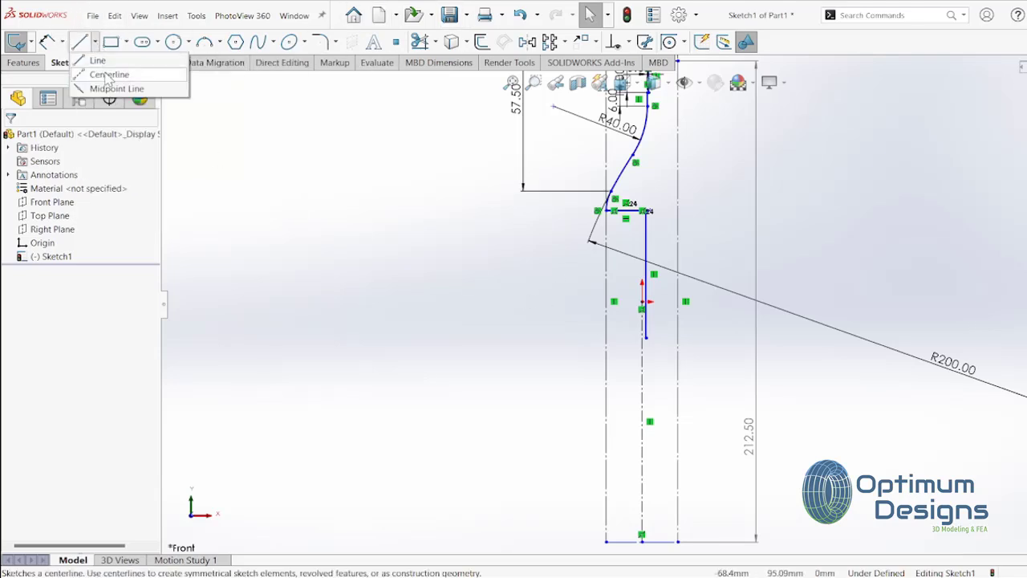
{"action": "left_click", "coordinate": [102, 75]}
{"action": "left_click", "coordinate": [643, 304]}
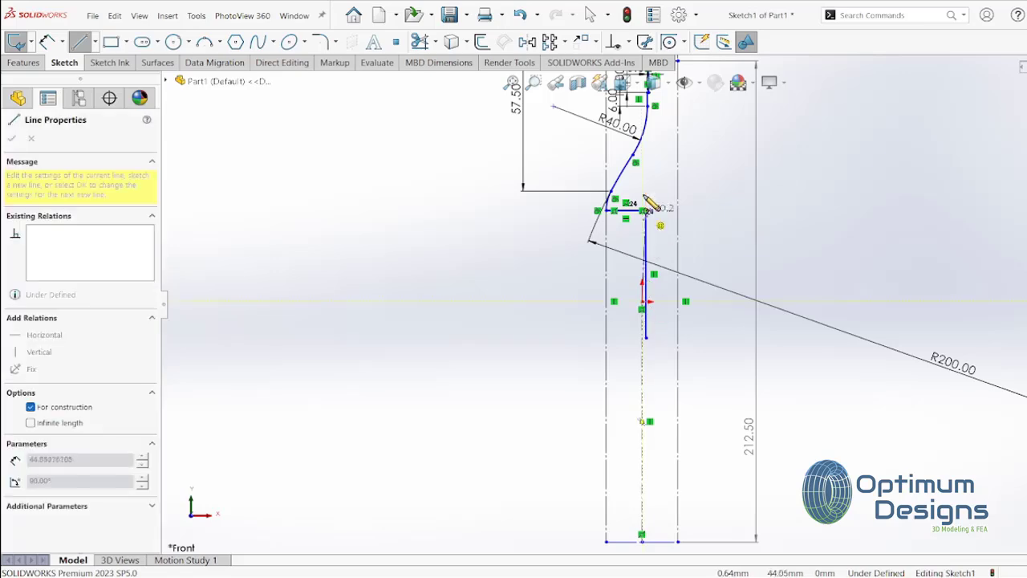
{"action": "scroll", "coordinate": [634, 104], "scroll_direction": "down", "scroll_amount": 2}
{"action": "scroll", "coordinate": [650, 137], "scroll_direction": "down", "scroll_amount": 2}
{"action": "scroll", "coordinate": [656, 227], "scroll_direction": "down", "scroll_amount": 2}
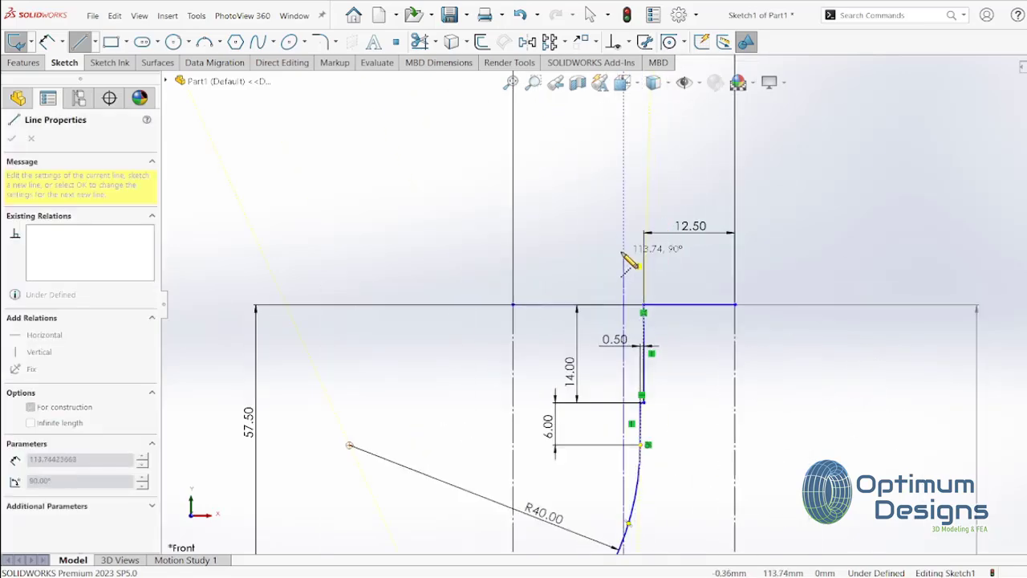
{"action": "left_click", "coordinate": [623, 304]}
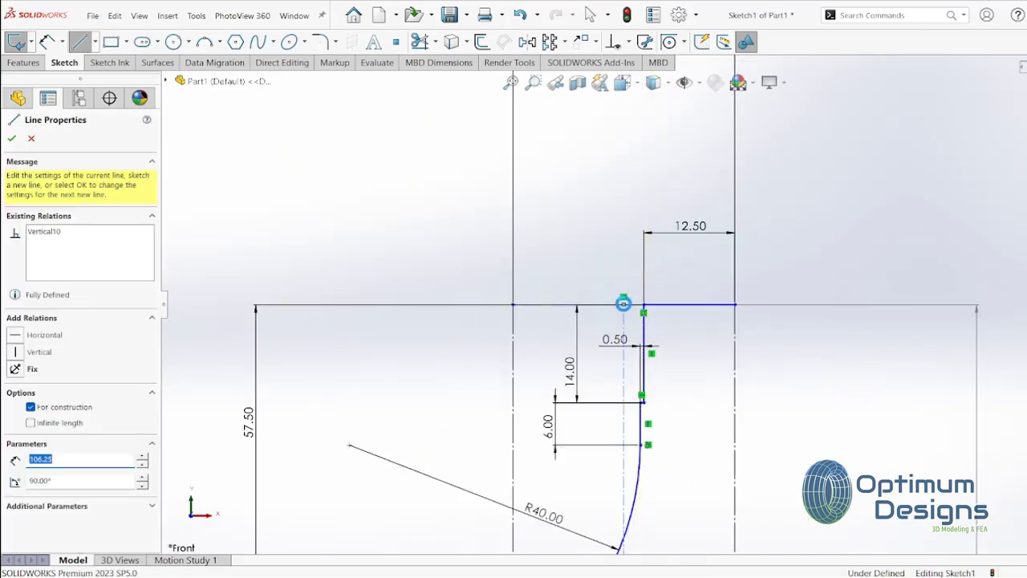
{"action": "key", "text": "Escape"}
{"action": "scroll", "coordinate": [631, 319], "scroll_direction": "up", "scroll_amount": 2}
{"action": "scroll", "coordinate": [634, 321], "scroll_direction": "up", "scroll_amount": 2}
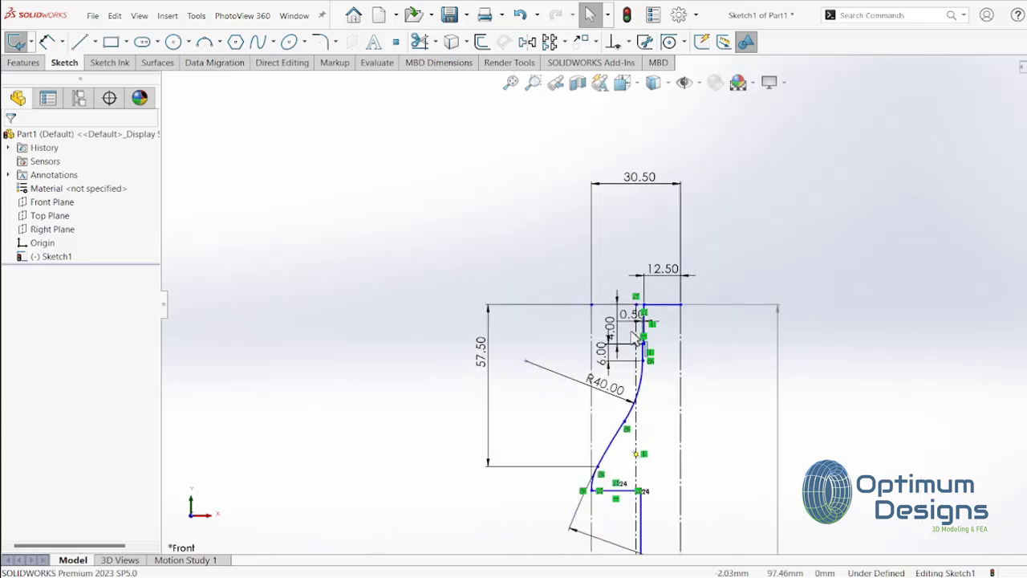
{"action": "scroll", "coordinate": [653, 325], "scroll_direction": "down", "scroll_amount": 1}
Step: Add the 15.25 dimension and keep it as a driven reference
{"action": "left_click", "coordinate": [48, 42]}
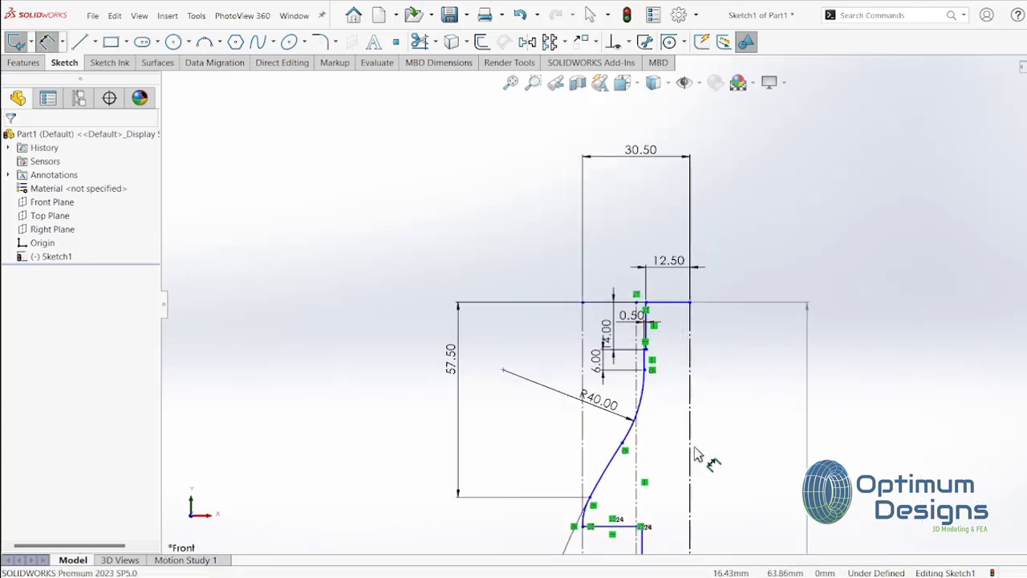
{"action": "left_click", "coordinate": [688, 459]}
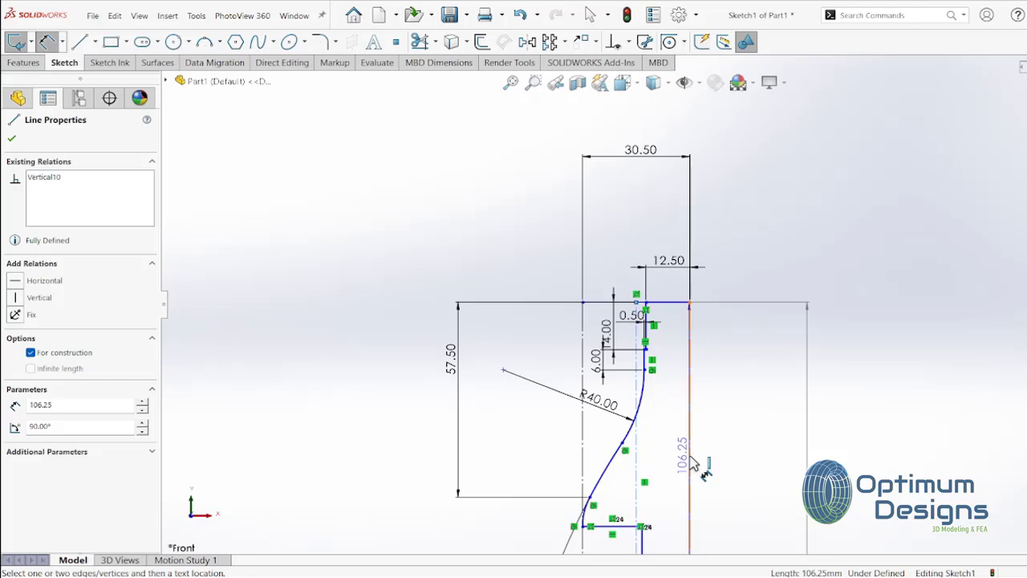
{"action": "left_click", "coordinate": [727, 454]}
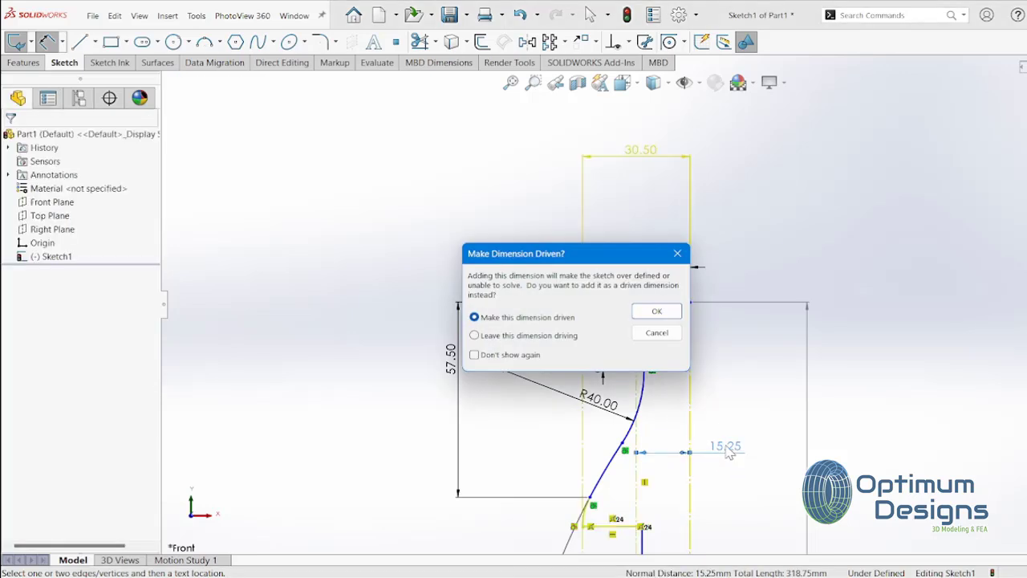
{"action": "left_click", "coordinate": [656, 313]}
{"action": "scroll", "coordinate": [656, 314], "scroll_direction": "up", "scroll_amount": 3}
{"action": "scroll", "coordinate": [664, 451], "scroll_direction": "down", "scroll_amount": 3}
{"action": "key", "text": "Escape"}
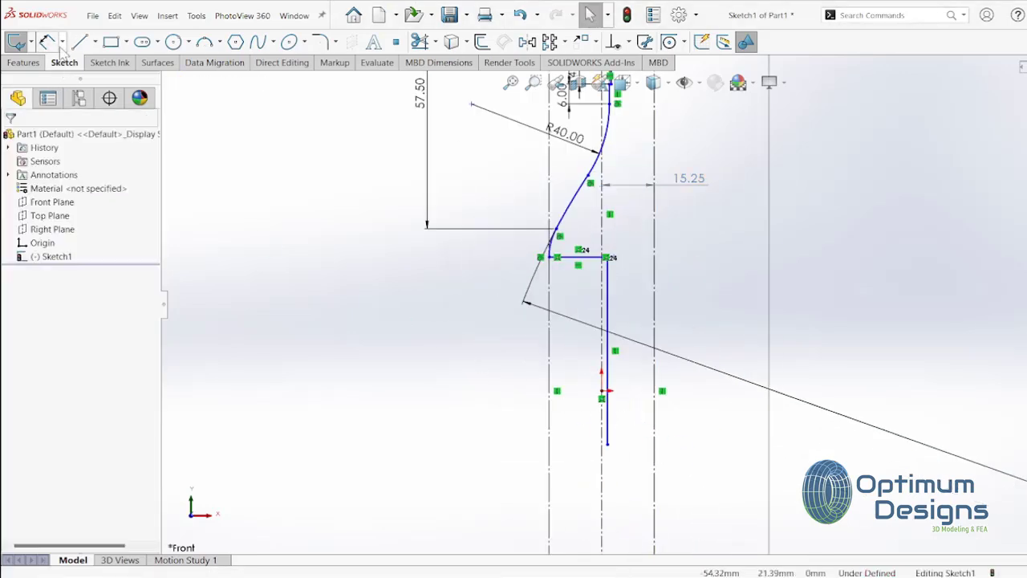
Step: Draw a short horizontal step line from the vertical line's end
{"action": "key", "text": "l"}
{"action": "left_click", "coordinate": [607, 444]}
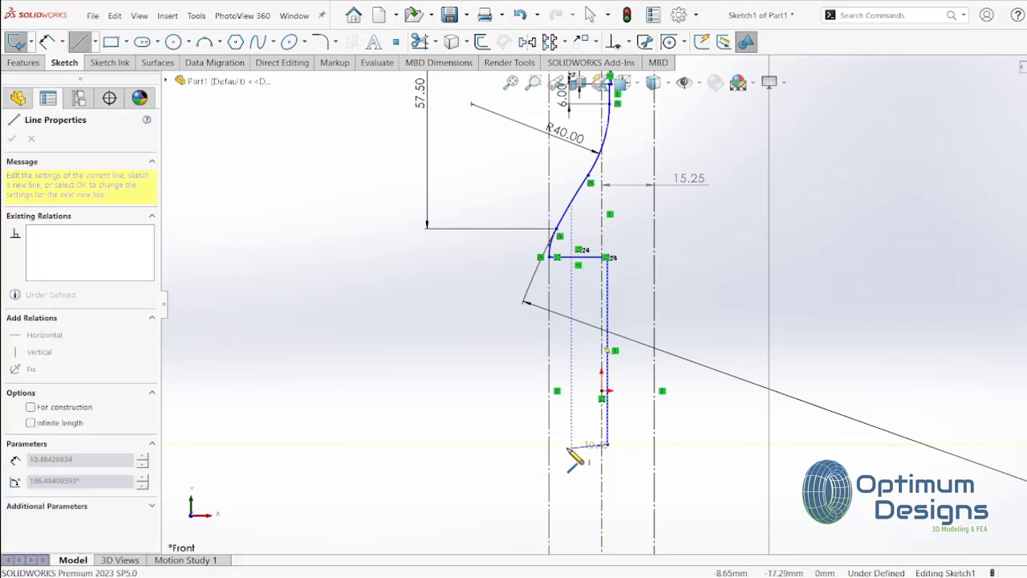
{"action": "left_click", "coordinate": [554, 445]}
{"action": "key", "text": "Escape"}
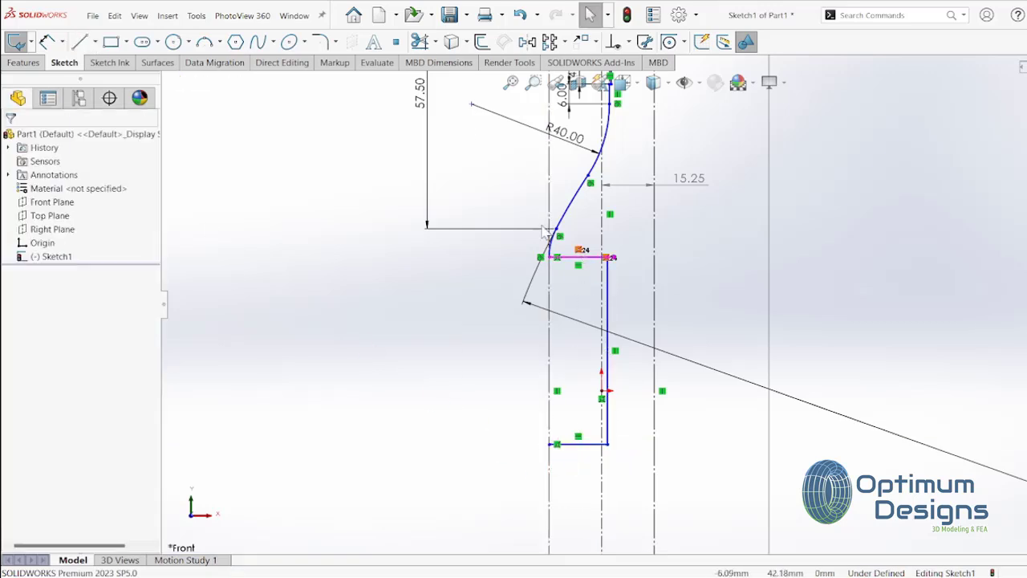
Step: Dimension the step line to 1.10 mm and the vertical wall to 40 mm
{"action": "left_click", "coordinate": [46, 43]}
{"action": "left_click", "coordinate": [576, 257]}
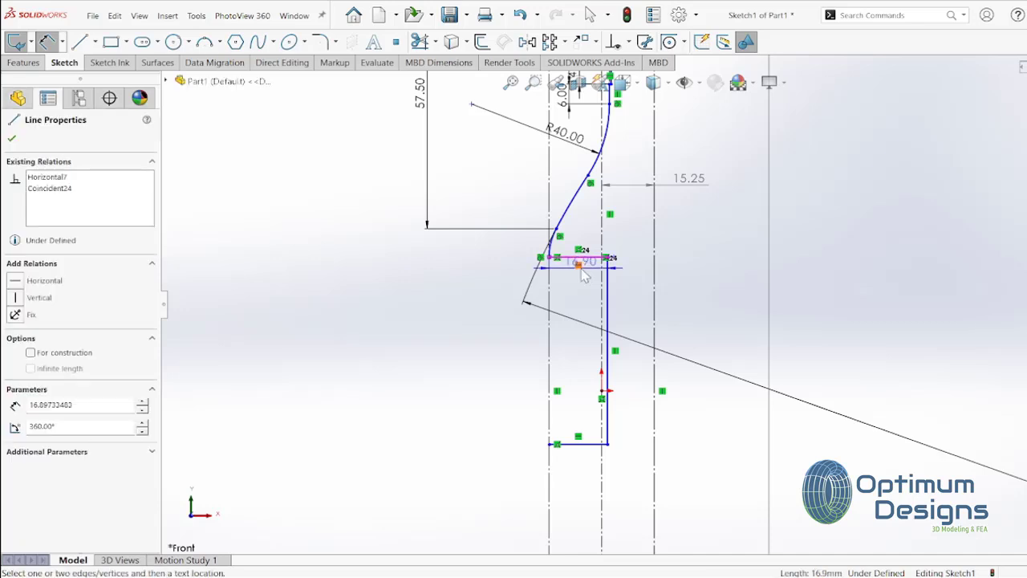
{"action": "left_click", "coordinate": [536, 244]}
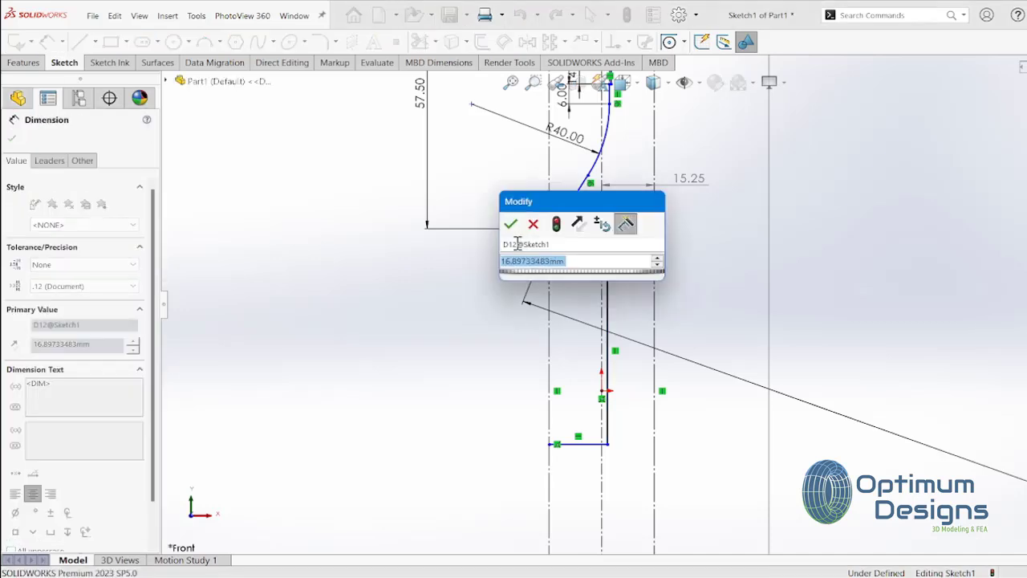
{"action": "type", "text": "1.1"}
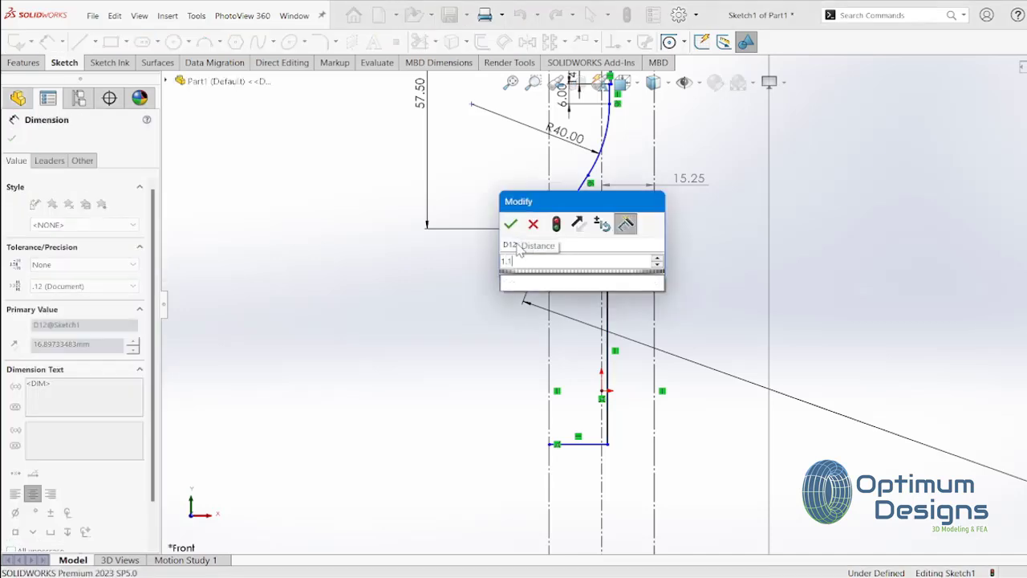
{"action": "key", "text": "Return"}
{"action": "scroll", "coordinate": [622, 317], "scroll_direction": "down", "scroll_amount": 3}
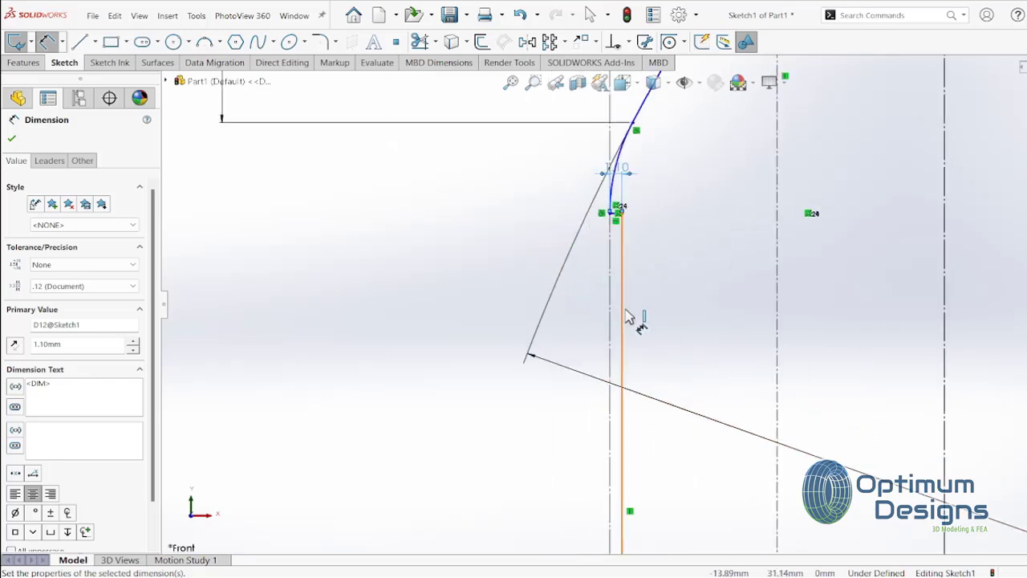
{"action": "left_click", "coordinate": [627, 317]}
{"action": "left_click", "coordinate": [709, 337]}
{"action": "type", "text": "40"}
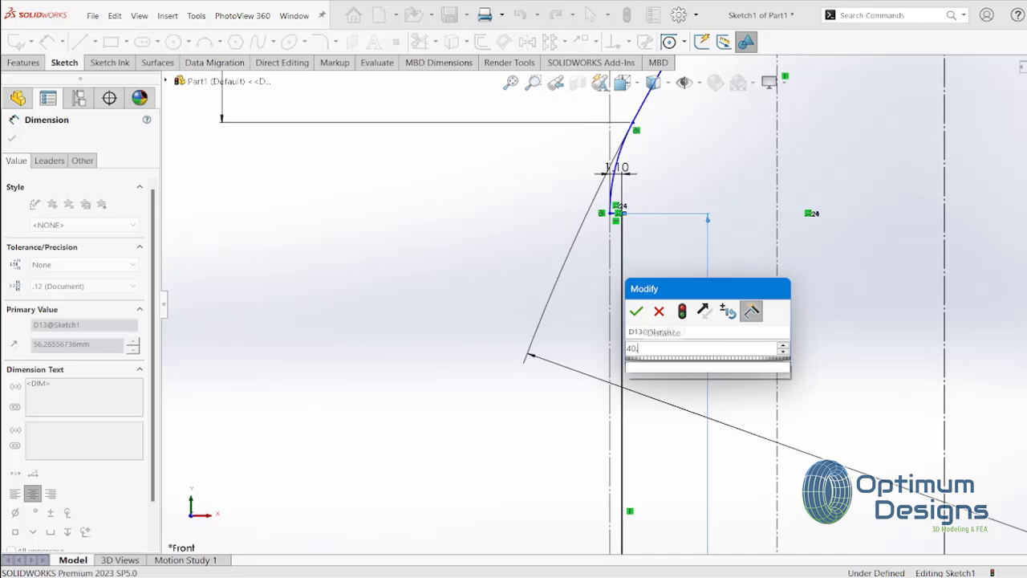
{"action": "key", "text": "Return"}
{"action": "scroll", "coordinate": [709, 340], "scroll_direction": "up", "scroll_amount": 2}
{"action": "scroll", "coordinate": [654, 407], "scroll_direction": "down", "scroll_amount": 3}
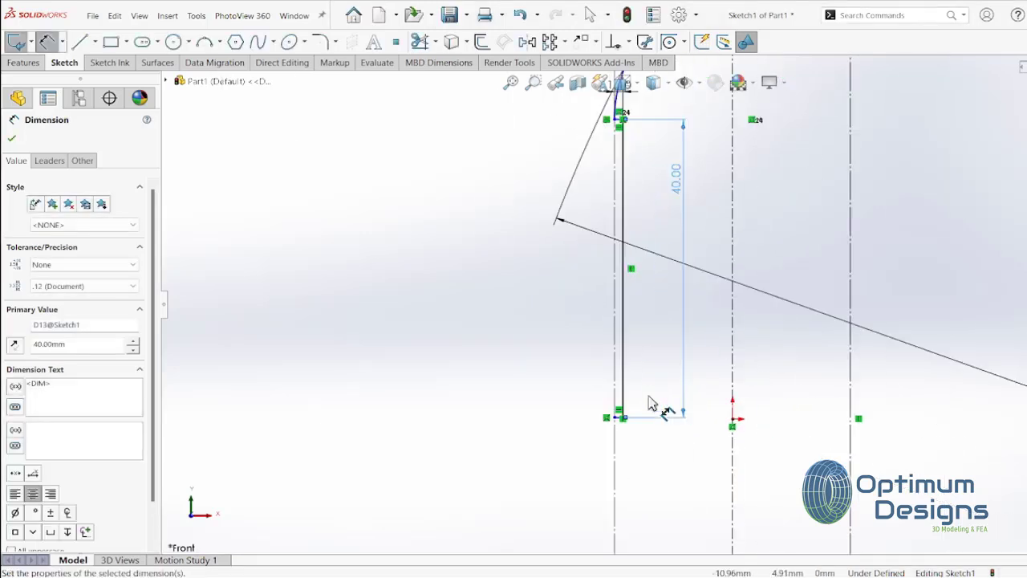
{"action": "scroll", "coordinate": [633, 425], "scroll_direction": "down", "scroll_amount": 4}
Step: Start a new line at the bottom of the 40 mm wall
{"action": "left_click", "coordinate": [79, 42]}
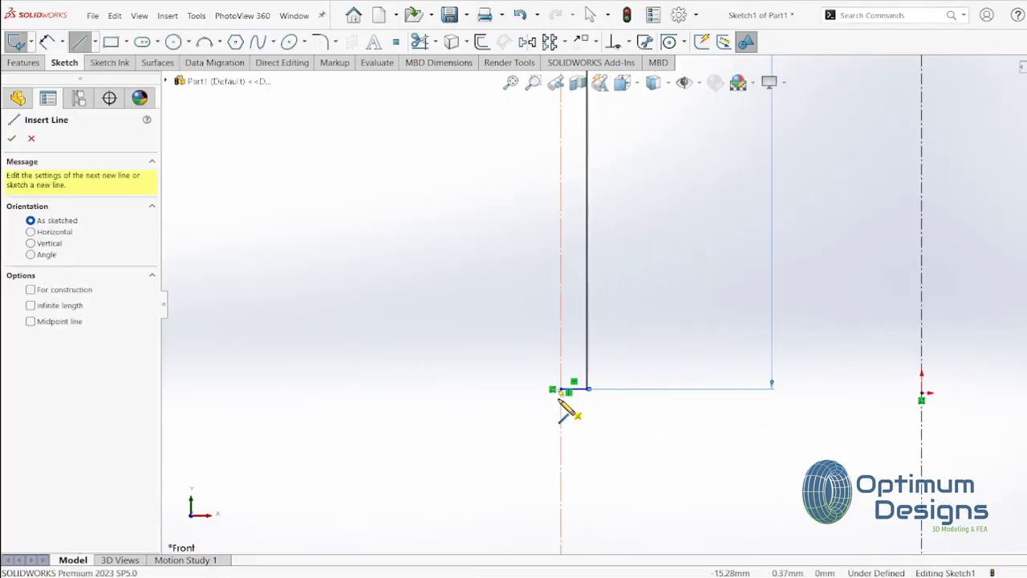
{"action": "left_click", "coordinate": [562, 390]}
{"action": "scroll", "coordinate": [570, 444], "scroll_direction": "up", "scroll_amount": 2}
{"action": "scroll", "coordinate": [587, 434], "scroll_direction": "up", "scroll_amount": 3}
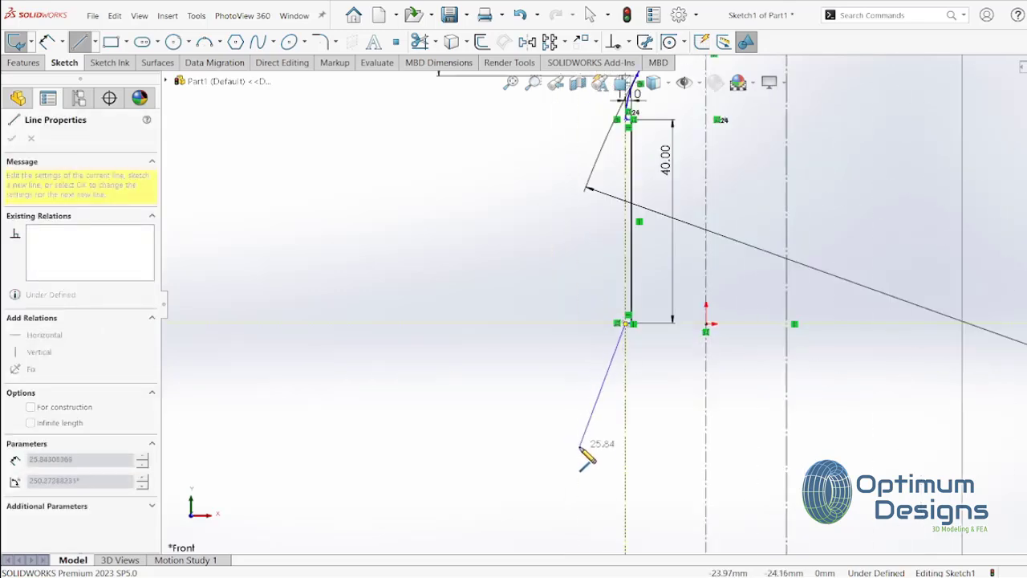
{"action": "scroll", "coordinate": [610, 467], "scroll_direction": "up", "scroll_amount": 3}
Step: End the line near the profile bottom and dimension its gap to the bottom point as 25 mm
{"action": "left_click", "coordinate": [640, 447]}
{"action": "key", "text": "Escape"}
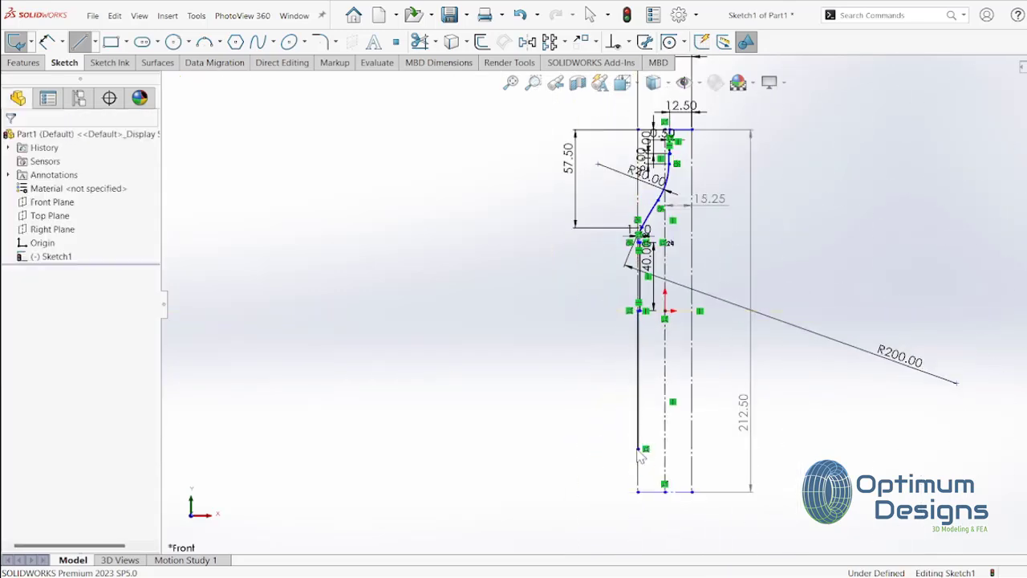
{"action": "left_click", "coordinate": [47, 42]}
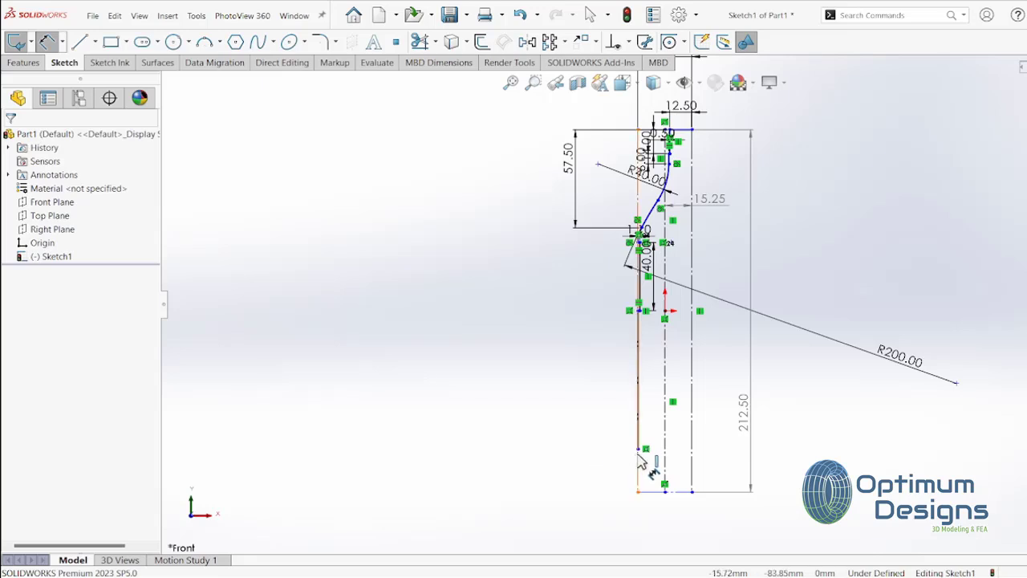
{"action": "left_click", "coordinate": [664, 490]}
{"action": "left_click", "coordinate": [642, 447]}
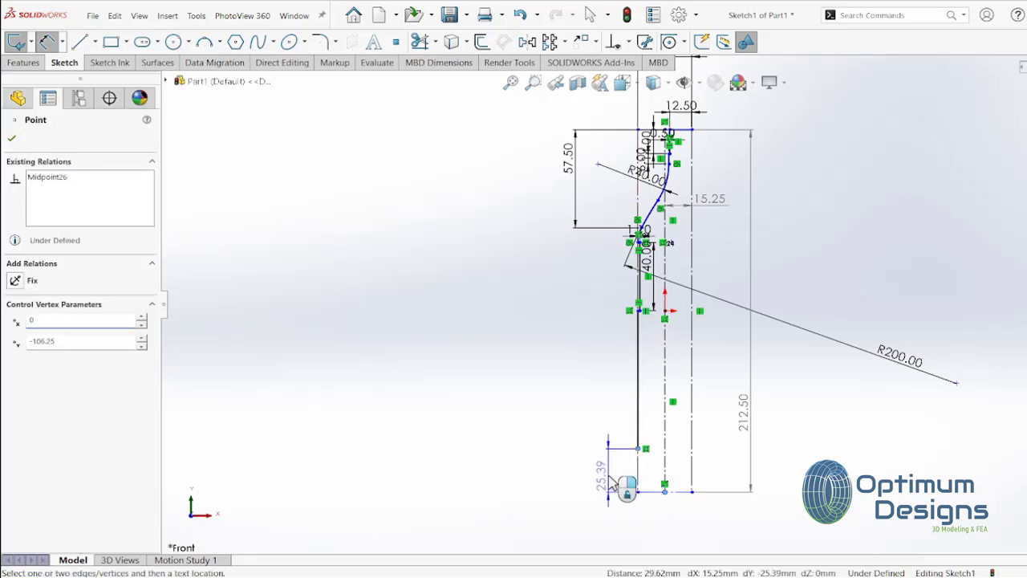
{"action": "left_click", "coordinate": [597, 474]}
{"action": "type", "text": "25"}
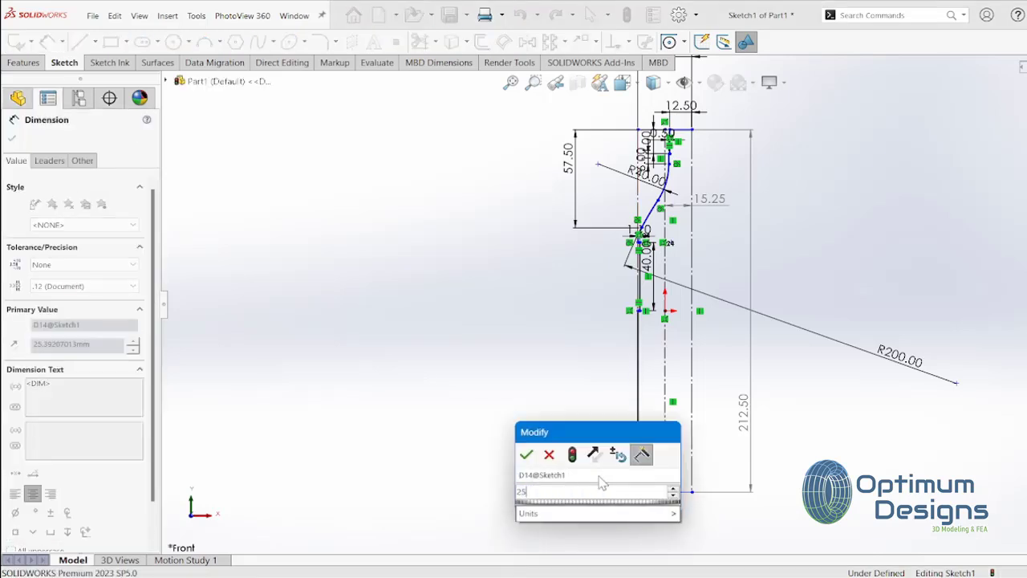
{"action": "key", "text": "Return"}
{"action": "scroll", "coordinate": [687, 279], "scroll_direction": "down", "scroll_amount": 3}
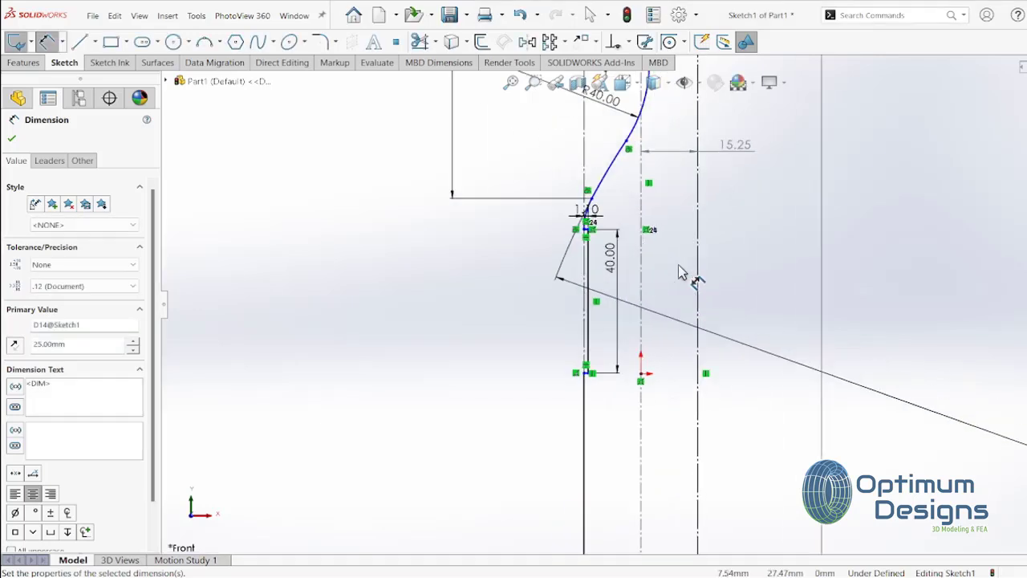
{"action": "key", "text": "Escape"}
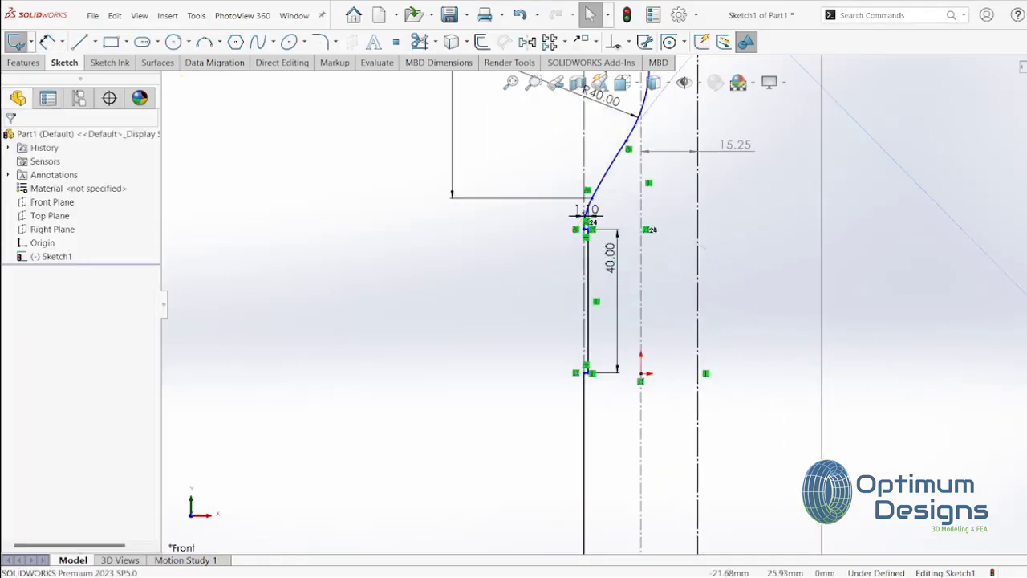
Step: Select the 40.00 dimension and activate the Line tool
{"action": "left_click", "coordinate": [613, 369]}
{"action": "scroll", "coordinate": [650, 363], "scroll_direction": "up", "scroll_amount": 2}
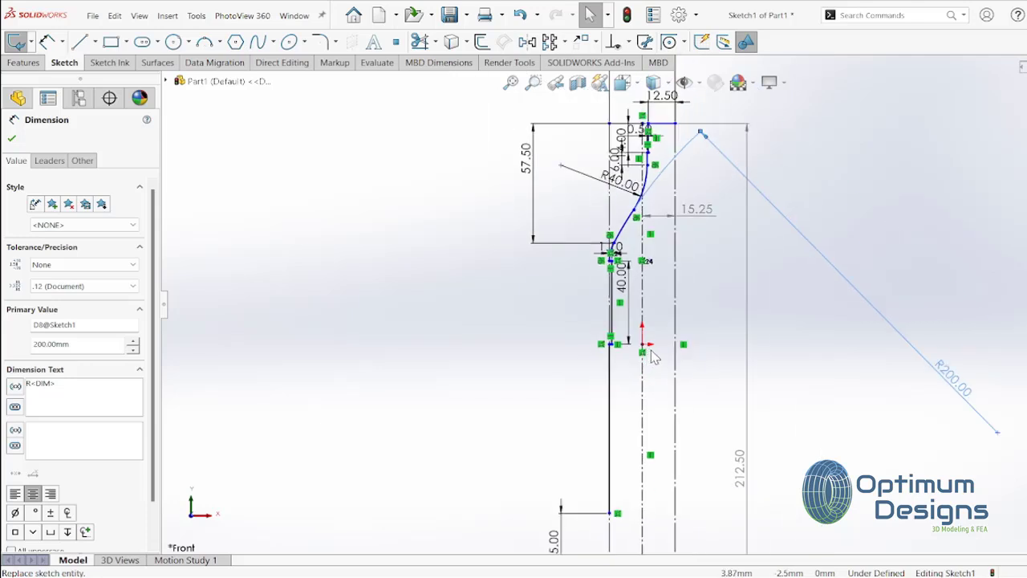
{"action": "scroll", "coordinate": [650, 363], "scroll_direction": "up", "scroll_amount": 2}
{"action": "left_click", "coordinate": [80, 42]}
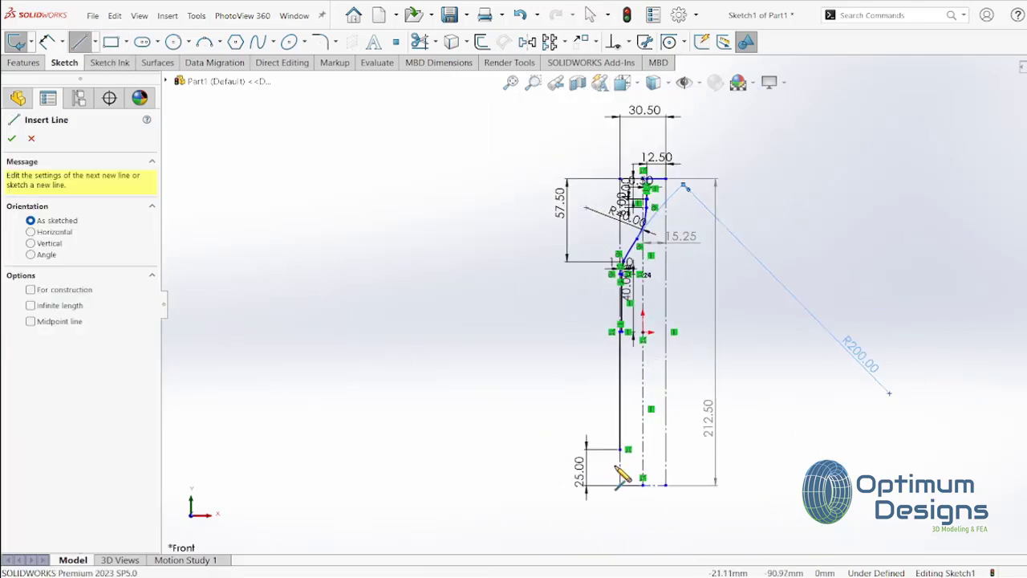
{"action": "scroll", "coordinate": [619, 477], "scroll_direction": "down", "scroll_amount": 5}
{"action": "scroll", "coordinate": [680, 406], "scroll_direction": "down", "scroll_amount": 2}
Step: Sketch a tangent arc from the wall's lower end down to the axis, then a second arc rising right
{"action": "left_click", "coordinate": [541, 247]}
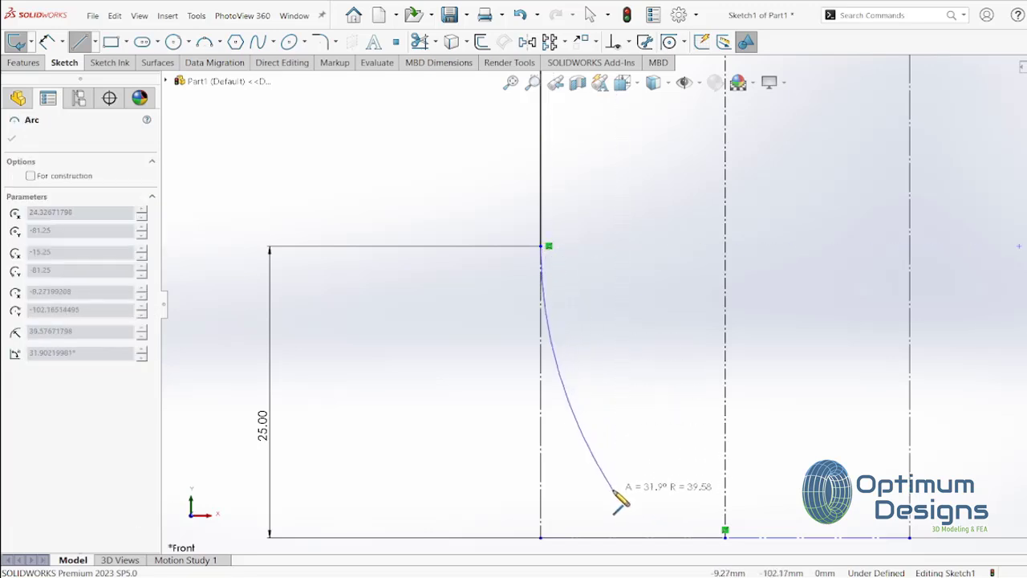
{"action": "left_click", "coordinate": [665, 507]}
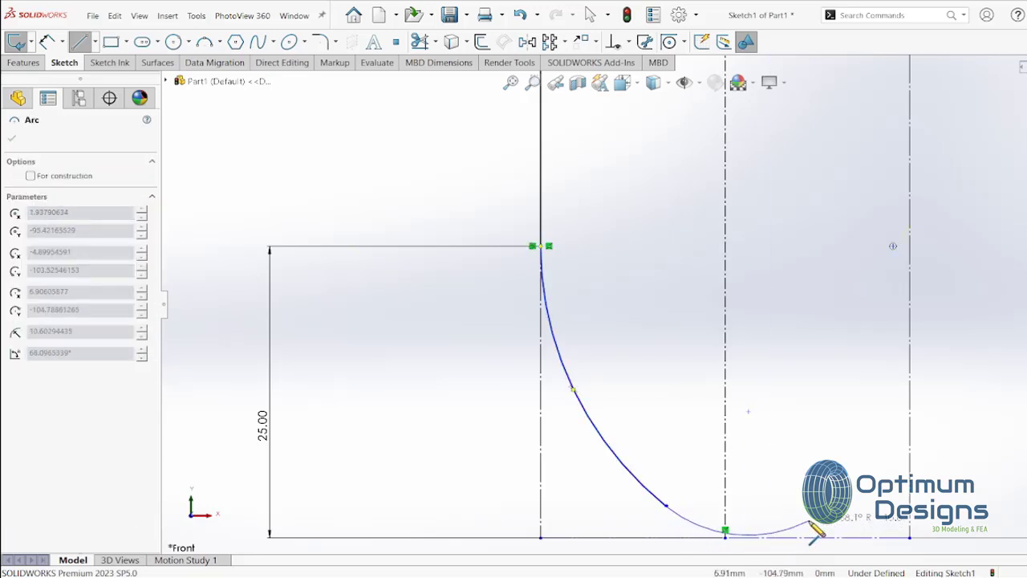
{"action": "left_click", "coordinate": [726, 529]}
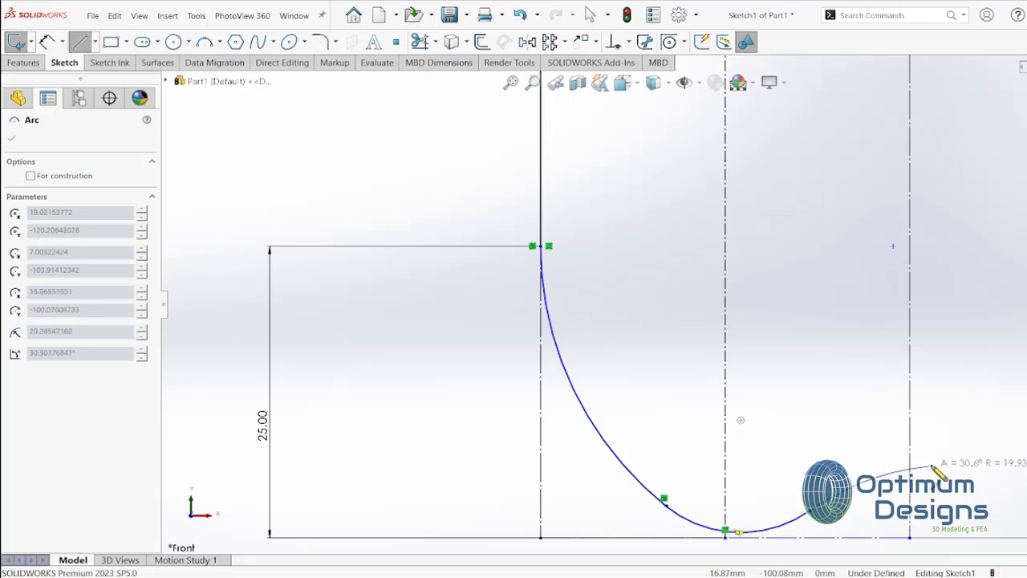
{"action": "left_click", "coordinate": [953, 433]}
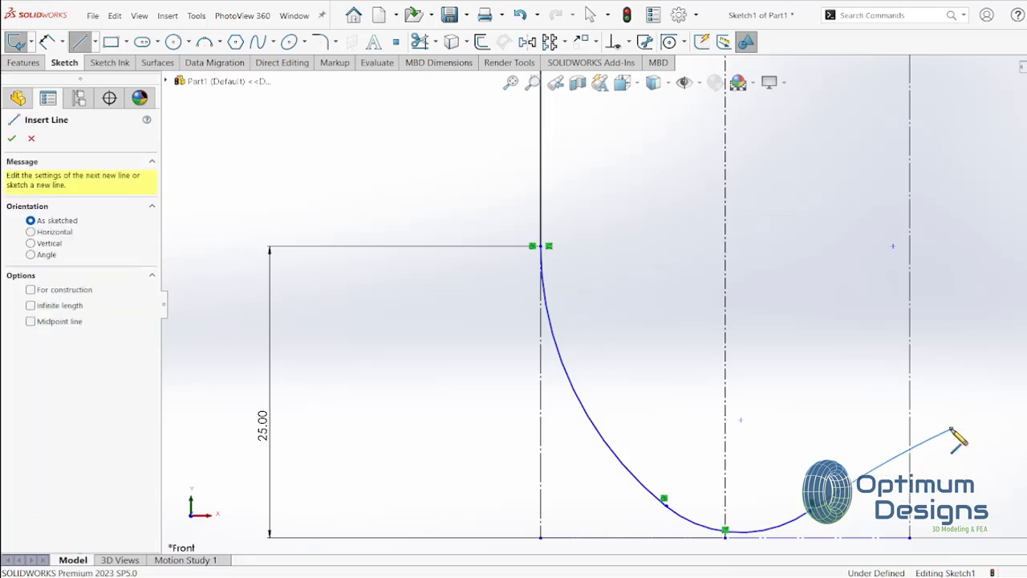
{"action": "right_click", "coordinate": [953, 433]}
{"action": "left_click", "coordinate": [970, 436]}
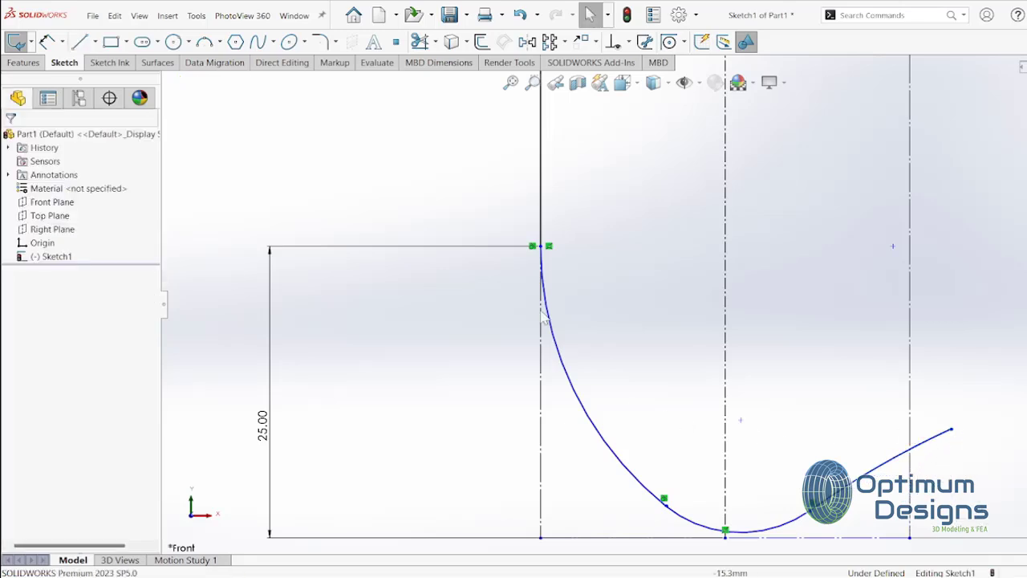
Step: Give the first base arc an R45 radius dimension
{"action": "left_click", "coordinate": [47, 41]}
{"action": "left_click", "coordinate": [589, 425]}
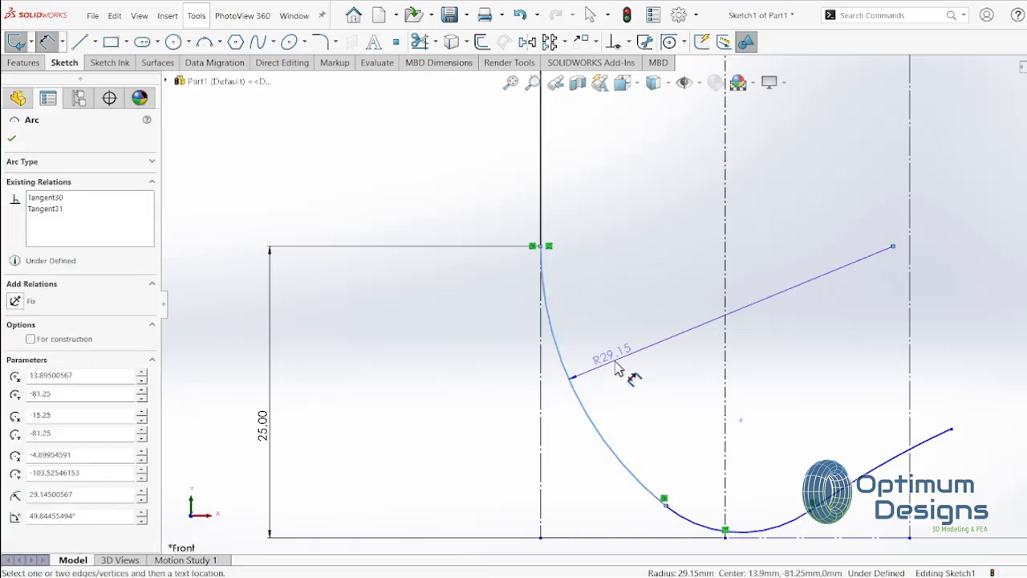
{"action": "left_click", "coordinate": [617, 366]}
{"action": "type", "text": "3"}
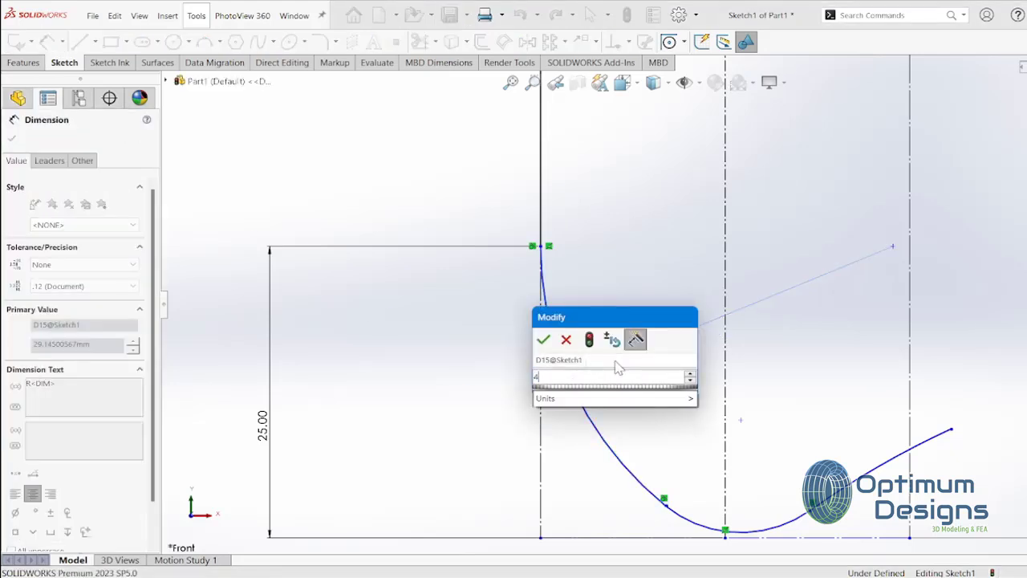
{"action": "type", "text": "5.0"}
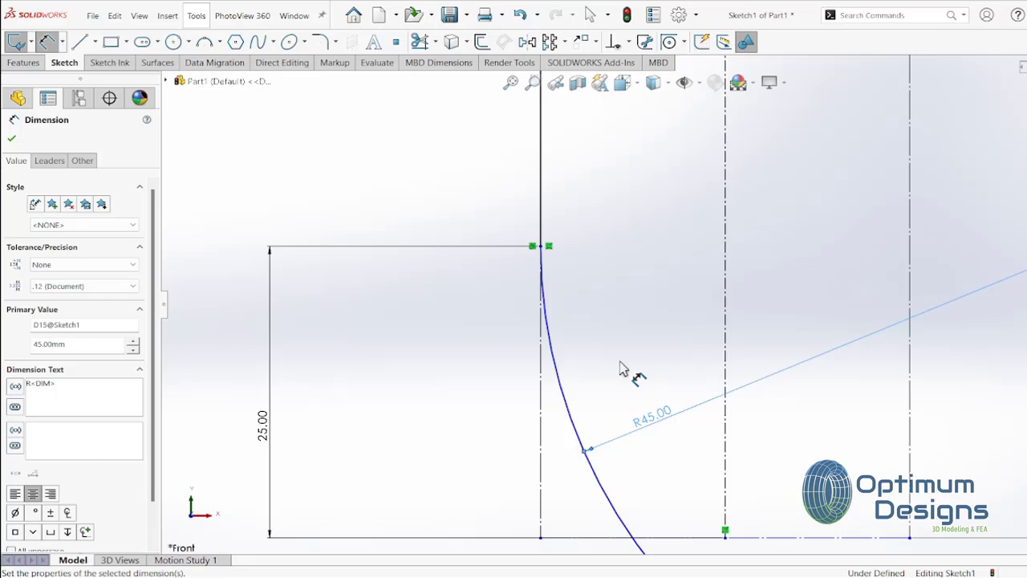
{"action": "scroll", "coordinate": [621, 369], "scroll_direction": "up", "scroll_amount": 3}
{"action": "scroll", "coordinate": [699, 401], "scroll_direction": "up", "scroll_amount": 2}
{"action": "key", "text": "Escape"}
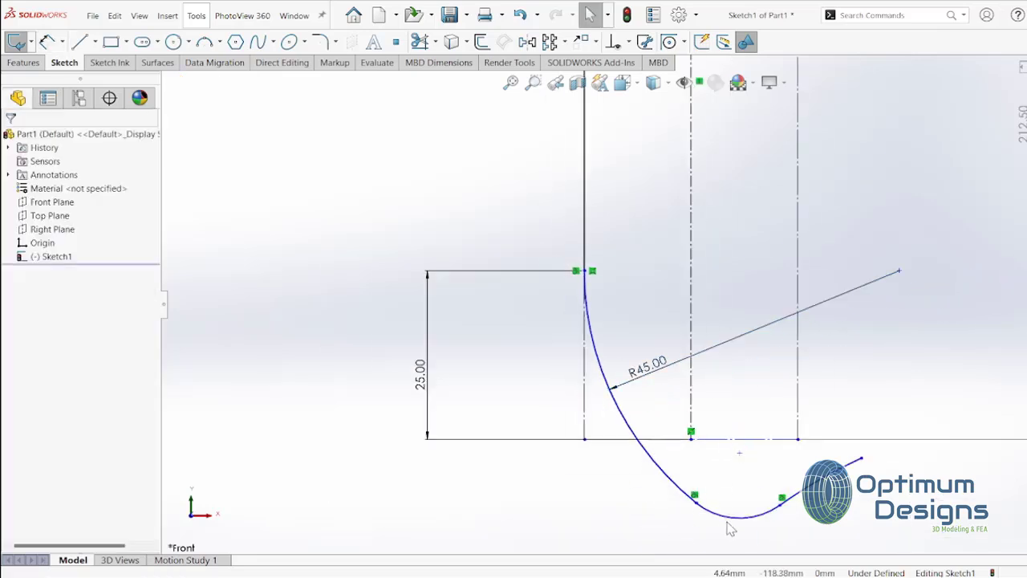
Step: Make the small lower arc tangent to the horizontal base line
{"action": "left_click", "coordinate": [733, 517]}
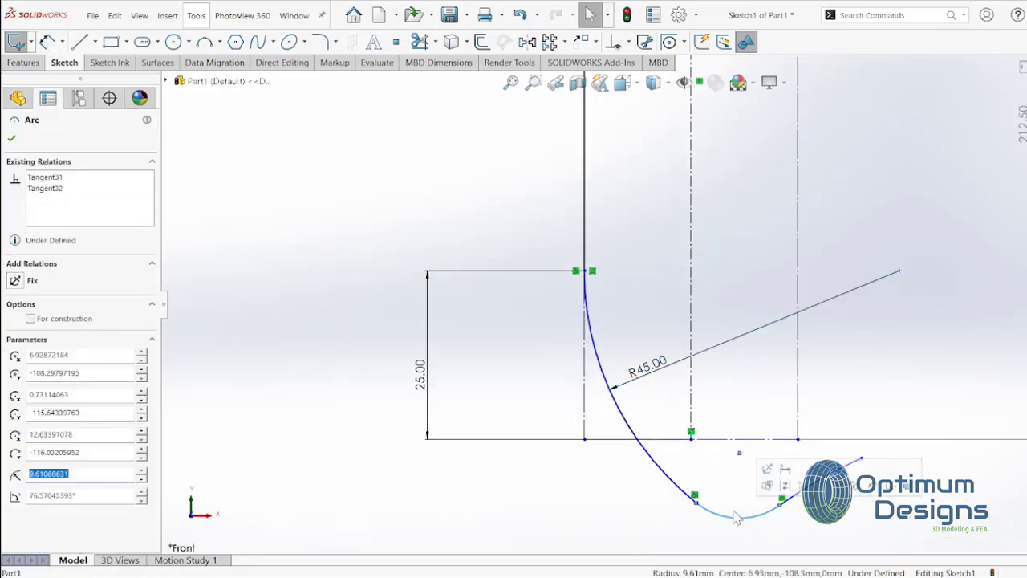
{"action": "left_click", "coordinate": [703, 439], "text": "ctrl"}
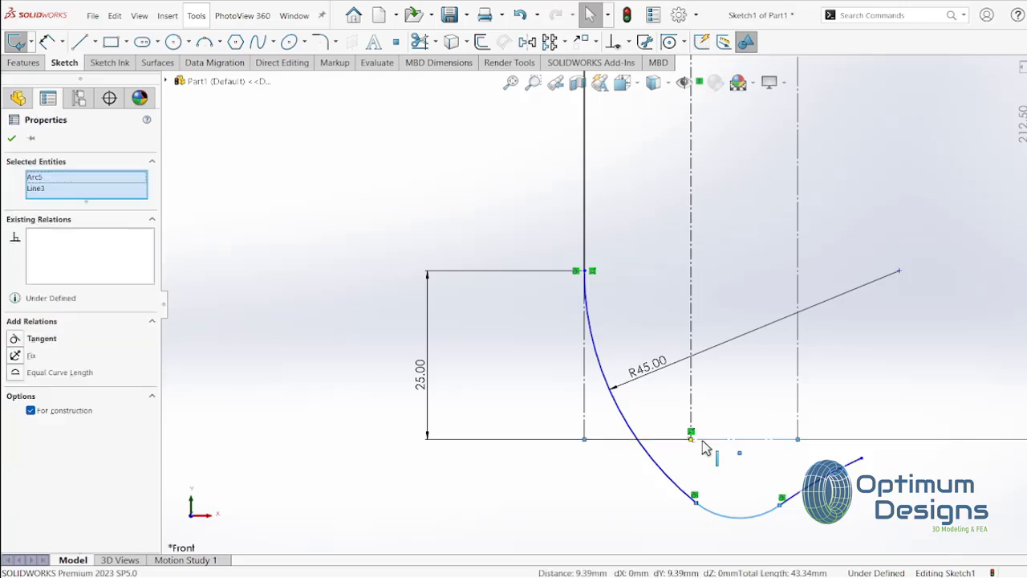
{"action": "left_click", "coordinate": [16, 338]}
{"action": "scroll", "coordinate": [513, 321], "scroll_direction": "up", "scroll_amount": 2}
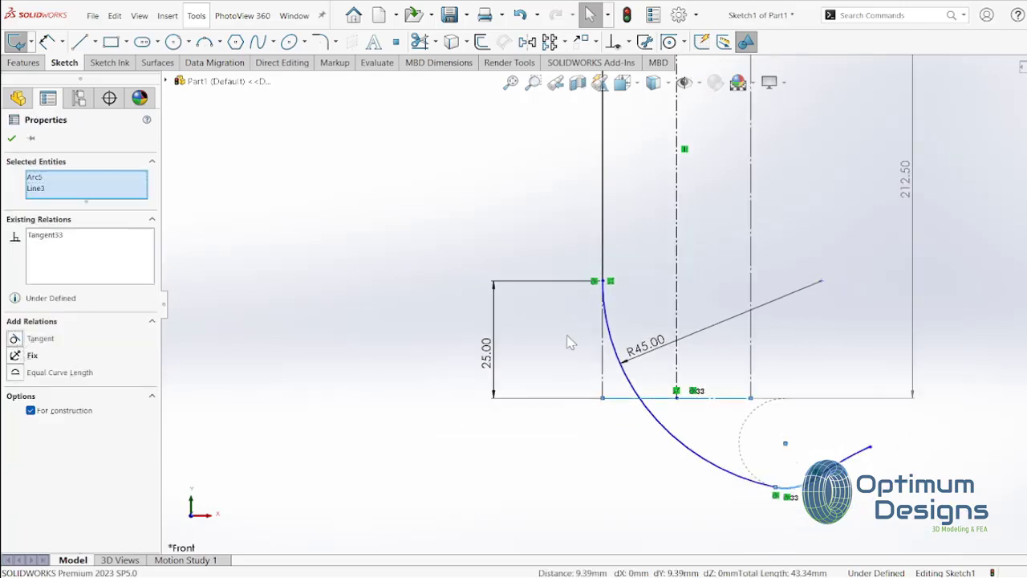
Step: Drag the lower curve's control points to reshape it, undoing a Fix that over-defined the sketch
{"action": "left_click", "coordinate": [704, 449]}
{"action": "left_click_drag", "start_coordinate": [683, 448], "coordinate": [677, 434]}
{"action": "left_click", "coordinate": [678, 434]}
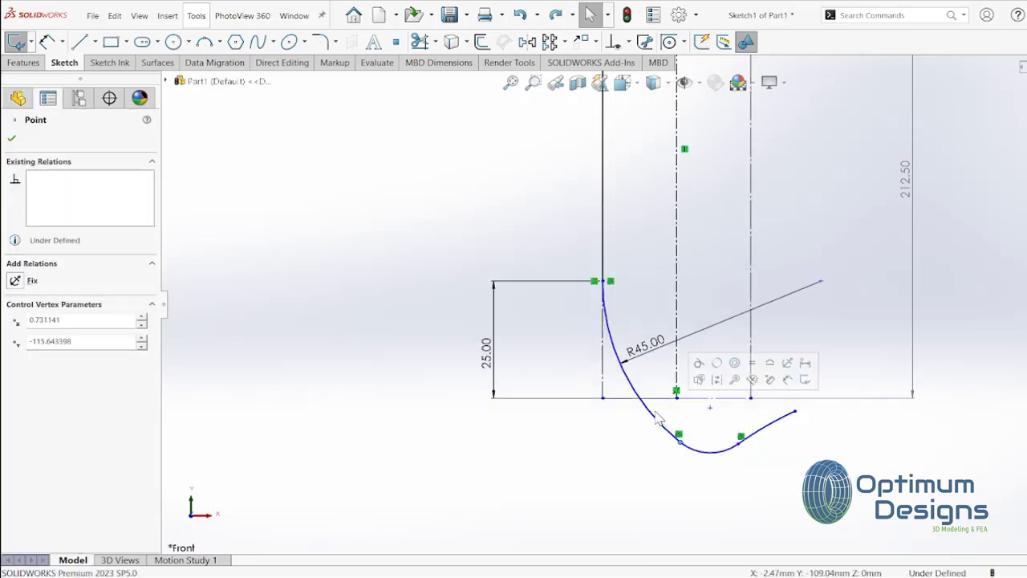
{"action": "left_click", "coordinate": [603, 398]}
{"action": "left_click", "coordinate": [14, 281]}
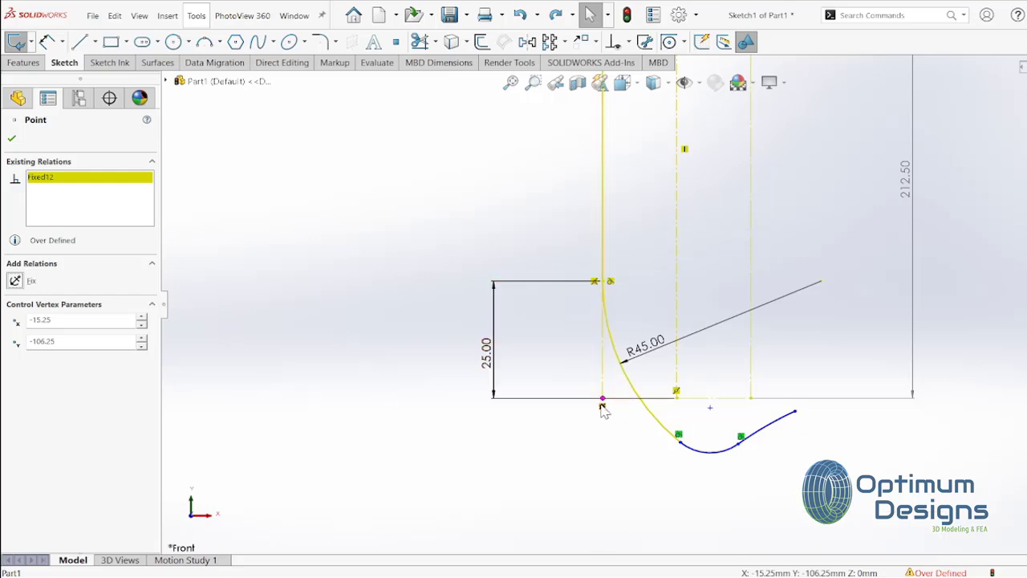
{"action": "key", "text": "ctrl+z"}
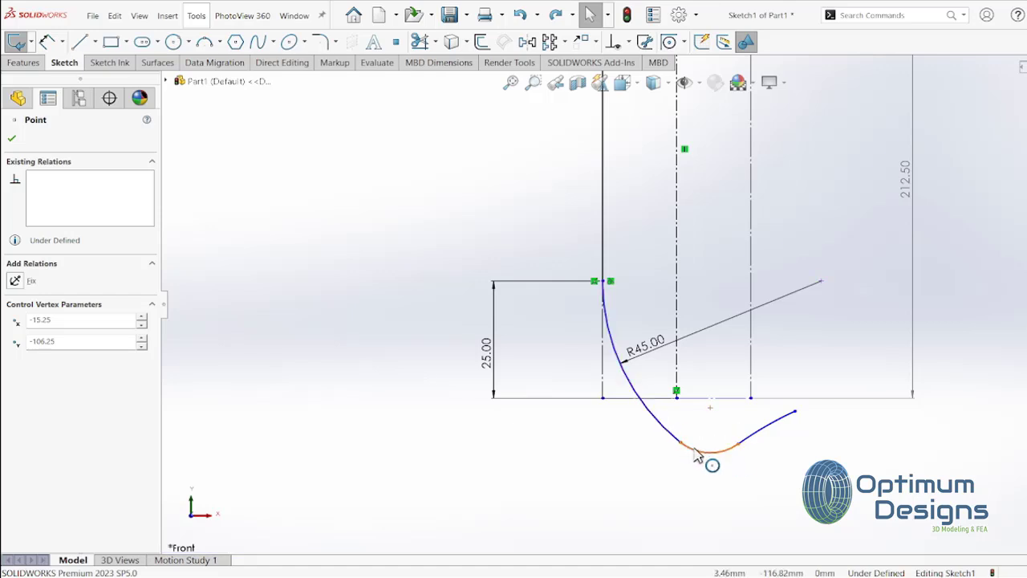
{"action": "left_click_drag", "start_coordinate": [681, 449], "coordinate": [674, 431]}
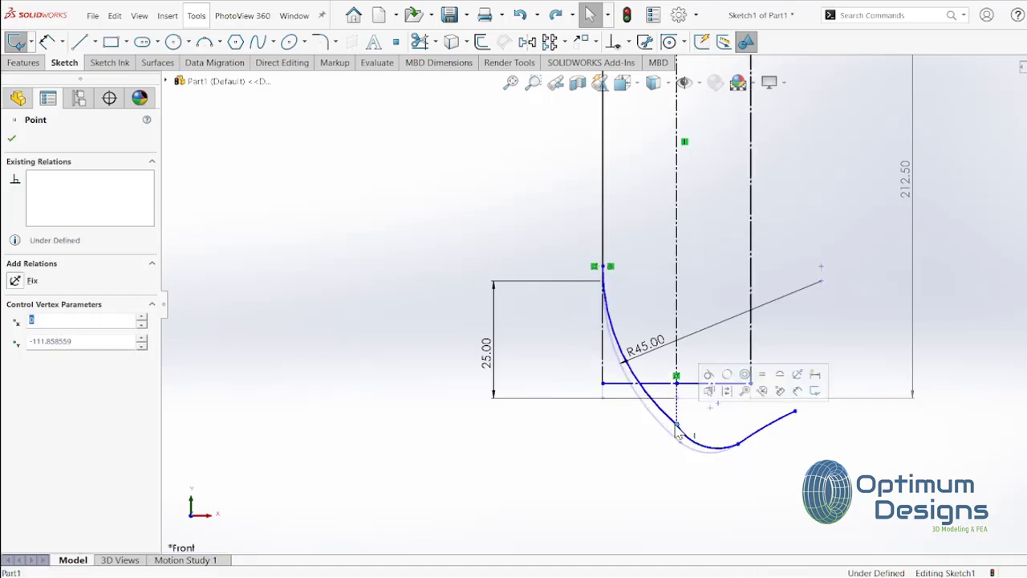
{"action": "left_click", "coordinate": [674, 431]}
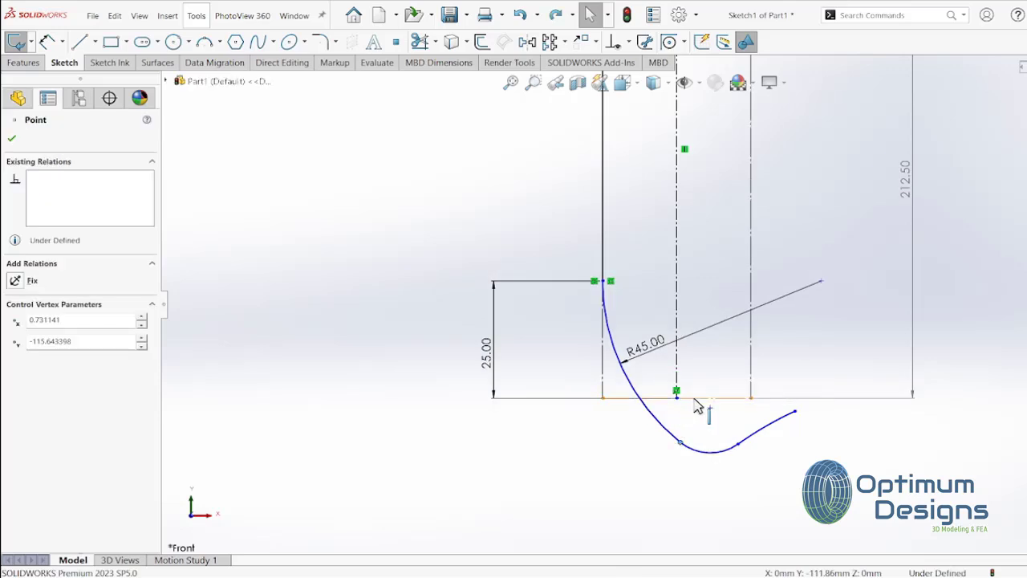
{"action": "scroll", "coordinate": [697, 407], "scroll_direction": "up", "scroll_amount": 2}
{"action": "scroll", "coordinate": [697, 406], "scroll_direction": "up", "scroll_amount": 1}
Step: Dimension the vertical distance from the centerline's top point to the bottom point as 106.25 mm
{"action": "left_click", "coordinate": [46, 42]}
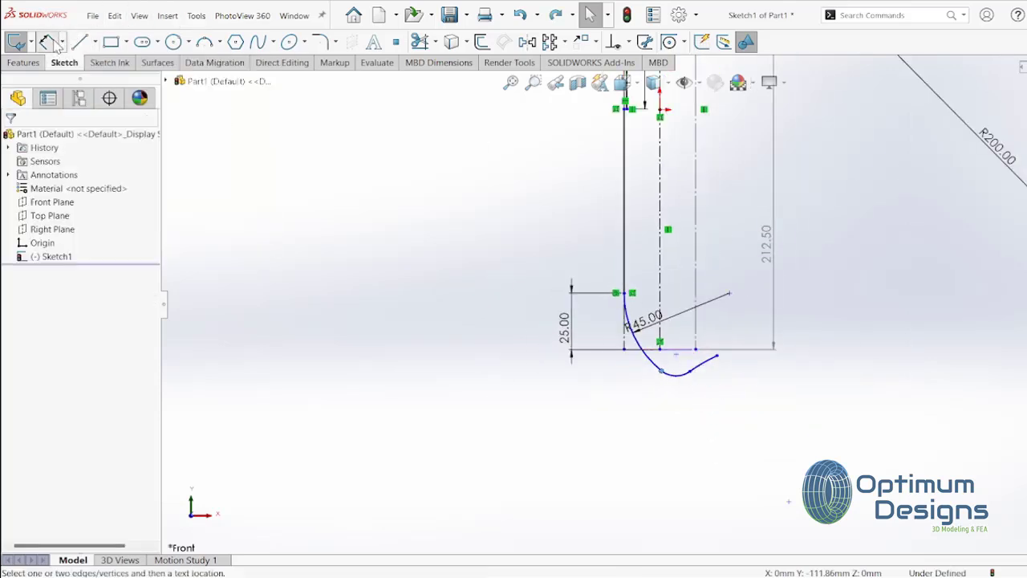
{"action": "left_click", "coordinate": [659, 117]}
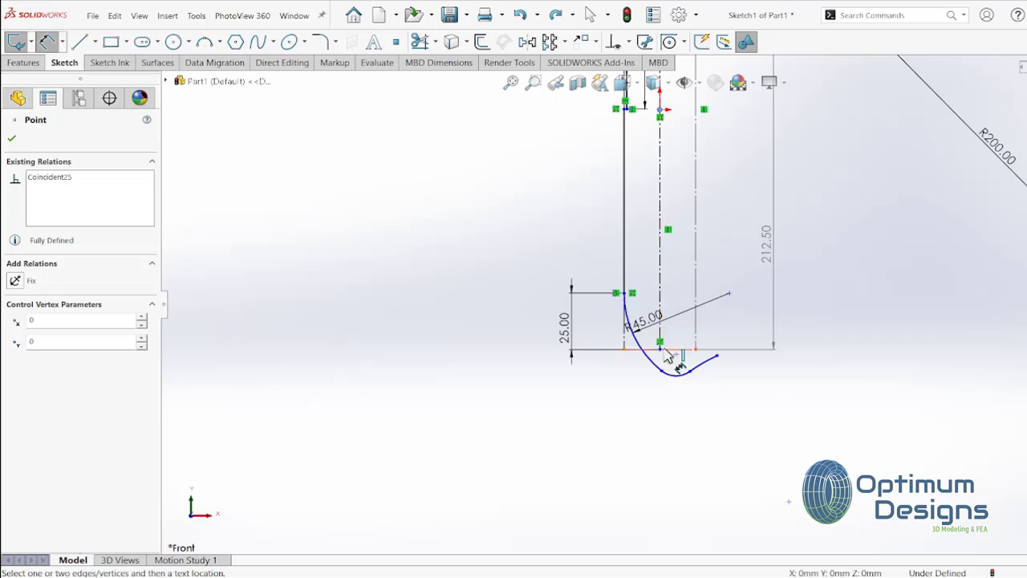
{"action": "left_click", "coordinate": [661, 351]}
{"action": "left_click", "coordinate": [514, 295]}
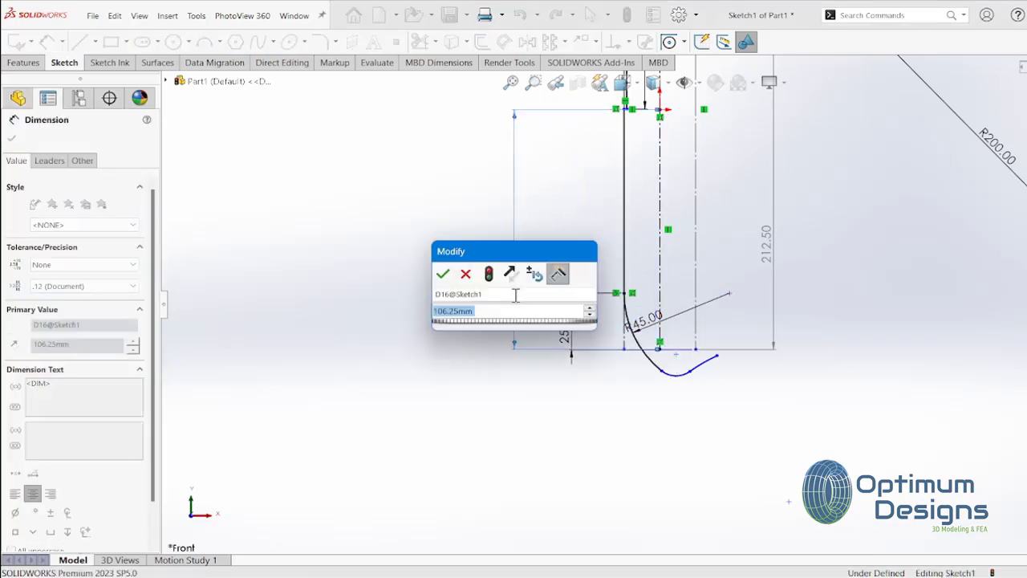
{"action": "left_click", "coordinate": [442, 274]}
{"action": "key", "text": "Escape"}
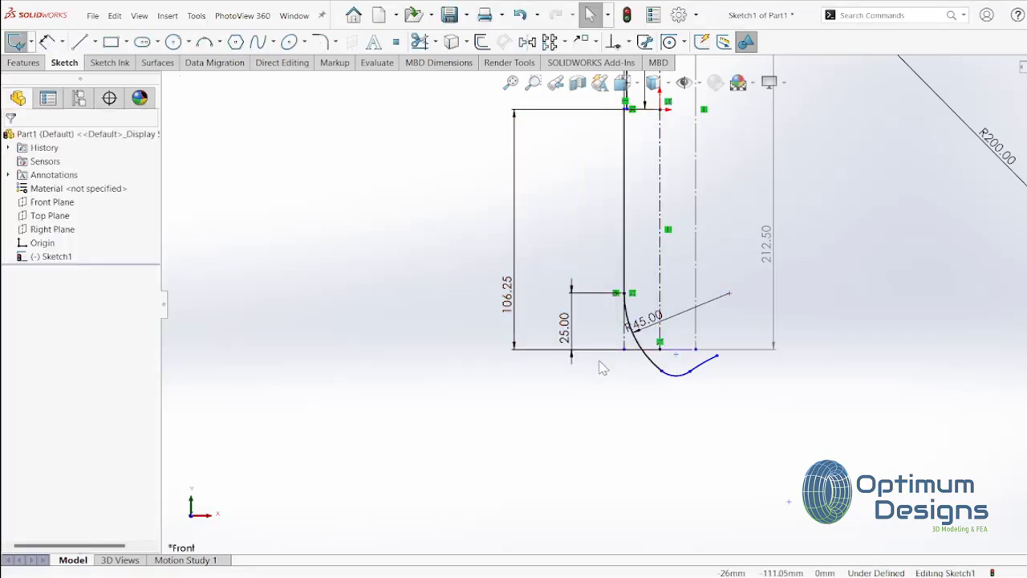
{"action": "scroll", "coordinate": [646, 367], "scroll_direction": "down", "scroll_amount": 5}
Step: Pull the curve's end to the R45 arc and delete the old lower arc
{"action": "left_click_drag", "start_coordinate": [688, 378], "coordinate": [624, 303]}
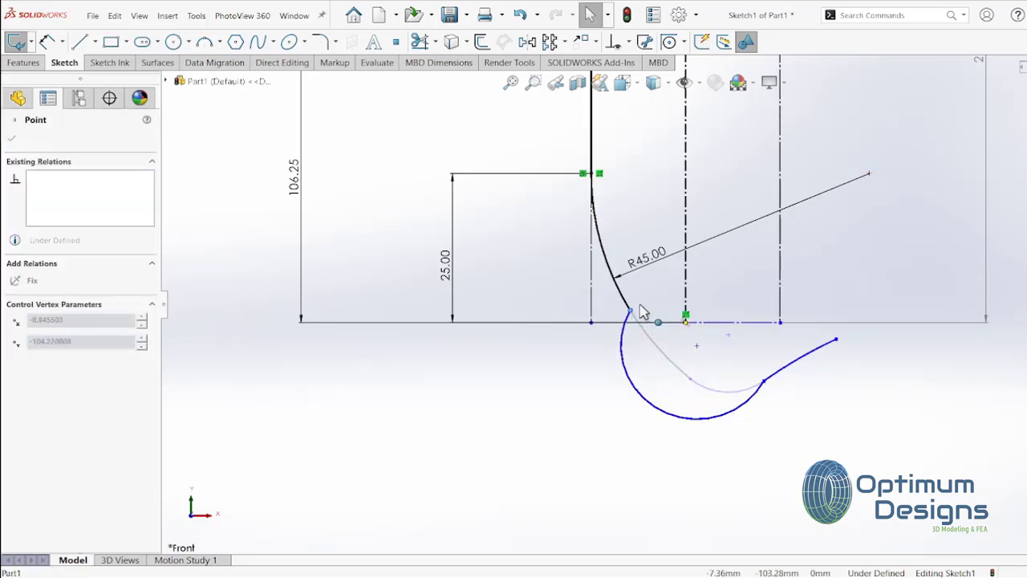
{"action": "left_click", "coordinate": [768, 385]}
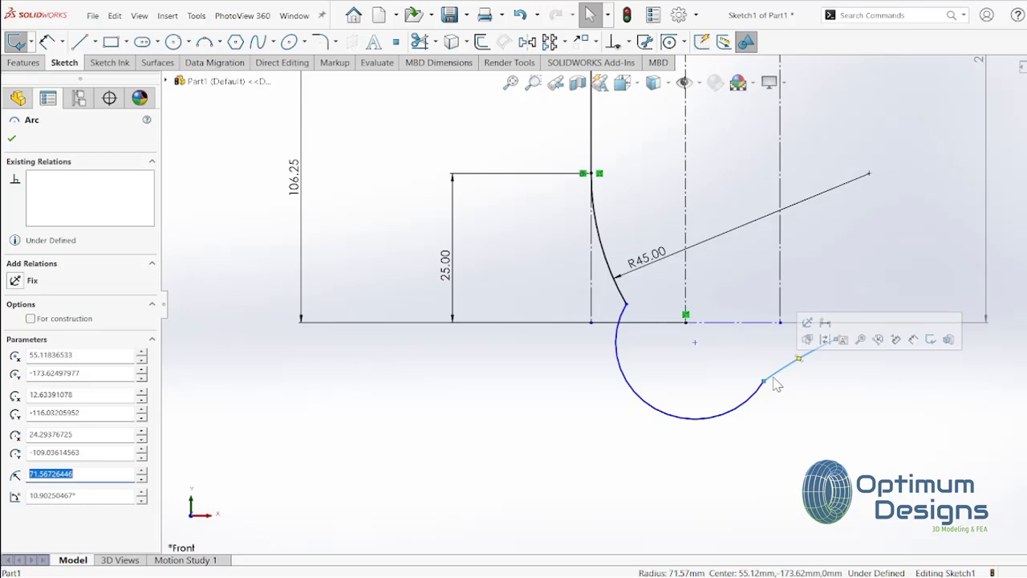
{"action": "key", "text": "Delete"}
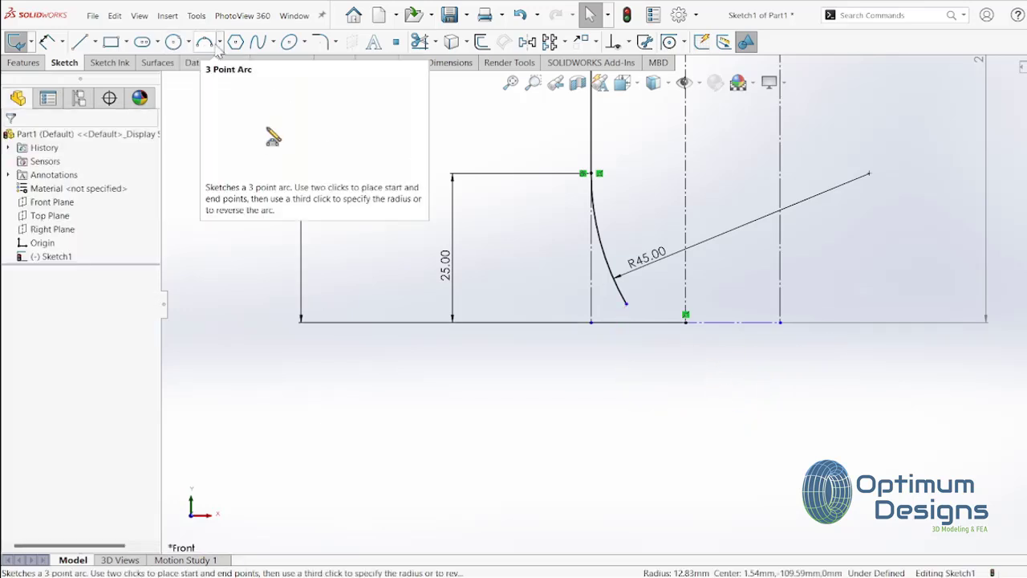
Step: Draw a three-point arc from the R45 arc's end, bending down below the base line
{"action": "left_click", "coordinate": [205, 42]}
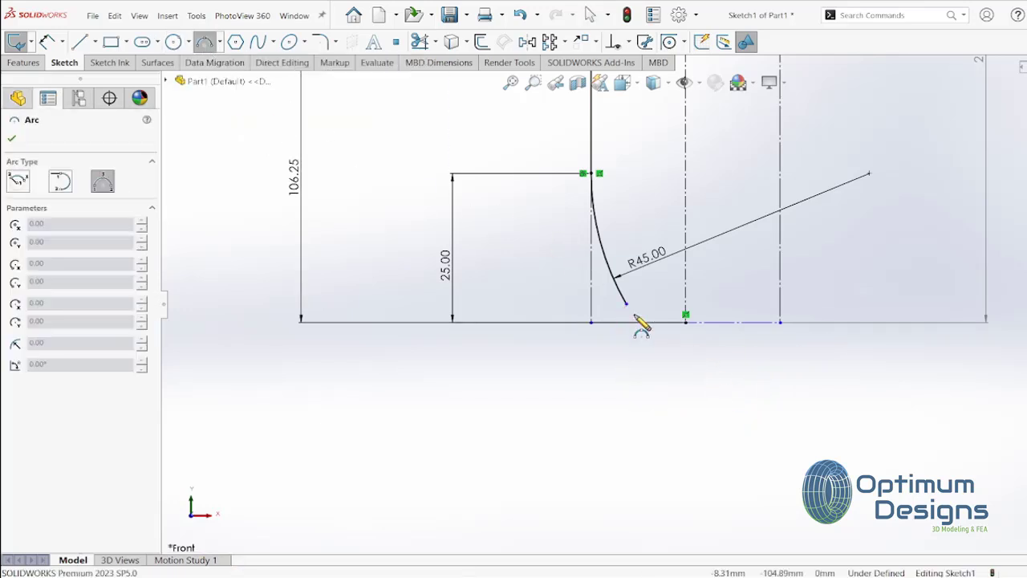
{"action": "left_click", "coordinate": [625, 304]}
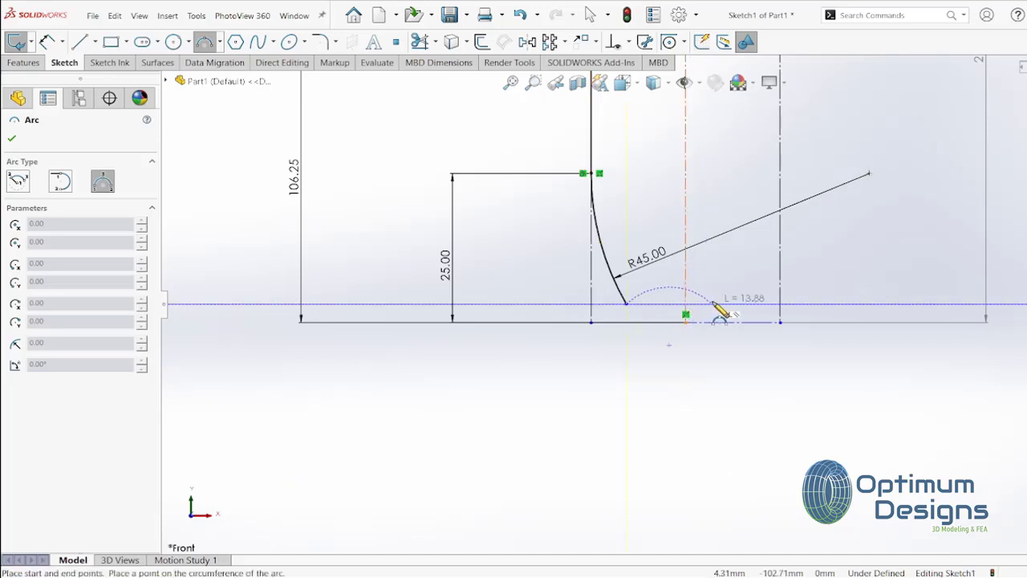
{"action": "left_click", "coordinate": [726, 286]}
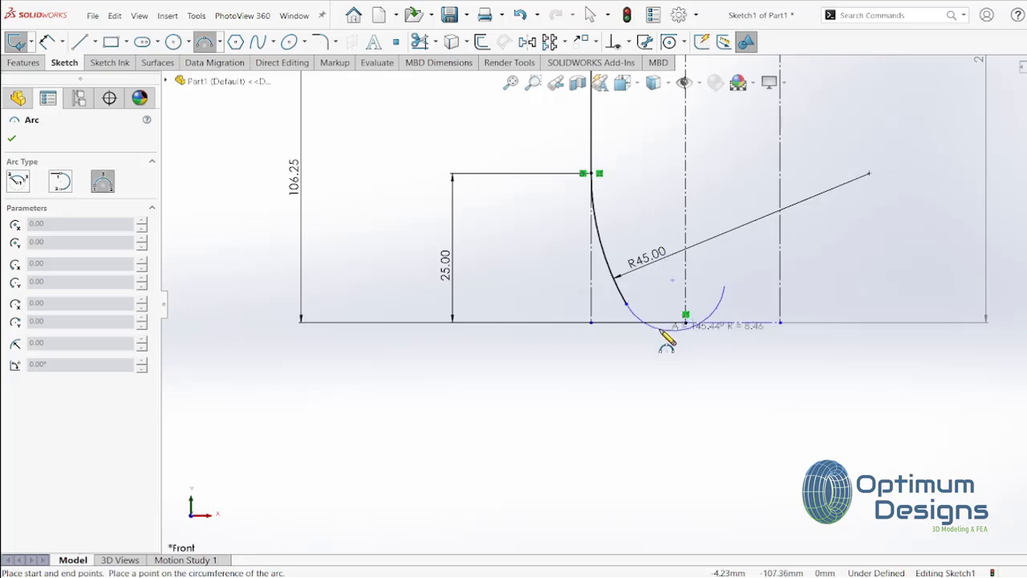
{"action": "left_click", "coordinate": [666, 336]}
{"action": "key", "text": "Escape"}
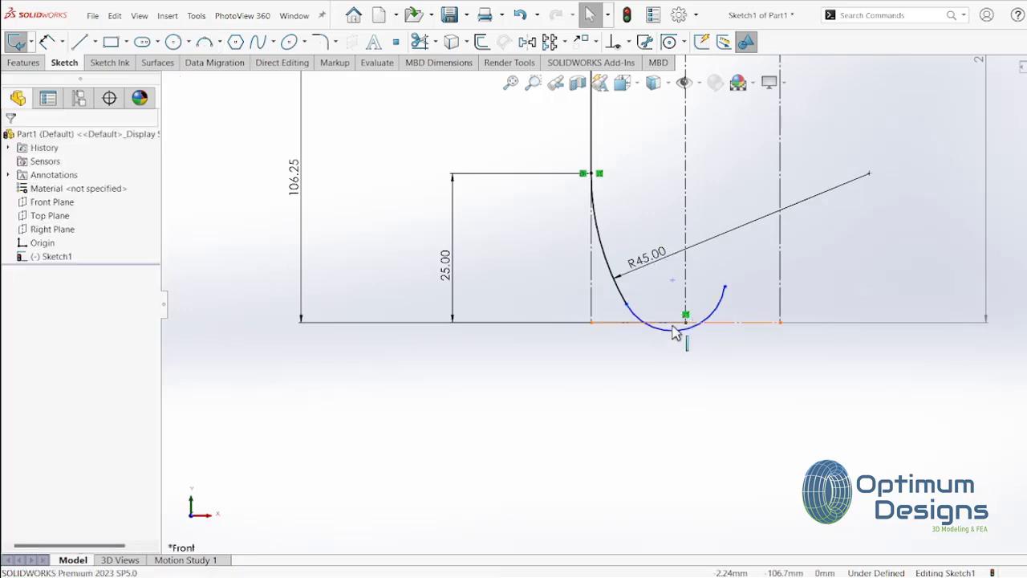
Step: Make the new bottom arc tangent to the horizontal base line
{"action": "left_click", "coordinate": [683, 324]}
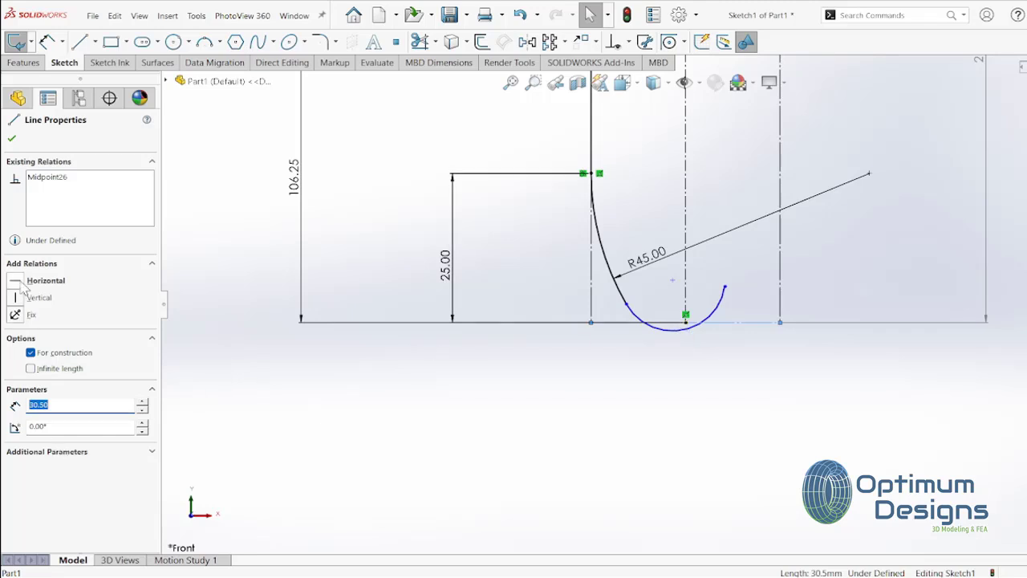
{"action": "key", "text": "Escape"}
{"action": "left_click", "coordinate": [687, 329]}
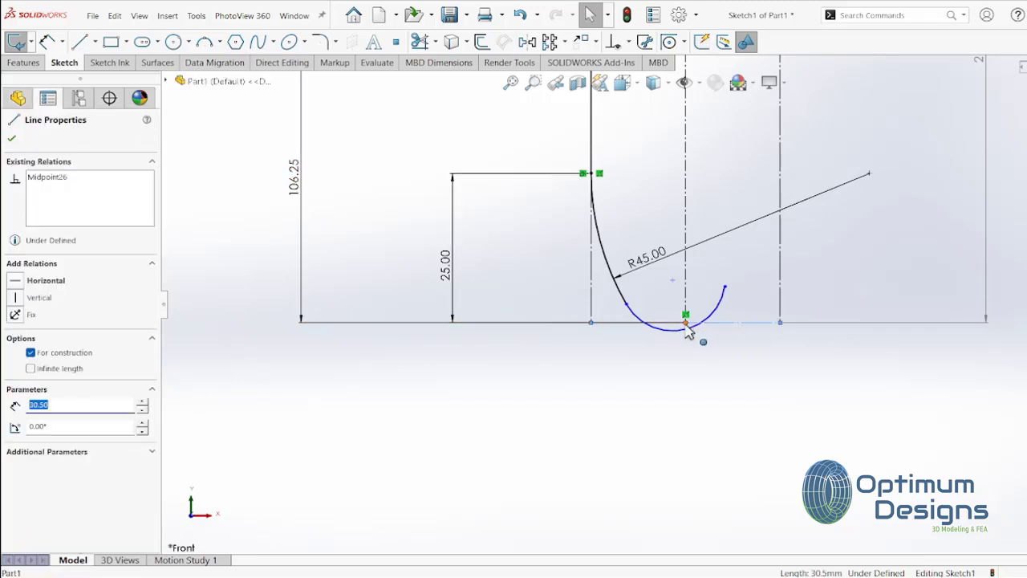
{"action": "left_click", "coordinate": [683, 335], "text": "ctrl"}
{"action": "left_click", "coordinate": [15, 339]}
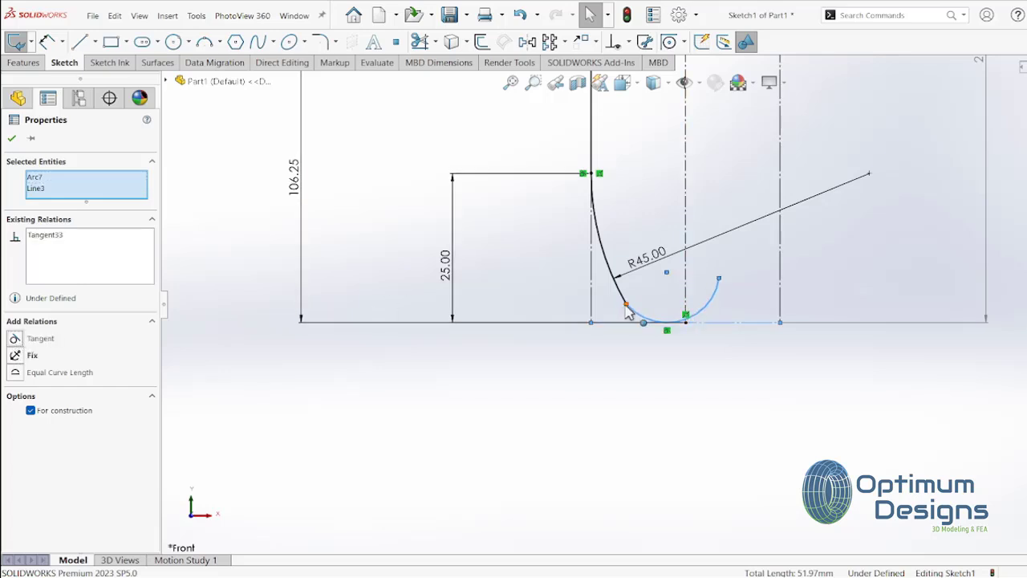
Step: Add a Horizontal relation between the bottom arc's two endpoints
{"action": "left_click", "coordinate": [626, 305]}
{"action": "left_click", "coordinate": [718, 279], "text": "ctrl"}
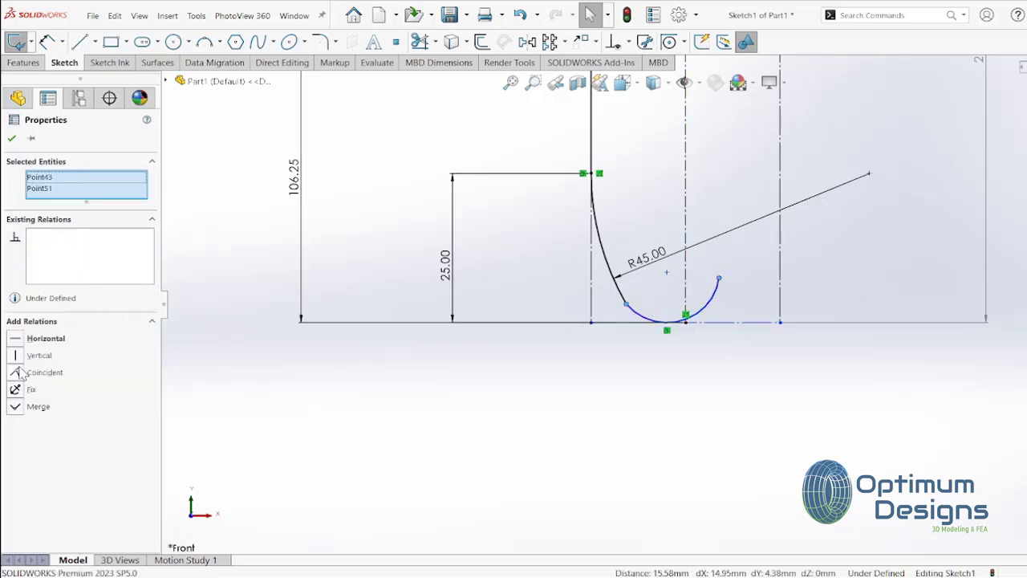
{"action": "left_click", "coordinate": [19, 340]}
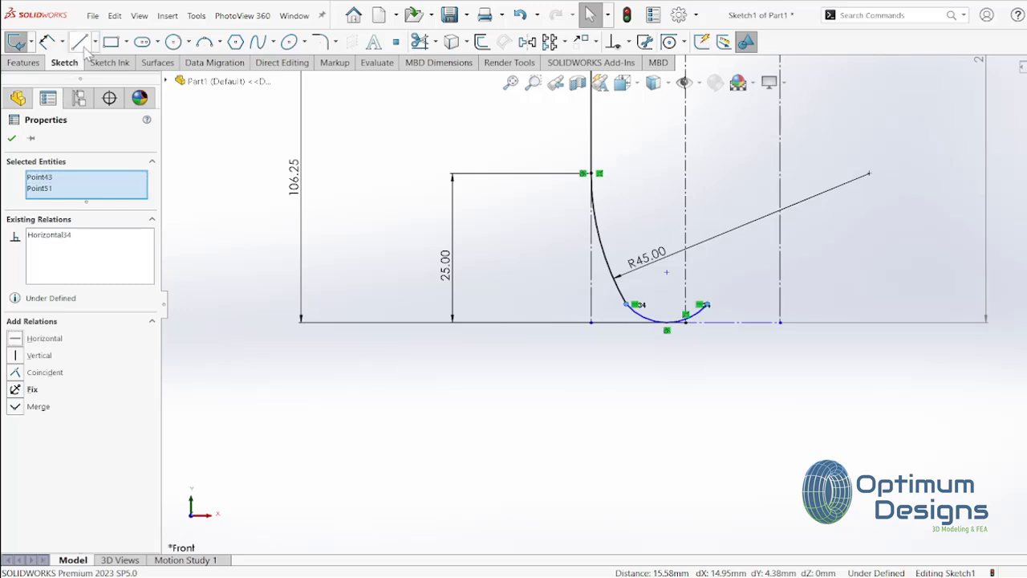
{"action": "left_click", "coordinate": [79, 42]}
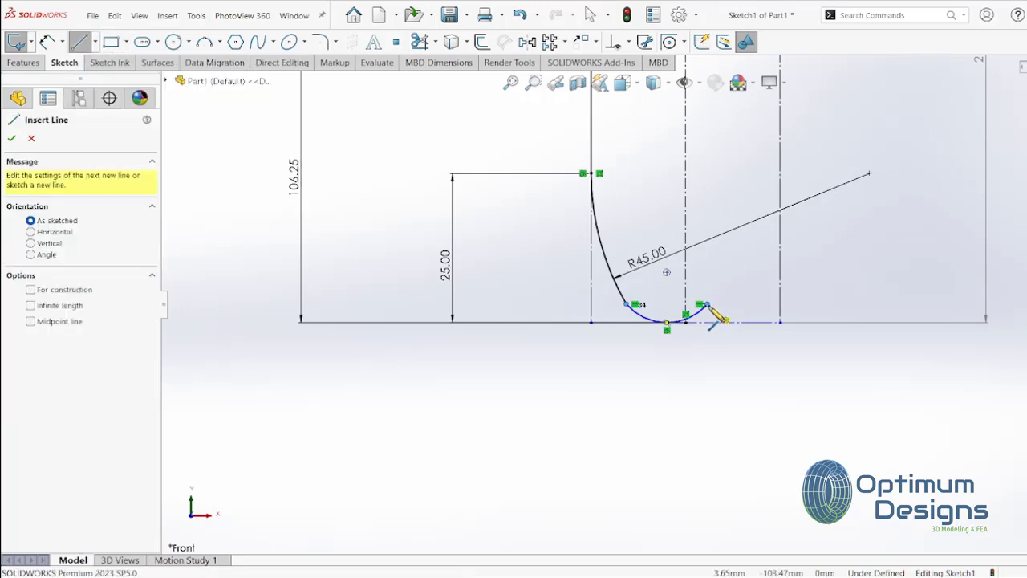
Step: Sketch a tangent arc from the bottom arc's right end to the right vertical line, then pick it for dimensioning
{"action": "left_click", "coordinate": [706, 306]}
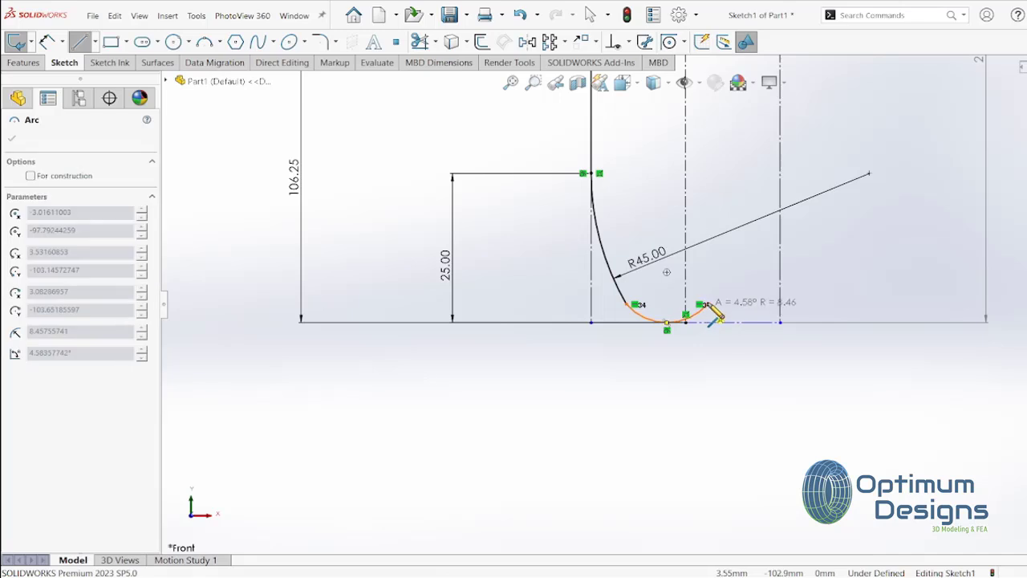
{"action": "left_click", "coordinate": [782, 255]}
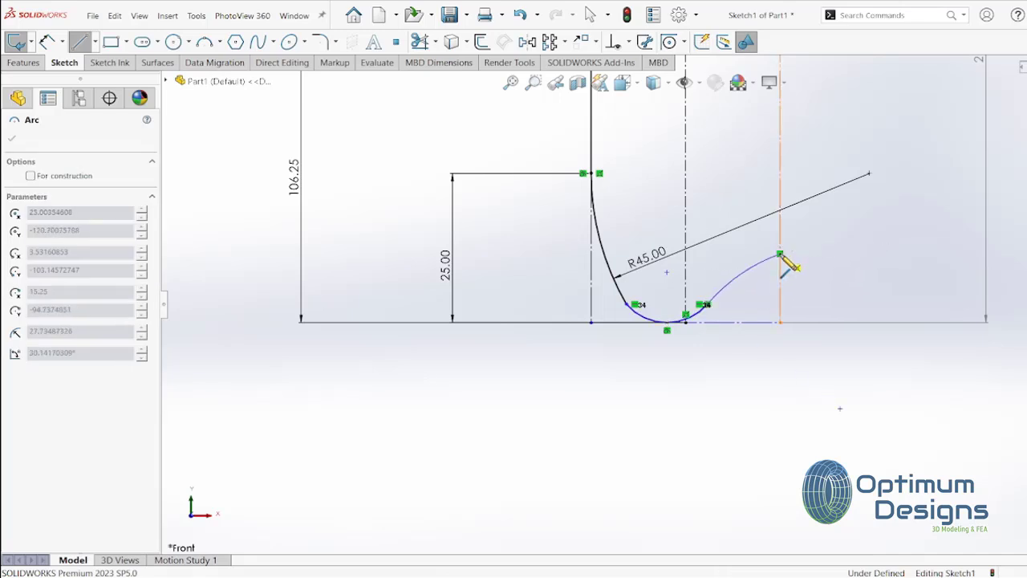
{"action": "key", "text": "Escape"}
{"action": "left_click", "coordinate": [47, 42]}
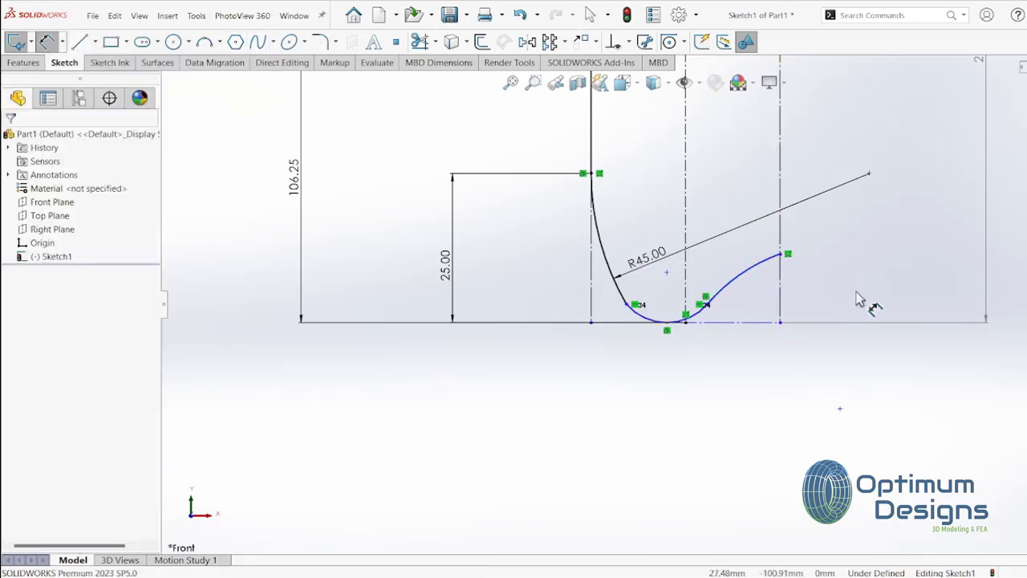
{"action": "left_click", "coordinate": [765, 274]}
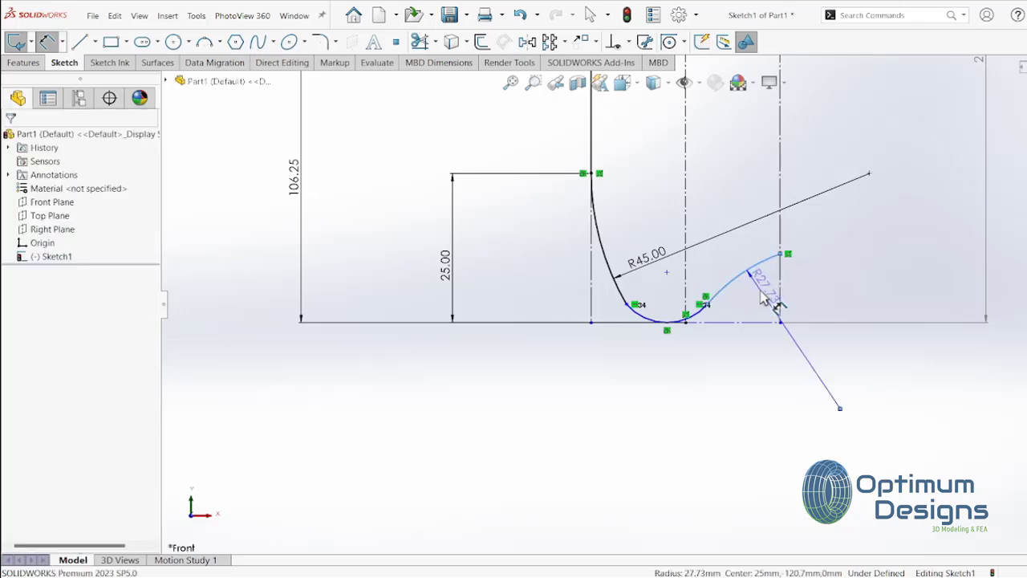
Step: Give the right arc an R25 radius and dimension its top end 7.5 mm above the baseline
{"action": "left_click", "coordinate": [761, 290]}
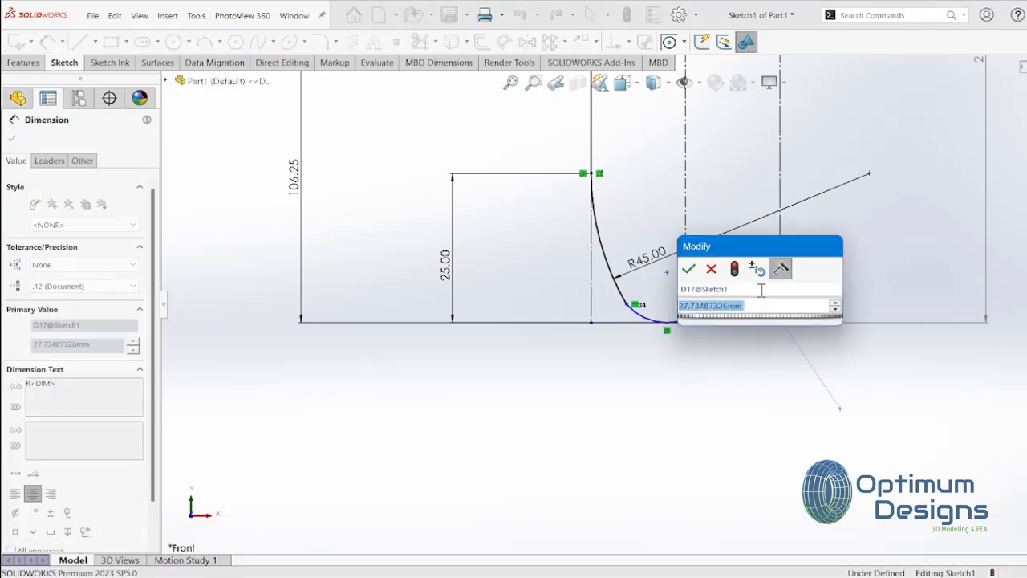
{"action": "type", "text": "25"}
{"action": "key", "text": "Return"}
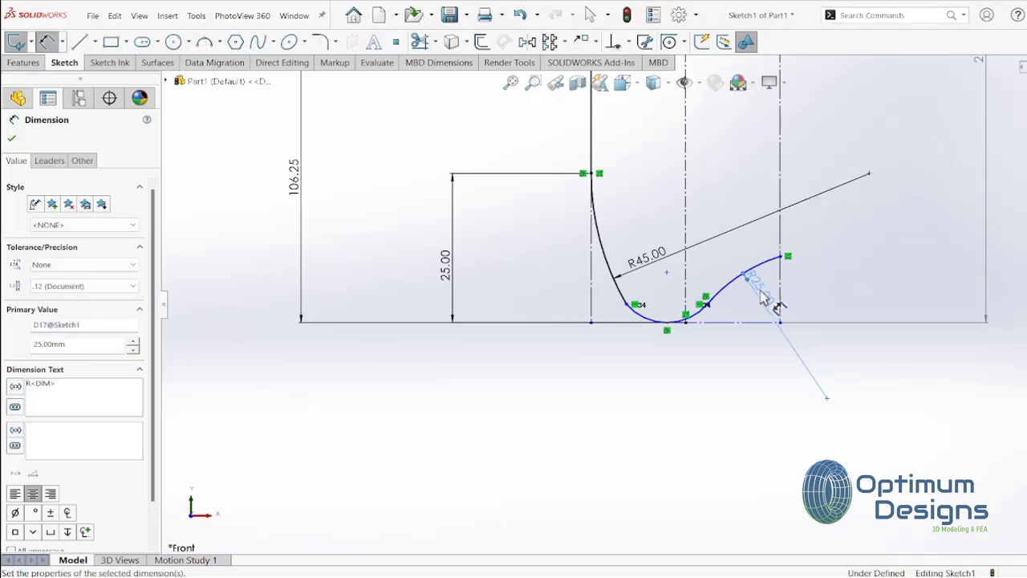
{"action": "left_click", "coordinate": [780, 258]}
{"action": "left_click", "coordinate": [780, 322]}
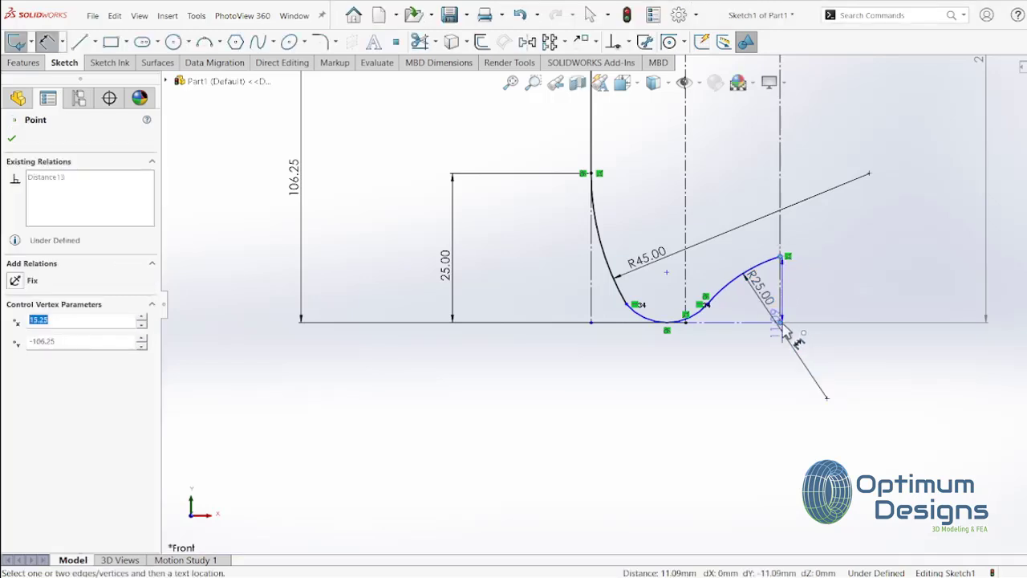
{"action": "left_click", "coordinate": [820, 304]}
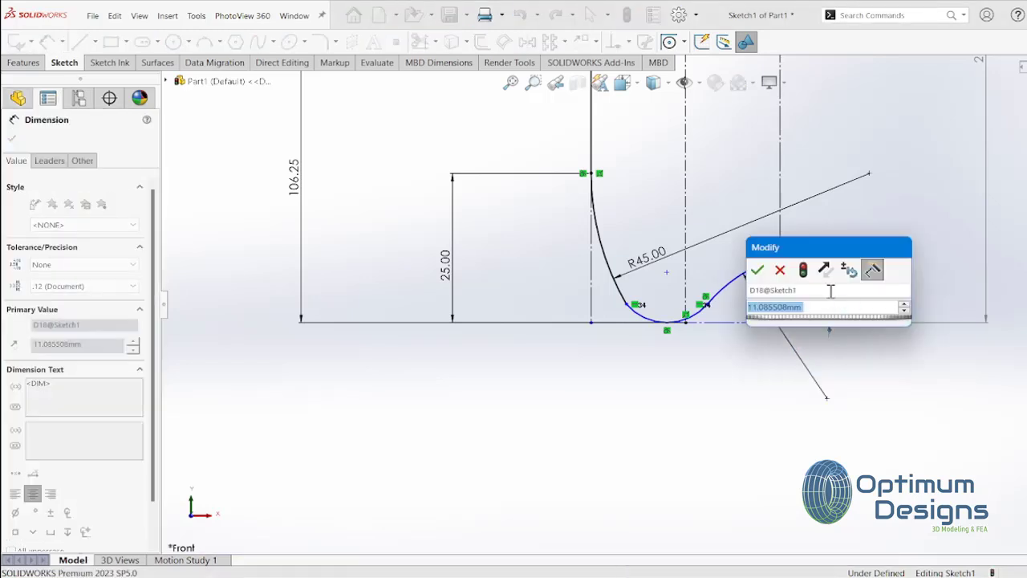
{"action": "type", "text": "7.5"}
{"action": "key", "text": "Return"}
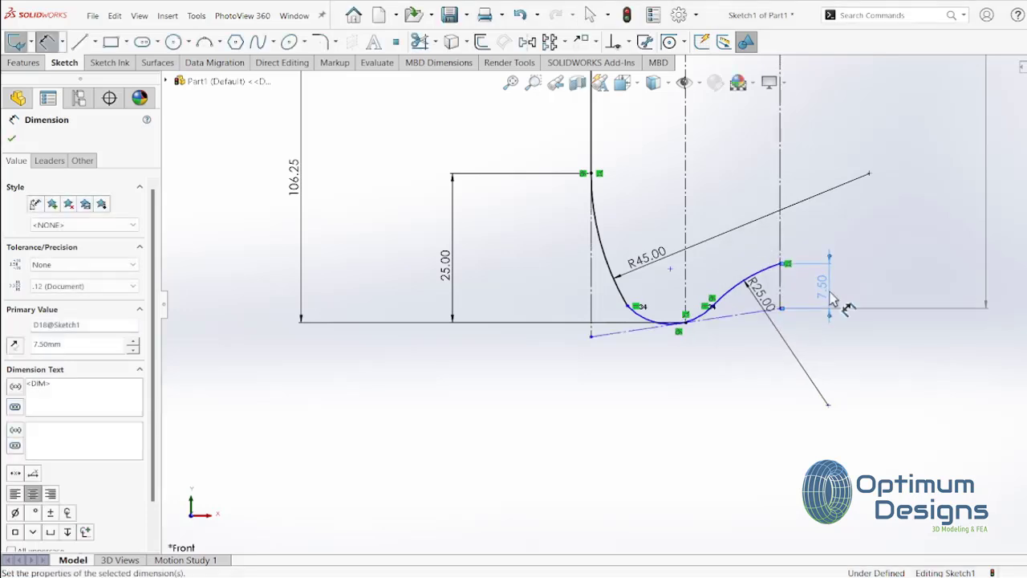
Step: Undo the height, make the bottom construction line horizontal, and re-apply the 7.50 mm height
{"action": "key", "text": "Escape"}
{"action": "key", "text": "ctrl+z"}
{"action": "left_click", "coordinate": [748, 322]}
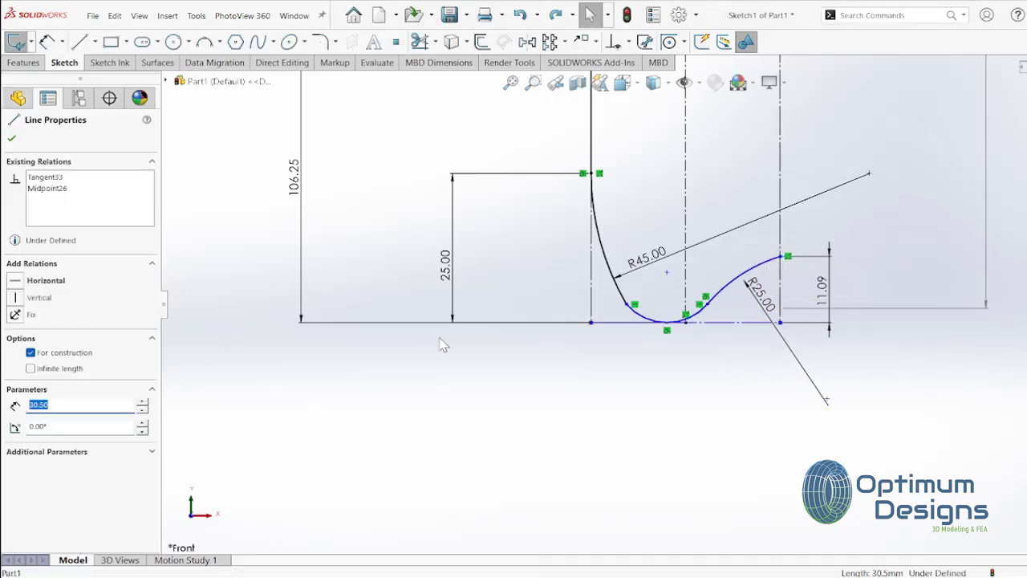
{"action": "left_click", "coordinate": [18, 282]}
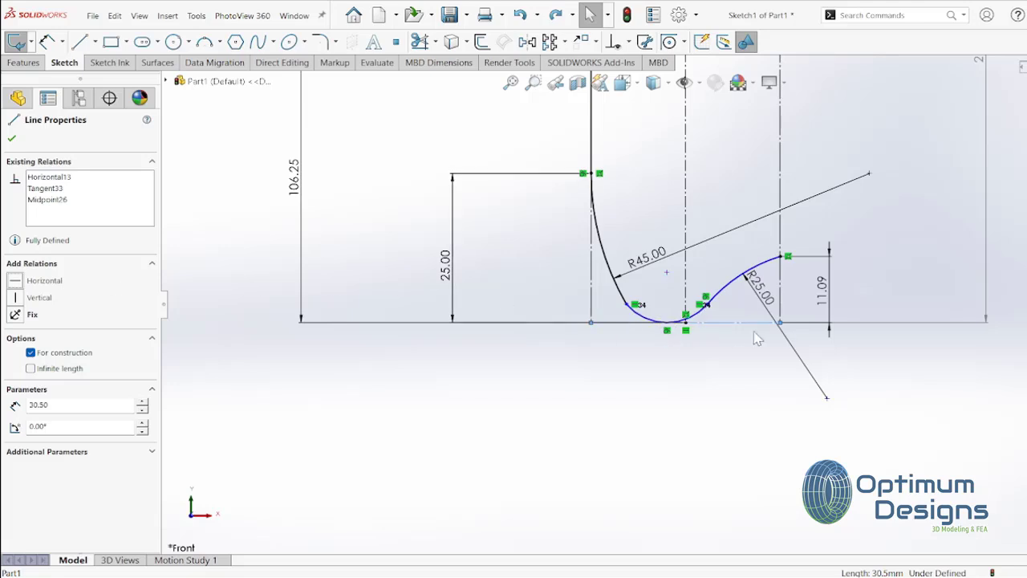
{"action": "key", "text": "Escape"}
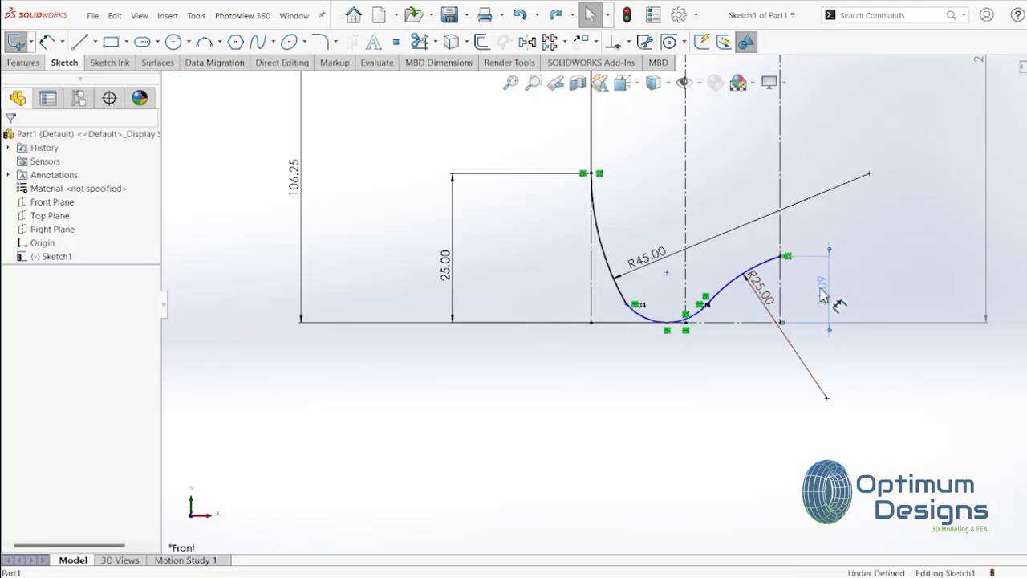
{"action": "left_click", "coordinate": [820, 289]}
{"action": "type", "text": "7.5"}
{"action": "key", "text": "Return"}
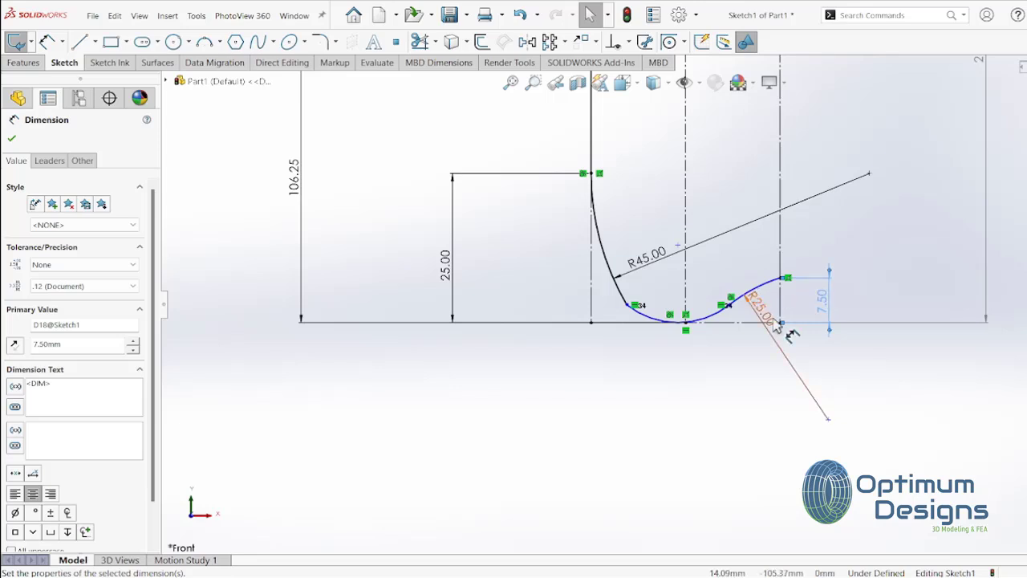
{"action": "scroll", "coordinate": [791, 336], "scroll_direction": "down", "scroll_amount": 3}
{"action": "key", "text": "Escape"}
Step: Try a Tangent relation between the lower arc and the R45 arc, then undo it
{"action": "left_click", "coordinate": [645, 288]}
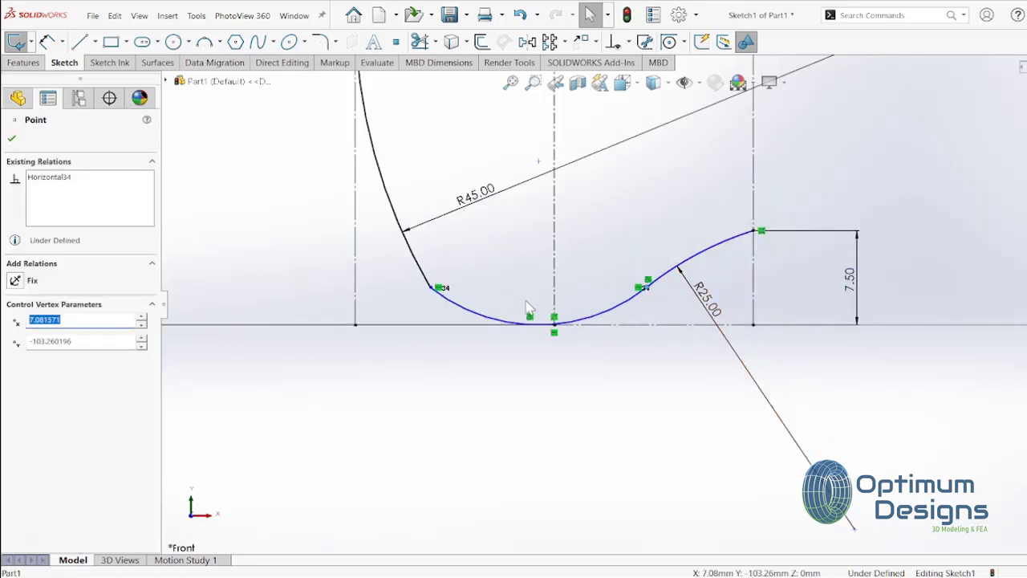
{"action": "left_click", "coordinate": [432, 296], "text": "ctrl"}
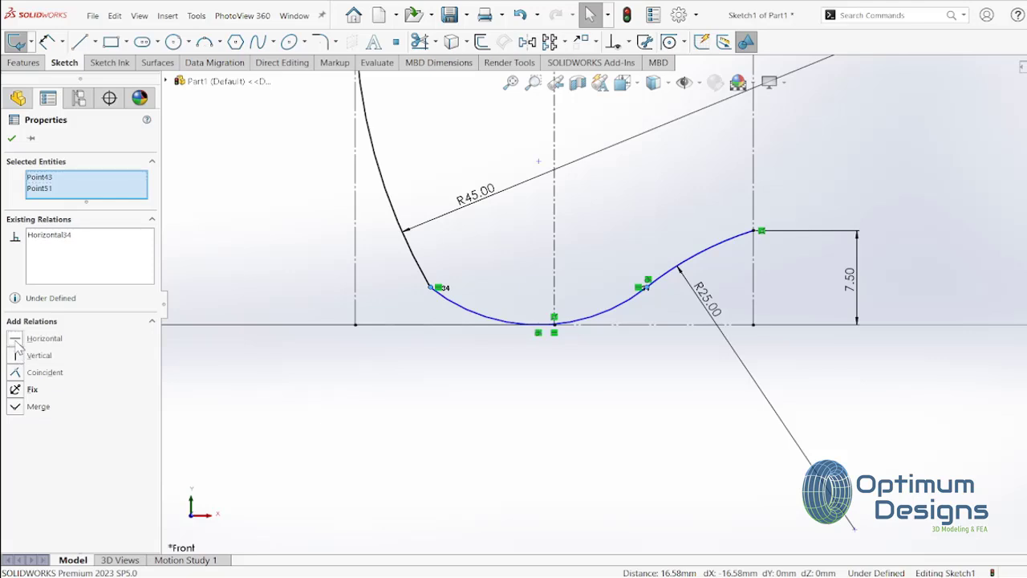
{"action": "left_click", "coordinate": [477, 322]}
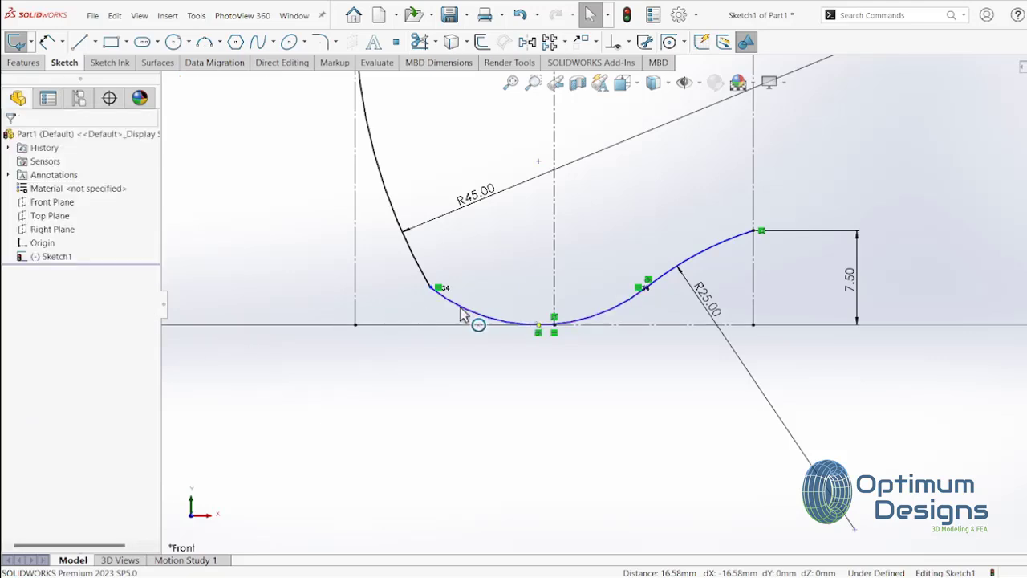
{"action": "left_click", "coordinate": [428, 289], "text": "ctrl"}
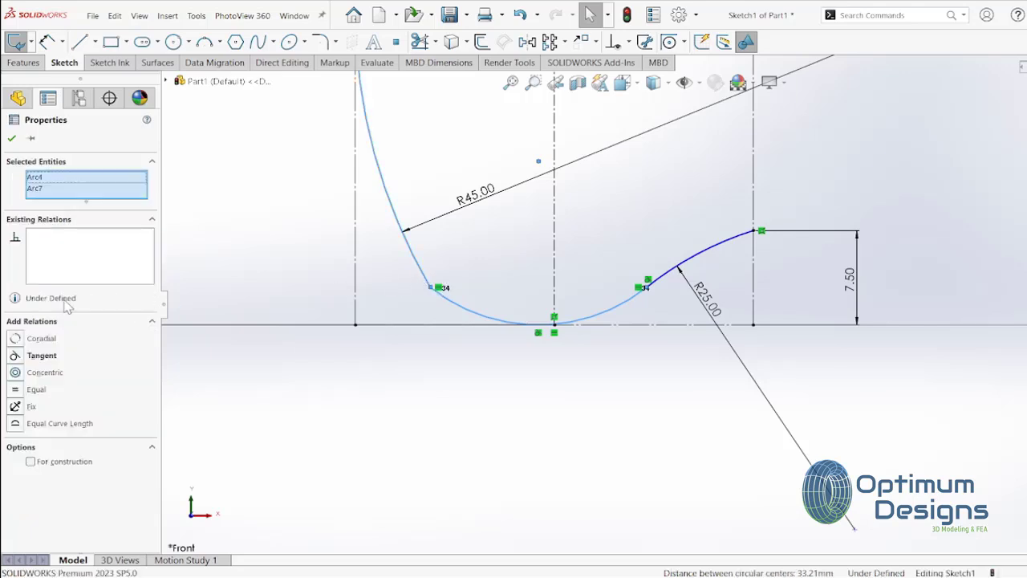
{"action": "left_click", "coordinate": [23, 358]}
{"action": "scroll", "coordinate": [645, 303], "scroll_direction": "up", "scroll_amount": 5}
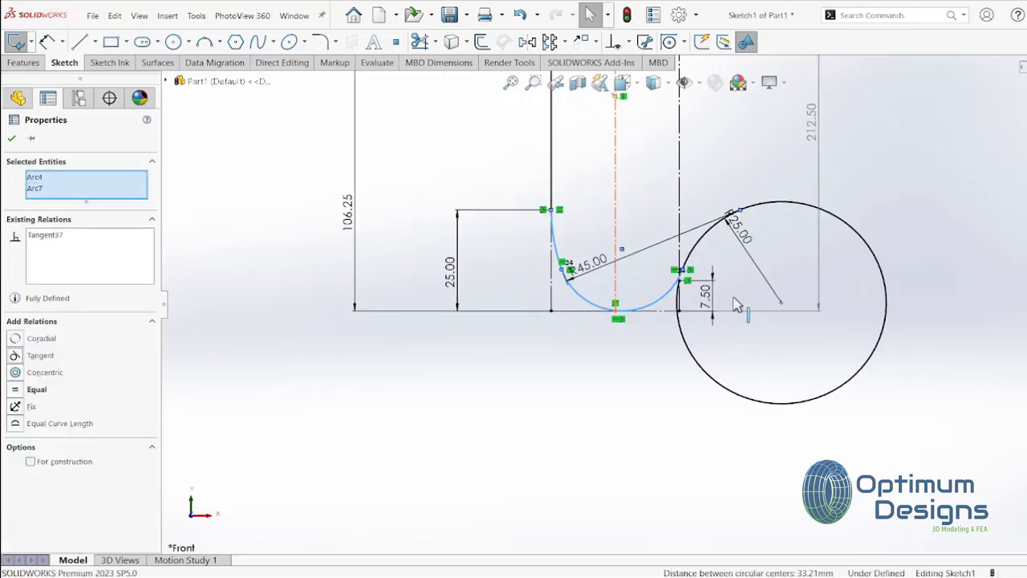
{"action": "key", "text": "ctrl+z"}
{"action": "scroll", "coordinate": [658, 300], "scroll_direction": "down", "scroll_amount": 3}
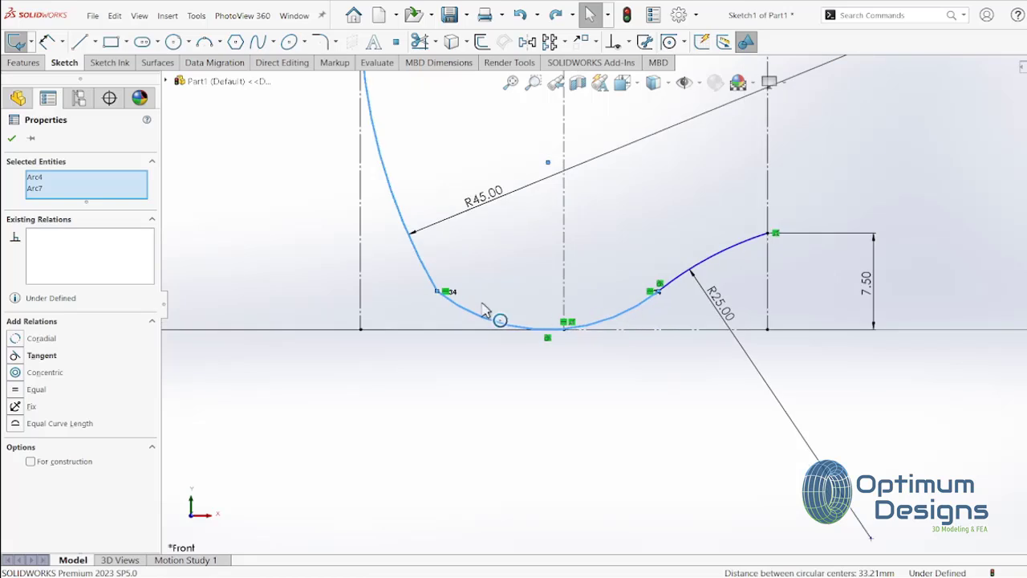
{"action": "scroll", "coordinate": [484, 312], "scroll_direction": "down", "scroll_amount": 1}
{"action": "key", "text": "Escape"}
Step: Delete the lower arc and the R25 arc, and drag the R45 arc's free end upward
{"action": "left_click", "coordinate": [674, 310]}
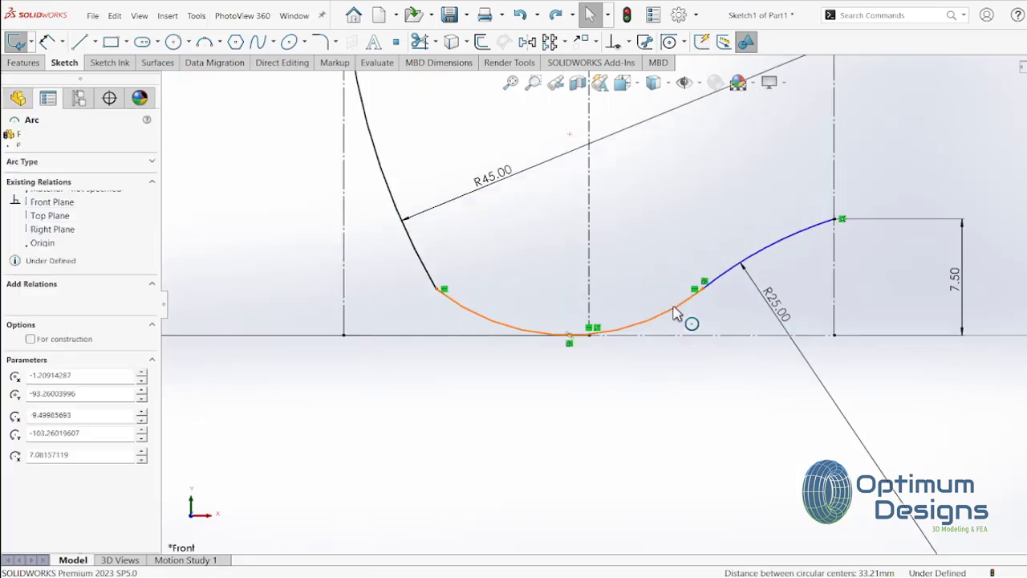
{"action": "key", "text": "Delete"}
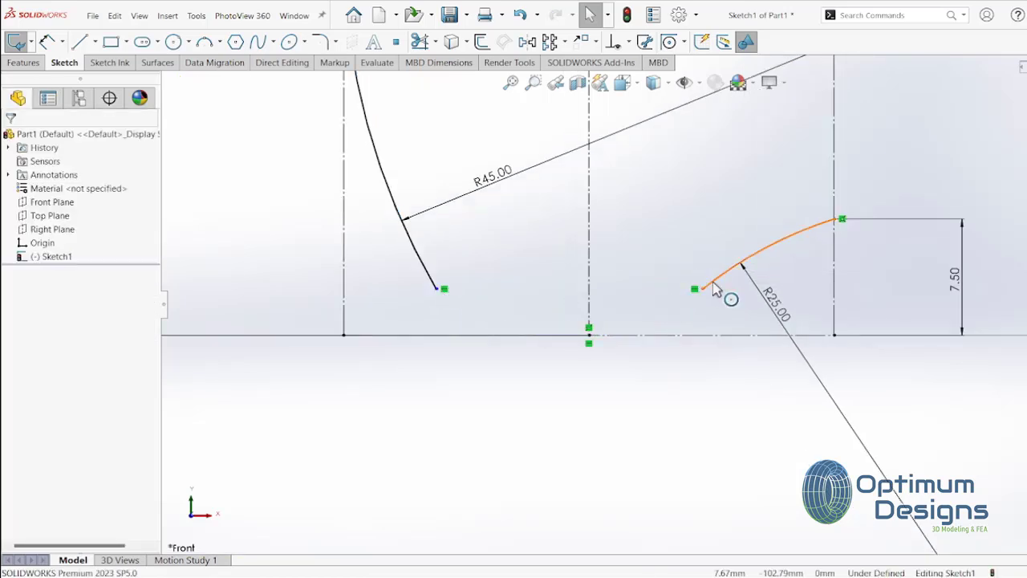
{"action": "left_click", "coordinate": [717, 290]}
{"action": "key", "text": "Delete"}
{"action": "left_click_drag", "start_coordinate": [440, 288], "coordinate": [413, 247]}
{"action": "left_click", "coordinate": [80, 41]}
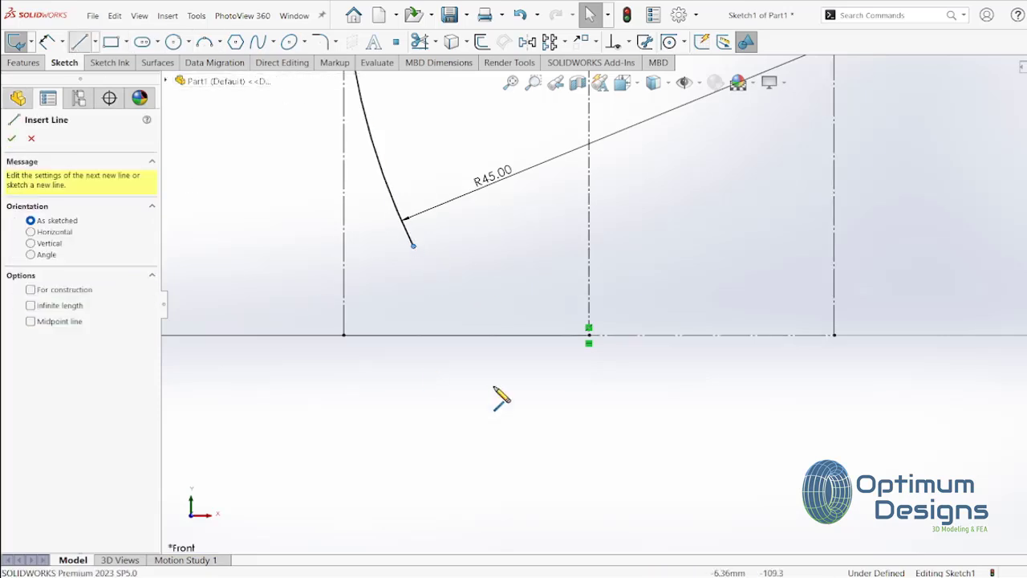
Step: Sketch two tangent arcs from the R45 arc's end, via the bottom centreline, to the right vertical line
{"action": "left_click", "coordinate": [413, 246]}
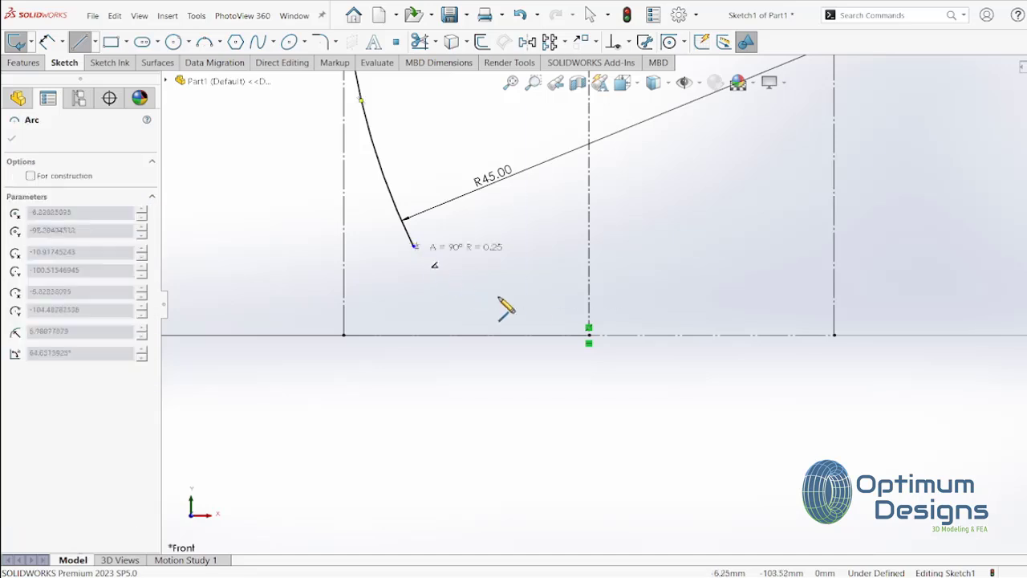
{"action": "left_click", "coordinate": [660, 279]}
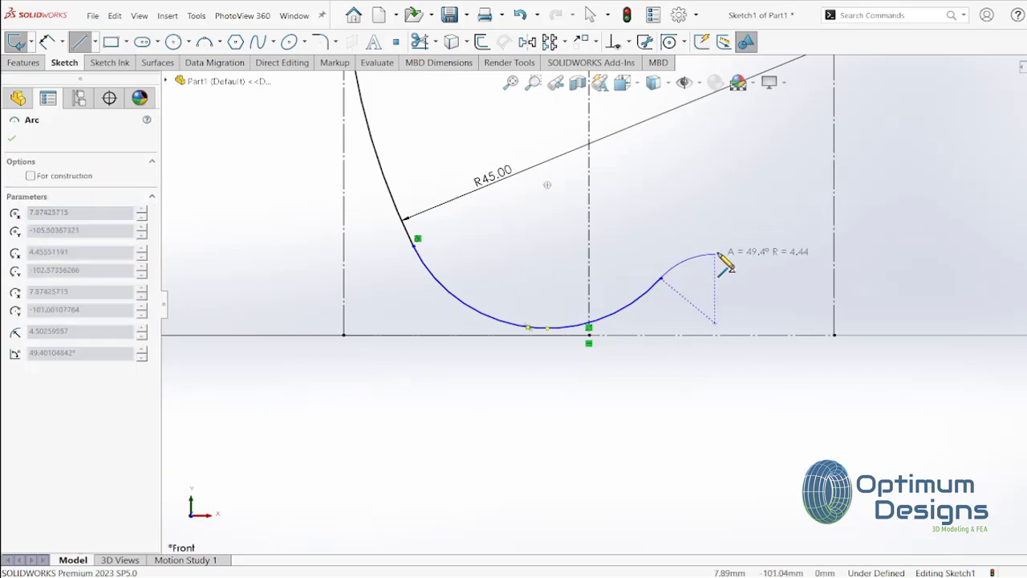
{"action": "left_click", "coordinate": [835, 176]}
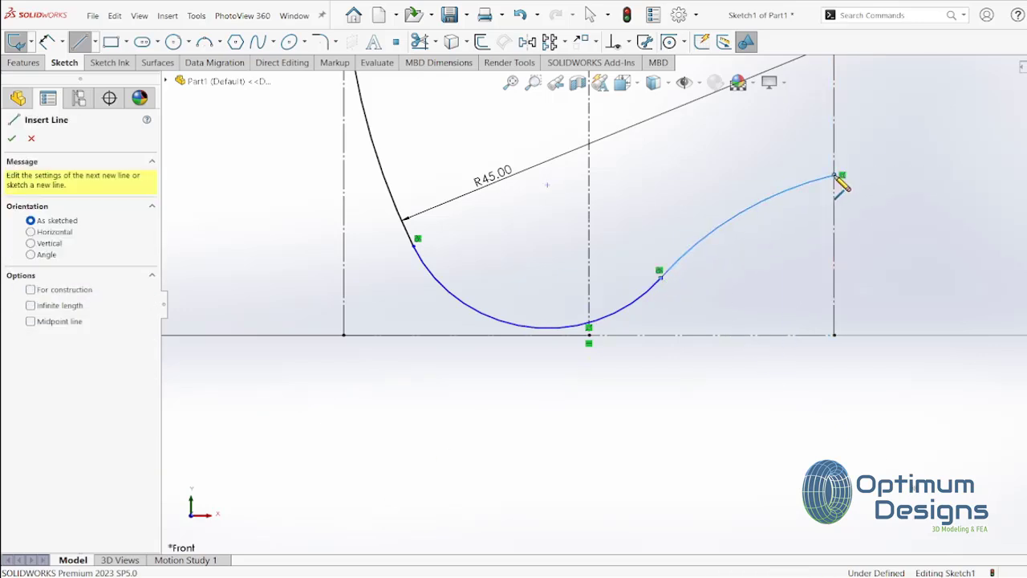
{"action": "key", "text": "Escape"}
Step: Make the lower arc tangent to the baseline and the two arc junction points horizontal
{"action": "left_click", "coordinate": [523, 325]}
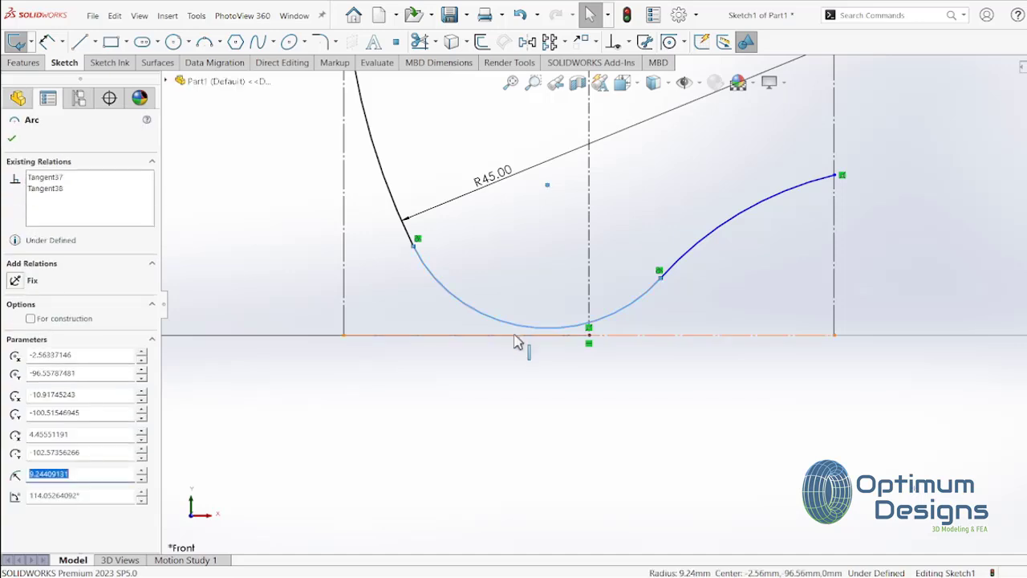
{"action": "left_click", "coordinate": [519, 337], "text": "ctrl"}
{"action": "left_click", "coordinate": [17, 340]}
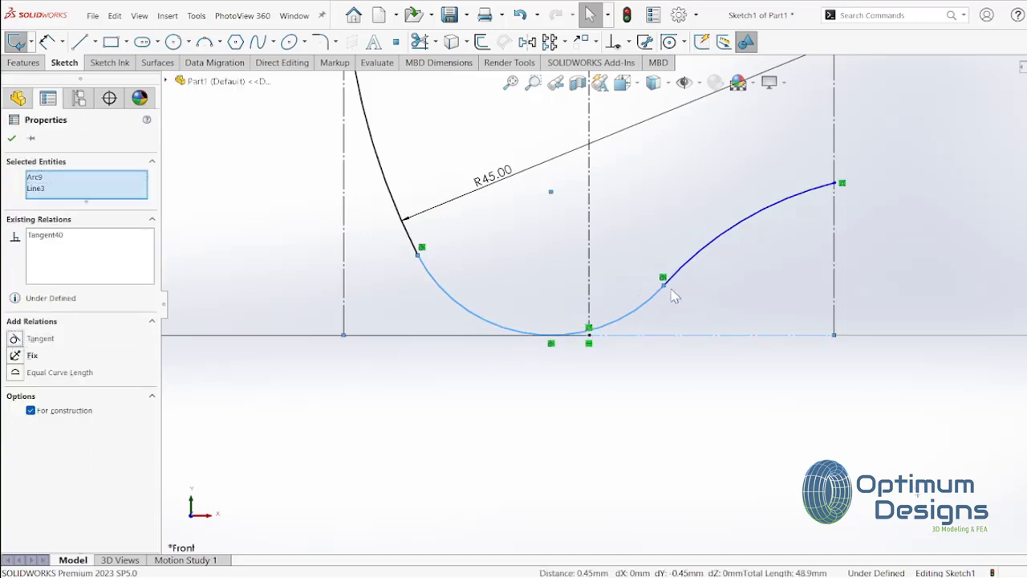
{"action": "left_click", "coordinate": [663, 283]}
{"action": "left_click", "coordinate": [418, 254], "text": "ctrl"}
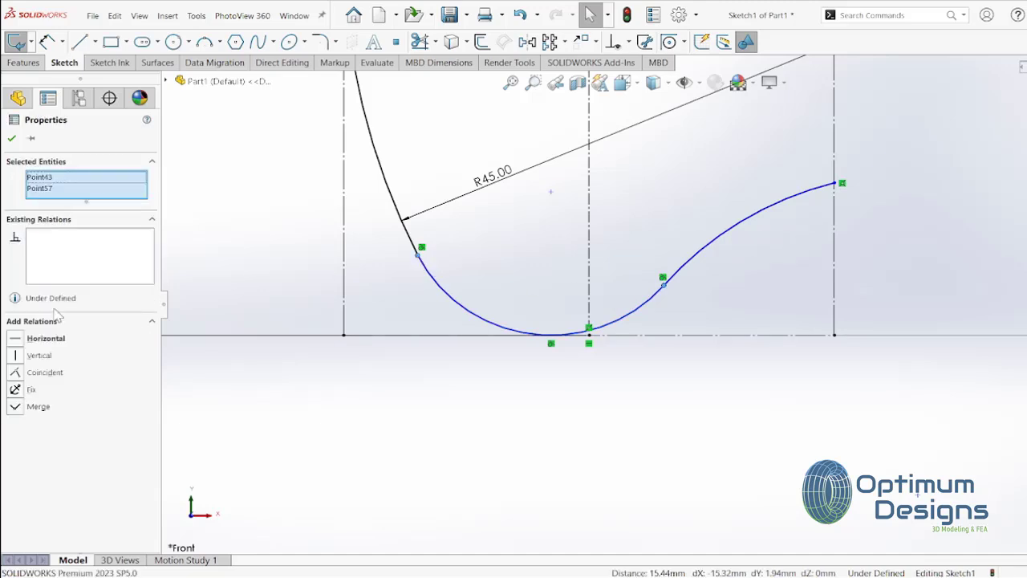
{"action": "left_click", "coordinate": [19, 343]}
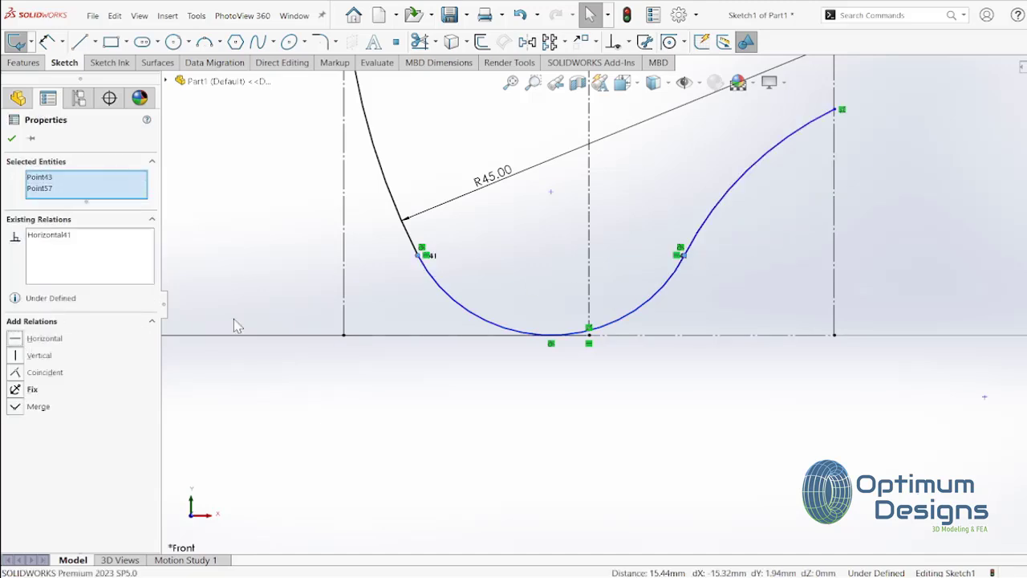
{"action": "scroll", "coordinate": [634, 281], "scroll_direction": "up", "scroll_amount": 1}
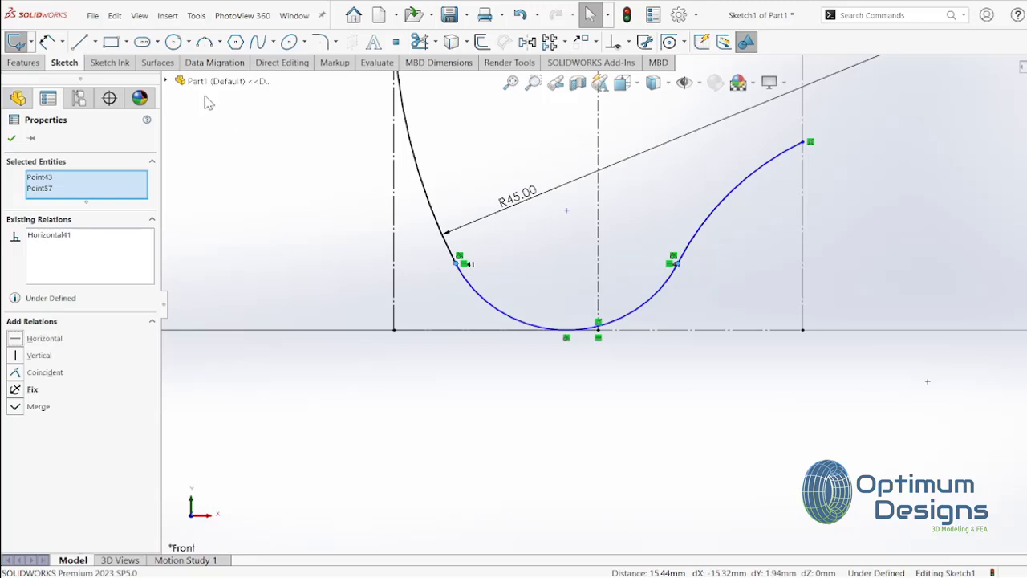
{"action": "left_click", "coordinate": [47, 42]}
Step: Dimension the base arc to R6 and the rising right arc to R25
{"action": "left_click", "coordinate": [511, 315]}
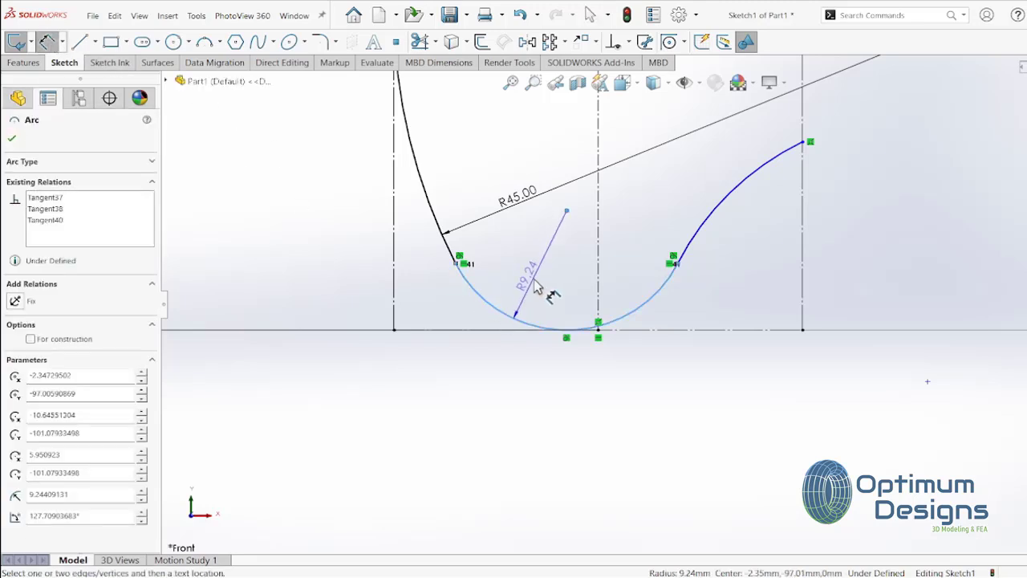
{"action": "left_click", "coordinate": [536, 287]}
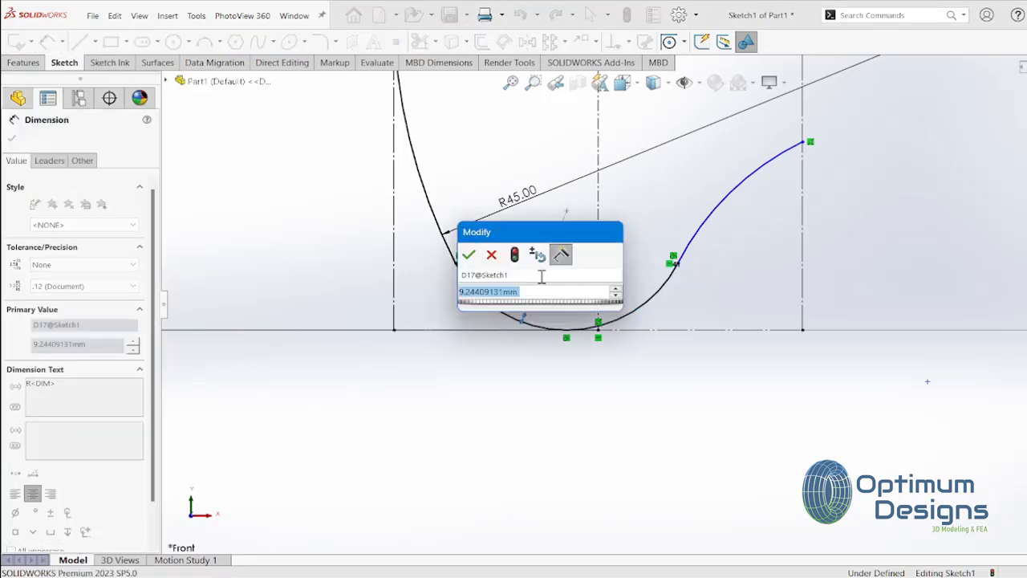
{"action": "type", "text": "6"}
{"action": "key", "text": "Return"}
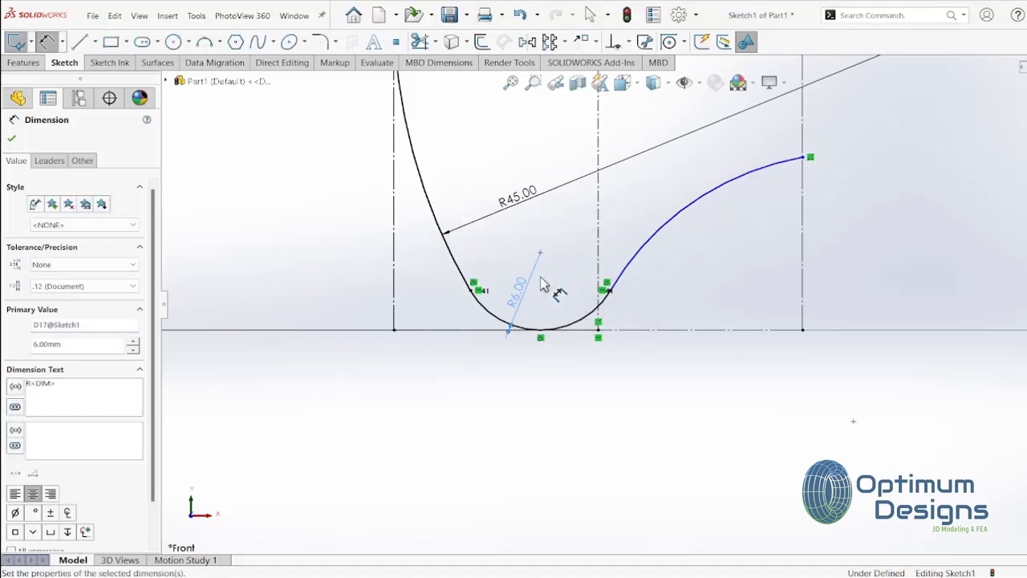
{"action": "left_click", "coordinate": [721, 198]}
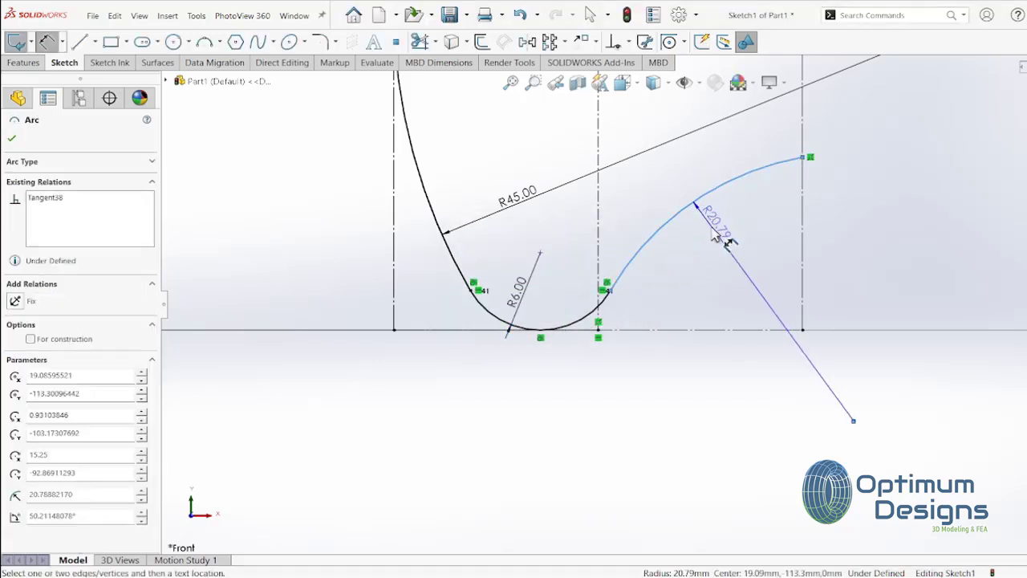
{"action": "left_click", "coordinate": [714, 235]}
{"action": "type", "text": "25"}
{"action": "key", "text": "Return"}
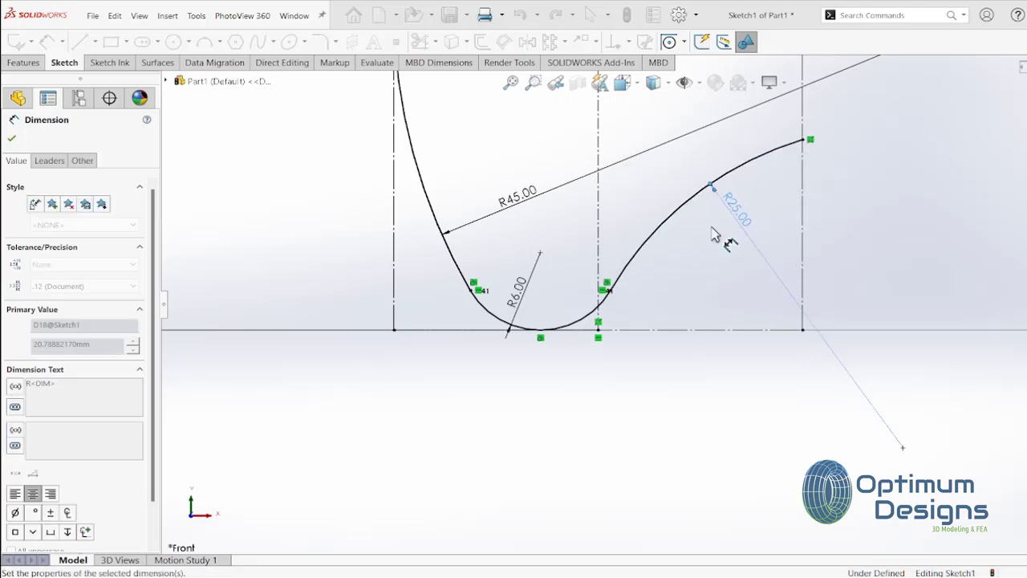
{"action": "key", "text": "Escape"}
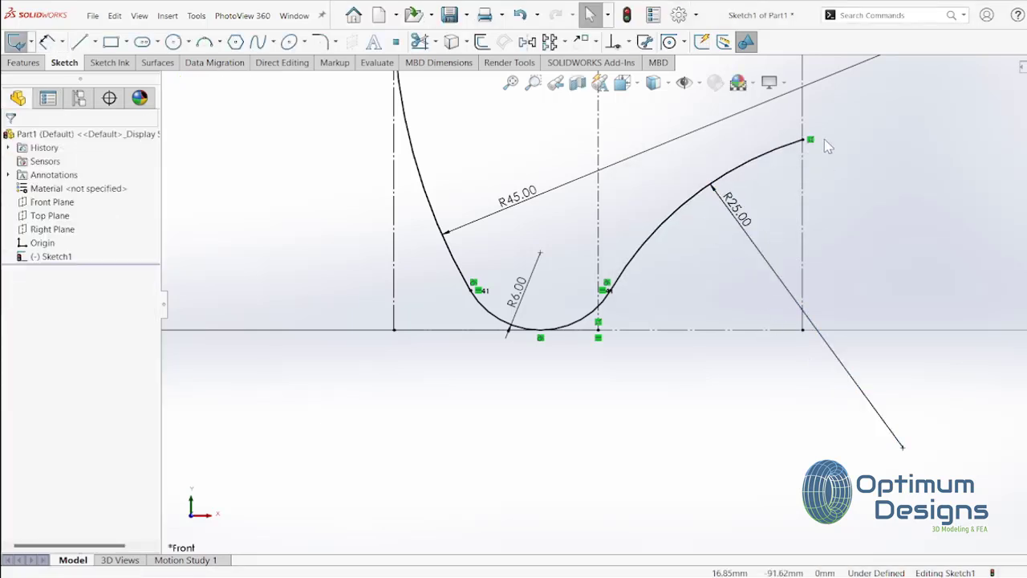
{"action": "left_click", "coordinate": [47, 41]}
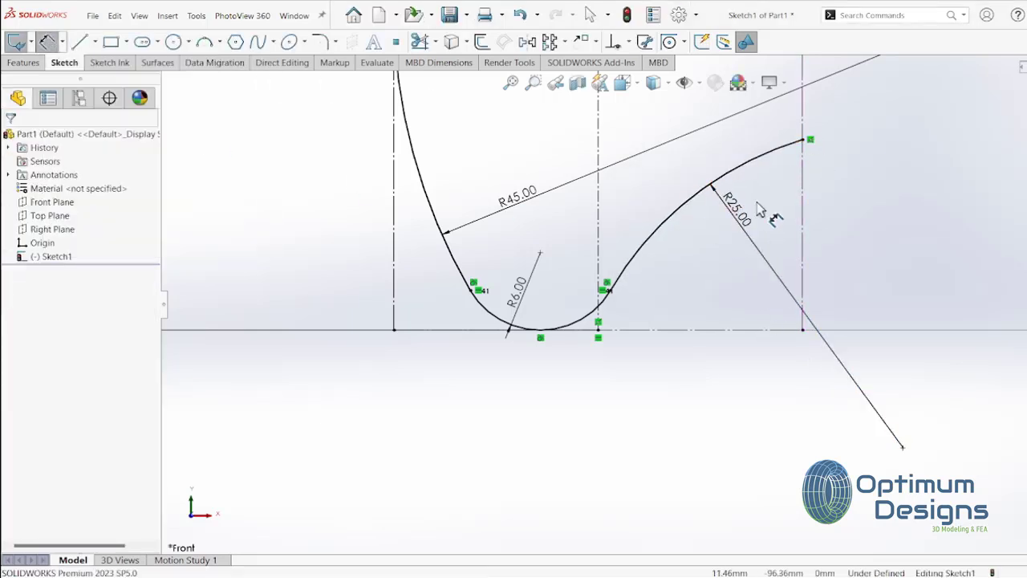
Step: Add a driven 14.74 mm height from the base point to the right arc's upper end
{"action": "left_click", "coordinate": [810, 142]}
{"action": "left_click", "coordinate": [802, 329]}
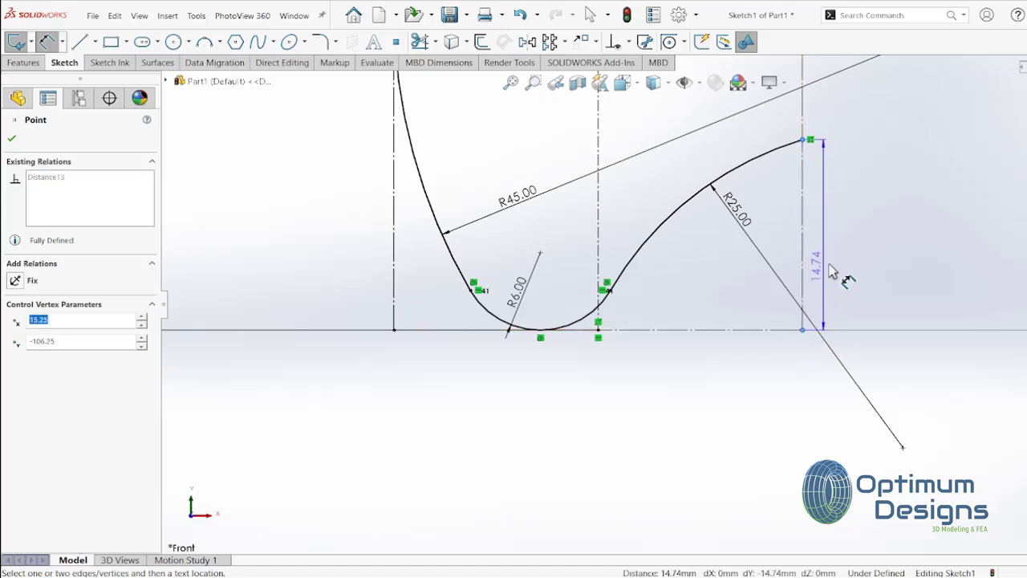
{"action": "left_click", "coordinate": [869, 254]}
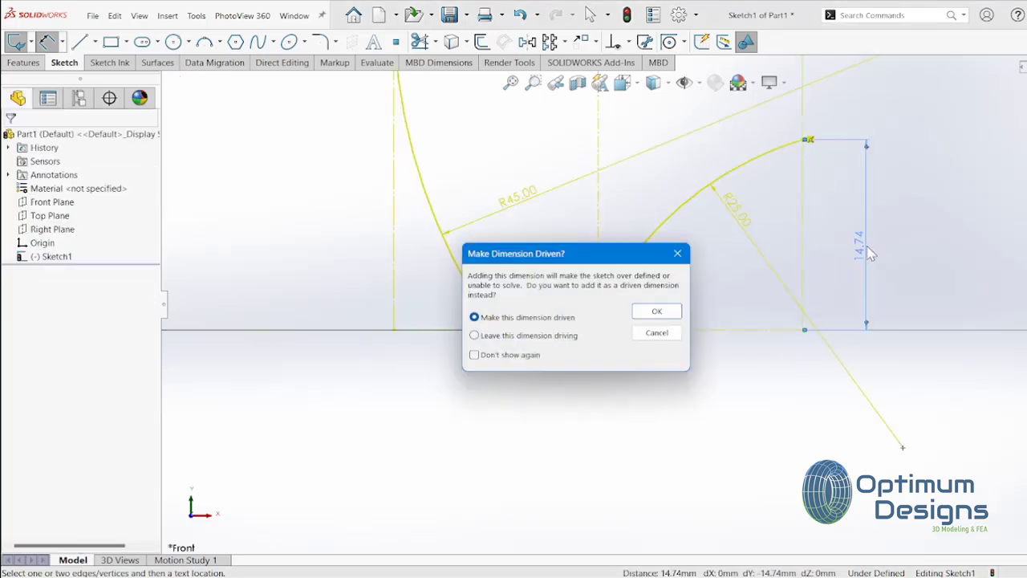
{"action": "left_click", "coordinate": [656, 332]}
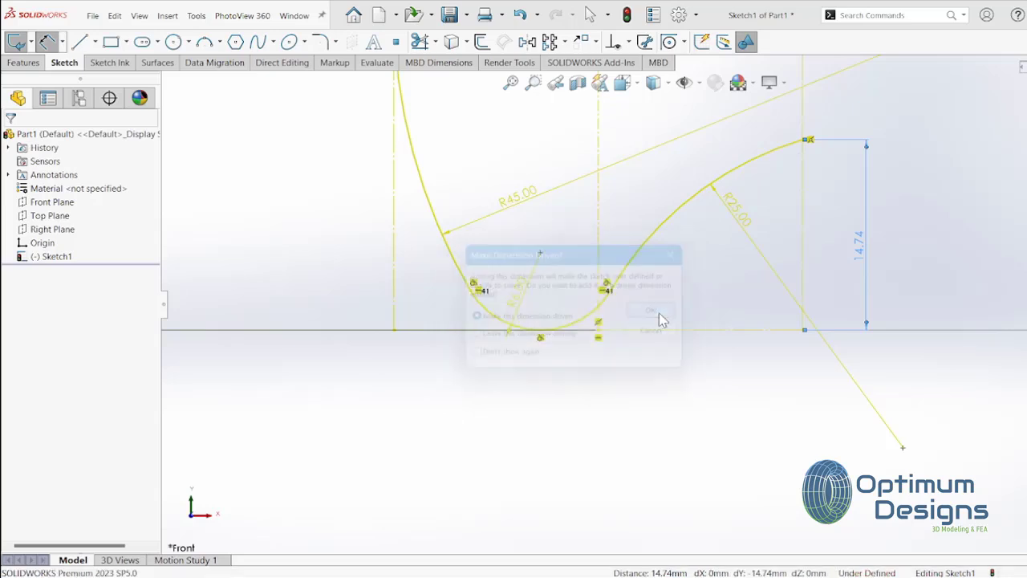
{"action": "key", "text": "Escape"}
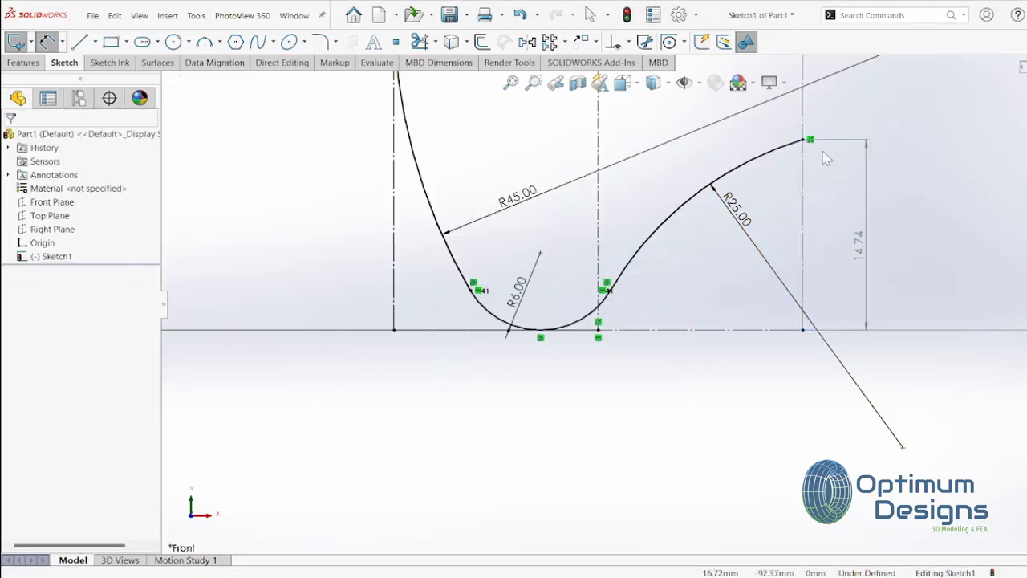
{"action": "key", "text": "Escape"}
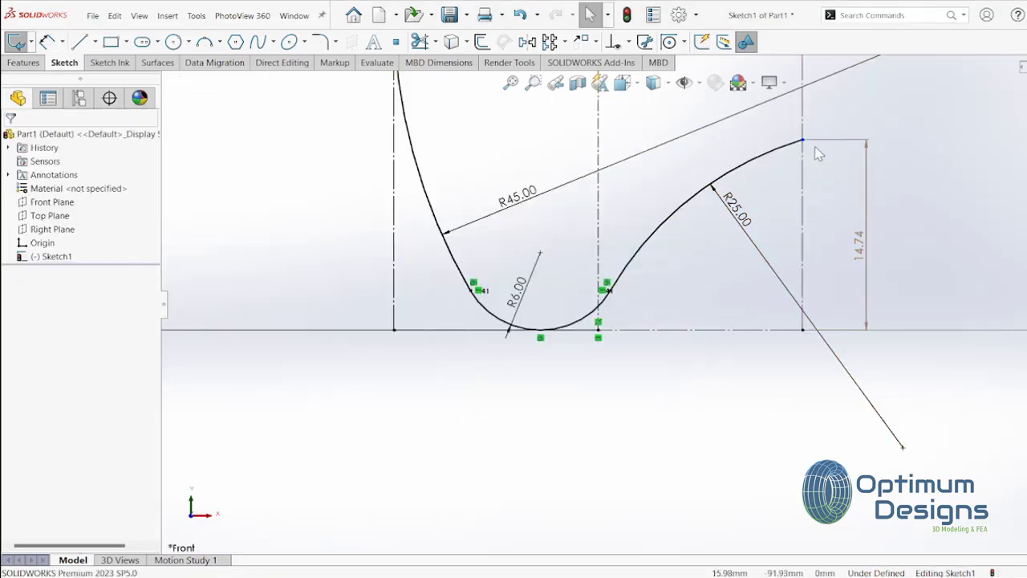
Step: Drag the right arc's upper endpoint onto the vertical construction line
{"action": "left_click", "coordinate": [809, 146]}
{"action": "left_click_drag", "start_coordinate": [807, 176], "coordinate": [807, 162]}
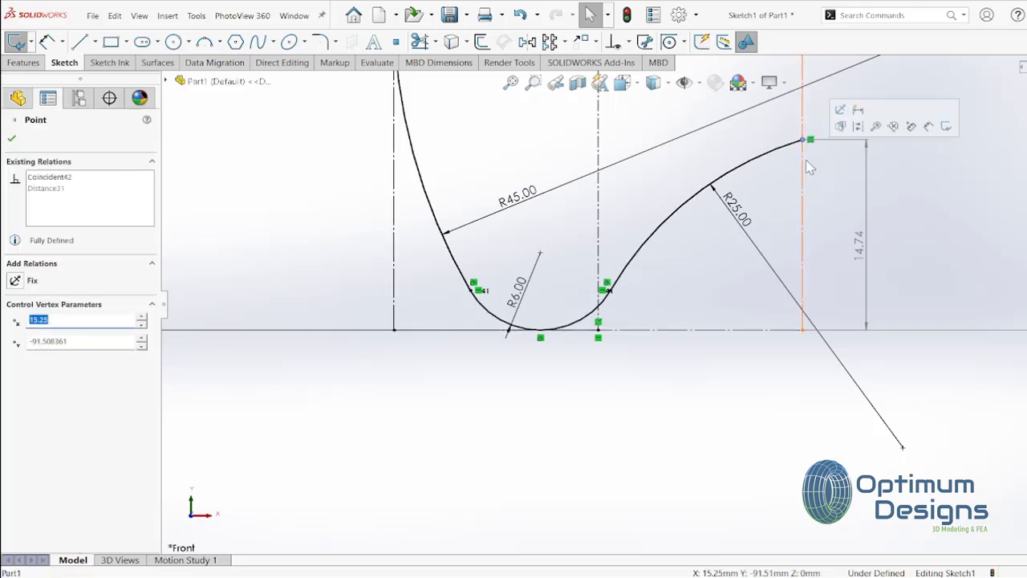
{"action": "scroll", "coordinate": [835, 273], "scroll_direction": "up", "scroll_amount": 2}
{"action": "scroll", "coordinate": [770, 272], "scroll_direction": "up", "scroll_amount": 2}
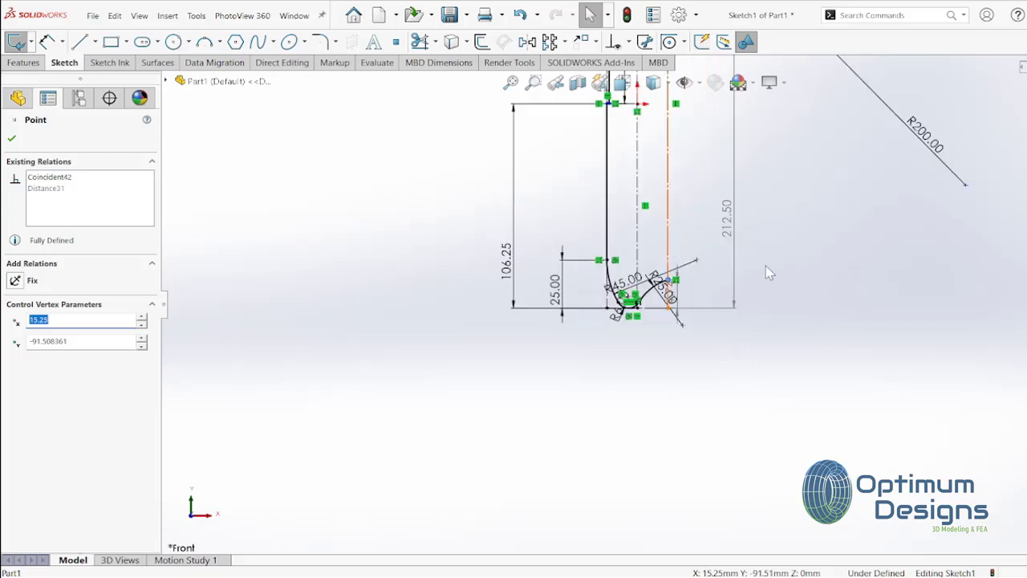
{"action": "scroll", "coordinate": [758, 261], "scroll_direction": "up", "scroll_amount": 2}
{"action": "scroll", "coordinate": [750, 241], "scroll_direction": "up", "scroll_amount": 1}
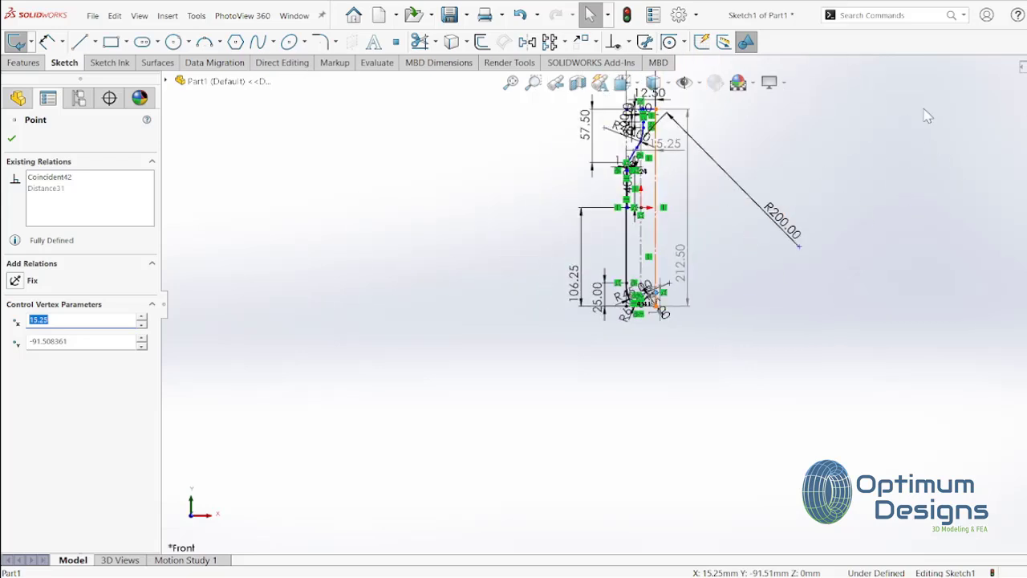
{"action": "left_click", "coordinate": [26, 63]}
Step: Revolve the open profile sketch 360° into the solid bottle body, Revolve1
{"action": "left_click", "coordinate": [38, 42]}
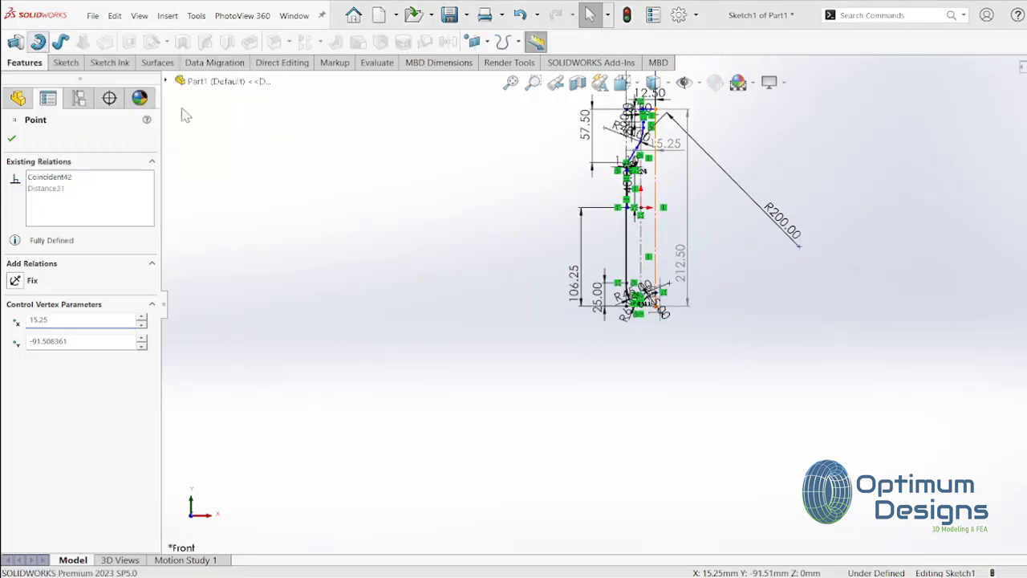
{"action": "left_click", "coordinate": [607, 308]}
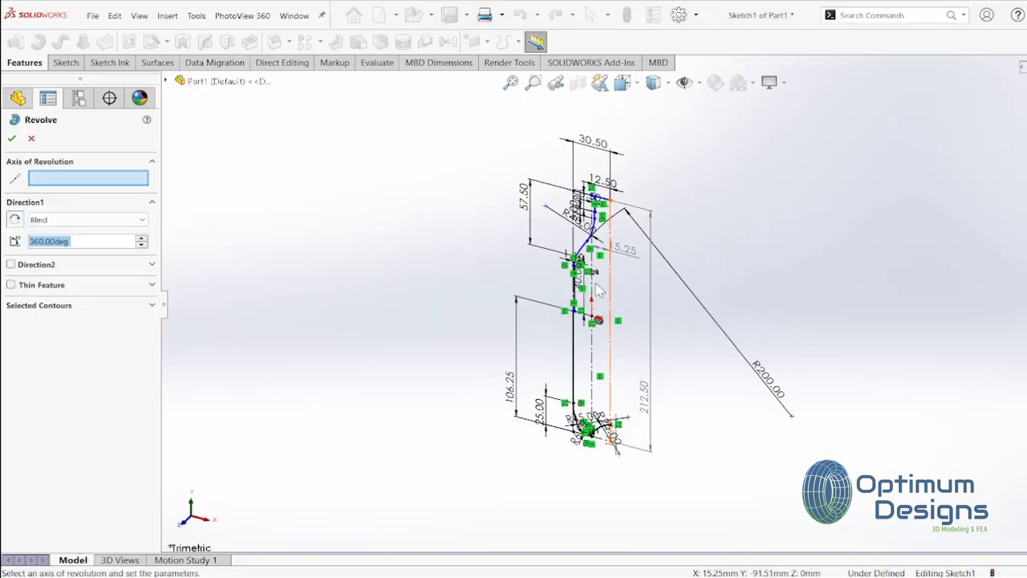
{"action": "right_click", "coordinate": [613, 275]}
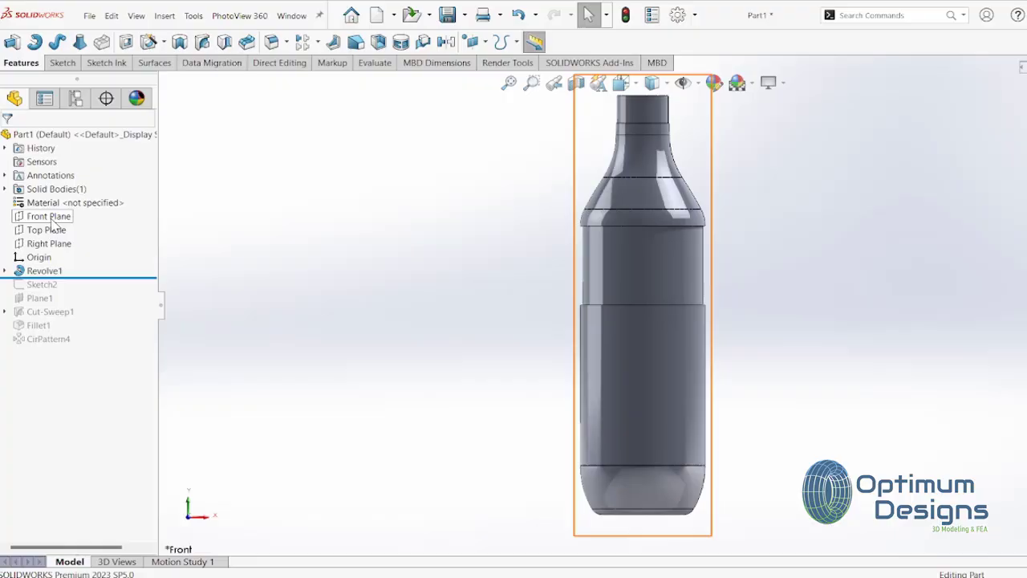
Step: Start a sketch on Front Plane and draw centerlines from the base midpoint, ending in a slanted line
{"action": "right_click", "coordinate": [53, 217]}
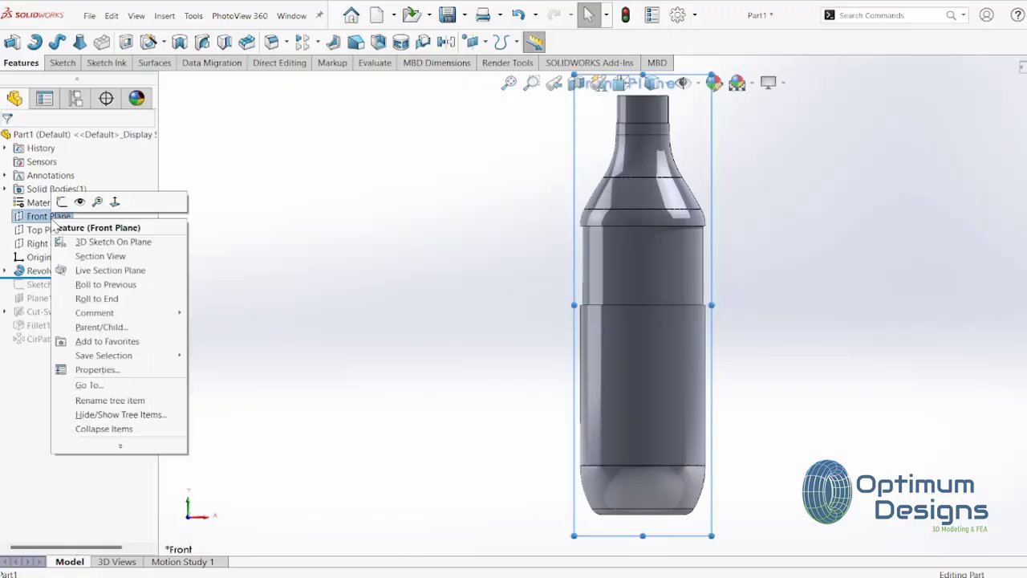
{"action": "left_click", "coordinate": [67, 205]}
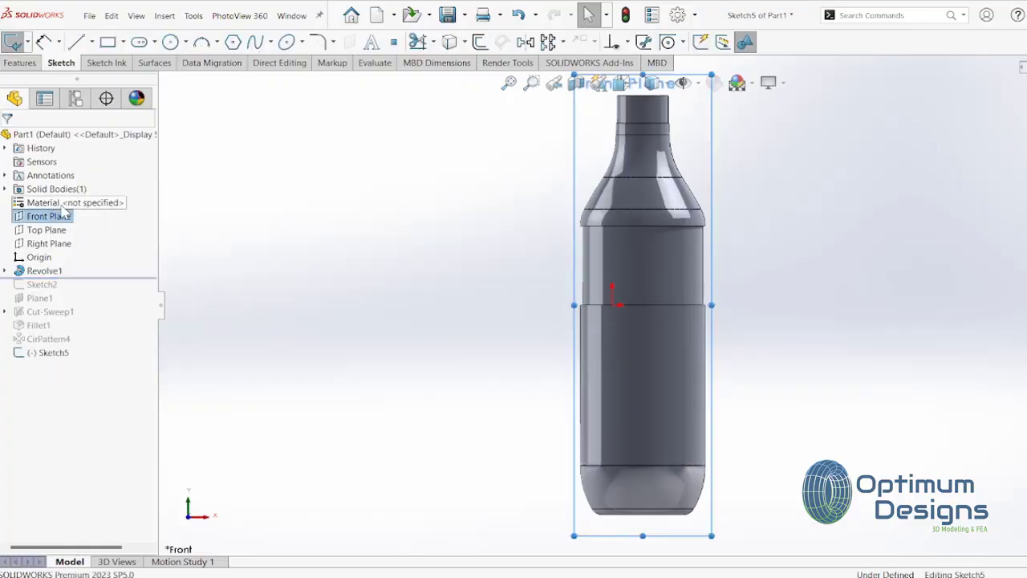
{"action": "left_click", "coordinate": [93, 43]}
{"action": "left_click", "coordinate": [100, 71]}
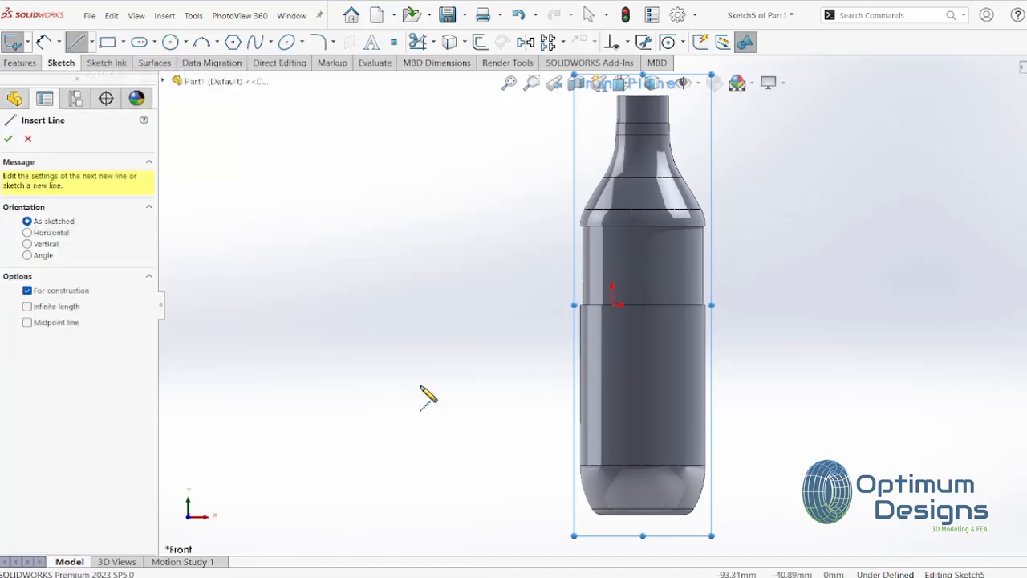
{"action": "scroll", "coordinate": [686, 540], "scroll_direction": "down", "scroll_amount": 3}
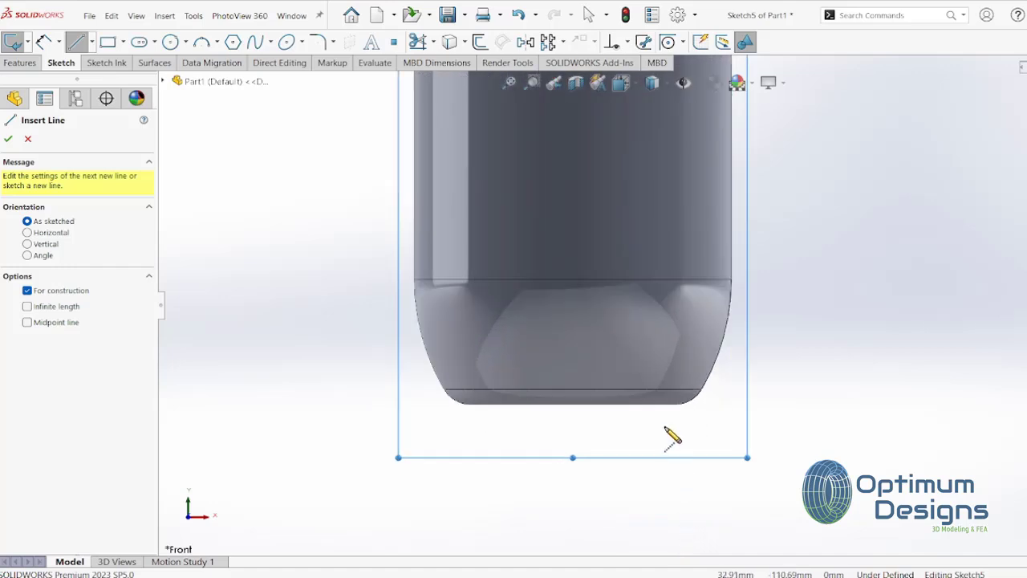
{"action": "left_click", "coordinate": [572, 405]}
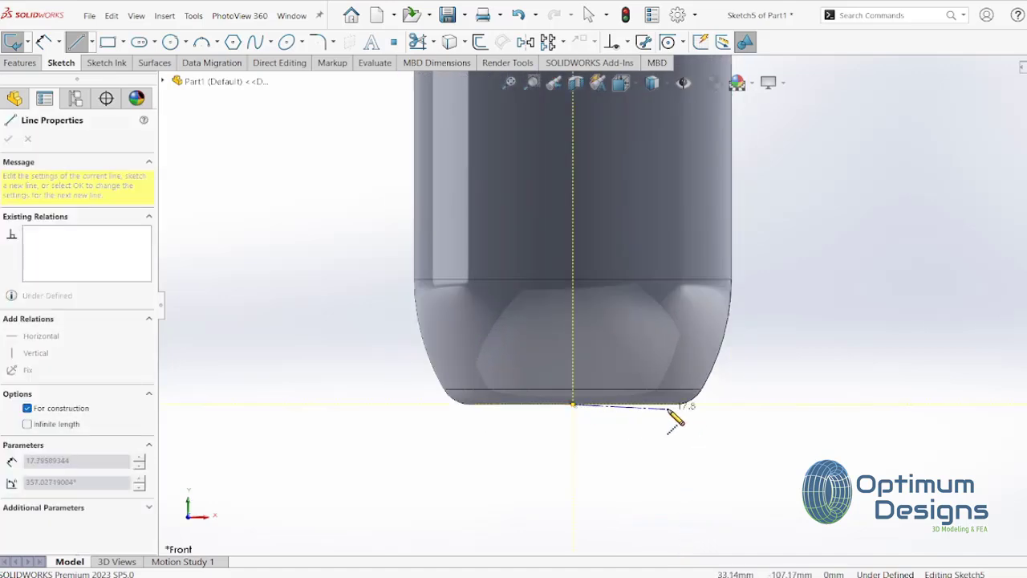
{"action": "left_click", "coordinate": [676, 404]}
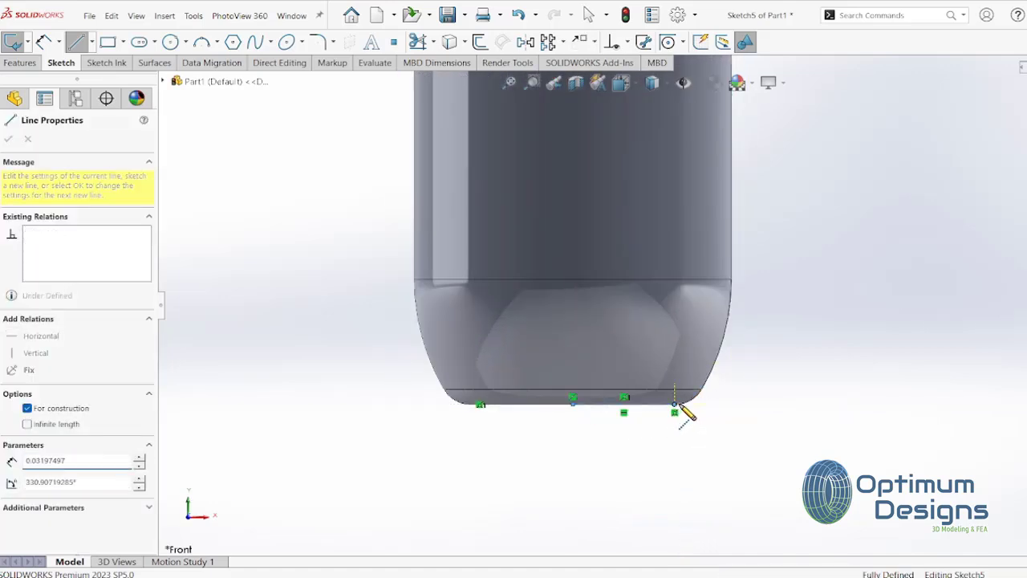
{"action": "double_click", "coordinate": [772, 308]}
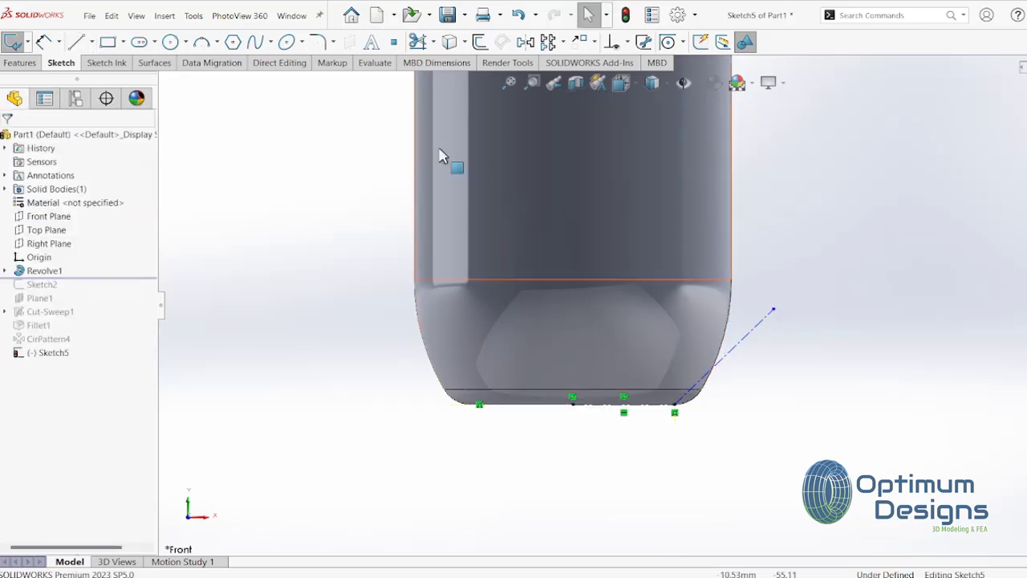
Step: Dimension the slanted construction line to a 125° angle and 19.00 mm length
{"action": "left_click", "coordinate": [44, 41]}
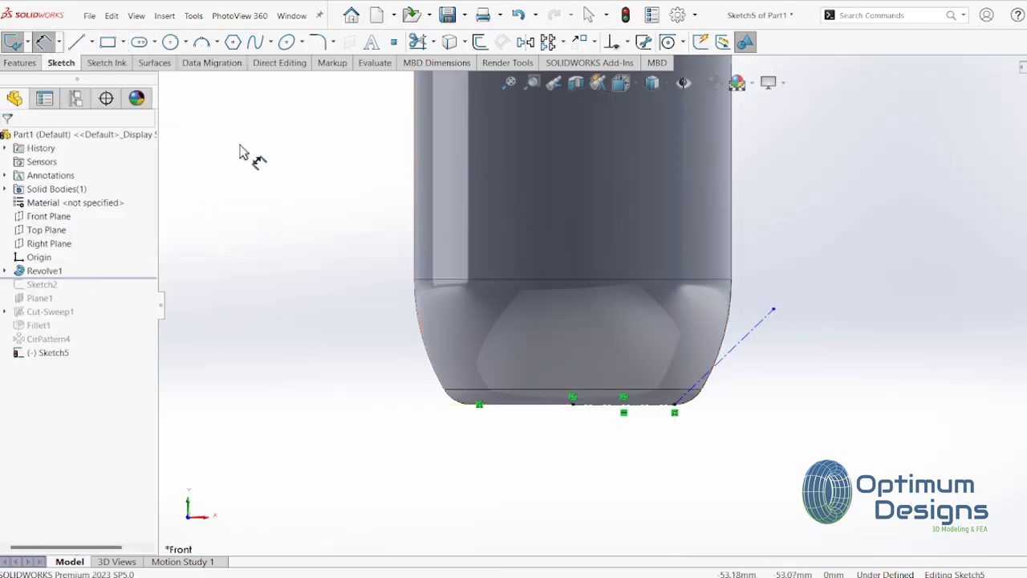
{"action": "left_click", "coordinate": [713, 369]}
{"action": "left_click", "coordinate": [648, 405]}
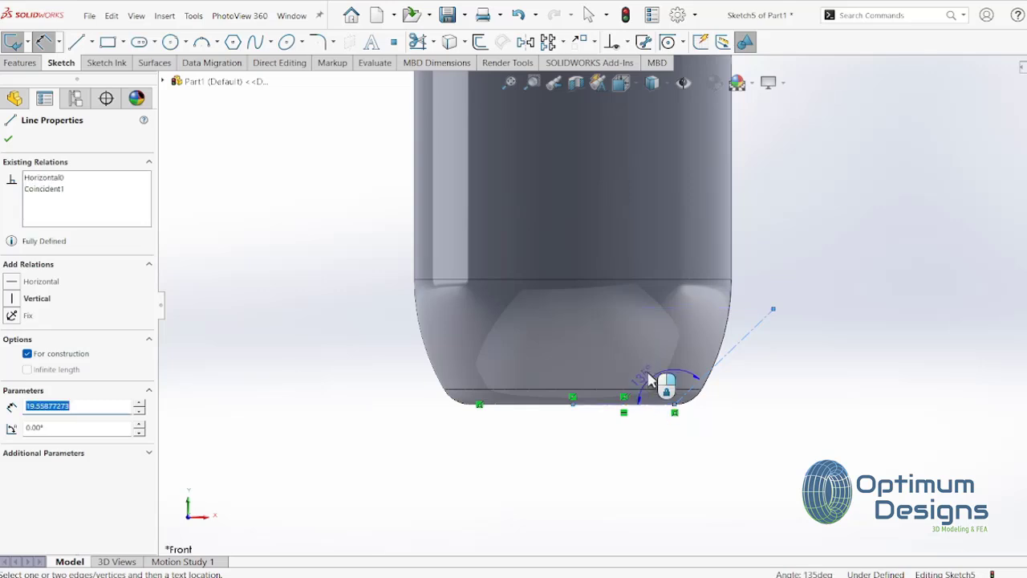
{"action": "left_click", "coordinate": [644, 356]}
{"action": "type", "text": "25"}
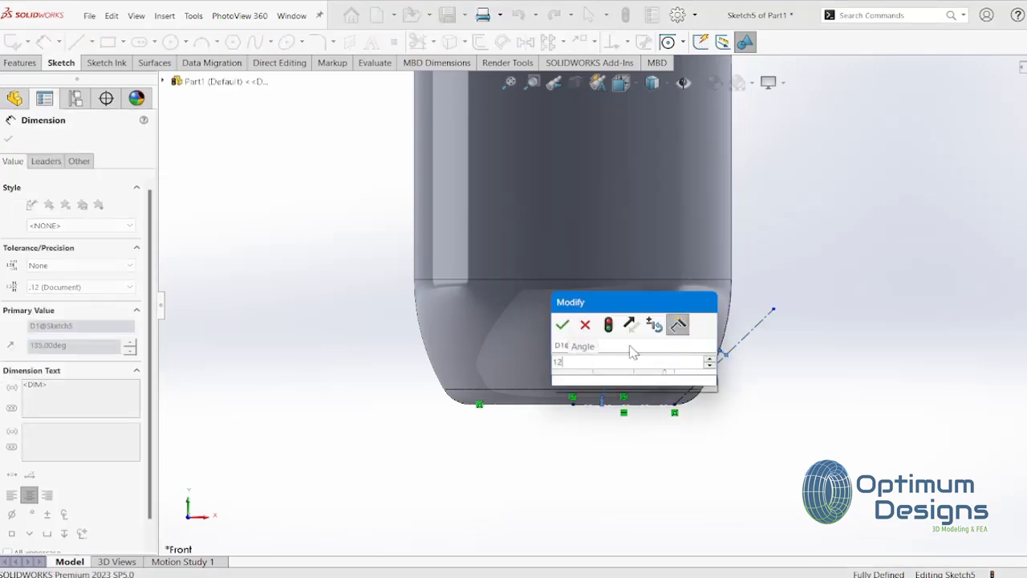
{"action": "key", "text": "Return"}
{"action": "left_click", "coordinate": [729, 337]}
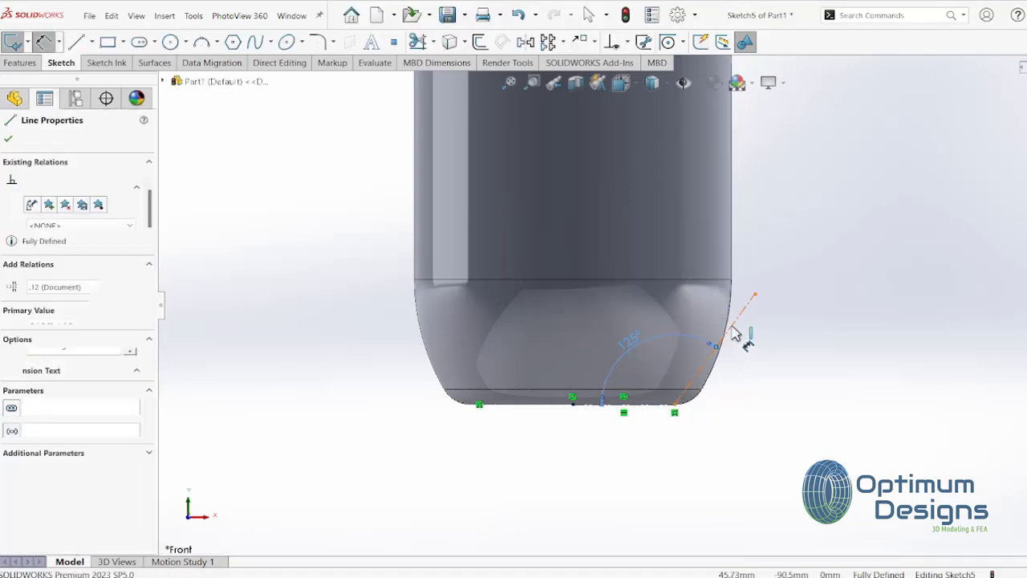
{"action": "left_click", "coordinate": [763, 382]}
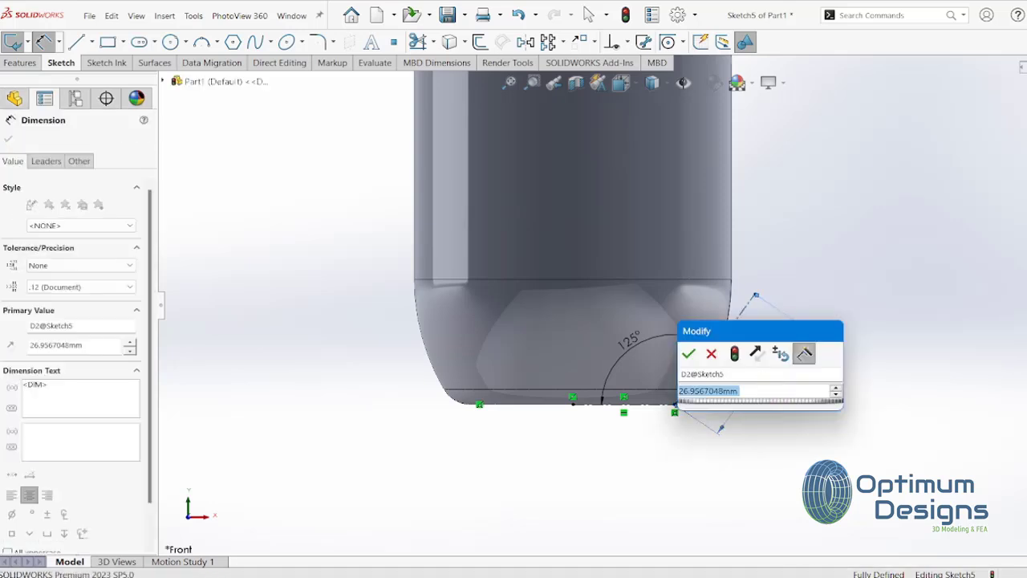
{"action": "type", "text": ".0"}
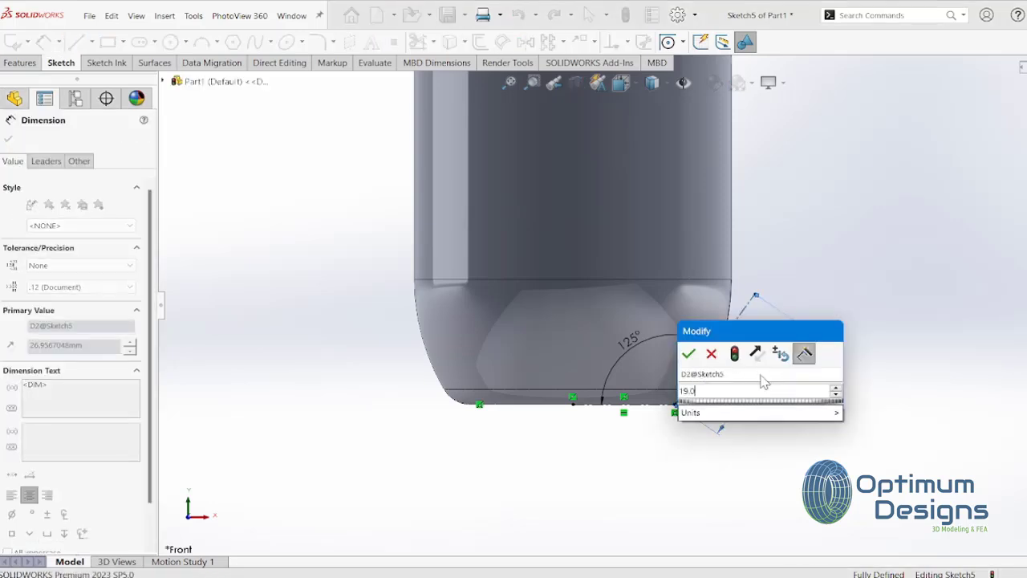
{"action": "left_click", "coordinate": [688, 354]}
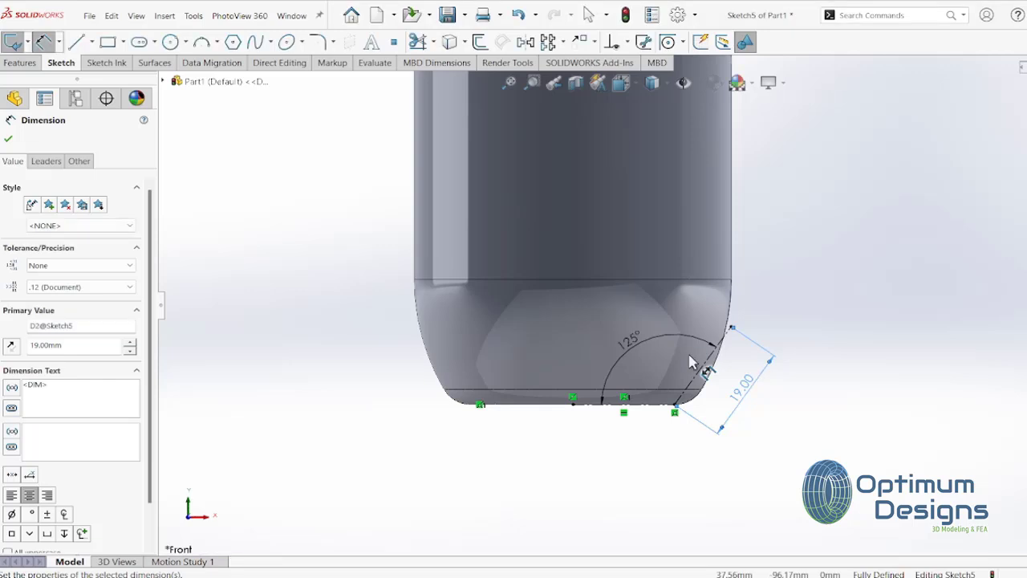
{"action": "left_click", "coordinate": [9, 140]}
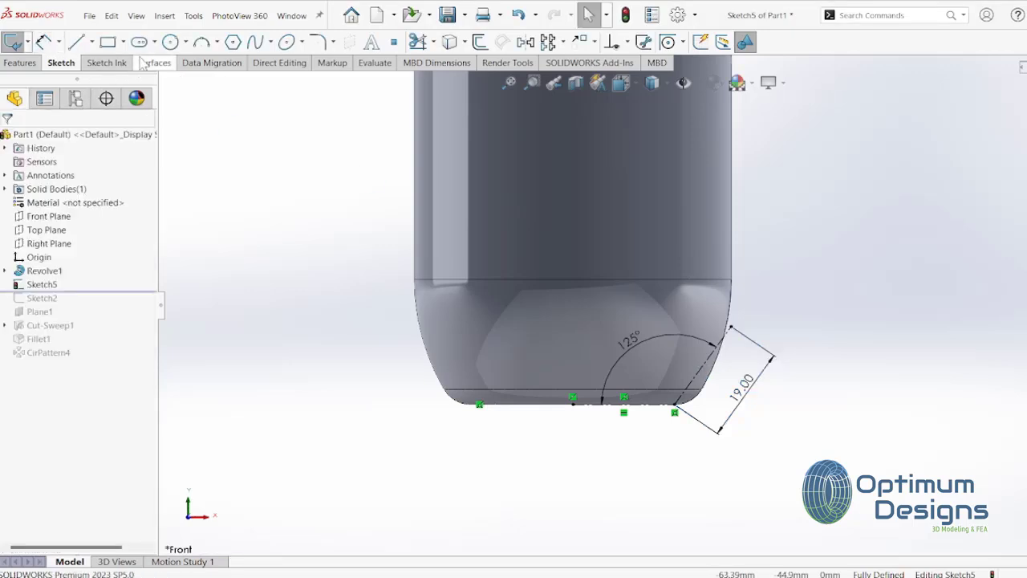
Step: Create Plane2 from Sketch5's side line and its end point
{"action": "left_click", "coordinate": [170, 17]}
{"action": "left_click", "coordinate": [192, 350]}
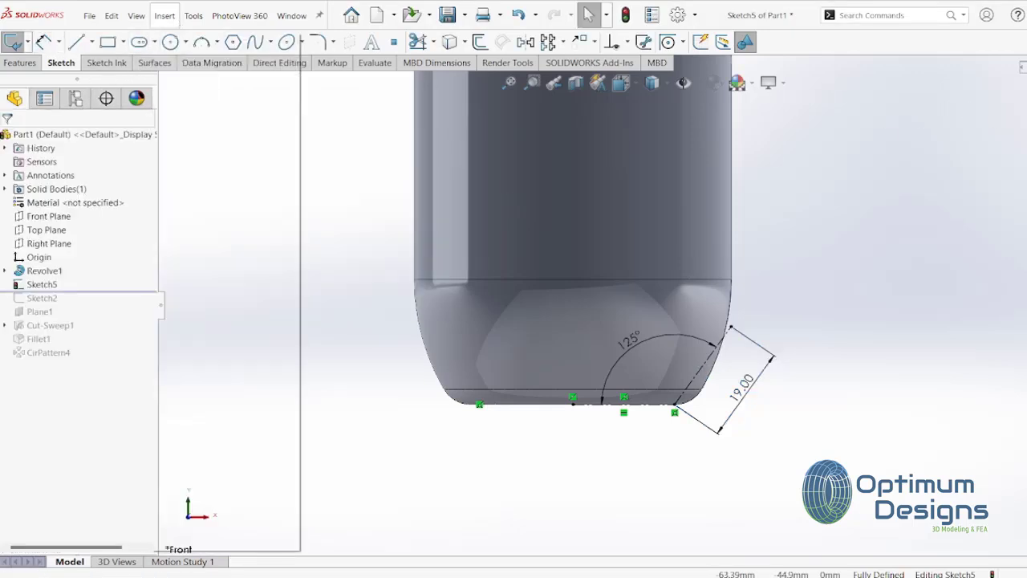
{"action": "left_click", "coordinate": [164, 16]}
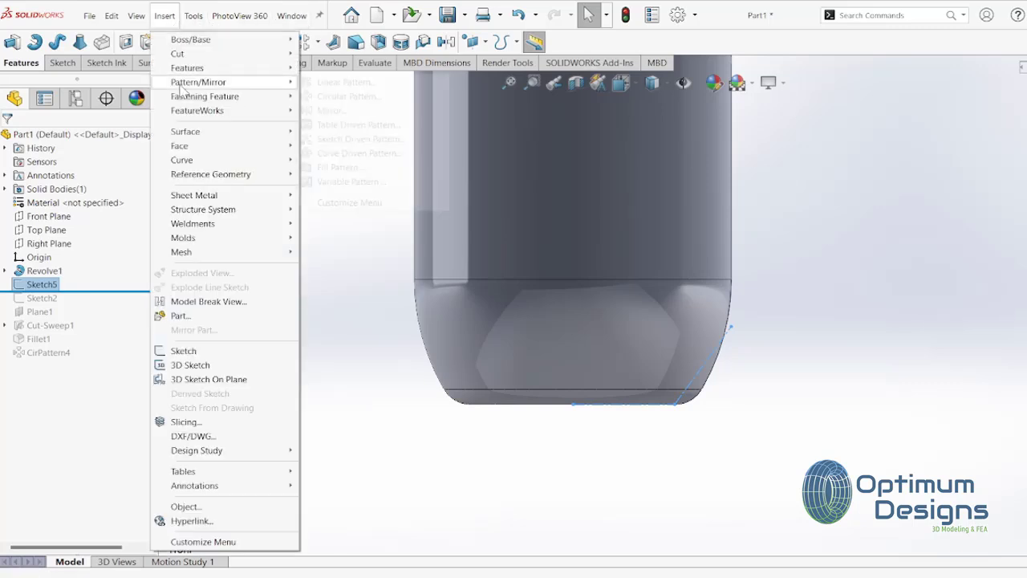
{"action": "left_click", "coordinate": [331, 175]}
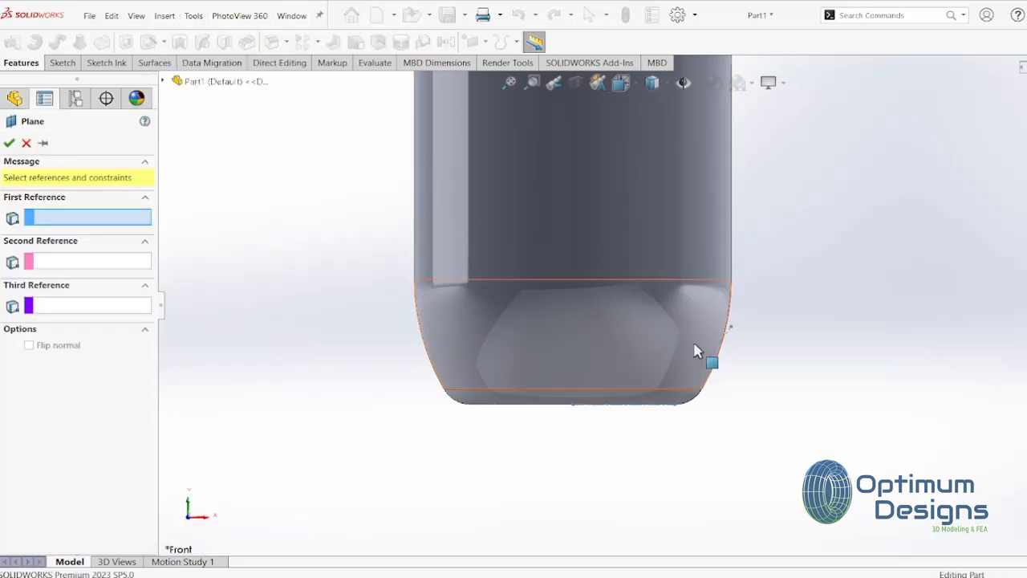
{"action": "left_click", "coordinate": [718, 357]}
{"action": "left_click", "coordinate": [730, 337]}
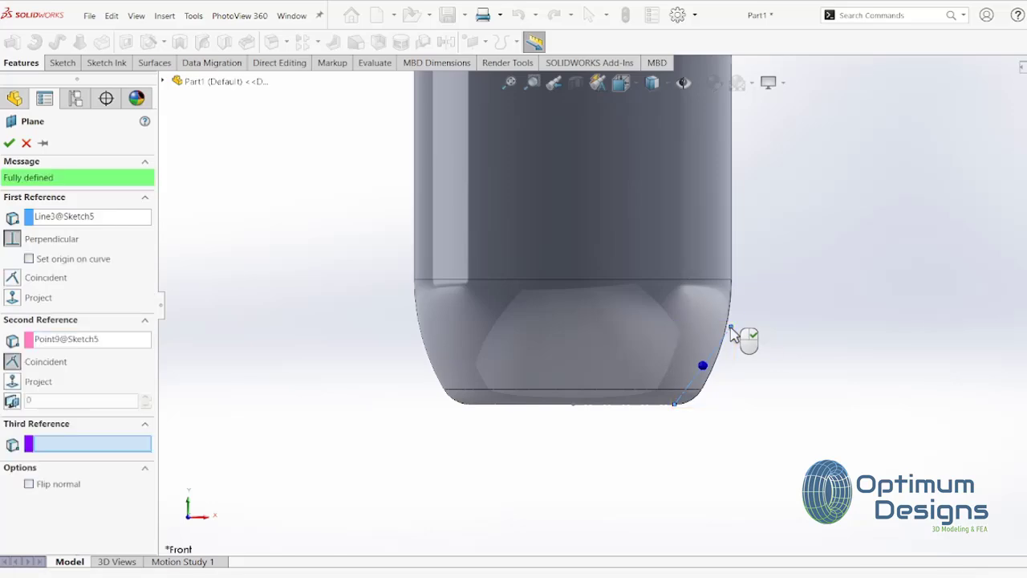
{"action": "right_click", "coordinate": [745, 332]}
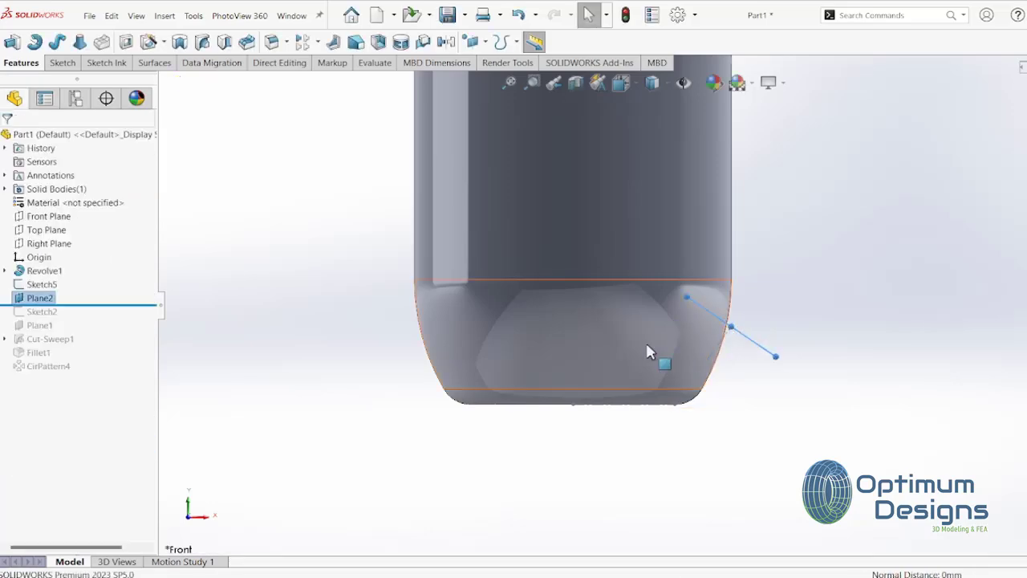
Step: View Plane2 normal-to and start a new sketch on it
{"action": "right_click", "coordinate": [49, 304]}
{"action": "left_click", "coordinate": [113, 290]}
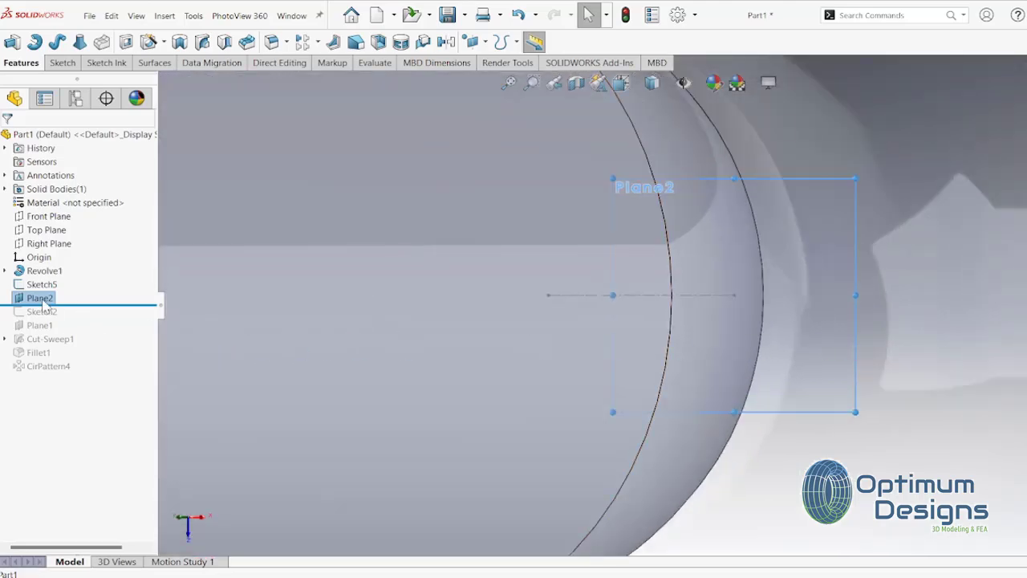
{"action": "right_click", "coordinate": [44, 305]}
{"action": "left_click", "coordinate": [62, 270]}
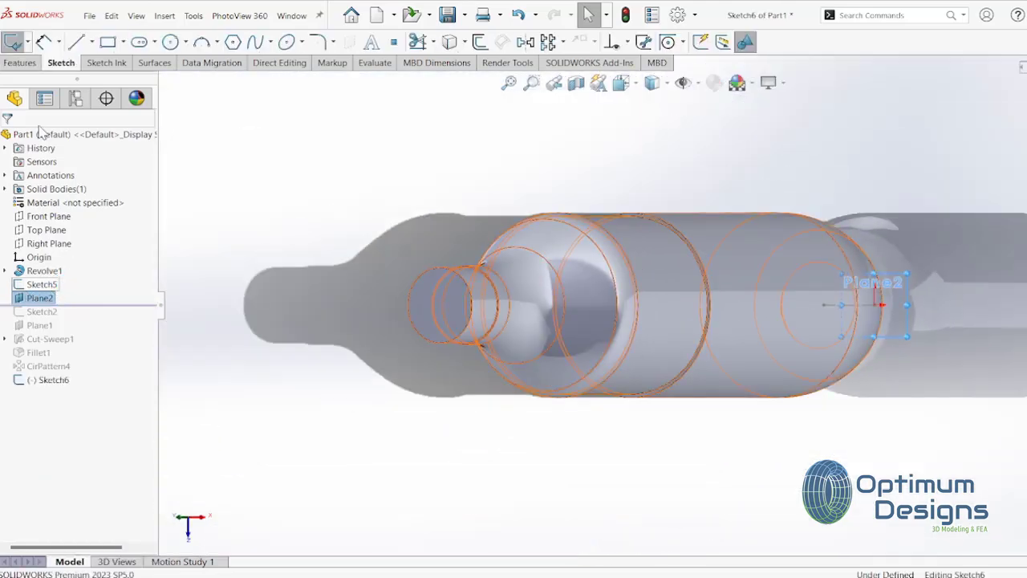
Step: Draw a horizontal centerline across the origin on Plane2
{"action": "left_click", "coordinate": [91, 41]}
{"action": "left_click", "coordinate": [100, 73]}
{"action": "scroll", "coordinate": [920, 336], "scroll_direction": "down", "scroll_amount": 4}
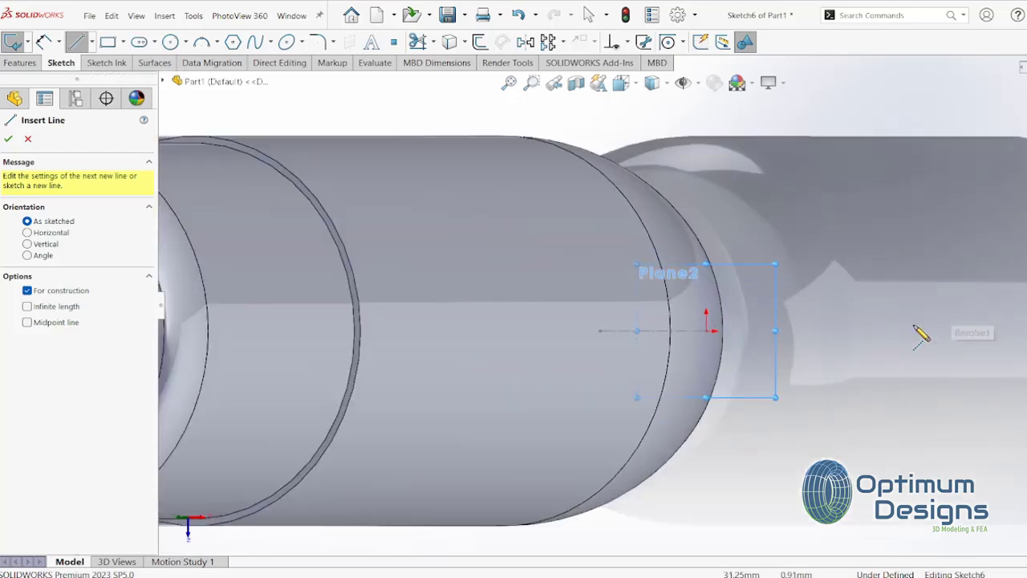
{"action": "scroll", "coordinate": [834, 349], "scroll_direction": "down", "scroll_amount": 3}
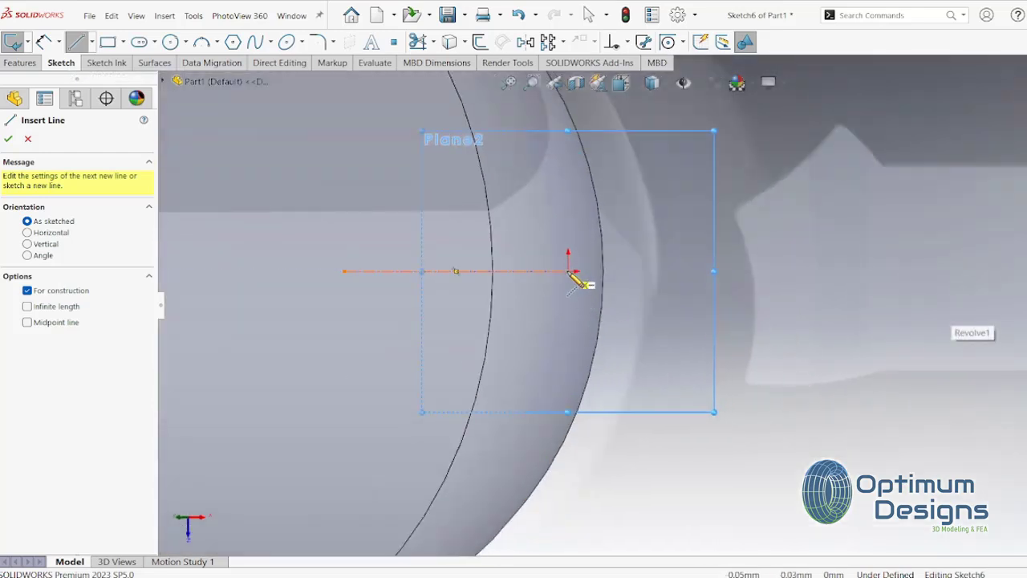
{"action": "left_click", "coordinate": [301, 271]}
{"action": "left_click", "coordinate": [941, 271]}
{"action": "key", "text": "Escape"}
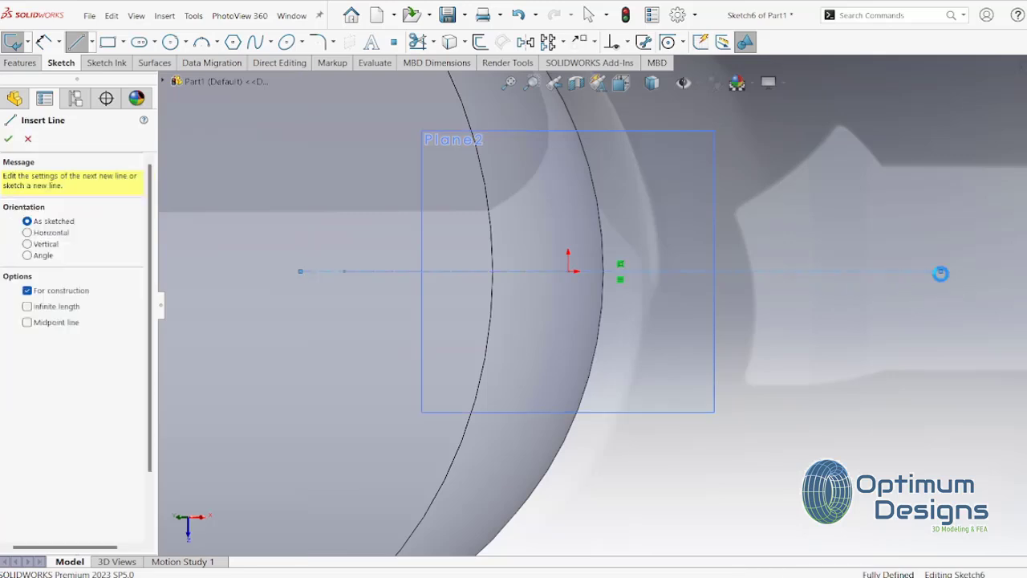
{"action": "key", "text": "Escape"}
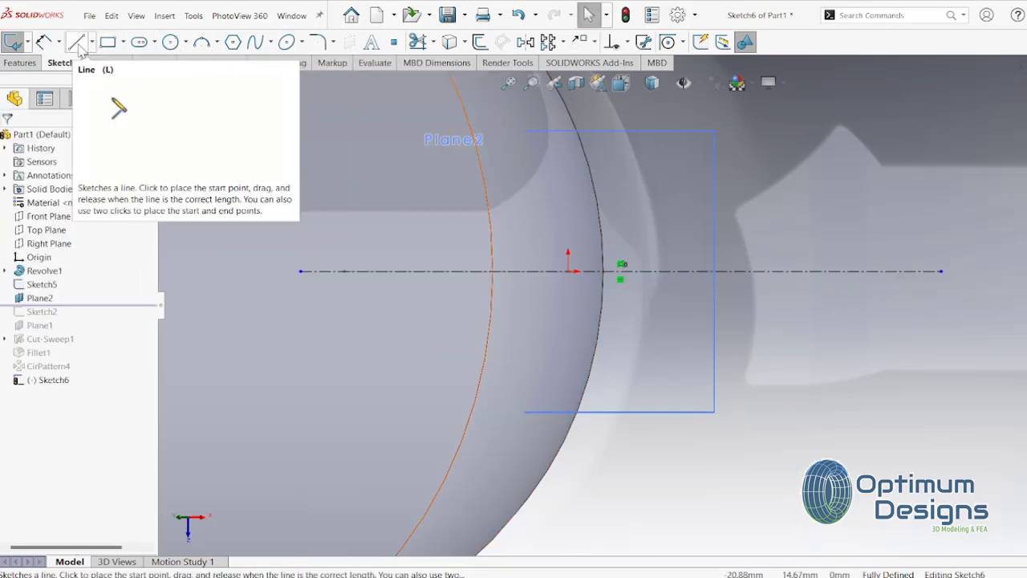
Step: Sketch the U profile as an upper line, tangent arc and lower line
{"action": "left_click", "coordinate": [77, 42]}
{"action": "left_click", "coordinate": [662, 171]}
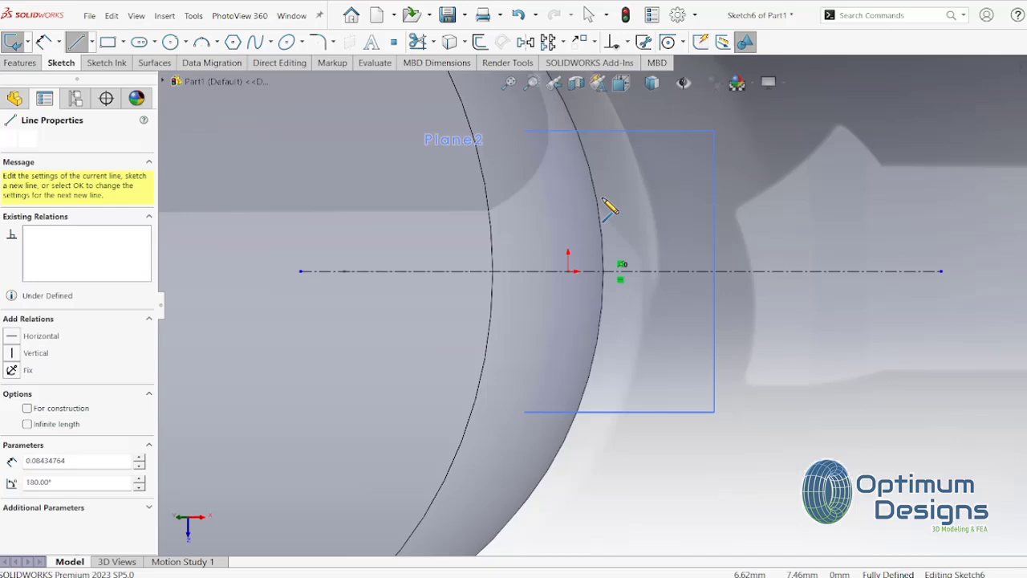
{"action": "left_click", "coordinate": [523, 228]}
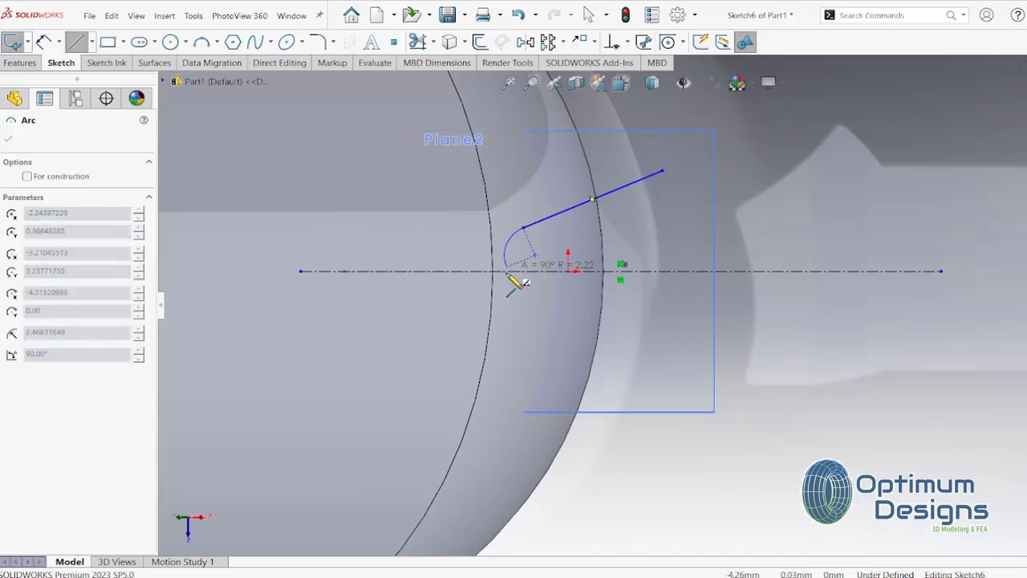
{"action": "left_click", "coordinate": [517, 345]}
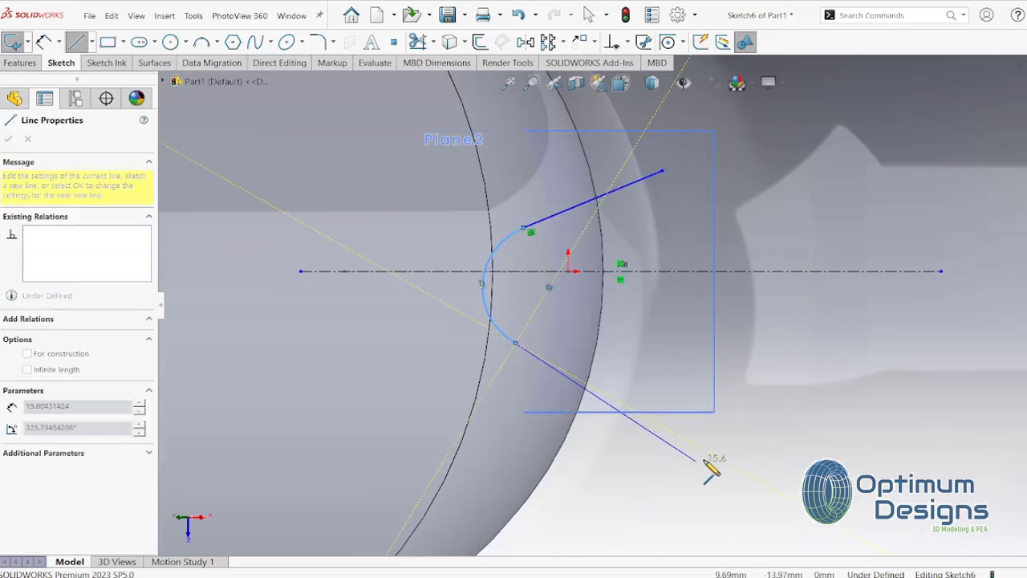
{"action": "left_click", "coordinate": [714, 454]}
{"action": "key", "text": "Escape"}
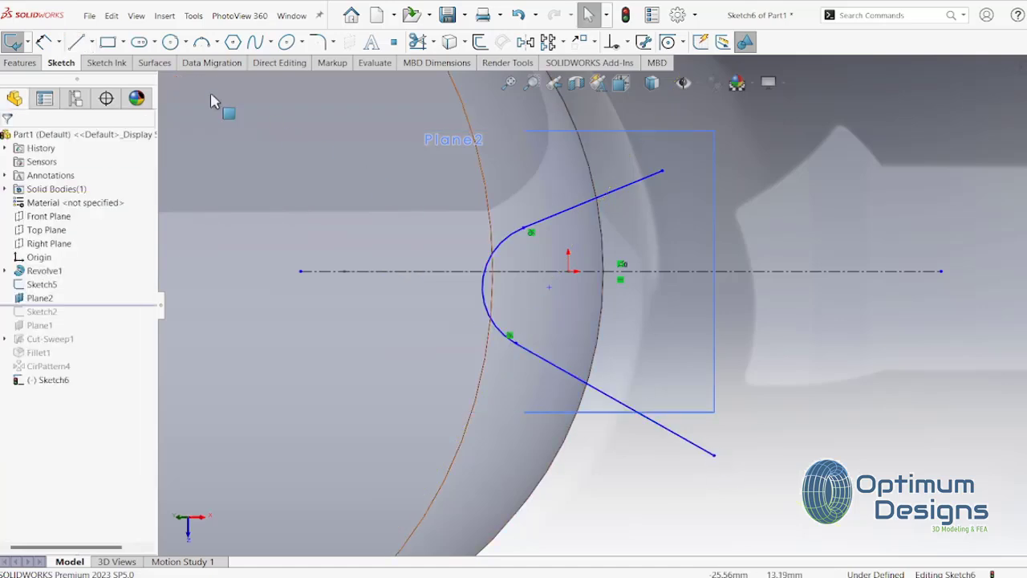
Step: Dimension 45° between the sloped lines and 22.5° from centerline to upper line
{"action": "left_click", "coordinate": [44, 42]}
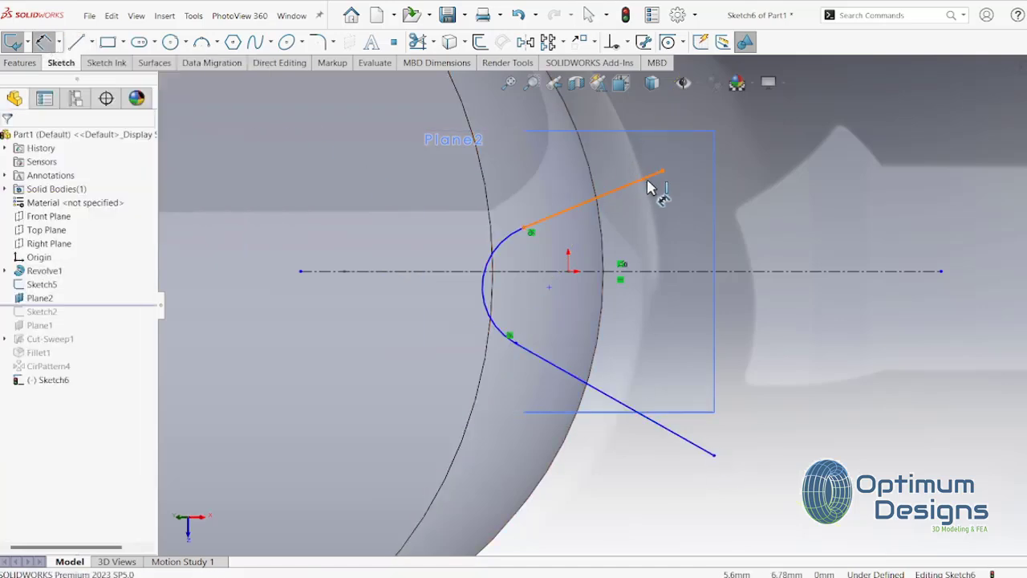
{"action": "left_click", "coordinate": [650, 187]}
{"action": "left_click", "coordinate": [634, 409]}
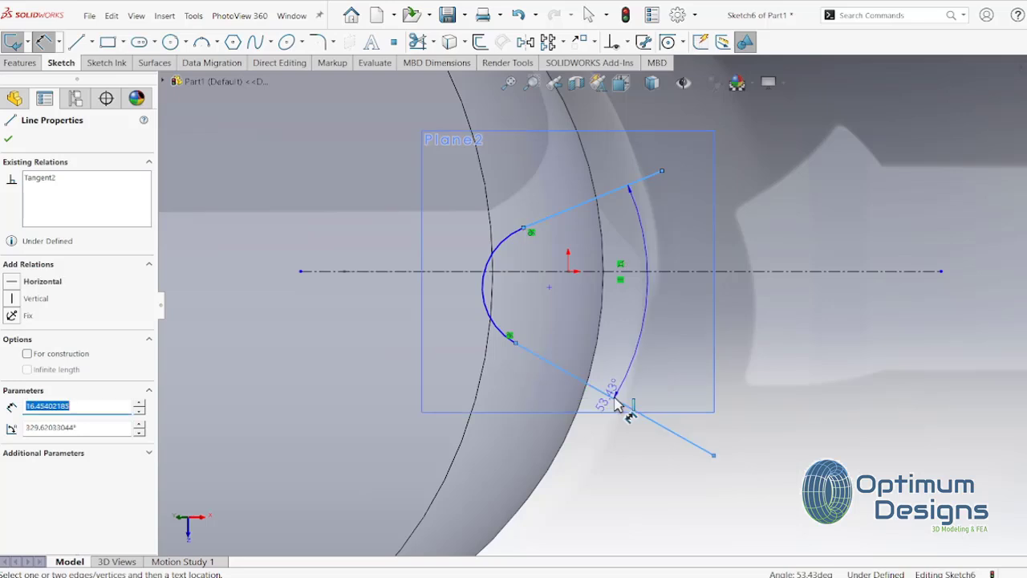
{"action": "left_click", "coordinate": [679, 321]}
{"action": "type", "text": "45"}
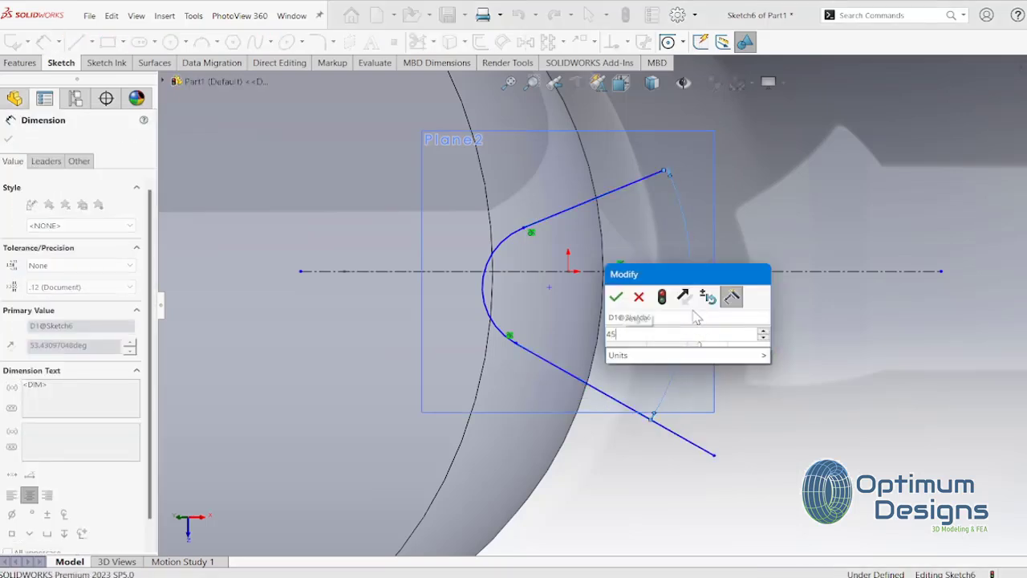
{"action": "left_click", "coordinate": [615, 297]}
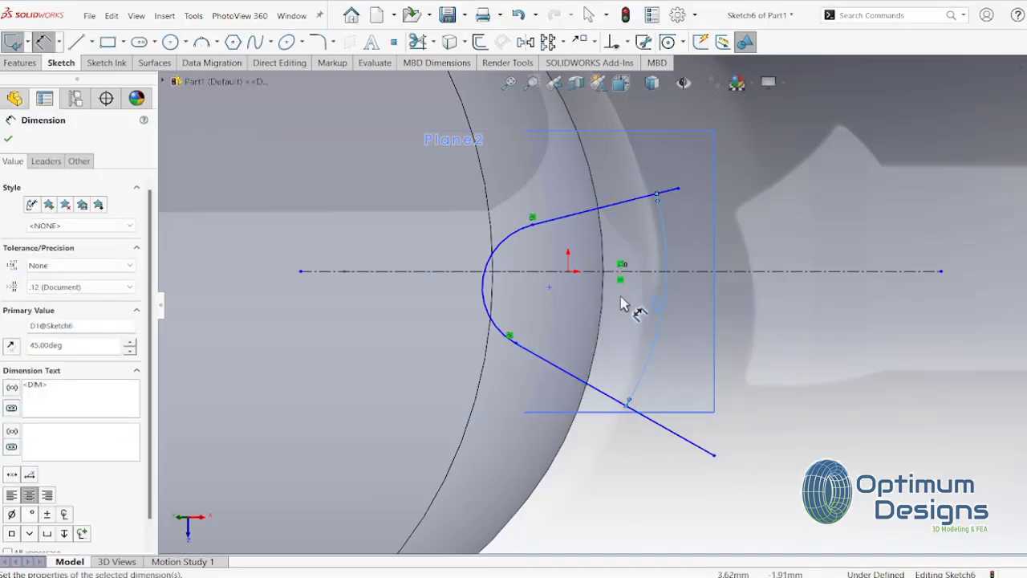
{"action": "left_click", "coordinate": [688, 272]}
{"action": "left_click", "coordinate": [665, 195]}
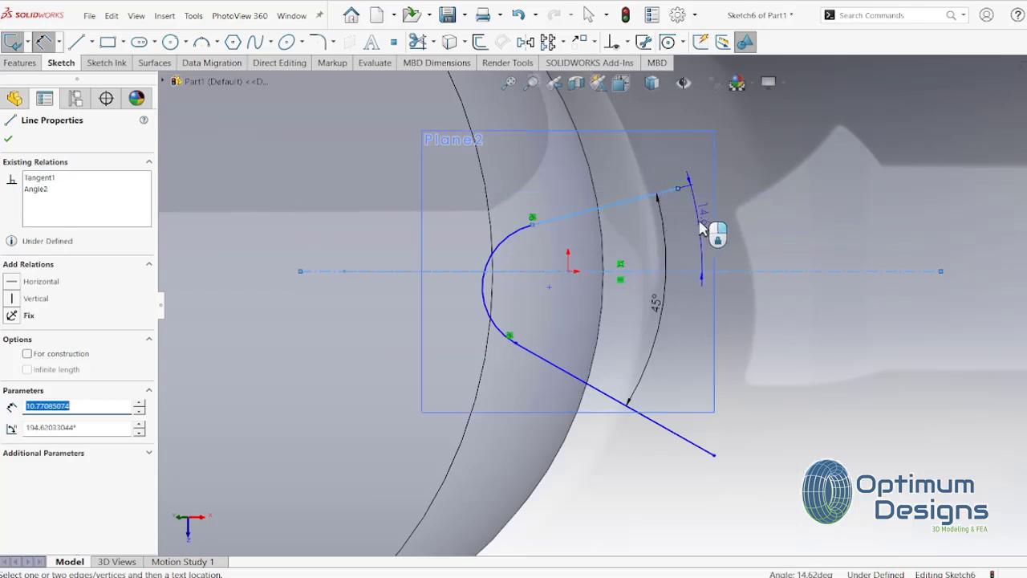
{"action": "left_click", "coordinate": [749, 230]}
{"action": "type", "text": "45/2"}
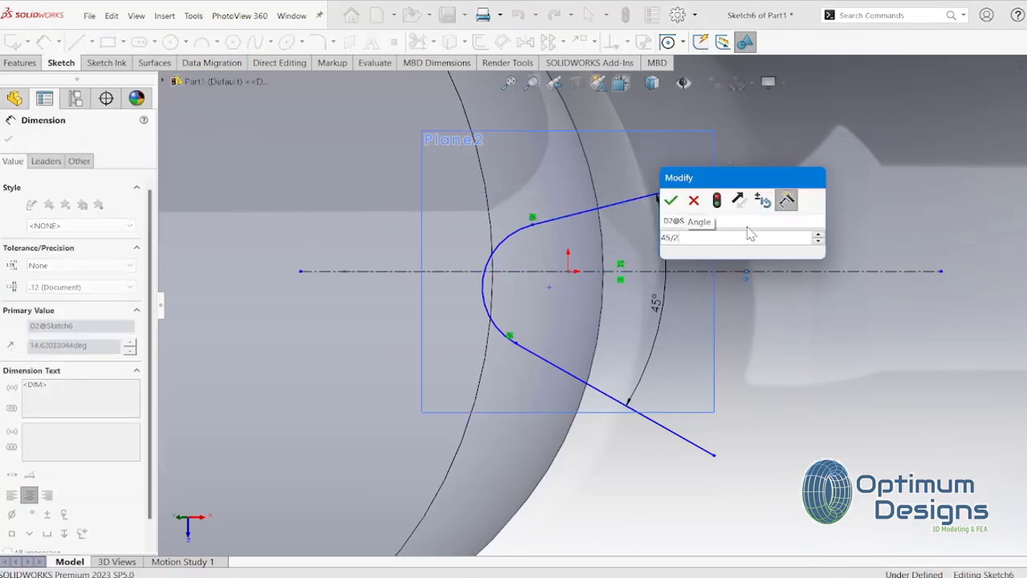
{"action": "key", "text": "Return"}
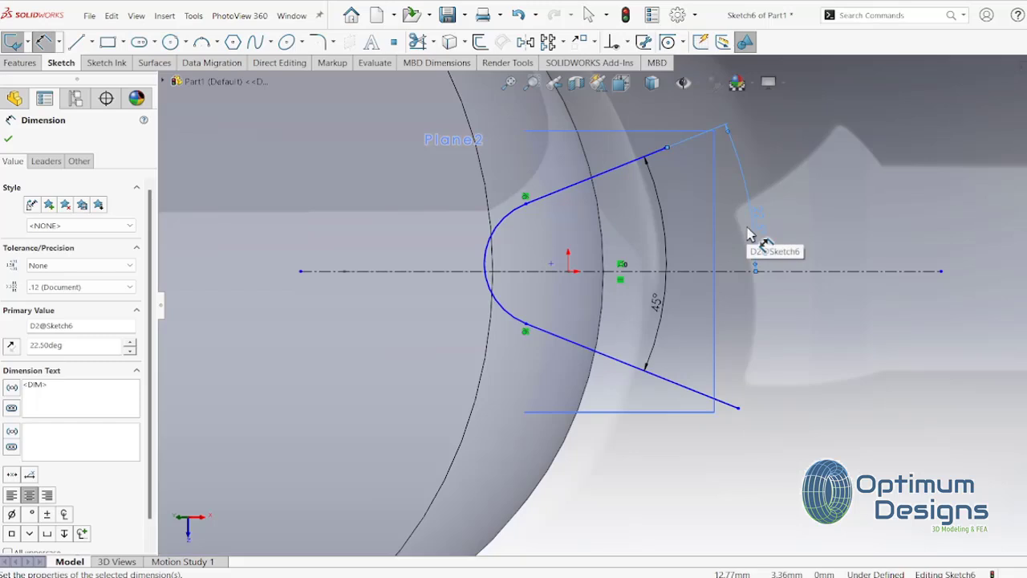
{"action": "left_click", "coordinate": [8, 138]}
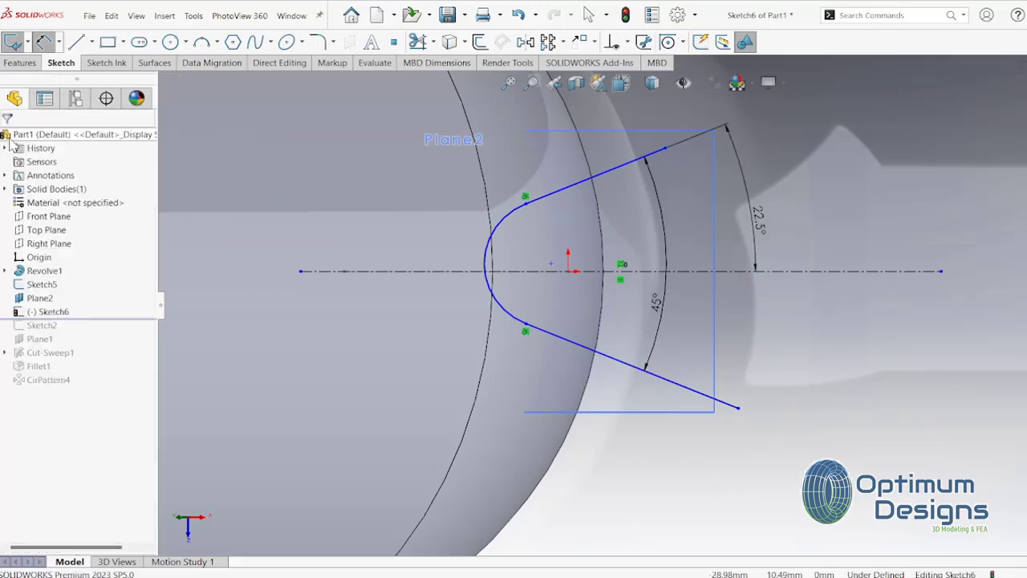
Step: Make the arc centre coincident with the horizontal centerline
{"action": "left_click", "coordinate": [551, 266]}
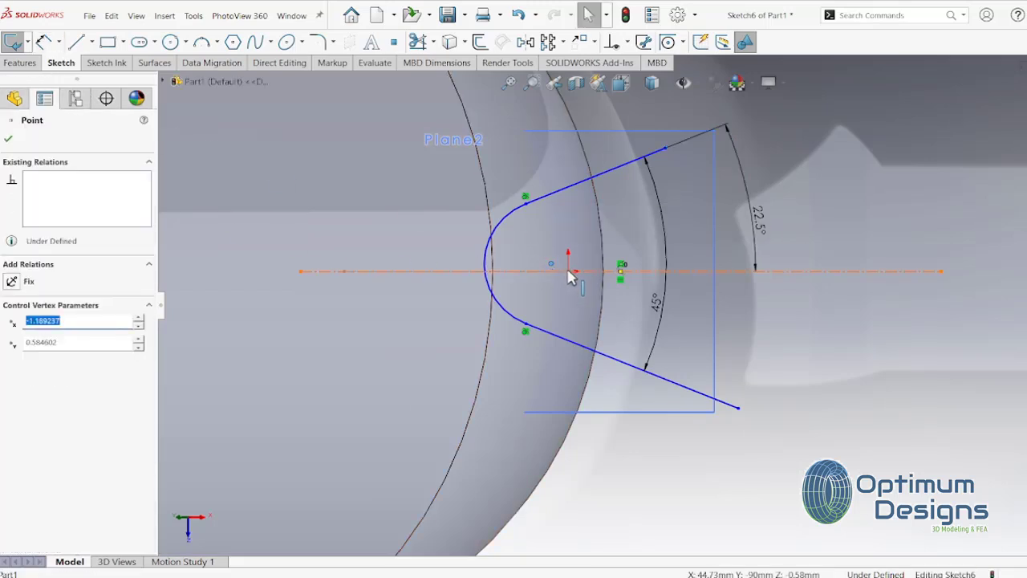
{"action": "left_click", "coordinate": [551, 272], "text": "ctrl"}
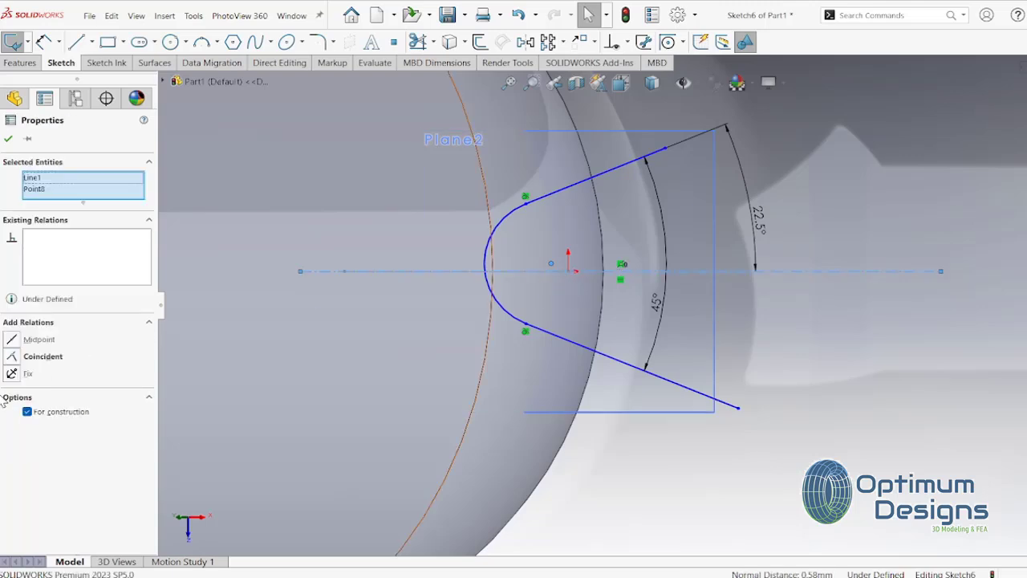
{"action": "left_click", "coordinate": [14, 357]}
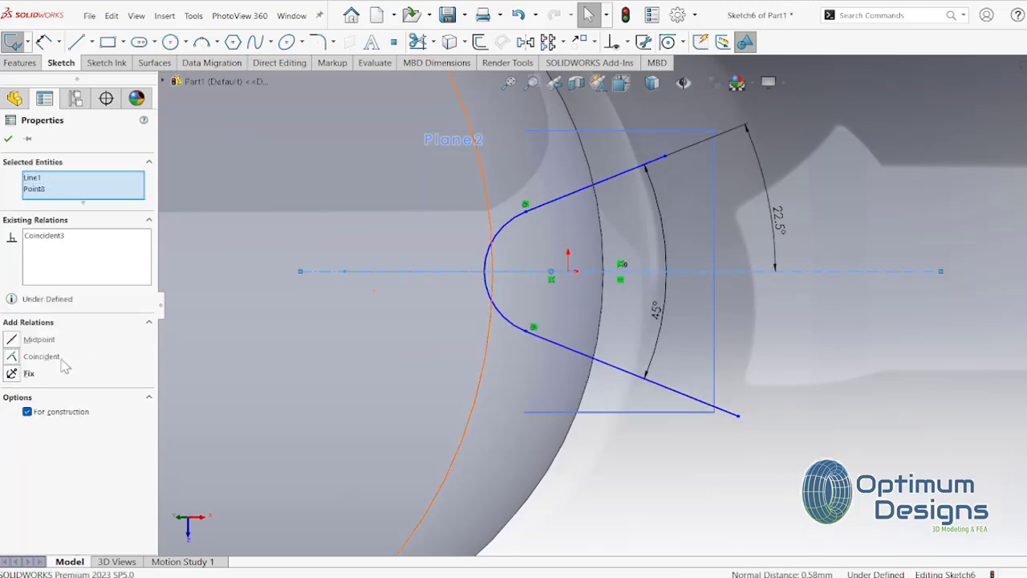
{"action": "left_click", "coordinate": [92, 42]}
{"action": "left_click", "coordinate": [102, 73]}
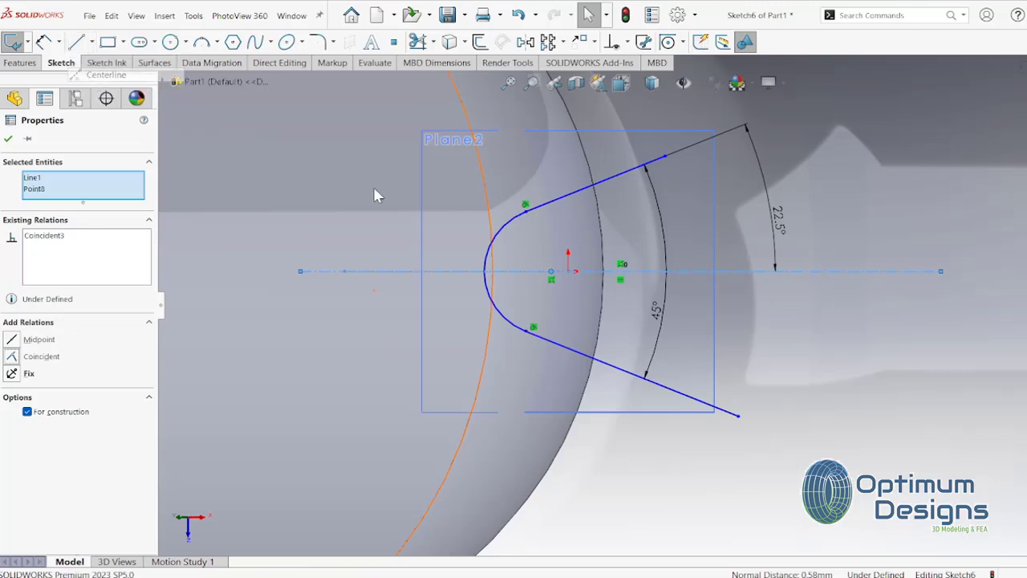
{"action": "scroll", "coordinate": [588, 279], "scroll_direction": "down", "scroll_amount": 5}
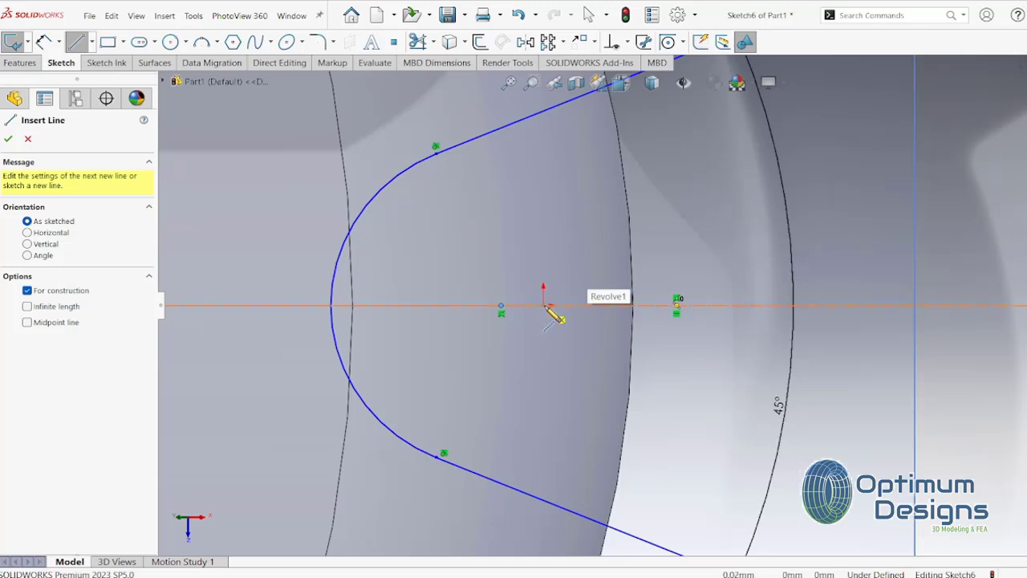
Step: Draw a vertical centerline down from the origin, then delete it
{"action": "left_click_drag", "start_coordinate": [544, 306], "coordinate": [542, 404]}
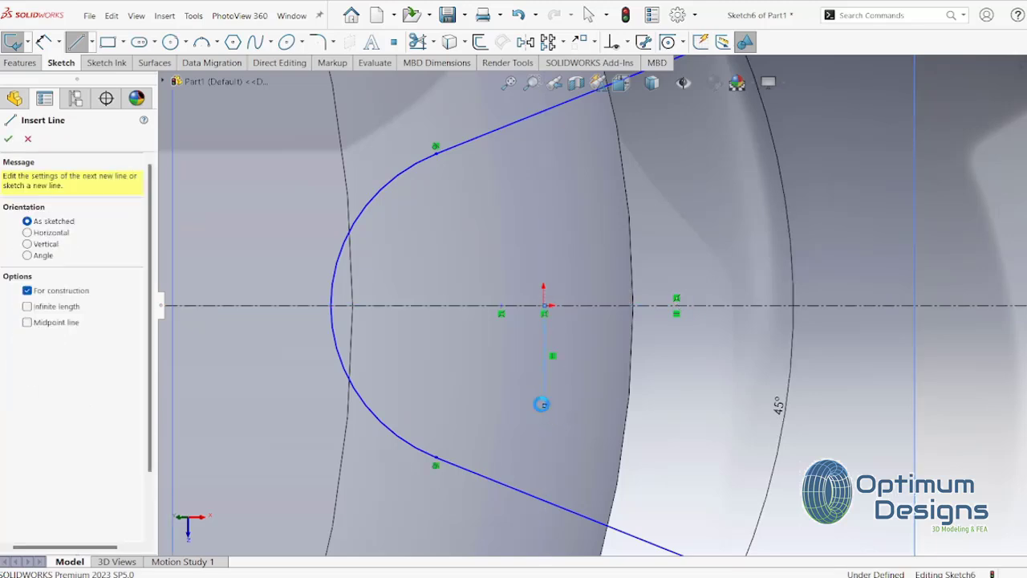
{"action": "key", "text": "Escape"}
{"action": "left_click", "coordinate": [631, 304]}
{"action": "key", "text": "Escape"}
{"action": "scroll", "coordinate": [542, 313], "scroll_direction": "down", "scroll_amount": 3}
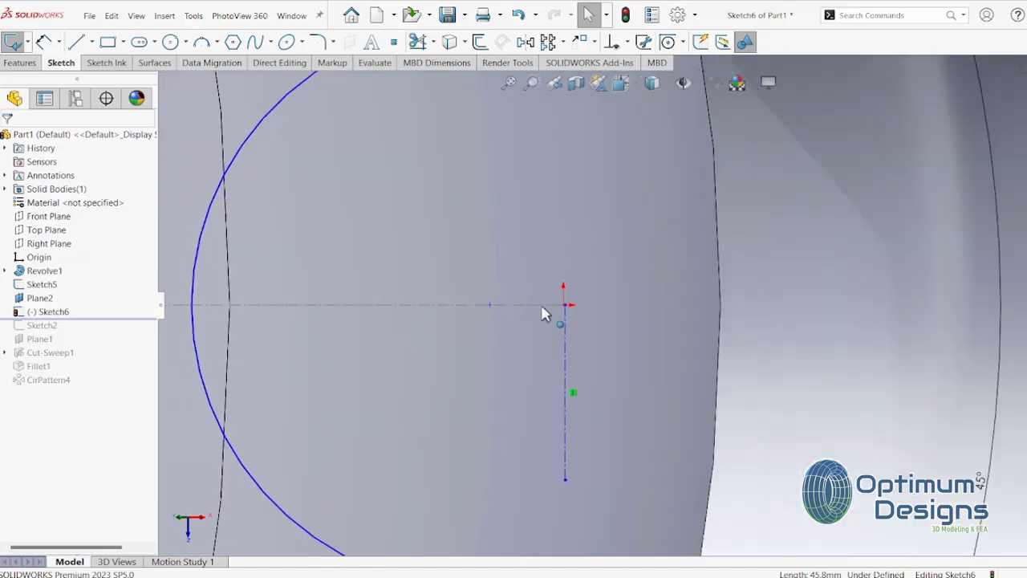
{"action": "scroll", "coordinate": [542, 313], "scroll_direction": "down", "scroll_amount": 5}
{"action": "left_click", "coordinate": [614, 324]}
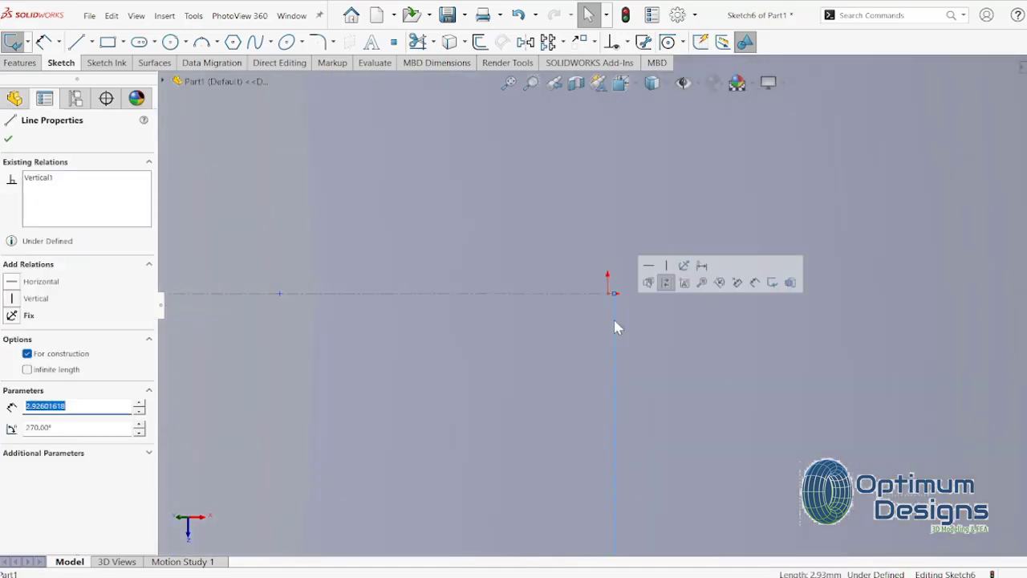
{"action": "key", "text": "Delete"}
Step: Redraw a vertical construction line through the origin
{"action": "left_click", "coordinate": [92, 42]}
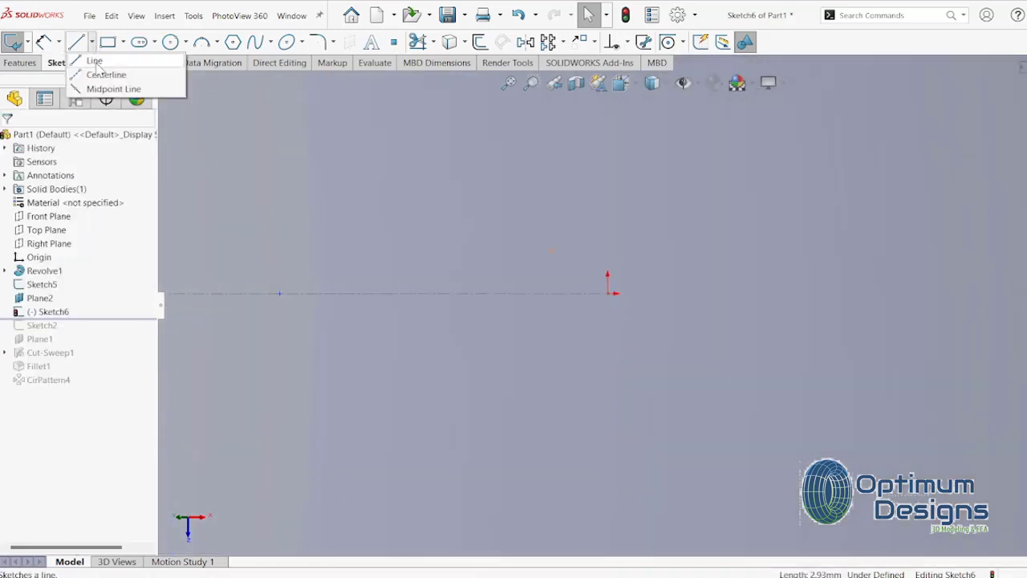
{"action": "left_click", "coordinate": [105, 72]}
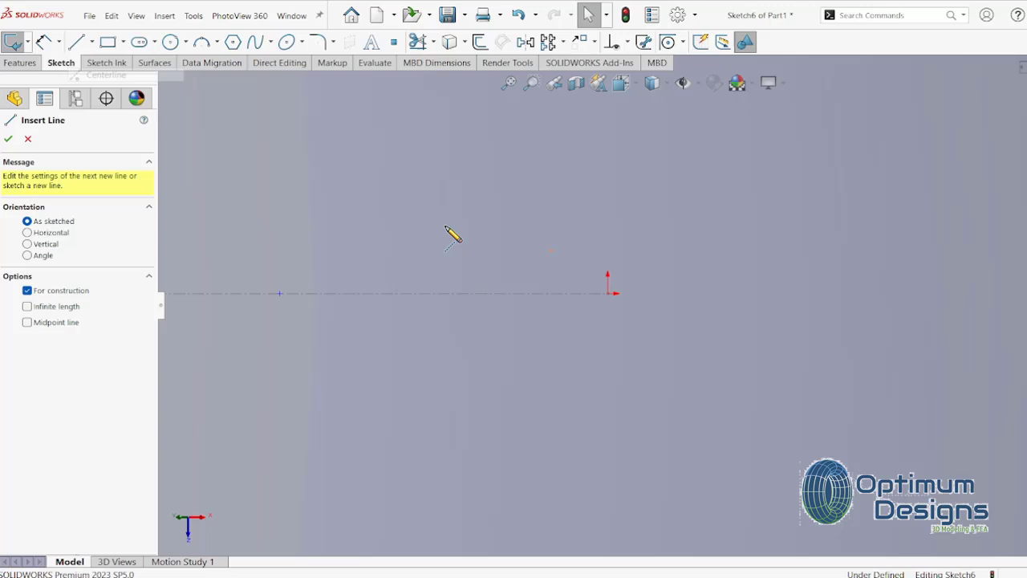
{"action": "left_click", "coordinate": [608, 294]}
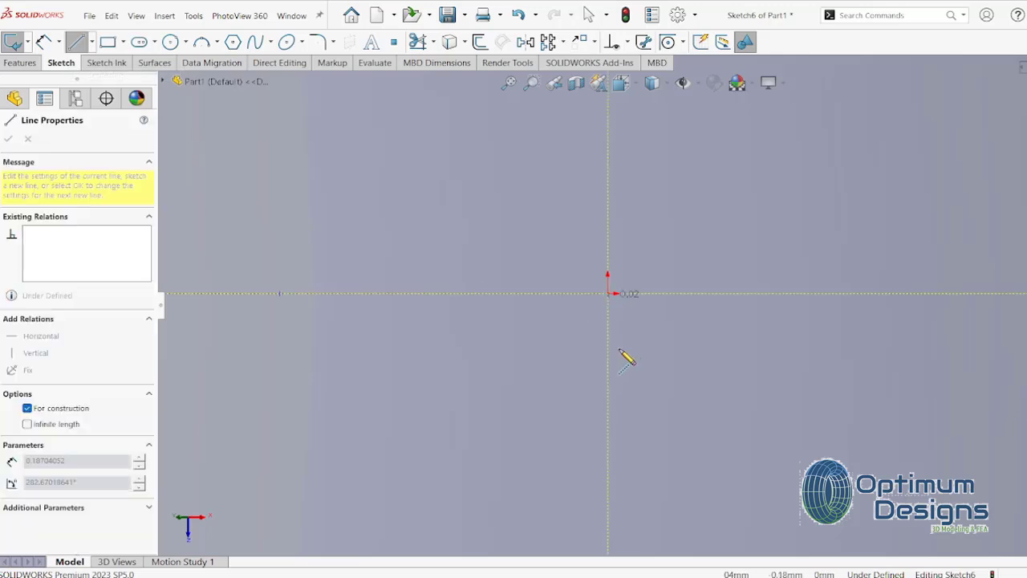
{"action": "left_click", "coordinate": [608, 433]}
{"action": "key", "text": "Escape"}
Step: Trim the vertical construction line at the sloped lines
{"action": "scroll", "coordinate": [671, 374], "scroll_direction": "up", "scroll_amount": 5}
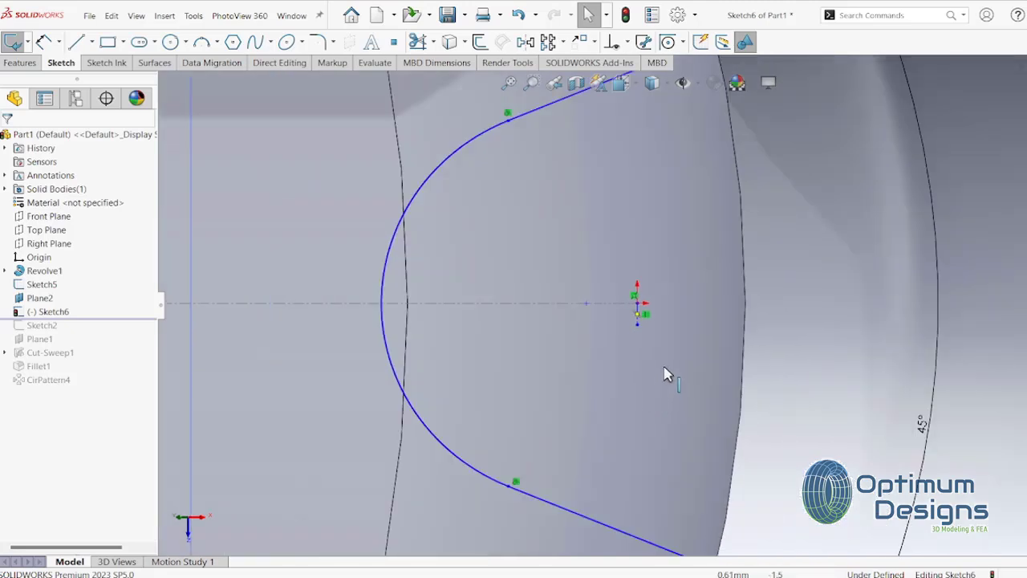
{"action": "scroll", "coordinate": [664, 373], "scroll_direction": "up", "scroll_amount": 3}
{"action": "left_click", "coordinate": [433, 42]}
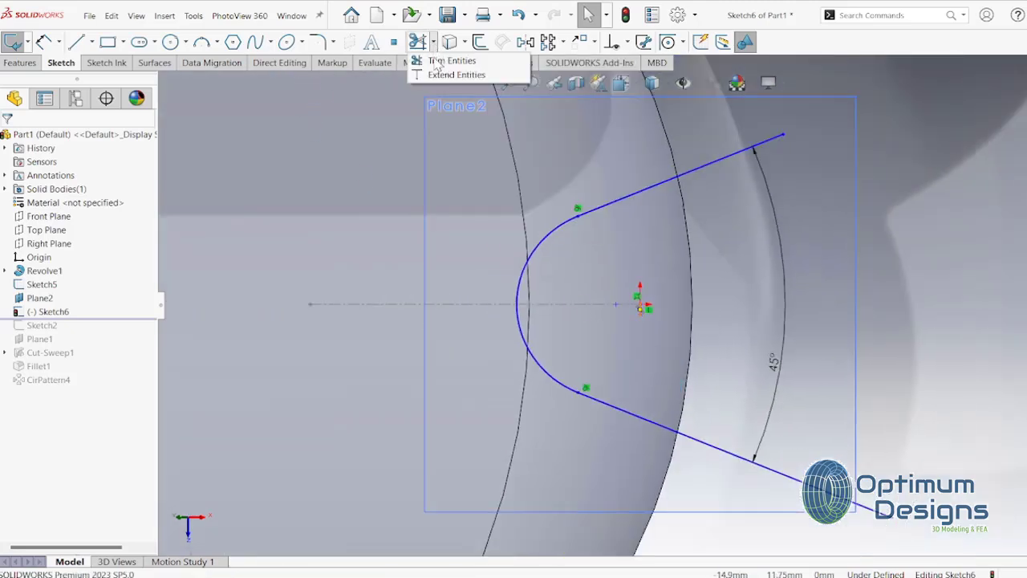
{"action": "left_click", "coordinate": [458, 62]}
{"action": "left_click", "coordinate": [642, 315]}
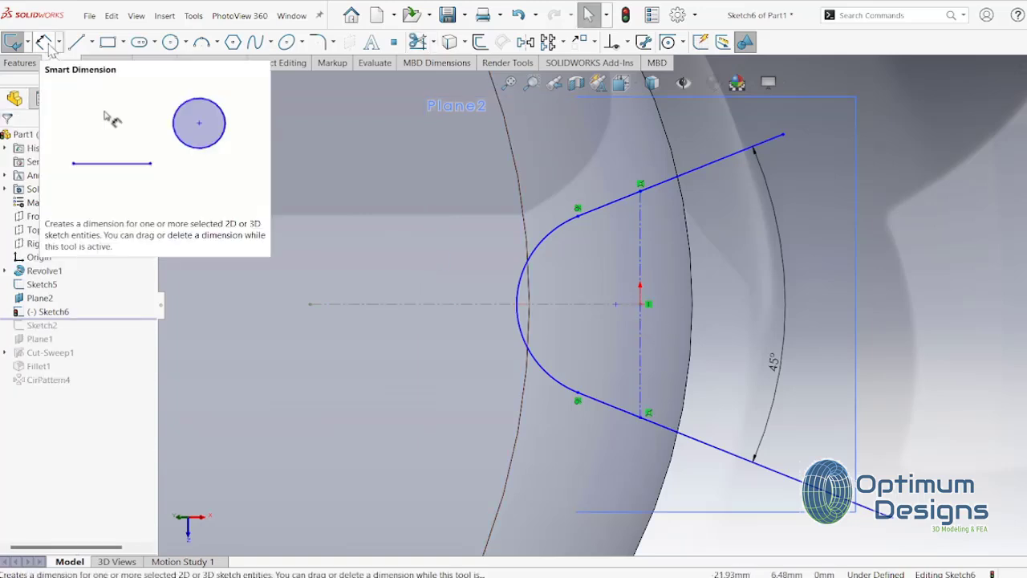
Step: Dimension the arc centre 2.8 mm from the vertical centerline and the arc radius 3.0
{"action": "left_click", "coordinate": [44, 42]}
{"action": "left_click", "coordinate": [615, 304]}
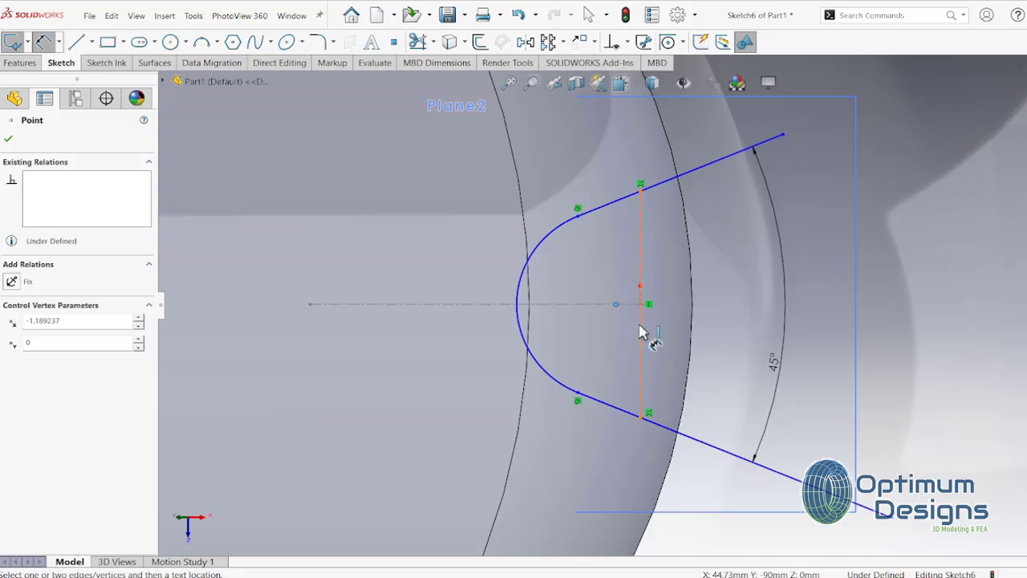
{"action": "left_click", "coordinate": [639, 331]}
{"action": "left_click", "coordinate": [624, 268]}
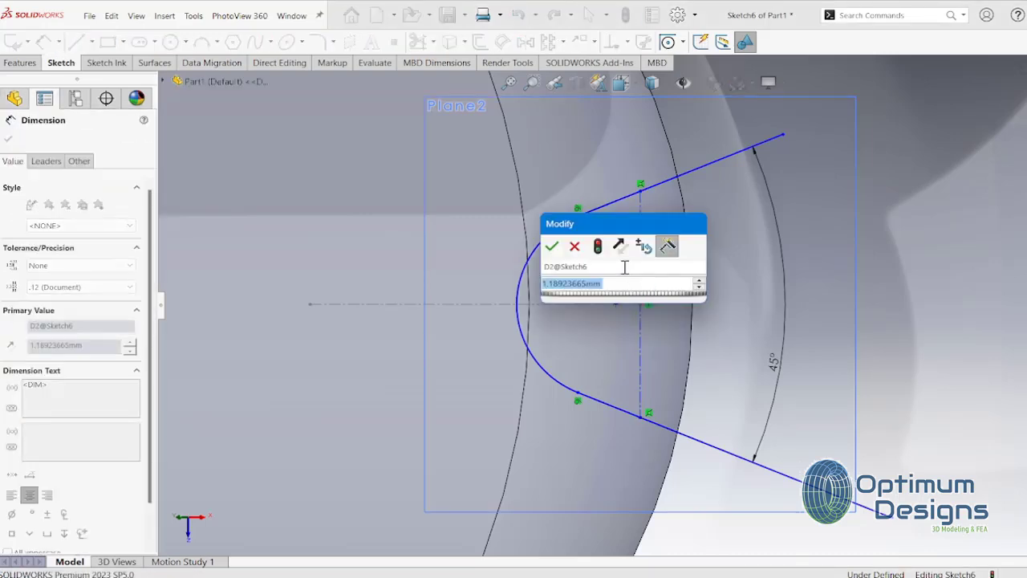
{"action": "type", "text": "2.8"}
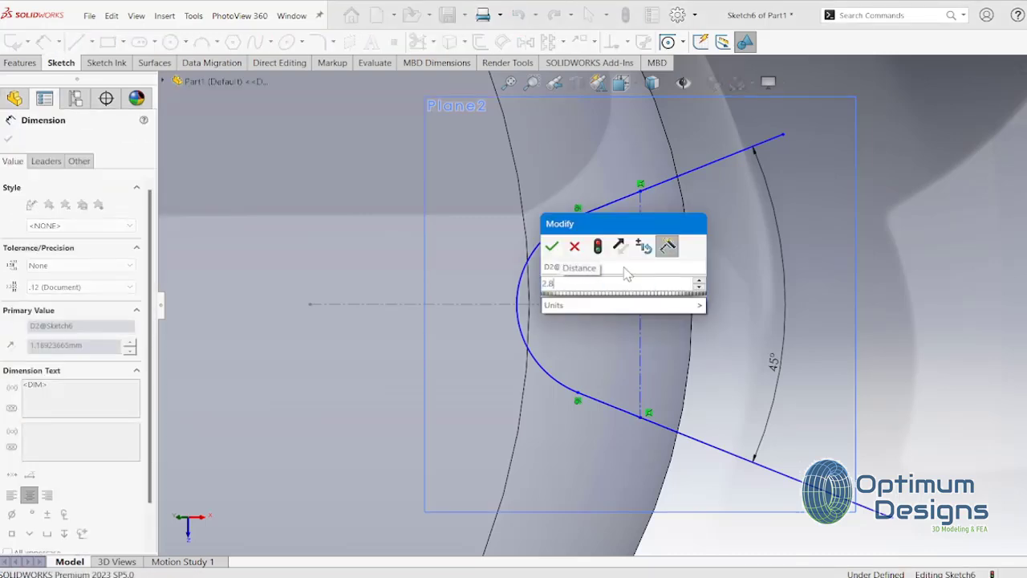
{"action": "key", "text": "Return"}
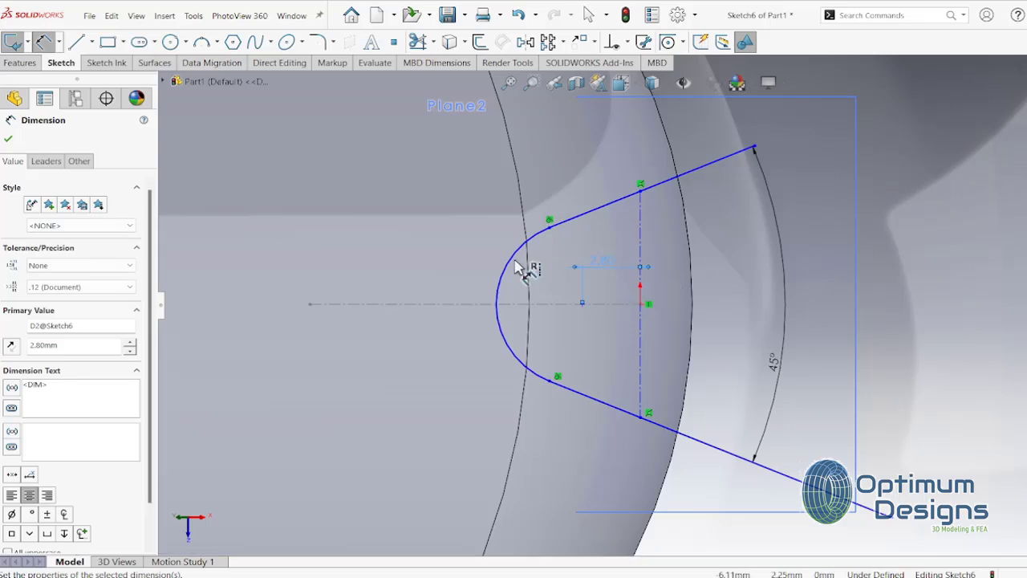
{"action": "left_click", "coordinate": [522, 268]}
{"action": "left_click", "coordinate": [453, 279]}
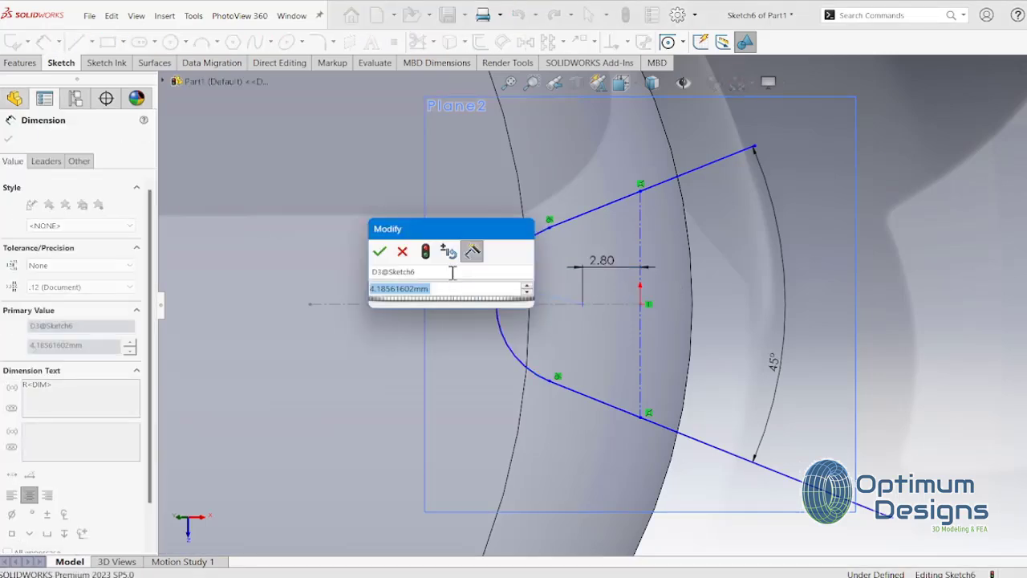
{"action": "type", "text": "3.0"}
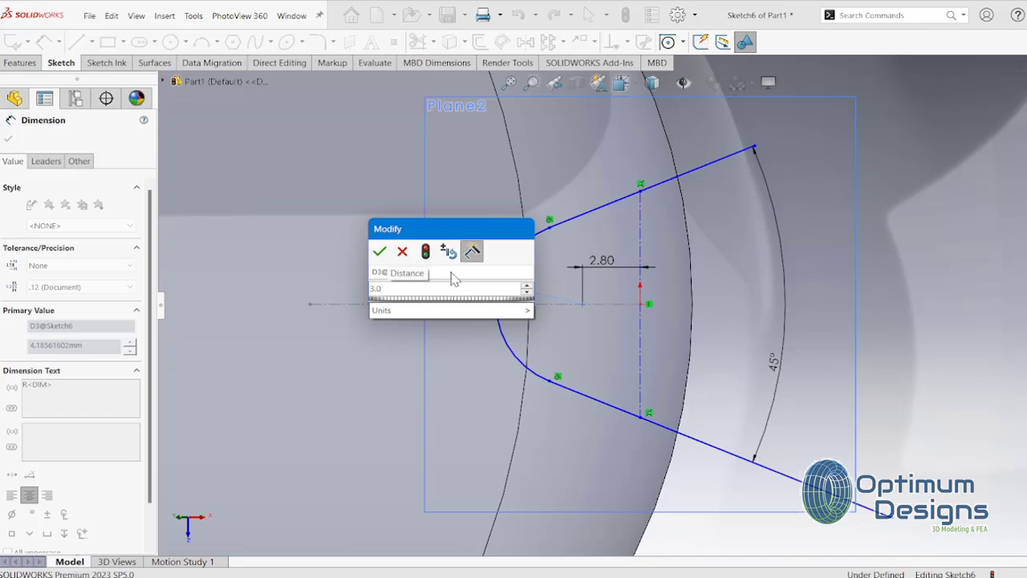
{"action": "left_click", "coordinate": [379, 251]}
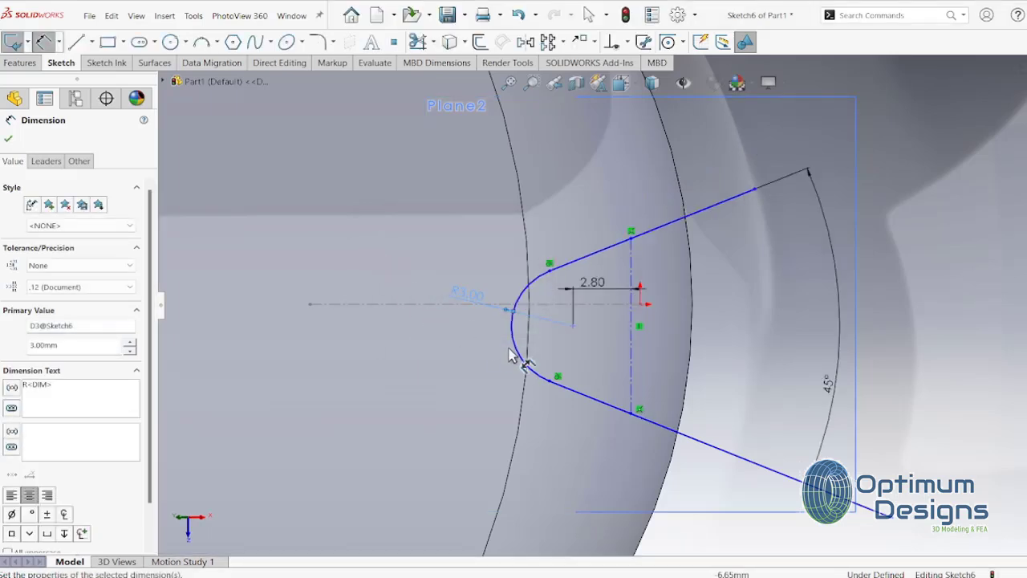
{"action": "left_click", "coordinate": [590, 347]}
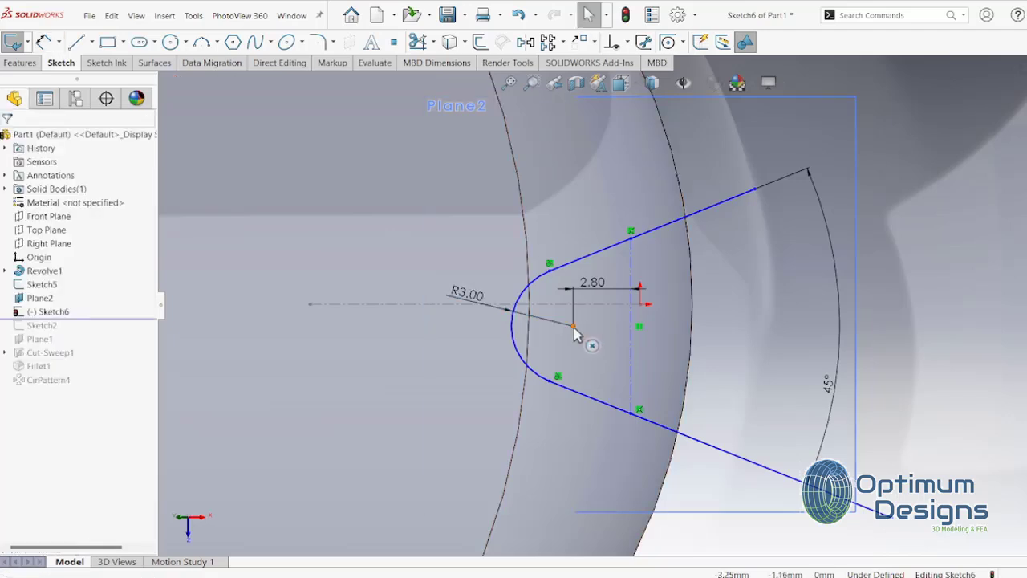
Step: Make the arc centre coincident with the horizontal axis line
{"action": "left_click", "coordinate": [573, 325]}
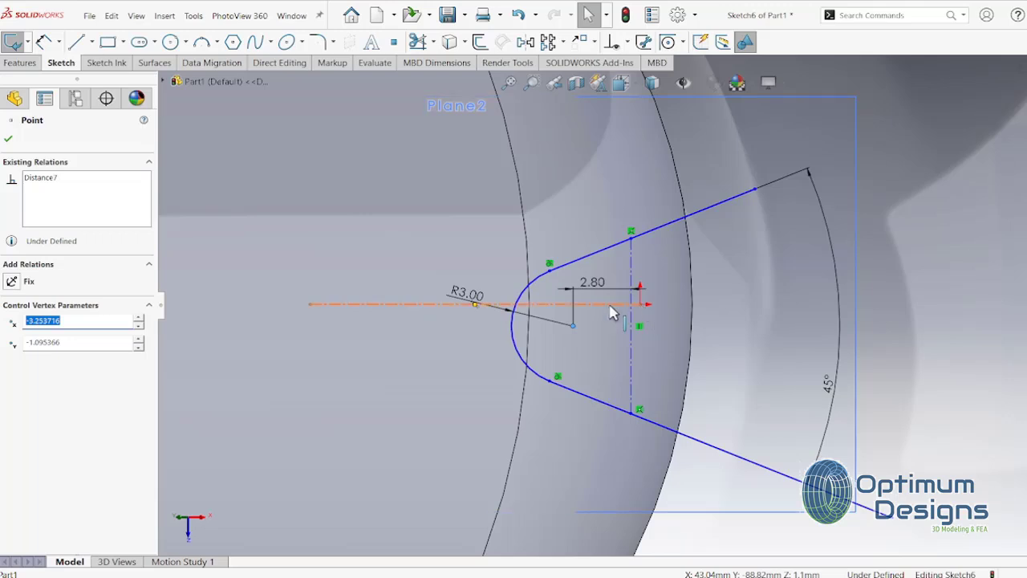
{"action": "left_click", "coordinate": [609, 305], "text": "ctrl"}
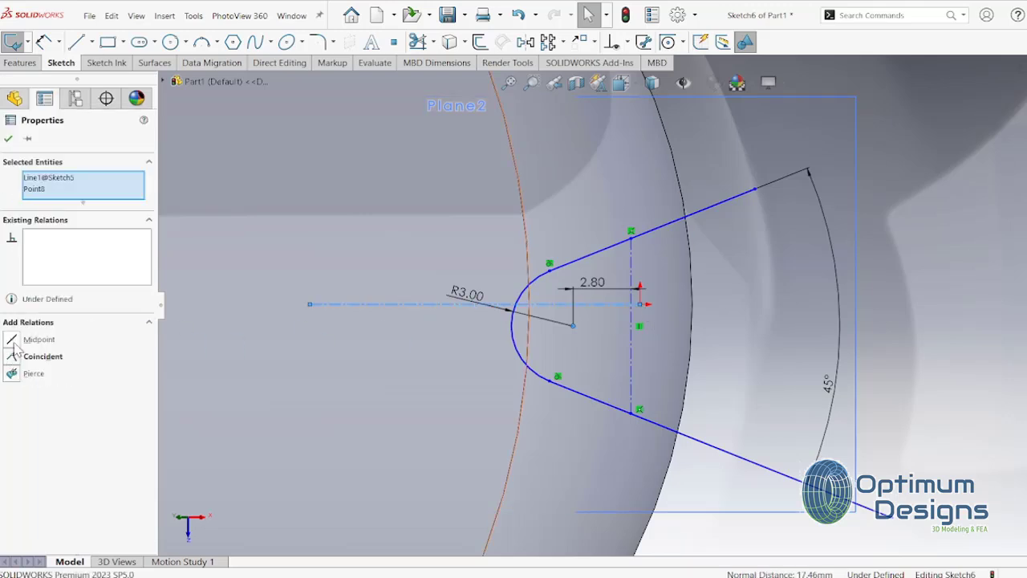
{"action": "left_click", "coordinate": [14, 356]}
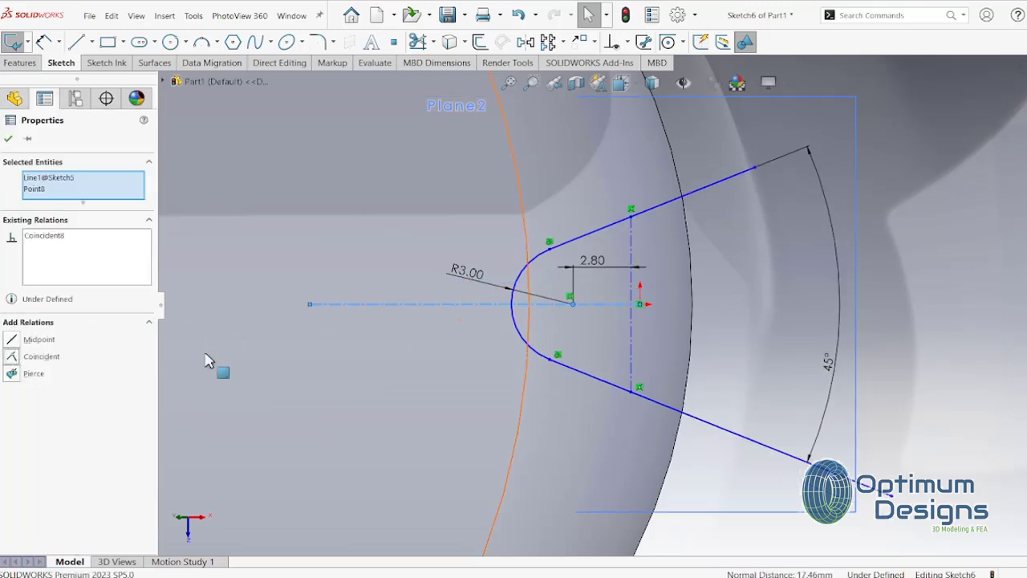
{"action": "left_click", "coordinate": [929, 321]}
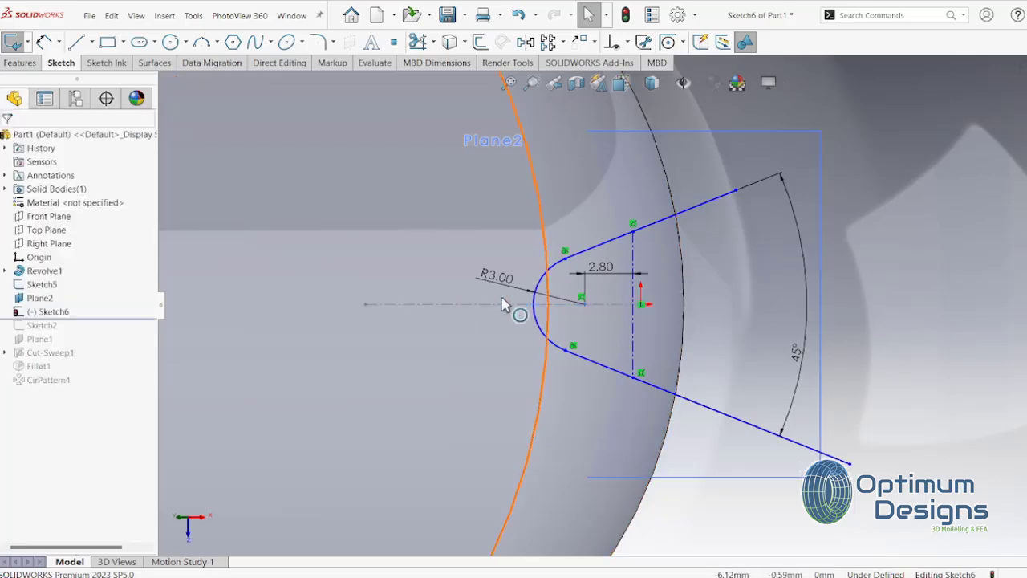
Step: Draw a vertical closing line across the open end and trim its lower tail
{"action": "left_click", "coordinate": [77, 42]}
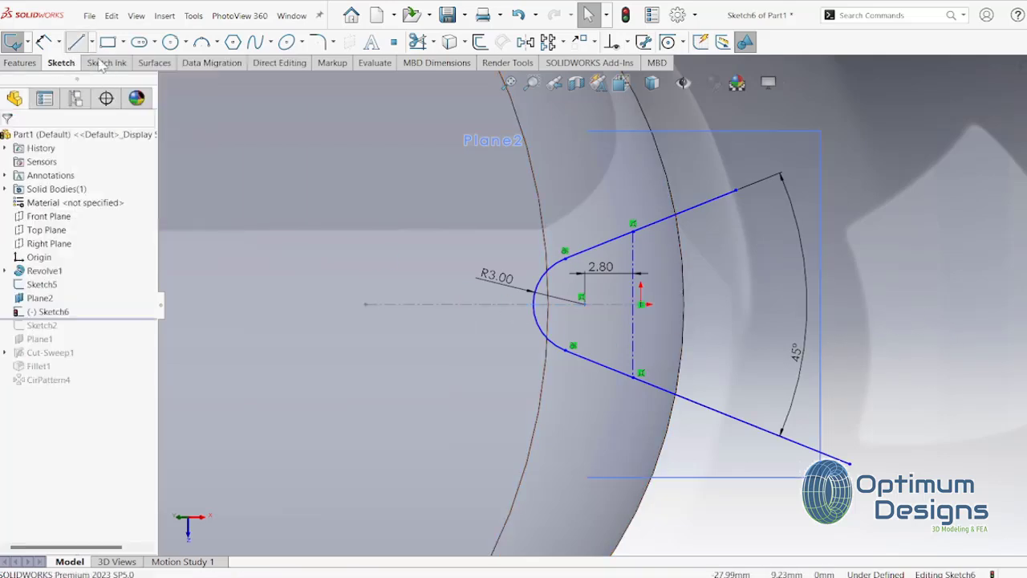
{"action": "left_click", "coordinate": [736, 192]}
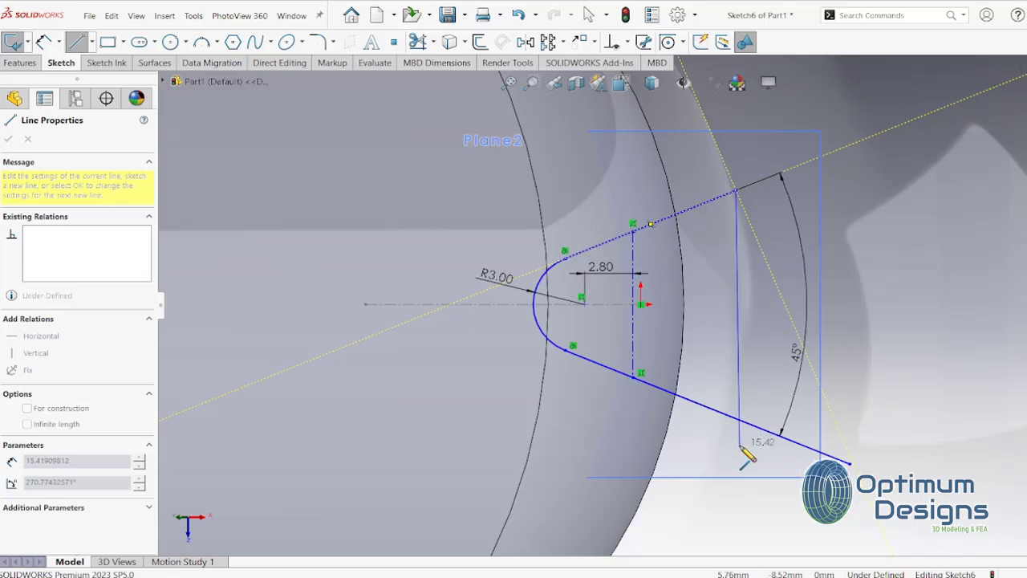
{"action": "left_click", "coordinate": [736, 507]}
{"action": "key", "text": "Escape"}
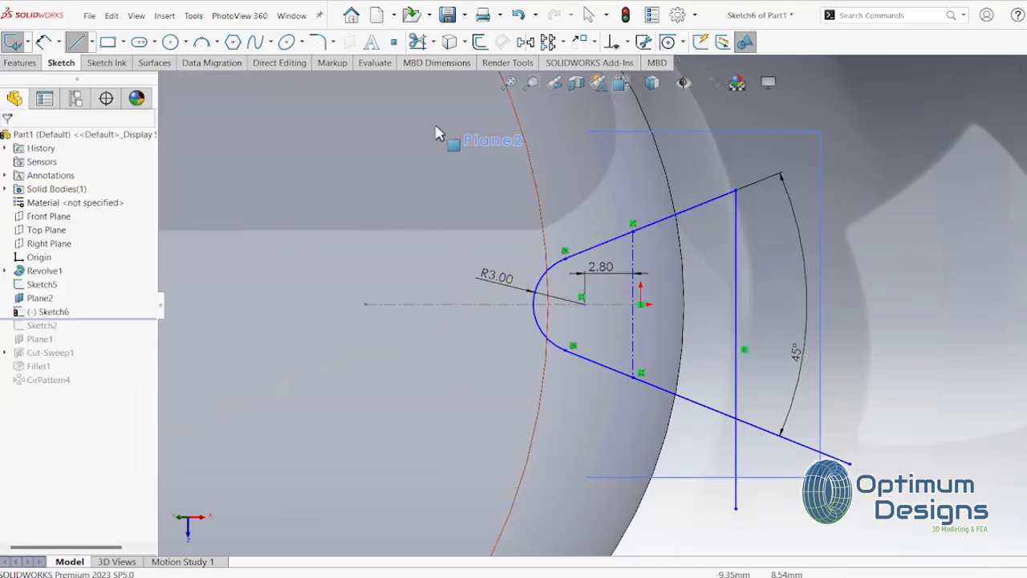
{"action": "left_click", "coordinate": [419, 42]}
{"action": "left_click_drag", "start_coordinate": [705, 453], "coordinate": [750, 455]}
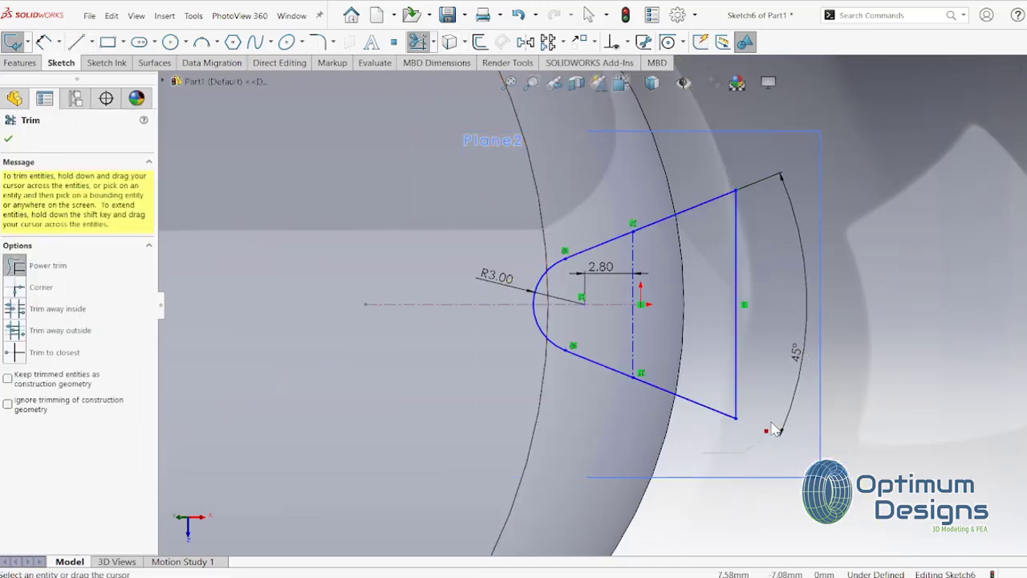
Step: Add a horizontal centerline from the arc past the closing line
{"action": "left_click", "coordinate": [92, 42]}
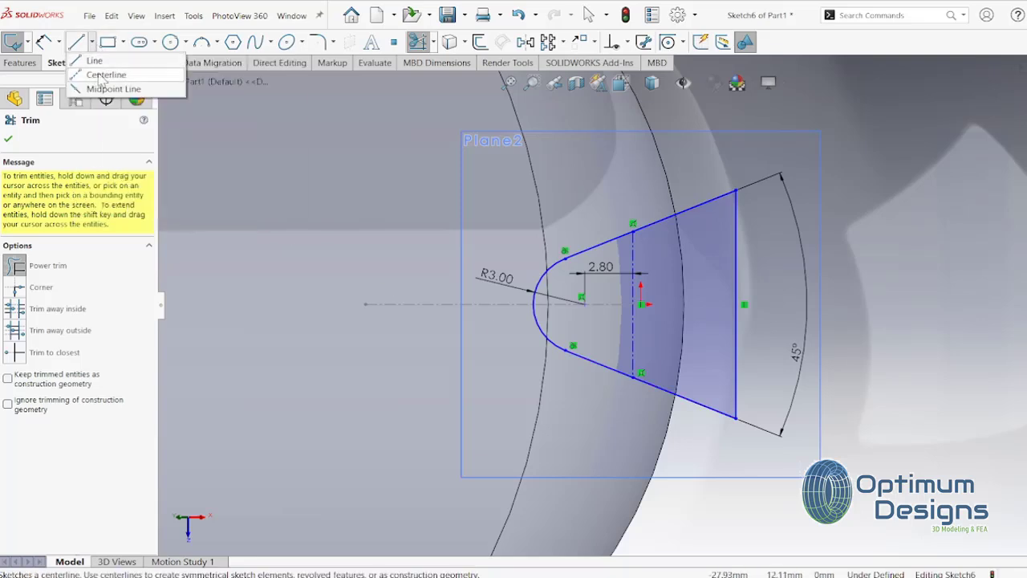
{"action": "left_click", "coordinate": [102, 74]}
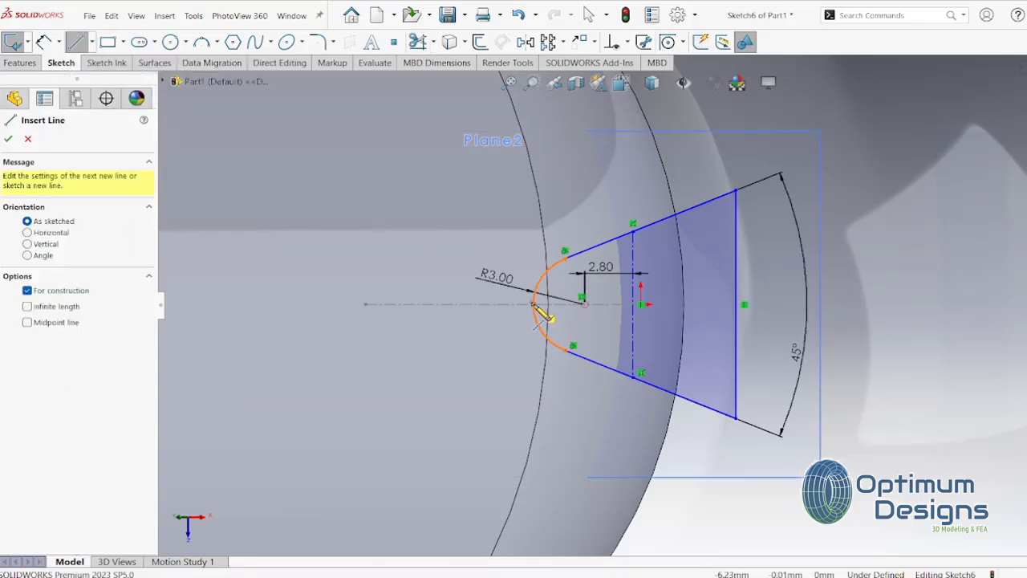
{"action": "left_click", "coordinate": [534, 305]}
{"action": "left_click", "coordinate": [920, 304]}
{"action": "key", "text": "Escape"}
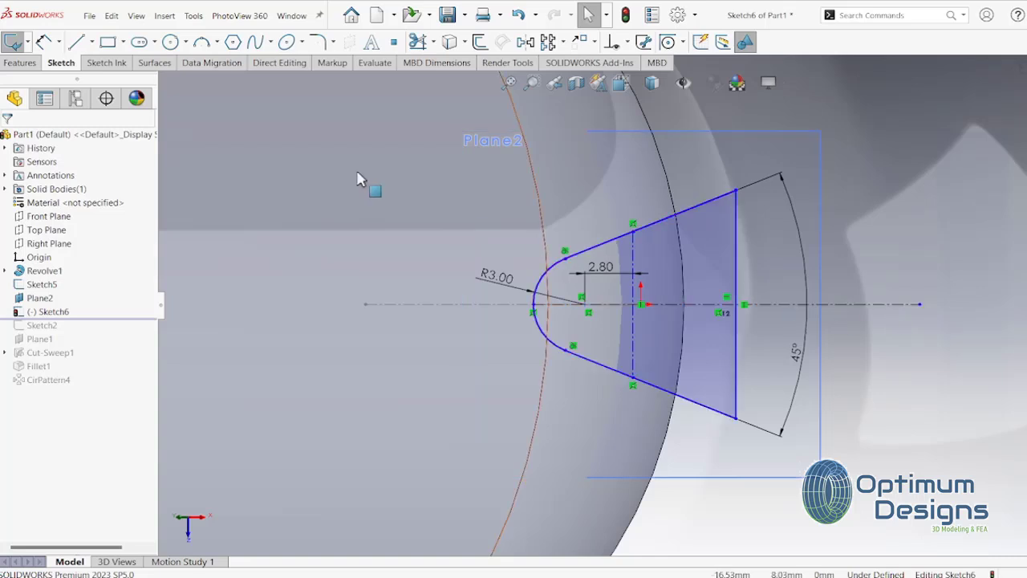
Step: Dimension the closing line 23.5 mm from the arc centre
{"action": "left_click", "coordinate": [44, 42]}
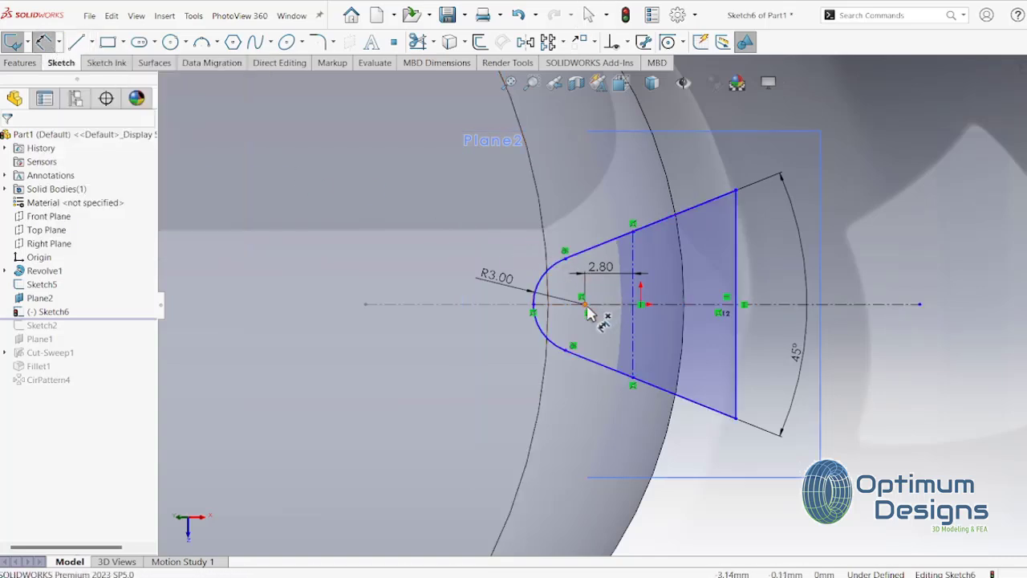
{"action": "left_click", "coordinate": [584, 305]}
{"action": "left_click", "coordinate": [741, 346]}
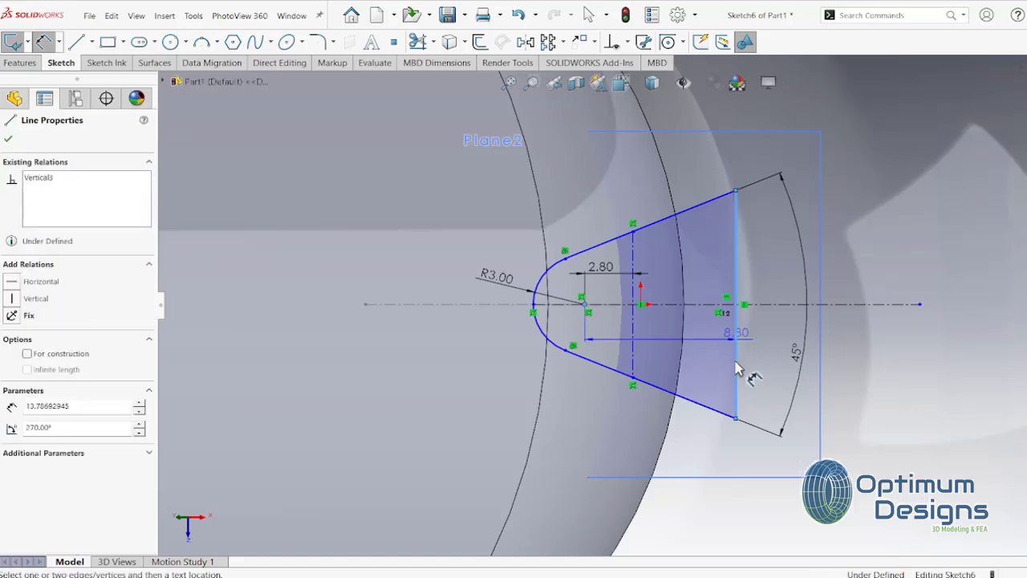
{"action": "left_click", "coordinate": [678, 510]}
{"action": "type", "text": "20"}
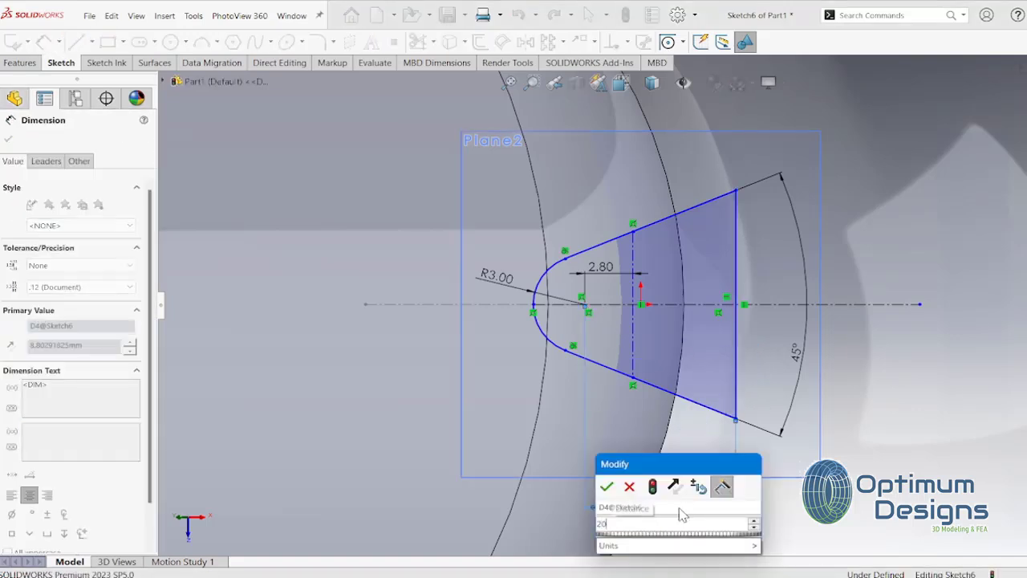
{"action": "type", "text": "."}
{"action": "key", "text": "BackSpace"}
{"action": "key", "text": "BackSpace"}
{"action": "type", "text": ".5"}
{"action": "key", "text": "Return"}
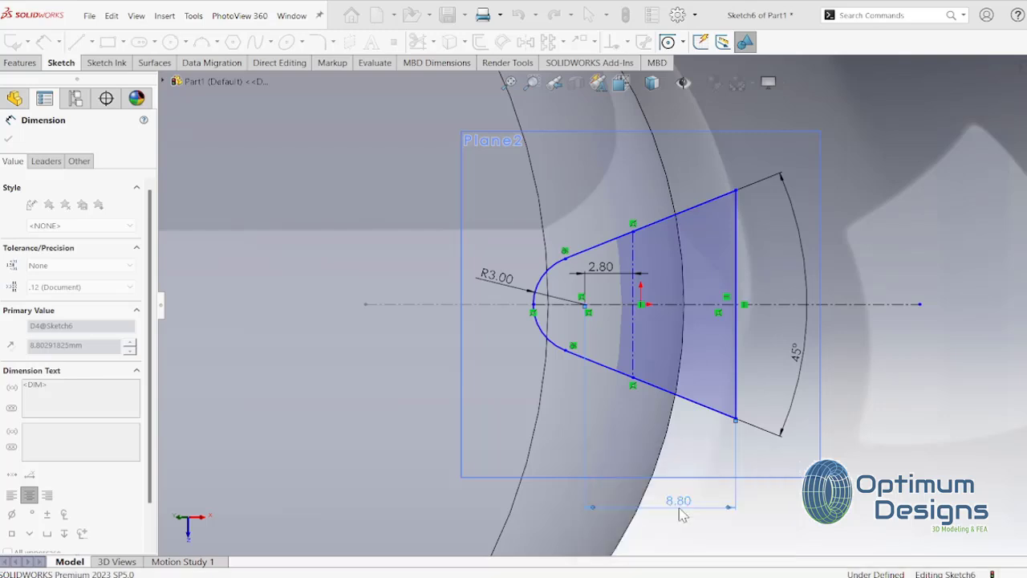
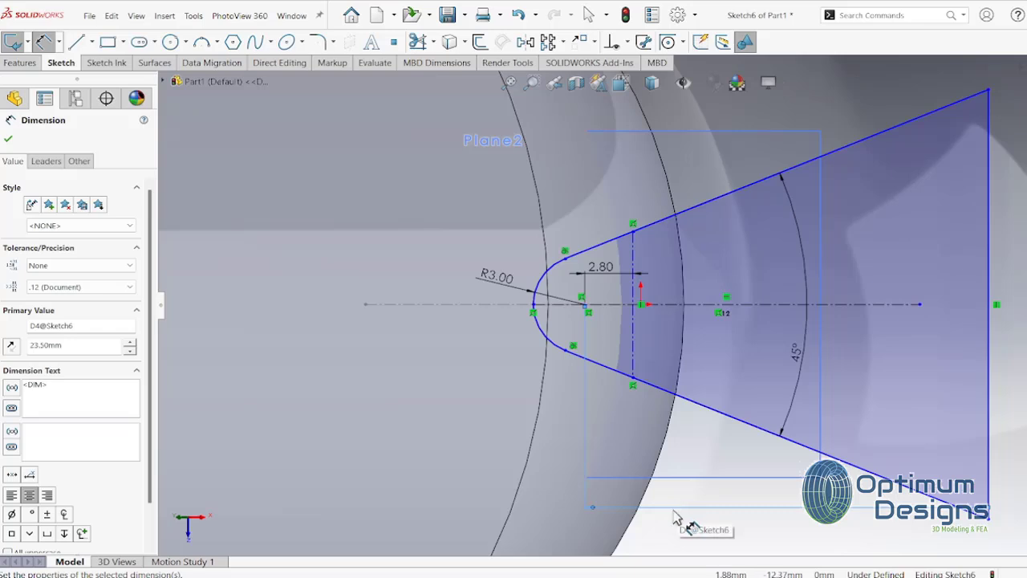
Step: Turn the bottle to the Front view and exit the finished Sketch6 profile
{"action": "scroll", "coordinate": [674, 493], "scroll_direction": "up", "scroll_amount": 5}
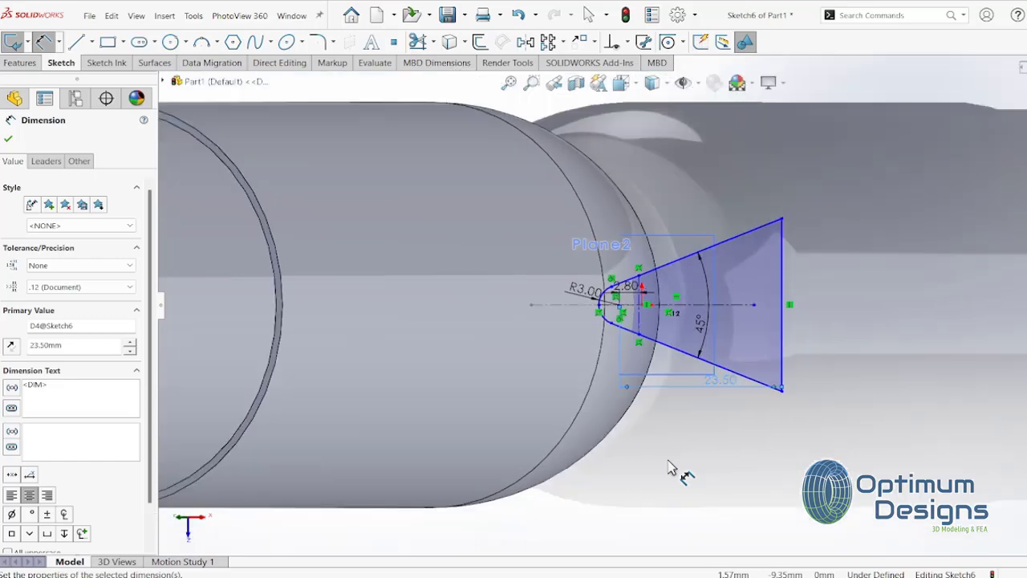
{"action": "mouse_move", "coordinate": [676, 477]}
{"action": "middle_mouse_down"}
{"action": "mouse_move", "coordinate": [720, 293]}
{"action": "mouse_move", "coordinate": [711, 257]}
{"action": "mouse_move", "coordinate": [679, 356]}
{"action": "mouse_move", "coordinate": [659, 332]}
{"action": "mouse_move", "coordinate": [687, 339]}
{"action": "mouse_move", "coordinate": [665, 360]}
{"action": "mouse_move", "coordinate": [665, 248]}
{"action": "mouse_move", "coordinate": [678, 385]}
{"action": "middle_mouse_up"}
{"action": "key", "text": "space"}
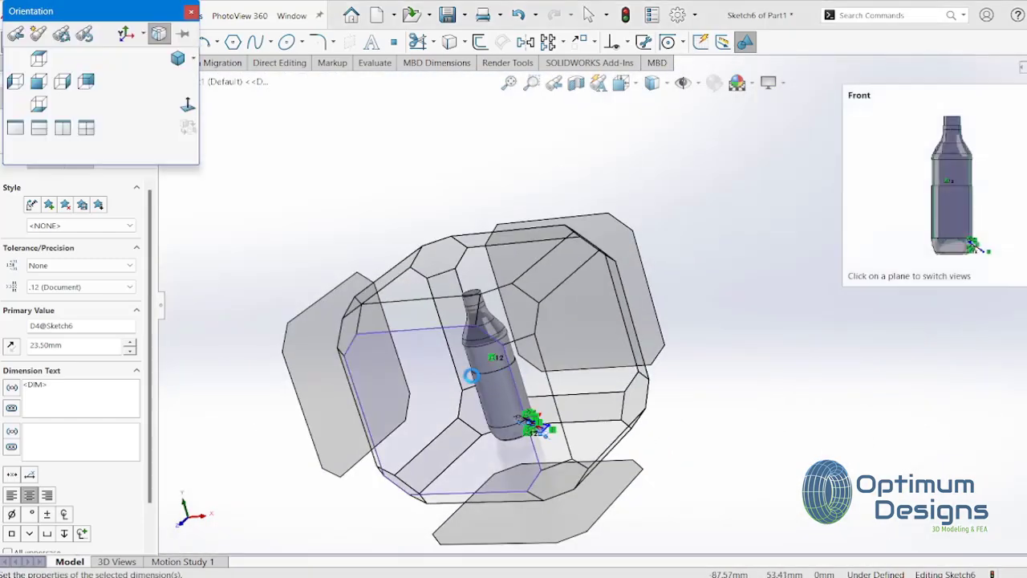
{"action": "left_click", "coordinate": [607, 390]}
{"action": "key", "text": "Escape"}
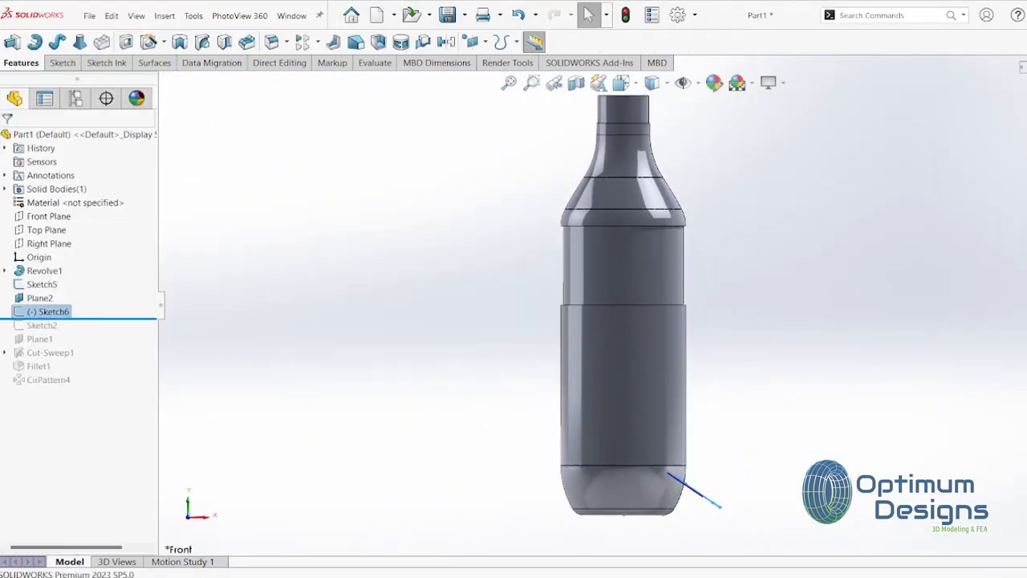
Step: Start a sketch on the Front Plane and draw a centerpoint arc inside the bottle
{"action": "left_click", "coordinate": [49, 216]}
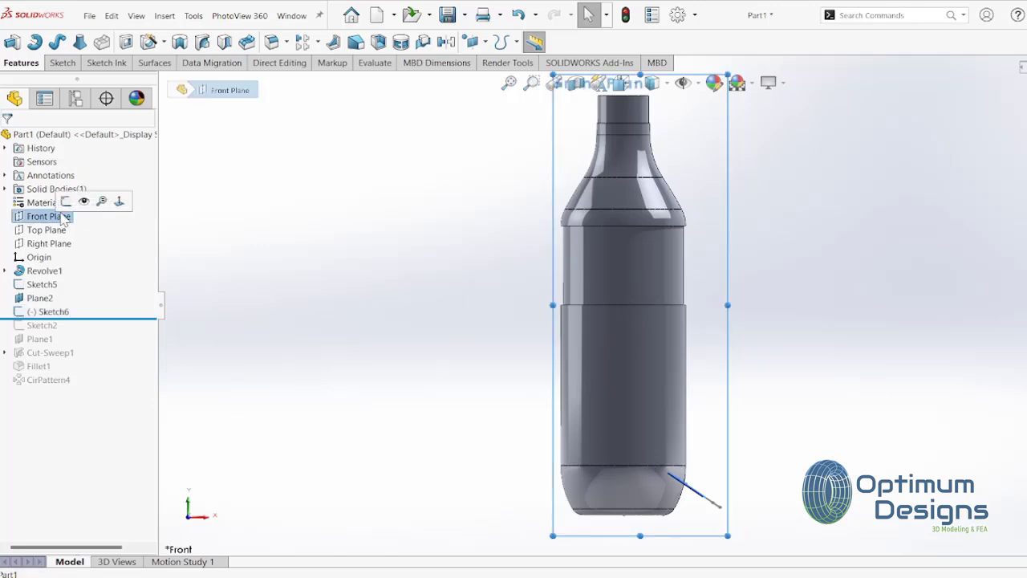
{"action": "left_click", "coordinate": [80, 199]}
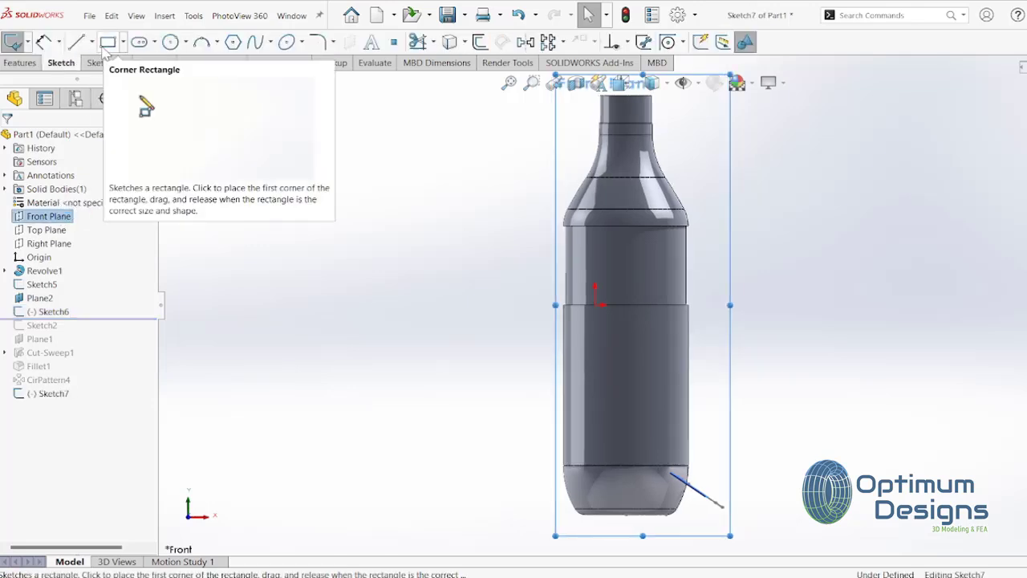
{"action": "left_click", "coordinate": [201, 41]}
{"action": "scroll", "coordinate": [614, 513], "scroll_direction": "down", "scroll_amount": 2}
{"action": "scroll", "coordinate": [698, 481], "scroll_direction": "down", "scroll_amount": 3}
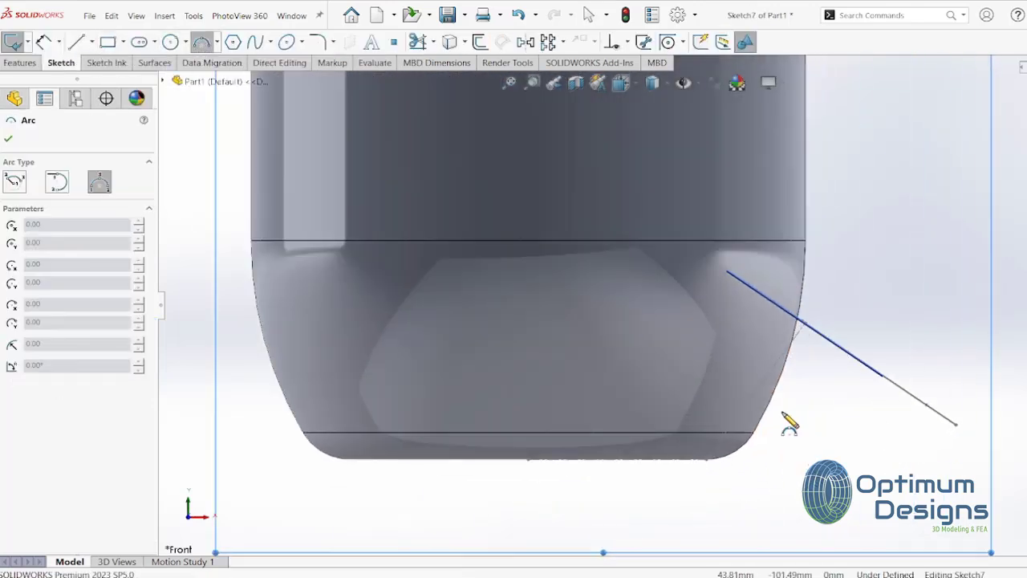
{"action": "left_click", "coordinate": [699, 303]}
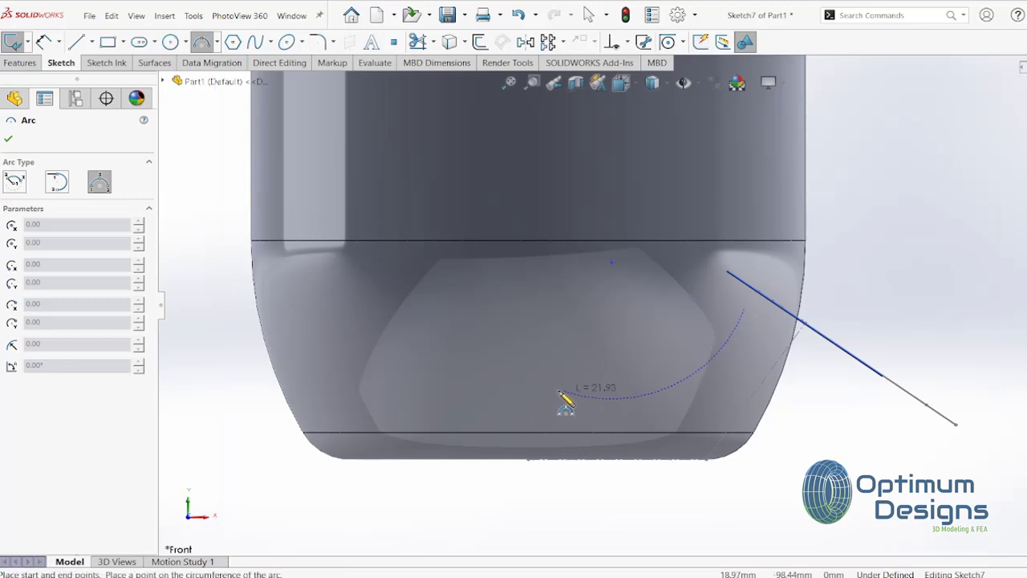
{"action": "left_click", "coordinate": [490, 400]}
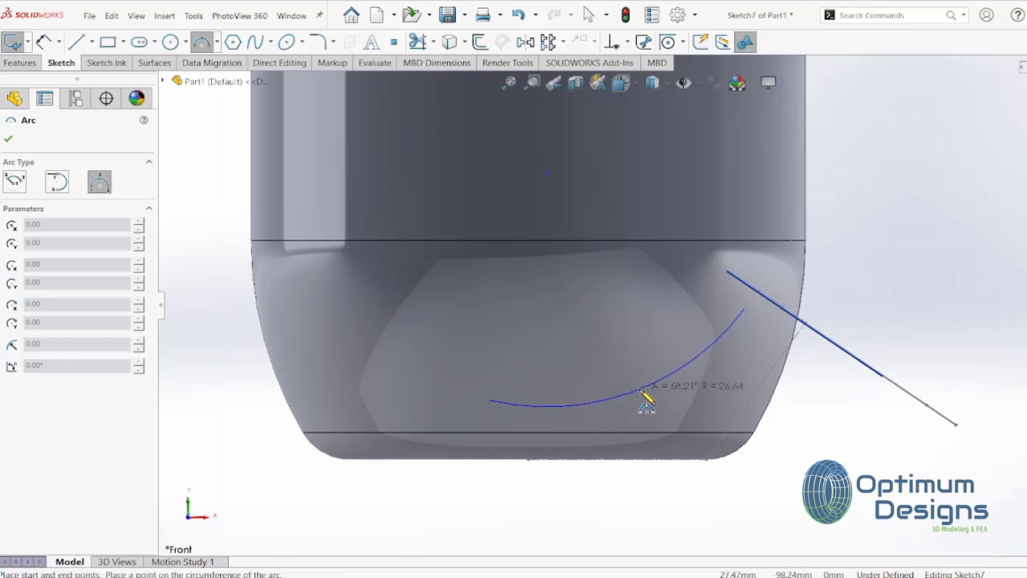
{"action": "left_click", "coordinate": [642, 393]}
{"action": "key", "text": "Escape"}
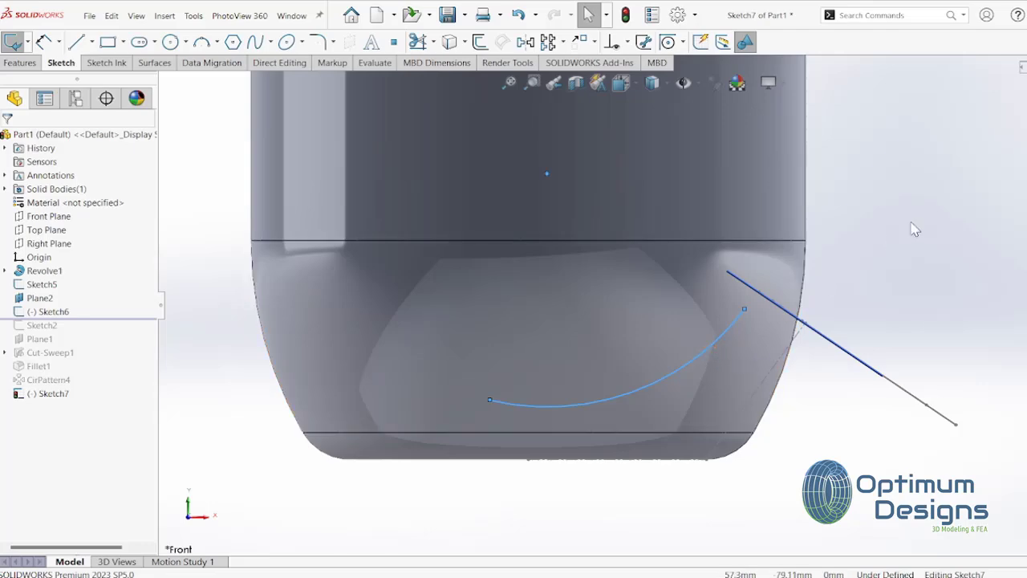
Step: Add a Pierce relation between the arc's upper endpoint and Sketch6's arc
{"action": "middle_click_drag", "start_coordinate": [726, 358], "coordinate": [712, 409]}
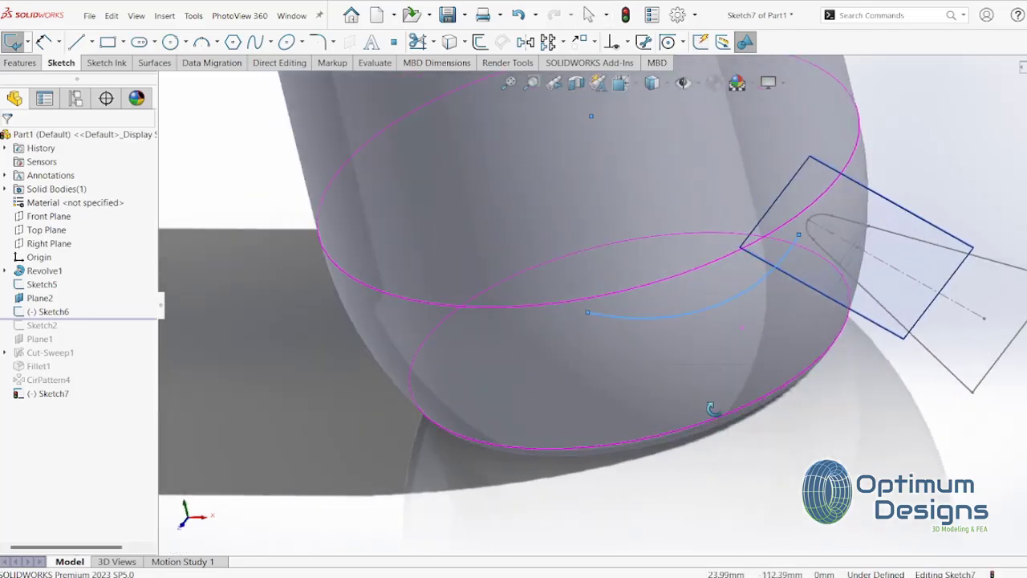
{"action": "left_click", "coordinate": [799, 235]}
{"action": "left_click", "coordinate": [817, 221], "text": "ctrl"}
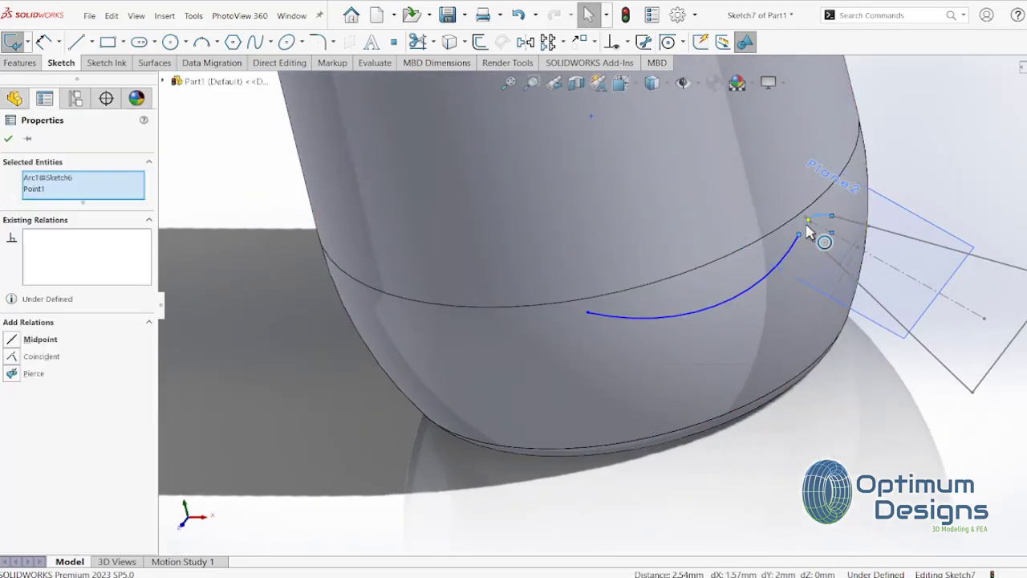
{"action": "left_click", "coordinate": [16, 377]}
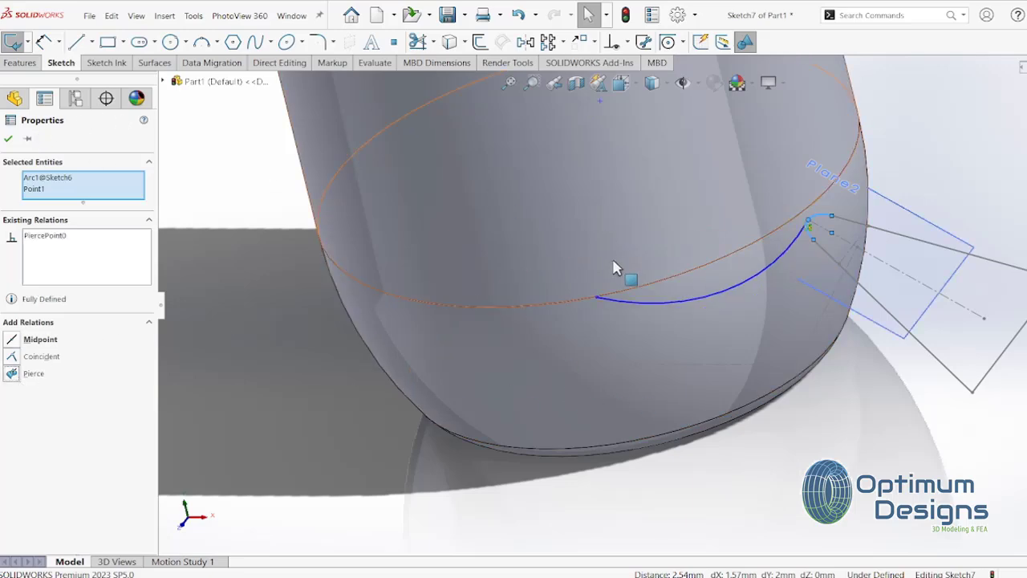
Step: From the front view, make the arc's lower endpoint Vertical to the base centre point
{"action": "key", "text": "space"}
{"action": "left_click", "coordinate": [506, 377]}
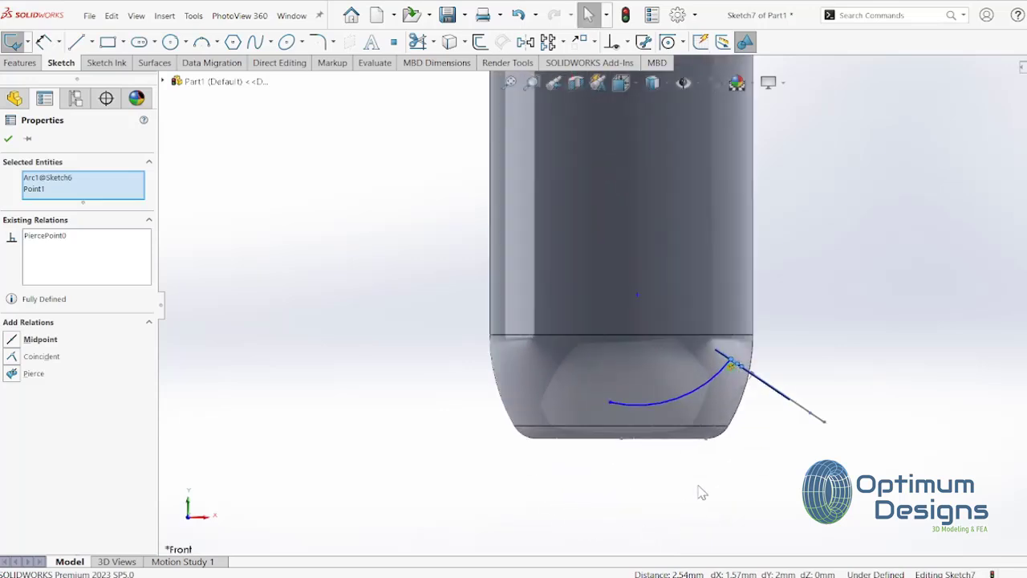
{"action": "scroll", "coordinate": [702, 493], "scroll_direction": "down", "scroll_amount": 3}
{"action": "left_click", "coordinate": [510, 379]}
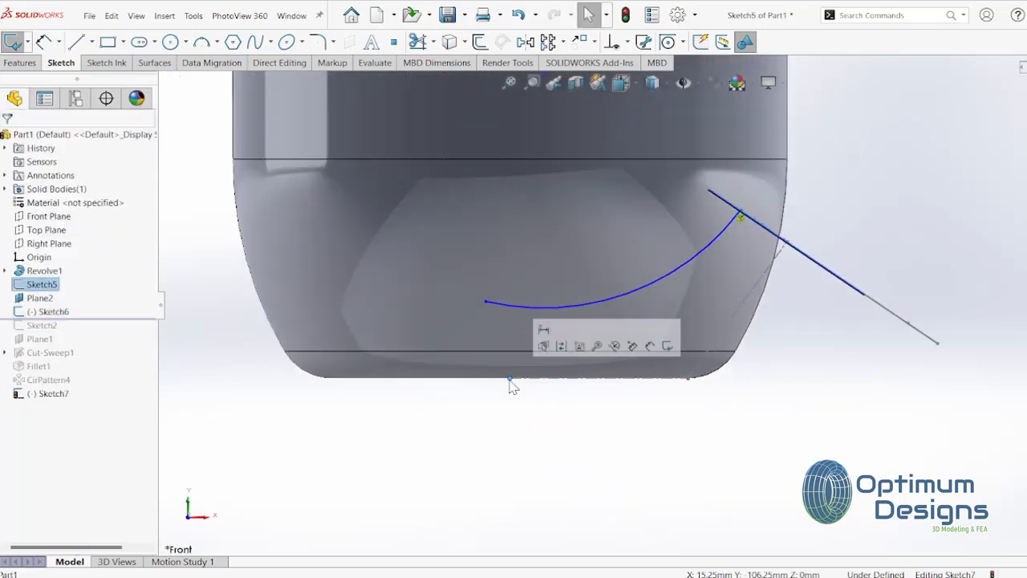
{"action": "left_click", "coordinate": [486, 302], "text": "ctrl"}
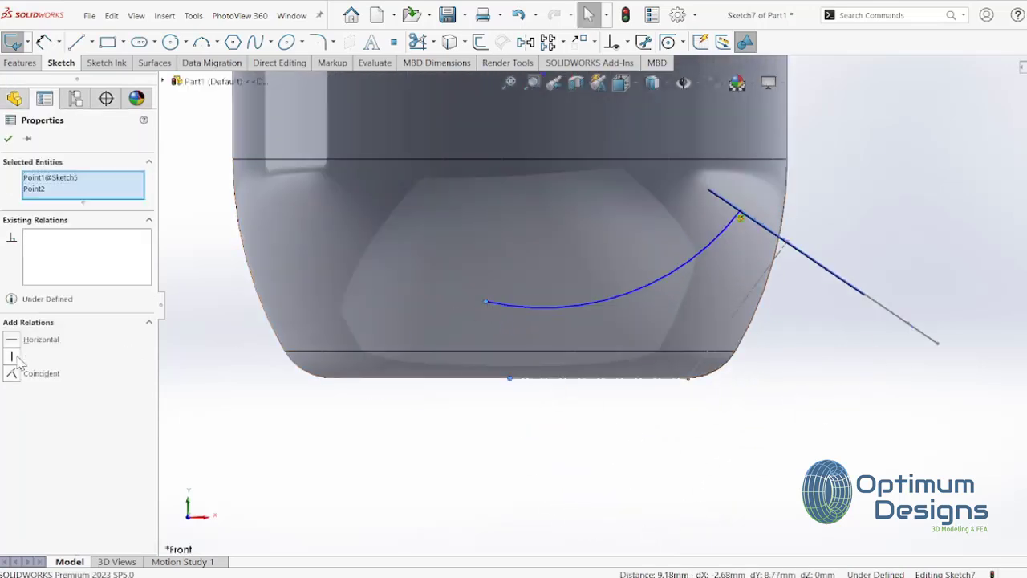
{"action": "left_click", "coordinate": [12, 356]}
Step: Drag the path's lower end down to the base centre and exit the Sketch7 path
{"action": "left_click", "coordinate": [511, 309]}
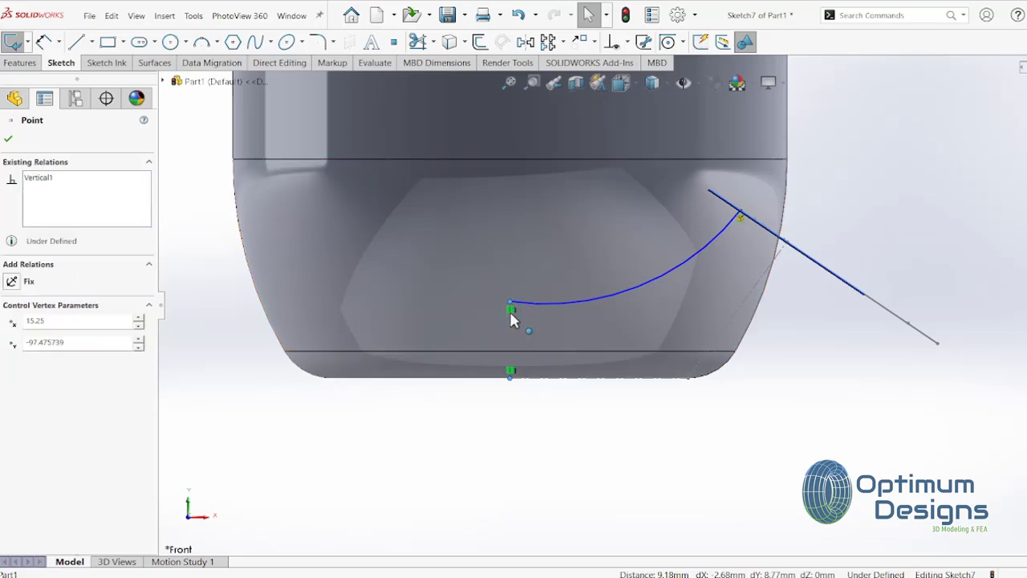
{"action": "left_click_drag", "start_coordinate": [513, 319], "coordinate": [516, 371]}
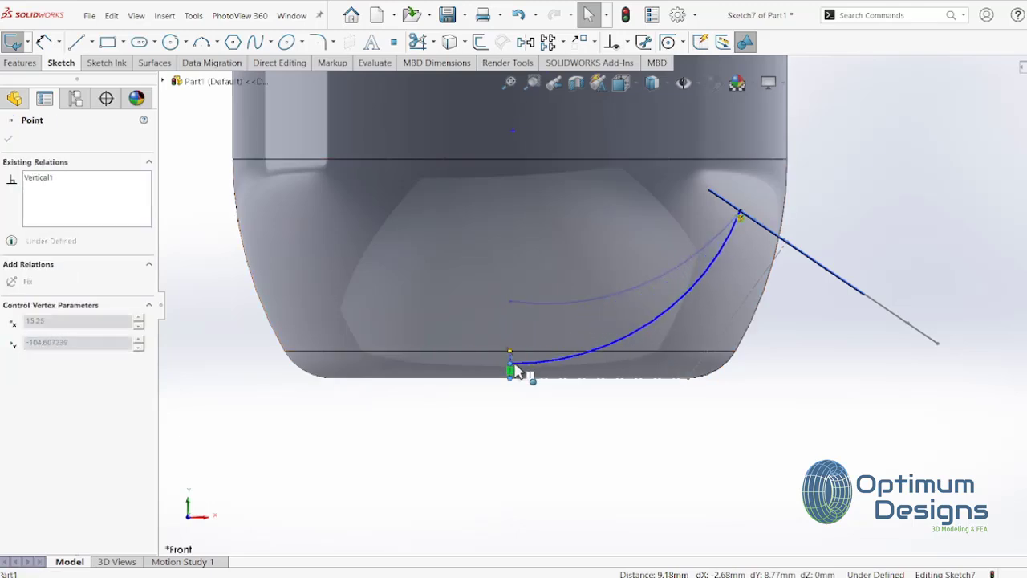
{"action": "left_click", "coordinate": [499, 355], "text": "ctrl"}
{"action": "left_click", "coordinate": [9, 141]}
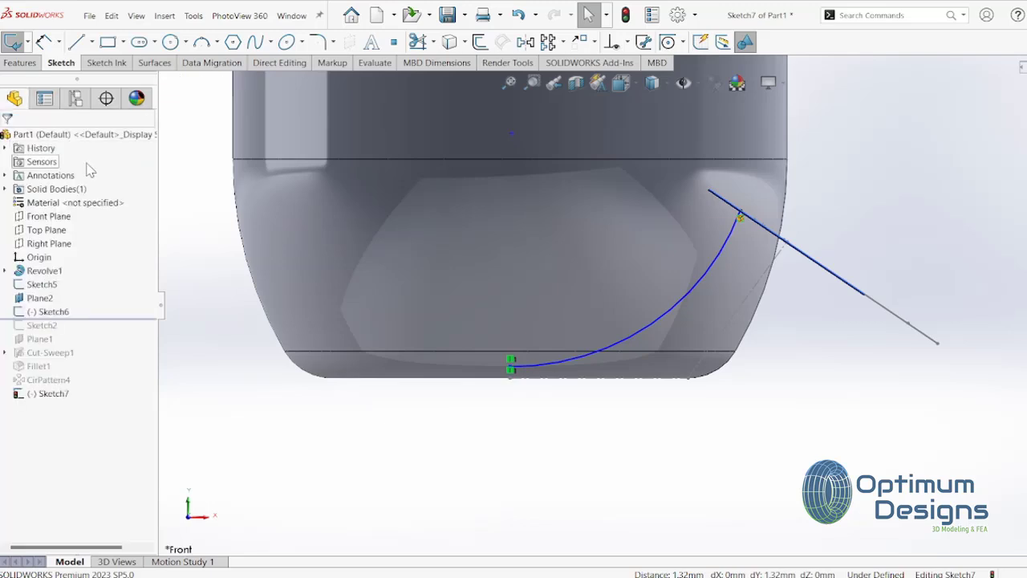
{"action": "middle_click_drag", "start_coordinate": [947, 219], "coordinate": [1008, 190]}
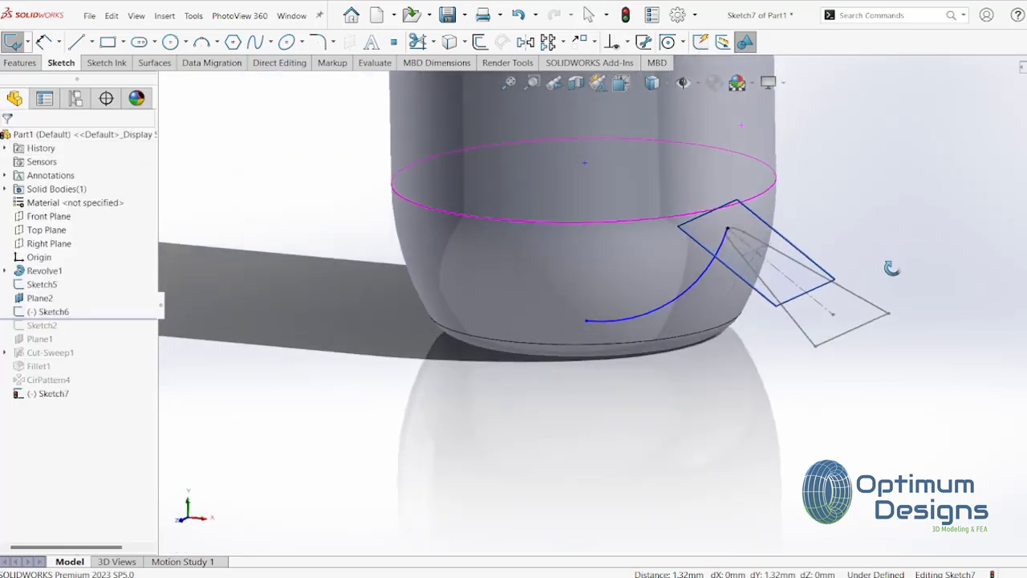
{"action": "left_click", "coordinate": [12, 42]}
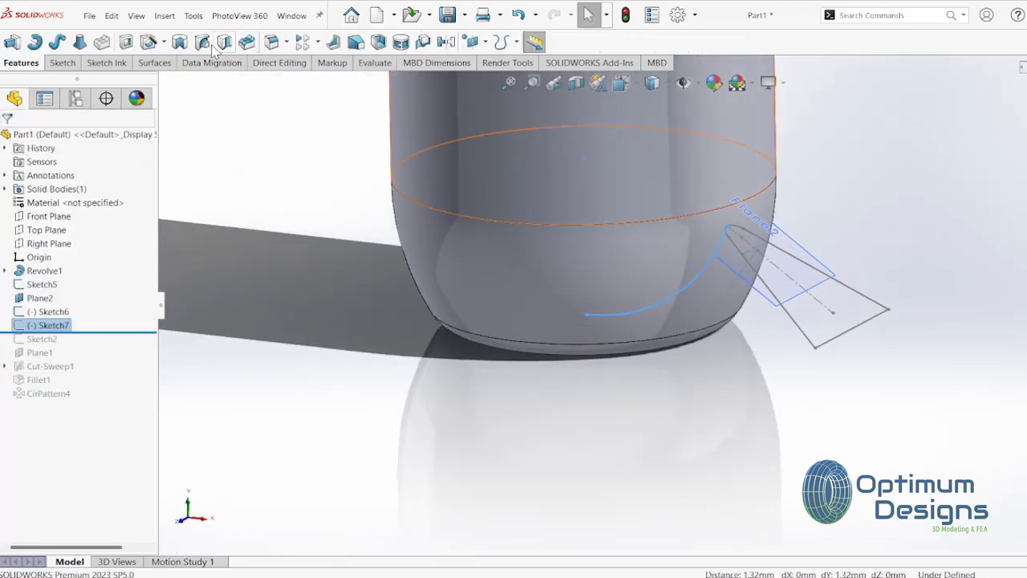
Step: Sweep-cut the Sketch6 profile along the Sketch7 path as Cut-Sweep2, then select Sketch7
{"action": "left_click", "coordinate": [164, 16]}
{"action": "mouse_move", "coordinate": [178, 54]}
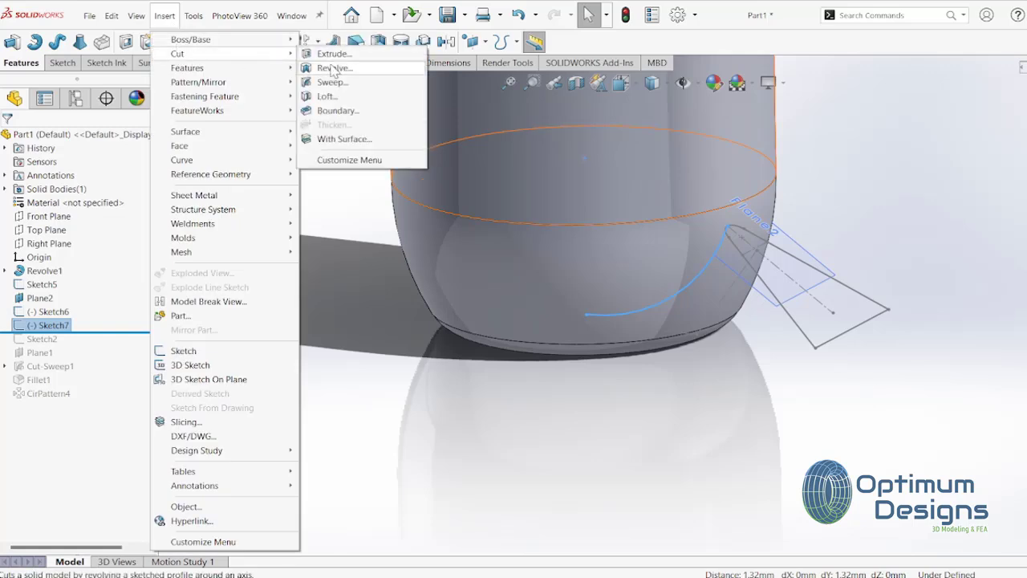
{"action": "left_click", "coordinate": [330, 83]}
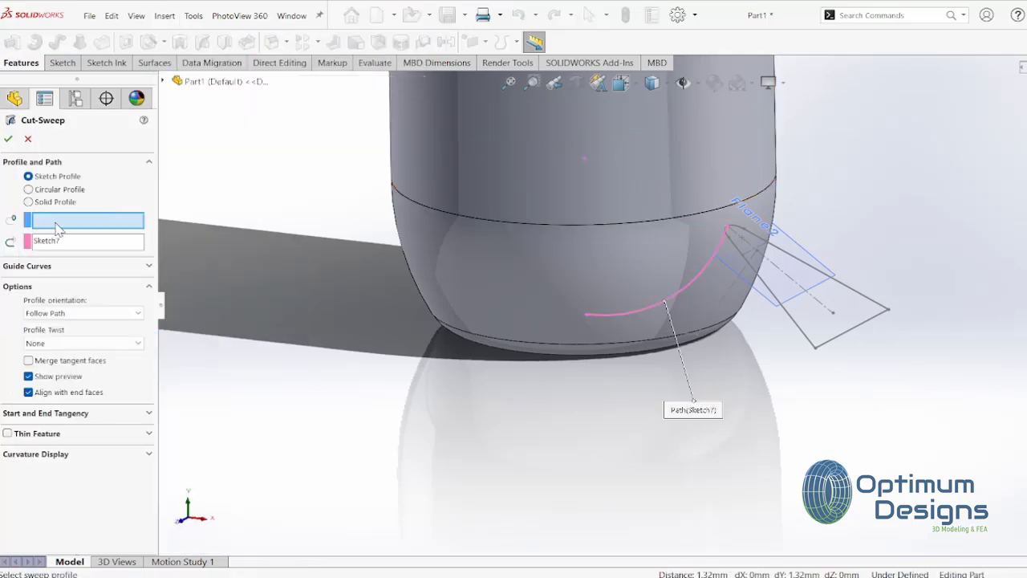
{"action": "left_click", "coordinate": [57, 225]}
{"action": "left_click", "coordinate": [879, 325]}
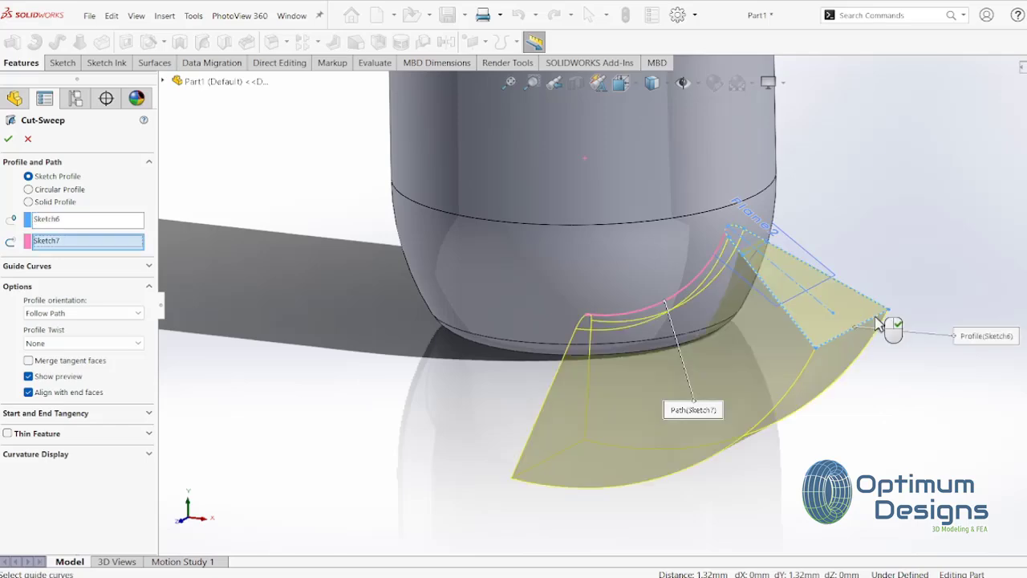
{"action": "mouse_move", "coordinate": [893, 259]}
{"action": "middle_mouse_down"}
{"action": "mouse_move", "coordinate": [818, 232]}
{"action": "mouse_move", "coordinate": [874, 192]}
{"action": "middle_mouse_up"}
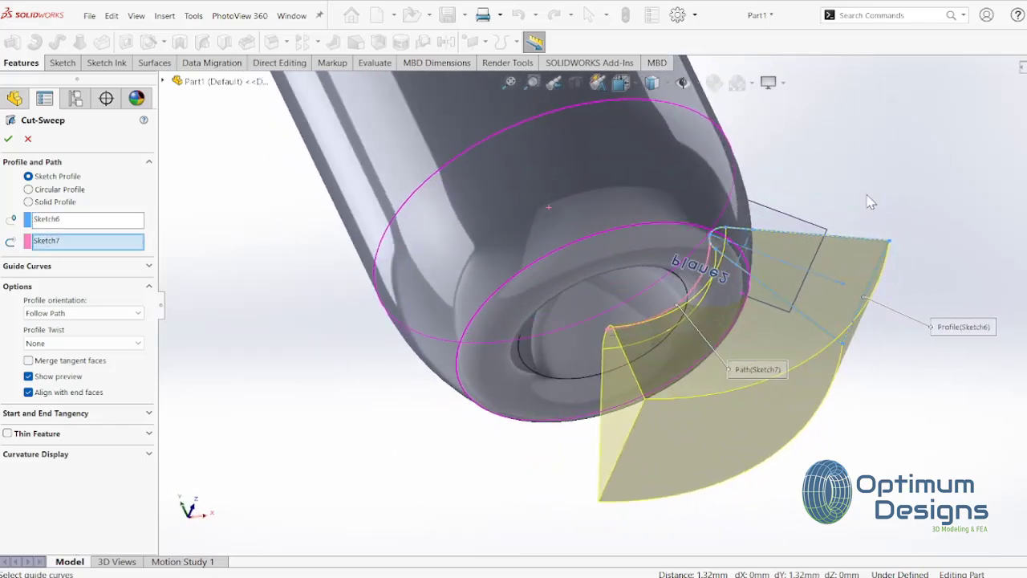
{"action": "left_click", "coordinate": [24, 140]}
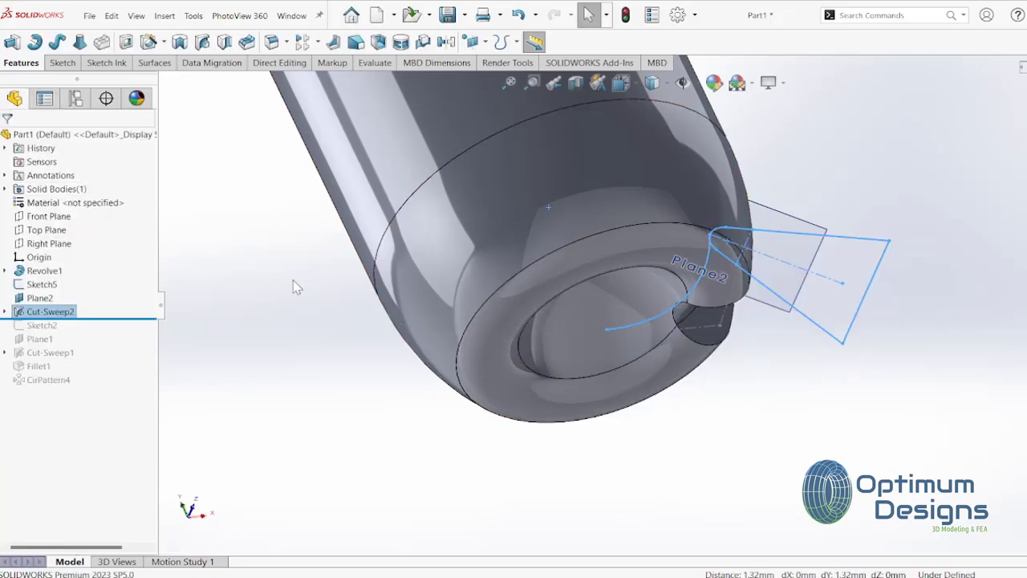
{"action": "mouse_move", "coordinate": [292, 280]}
{"action": "middle_mouse_down"}
{"action": "mouse_move", "coordinate": [444, 214]}
{"action": "mouse_move", "coordinate": [458, 243]}
{"action": "mouse_move", "coordinate": [465, 374]}
{"action": "middle_mouse_up"}
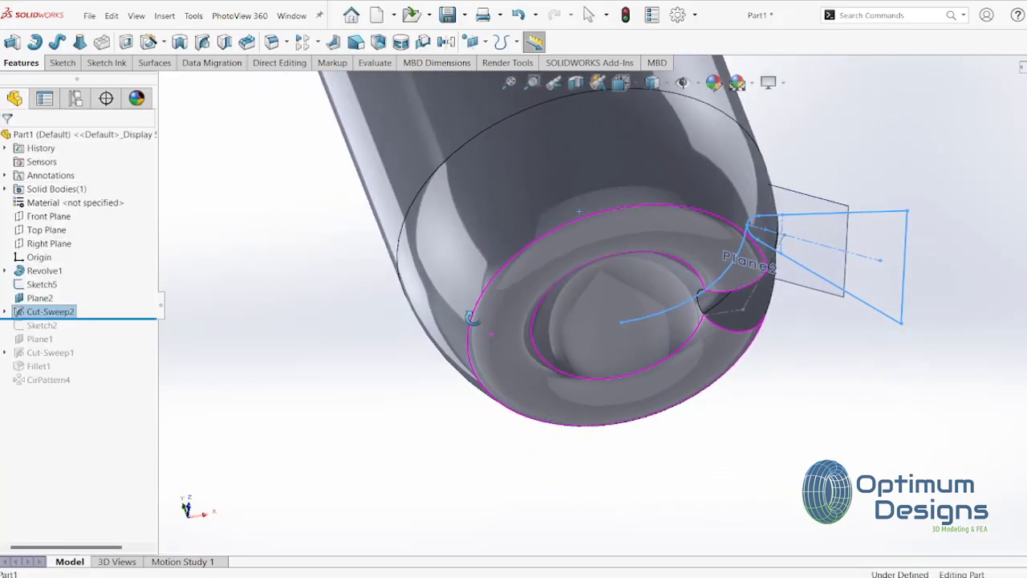
{"action": "left_click", "coordinate": [5, 312]}
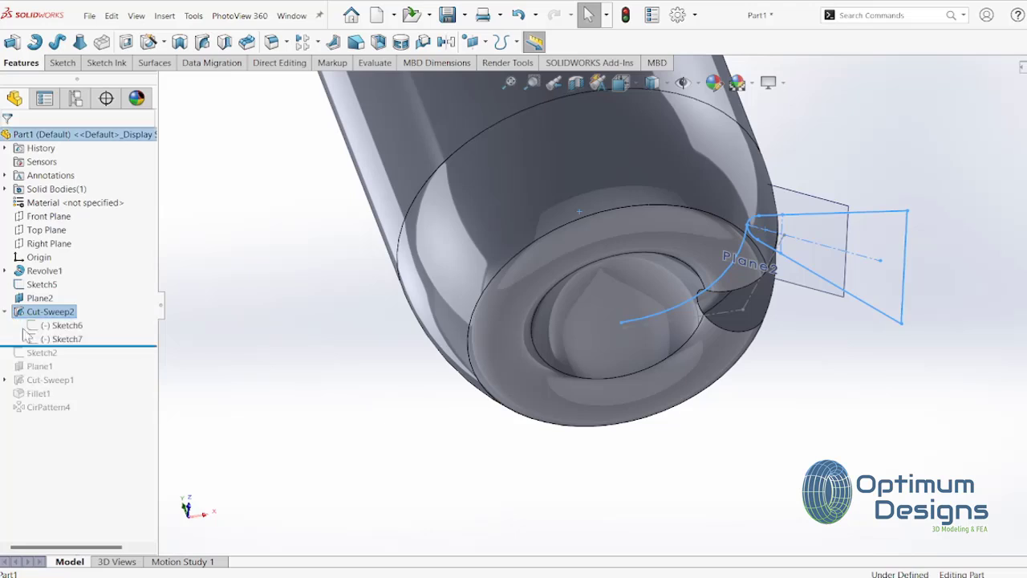
{"action": "left_click", "coordinate": [63, 338]}
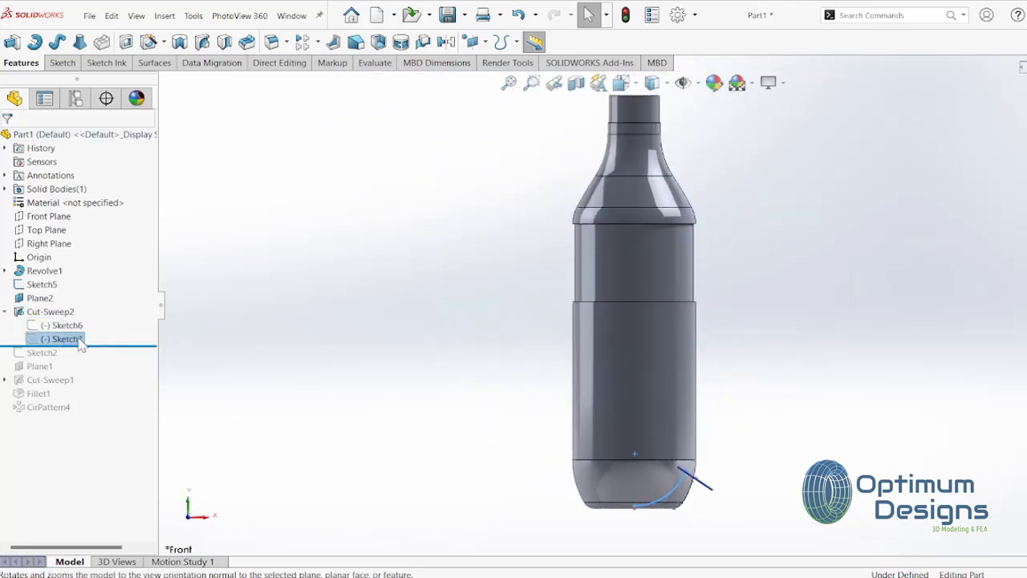
Step: Edit Sketch7 and dimension the spline end 6.75 mm above the bottle's bottom edge
{"action": "scroll", "coordinate": [659, 488], "scroll_direction": "down", "scroll_amount": 5}
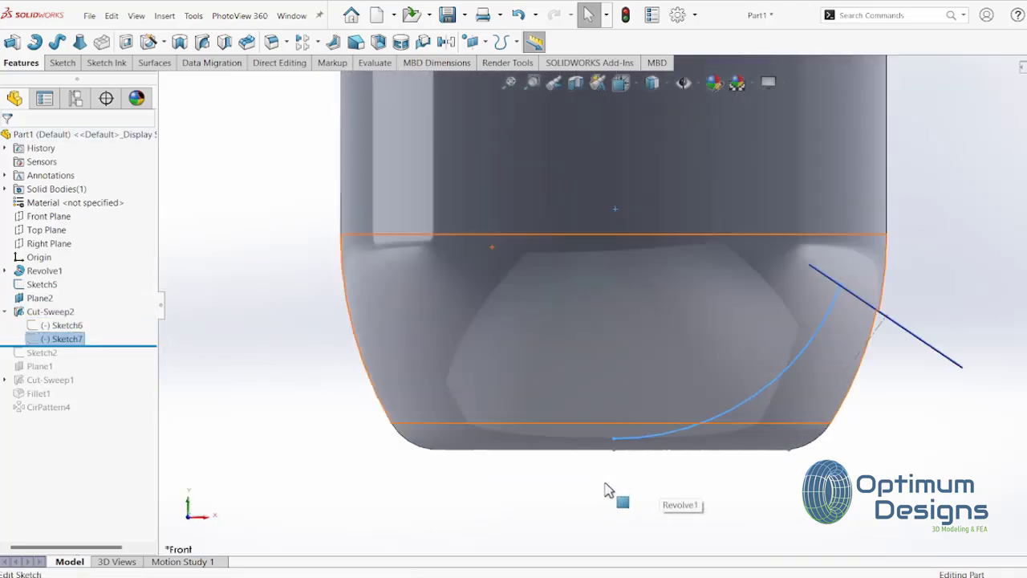
{"action": "right_click", "coordinate": [48, 341]}
{"action": "left_click", "coordinate": [51, 300]}
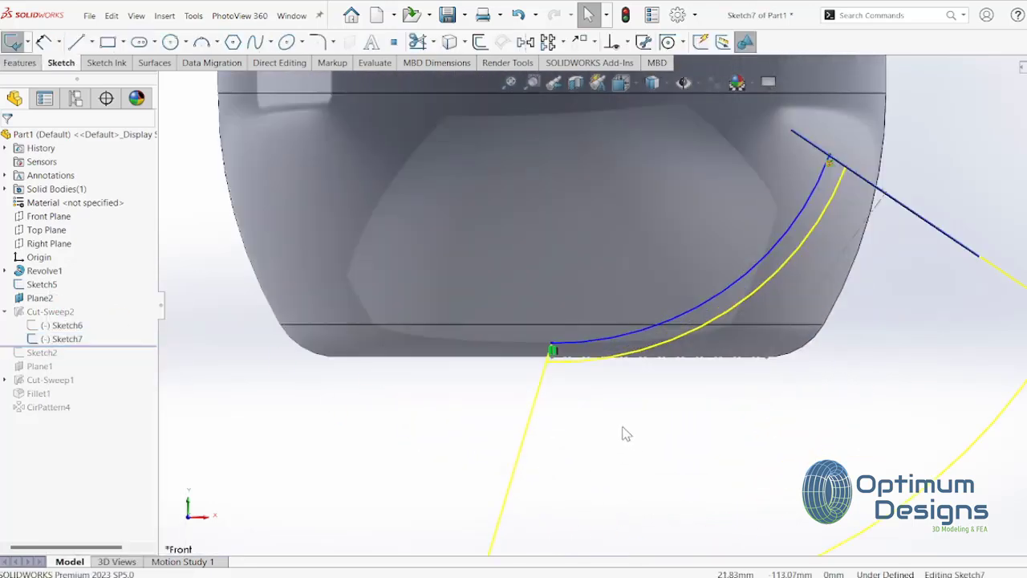
{"action": "left_click_drag", "start_coordinate": [550, 345], "coordinate": [550, 298]}
{"action": "key", "text": "d"}
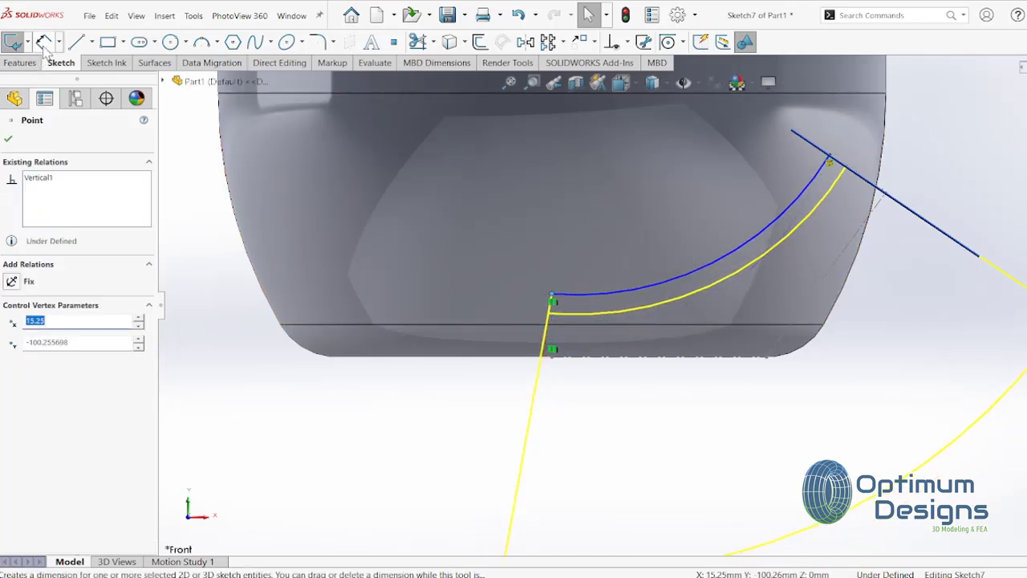
{"action": "left_click", "coordinate": [552, 294]}
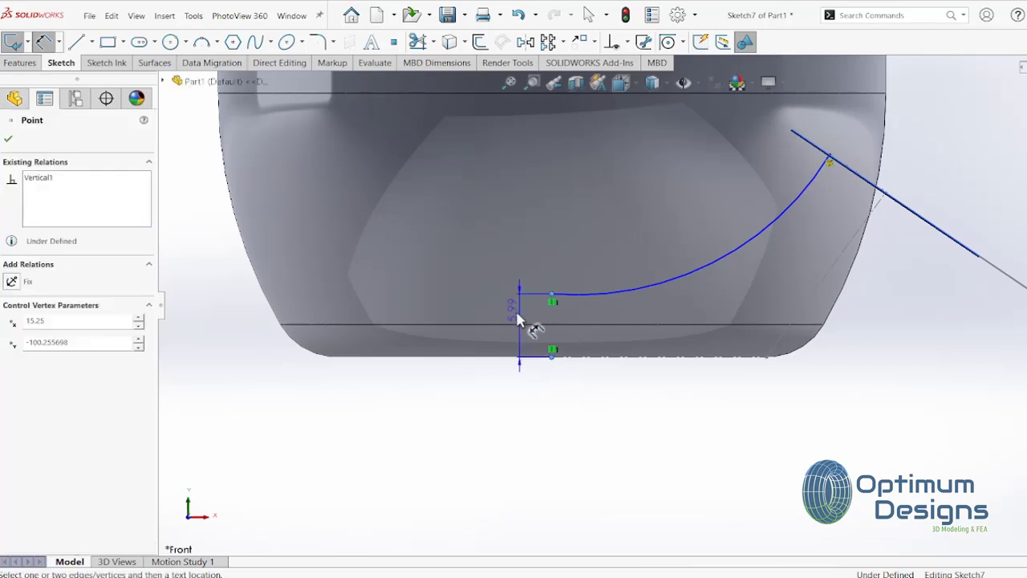
{"action": "left_click", "coordinate": [519, 328]}
{"action": "left_click", "coordinate": [511, 326]}
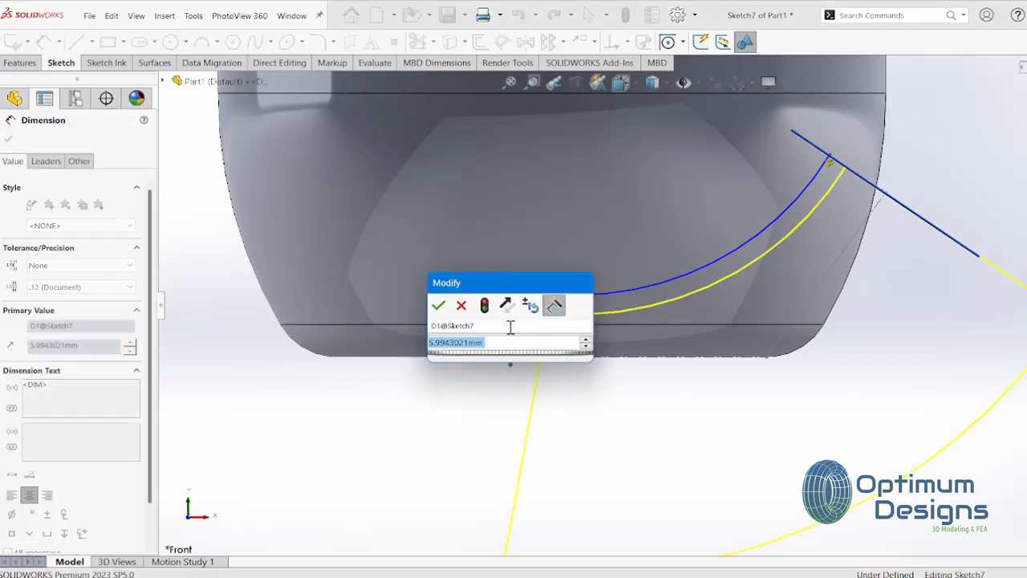
{"action": "type", "text": "6.75"}
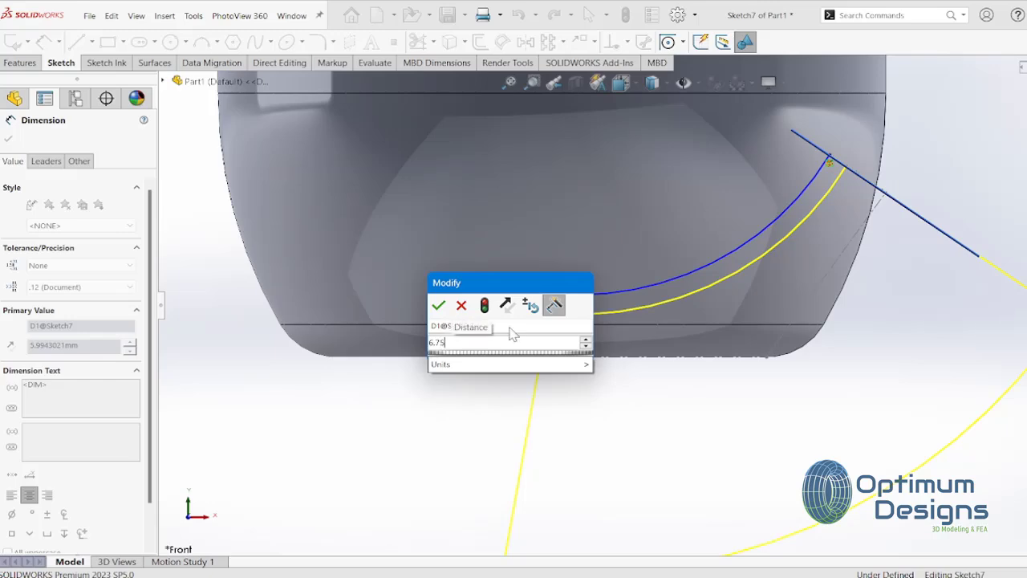
{"action": "left_click", "coordinate": [438, 305]}
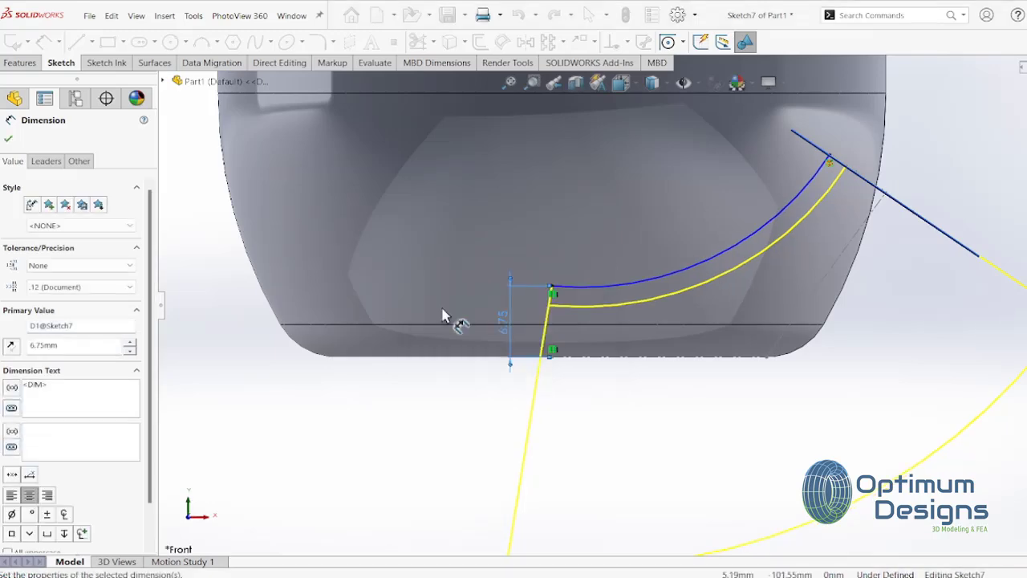
Step: Exit the sketch, change the height dimension, and undo the change that made the body vanish
{"action": "left_click", "coordinate": [1020, 67]}
{"action": "mouse_move", "coordinate": [843, 343]}
{"action": "middle_mouse_down"}
{"action": "mouse_move", "coordinate": [826, 144]}
{"action": "mouse_move", "coordinate": [829, 171]}
{"action": "middle_mouse_up"}
{"action": "key", "text": "space"}
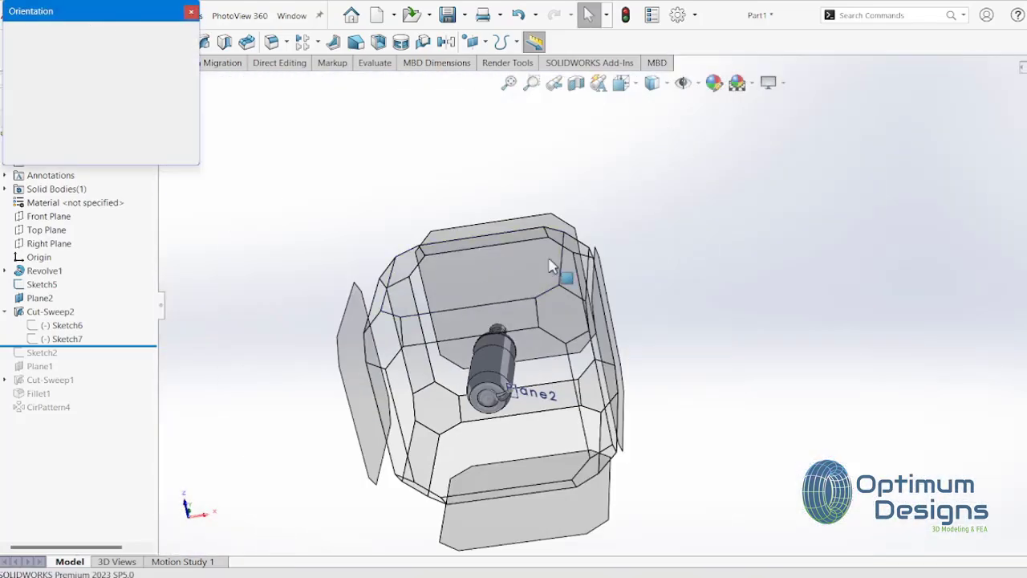
{"action": "left_click", "coordinate": [517, 254]}
{"action": "left_click", "coordinate": [76, 338]}
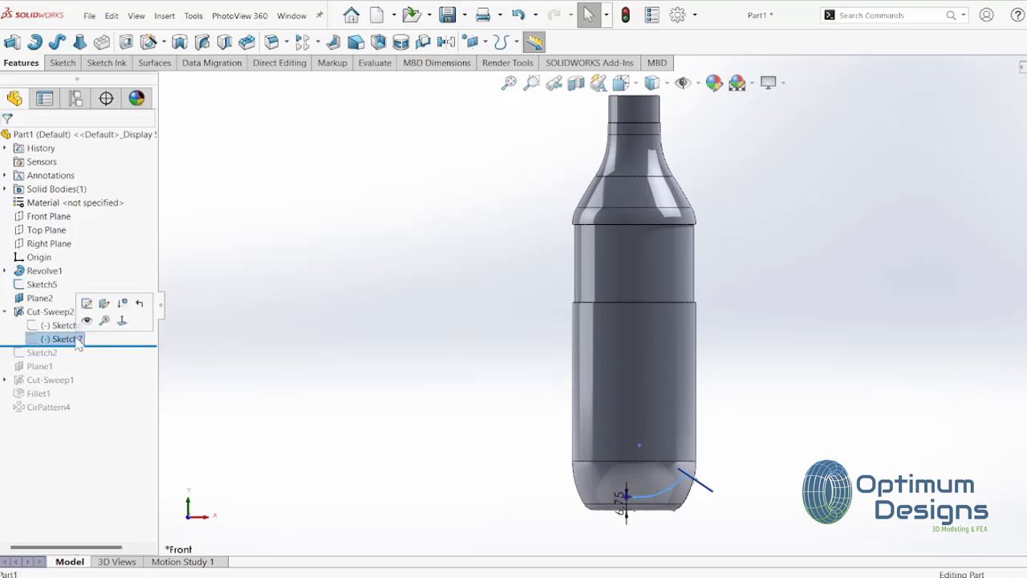
{"action": "key", "text": "ctrl+8"}
{"action": "double_click", "coordinate": [635, 449]}
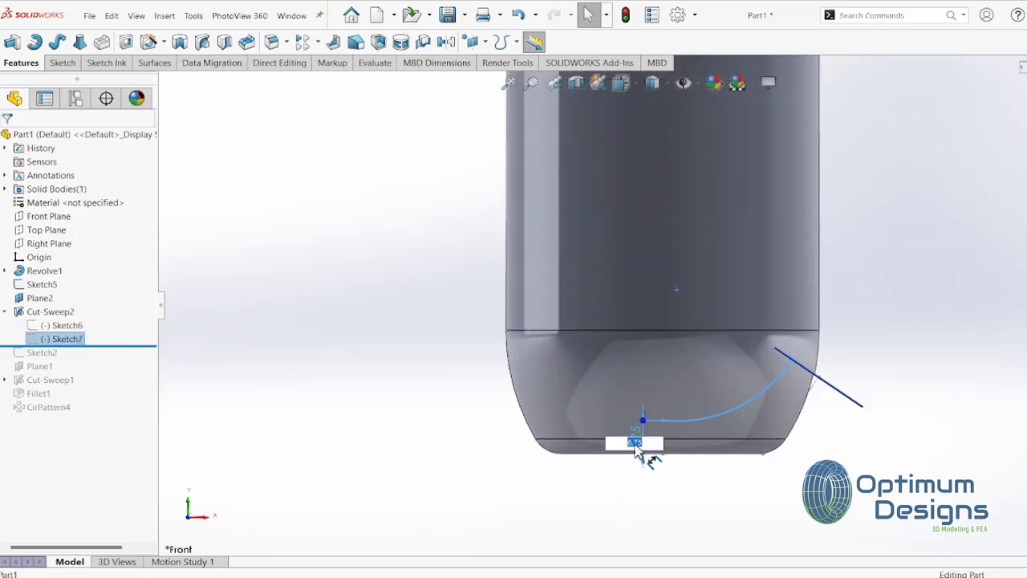
{"action": "key", "text": "Return"}
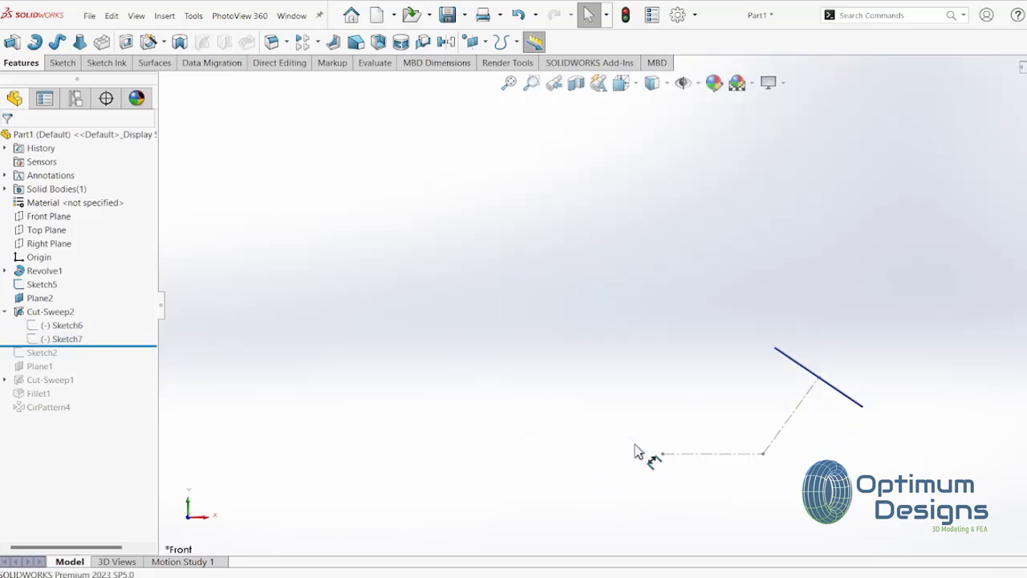
{"action": "key", "text": "ctrl+z"}
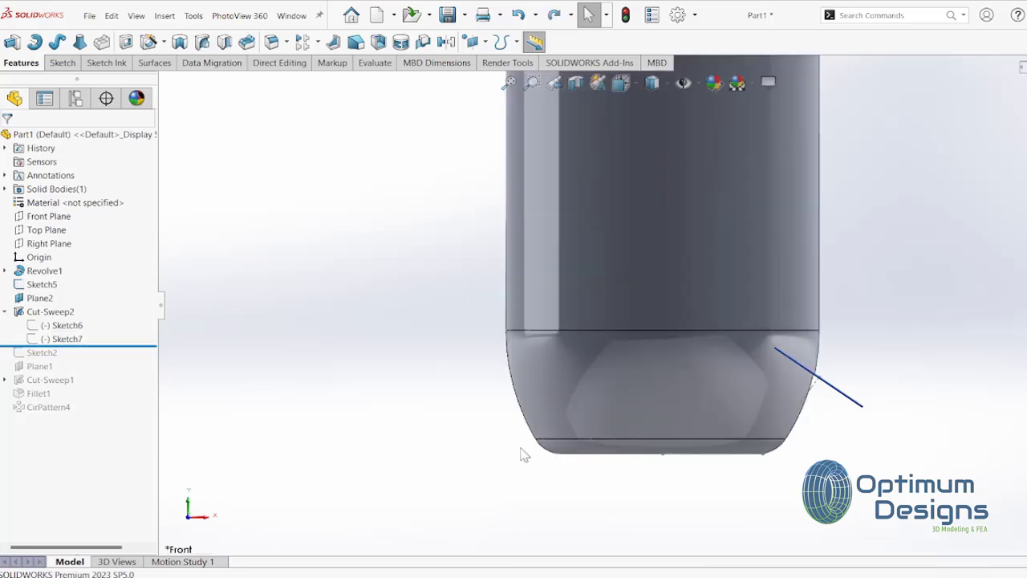
Step: Inspect the Cut-Sweep2 notch in the base from orbit, front and top views
{"action": "left_click", "coordinate": [65, 340]}
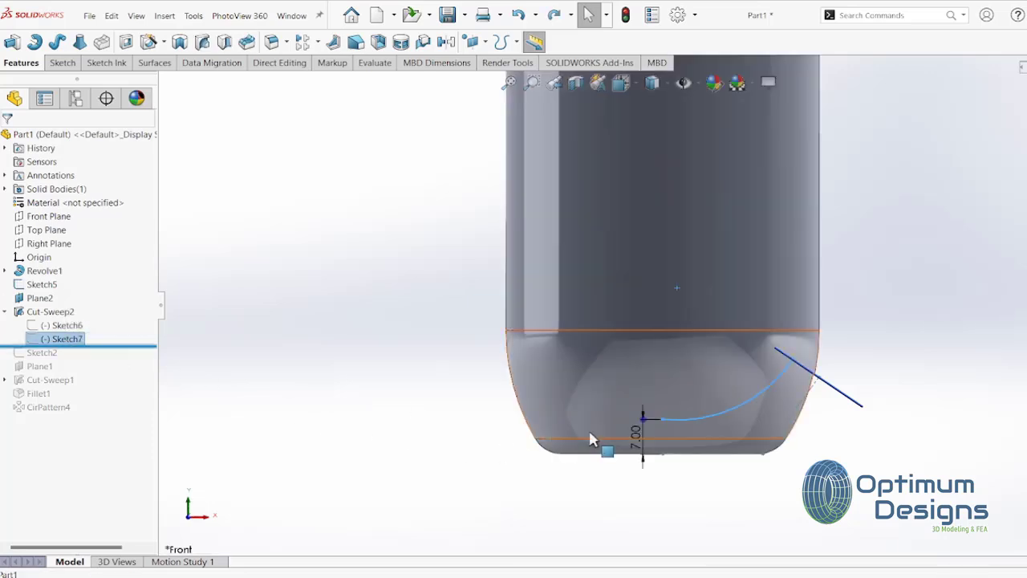
{"action": "mouse_move", "coordinate": [733, 470]}
{"action": "middle_mouse_down"}
{"action": "mouse_move", "coordinate": [711, 401]}
{"action": "mouse_move", "coordinate": [377, 410]}
{"action": "middle_mouse_up"}
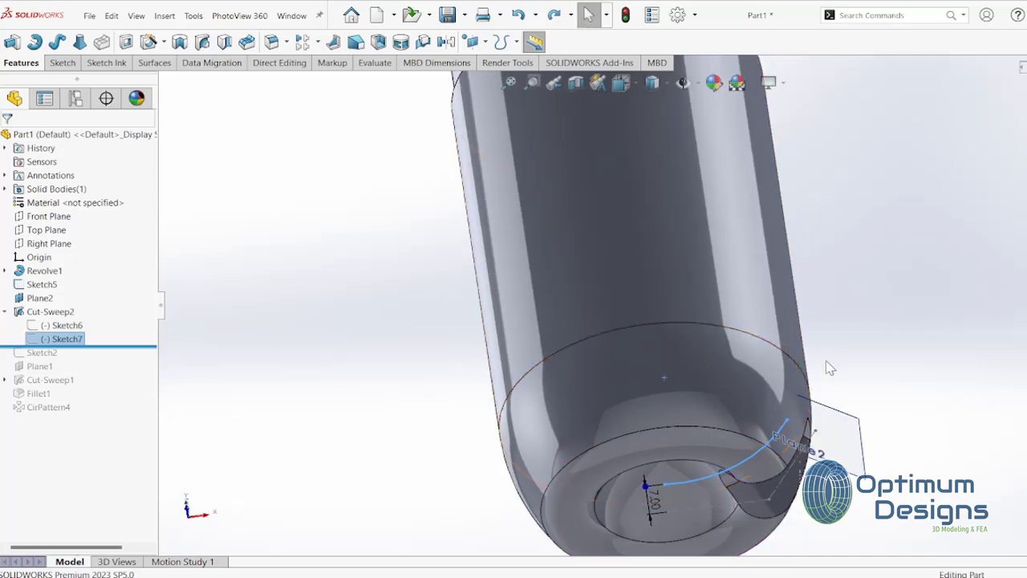
{"action": "left_click", "coordinate": [378, 409]}
{"action": "mouse_move", "coordinate": [590, 417]}
{"action": "middle_mouse_down"}
{"action": "mouse_move", "coordinate": [551, 361]}
{"action": "mouse_move", "coordinate": [543, 291]}
{"action": "mouse_move", "coordinate": [575, 287]}
{"action": "mouse_move", "coordinate": [465, 419]}
{"action": "middle_mouse_up"}
{"action": "left_click", "coordinate": [33, 316]}
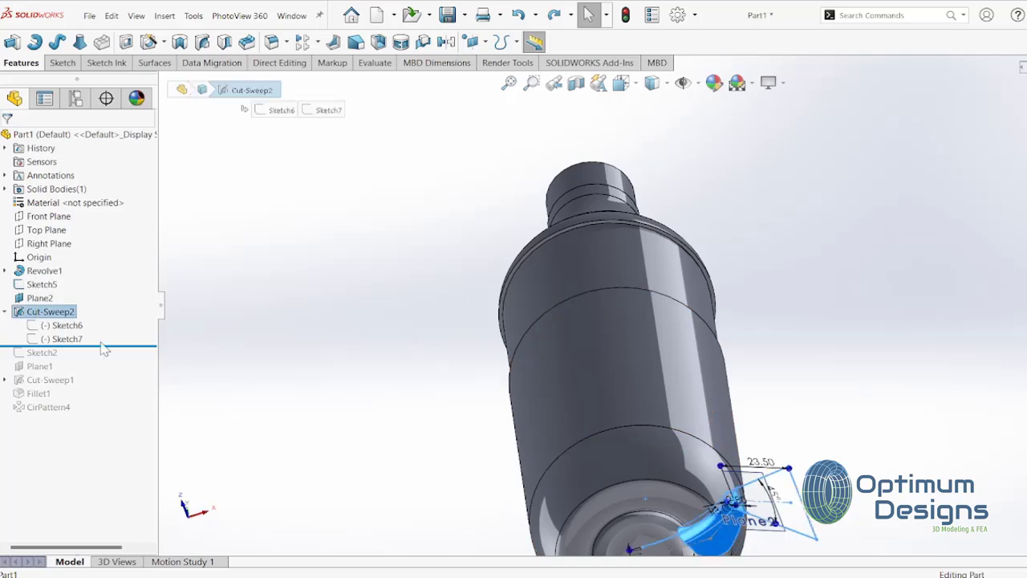
{"action": "key", "text": "space"}
{"action": "left_click", "coordinate": [525, 319]}
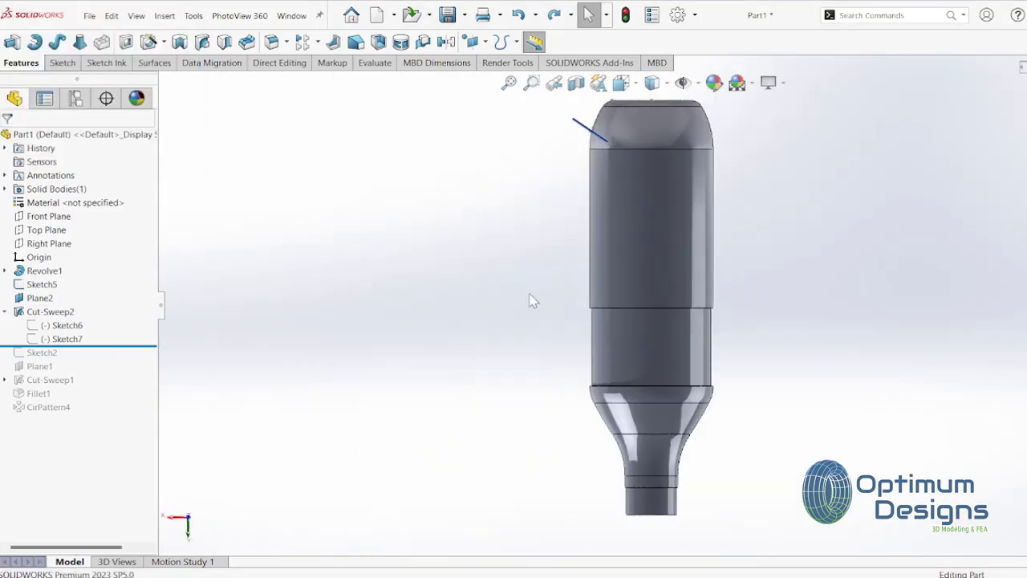
{"action": "key", "text": "space"}
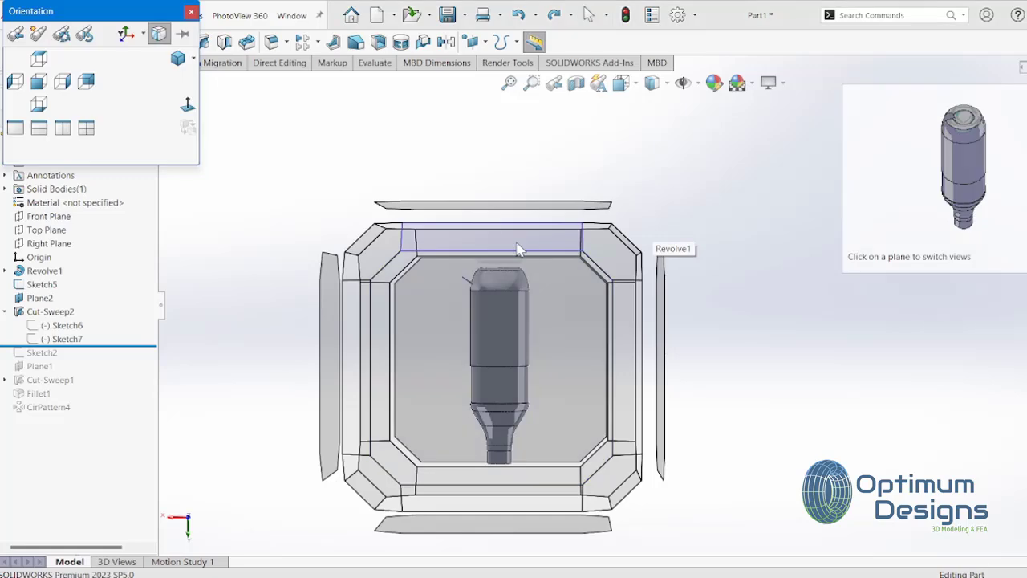
{"action": "left_click", "coordinate": [518, 249]}
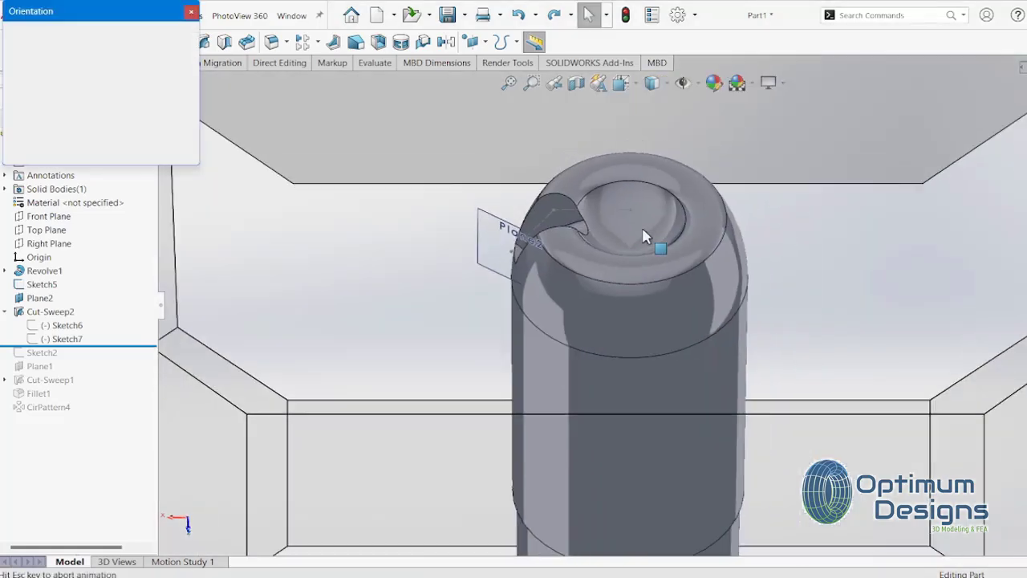
{"action": "key", "text": "space"}
{"action": "left_click", "coordinate": [548, 232]}
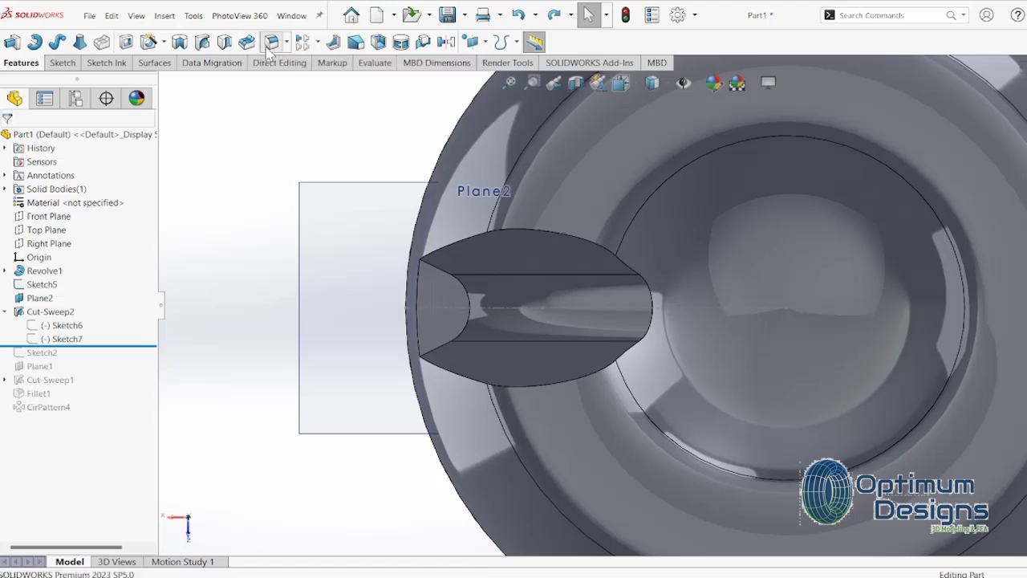
Step: Start a fillet on the notch's two outer curved edges, dropping an extra edge
{"action": "left_click", "coordinate": [270, 44]}
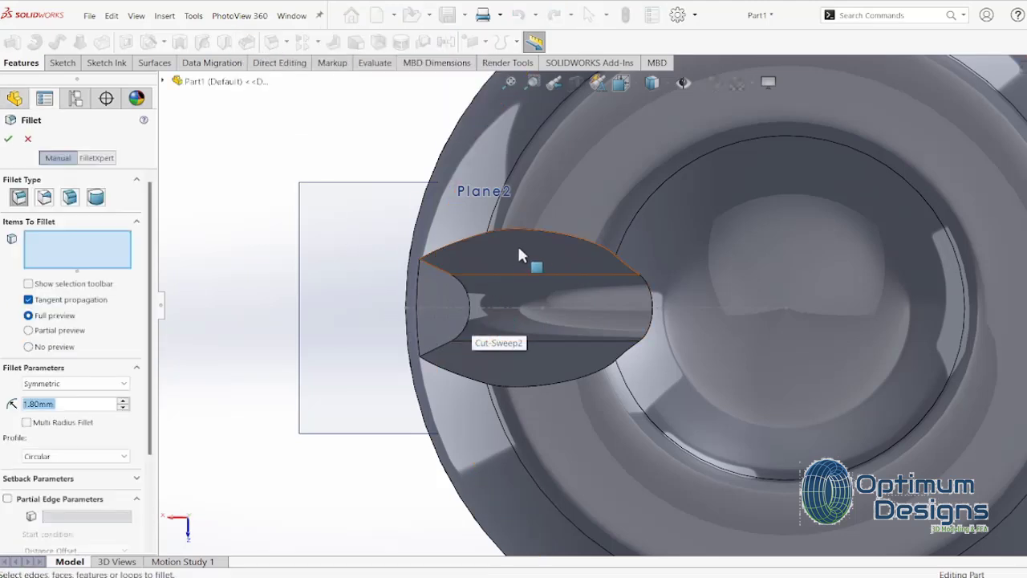
{"action": "left_click", "coordinate": [535, 230]}
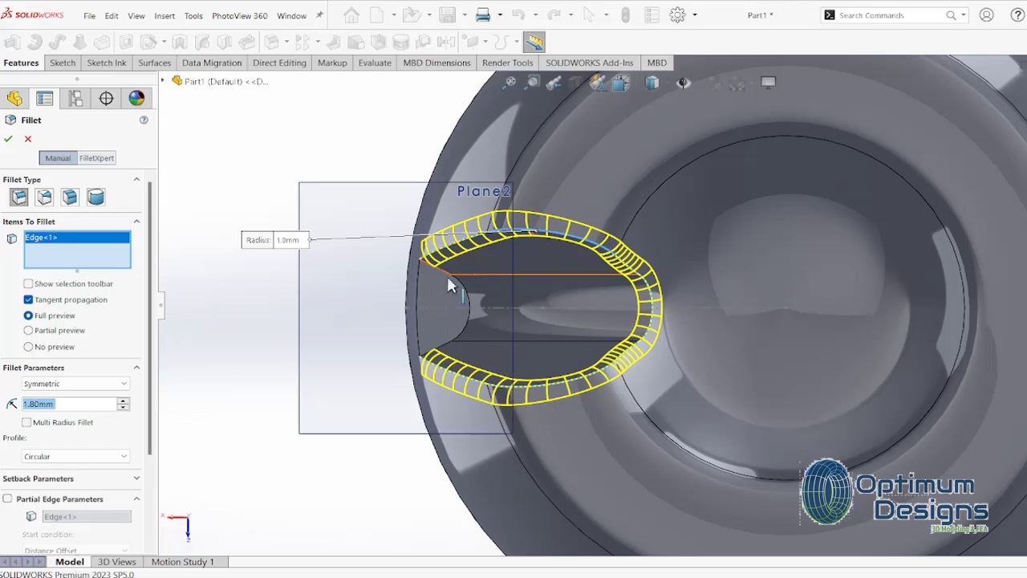
{"action": "left_click", "coordinate": [431, 305]}
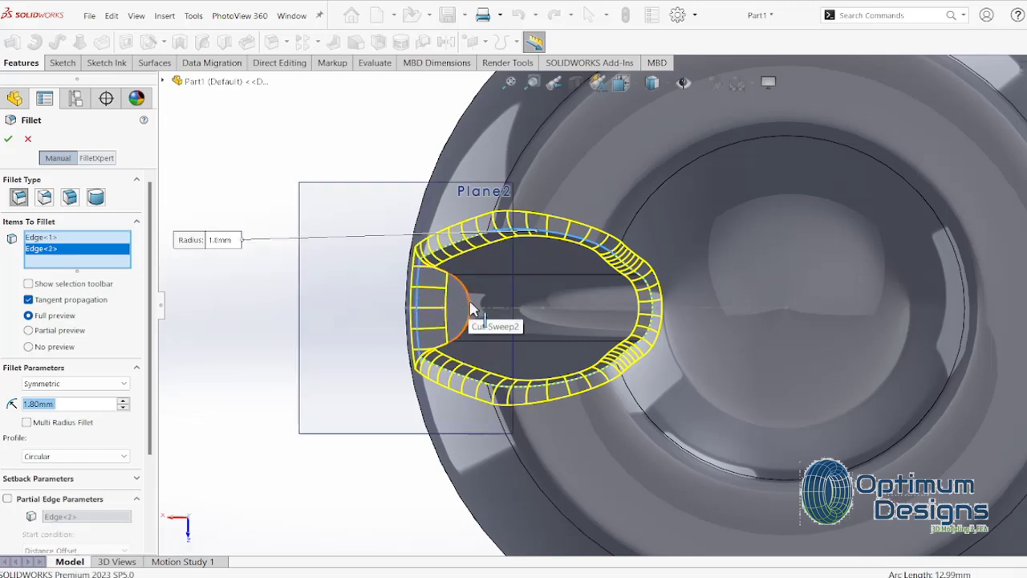
{"action": "left_click", "coordinate": [471, 309]}
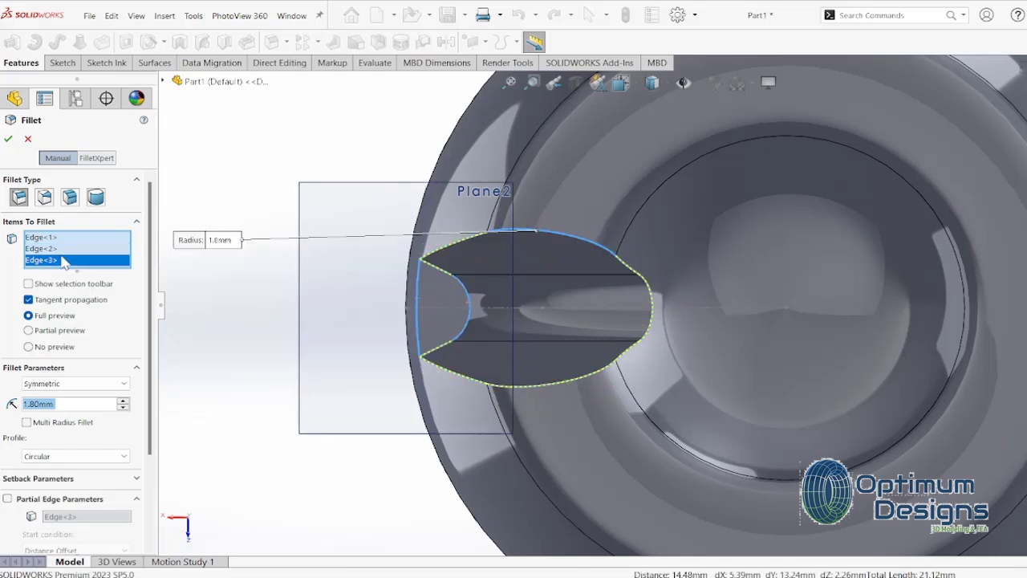
{"action": "key", "text": "Delete"}
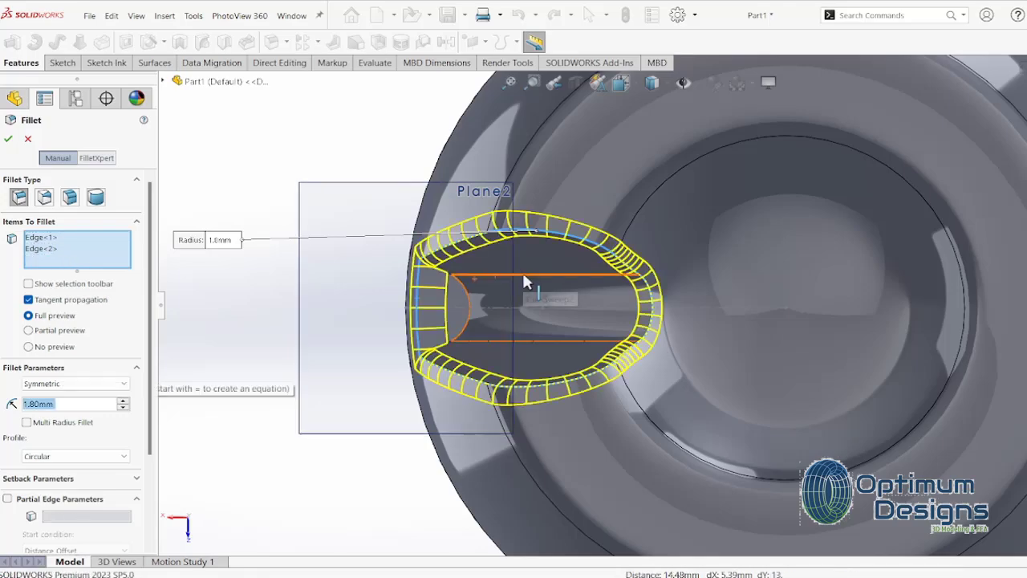
{"action": "mouse_move", "coordinate": [550, 341]}
{"action": "middle_mouse_down"}
{"action": "mouse_move", "coordinate": [600, 339]}
{"action": "mouse_move", "coordinate": [636, 283]}
{"action": "mouse_move", "coordinate": [546, 215]}
{"action": "mouse_move", "coordinate": [607, 222]}
{"action": "mouse_move", "coordinate": [610, 241]}
{"action": "middle_mouse_up"}
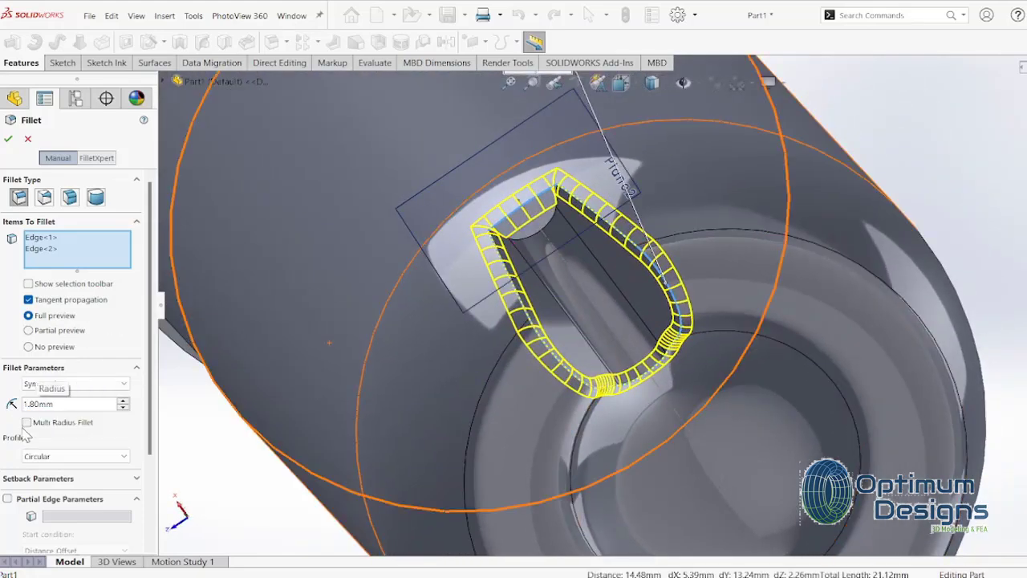
Step: Adjust the fillet radius, trying 1.5 and 2 mm, and accept it as Fillet2
{"action": "type", "text": "1.75"}
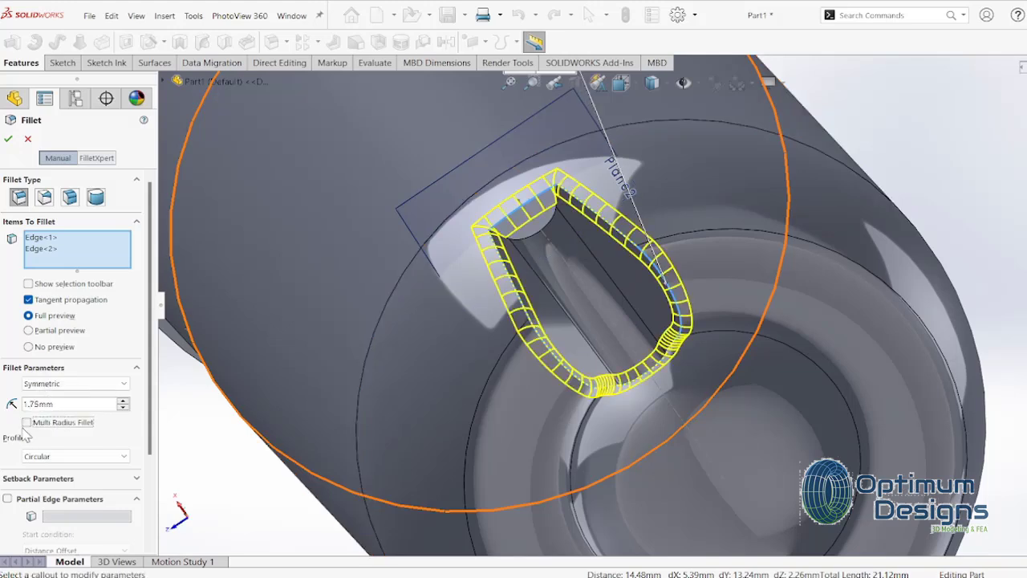
{"action": "type", "text": "1"}
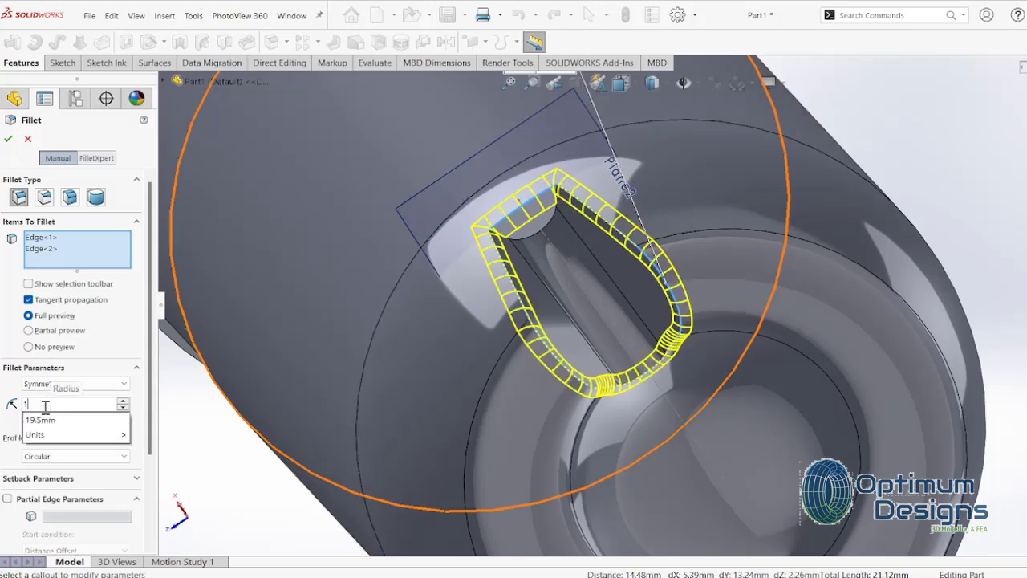
{"action": "type", "text": ".5"}
{"action": "key", "text": "Return"}
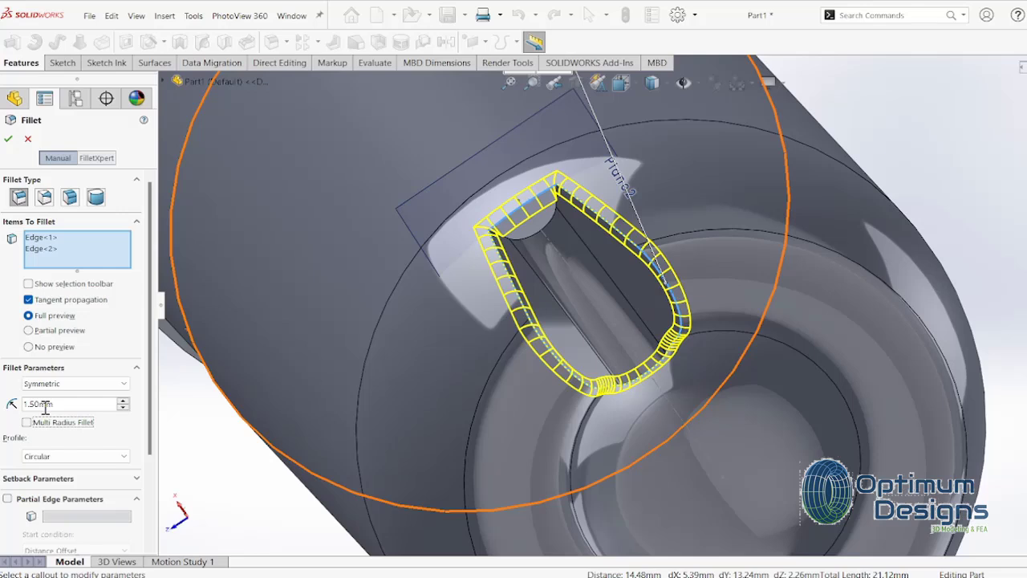
{"action": "left_click_drag", "start_coordinate": [45, 405], "coordinate": [21, 405]}
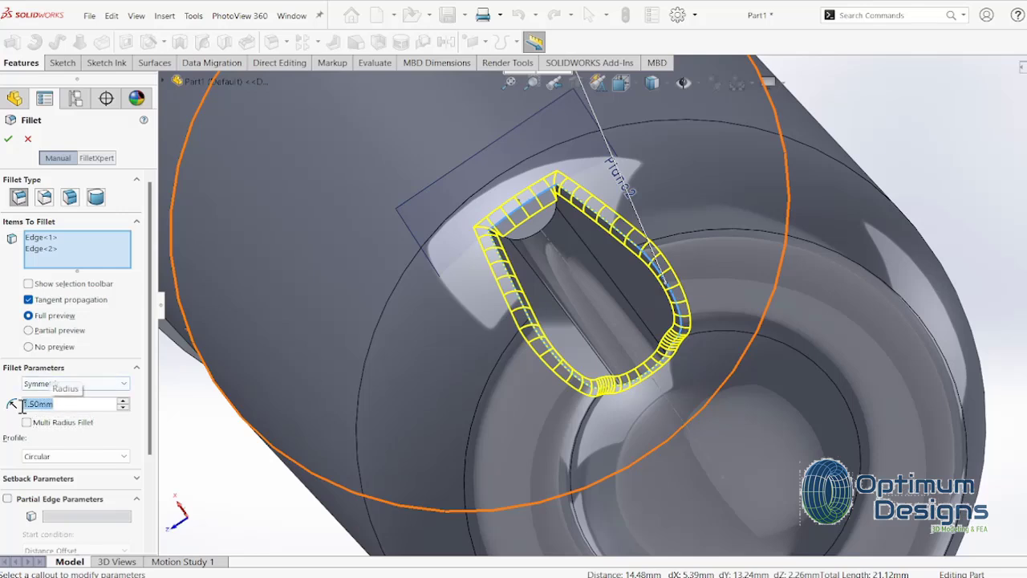
{"action": "type", "text": "2"}
{"action": "key", "text": "Return"}
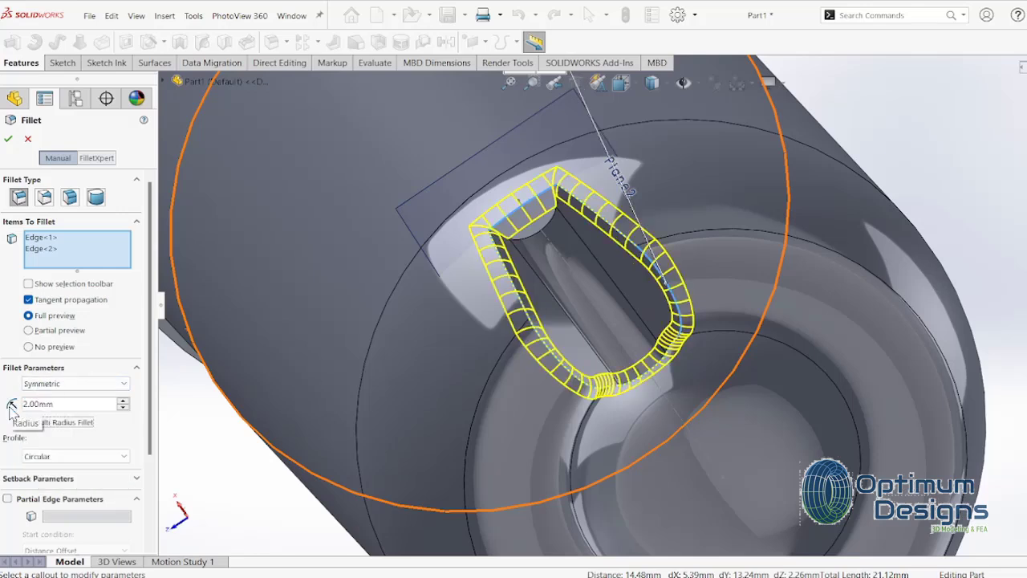
{"action": "left_click", "coordinate": [45, 403]}
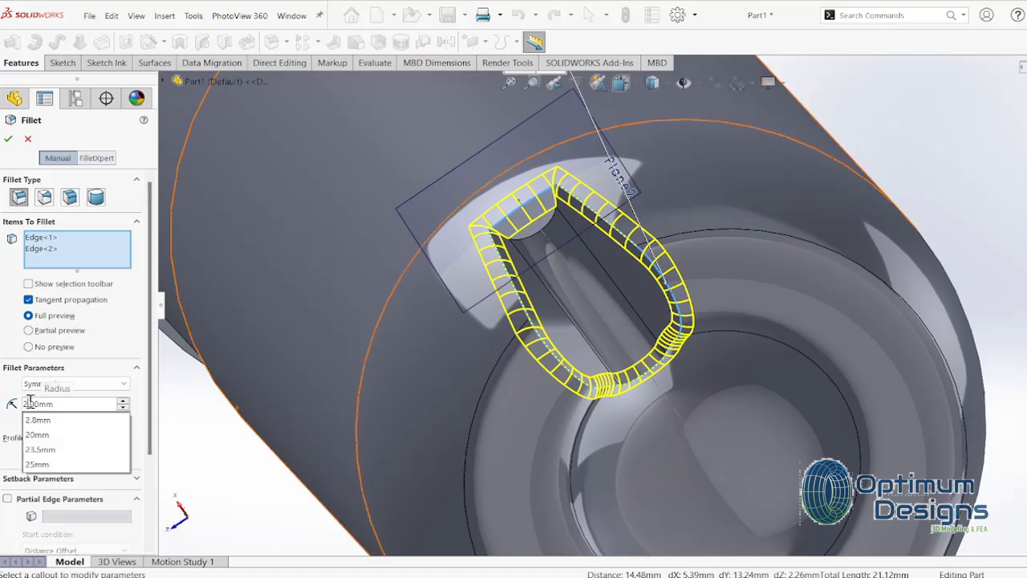
{"action": "type", "text": "2.5"}
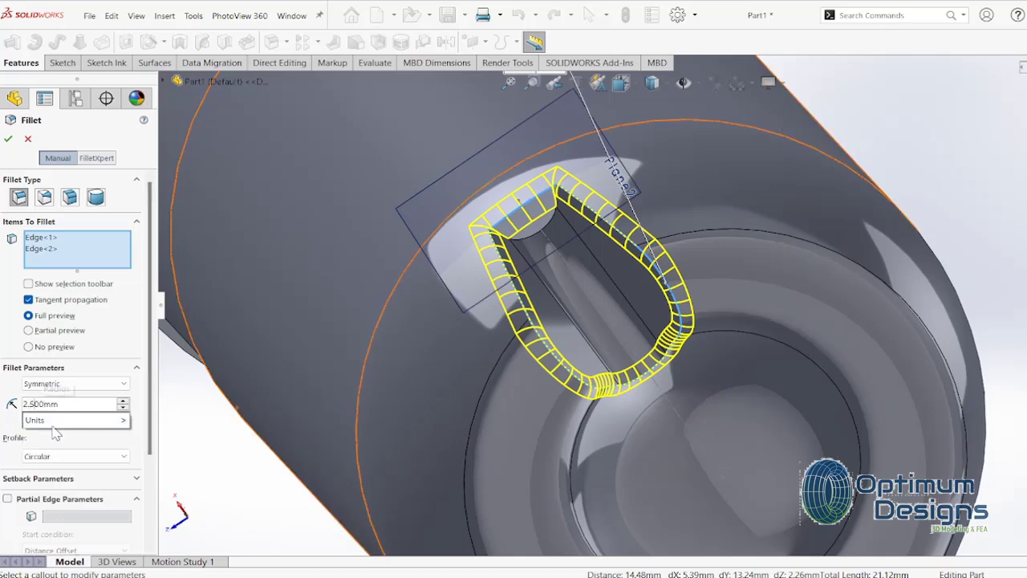
{"action": "type", "text": "2.2"}
{"action": "key", "text": "Return"}
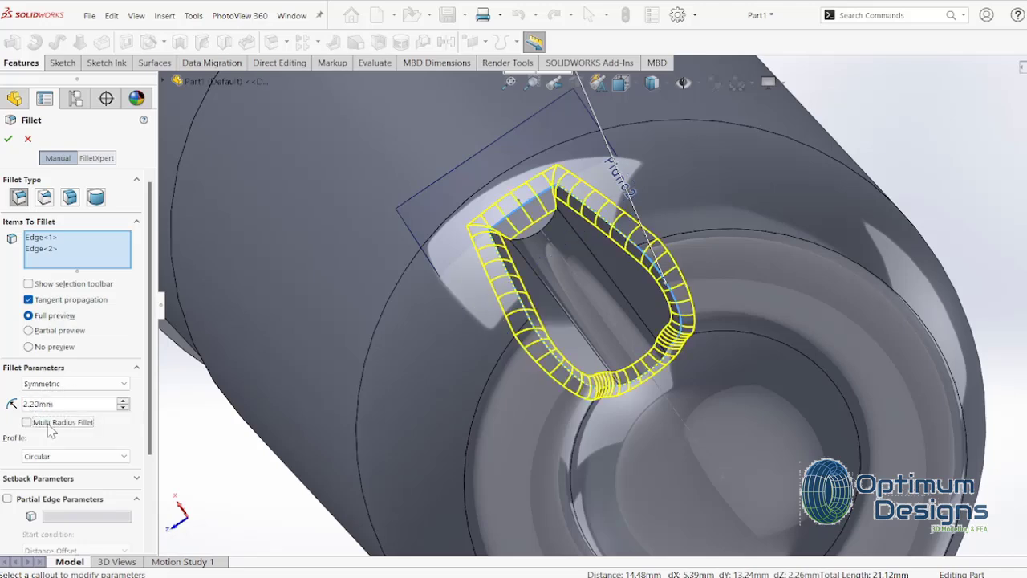
{"action": "left_click", "coordinate": [8, 141]}
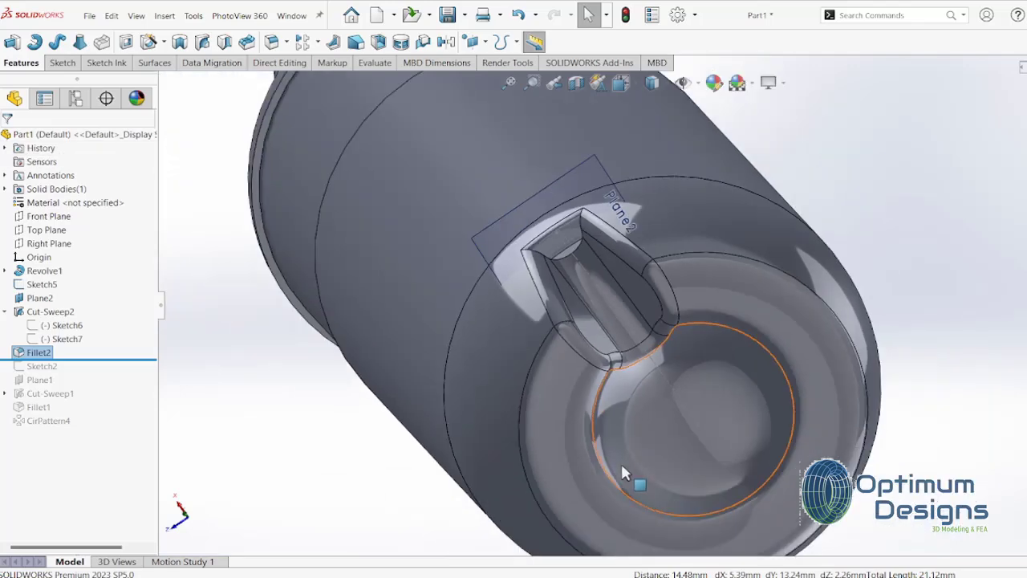
{"action": "middle_click_drag", "start_coordinate": [620, 461], "coordinate": [361, 140]}
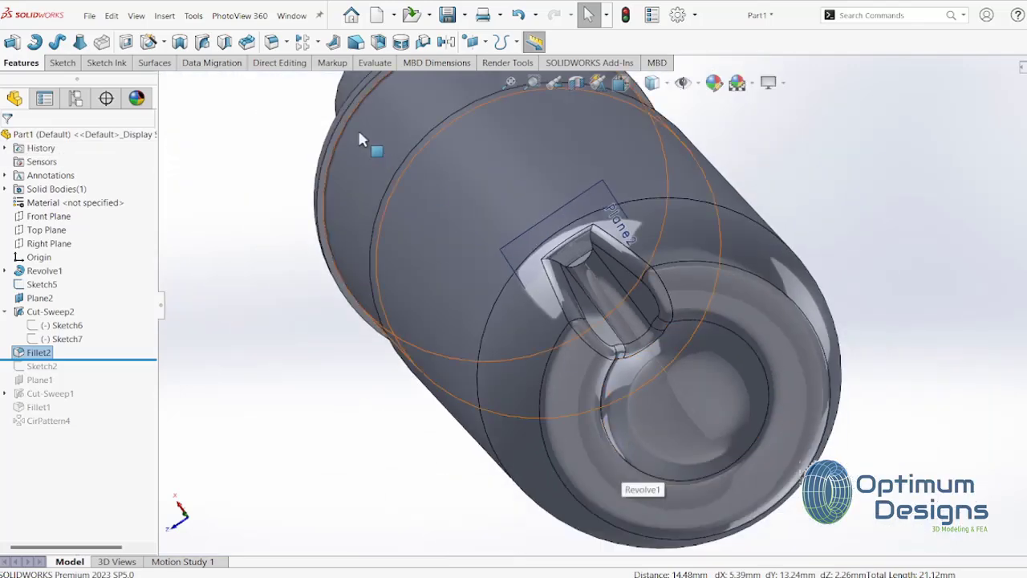
Step: Circular-pattern Cut-Sweep2 and Fillet2 five times around the base's circular edge, using Geometry pattern
{"action": "left_click", "coordinate": [311, 41]}
{"action": "left_click", "coordinate": [325, 76]}
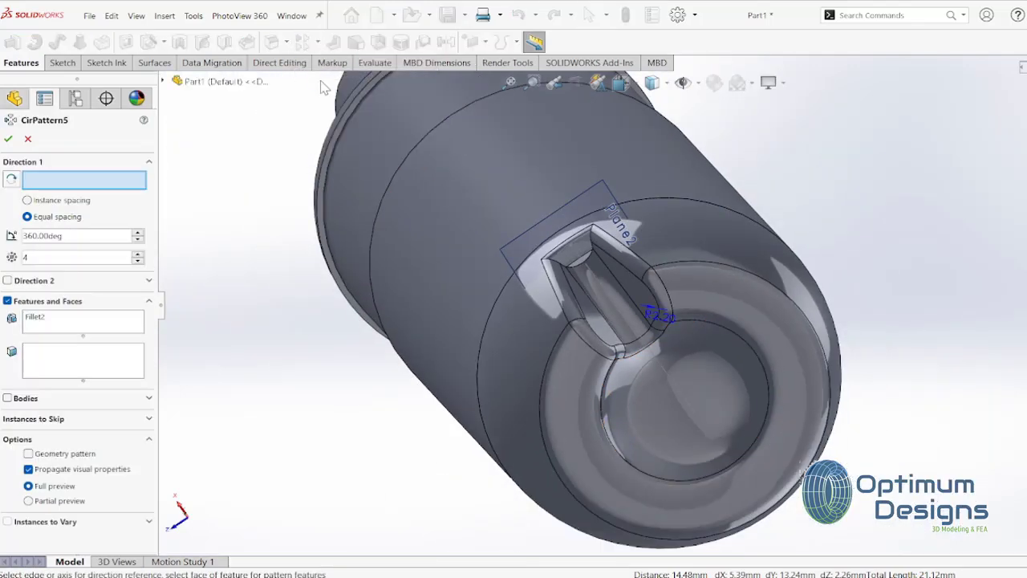
{"action": "left_click", "coordinate": [670, 198]}
{"action": "left_click", "coordinate": [48, 323]}
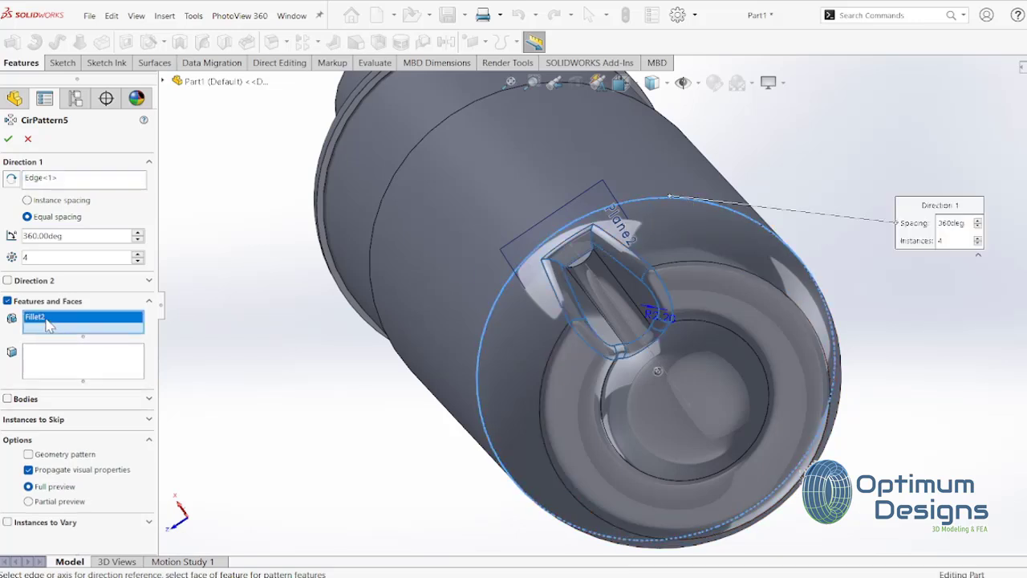
{"action": "left_click", "coordinate": [164, 83]}
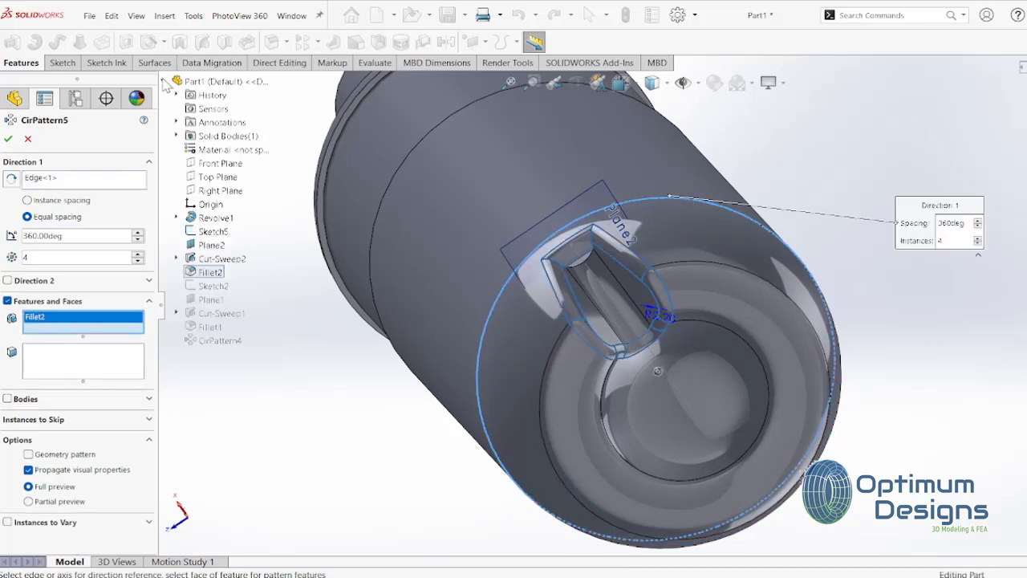
{"action": "left_click", "coordinate": [213, 258]}
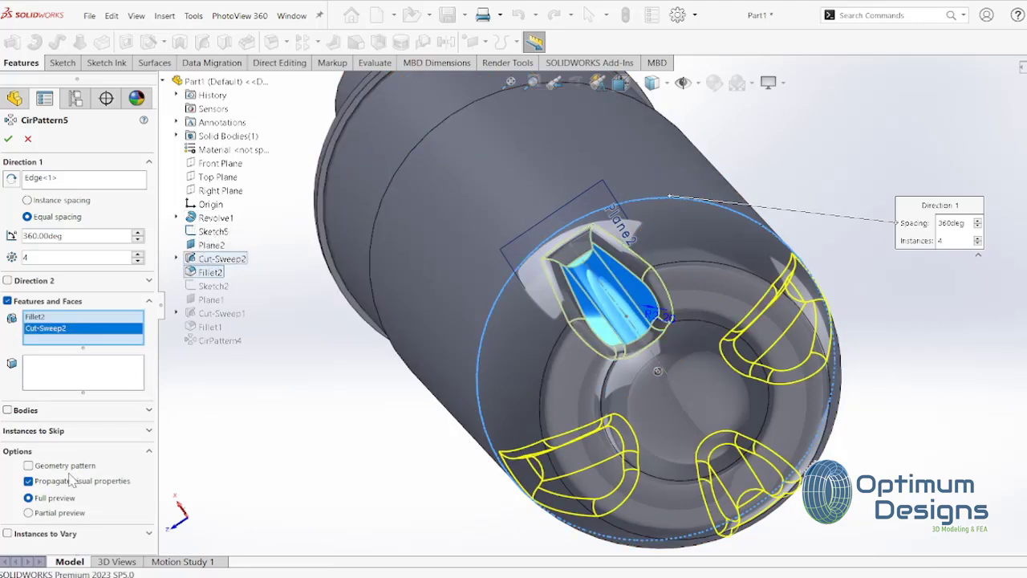
{"action": "left_click", "coordinate": [138, 253]}
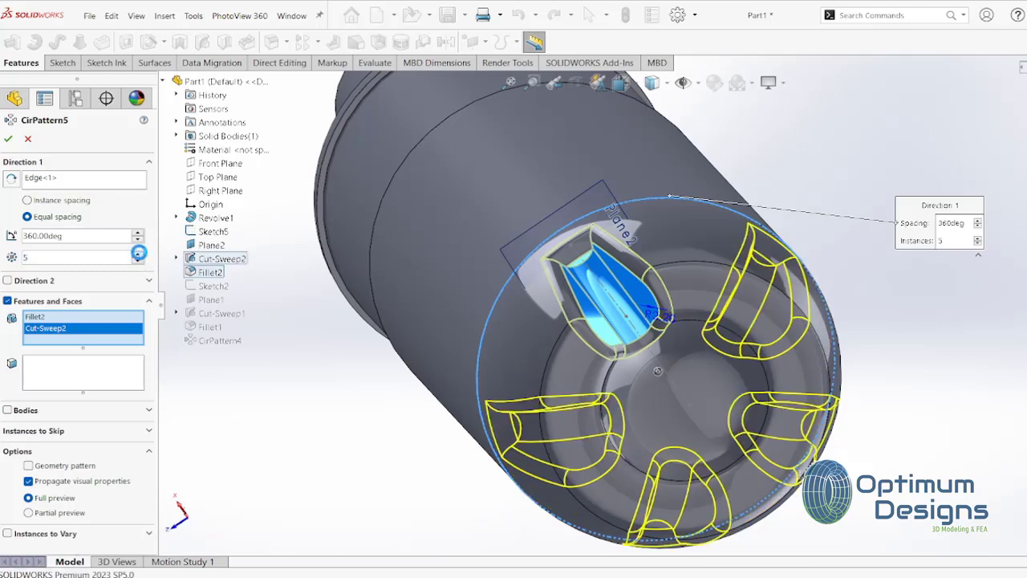
{"action": "left_click", "coordinate": [138, 253]}
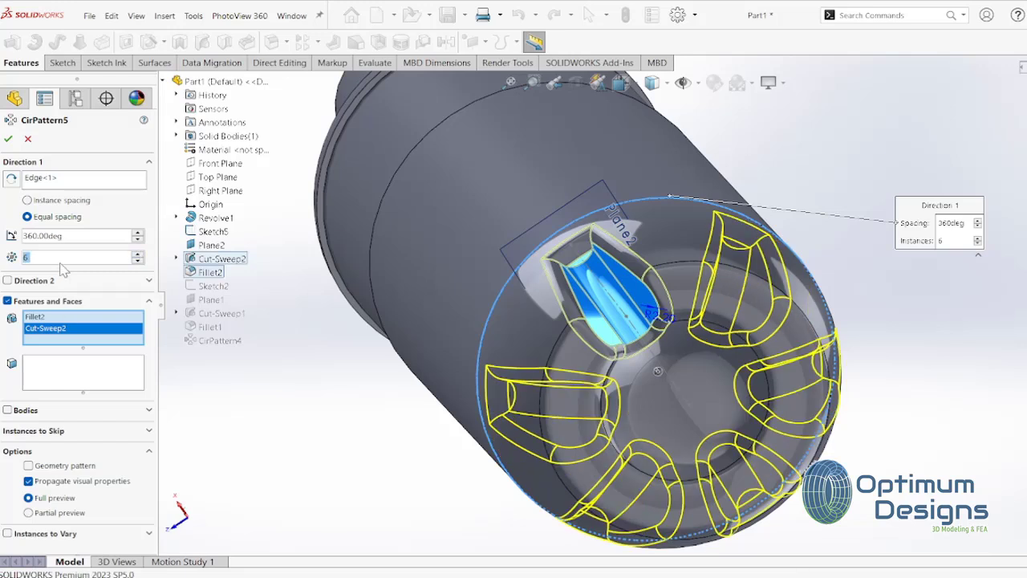
{"action": "type", "text": "5"}
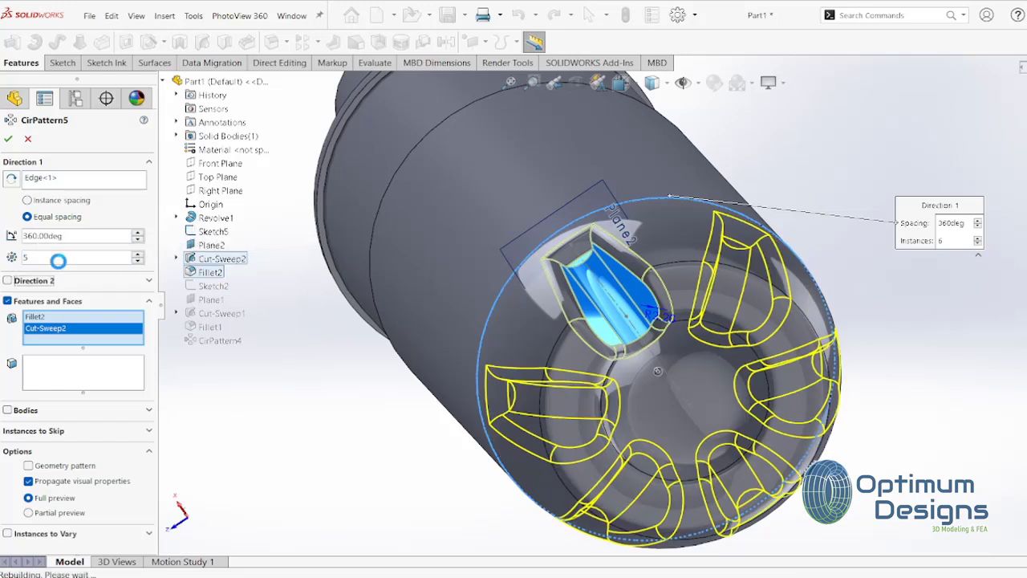
{"action": "left_click", "coordinate": [31, 466]}
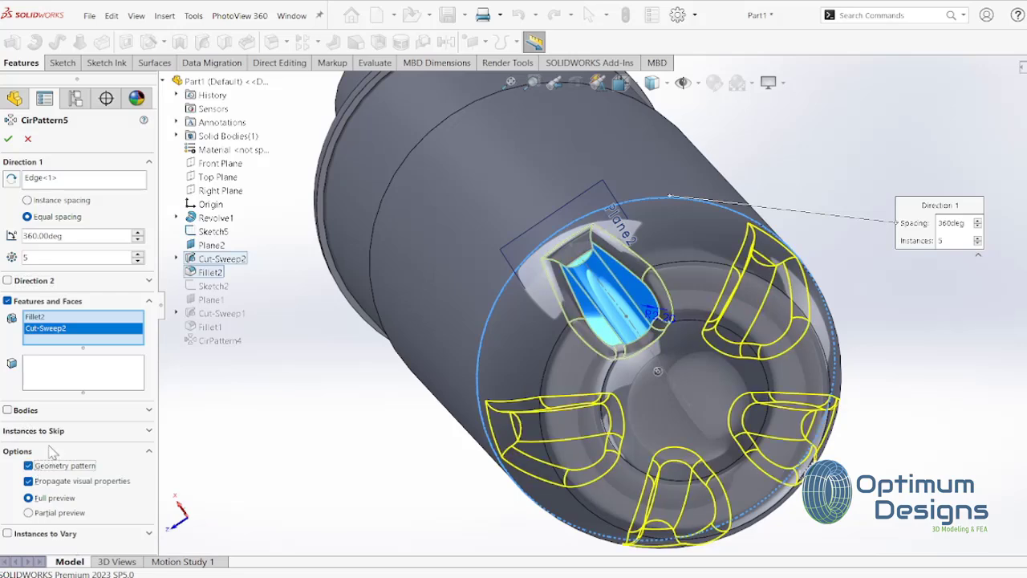
{"action": "left_click", "coordinate": [8, 140]}
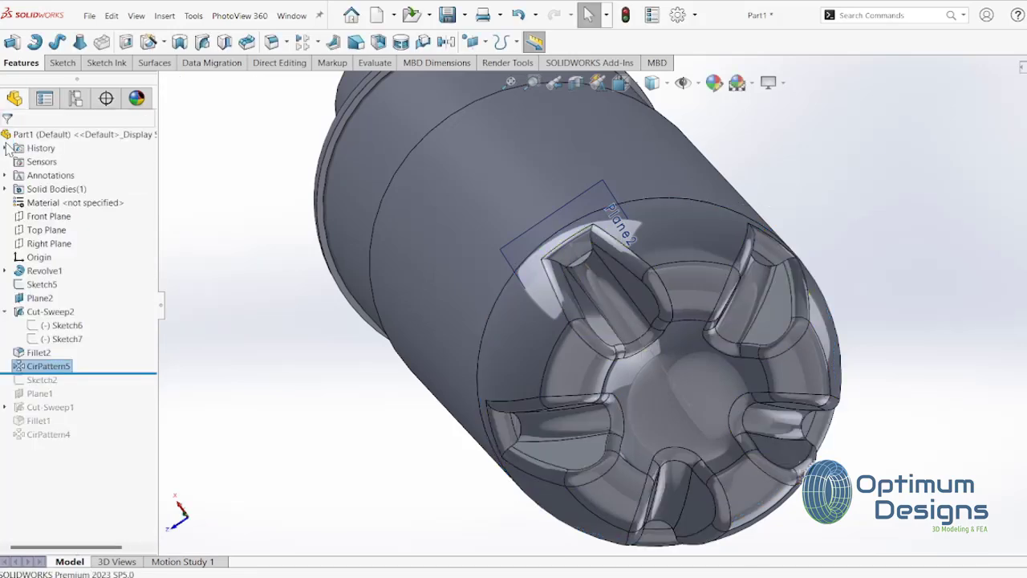
Step: Hide Plane2, show the upright bottle from the Right view, and select the Front Plane
{"action": "right_click", "coordinate": [38, 298]}
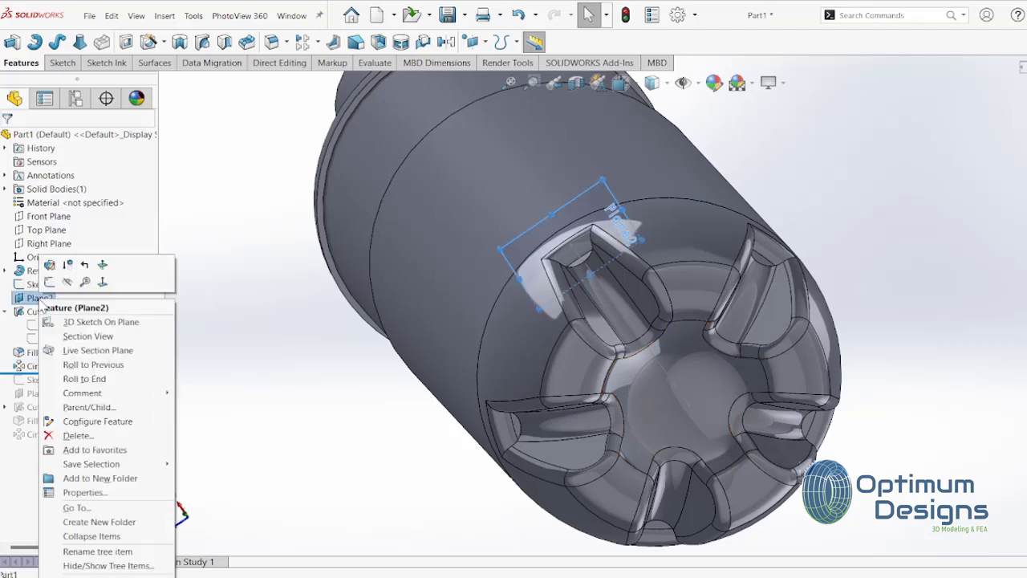
{"action": "left_click", "coordinate": [66, 282]}
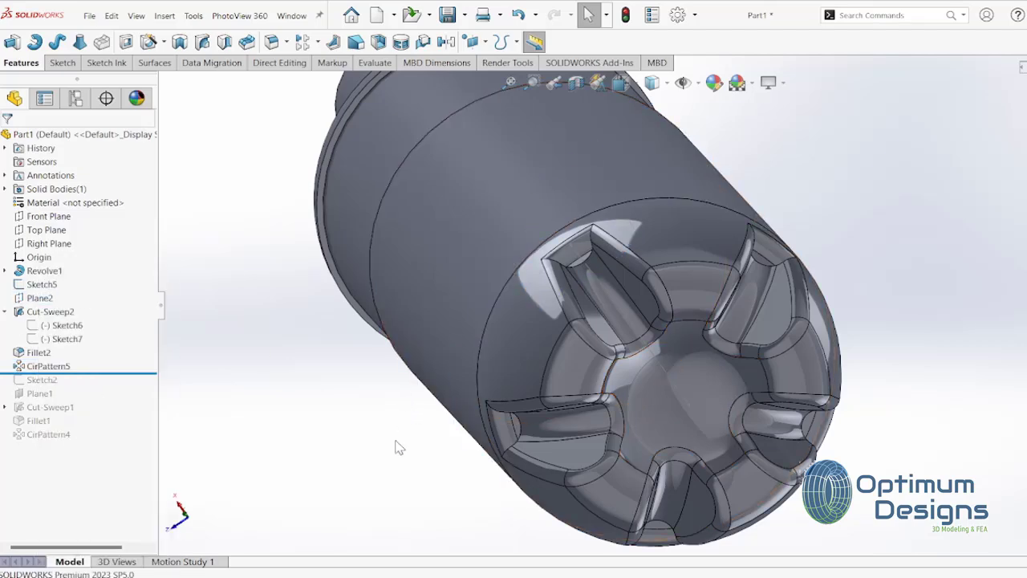
{"action": "key", "text": "space"}
{"action": "left_click", "coordinate": [478, 284]}
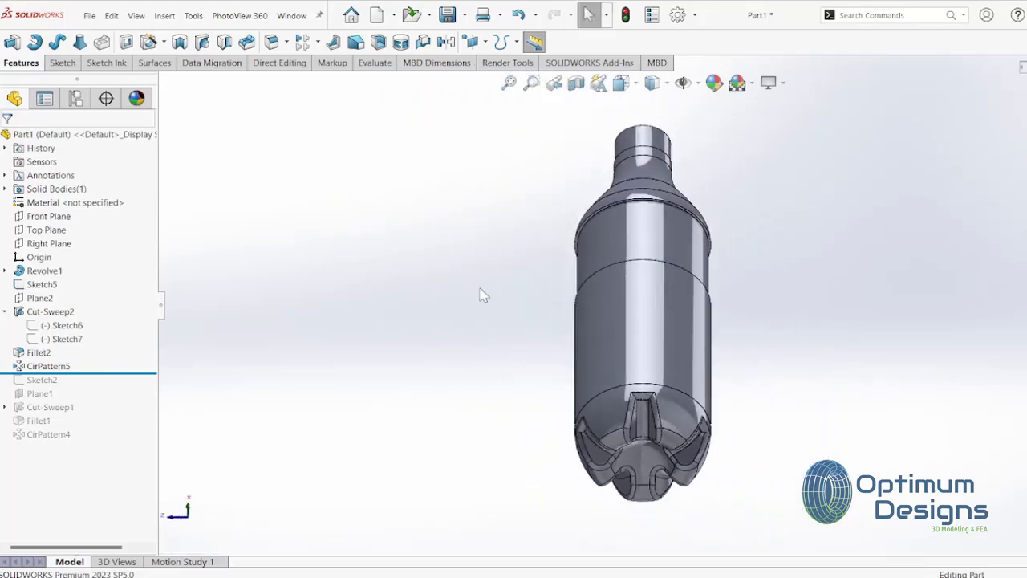
{"action": "key", "text": "space"}
{"action": "left_click", "coordinate": [515, 255]}
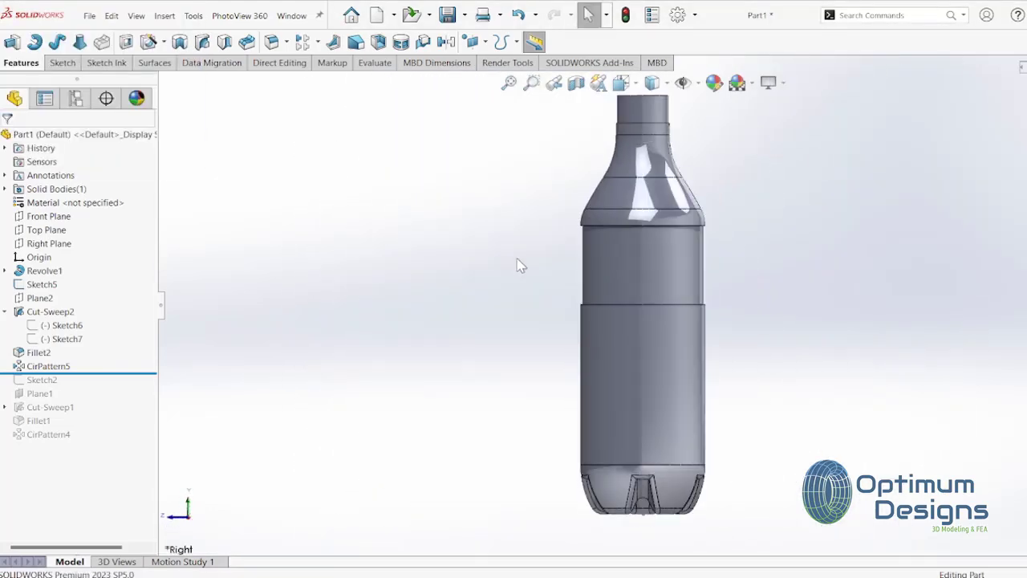
{"action": "left_click", "coordinate": [62, 217]}
Step: Start a sketch on the Front Plane and draw the band's left side, top edge and right side lines
{"action": "left_click", "coordinate": [68, 202]}
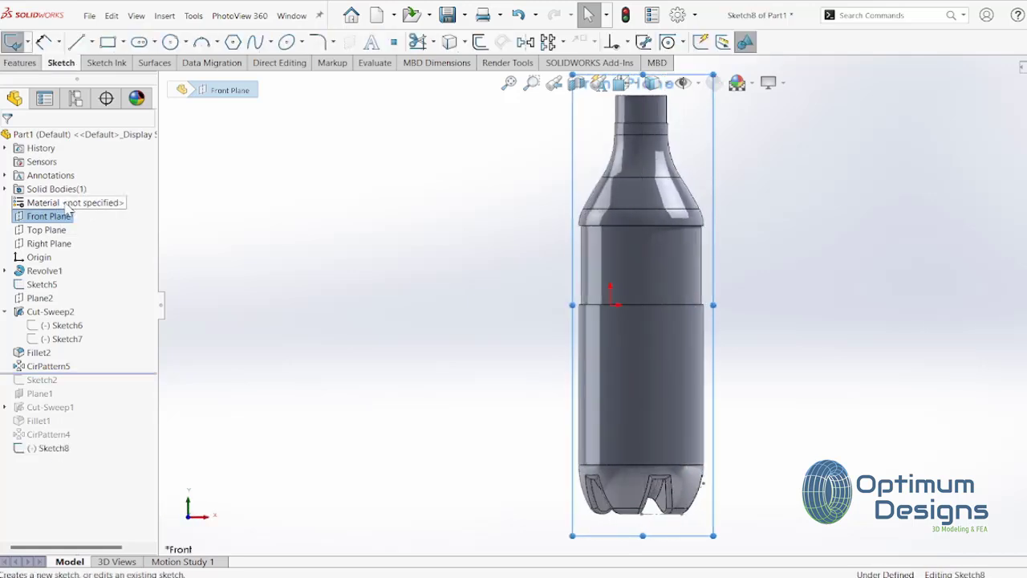
{"action": "right_click", "coordinate": [70, 205]}
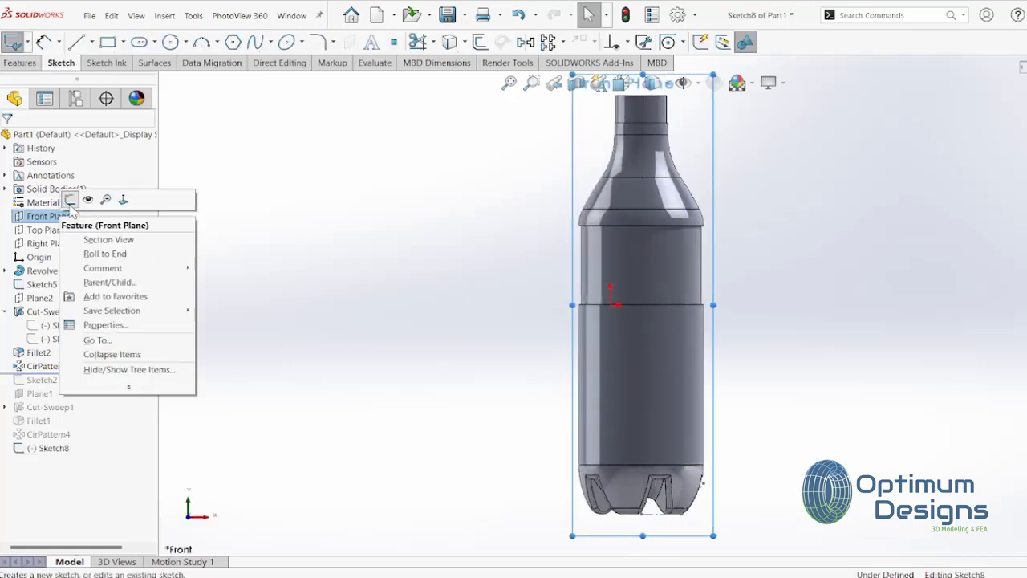
{"action": "left_click", "coordinate": [77, 41]}
{"action": "scroll", "coordinate": [588, 415], "scroll_direction": "down", "scroll_amount": 2}
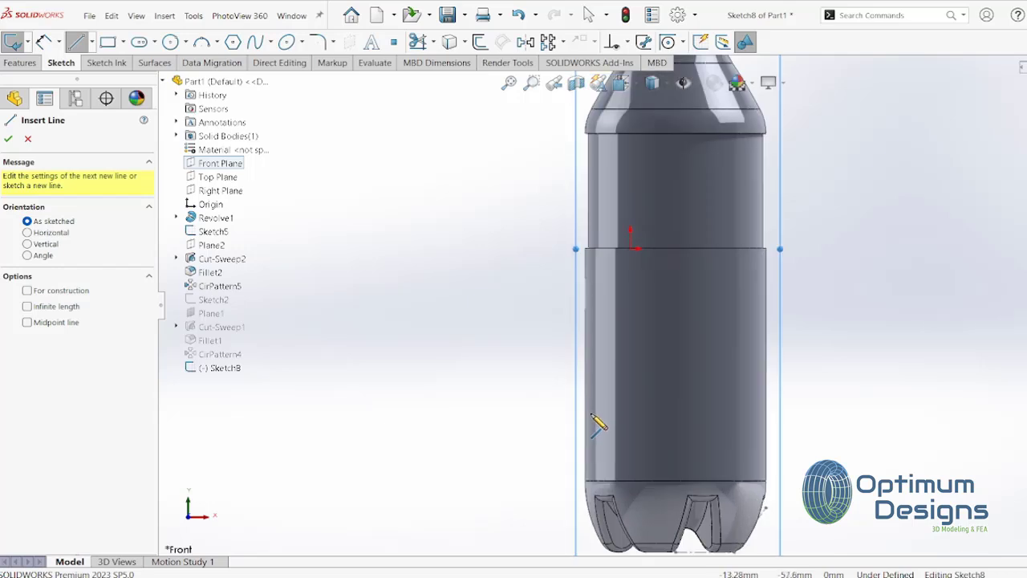
{"action": "left_click", "coordinate": [594, 421]}
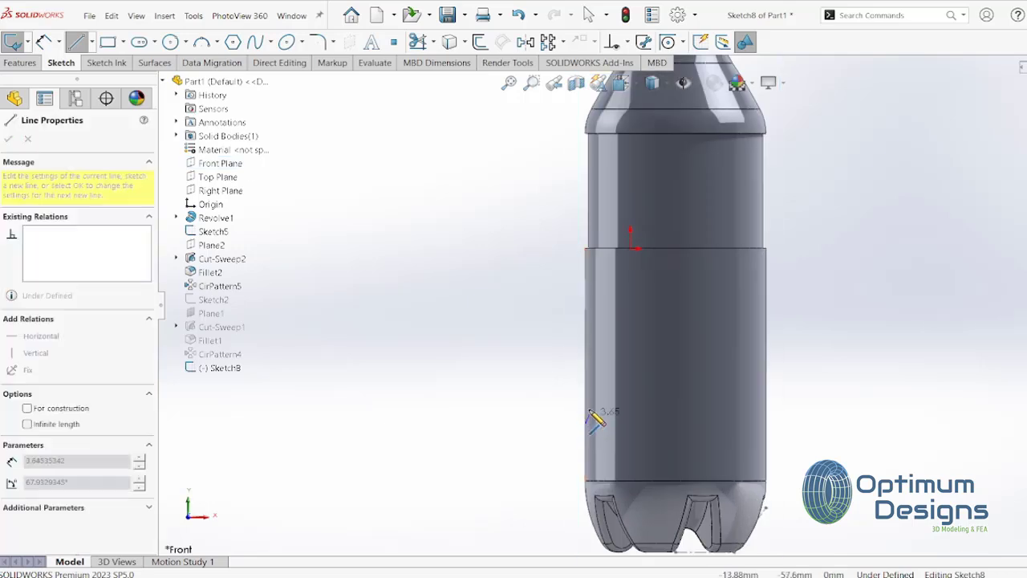
{"action": "left_click", "coordinate": [592, 335]}
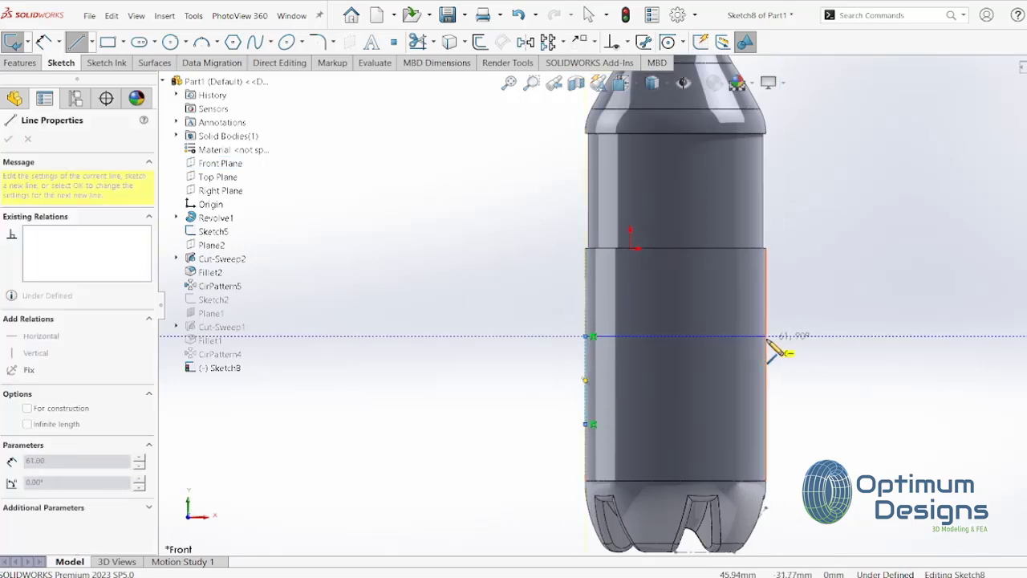
{"action": "left_click", "coordinate": [773, 336]}
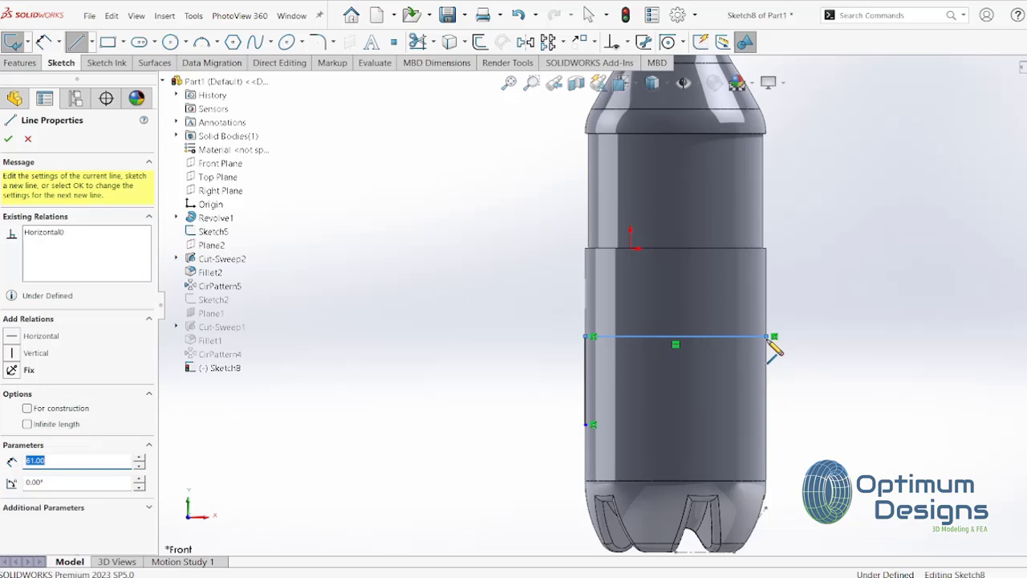
{"action": "left_click", "coordinate": [767, 425]}
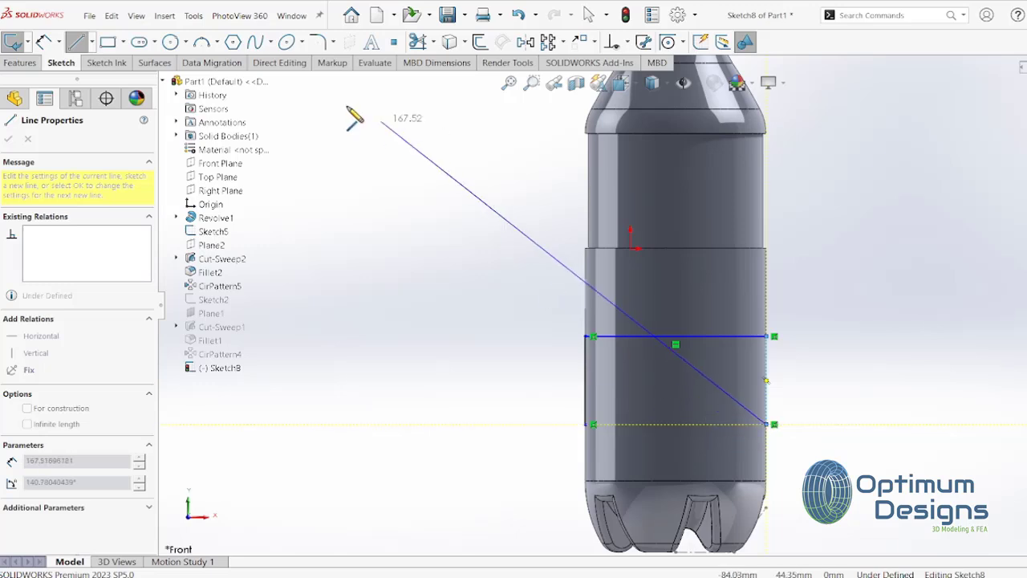
Step: Close the outline with a downward three-point arc and make both side lines equal
{"action": "left_click", "coordinate": [201, 41]}
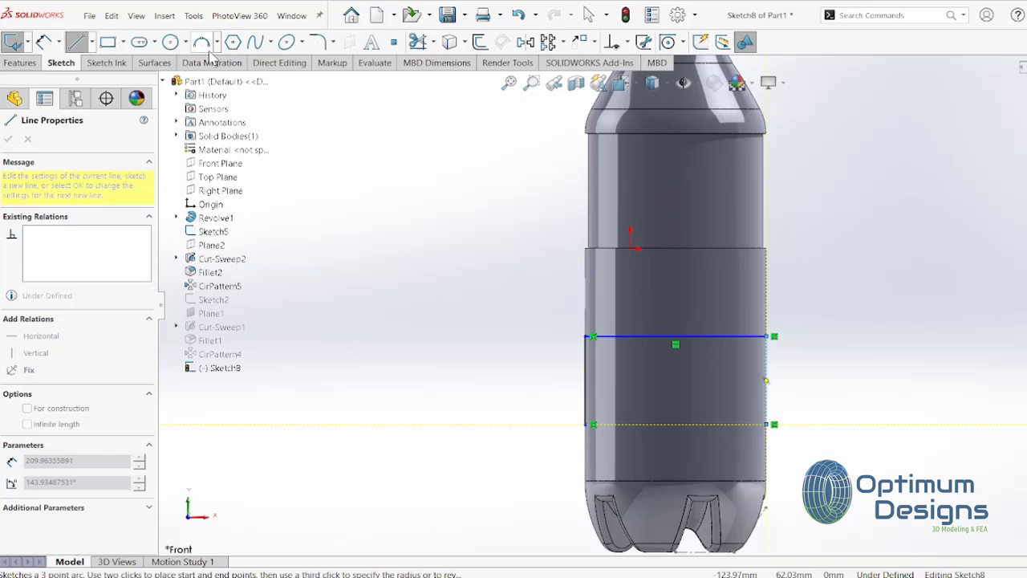
{"action": "left_click", "coordinate": [592, 425]}
{"action": "left_click", "coordinate": [772, 424]}
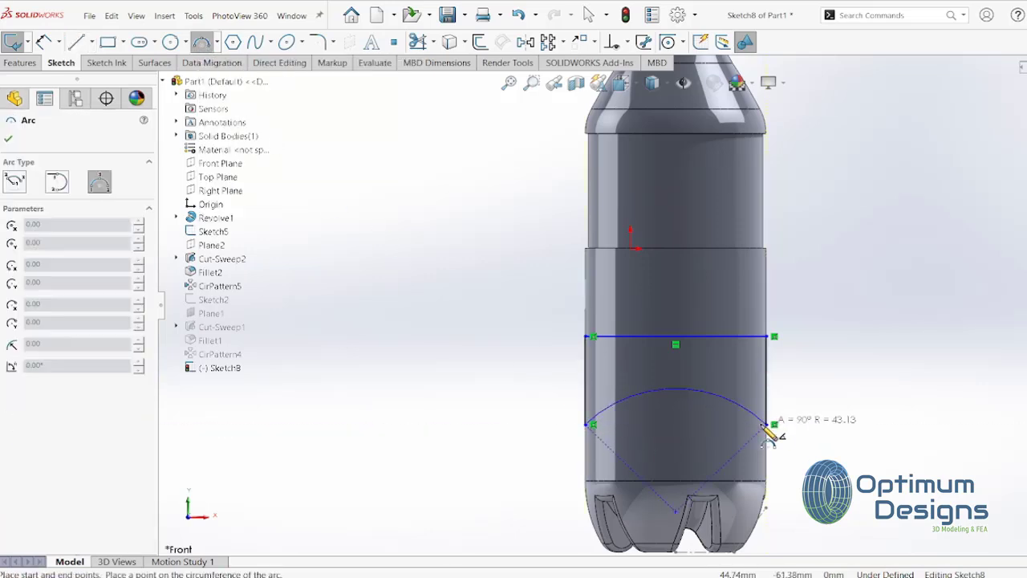
{"action": "left_click", "coordinate": [685, 441]}
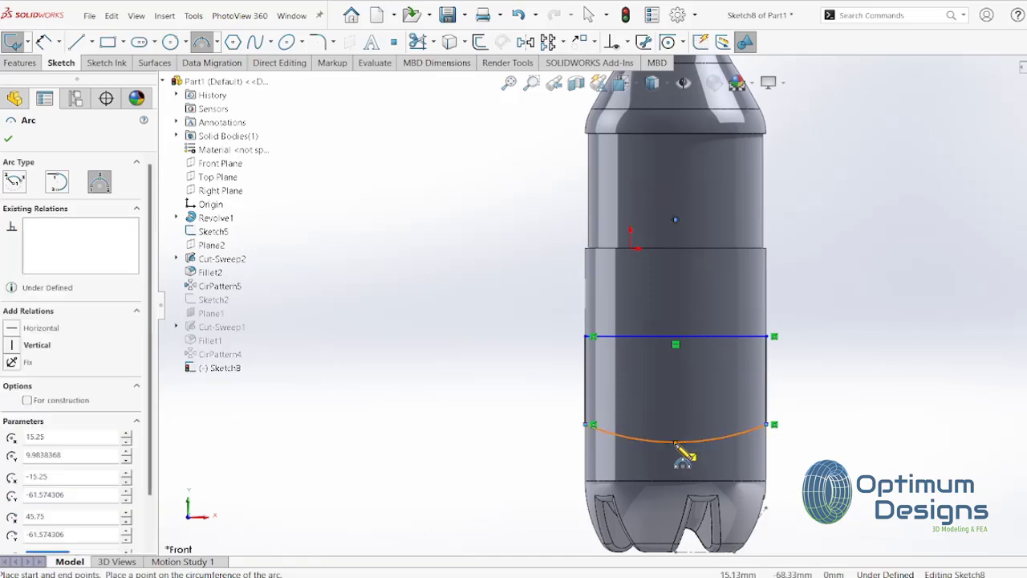
{"action": "key", "text": "Escape"}
{"action": "left_click", "coordinate": [588, 376]}
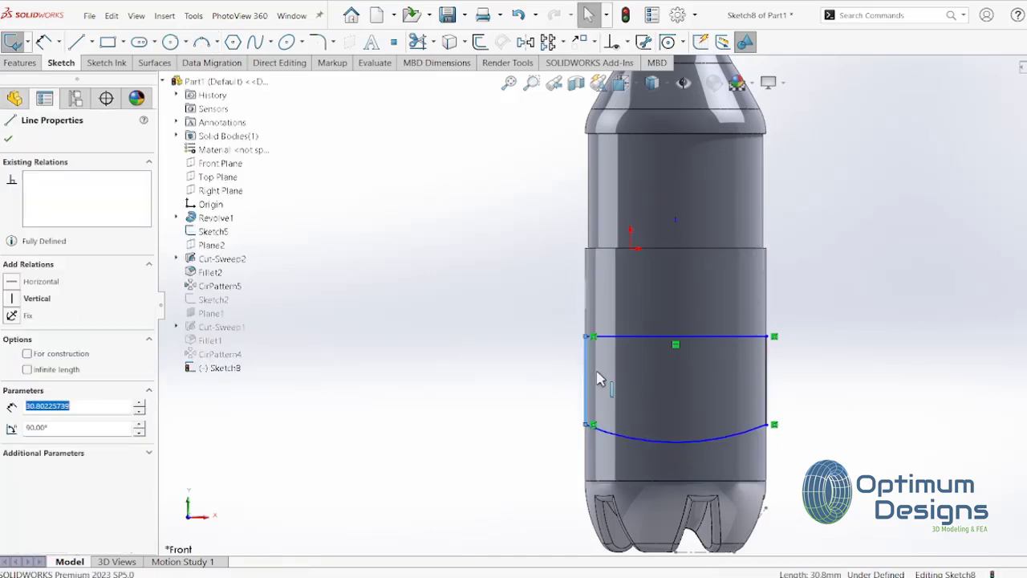
{"action": "left_click", "coordinate": [766, 385], "text": "ctrl"}
{"action": "left_click", "coordinate": [12, 425]}
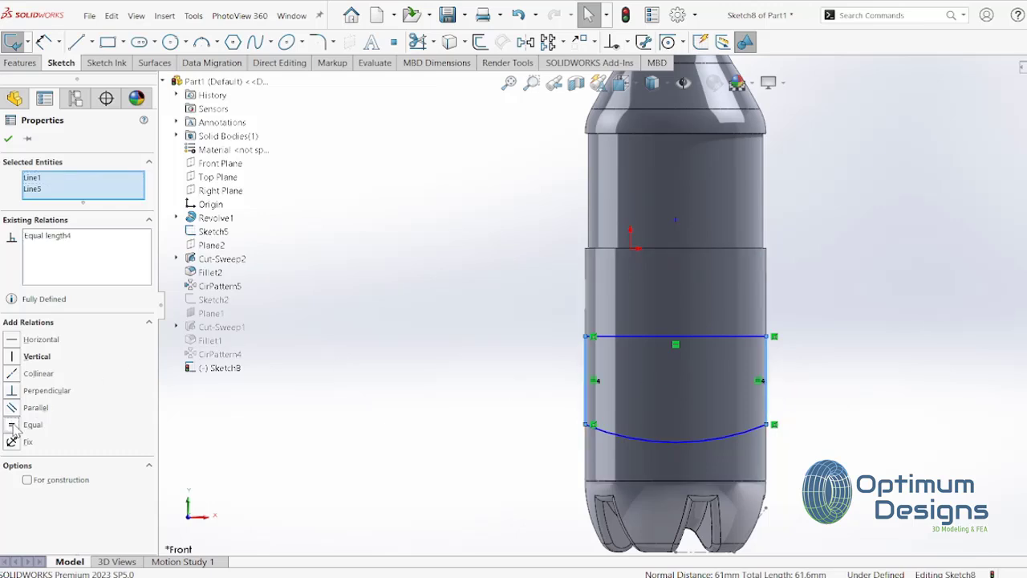
{"action": "left_click", "coordinate": [641, 336]}
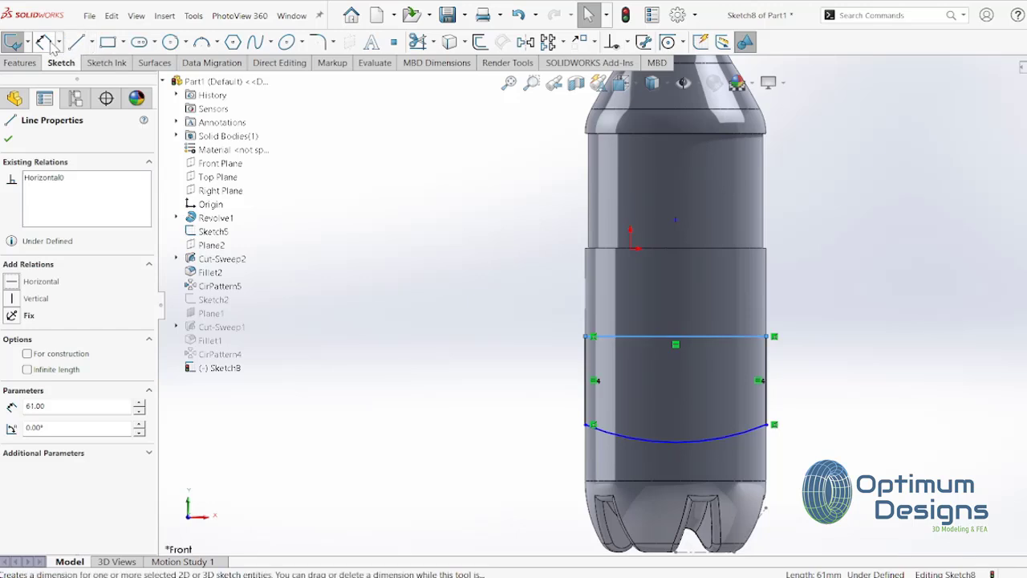
Step: Dimension the left side line at 25 mm
{"action": "left_click", "coordinate": [44, 42]}
{"action": "left_click", "coordinate": [585, 371]}
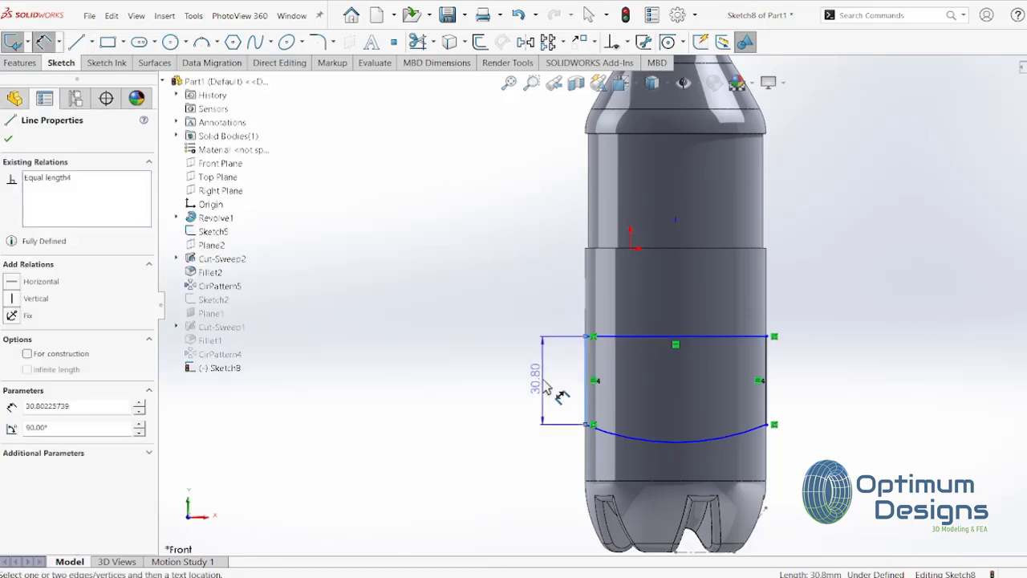
{"action": "left_click", "coordinate": [547, 387]}
{"action": "type", "text": "25"}
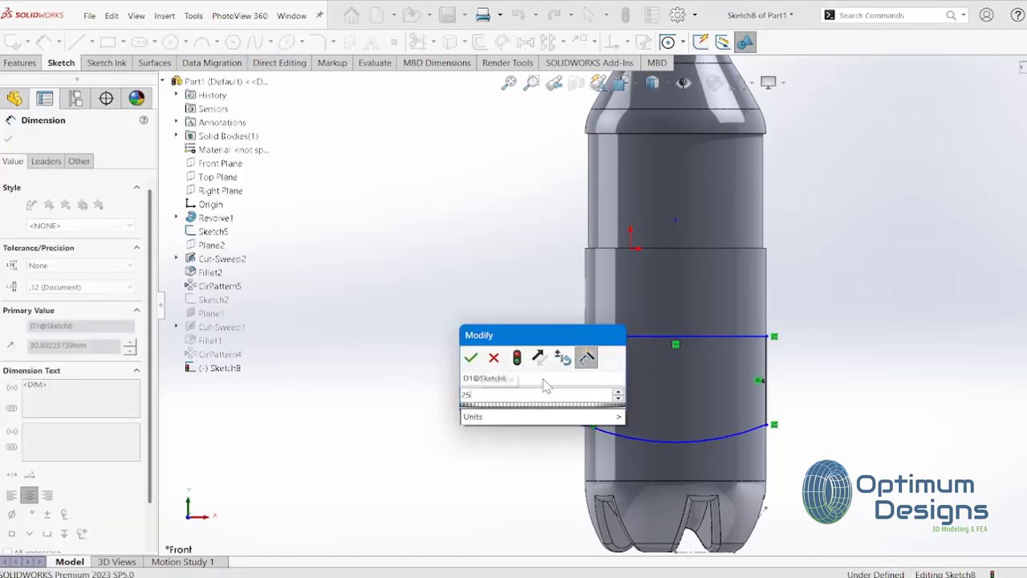
{"action": "key", "text": "Return"}
Step: Dimension the top line 60 mm above the bottle's bottom point, after trying 65 and 55
{"action": "left_click", "coordinate": [664, 337]}
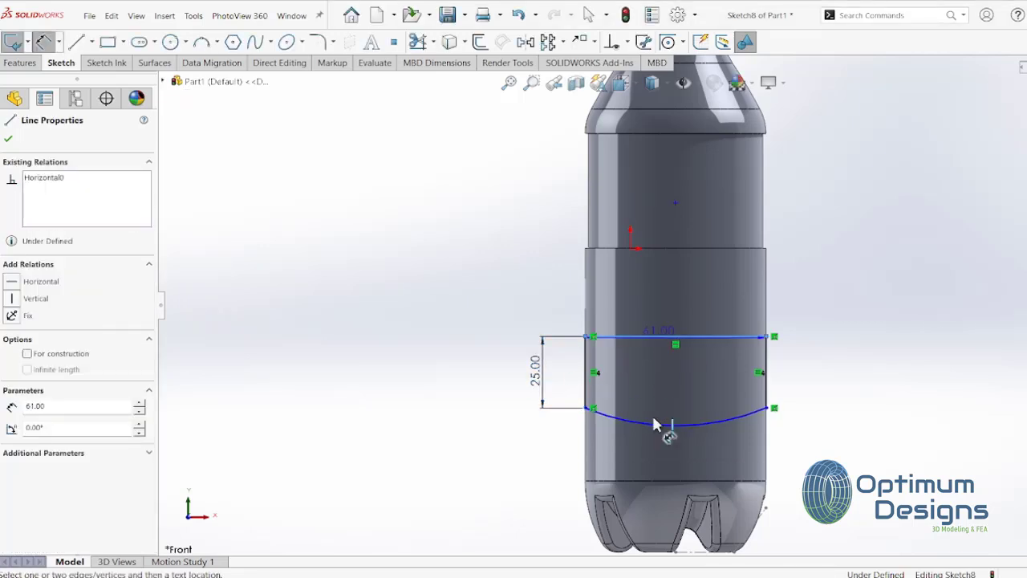
{"action": "scroll", "coordinate": [653, 426], "scroll_direction": "up", "scroll_amount": 1}
{"action": "left_click", "coordinate": [671, 510]}
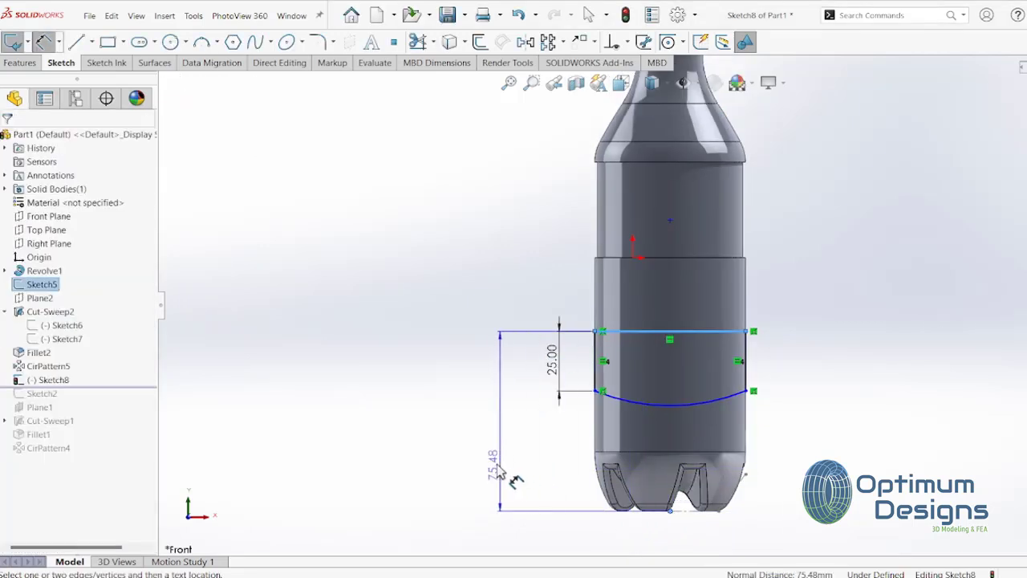
{"action": "left_click", "coordinate": [494, 469]}
{"action": "type", "text": "65"}
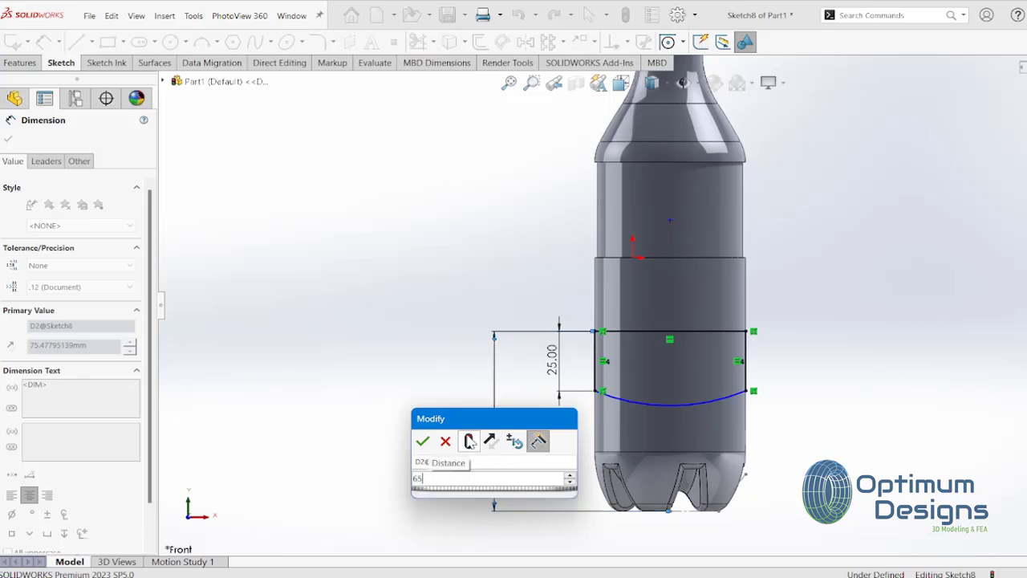
{"action": "left_click", "coordinate": [536, 443]}
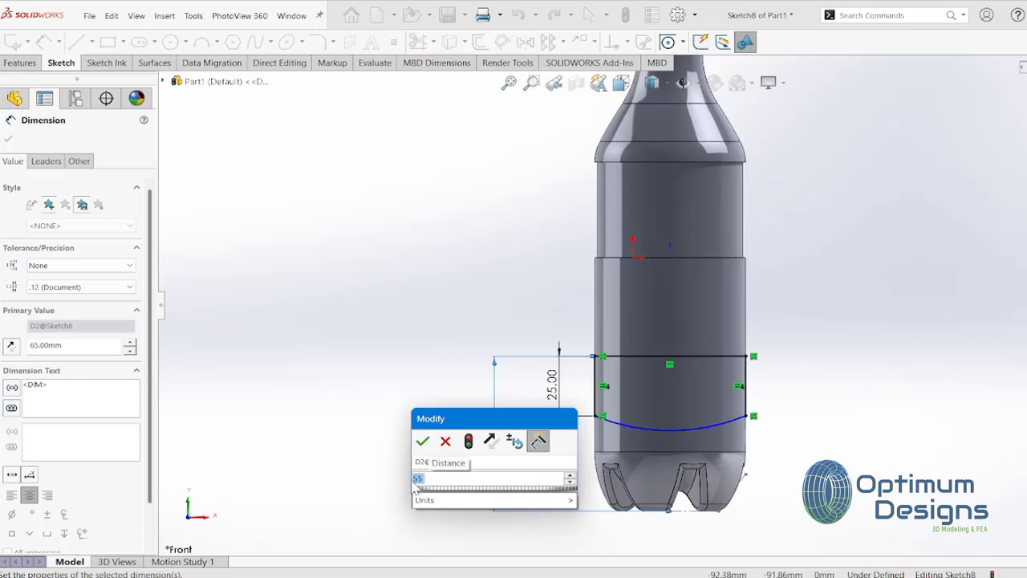
{"action": "left_click", "coordinate": [468, 443]}
{"action": "type", "text": "60"}
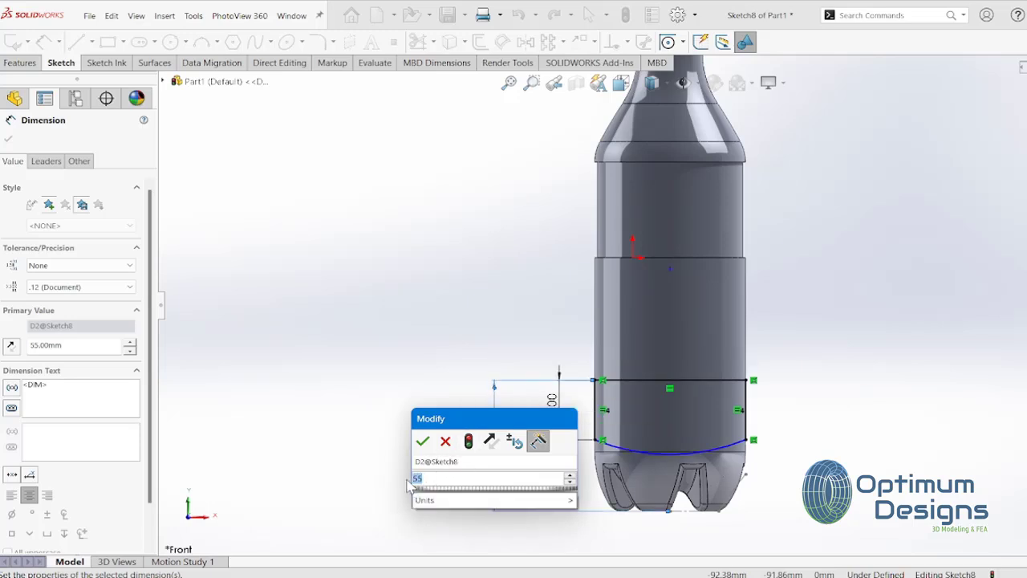
{"action": "left_click", "coordinate": [469, 440]}
{"action": "left_click", "coordinate": [422, 440]}
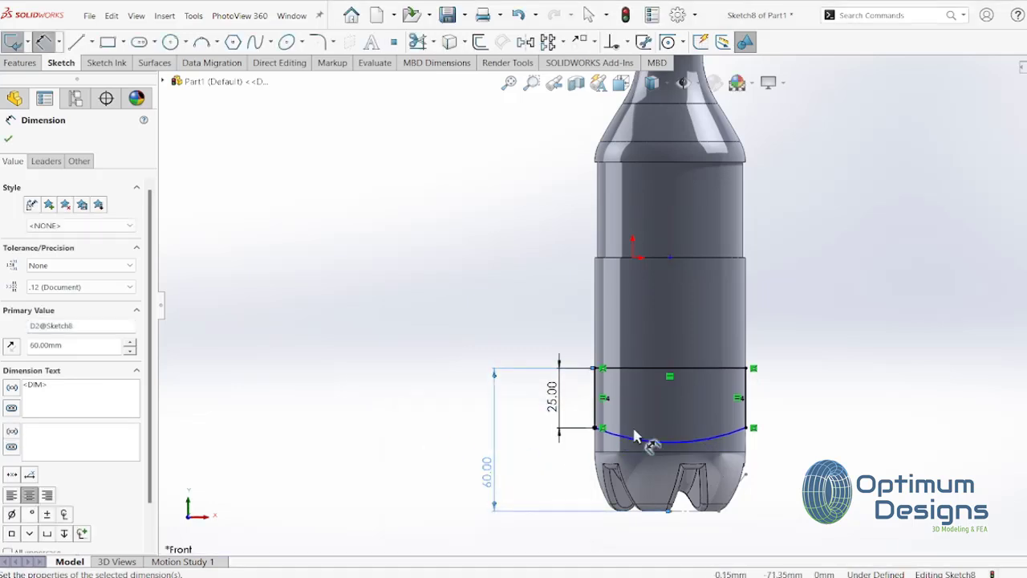
Step: Dimension the bottom arc radius, adjusting it from 46 through 50 and 60 to 70 mm
{"action": "left_click", "coordinate": [713, 436]}
{"action": "left_click", "coordinate": [698, 417]}
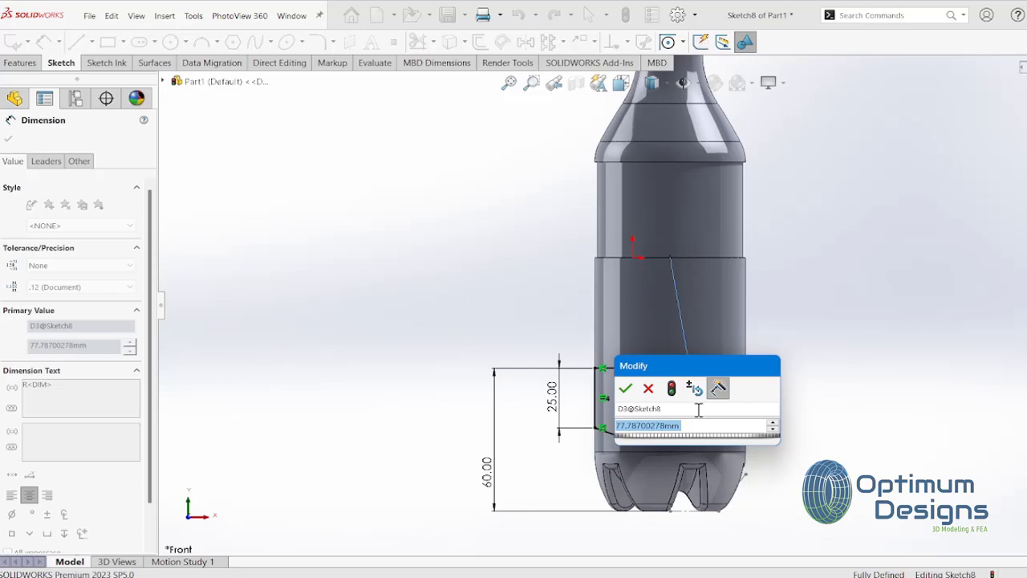
{"action": "type", "text": "46"}
{"action": "key", "text": "Return"}
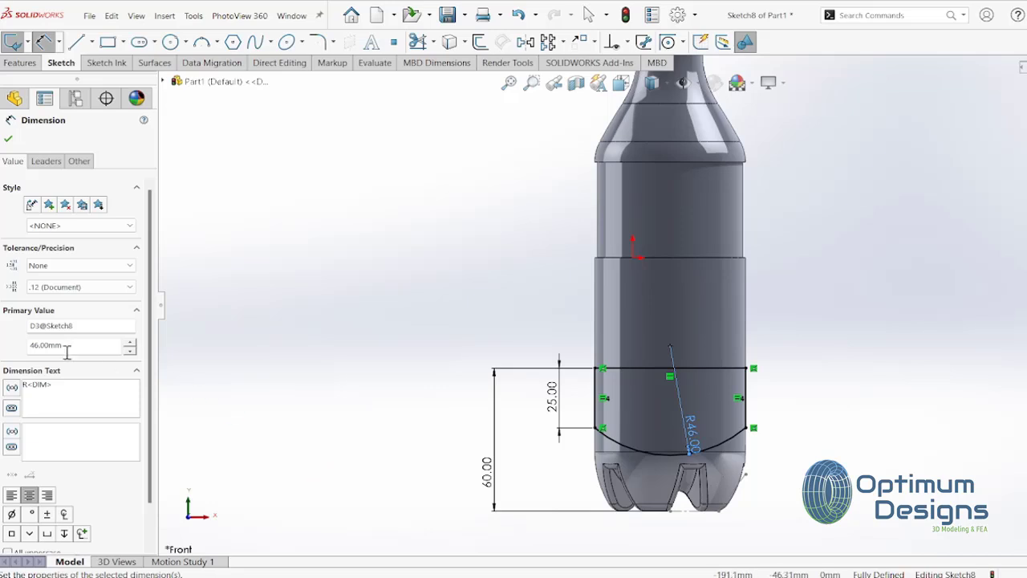
{"action": "left_click_drag", "start_coordinate": [68, 347], "coordinate": [12, 353]}
{"action": "type", "text": "50"}
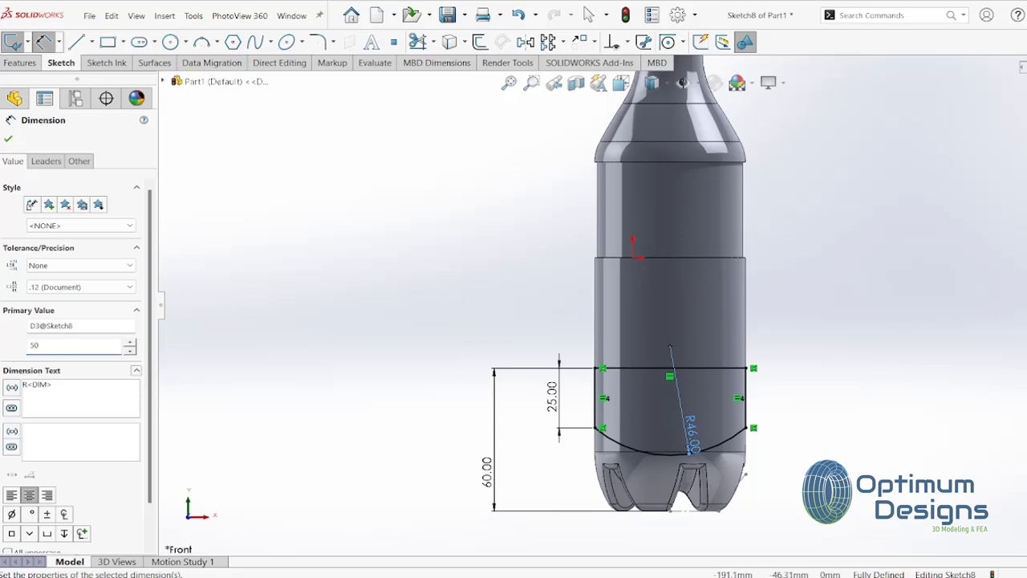
{"action": "key", "text": "Return"}
{"action": "left_click_drag", "start_coordinate": [76, 346], "coordinate": [18, 350]}
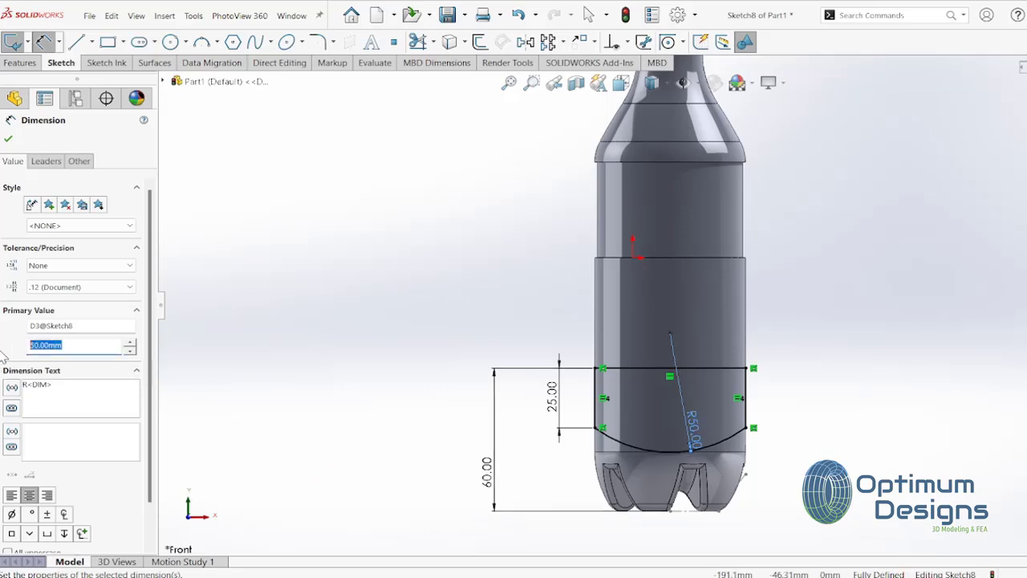
{"action": "type", "text": "60"}
{"action": "key", "text": "Return"}
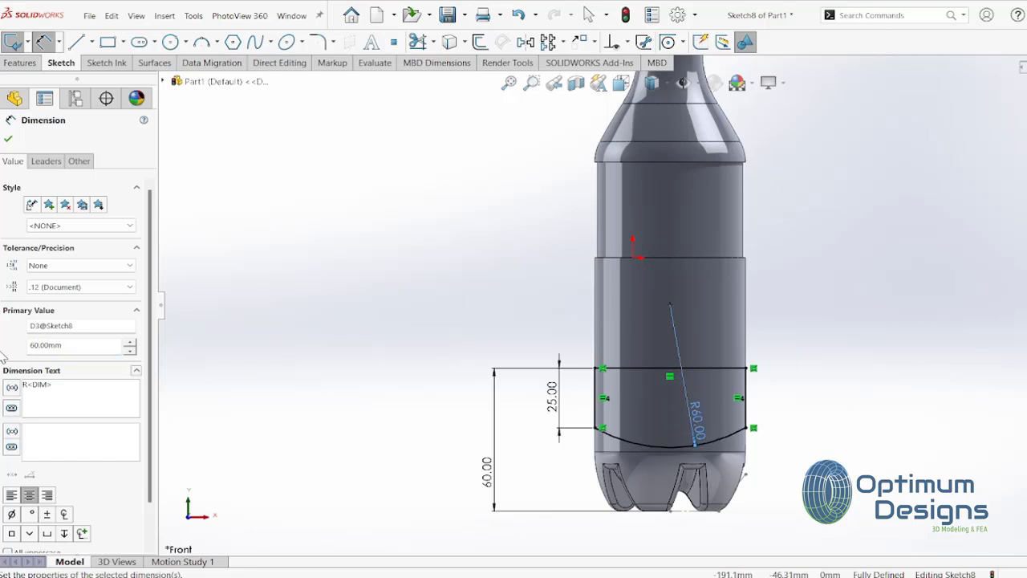
{"action": "left_click_drag", "start_coordinate": [86, 346], "coordinate": [27, 348]}
{"action": "type", "text": "70"}
{"action": "key", "text": "Return"}
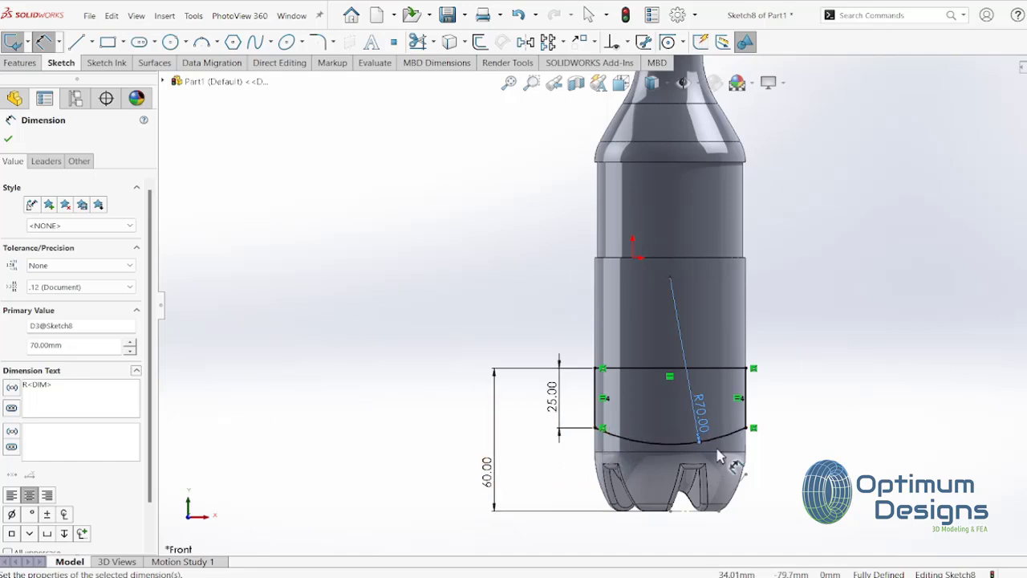
Step: Add a driven 25.00 mm dimension on the right side line and finish dimensioning
{"action": "left_click", "coordinate": [782, 401]}
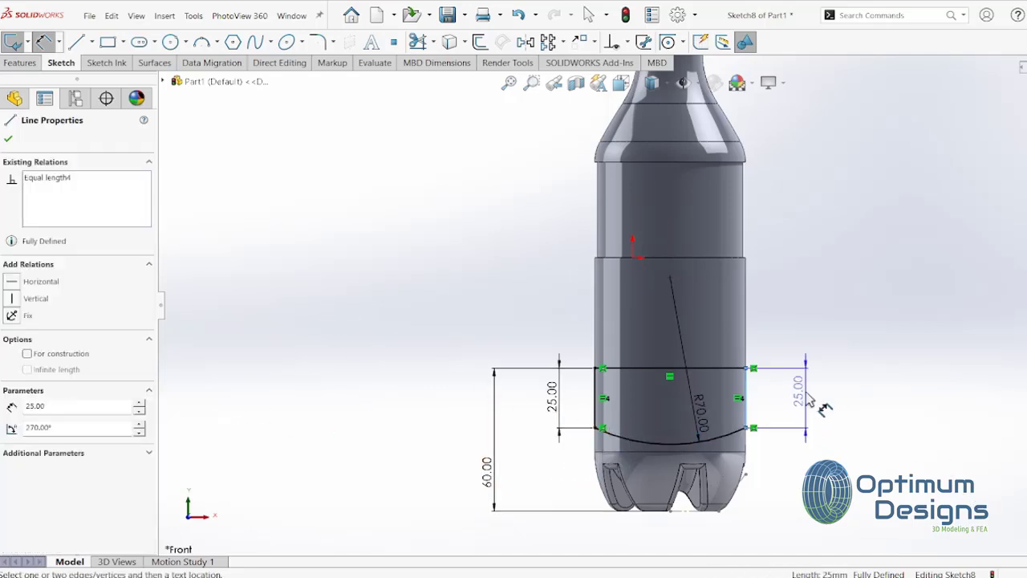
{"action": "left_click", "coordinate": [802, 397]}
{"action": "left_click", "coordinate": [657, 312]}
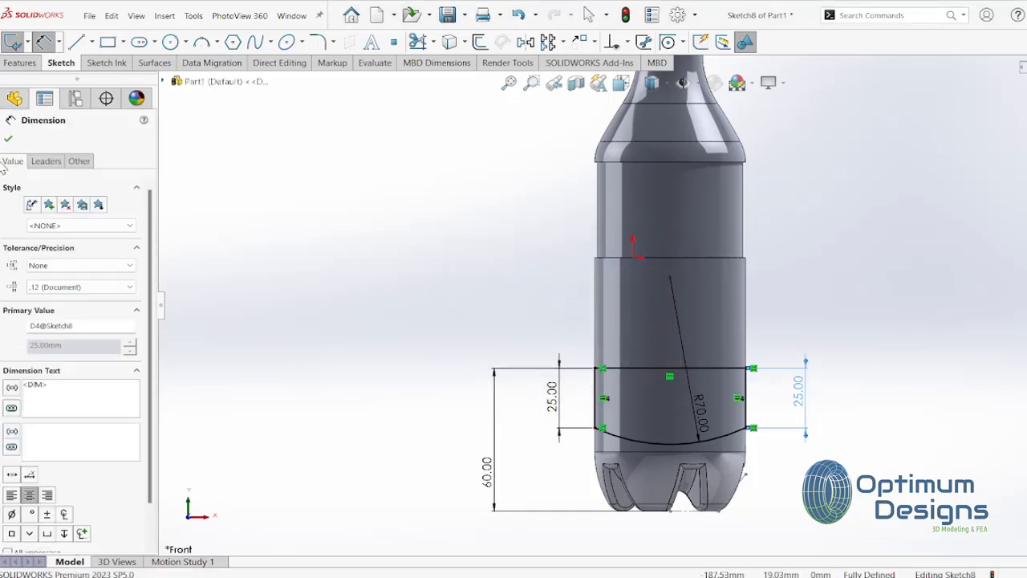
{"action": "left_click", "coordinate": [8, 138]}
Step: Extrude-cut the band sketch Through All - Both and keep all resulting bodies
{"action": "left_click", "coordinate": [32, 64]}
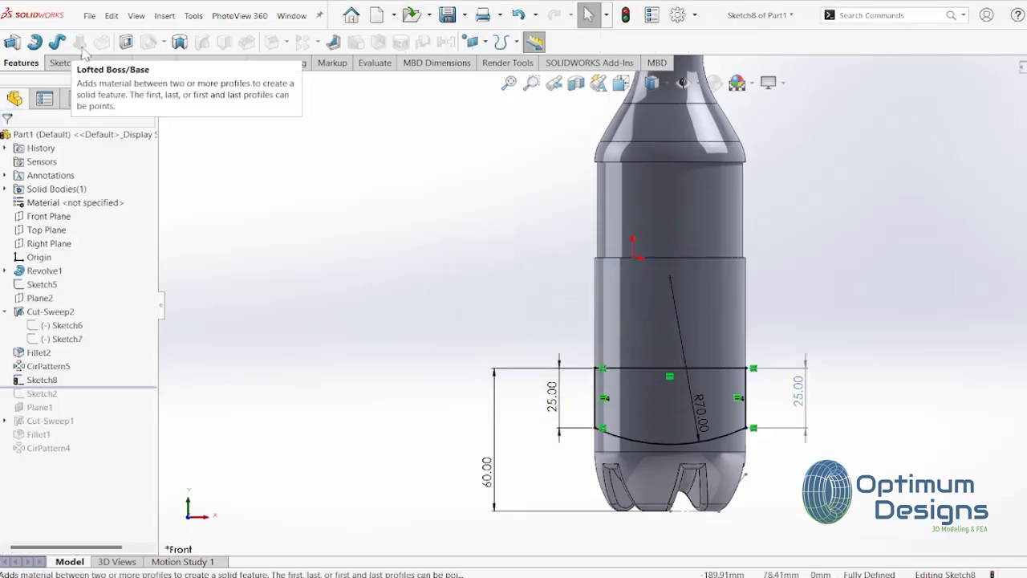
{"action": "left_click", "coordinate": [126, 42]}
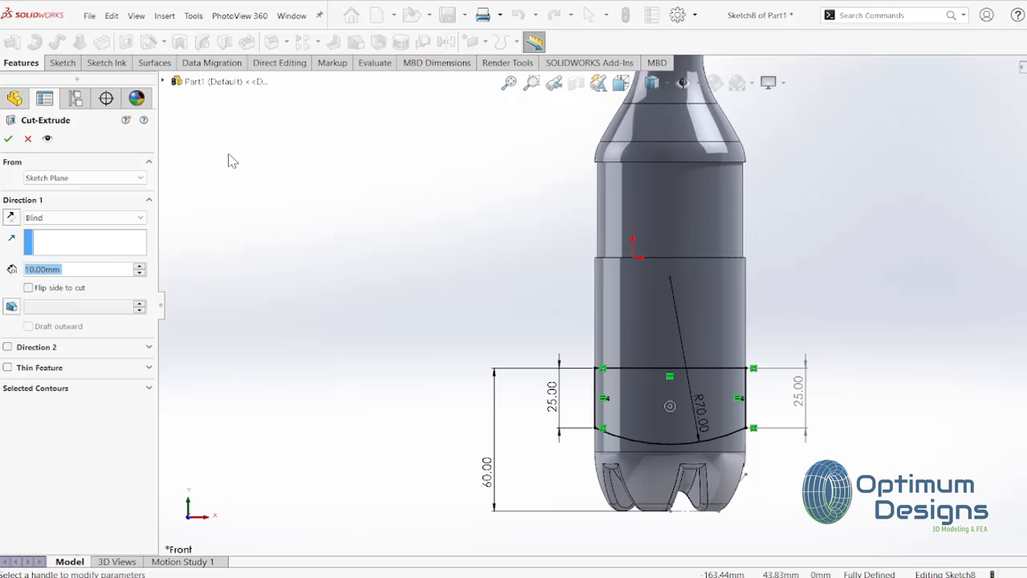
{"action": "left_click", "coordinate": [66, 217]}
{"action": "left_click", "coordinate": [71, 250]}
{"action": "middle_click_drag", "start_coordinate": [462, 370], "coordinate": [422, 420]}
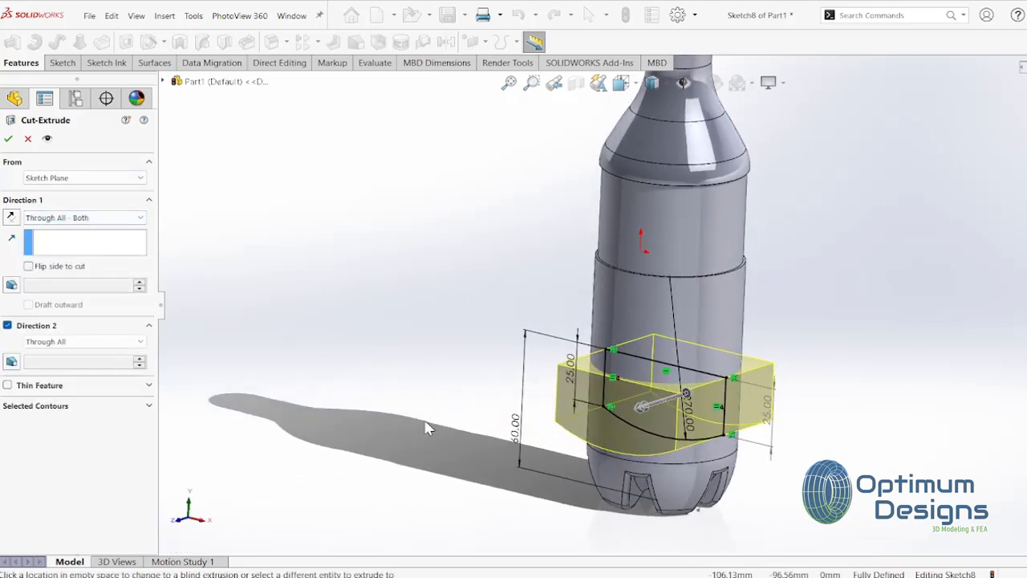
{"action": "left_click", "coordinate": [9, 140]}
{"action": "left_click", "coordinate": [24, 35]}
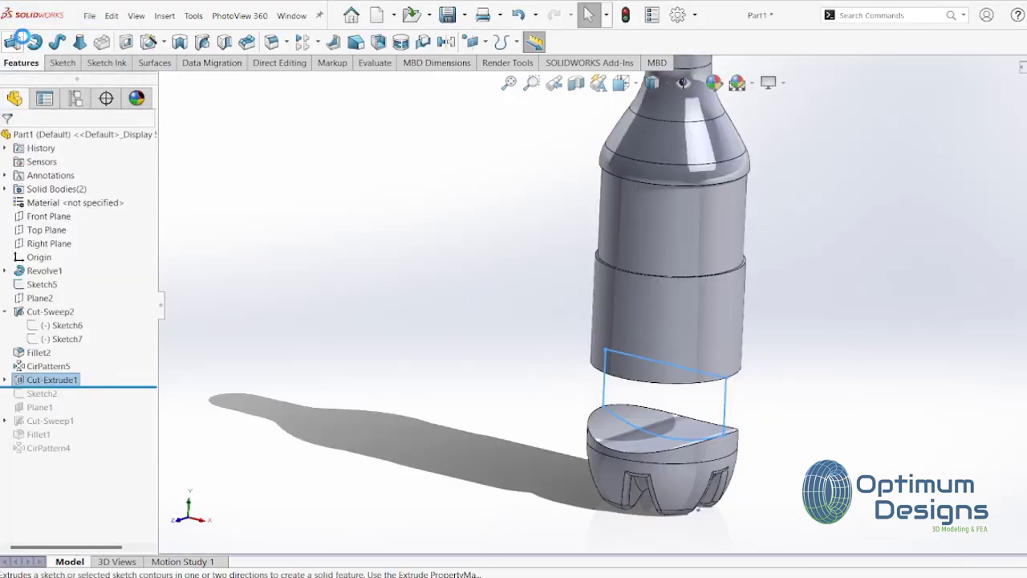
Step: View the split bottle from the Front, Right and other standard orientations
{"action": "key", "text": "space"}
{"action": "left_click", "coordinate": [419, 322]}
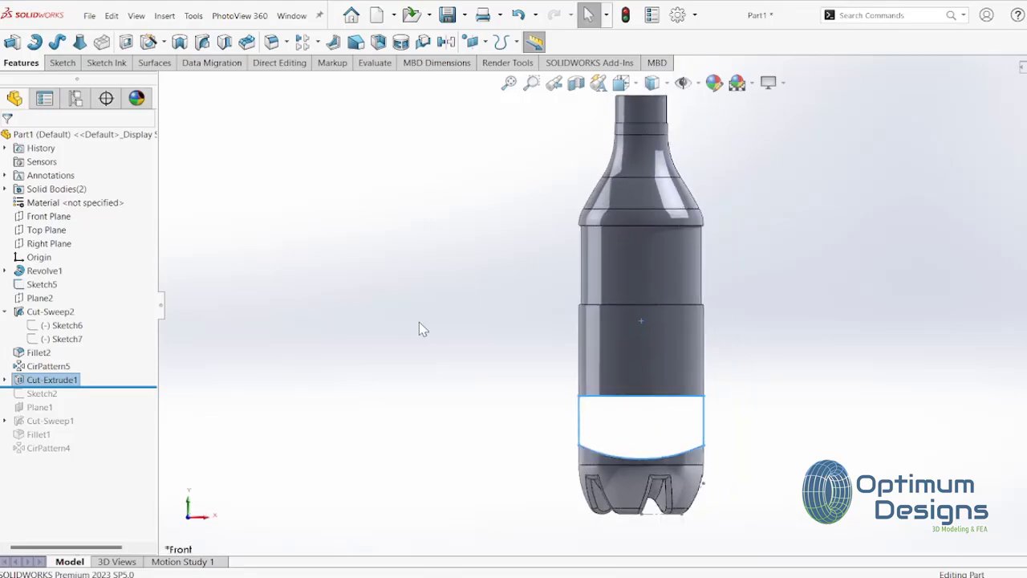
{"action": "key", "text": "space"}
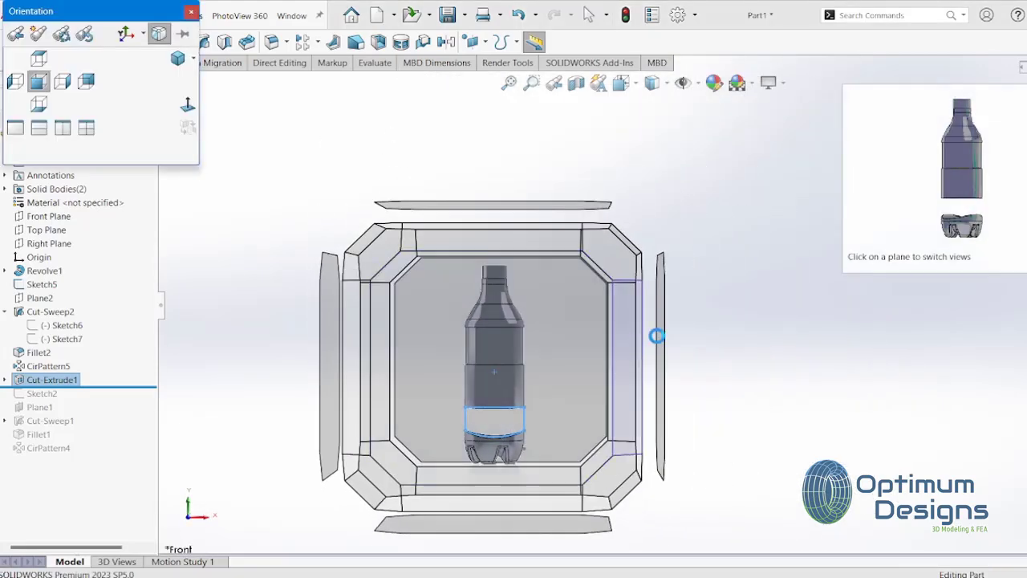
{"action": "left_click", "coordinate": [662, 329]}
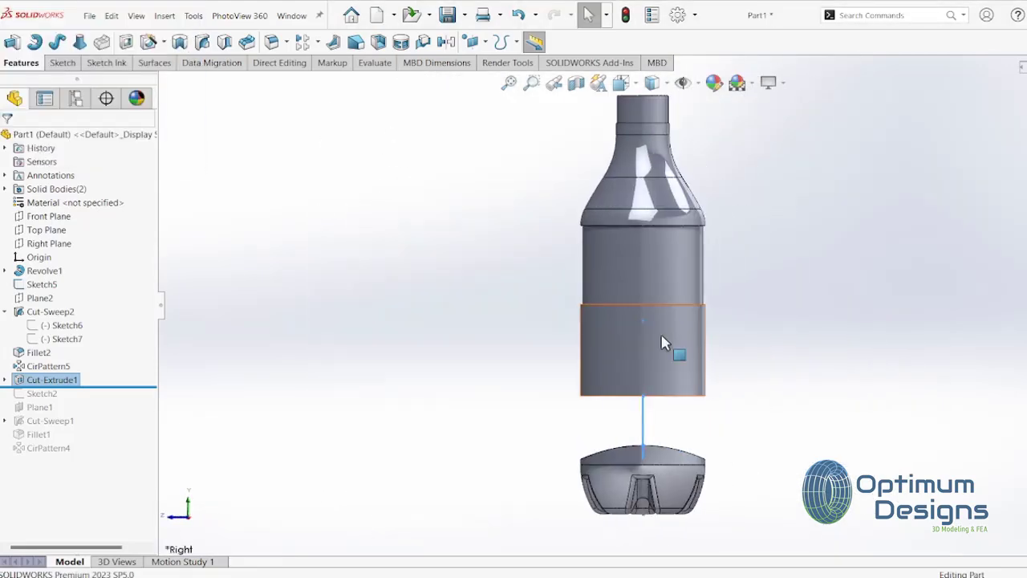
{"action": "key", "text": "space"}
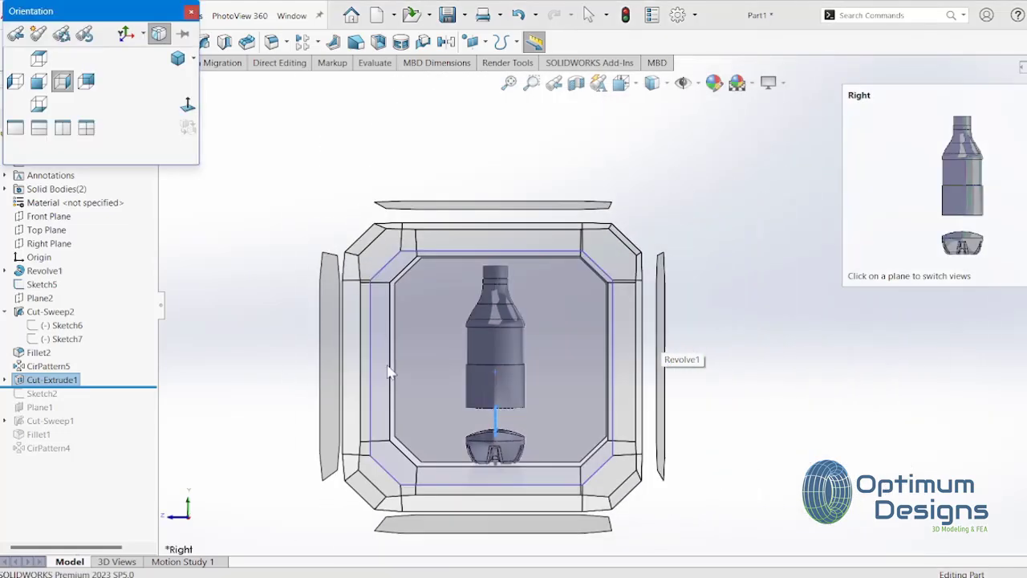
{"action": "left_click", "coordinate": [381, 370]}
{"action": "key", "text": "space"}
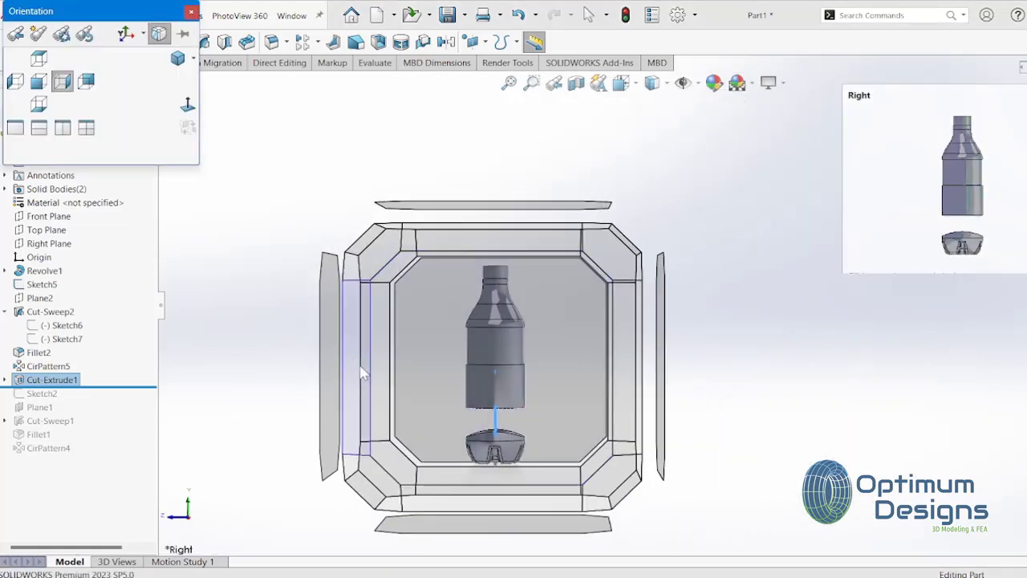
{"action": "left_click", "coordinate": [357, 373]}
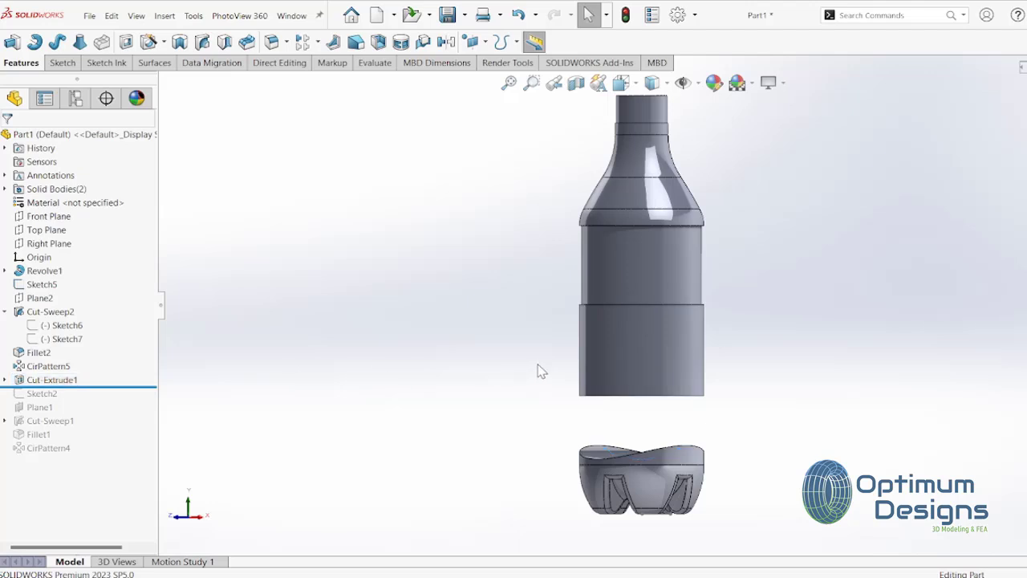
Step: Start a new reference plane with the Front Plane and Right Plane as references
{"action": "left_click", "coordinate": [164, 15]}
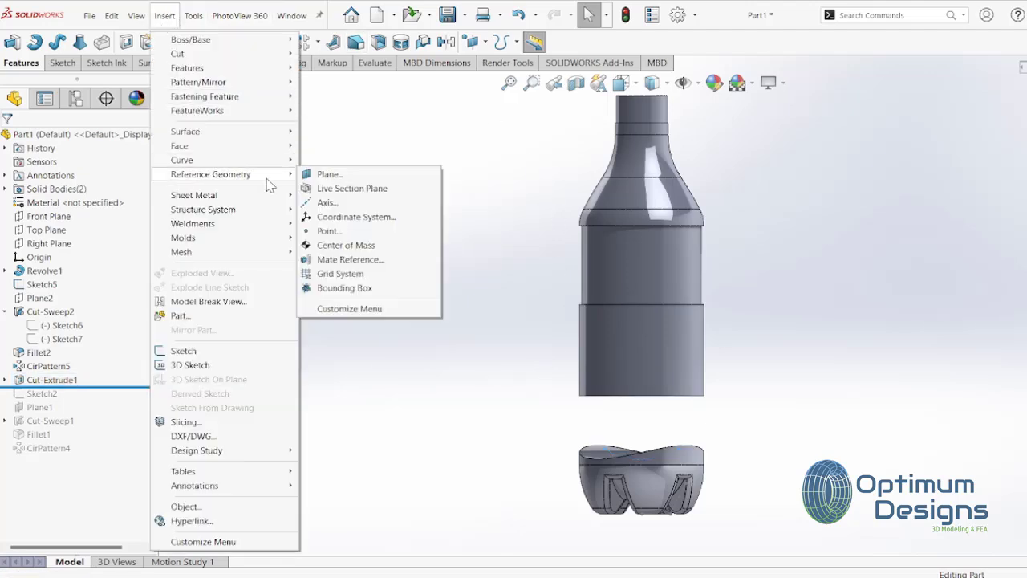
{"action": "left_click", "coordinate": [325, 176]}
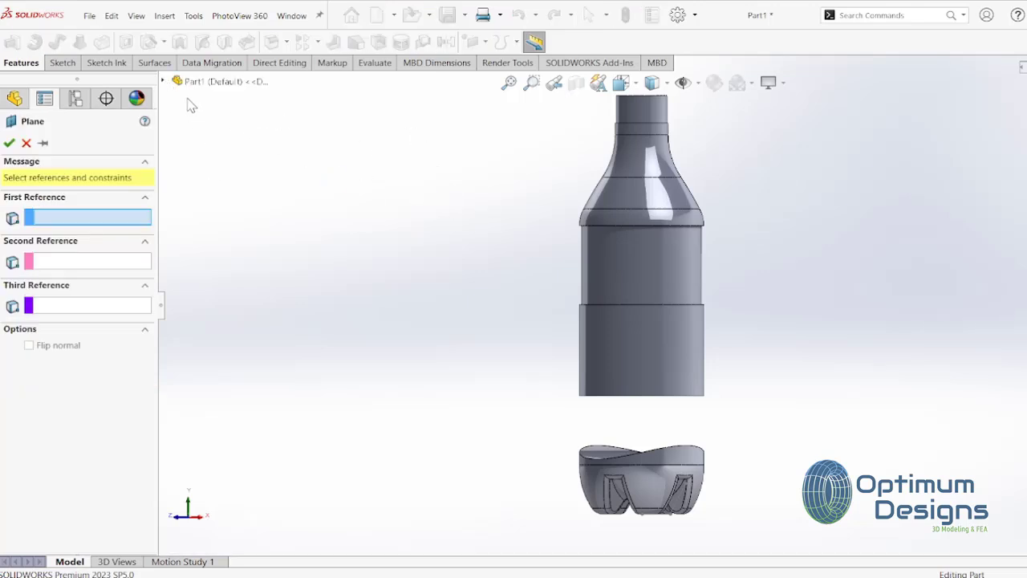
{"action": "left_click", "coordinate": [163, 82]}
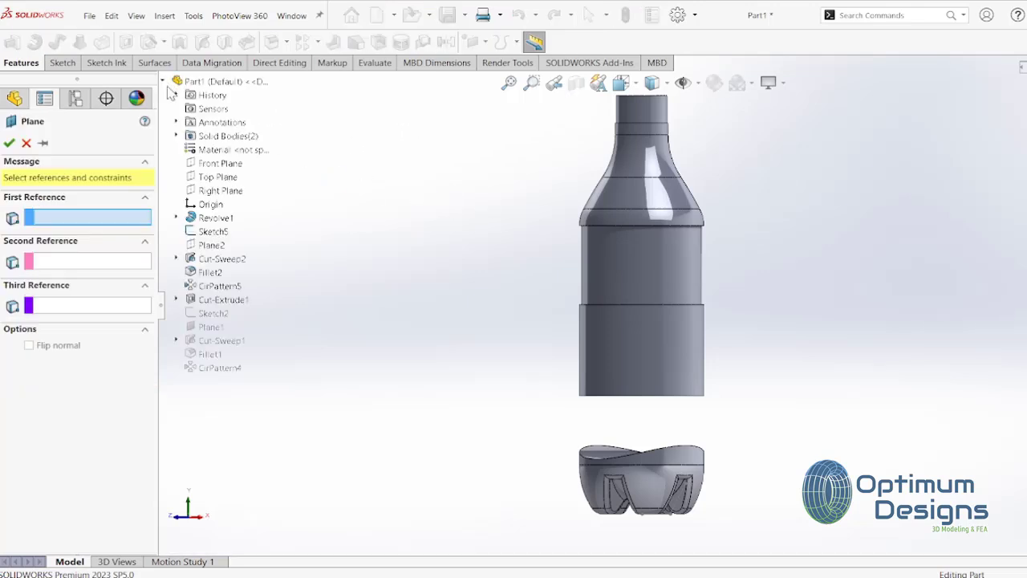
{"action": "left_click", "coordinate": [221, 163]}
{"action": "middle_click_drag", "start_coordinate": [383, 221], "coordinate": [429, 376]}
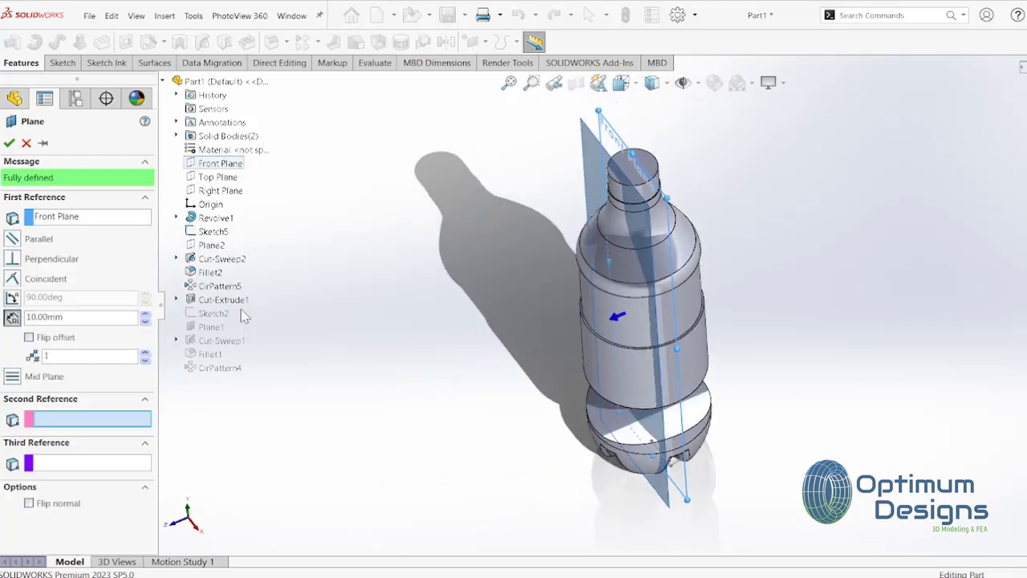
{"action": "left_click", "coordinate": [215, 193]}
Step: Replace the references with the Right Plane and a point on the bottle, and accept the plane
{"action": "mouse_move", "coordinate": [480, 266]}
{"action": "middle_mouse_down"}
{"action": "mouse_move", "coordinate": [506, 317]}
{"action": "mouse_move", "coordinate": [497, 360]}
{"action": "middle_mouse_up"}
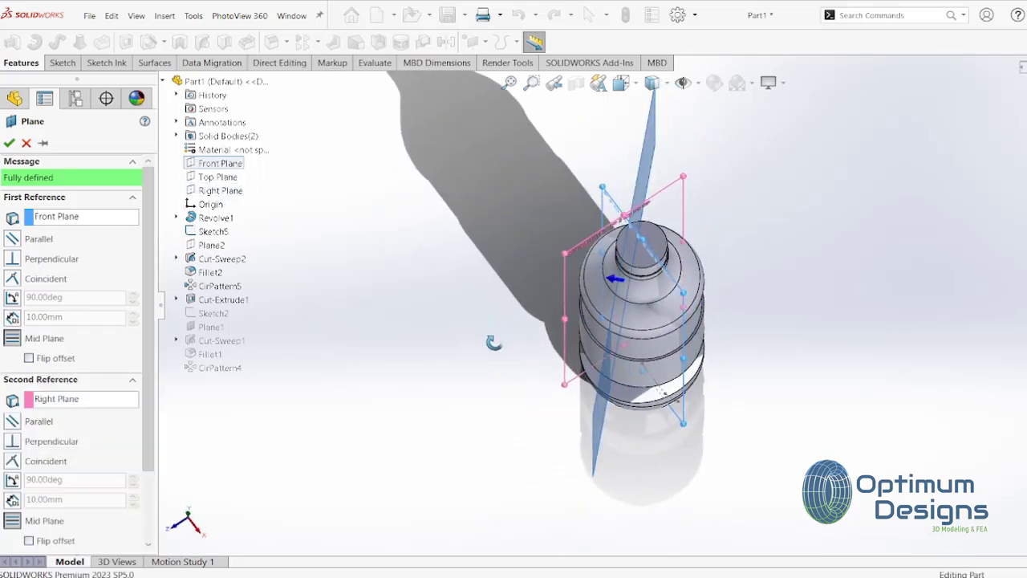
{"action": "scroll", "coordinate": [626, 264], "scroll_direction": "down", "scroll_amount": 5}
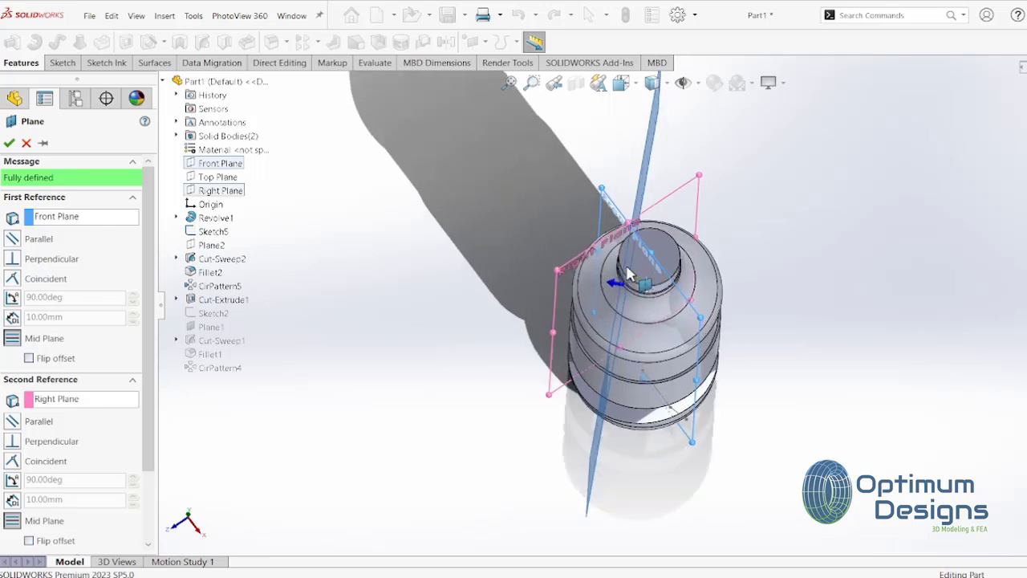
{"action": "left_click", "coordinate": [80, 398]}
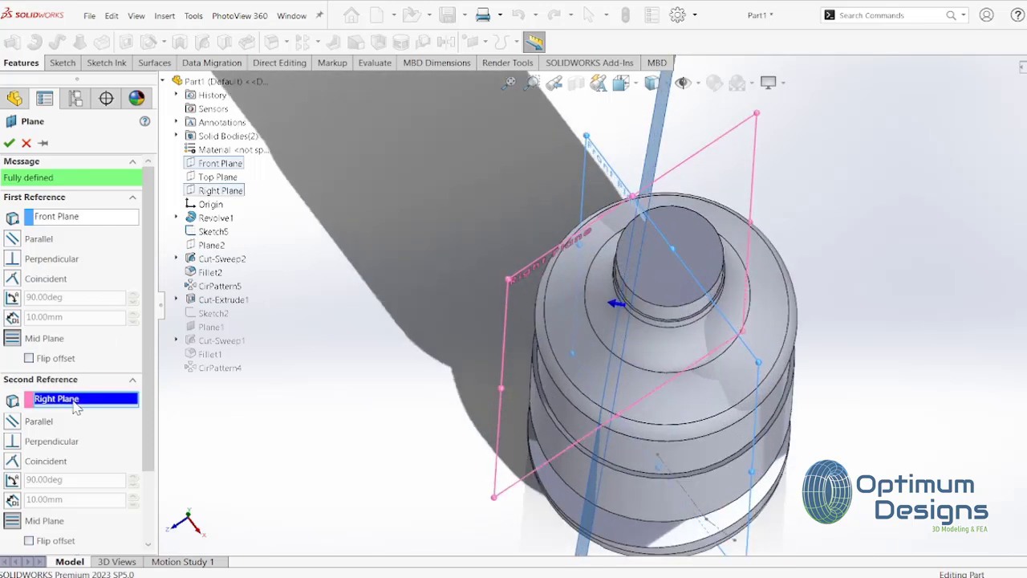
{"action": "key", "text": "Delete"}
{"action": "left_click", "coordinate": [60, 222]}
{"action": "key", "text": "Delete"}
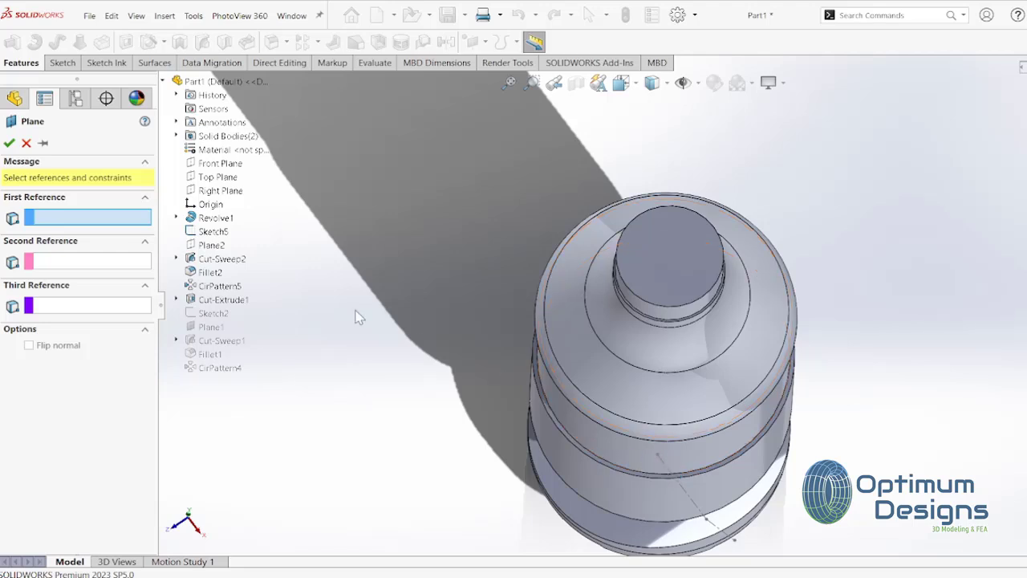
{"action": "left_click", "coordinate": [219, 192]}
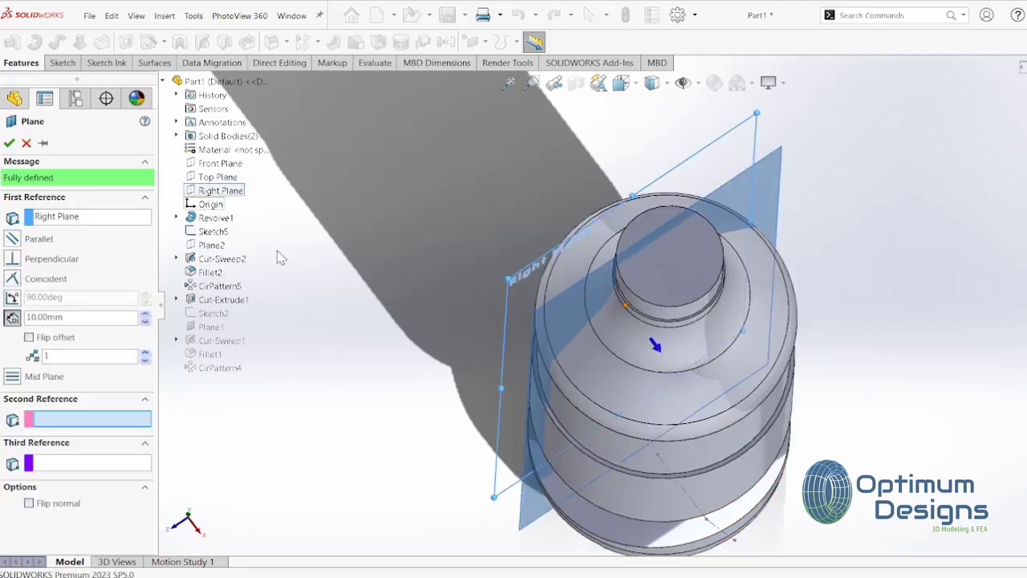
{"action": "left_click", "coordinate": [658, 456]}
{"action": "right_click", "coordinate": [657, 461]}
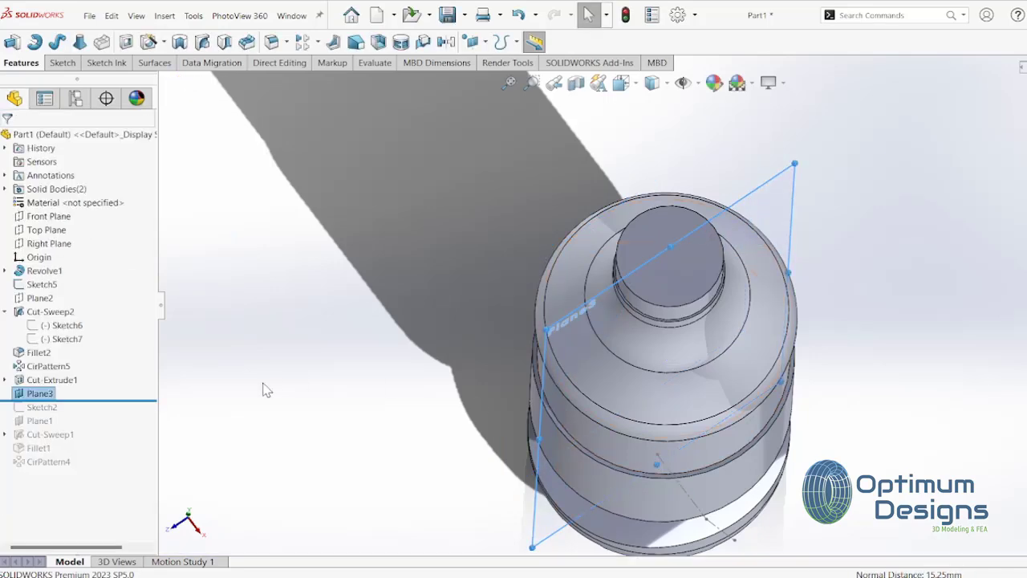
Step: View normal to Plane3, then edit it to an angled plane of 4 degrees, flipped
{"action": "right_click", "coordinate": [42, 395]}
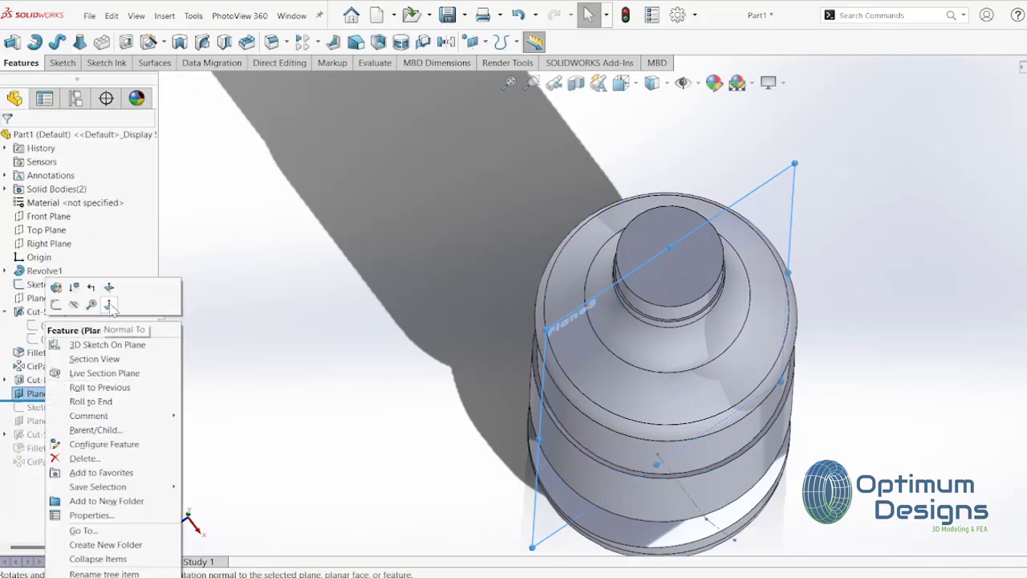
{"action": "left_click", "coordinate": [112, 312]}
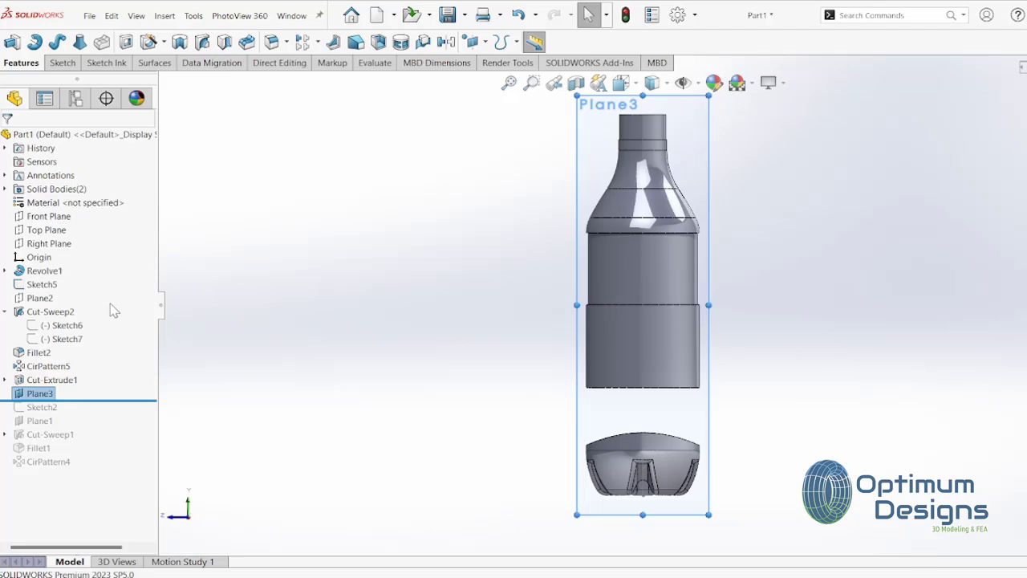
{"action": "right_click", "coordinate": [57, 395]}
{"action": "left_click", "coordinate": [55, 288]}
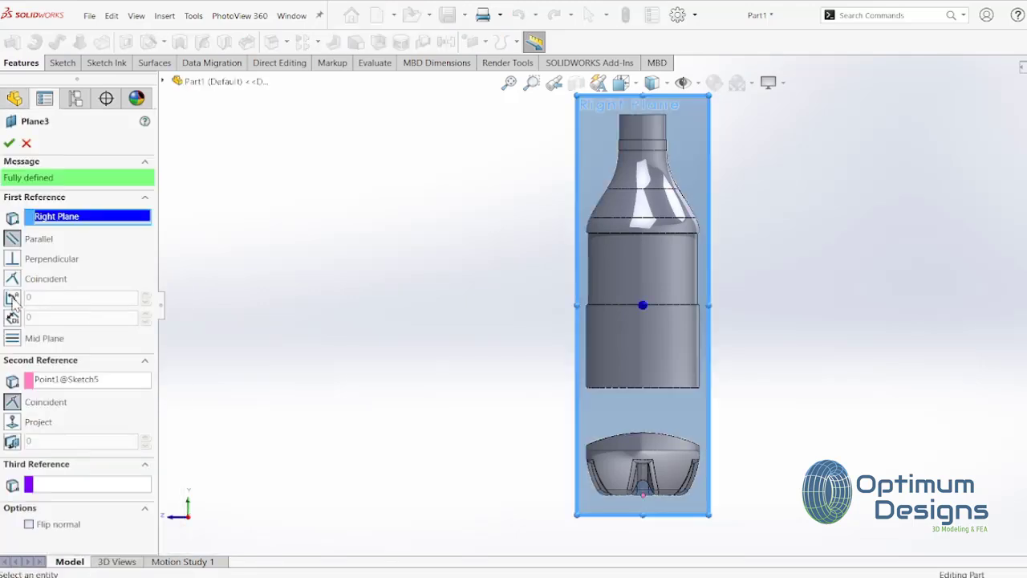
{"action": "left_click", "coordinate": [12, 298]}
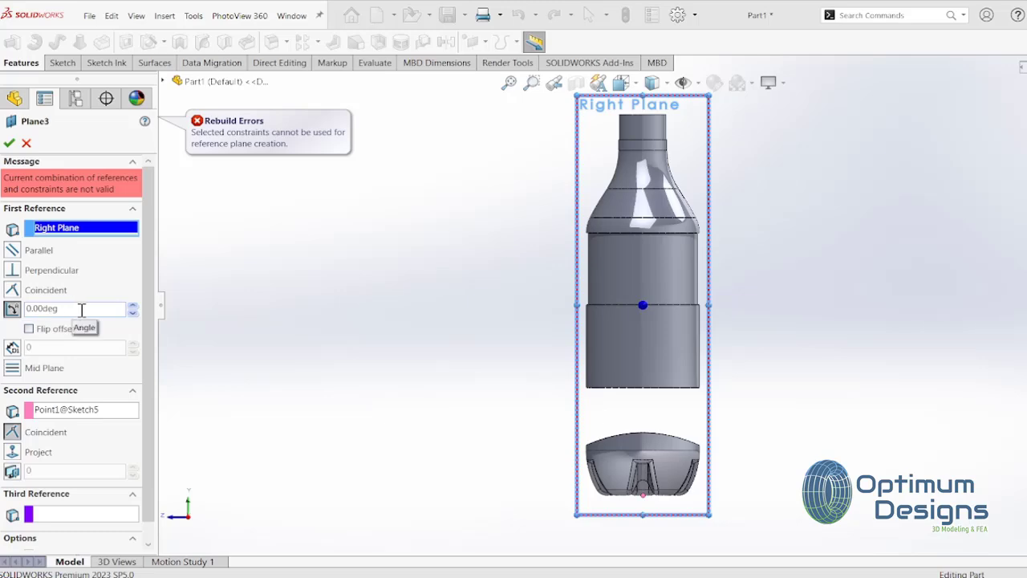
{"action": "key", "text": "ctrl+7"}
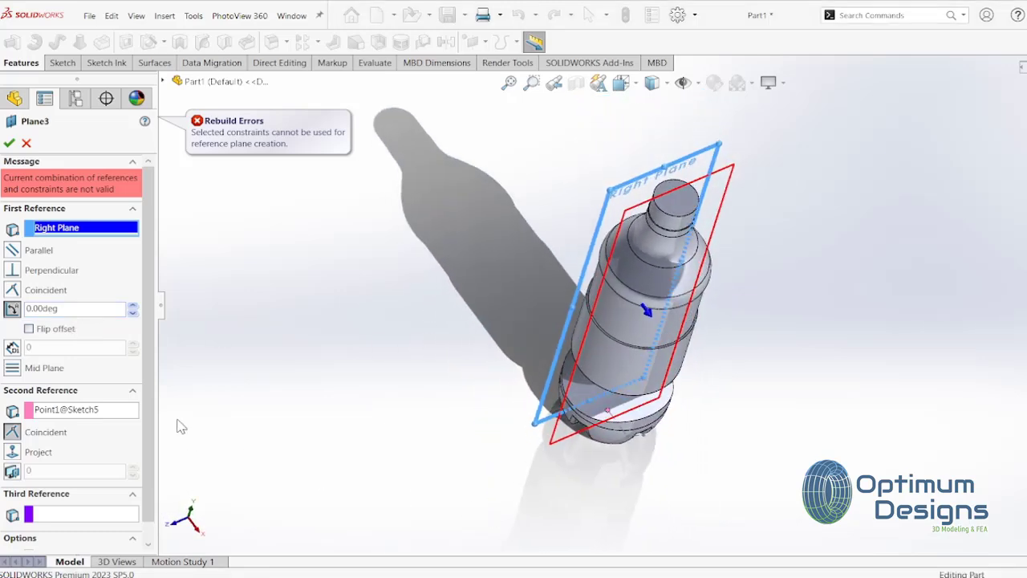
{"action": "double_click", "coordinate": [67, 308]}
{"action": "type", "text": "45"}
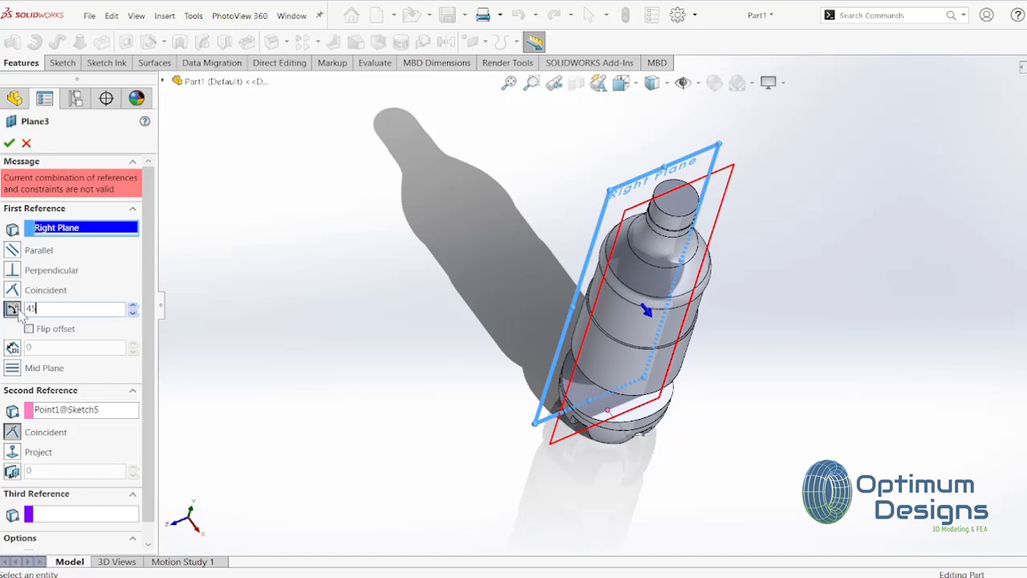
{"action": "left_click", "coordinate": [61, 335]}
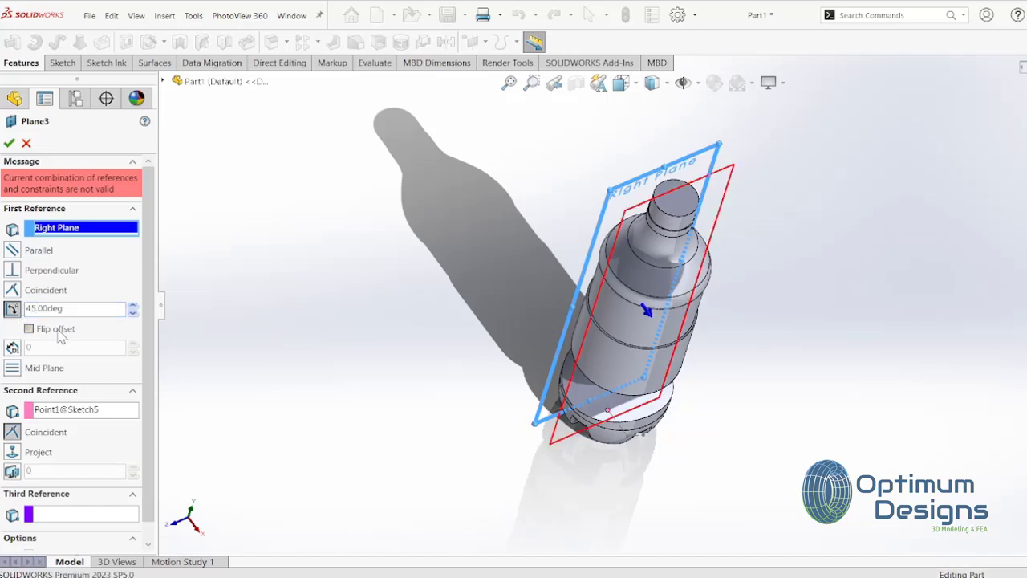
Step: Clear the old references and set the Sketch5 point as Plane3's first reference
{"action": "left_click", "coordinate": [74, 414]}
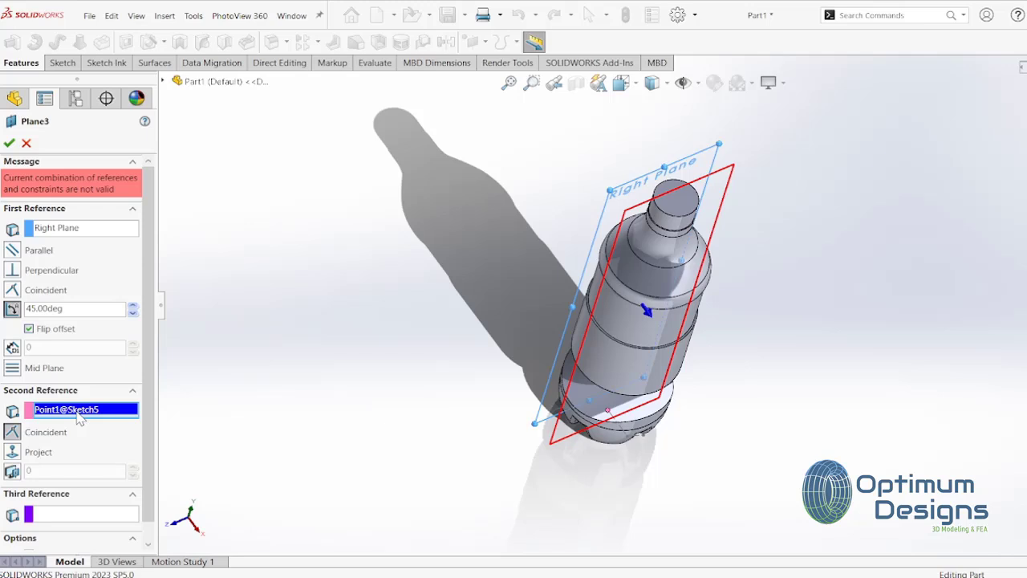
{"action": "key", "text": "Delete"}
{"action": "mouse_move", "coordinate": [807, 373]}
{"action": "middle_mouse_down"}
{"action": "mouse_move", "coordinate": [752, 273]}
{"action": "mouse_move", "coordinate": [734, 319]}
{"action": "middle_mouse_up"}
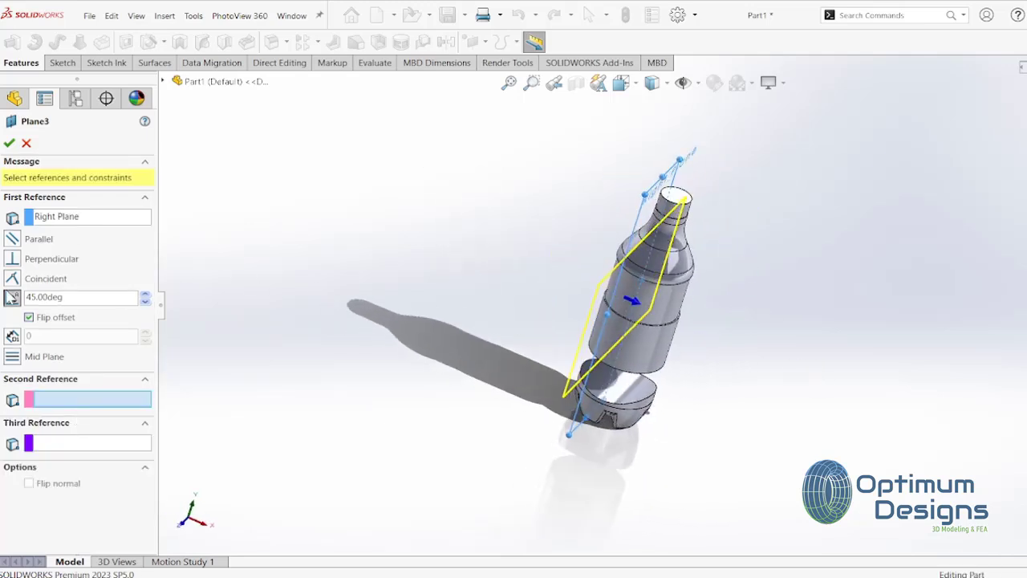
{"action": "left_click", "coordinate": [12, 298]}
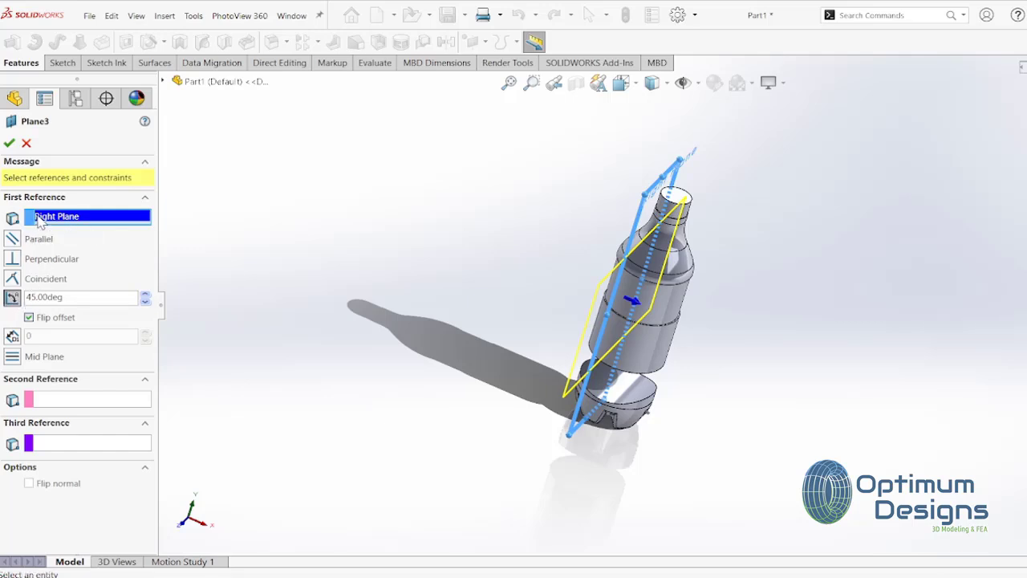
{"action": "key", "text": "Delete"}
{"action": "middle_click_drag", "start_coordinate": [502, 299], "coordinate": [654, 289]}
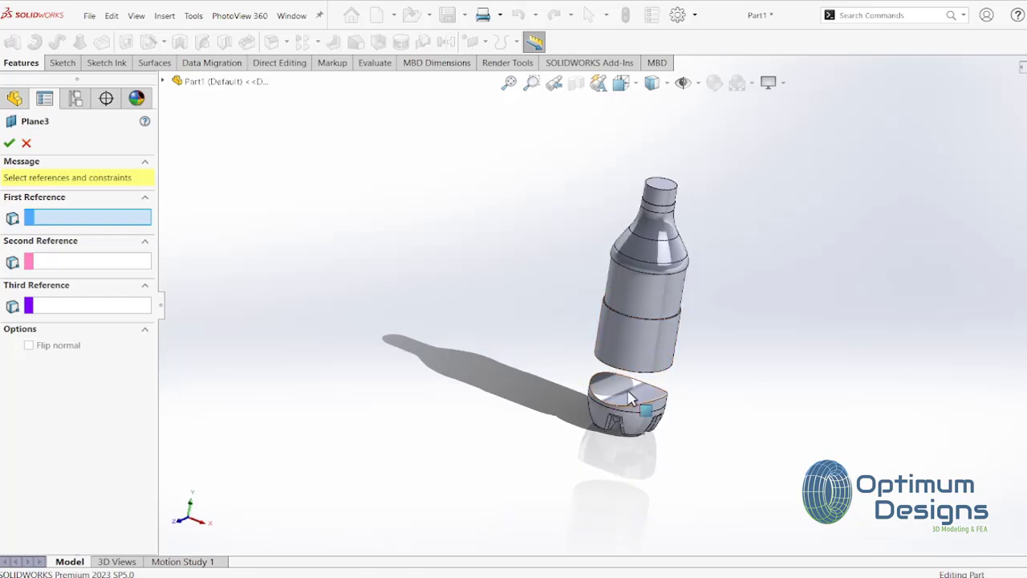
{"action": "scroll", "coordinate": [654, 289], "scroll_direction": "down", "scroll_amount": 5}
{"action": "left_click", "coordinate": [622, 443]}
{"action": "scroll", "coordinate": [667, 420], "scroll_direction": "up", "scroll_amount": 3}
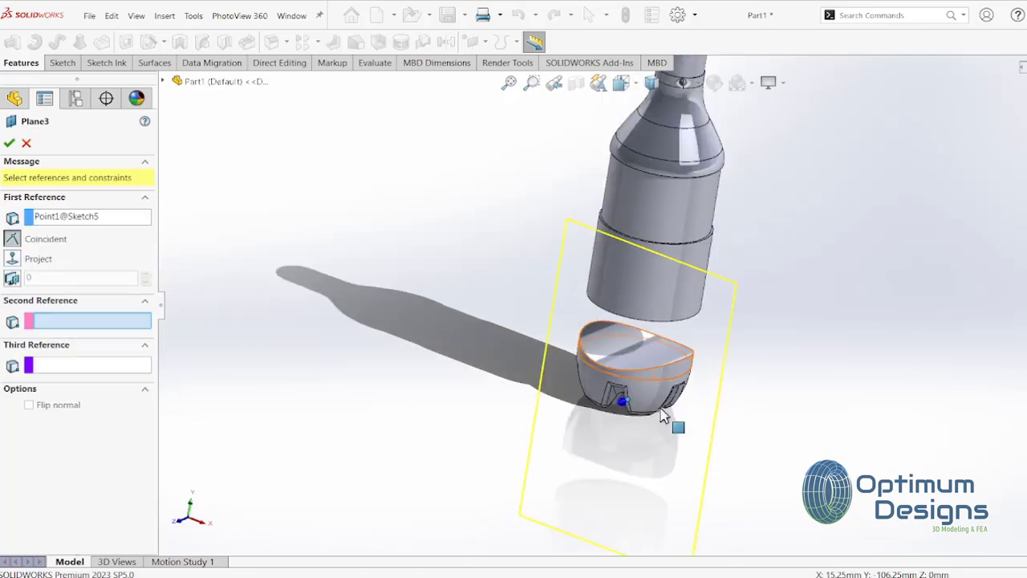
{"action": "middle_click_drag", "start_coordinate": [667, 419], "coordinate": [640, 494]}
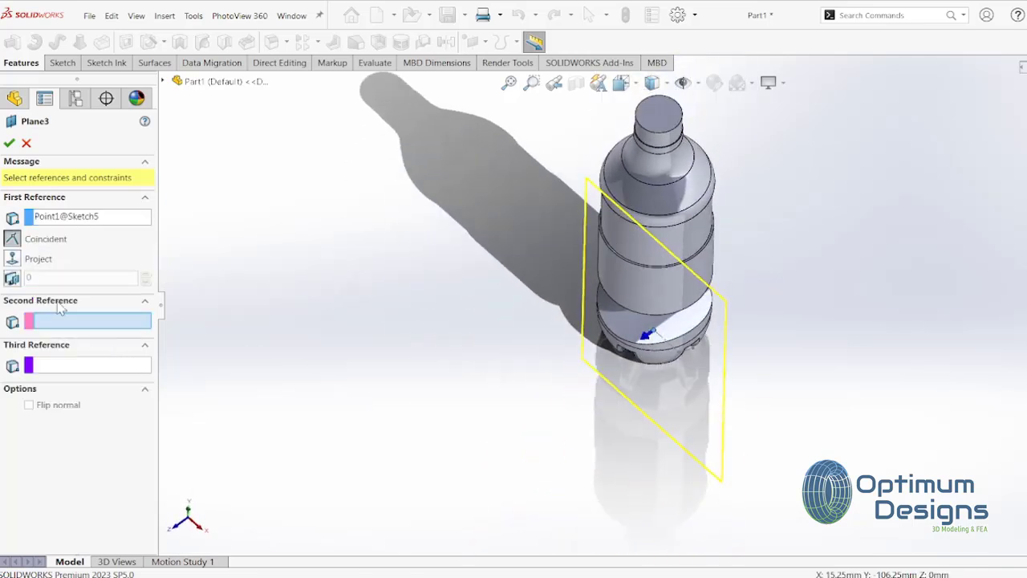
Step: Set the Front Plane as second reference at a 2.00deg angle and confirm Plane3
{"action": "left_click", "coordinate": [166, 82]}
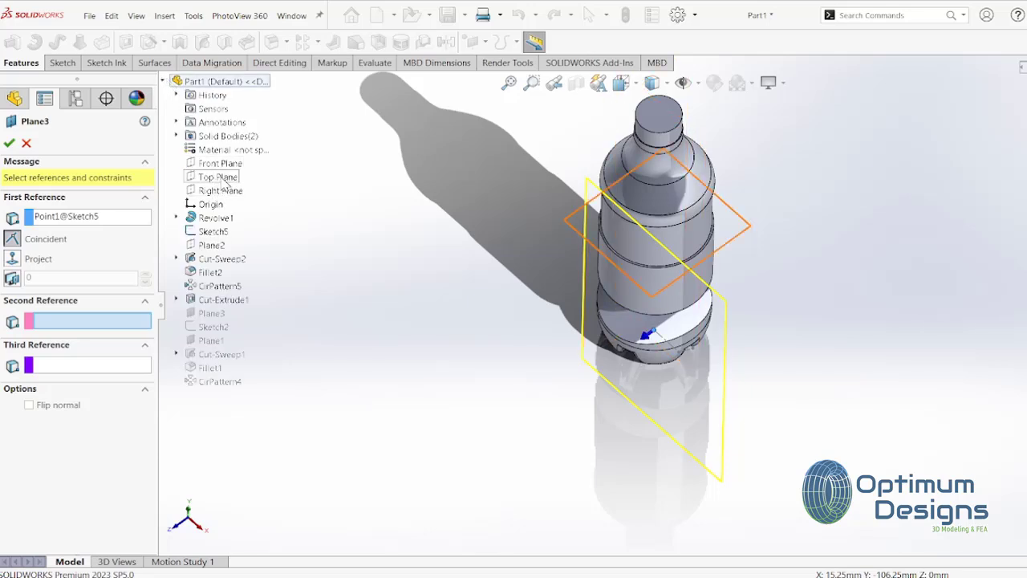
{"action": "left_click", "coordinate": [220, 162]}
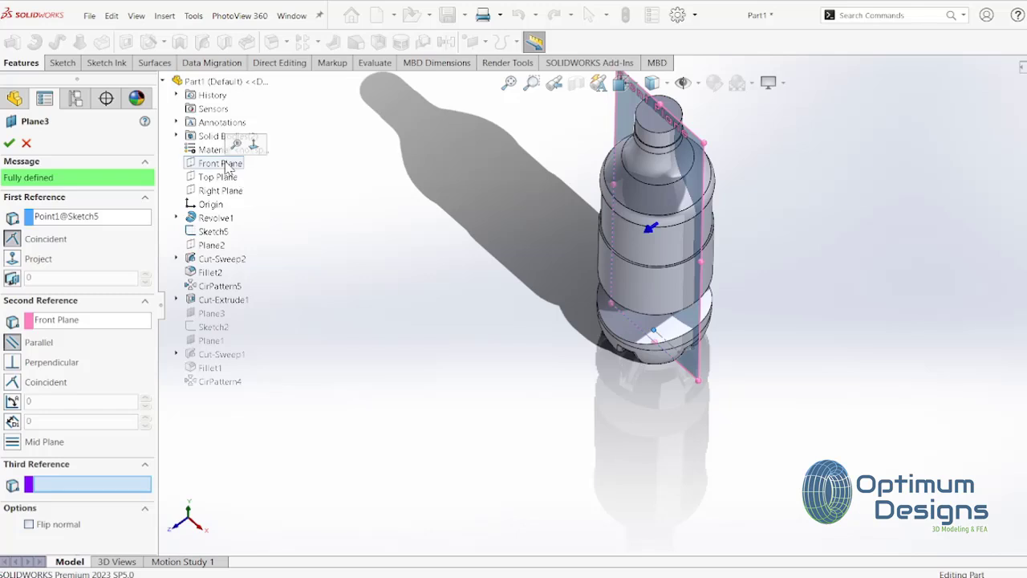
{"action": "left_click", "coordinate": [12, 403]}
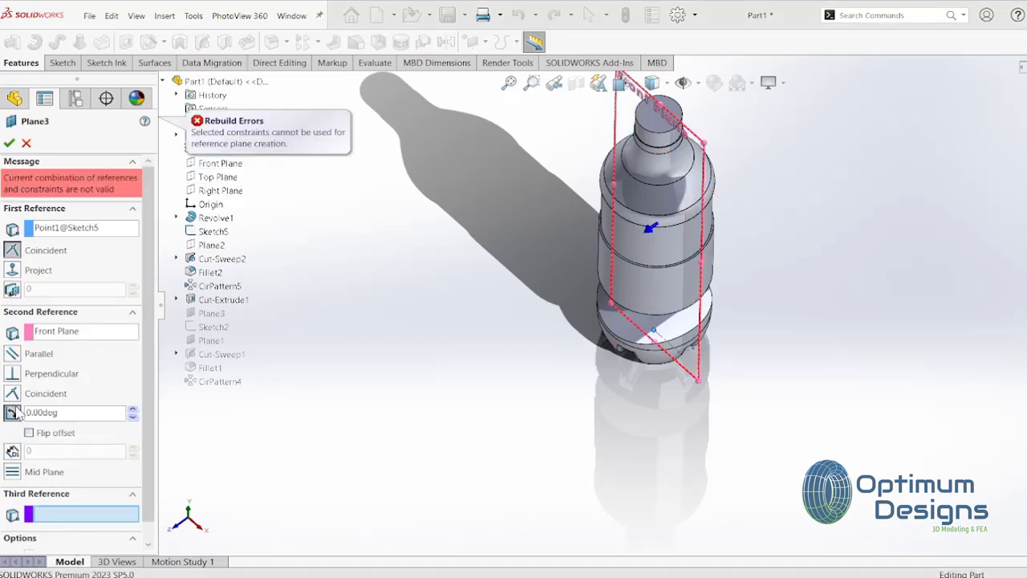
{"action": "double_click", "coordinate": [134, 410]}
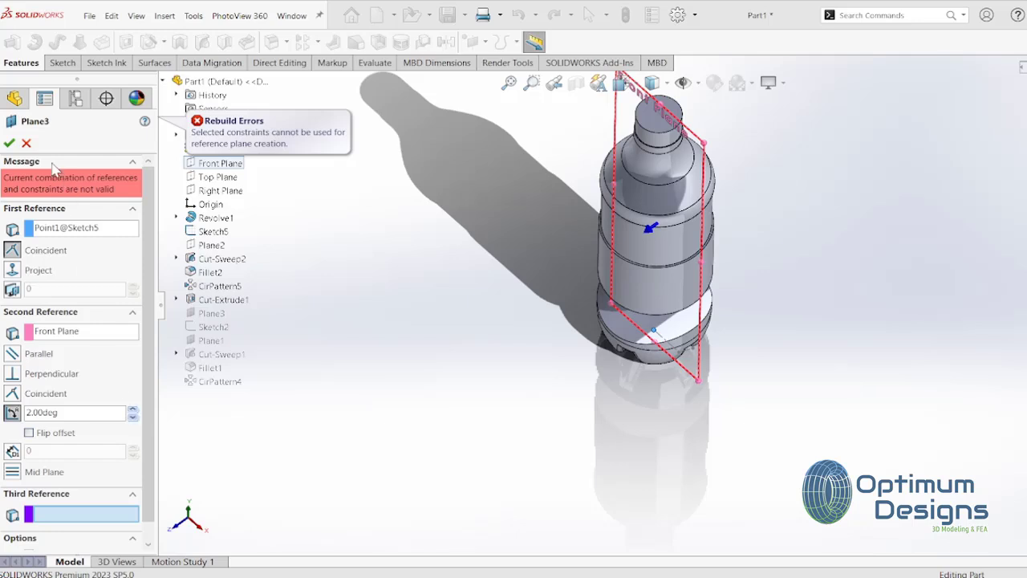
{"action": "left_click", "coordinate": [26, 143]}
{"action": "mouse_move", "coordinate": [581, 288]}
{"action": "middle_mouse_down"}
{"action": "mouse_move", "coordinate": [596, 296]}
{"action": "mouse_move", "coordinate": [623, 268]}
{"action": "mouse_move", "coordinate": [594, 239]}
{"action": "mouse_move", "coordinate": [614, 244]}
{"action": "middle_mouse_up"}
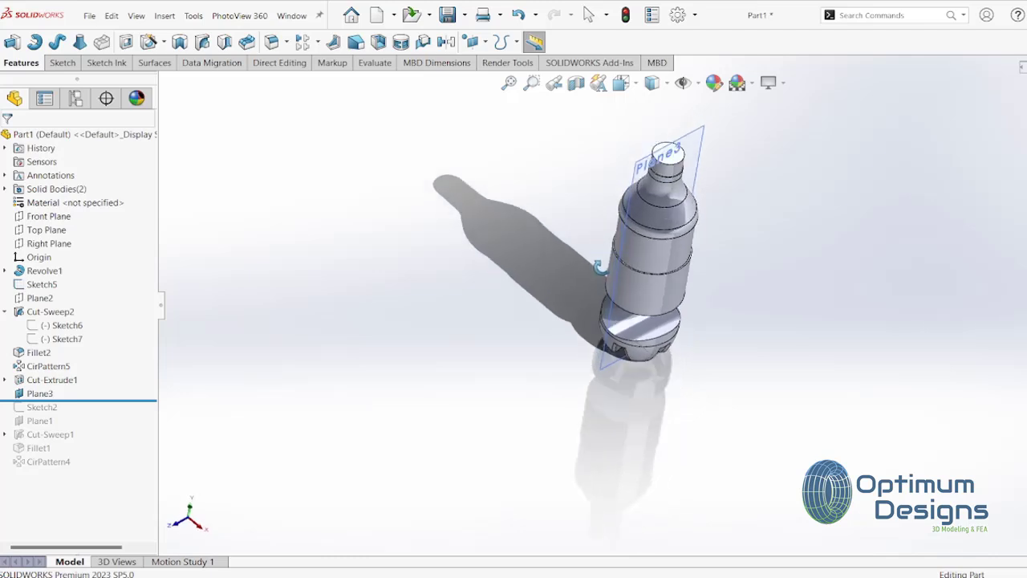
{"action": "left_click", "coordinate": [40, 393]}
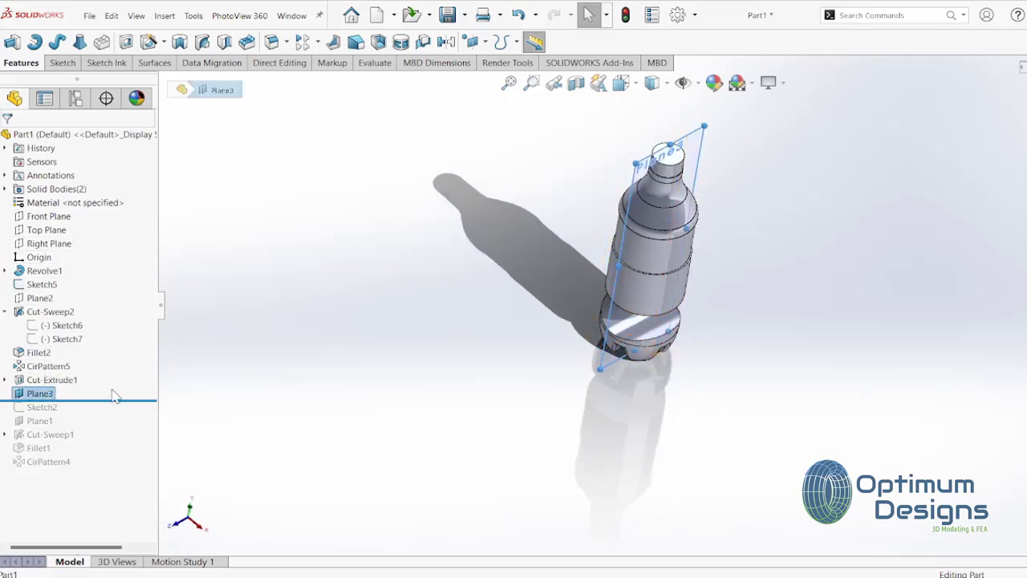
Step: Create Plane4 referencing the Front Plane and Plane3
{"action": "left_click", "coordinate": [165, 15]}
{"action": "mouse_move", "coordinate": [197, 111]}
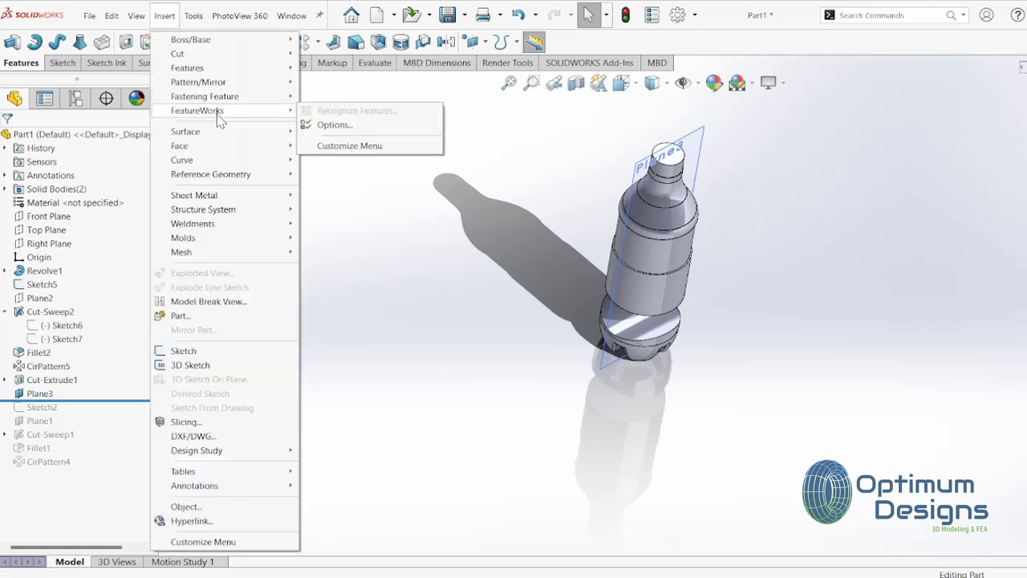
{"action": "mouse_move", "coordinate": [210, 174]}
{"action": "left_click", "coordinate": [313, 179]}
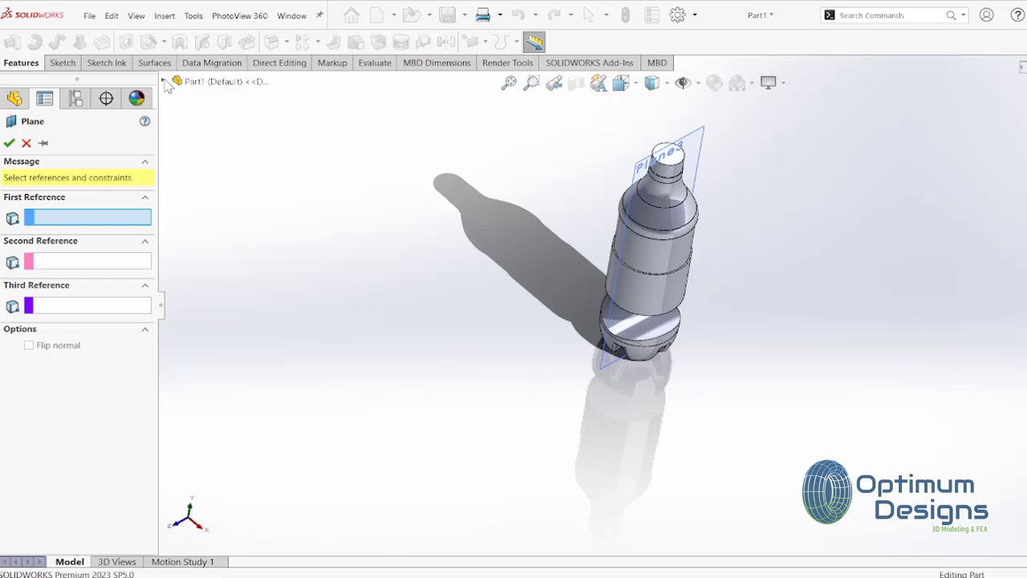
{"action": "left_click", "coordinate": [164, 81]}
{"action": "left_click", "coordinate": [227, 166]}
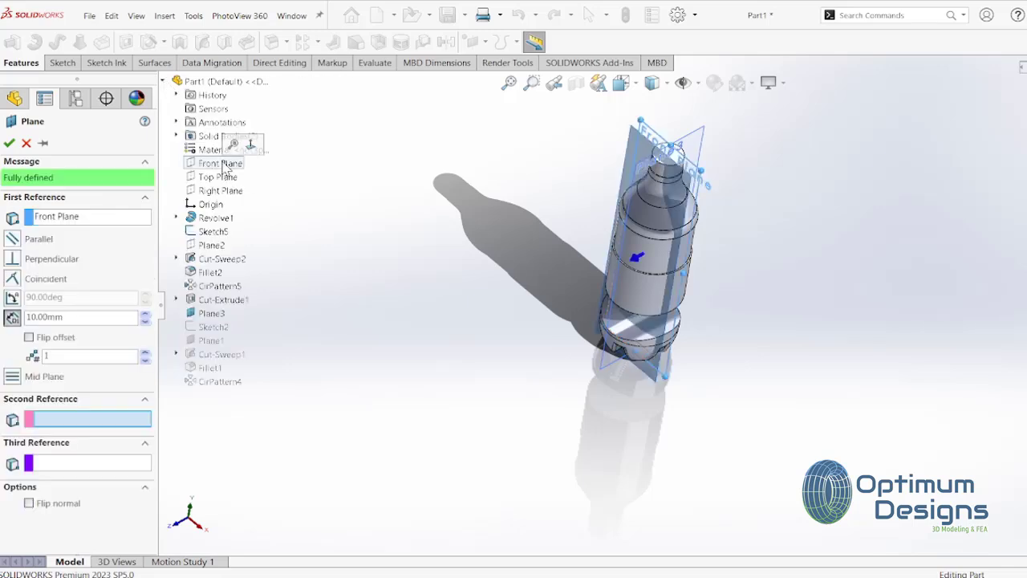
{"action": "left_click", "coordinate": [212, 313]}
{"action": "middle_click_drag", "start_coordinate": [620, 249], "coordinate": [586, 309]}
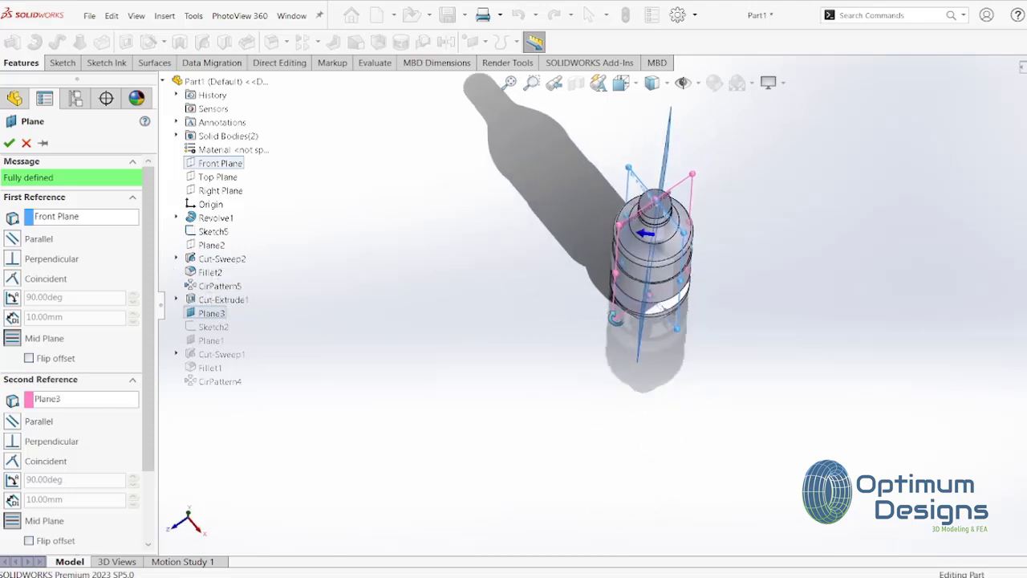
{"action": "left_click", "coordinate": [9, 143]}
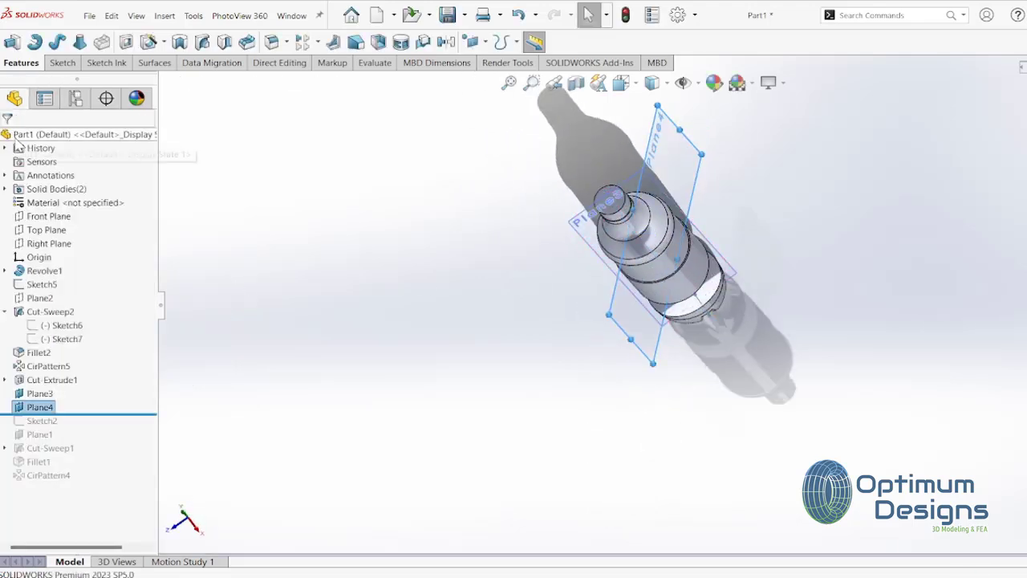
Step: Rename Plane4 to 'Required Plan' through its Properties
{"action": "right_click", "coordinate": [45, 410]}
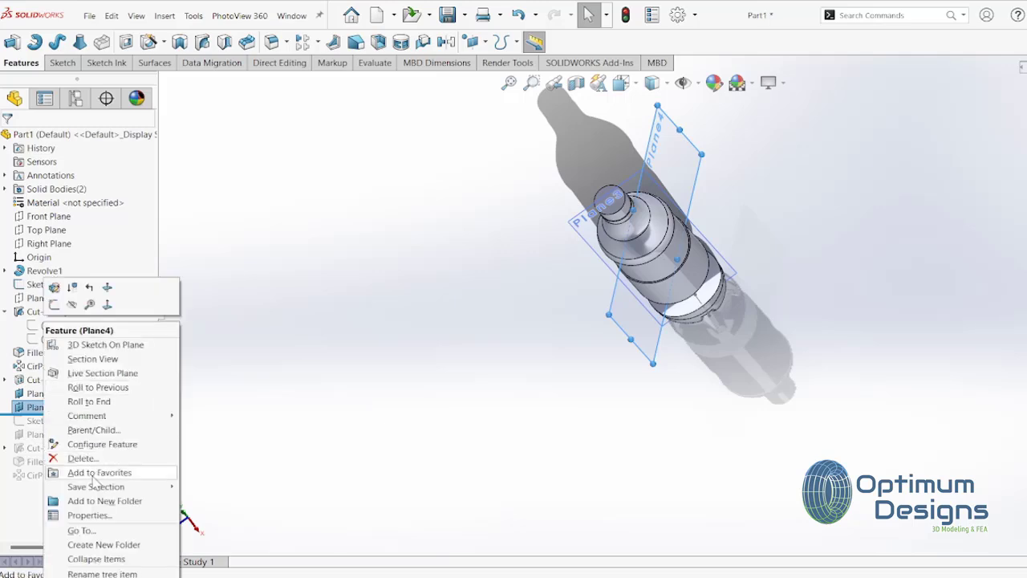
{"action": "scroll", "coordinate": [93, 513], "scroll_direction": "up", "scroll_amount": 1}
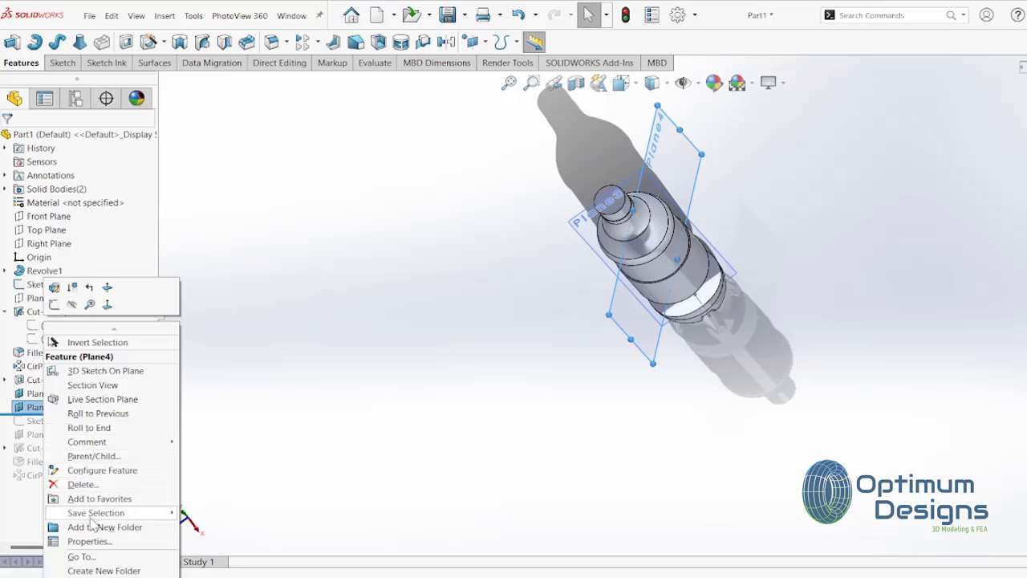
{"action": "left_click", "coordinate": [90, 540]}
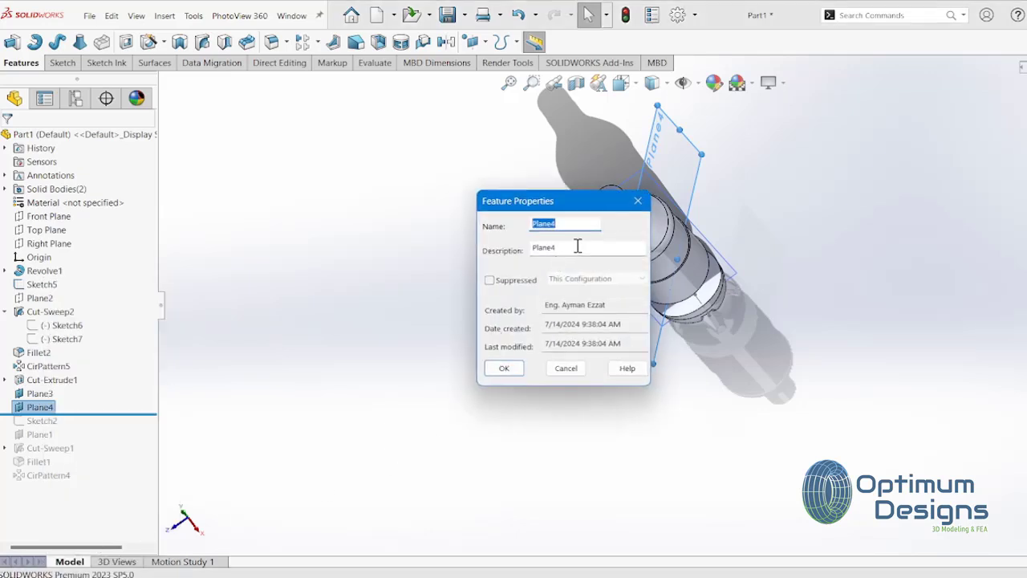
{"action": "type", "text": "Required"}
{"action": "key", "text": "Return"}
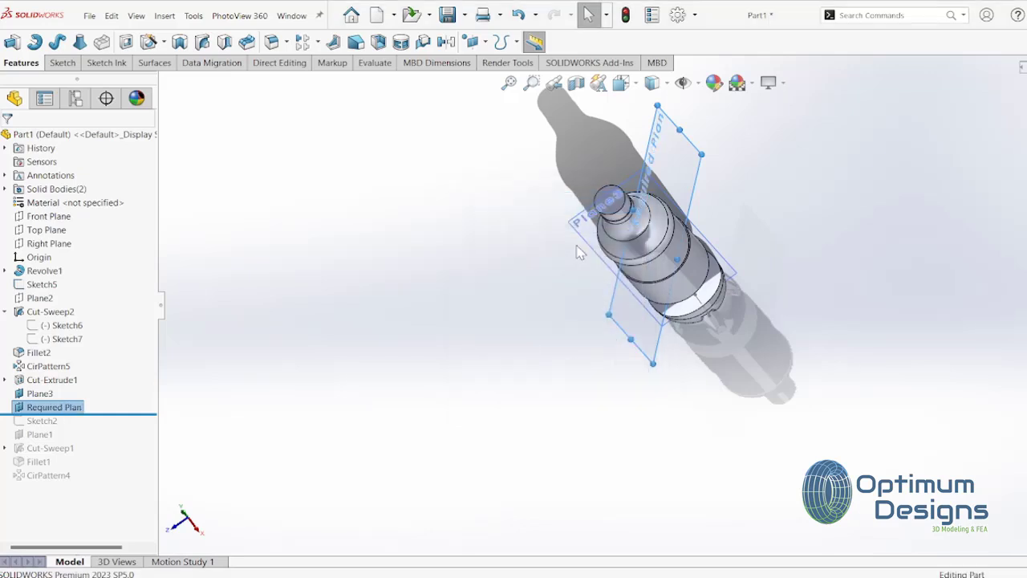
Step: Reopen the Required Plan properties to check the name, then close them unchanged
{"action": "right_click", "coordinate": [72, 409]}
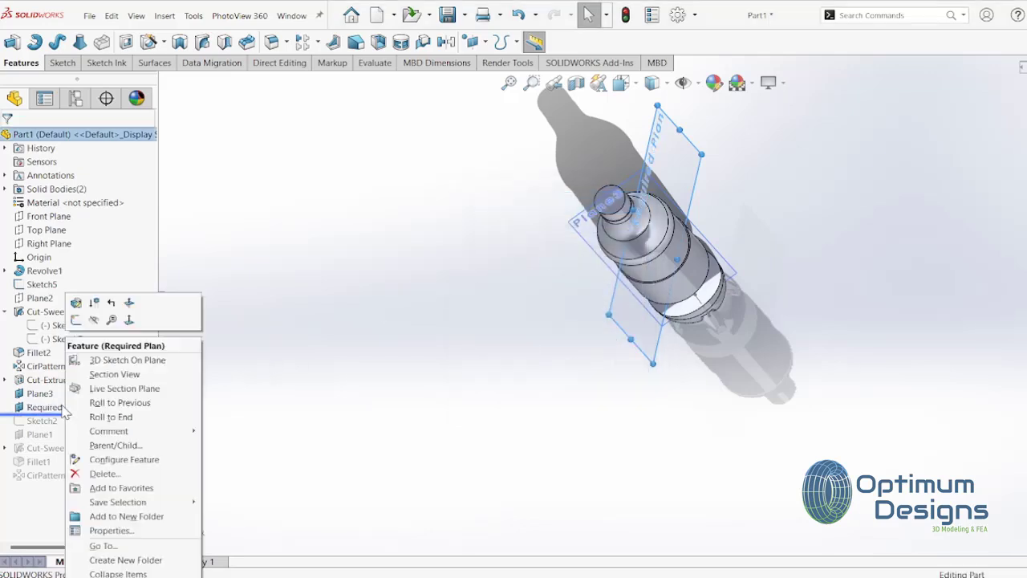
{"action": "left_click", "coordinate": [120, 531]}
{"action": "left_click", "coordinate": [554, 226]}
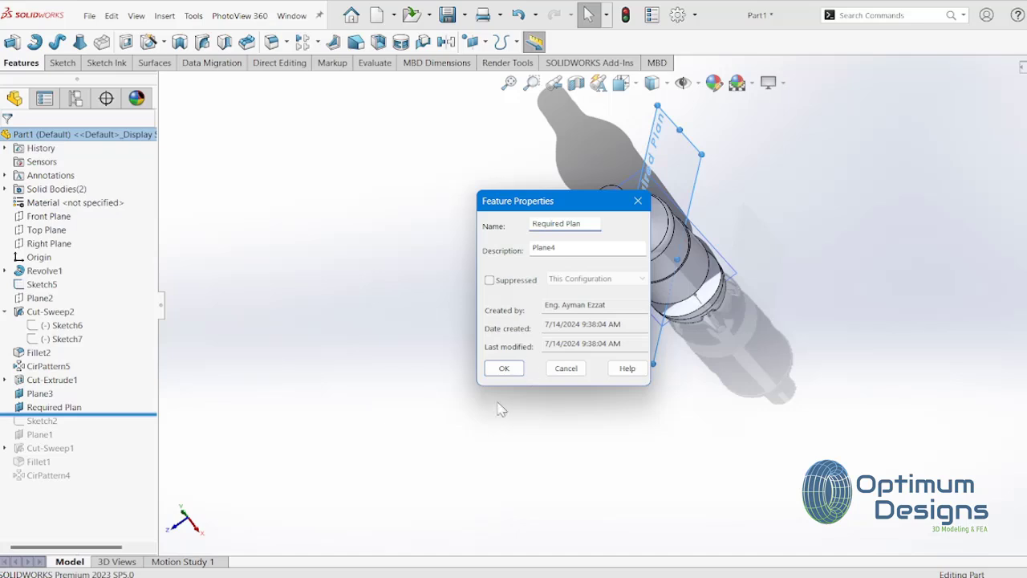
{"action": "left_click", "coordinate": [497, 367]}
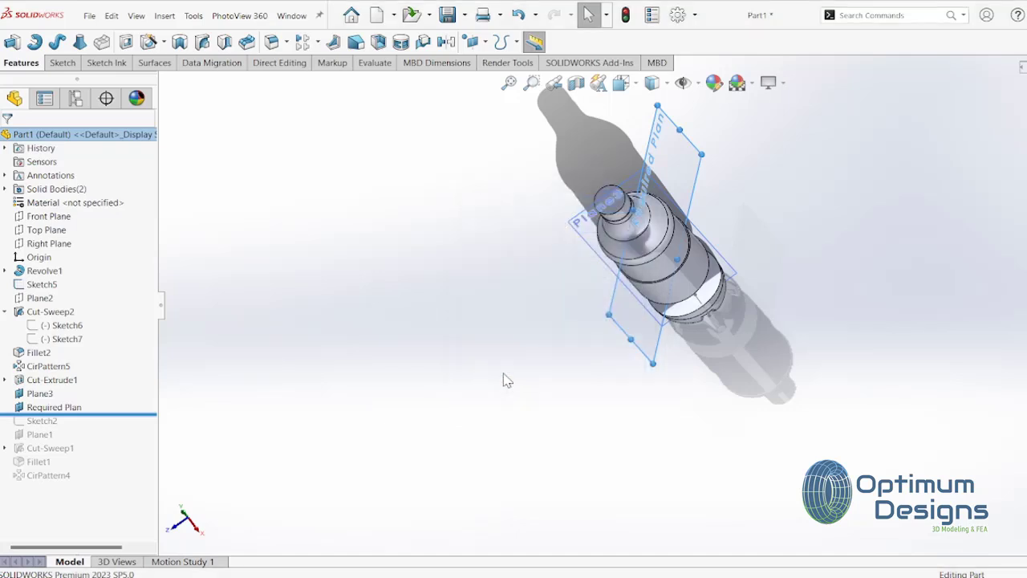
Step: View the Required Plan face-on, hide Plane3, and start a new sketch on Required Plan
{"action": "right_click", "coordinate": [72, 407]}
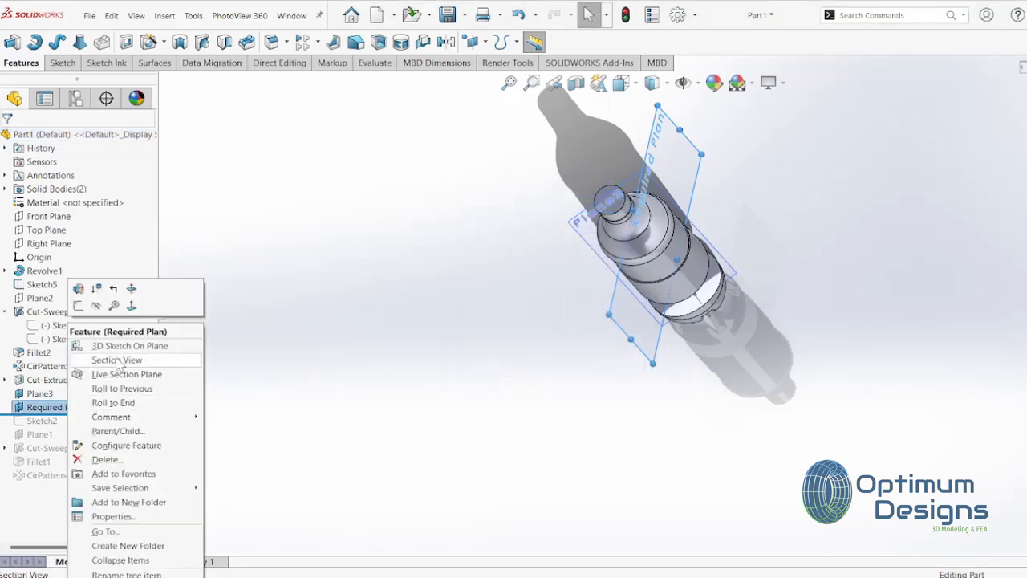
{"action": "left_click", "coordinate": [136, 313]}
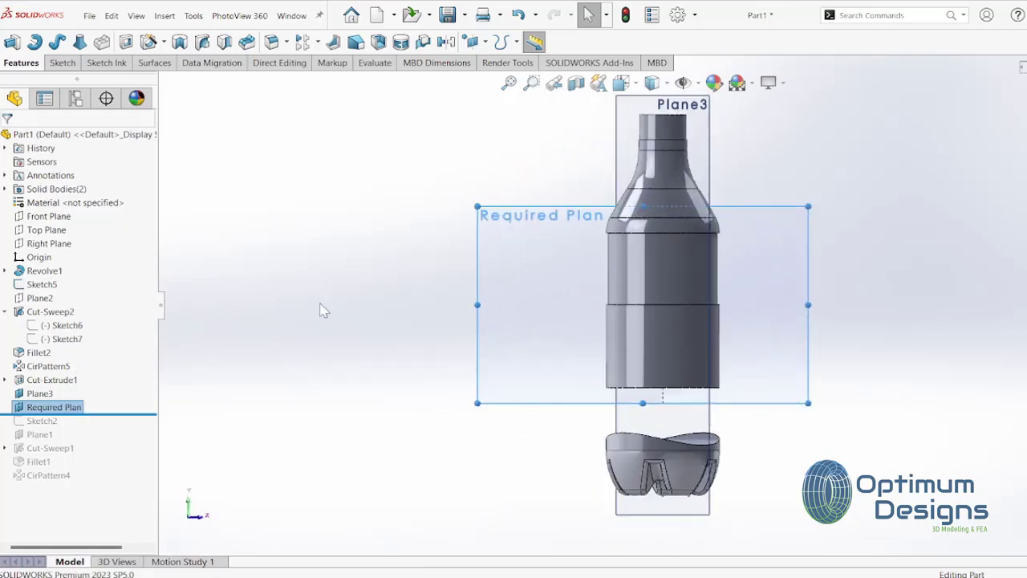
{"action": "right_click", "coordinate": [40, 393]}
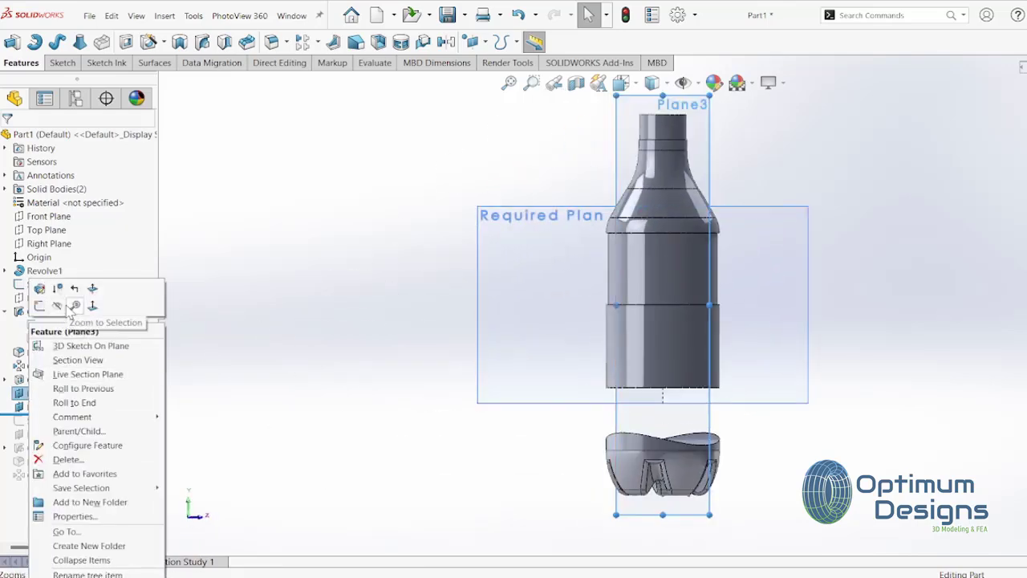
{"action": "left_click", "coordinate": [57, 306]}
{"action": "right_click", "coordinate": [44, 409]}
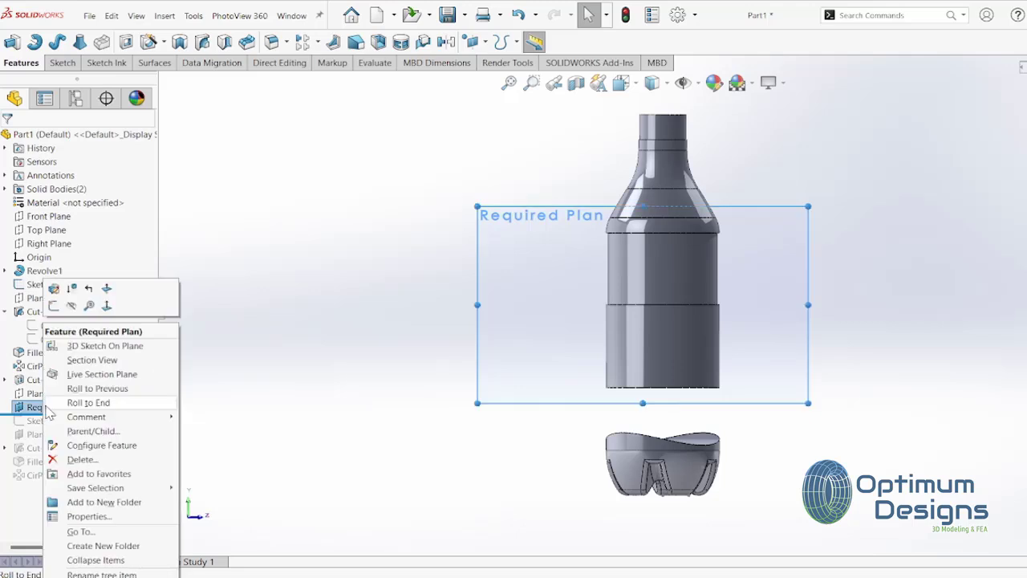
{"action": "left_click", "coordinate": [53, 306]}
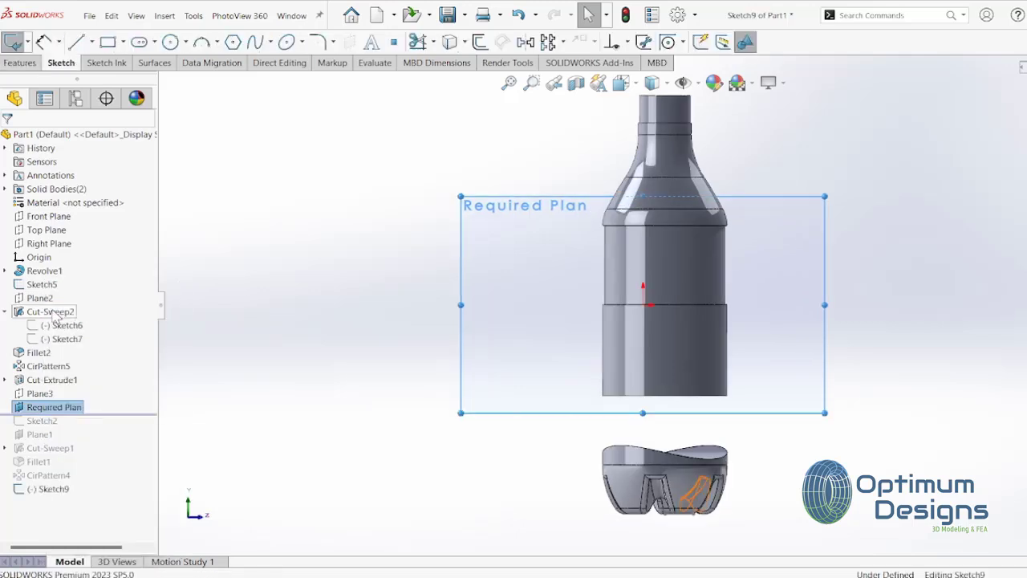
Step: Draw the profile's bottom line and its right vertical side
{"action": "left_click", "coordinate": [76, 42]}
{"action": "scroll", "coordinate": [637, 367], "scroll_direction": "down", "scroll_amount": 3}
{"action": "scroll", "coordinate": [633, 369], "scroll_direction": "down", "scroll_amount": 1}
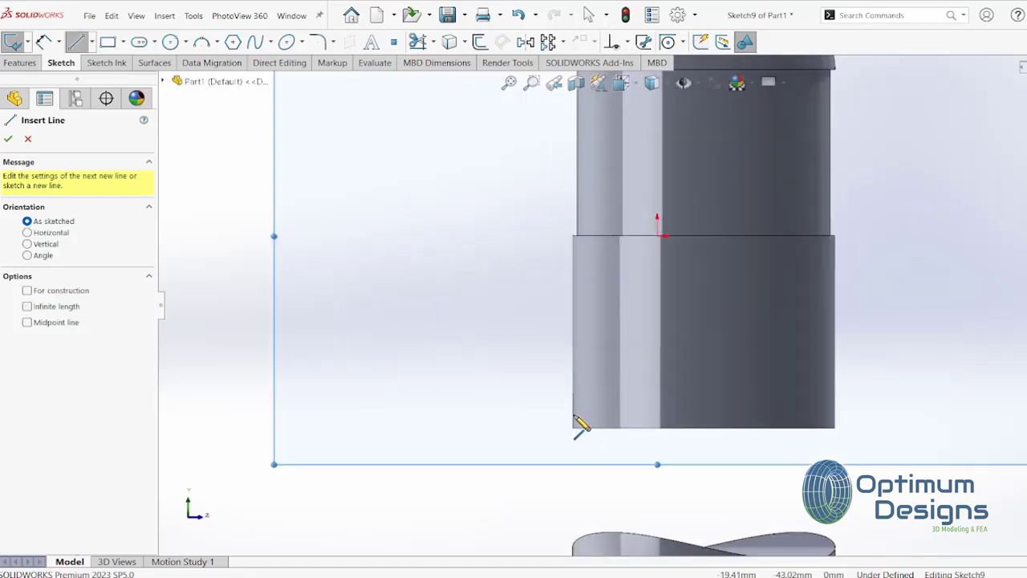
{"action": "left_click", "coordinate": [574, 427]}
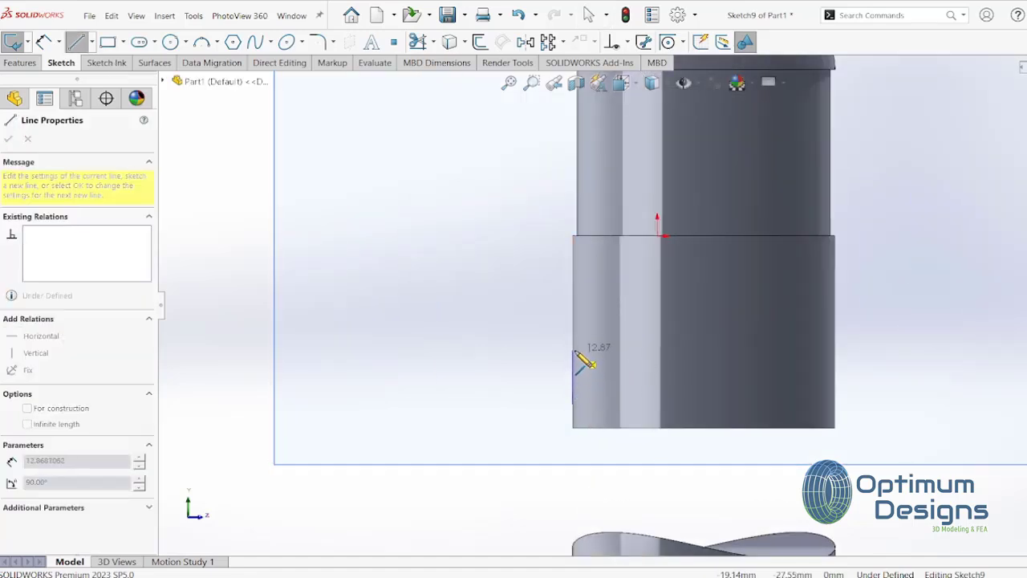
{"action": "left_click", "coordinate": [834, 404]}
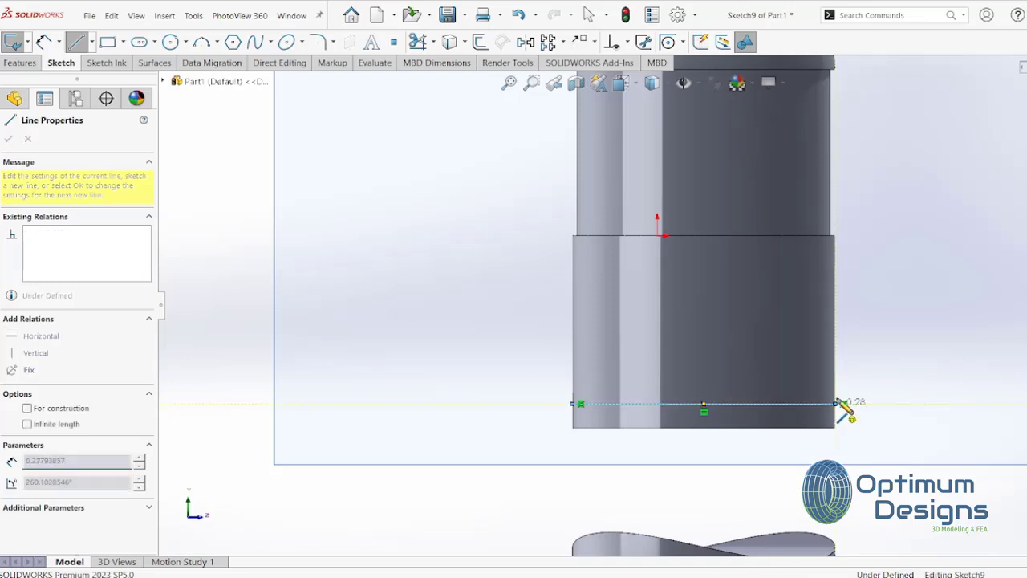
{"action": "left_click", "coordinate": [834, 327]}
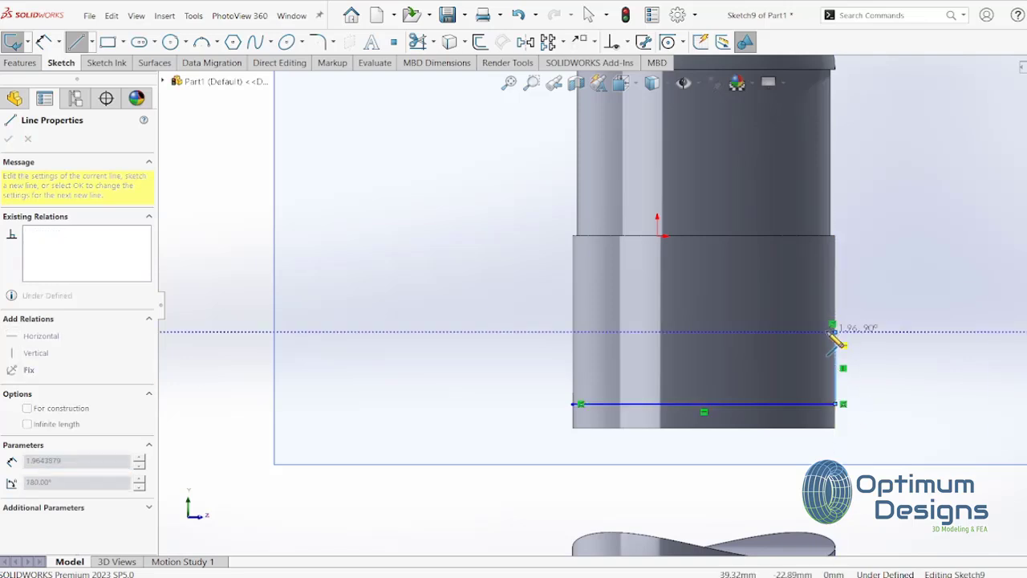
{"action": "right_click", "coordinate": [834, 341]}
{"action": "left_click", "coordinate": [850, 340]}
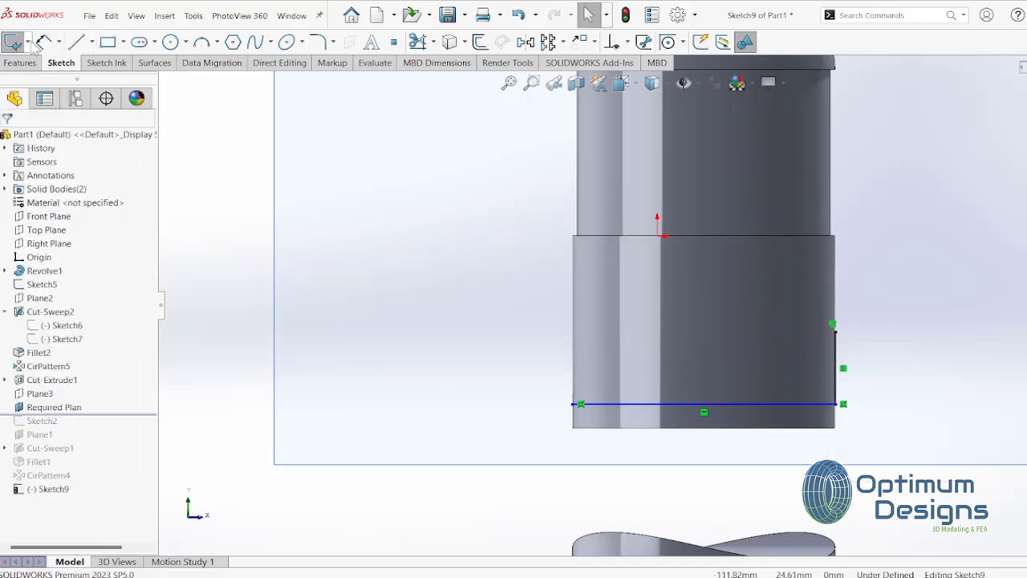
Step: Draw the left vertical side up from the bottom-left endpoint
{"action": "left_click", "coordinate": [76, 41]}
{"action": "left_click", "coordinate": [575, 405]}
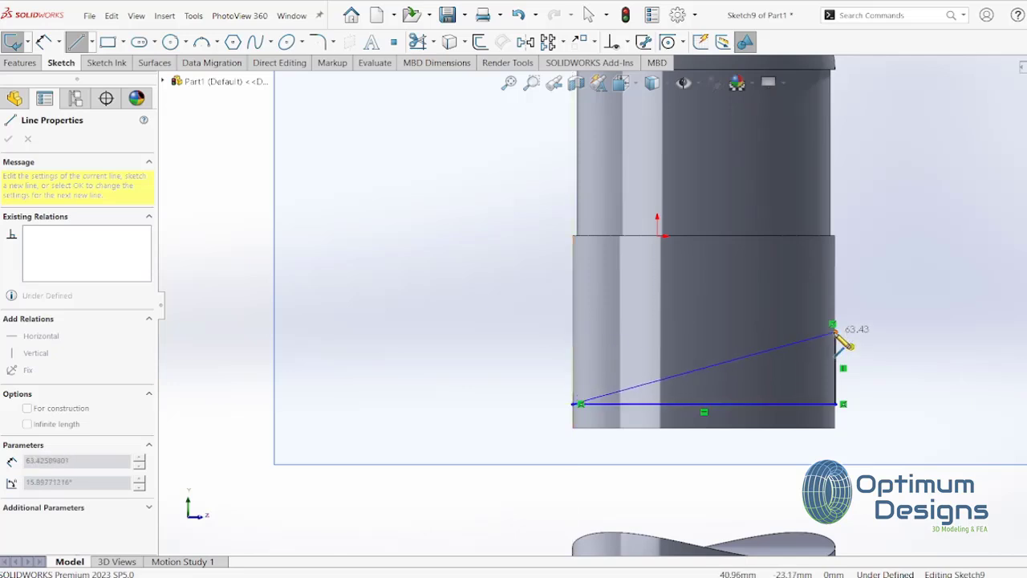
{"action": "left_click", "coordinate": [573, 307]}
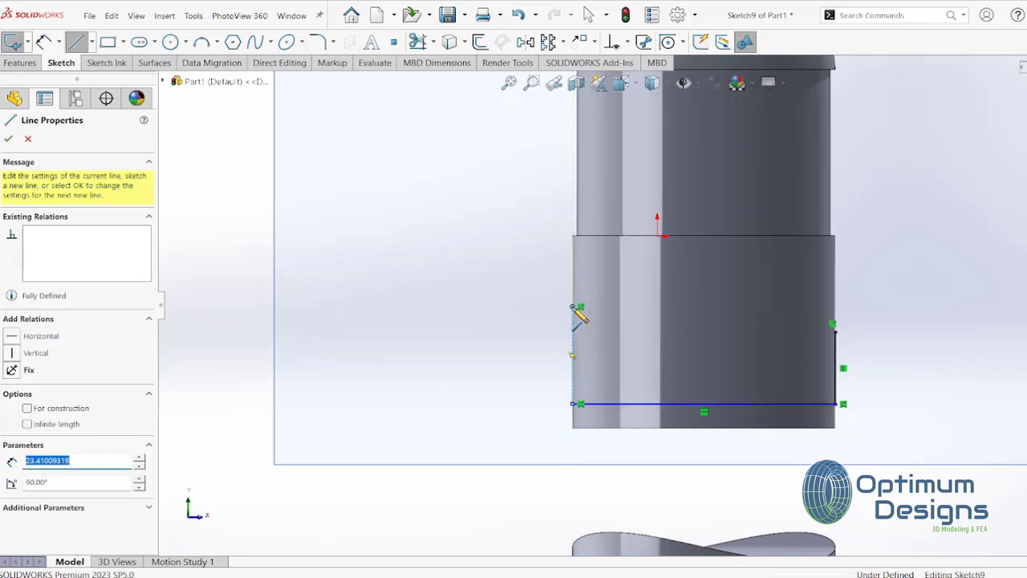
{"action": "right_click", "coordinate": [575, 309]}
{"action": "left_click", "coordinate": [608, 314]}
Step: Join the tops of the two sides with a three-point arc bulging upward
{"action": "left_click", "coordinate": [202, 42]}
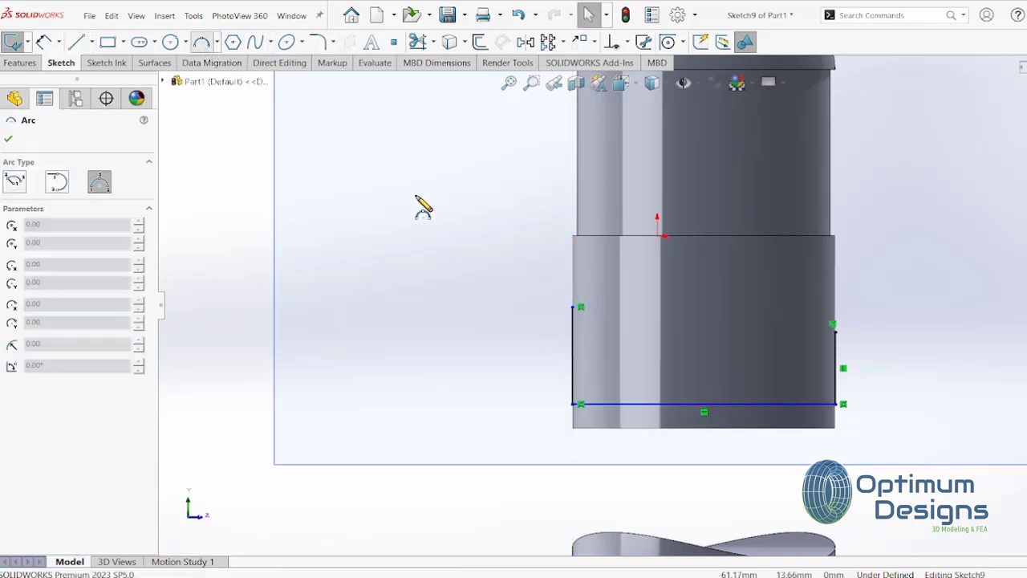
{"action": "left_click", "coordinate": [573, 307]}
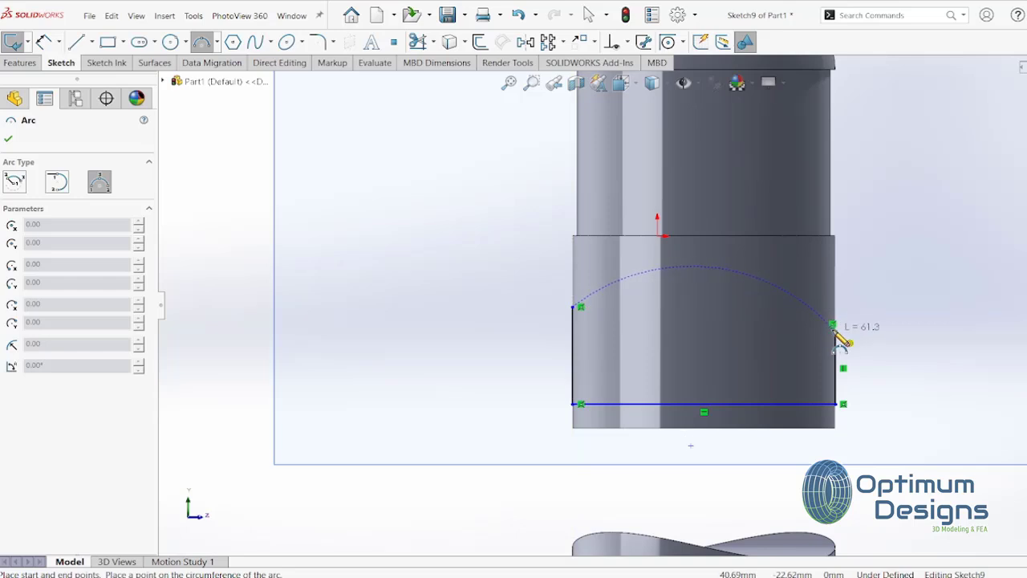
{"action": "left_click", "coordinate": [835, 327]}
{"action": "left_click", "coordinate": [745, 297]}
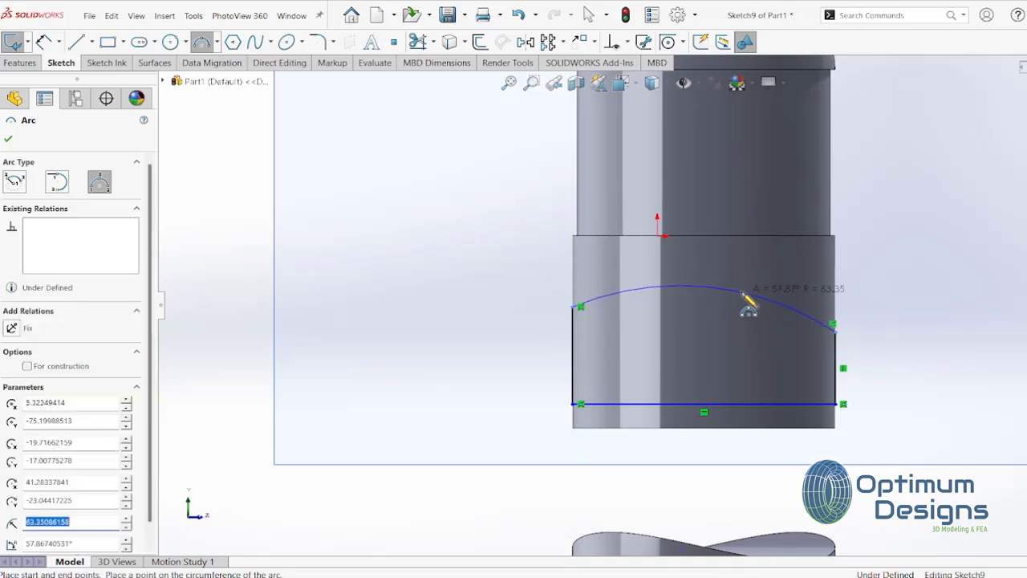
{"action": "right_click", "coordinate": [726, 293]}
{"action": "left_click", "coordinate": [742, 292]}
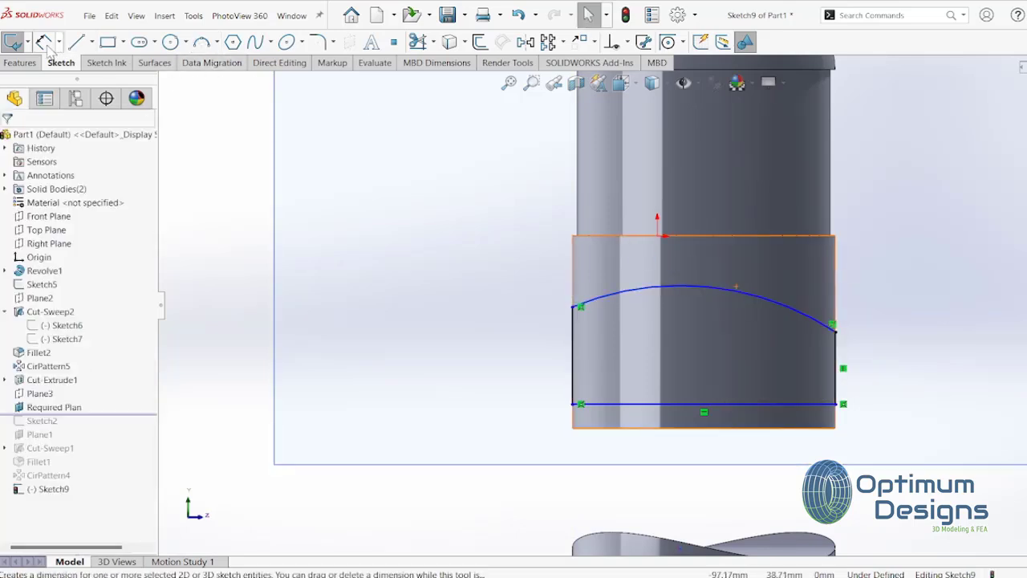
Step: Dimension both vertical sides of the profile to 20 mm
{"action": "left_click", "coordinate": [575, 360]}
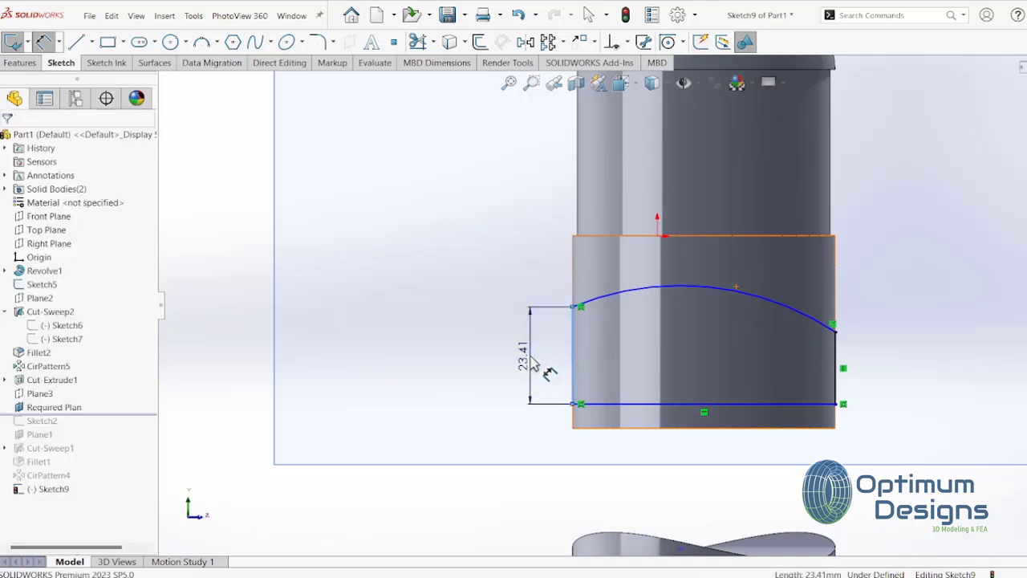
{"action": "left_click", "coordinate": [533, 363]}
{"action": "type", "text": "20.0"}
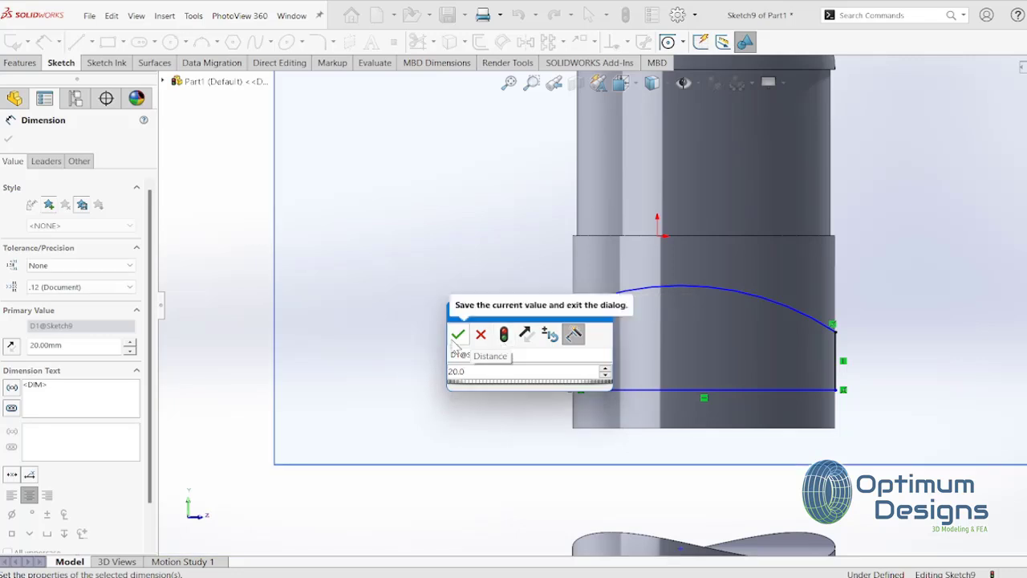
{"action": "left_click", "coordinate": [458, 334]}
{"action": "left_click", "coordinate": [841, 365]}
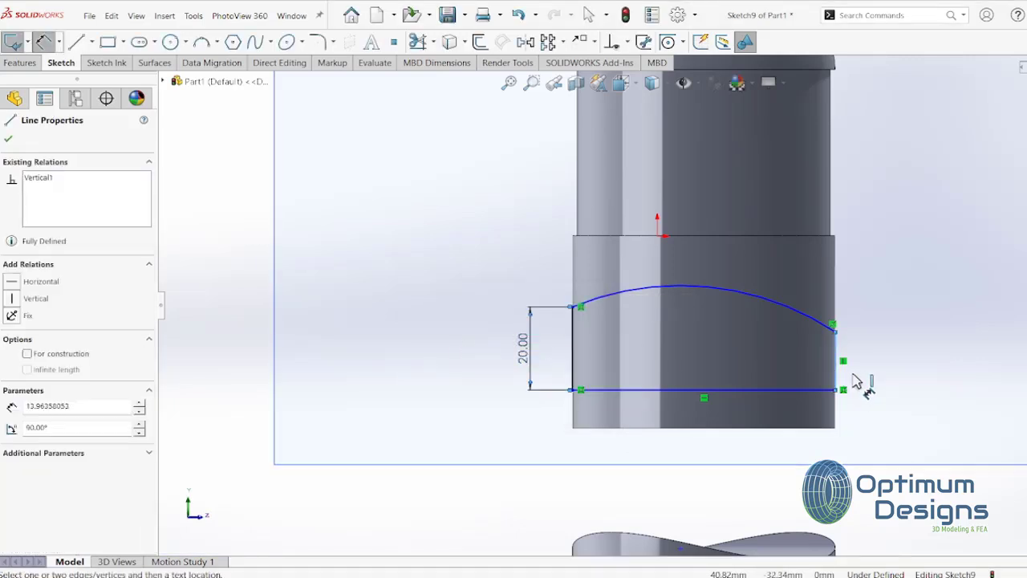
{"action": "left_click", "coordinate": [907, 377]}
{"action": "type", "text": "20.0"}
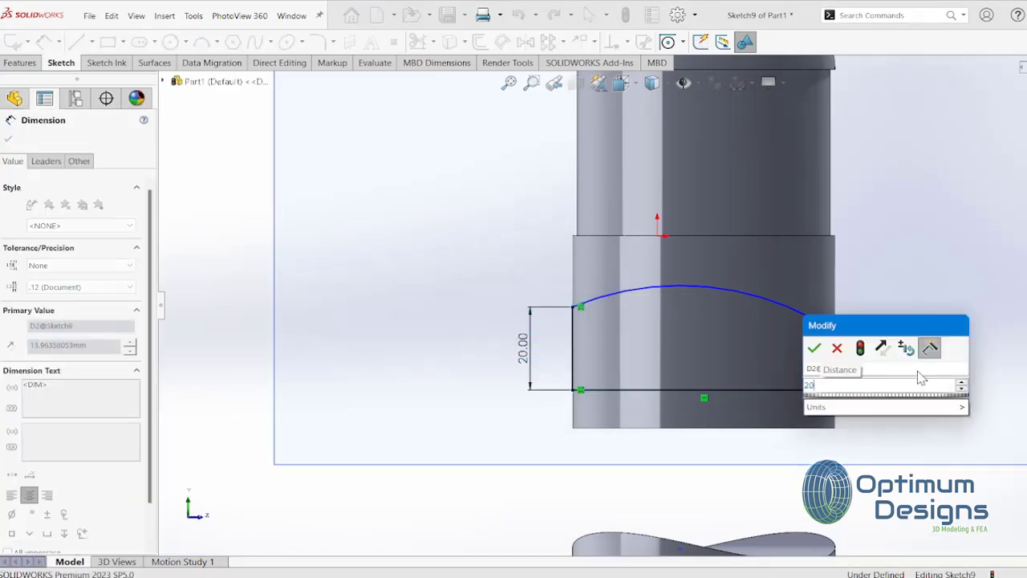
{"action": "left_click", "coordinate": [860, 348]}
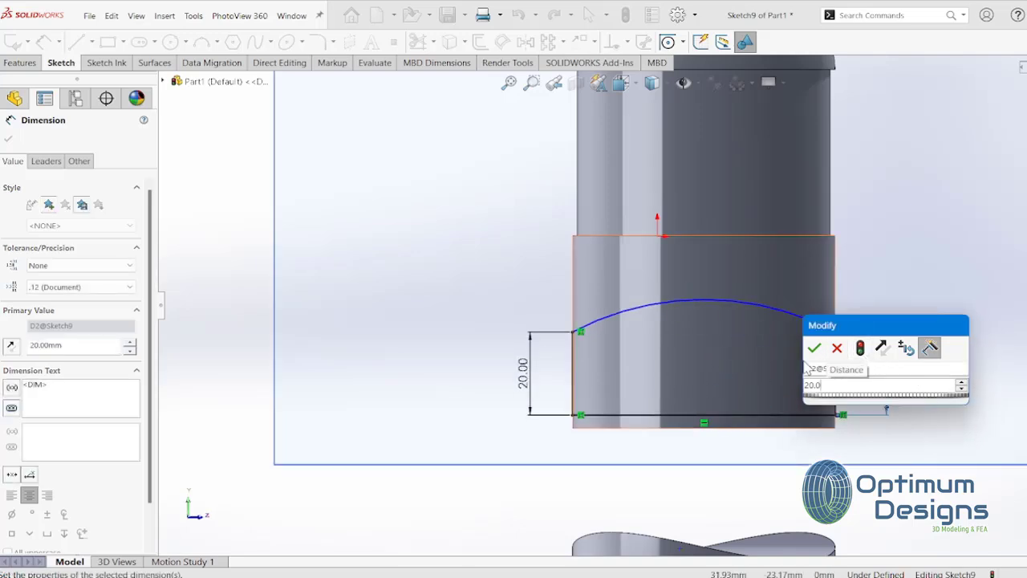
{"action": "key", "text": "Return"}
Step: Give the top arc a 70 mm radius dimension
{"action": "left_click", "coordinate": [752, 303]}
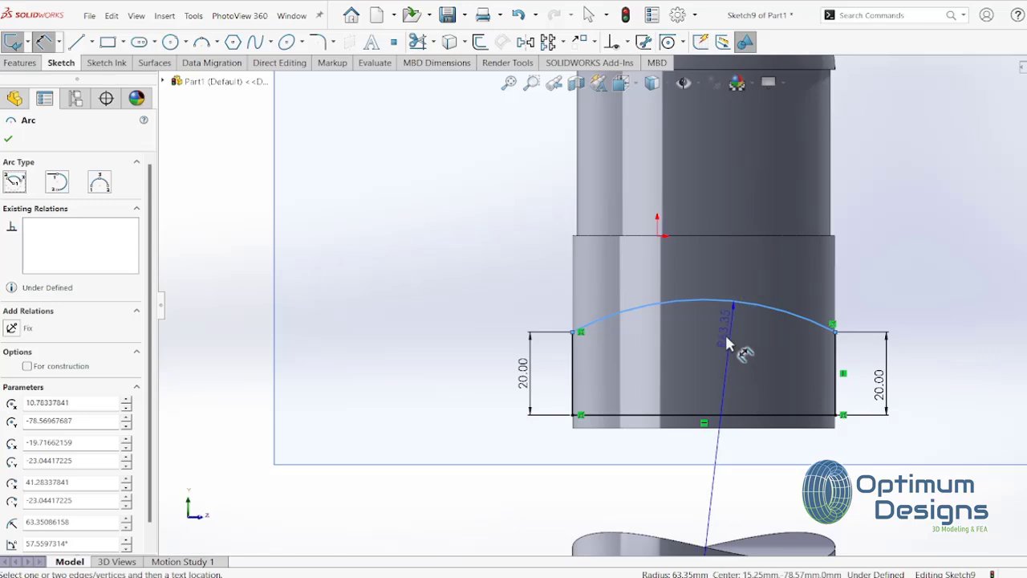
{"action": "left_click", "coordinate": [726, 344]}
{"action": "type", "text": "70"}
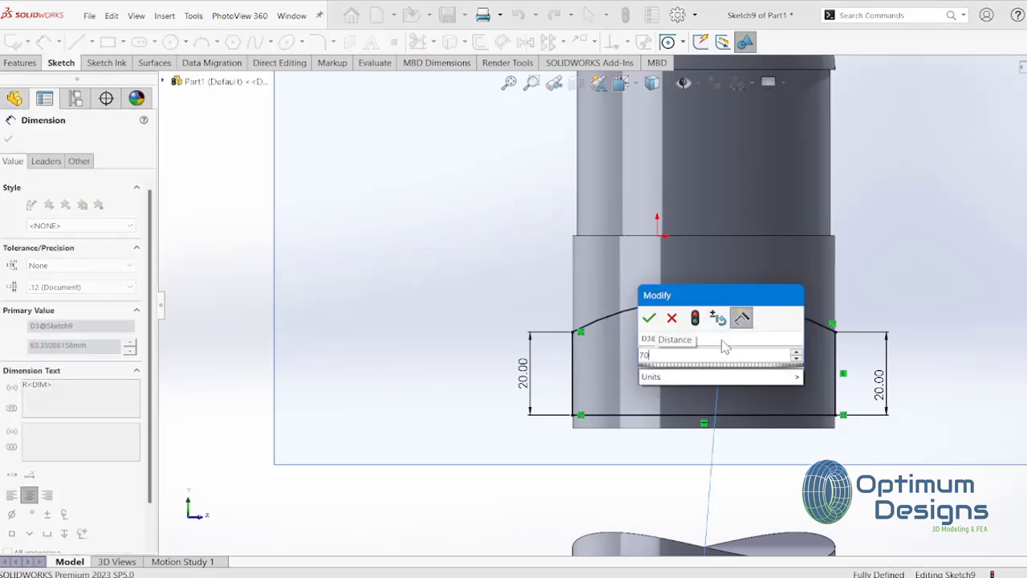
{"action": "type", "text": ".0"}
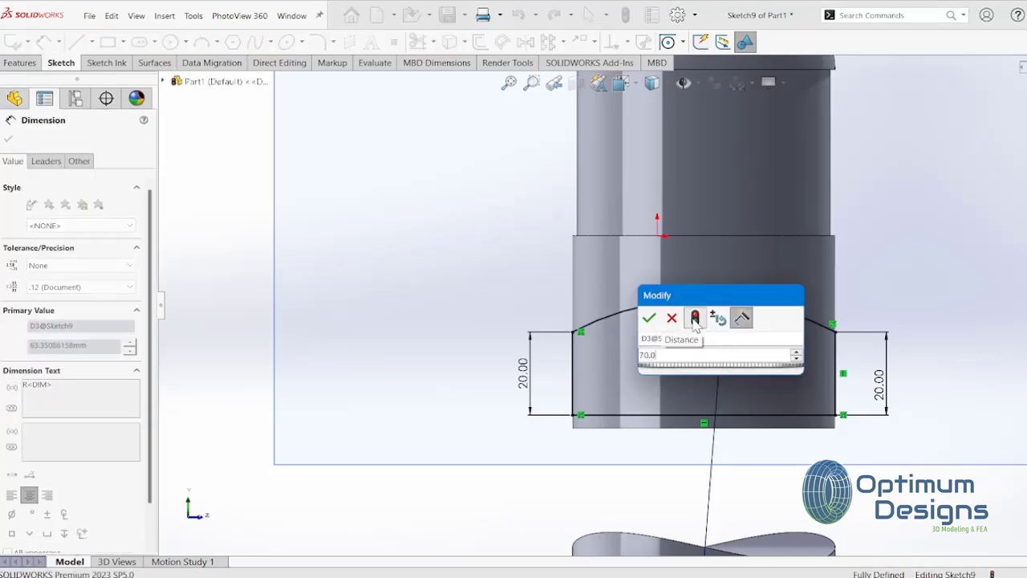
{"action": "left_click", "coordinate": [649, 318]}
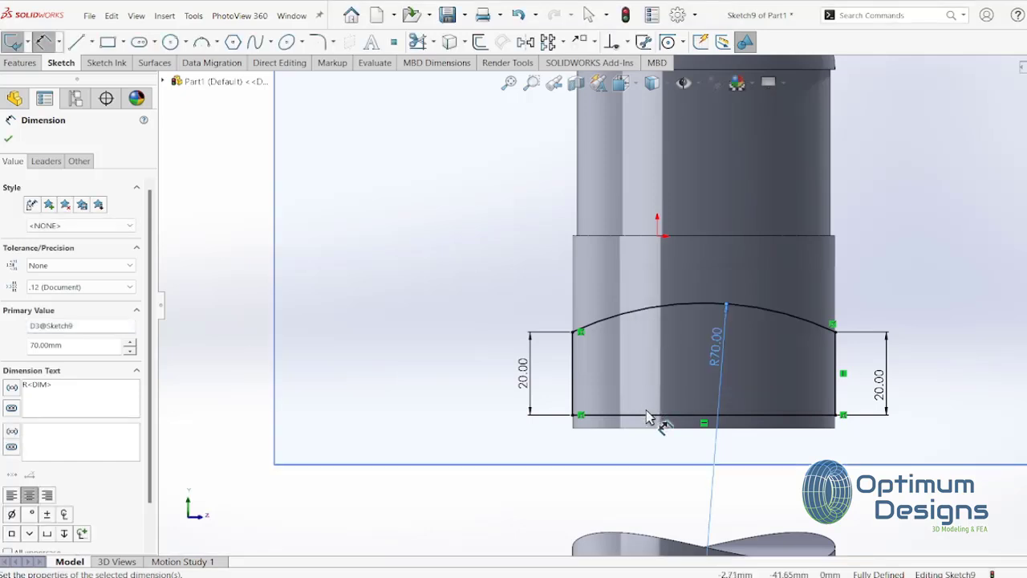
{"action": "scroll", "coordinate": [648, 416], "scroll_direction": "up", "scroll_amount": 2}
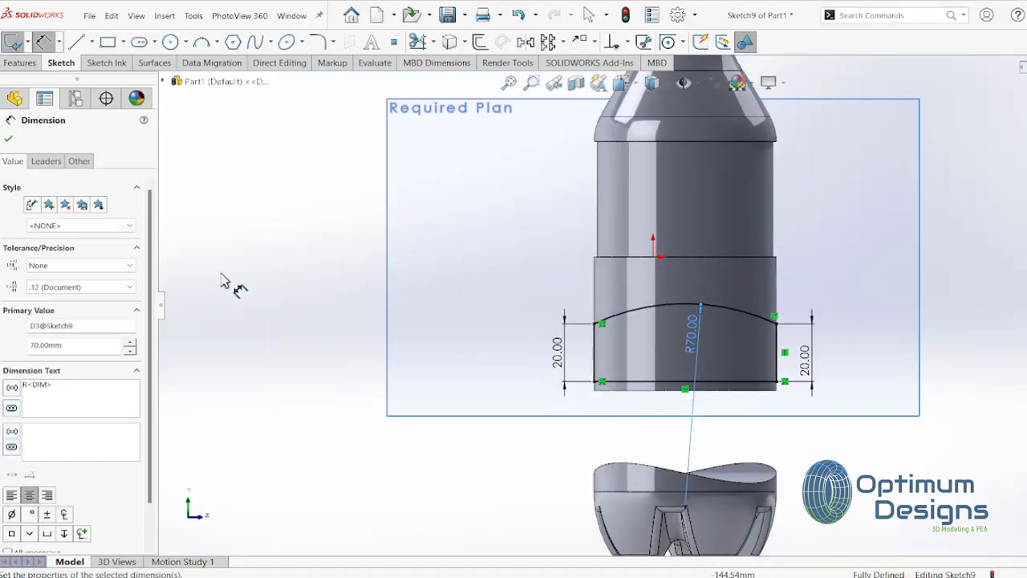
{"action": "left_click", "coordinate": [9, 141]}
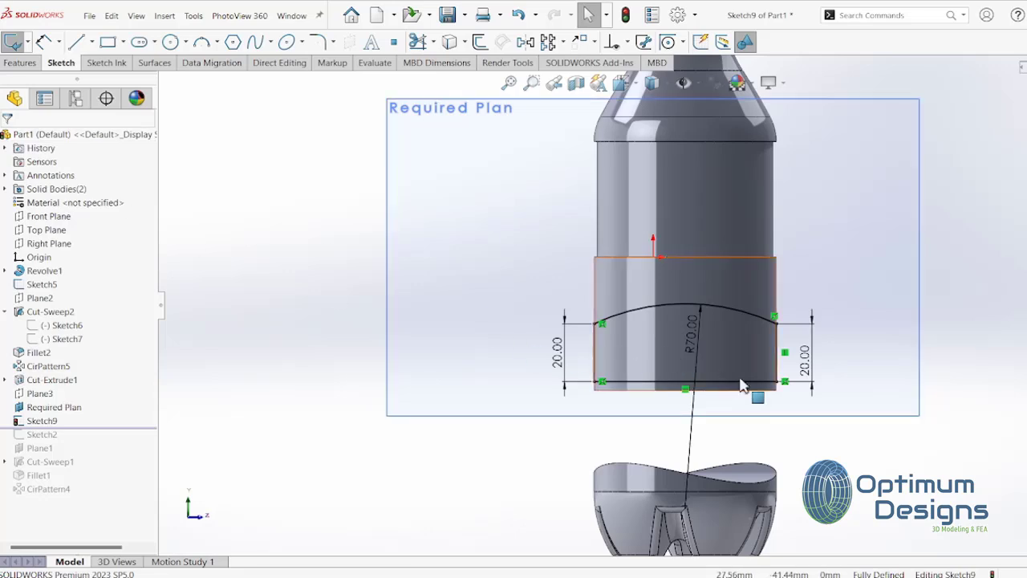
Step: Delete the 20.00 side dimension and drag the bottom line down to the section's base edge
{"action": "left_click", "coordinate": [775, 384]}
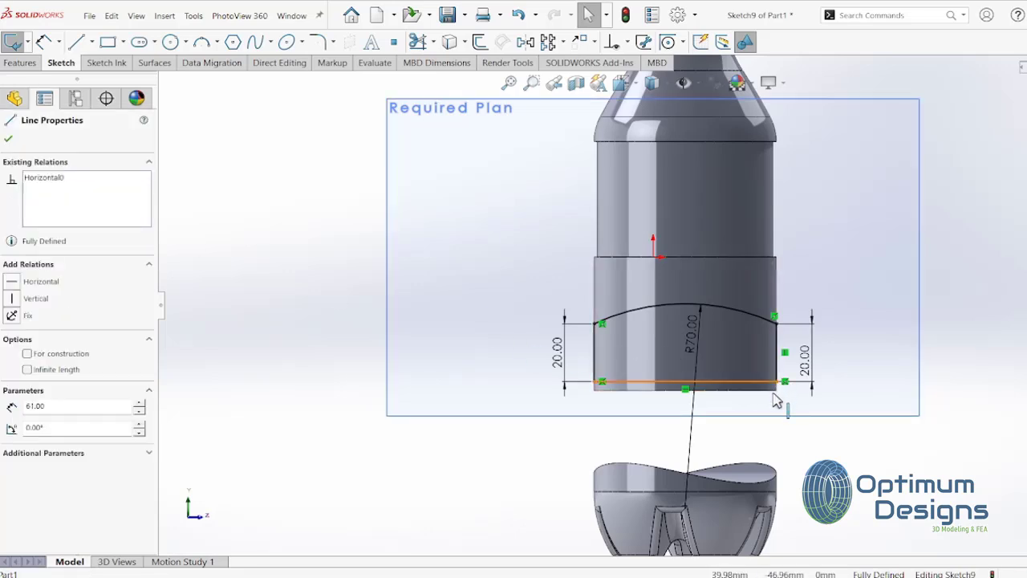
{"action": "scroll", "coordinate": [777, 403], "scroll_direction": "down", "scroll_amount": 3}
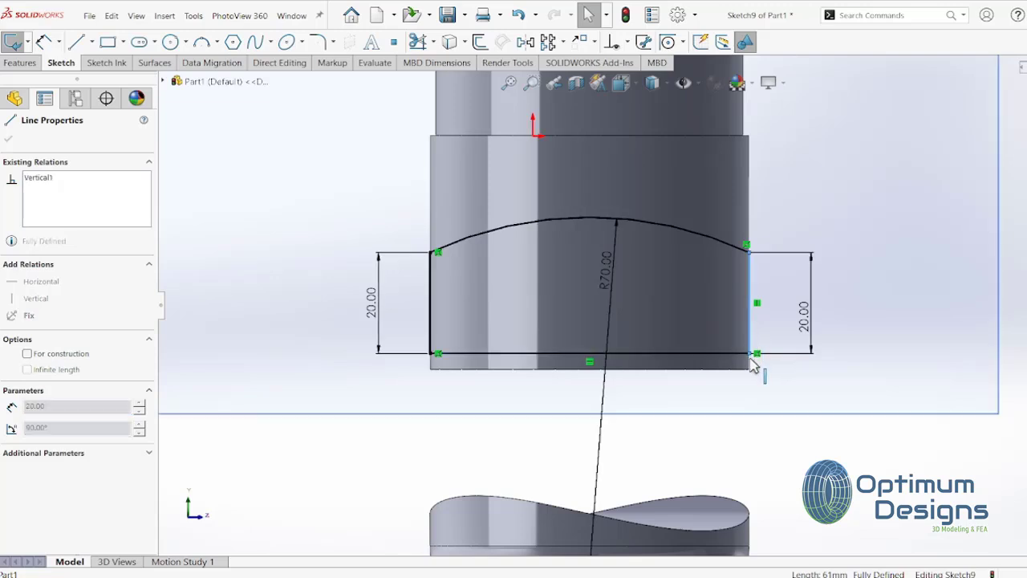
{"action": "scroll", "coordinate": [730, 385], "scroll_direction": "up", "scroll_amount": 2}
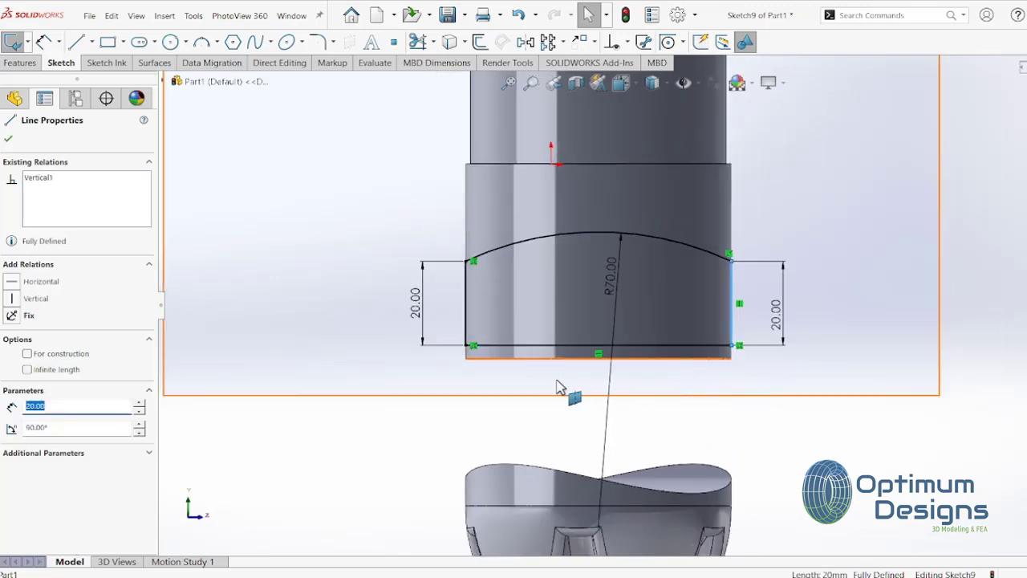
{"action": "left_click", "coordinate": [527, 346]}
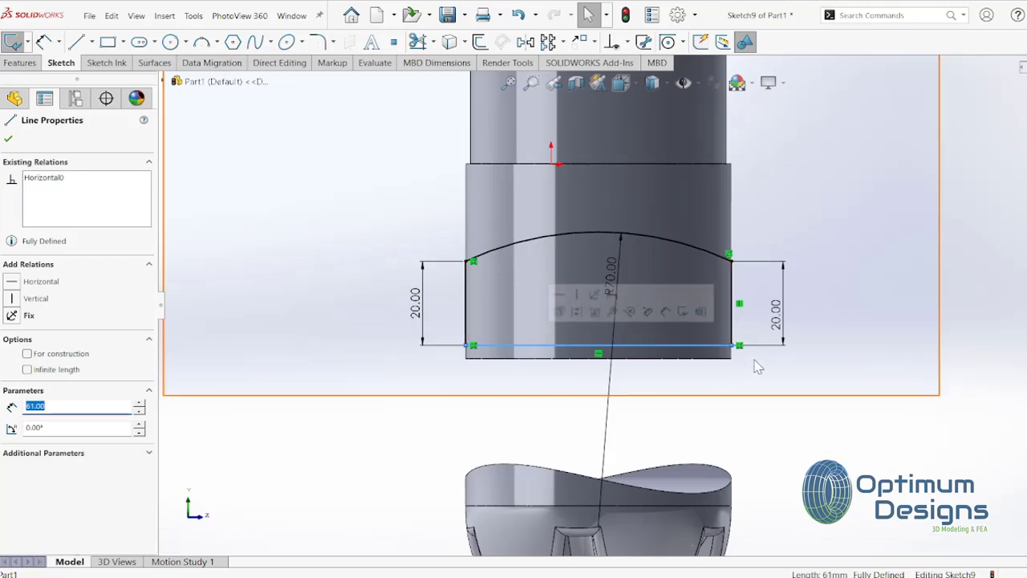
{"action": "left_click", "coordinate": [783, 329]}
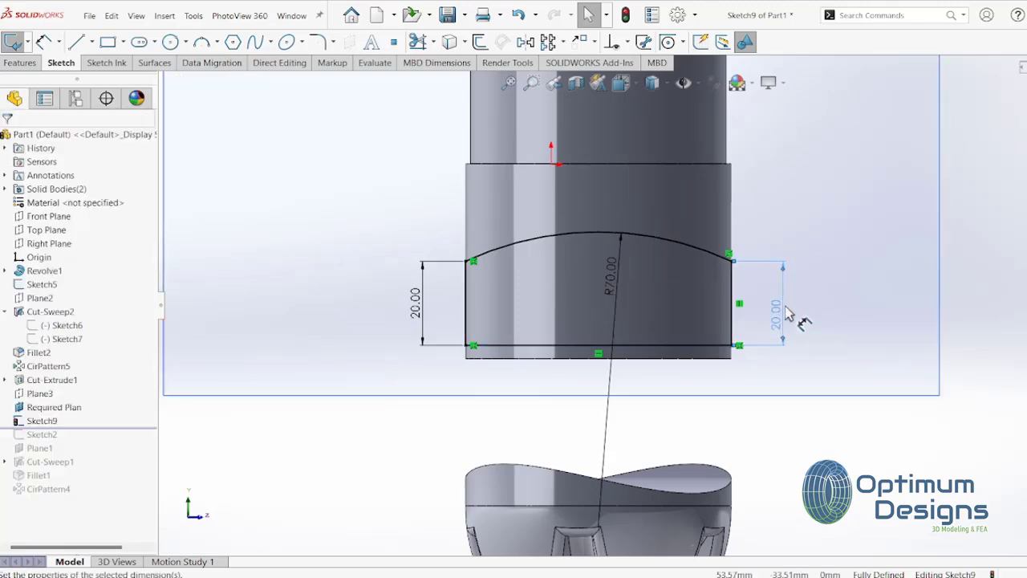
{"action": "key", "text": "Delete"}
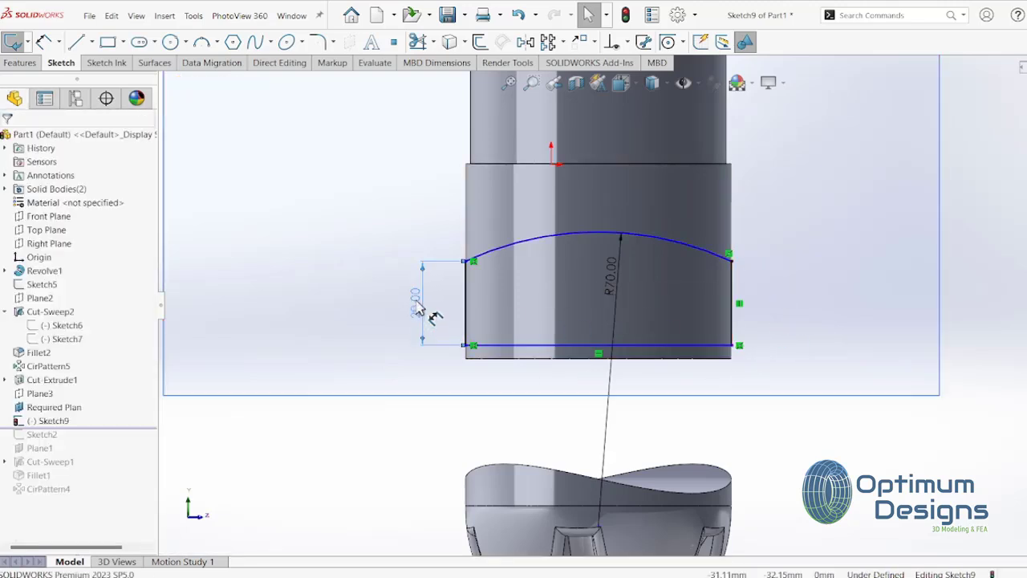
{"action": "left_click", "coordinate": [560, 347]}
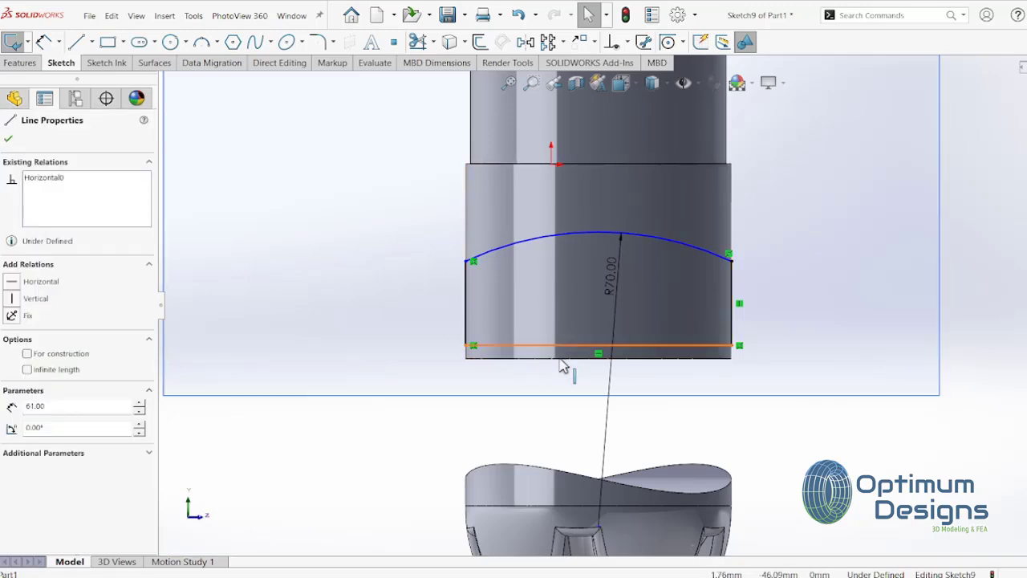
{"action": "left_click_drag", "start_coordinate": [562, 365], "coordinate": [562, 369]}
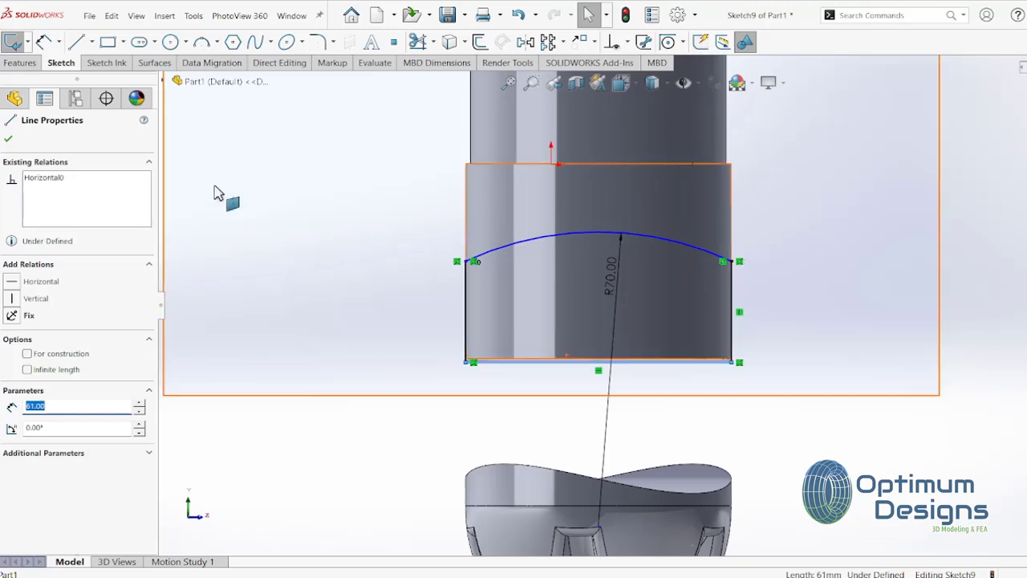
{"action": "left_click", "coordinate": [8, 139]}
{"action": "left_click", "coordinate": [20, 62]}
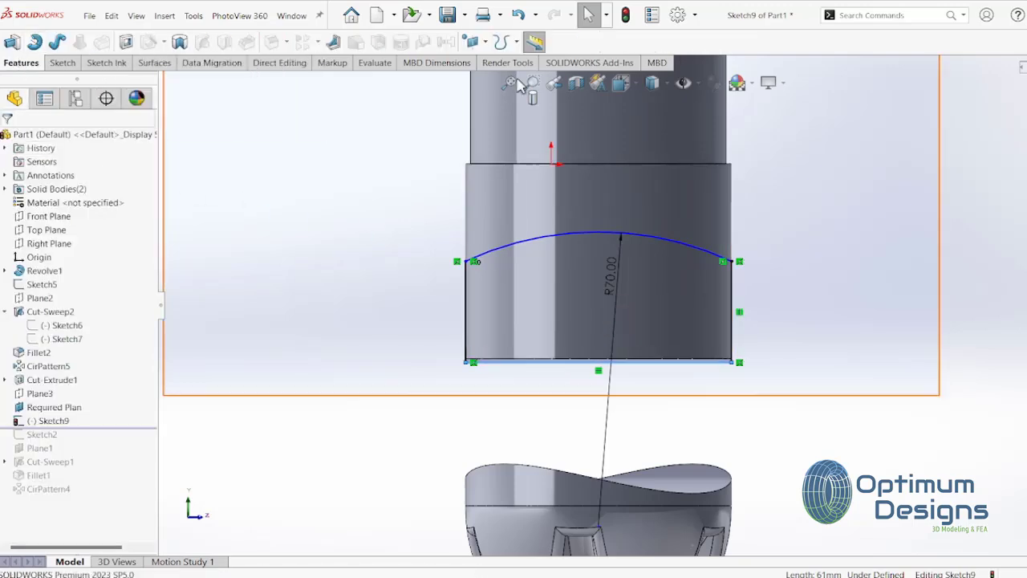
Step: Cut-extrude Sketch9 with Through All - Both, then zoom out to view the whole bottle
{"action": "left_click", "coordinate": [126, 41]}
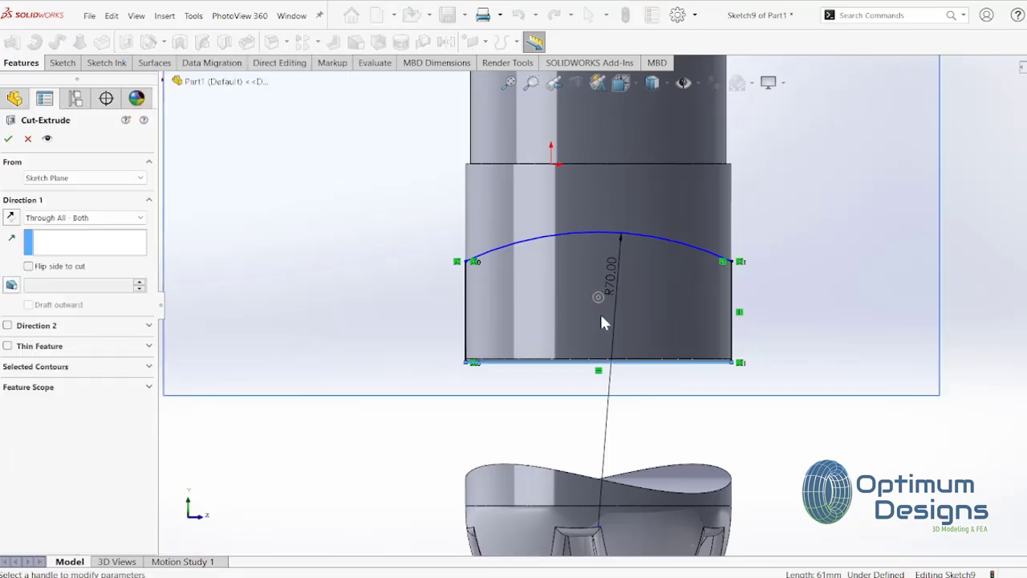
{"action": "left_click", "coordinate": [88, 217]}
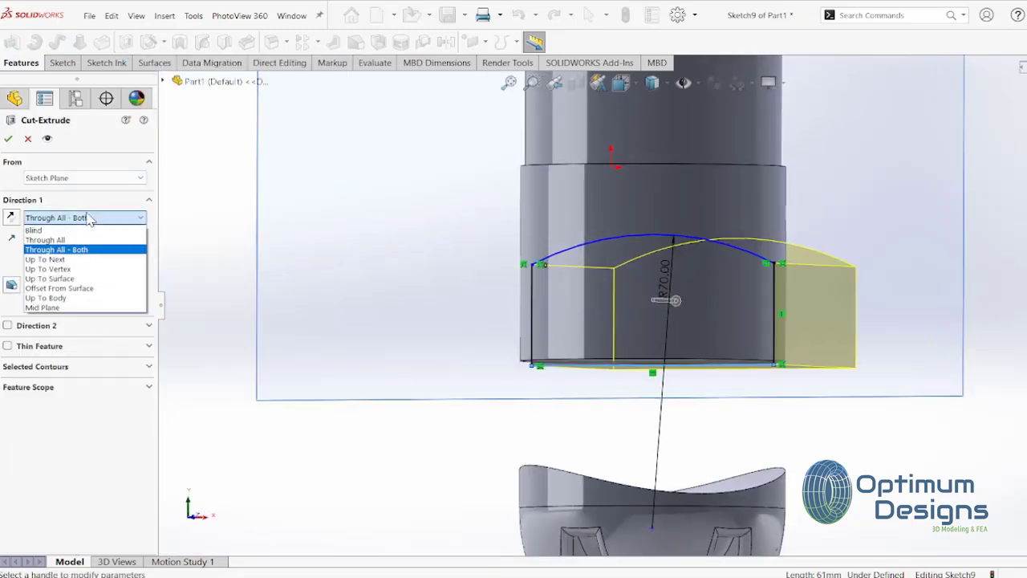
{"action": "left_click", "coordinate": [94, 255]}
{"action": "left_click", "coordinate": [8, 138]}
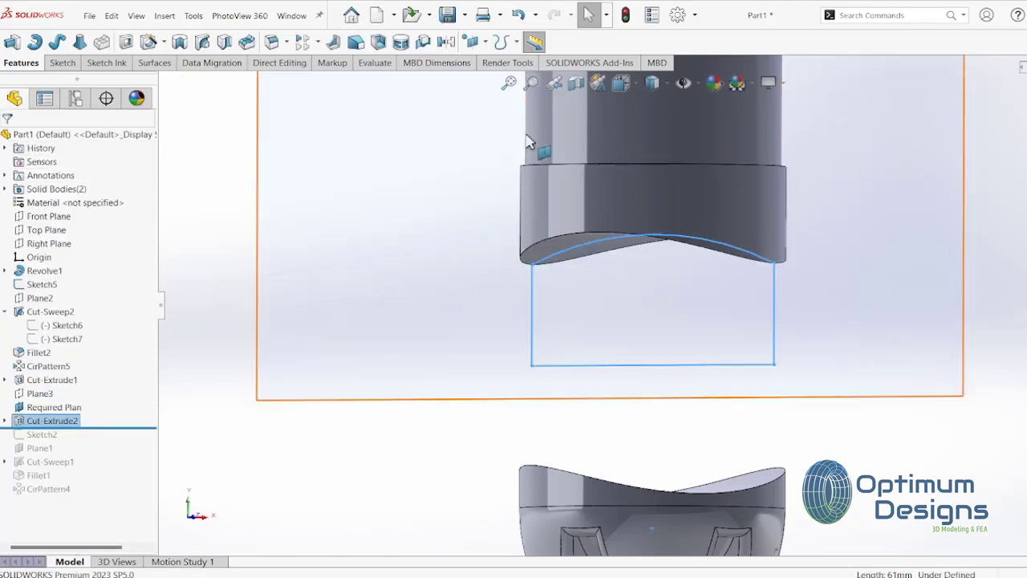
{"action": "left_click", "coordinate": [619, 85]}
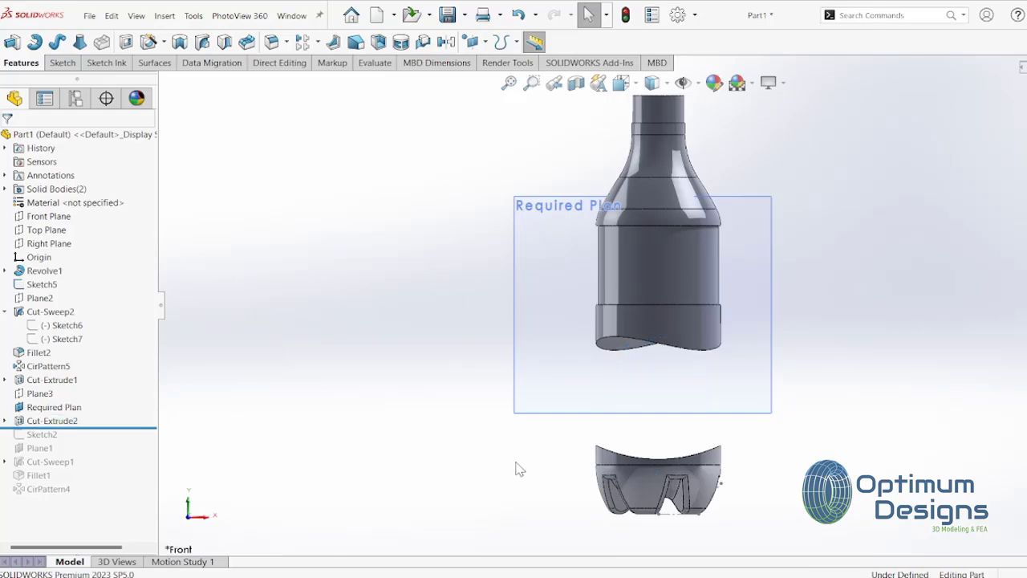
{"action": "left_click", "coordinate": [64, 230]}
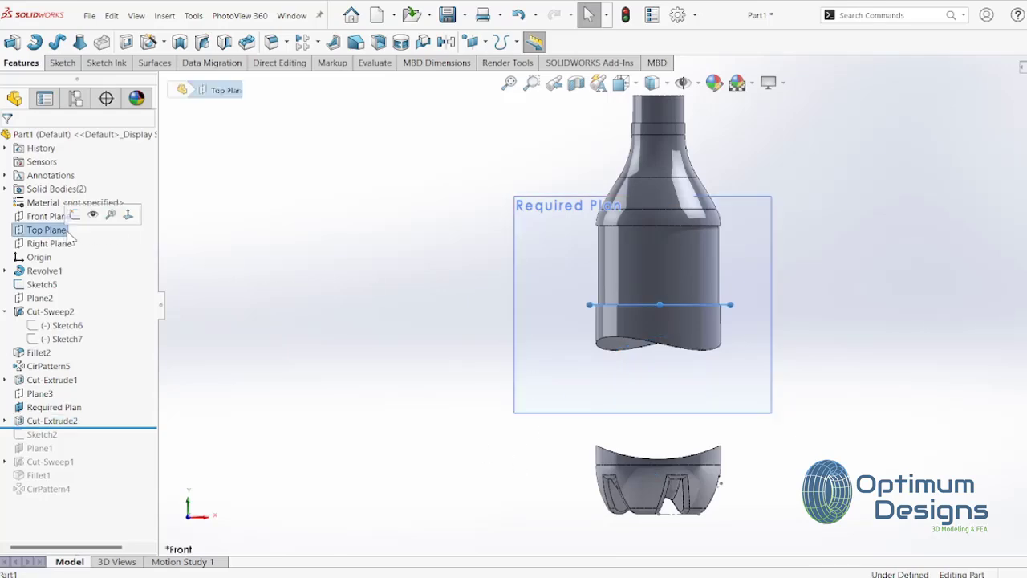
Step: Start a new sketch on the Top Plane, viewed normal to it
{"action": "left_click", "coordinate": [132, 216]}
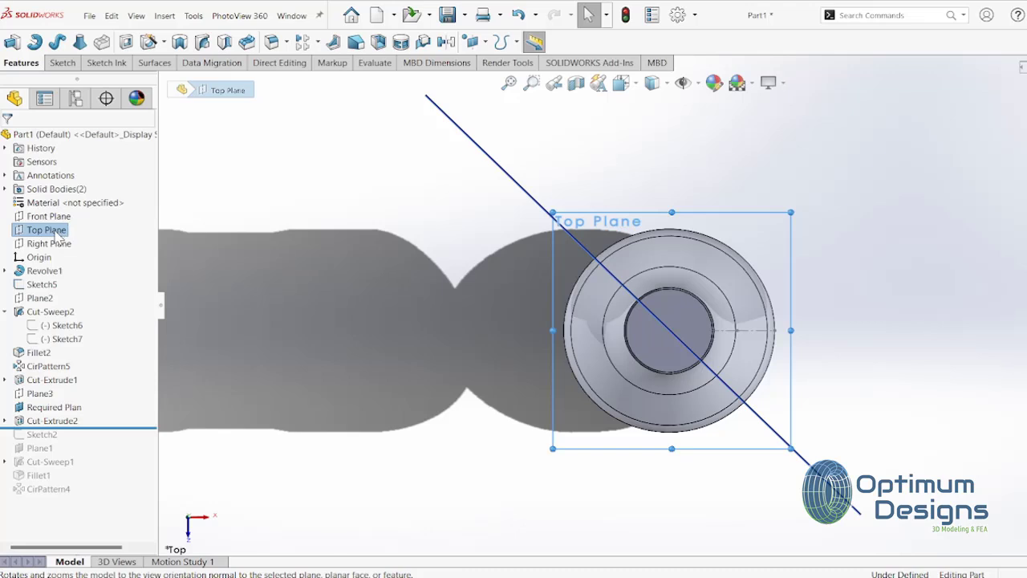
{"action": "right_click", "coordinate": [61, 233]}
{"action": "left_click", "coordinate": [98, 211]}
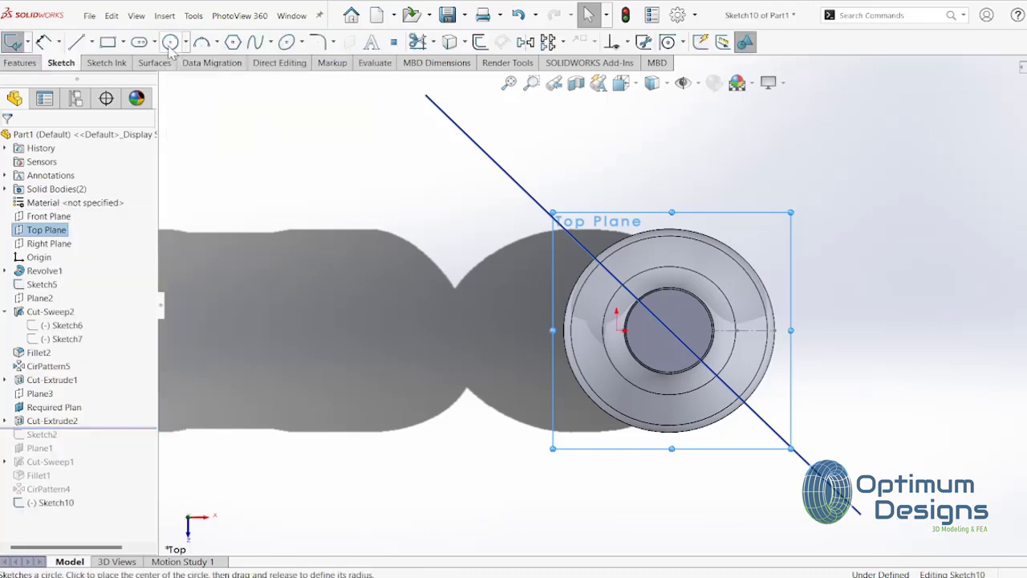
Step: Draw a circle centred on the bottle axis with size 59/2 (29.50), then exit the sketch
{"action": "left_click", "coordinate": [169, 44]}
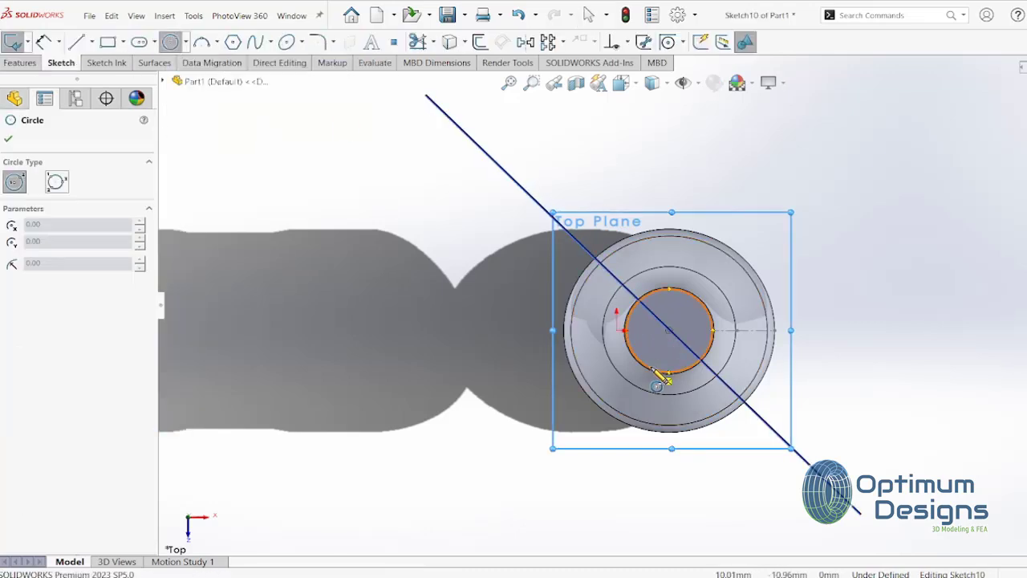
{"action": "left_click", "coordinate": [669, 330]}
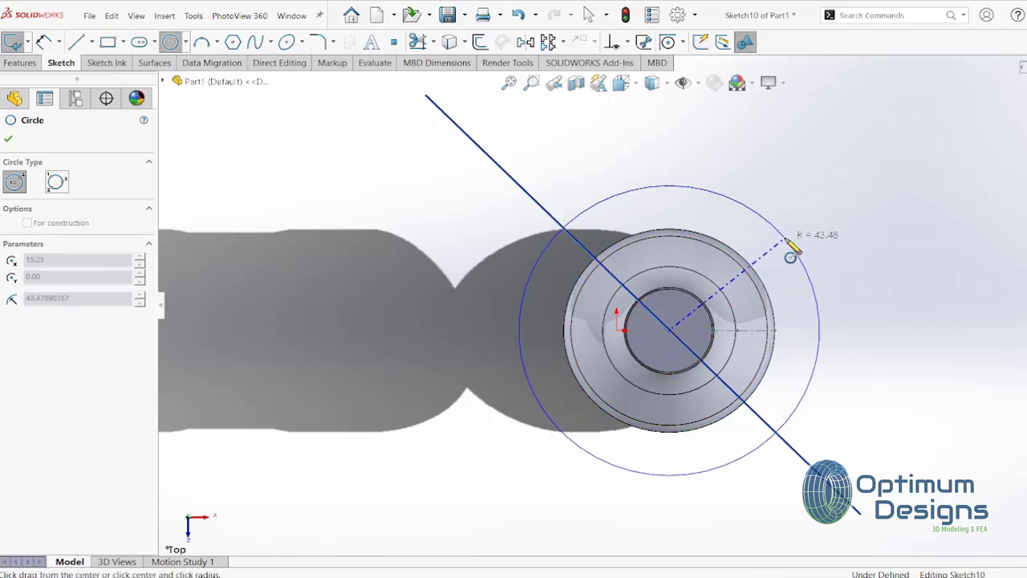
{"action": "left_click", "coordinate": [789, 240]}
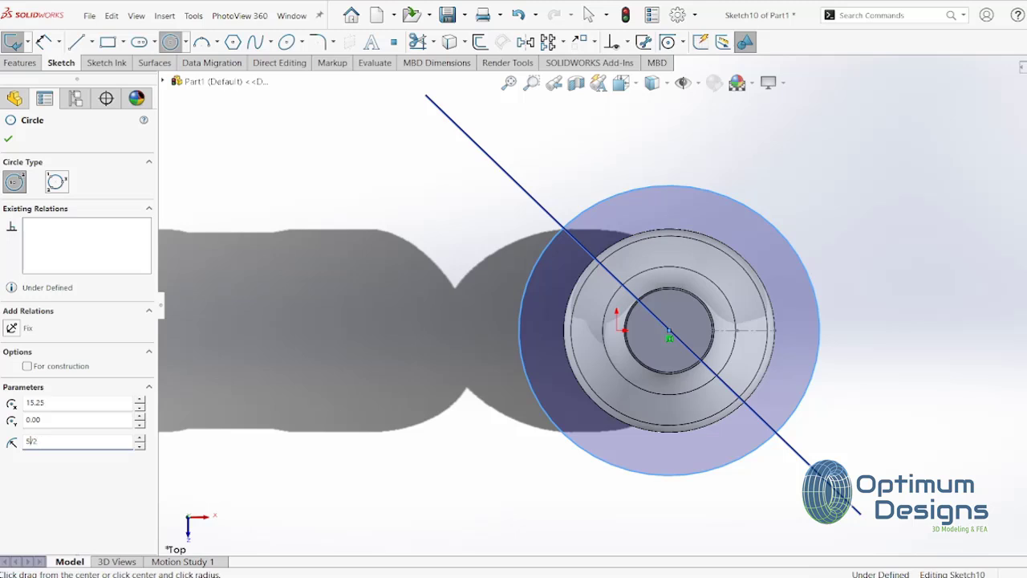
{"action": "key", "text": "Return"}
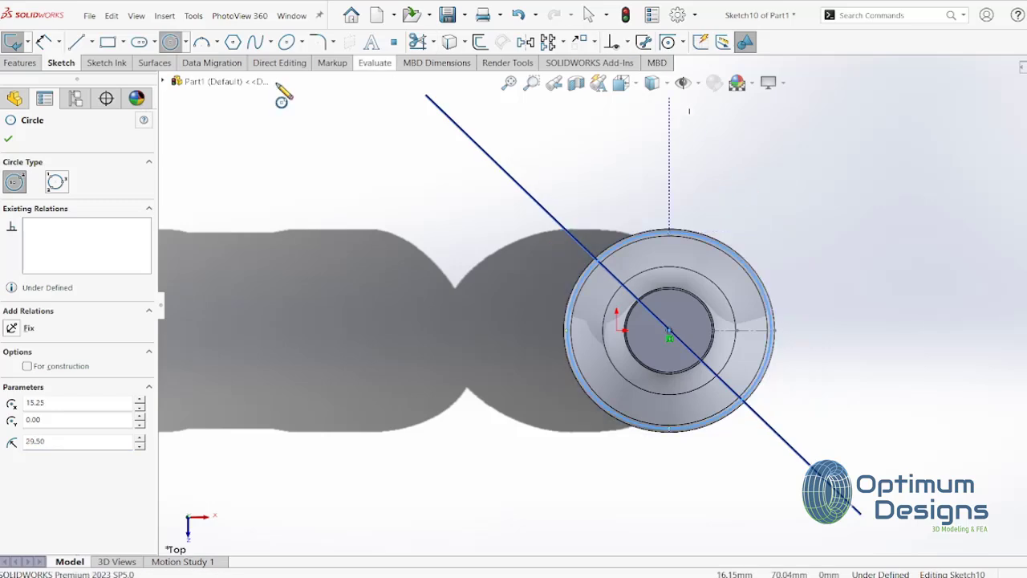
{"action": "left_click", "coordinate": [8, 138]}
{"action": "middle_click_drag", "start_coordinate": [488, 373], "coordinate": [646, 221]}
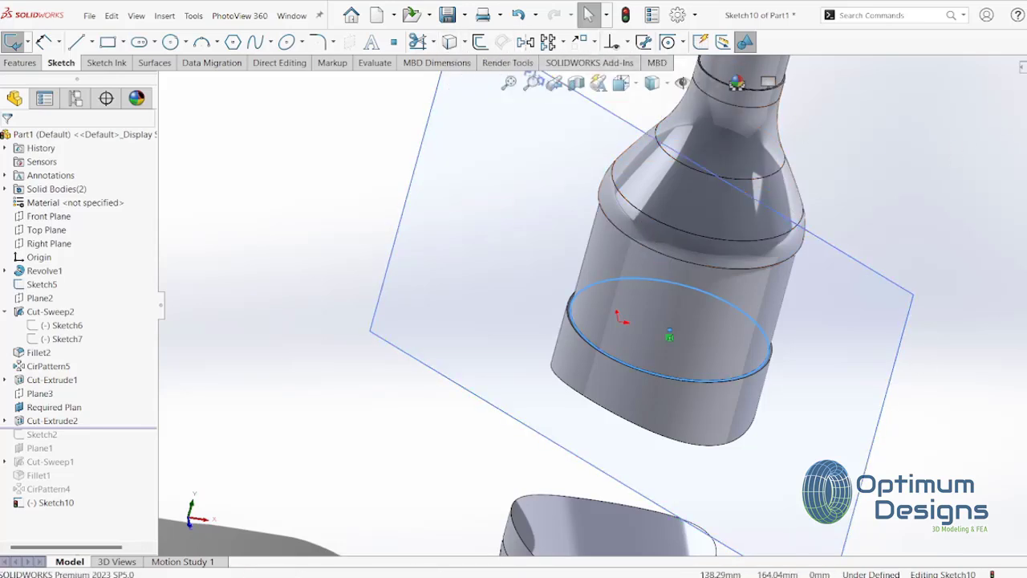
{"action": "left_click", "coordinate": [1021, 68]}
{"action": "left_click", "coordinate": [502, 43]}
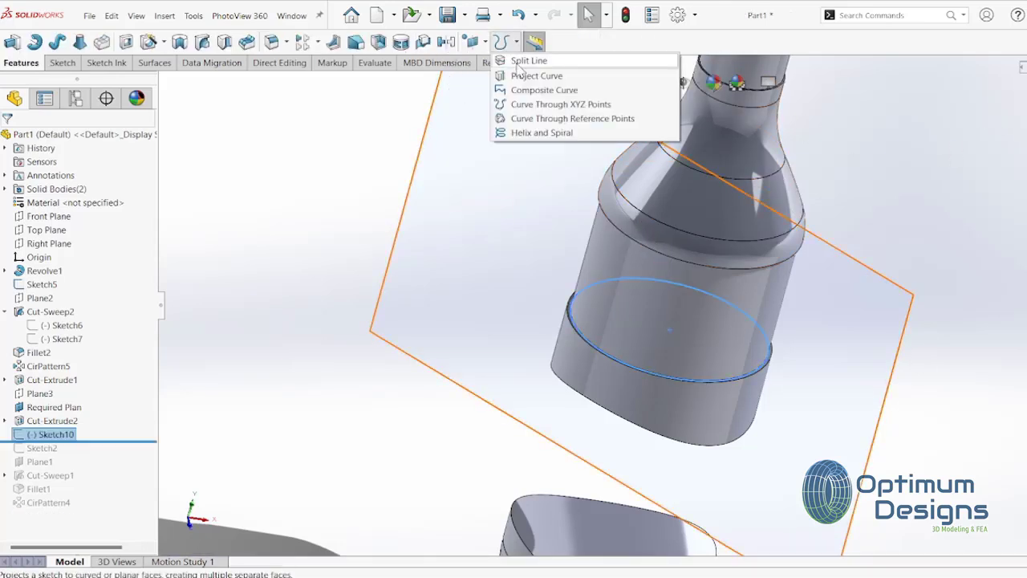
Step: Project the Sketch10 circle onto the lower body's end face as Split Line1
{"action": "left_click", "coordinate": [521, 62]}
{"action": "left_click", "coordinate": [584, 540]}
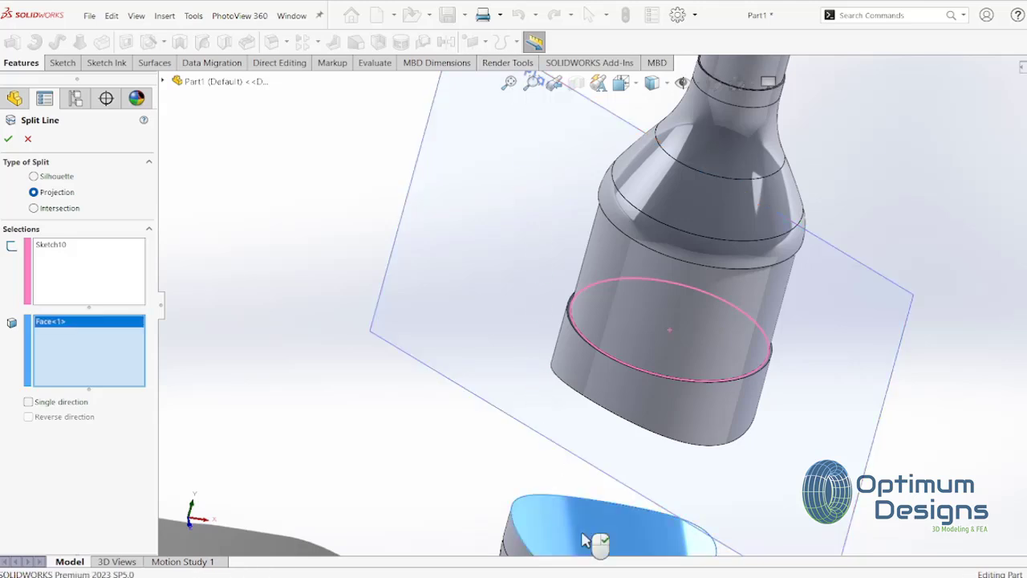
{"action": "right_click", "coordinate": [591, 543]}
Step: Project the same circle onto the upper body's bottom face as Split Line2
{"action": "left_click", "coordinate": [501, 44]}
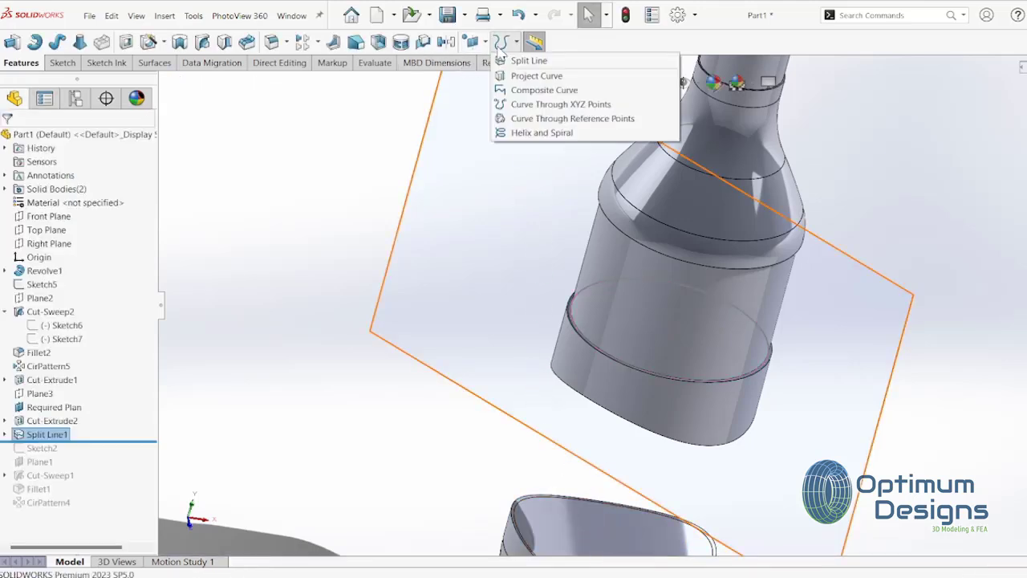
{"action": "left_click", "coordinate": [518, 61]}
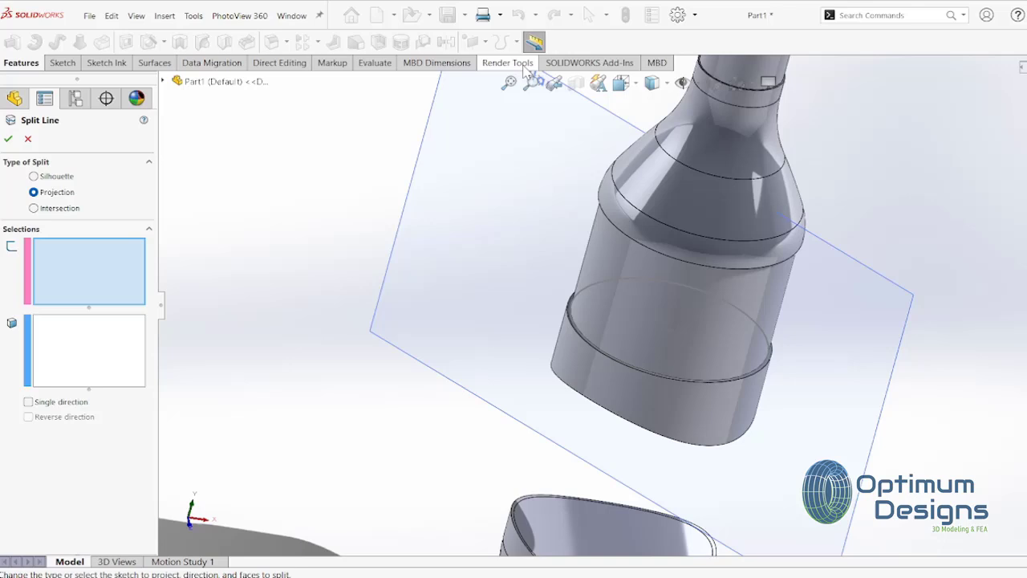
{"action": "left_click", "coordinate": [627, 280]}
{"action": "mouse_move", "coordinate": [642, 367]}
{"action": "middle_mouse_down"}
{"action": "mouse_move", "coordinate": [674, 256]}
{"action": "mouse_move", "coordinate": [577, 440]}
{"action": "middle_mouse_up"}
{"action": "left_click", "coordinate": [576, 446]}
{"action": "right_click", "coordinate": [568, 449]}
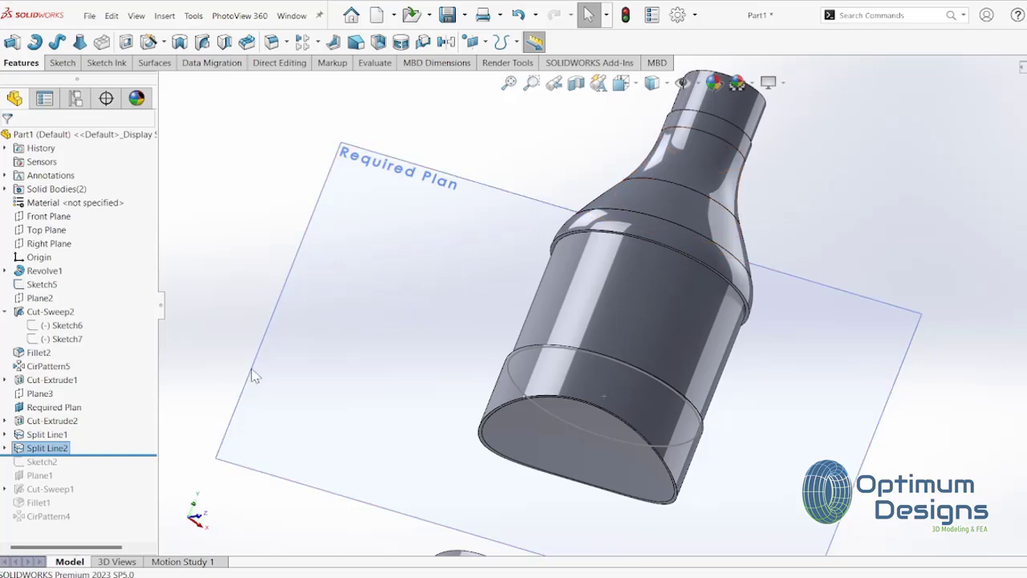
{"action": "right_click", "coordinate": [86, 407]}
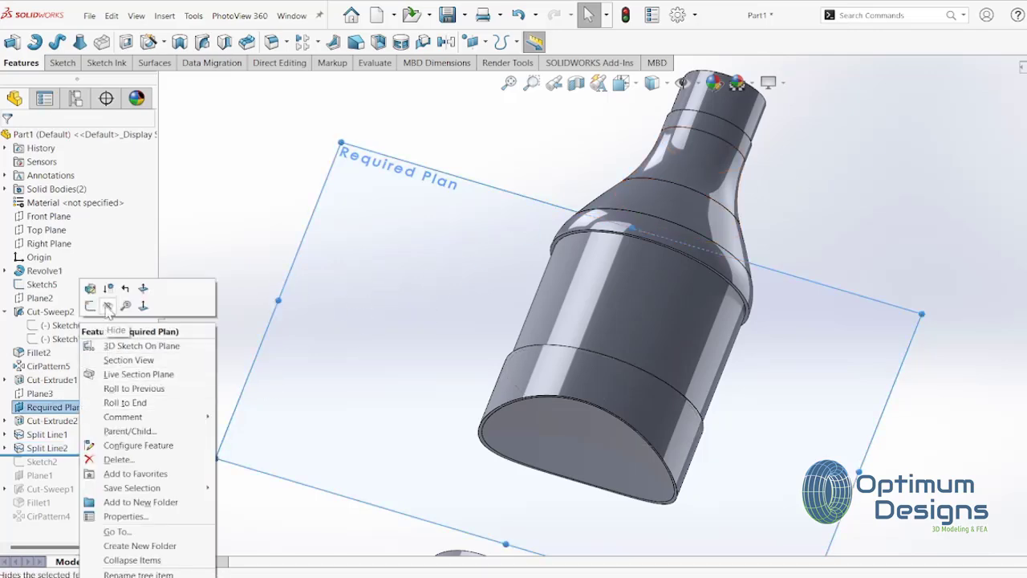
Step: Hide the Required Plan, switch to Front view, and start a sketch on the Front Plane
{"action": "left_click", "coordinate": [109, 311]}
{"action": "key", "text": "space"}
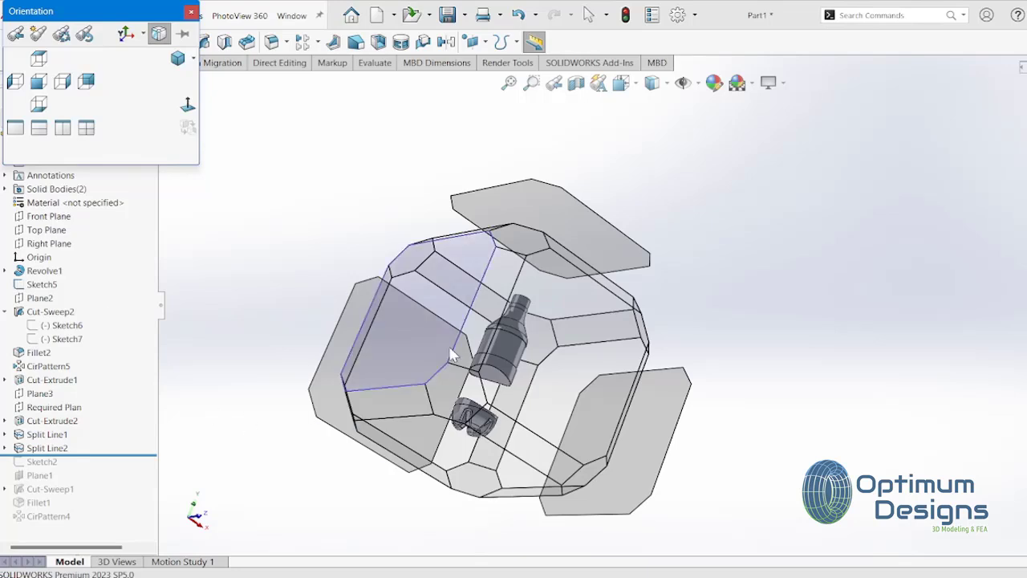
{"action": "left_click", "coordinate": [552, 325]}
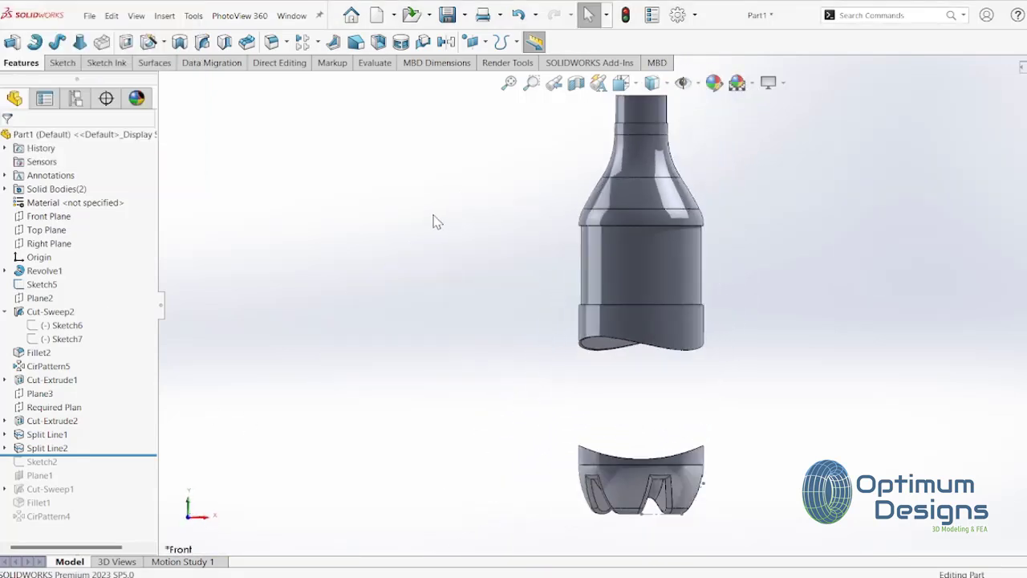
{"action": "left_click", "coordinate": [63, 218]}
{"action": "scroll", "coordinate": [598, 301], "scroll_direction": "up", "scroll_amount": 2}
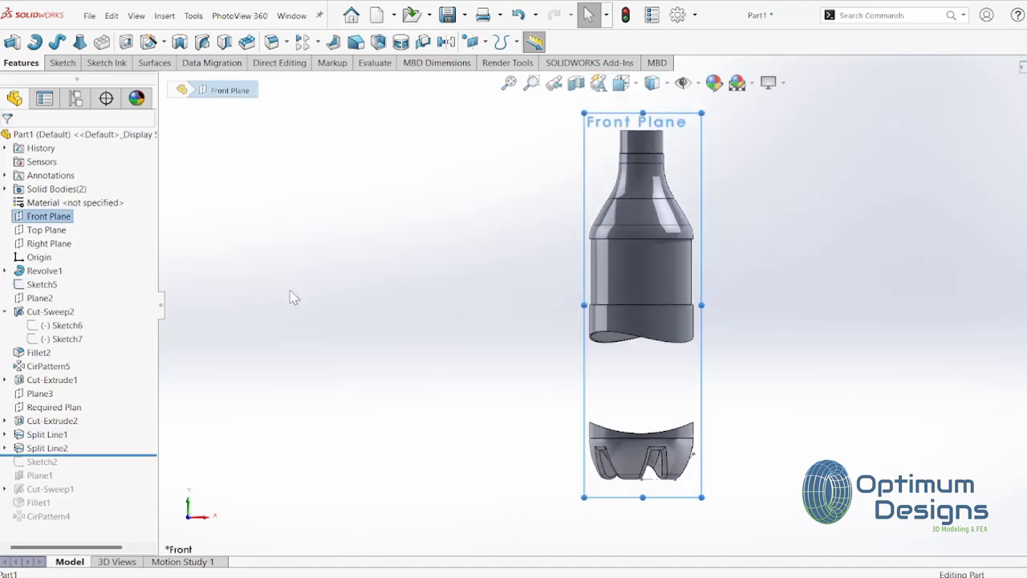
{"action": "right_click", "coordinate": [72, 218]}
{"action": "left_click", "coordinate": [87, 197]}
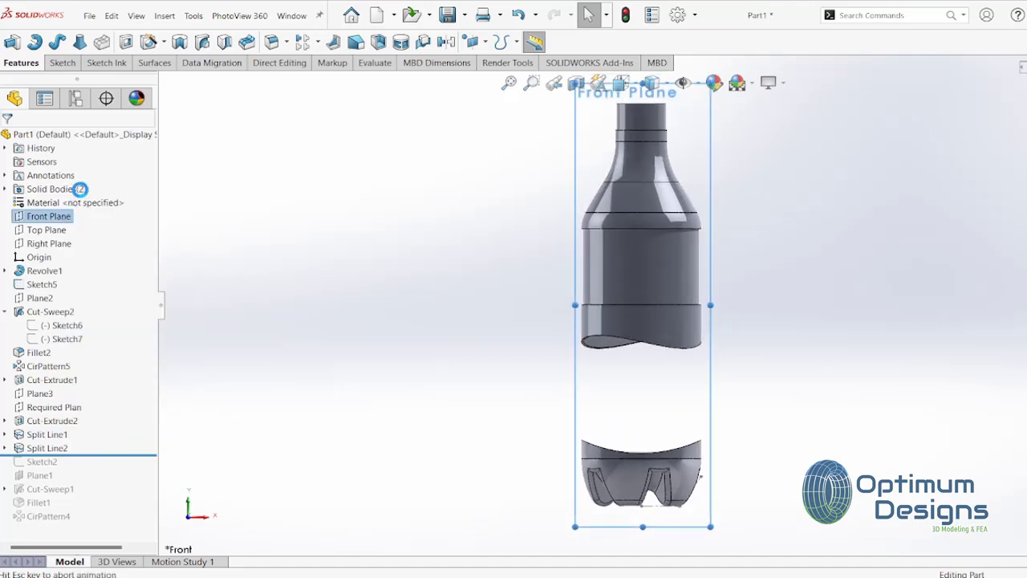
Step: Draw left and right three-point arcs spanning from the upper body down to the base
{"action": "left_click", "coordinate": [201, 42]}
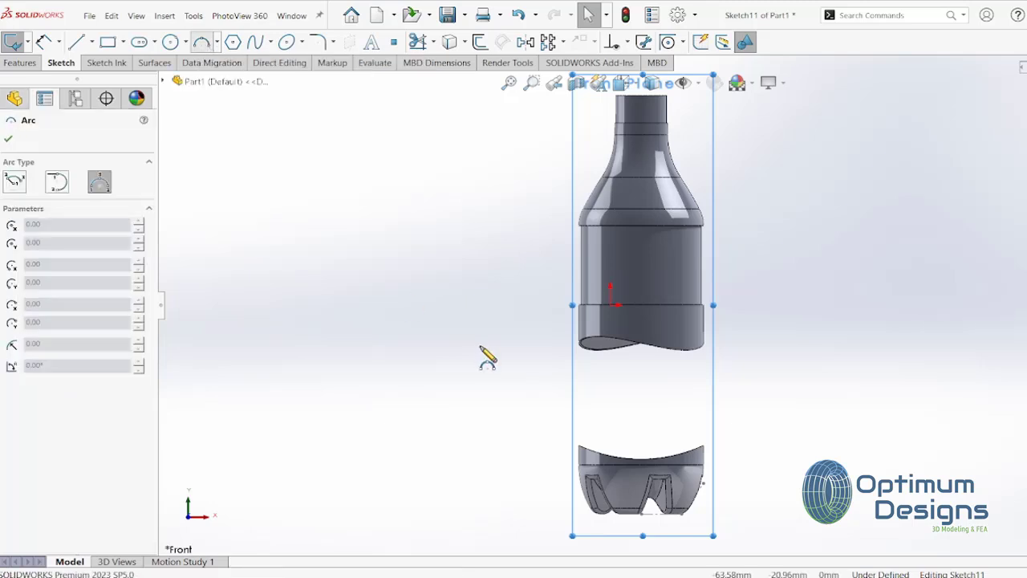
{"action": "scroll", "coordinate": [569, 373], "scroll_direction": "down", "scroll_amount": 2}
{"action": "left_click", "coordinate": [598, 298]}
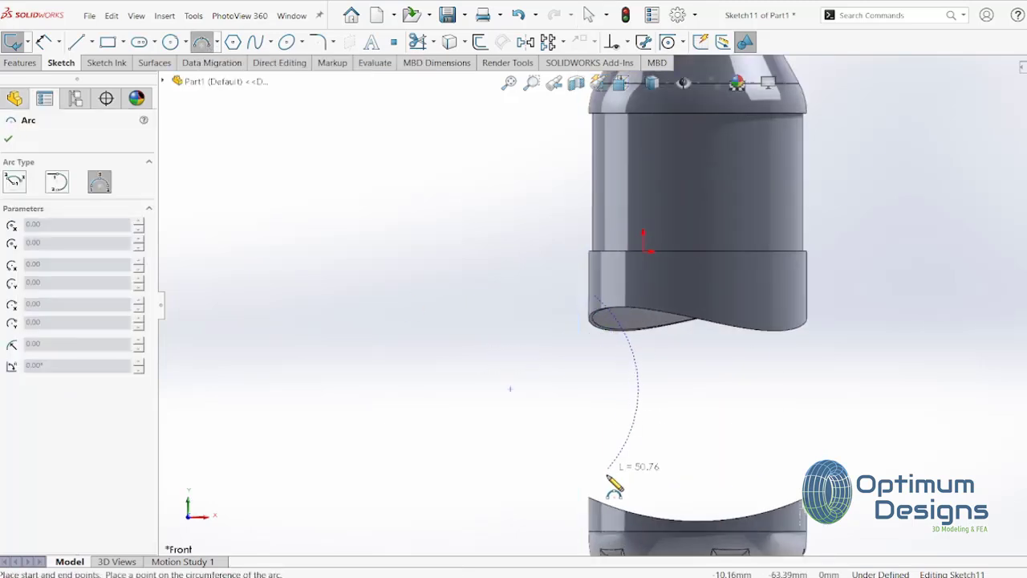
{"action": "left_click", "coordinate": [608, 519]}
{"action": "left_click", "coordinate": [628, 450]}
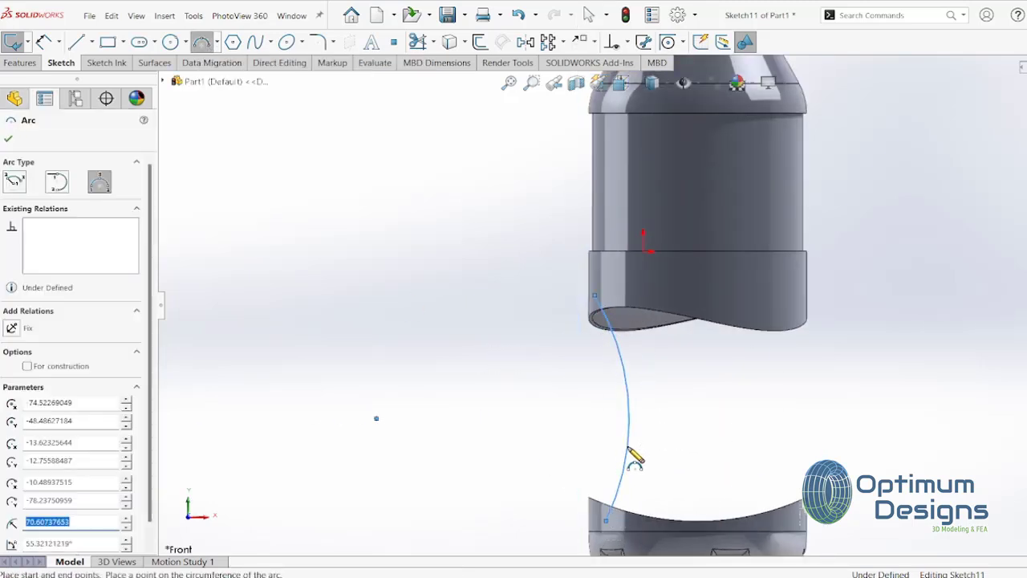
{"action": "left_click", "coordinate": [787, 292]}
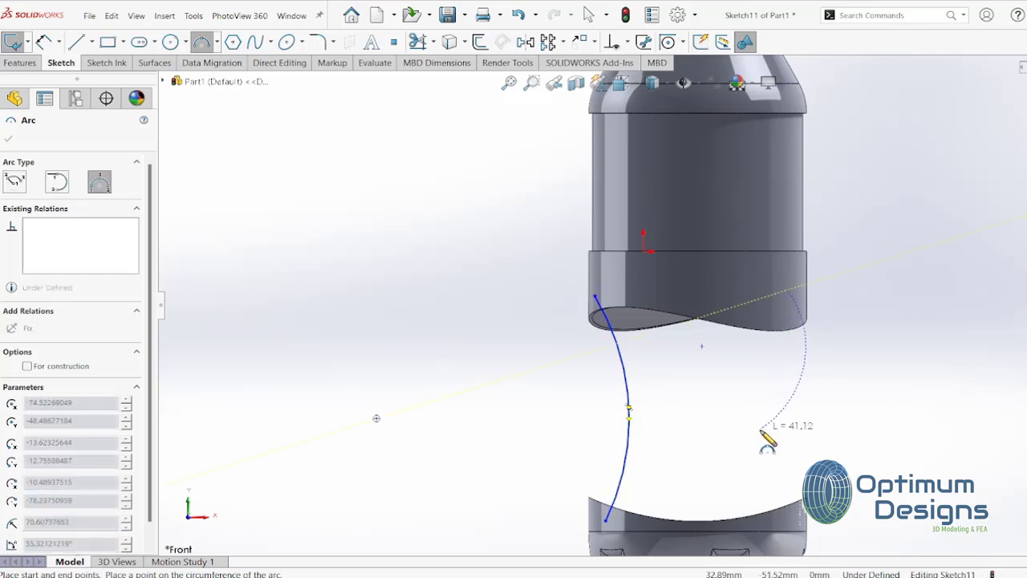
{"action": "left_click", "coordinate": [782, 526]}
{"action": "left_click", "coordinate": [772, 446]}
{"action": "right_click", "coordinate": [771, 446]}
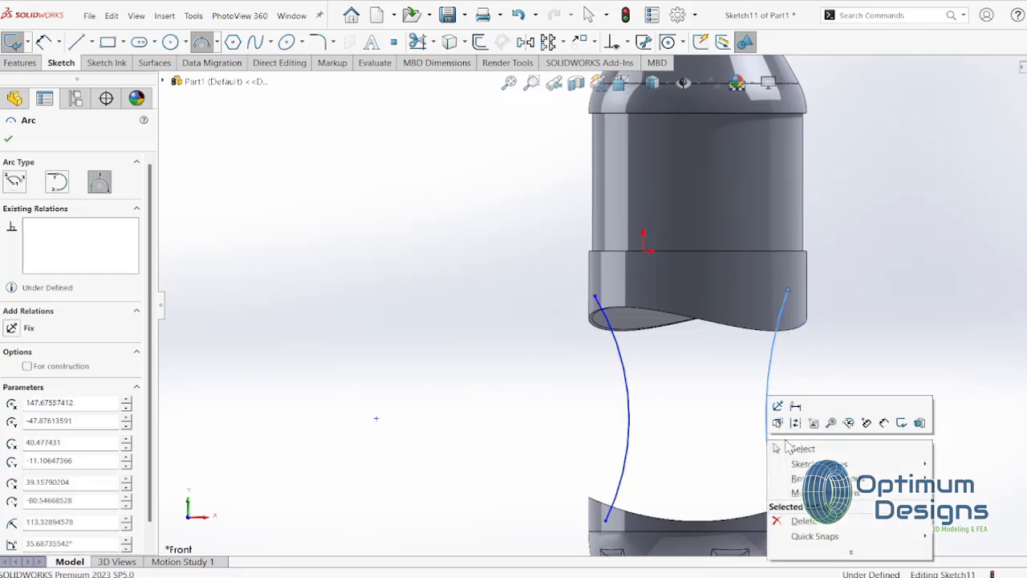
{"action": "left_click", "coordinate": [782, 405]}
{"action": "mouse_move", "coordinate": [782, 405]}
{"action": "middle_mouse_down"}
{"action": "mouse_move", "coordinate": [638, 369]}
{"action": "mouse_move", "coordinate": [618, 353]}
{"action": "middle_mouse_up"}
Step: Pierce the left arc's upper endpoint onto the split-line edge
{"action": "scroll", "coordinate": [617, 353], "scroll_direction": "down", "scroll_amount": 3}
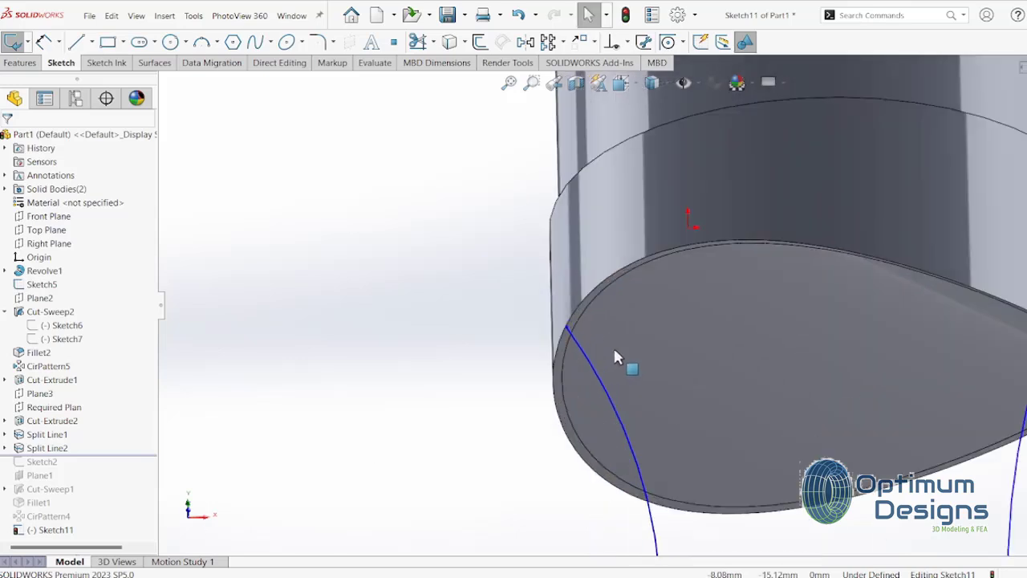
{"action": "scroll", "coordinate": [556, 311], "scroll_direction": "down", "scroll_amount": 3}
{"action": "left_click", "coordinate": [548, 304]}
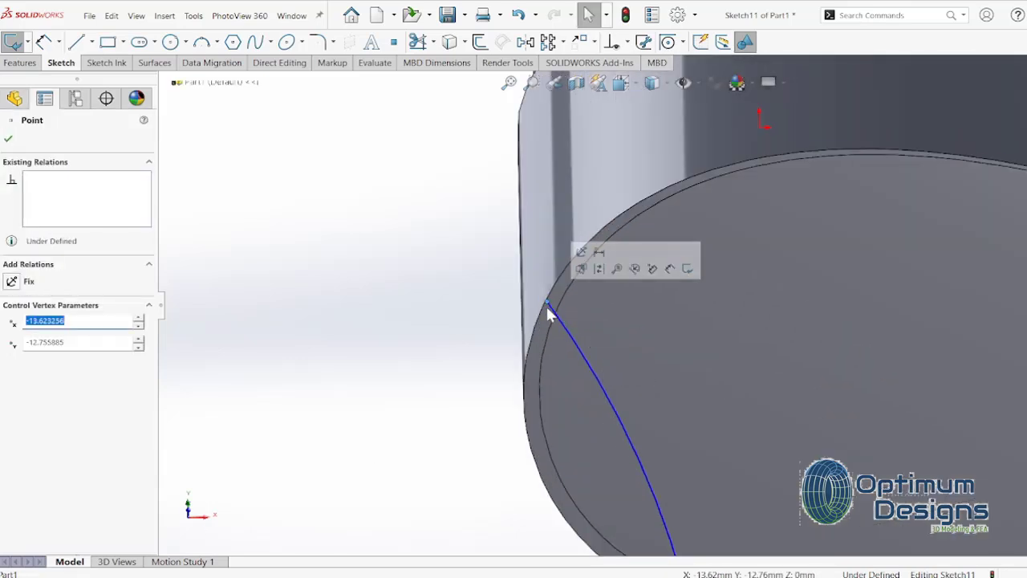
{"action": "left_click", "coordinate": [559, 312], "text": "ctrl"}
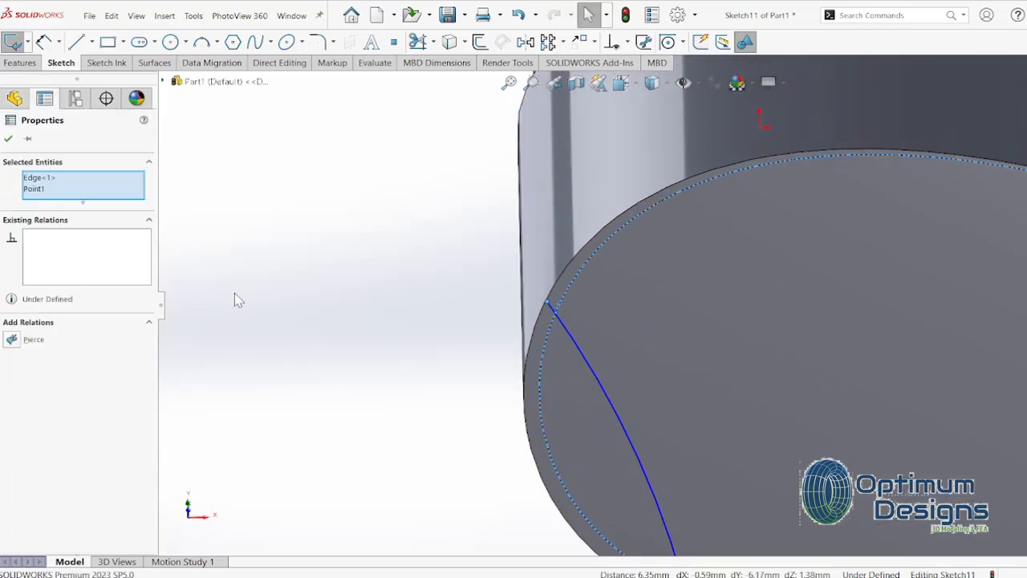
{"action": "left_click", "coordinate": [32, 341]}
Step: Pierce a second arc endpoint onto its split-line rim edge
{"action": "key", "text": "f"}
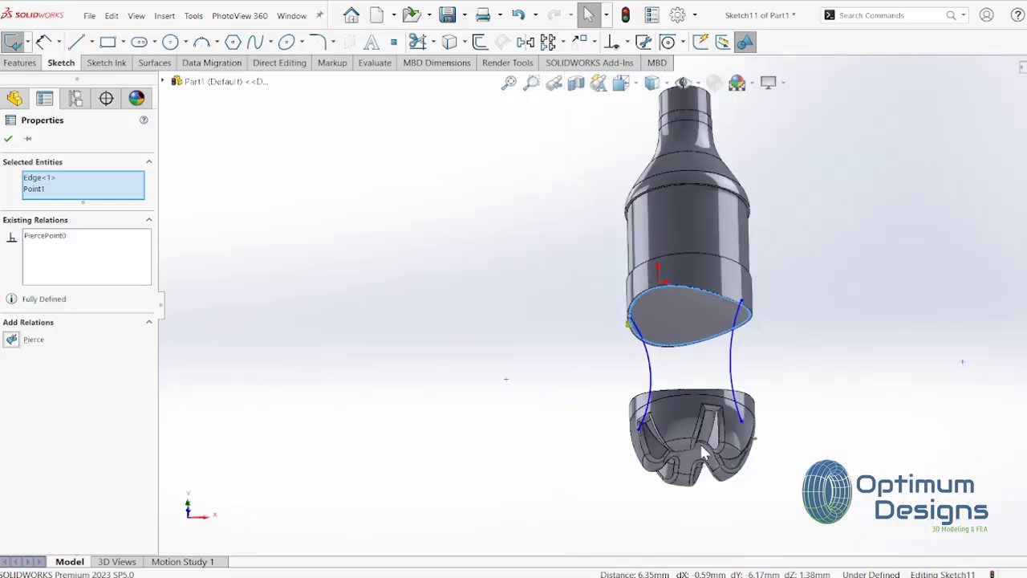
{"action": "scroll", "coordinate": [632, 362], "scroll_direction": "down", "scroll_amount": 5}
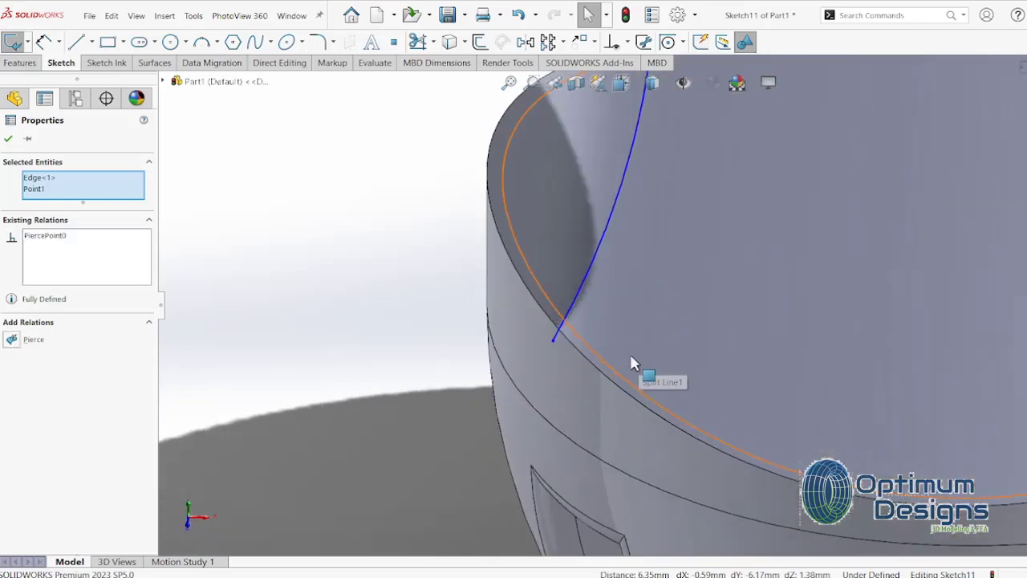
{"action": "left_click", "coordinate": [556, 340]}
{"action": "left_click", "coordinate": [550, 298], "text": "ctrl"}
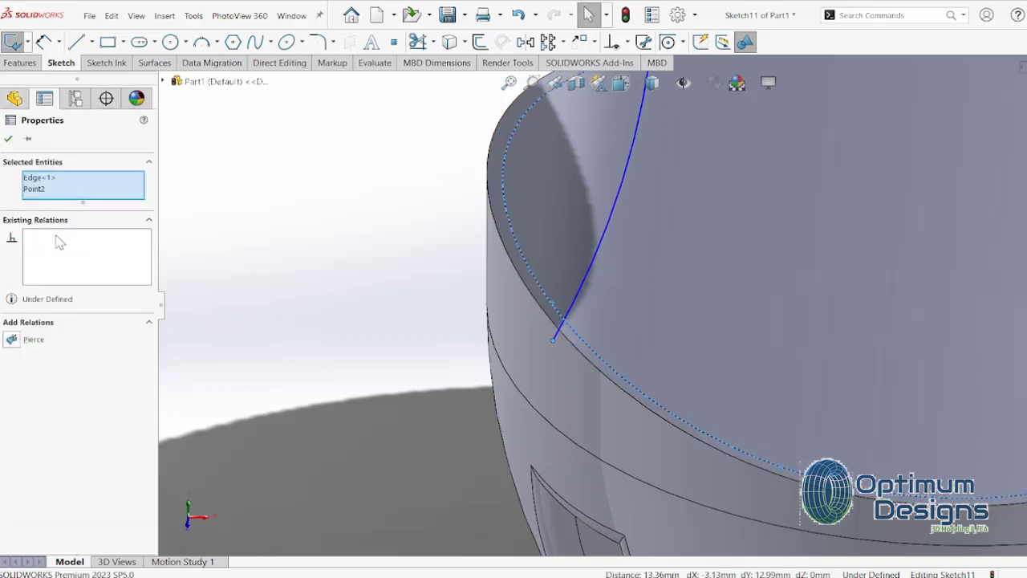
{"action": "left_click", "coordinate": [11, 341]}
Step: Pierce the right arc's endpoint onto Split Line1's rim edge
{"action": "scroll", "coordinate": [679, 229], "scroll_direction": "up", "scroll_amount": 2}
{"action": "scroll", "coordinate": [802, 257], "scroll_direction": "up", "scroll_amount": 2}
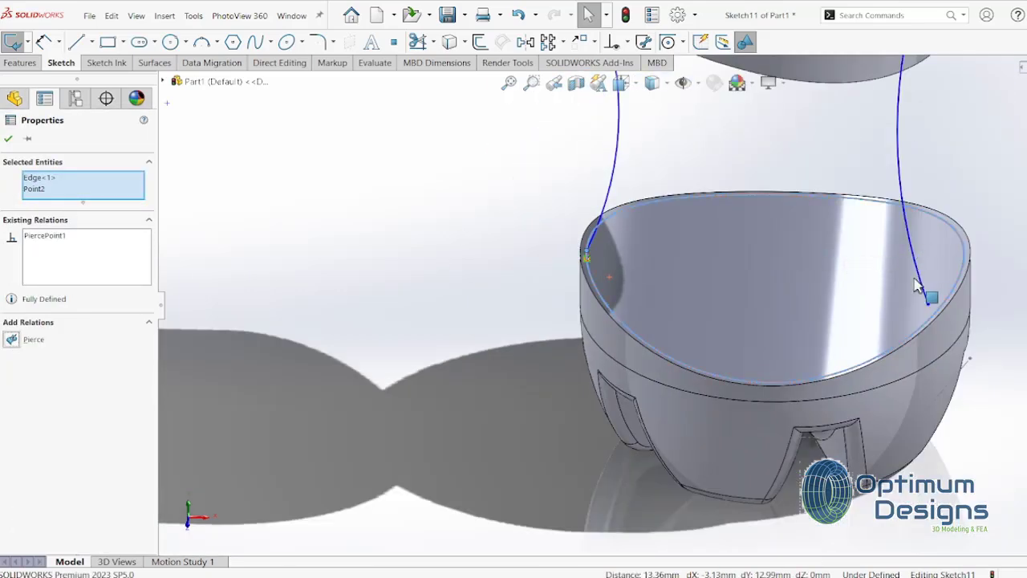
{"action": "scroll", "coordinate": [885, 343], "scroll_direction": "down", "scroll_amount": 4}
{"action": "left_click", "coordinate": [888, 342]}
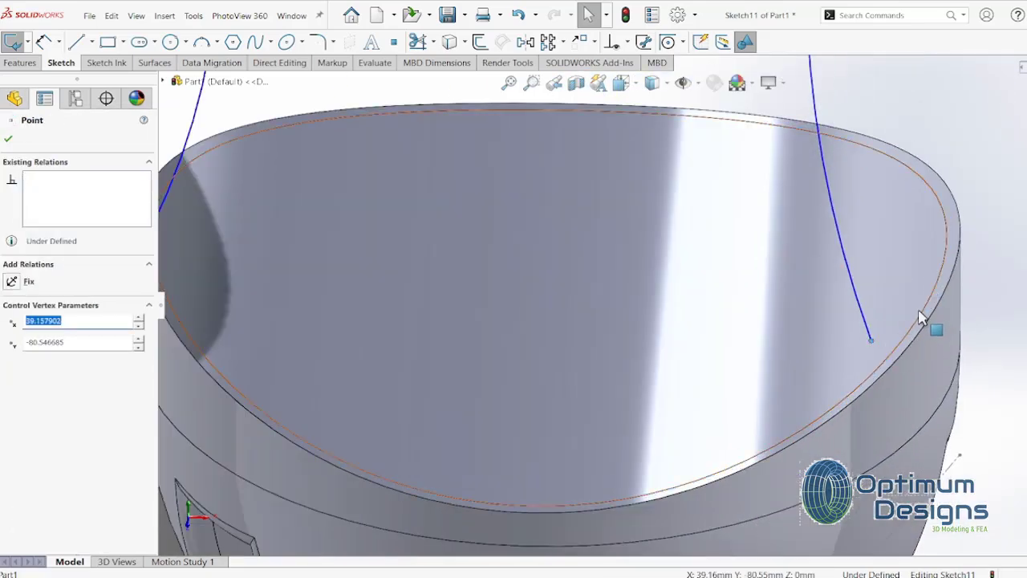
{"action": "left_click", "coordinate": [922, 313], "text": "ctrl"}
{"action": "left_click", "coordinate": [995, 269]}
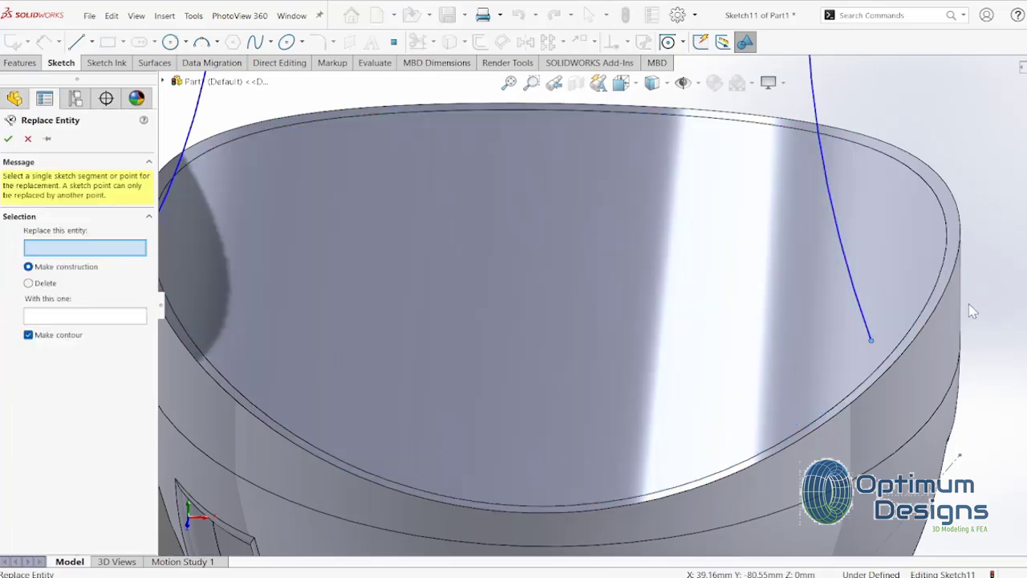
{"action": "left_click", "coordinate": [29, 140]}
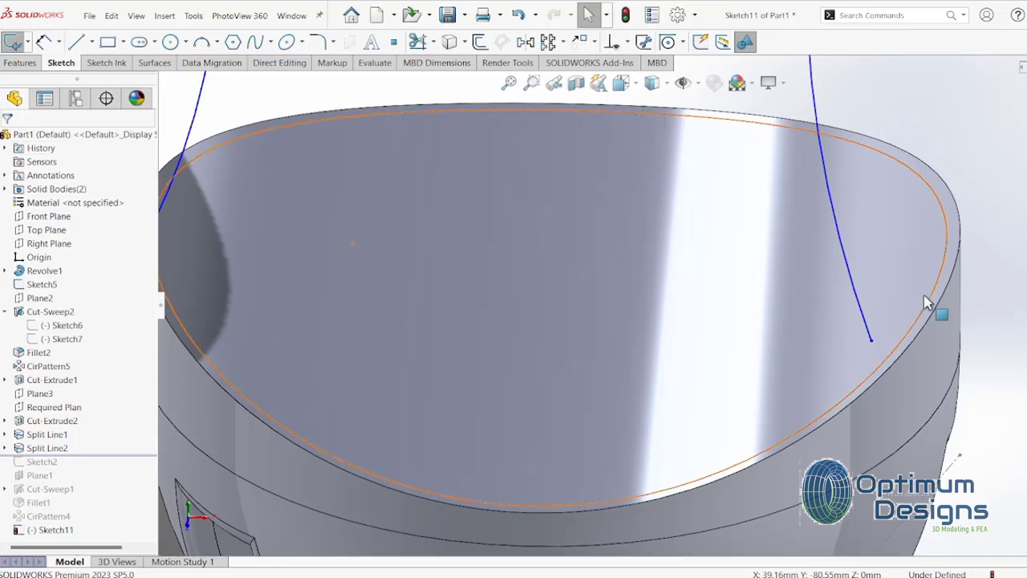
{"action": "left_click", "coordinate": [942, 290]}
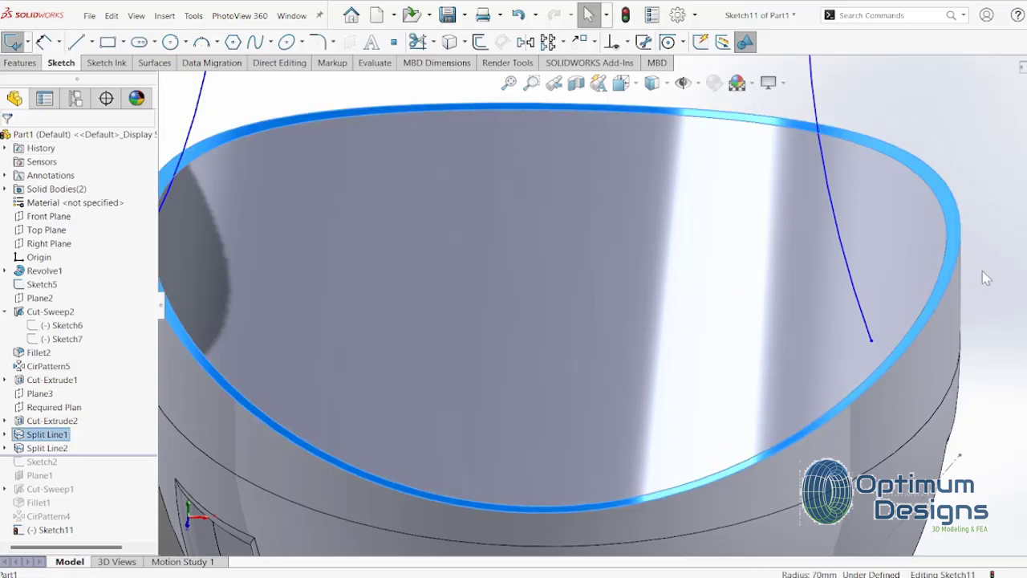
{"action": "left_click", "coordinate": [943, 275]}
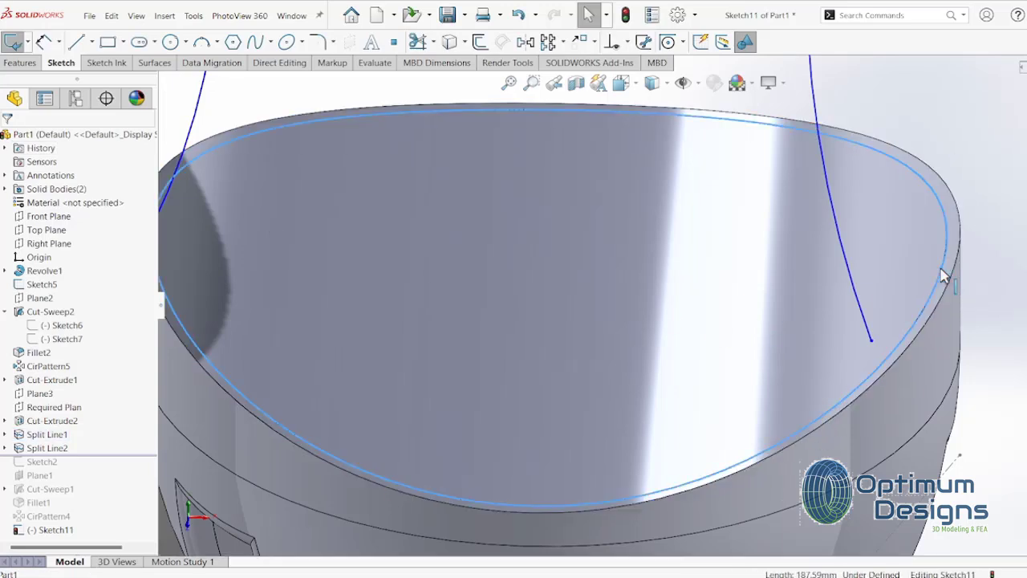
{"action": "left_click", "coordinate": [871, 341], "text": "ctrl"}
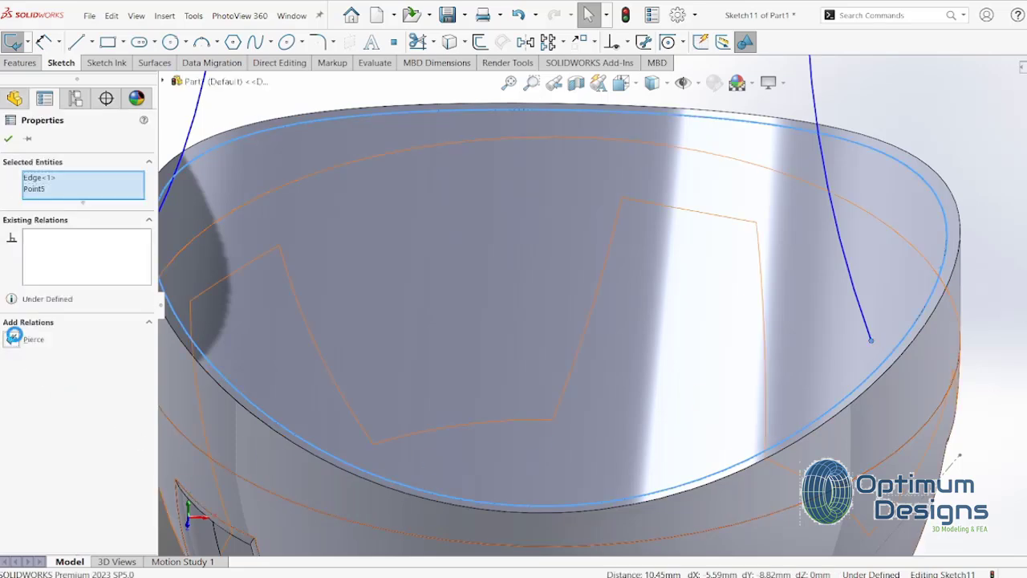
{"action": "left_click", "coordinate": [14, 337]}
Step: Pierce the last upper endpoint onto the upper body's rim edge and close Sketch11
{"action": "scroll", "coordinate": [435, 316], "scroll_direction": "up", "scroll_amount": 5}
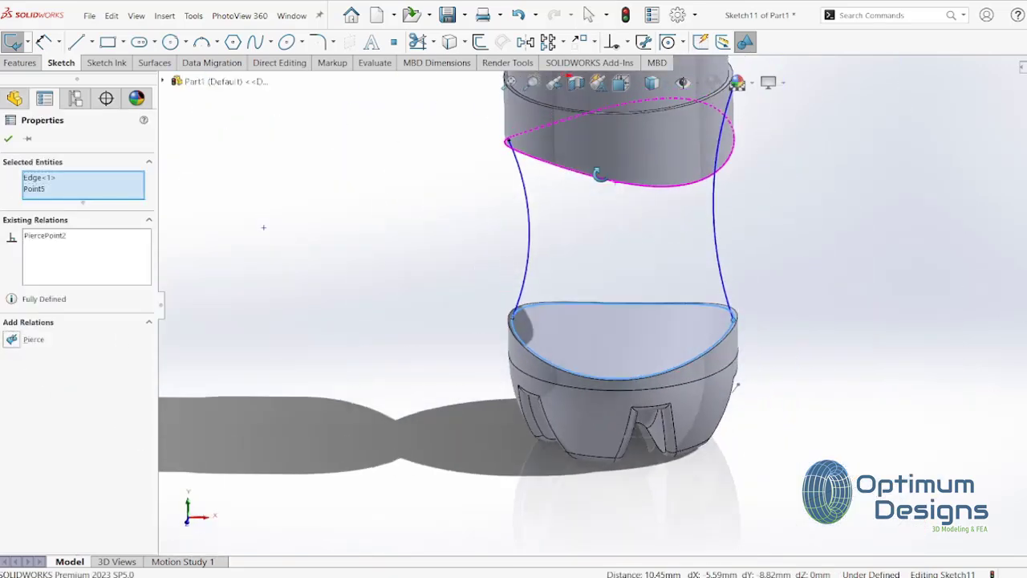
{"action": "scroll", "coordinate": [507, 145], "scroll_direction": "down", "scroll_amount": 2}
{"action": "scroll", "coordinate": [766, 197], "scroll_direction": "down", "scroll_amount": 3}
{"action": "scroll", "coordinate": [607, 161], "scroll_direction": "down", "scroll_amount": 2}
{"action": "scroll", "coordinate": [613, 166], "scroll_direction": "down", "scroll_amount": 2}
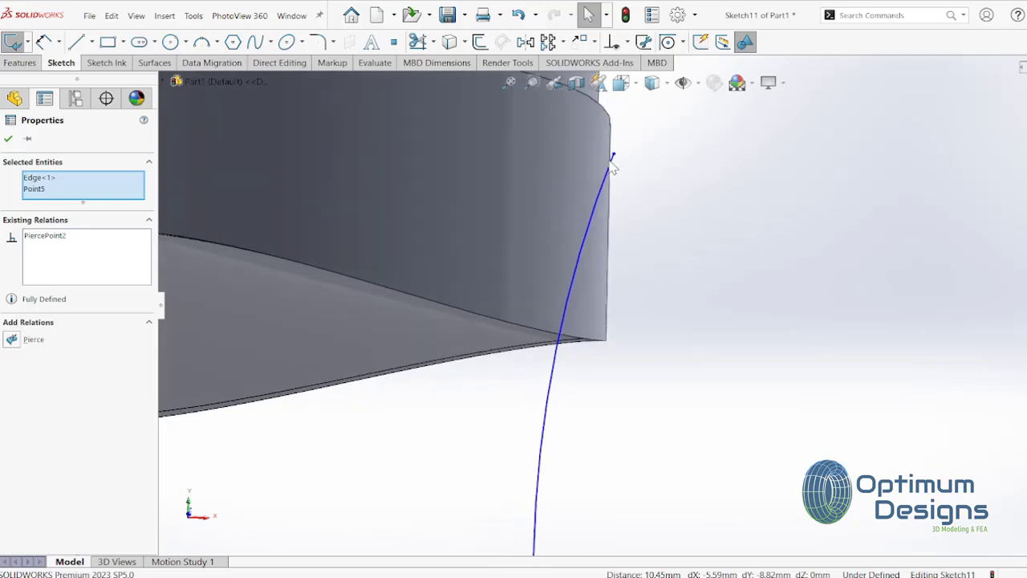
{"action": "left_click", "coordinate": [614, 157]}
{"action": "middle_click_drag", "start_coordinate": [616, 158], "coordinate": [647, 229]}
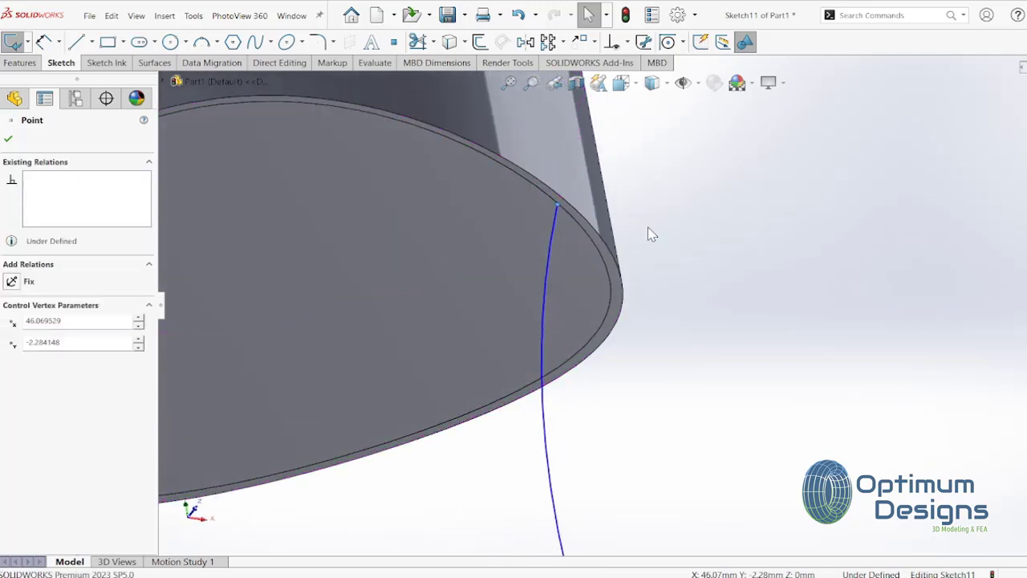
{"action": "left_click", "coordinate": [613, 305], "text": "ctrl"}
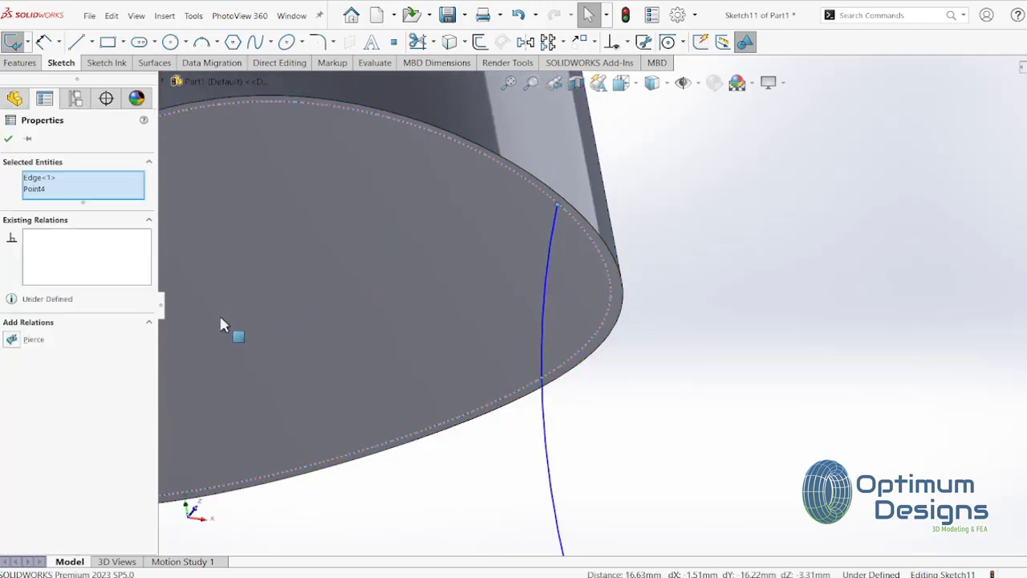
{"action": "left_click", "coordinate": [12, 340]}
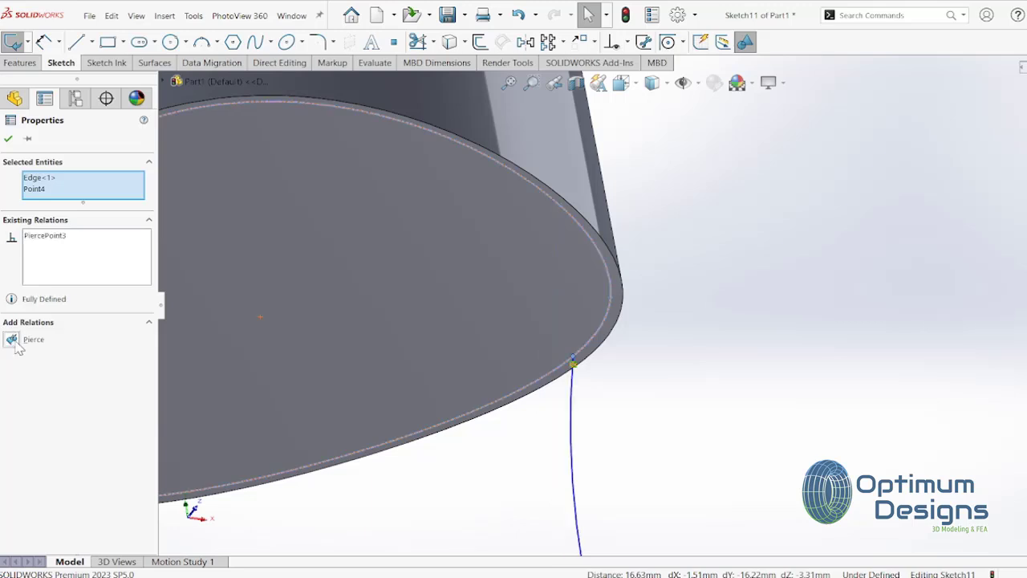
{"action": "left_click", "coordinate": [8, 141]}
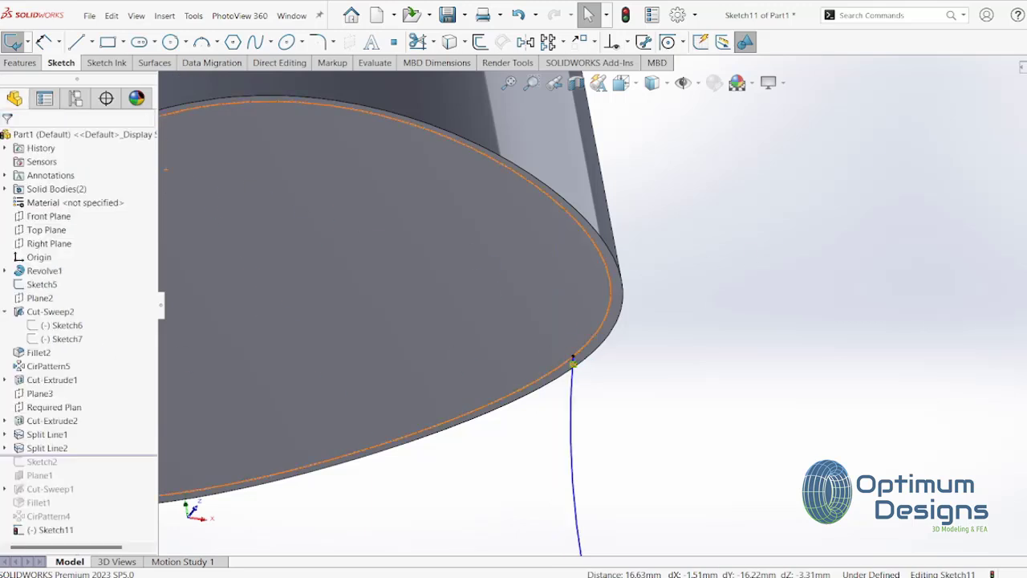
{"action": "left_click", "coordinate": [13, 41]}
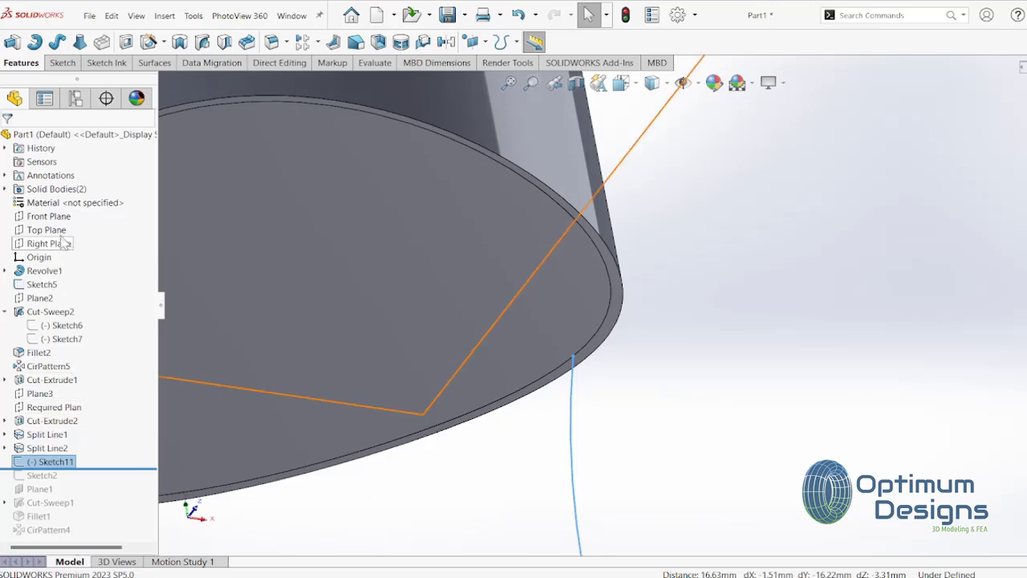
Step: View the bottle normal to the Front Plane, then normal to the Required Plan plane
{"action": "right_click", "coordinate": [48, 216]}
{"action": "left_click", "coordinate": [120, 204]}
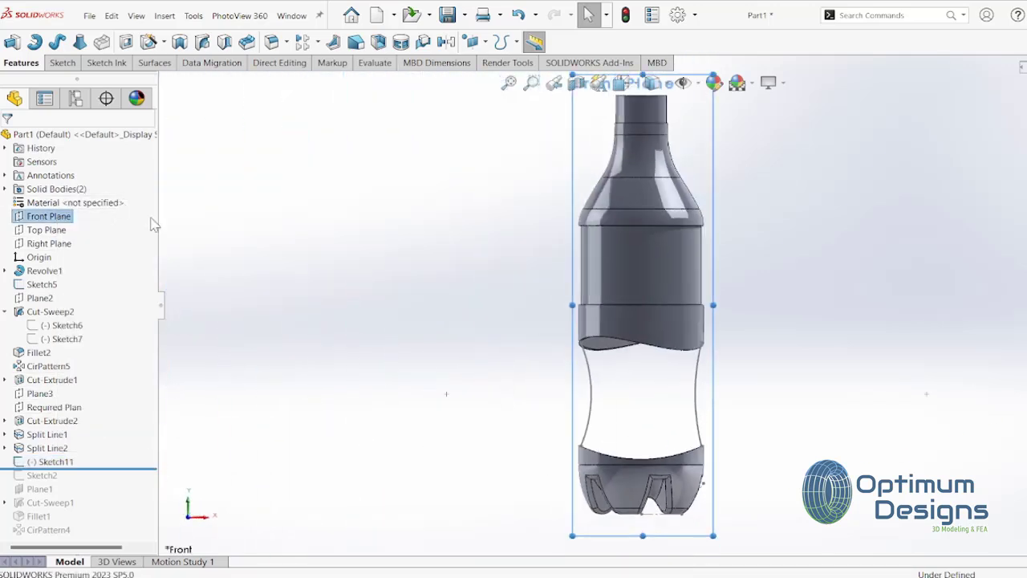
{"action": "left_click", "coordinate": [484, 373]}
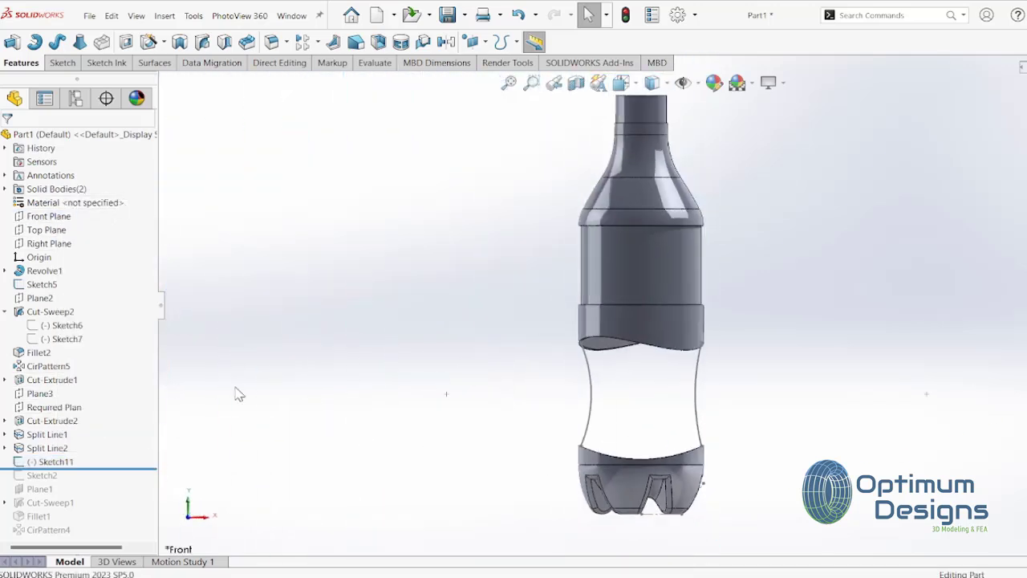
{"action": "left_click", "coordinate": [49, 447]}
{"action": "left_click", "coordinate": [50, 406]}
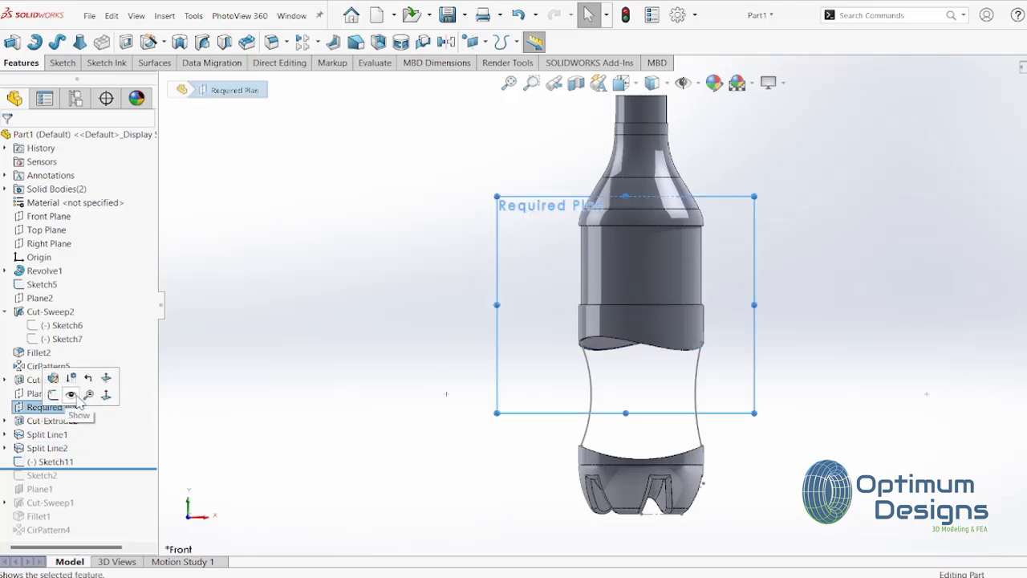
{"action": "left_click", "coordinate": [106, 395]}
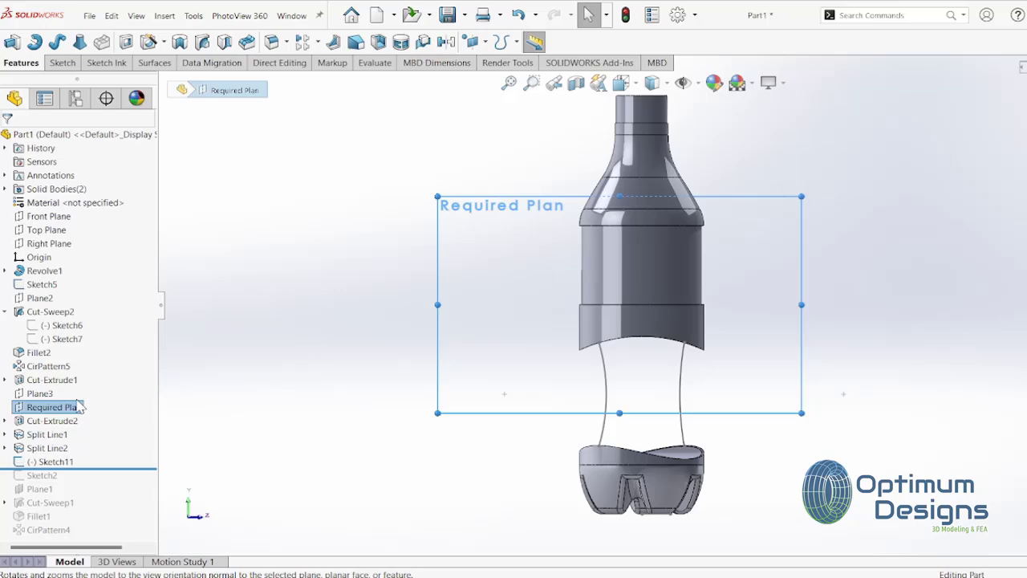
{"action": "middle_click_drag", "start_coordinate": [343, 443], "coordinate": [399, 437]}
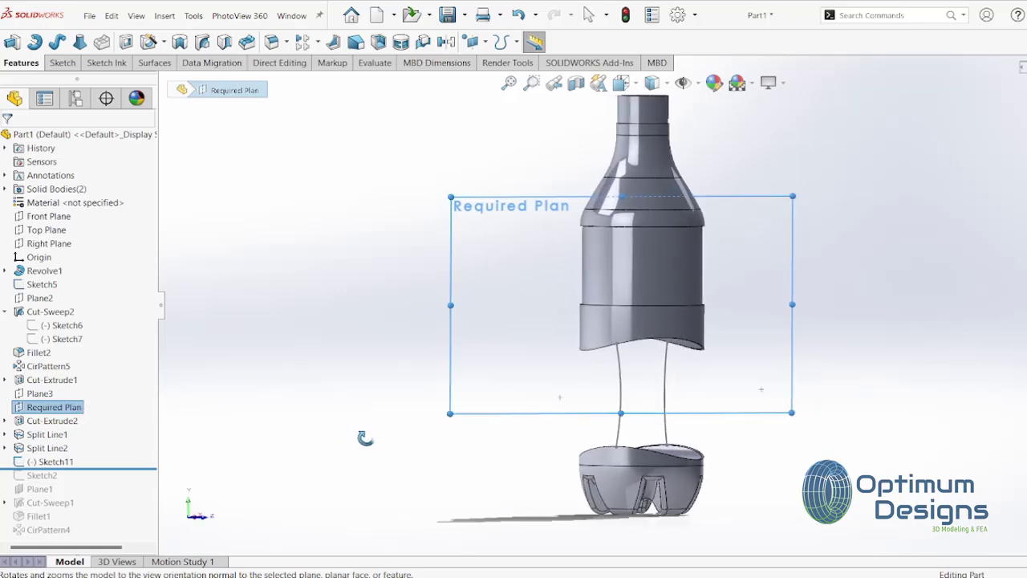
Step: Switch to the Left view, look normal to the Right Plane, and start a sketch on it
{"action": "key", "text": "space"}
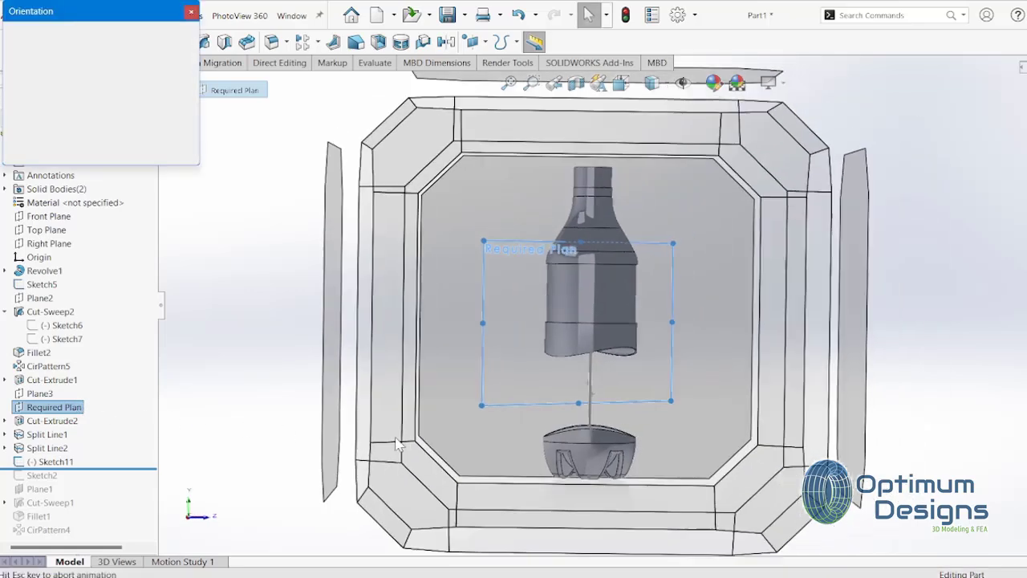
{"action": "left_click", "coordinate": [576, 313]}
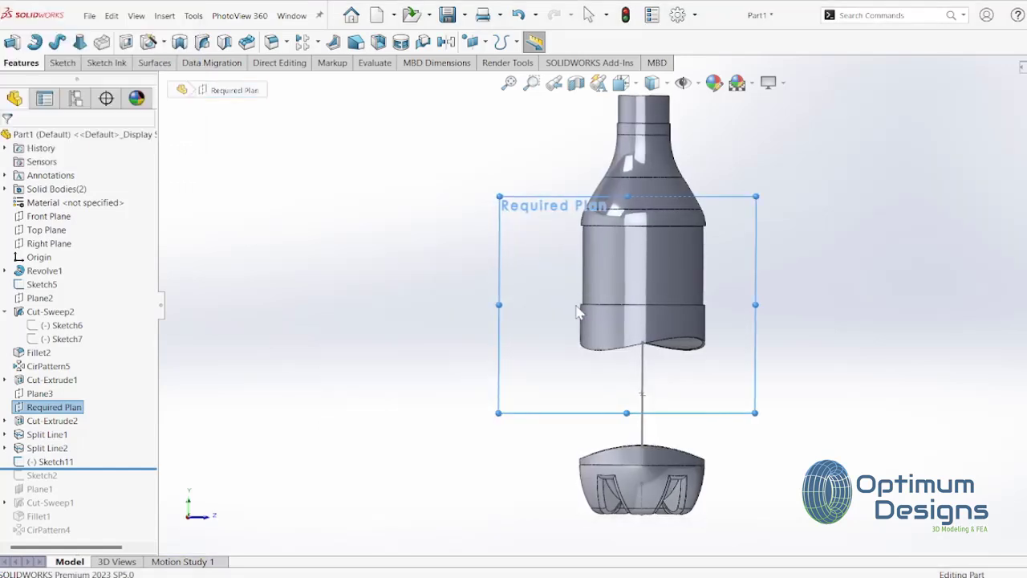
{"action": "right_click", "coordinate": [66, 247]}
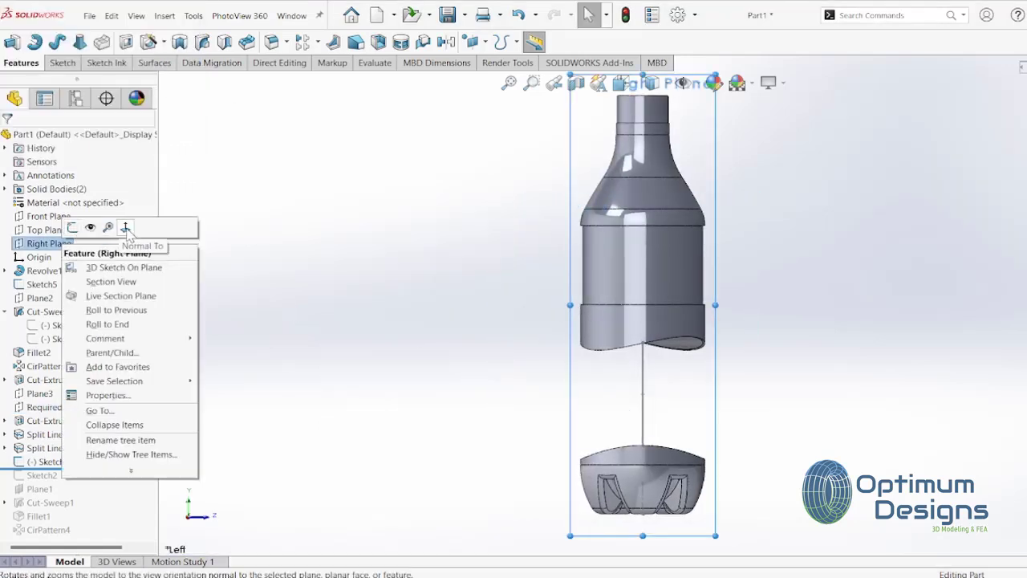
{"action": "left_click", "coordinate": [119, 228]}
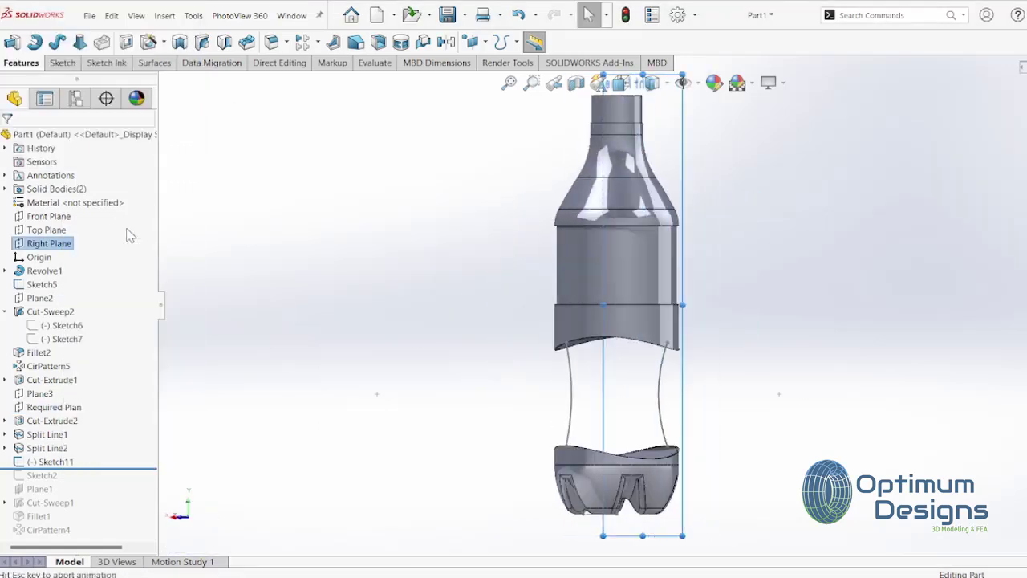
{"action": "right_click", "coordinate": [59, 248]}
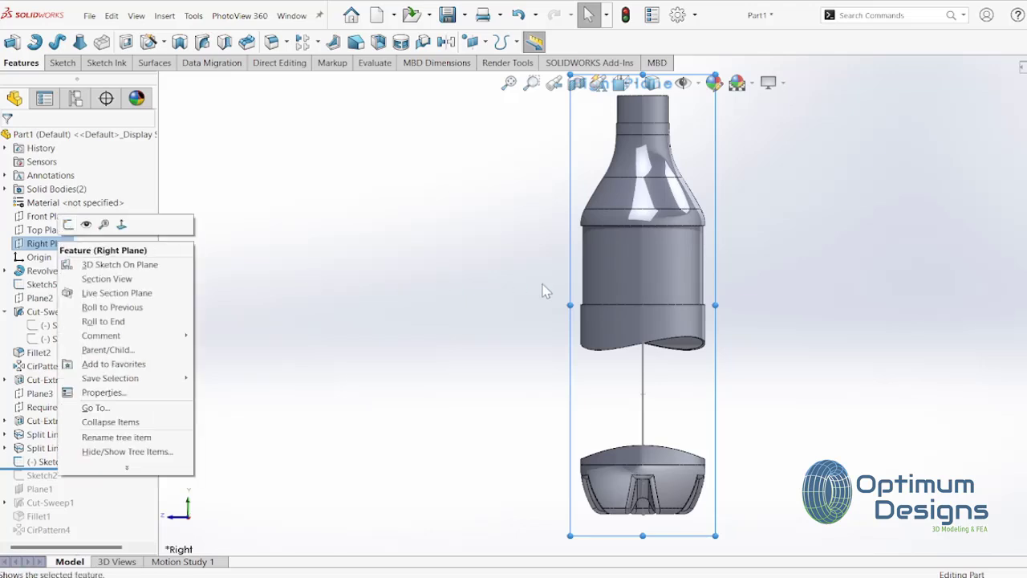
{"action": "scroll", "coordinate": [552, 319], "scroll_direction": "up", "scroll_amount": 2}
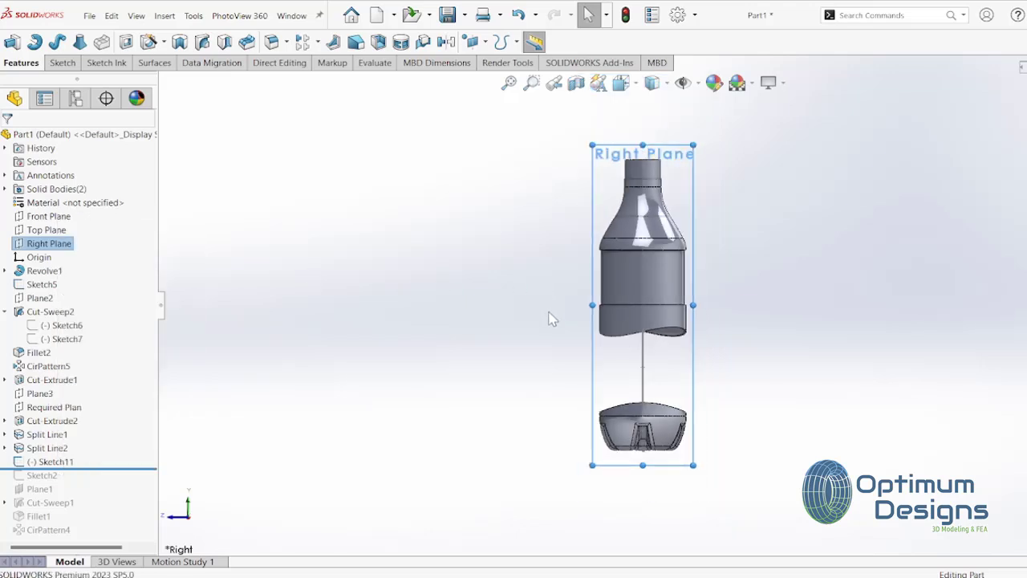
{"action": "right_click", "coordinate": [59, 256]}
{"action": "left_click", "coordinate": [65, 229]}
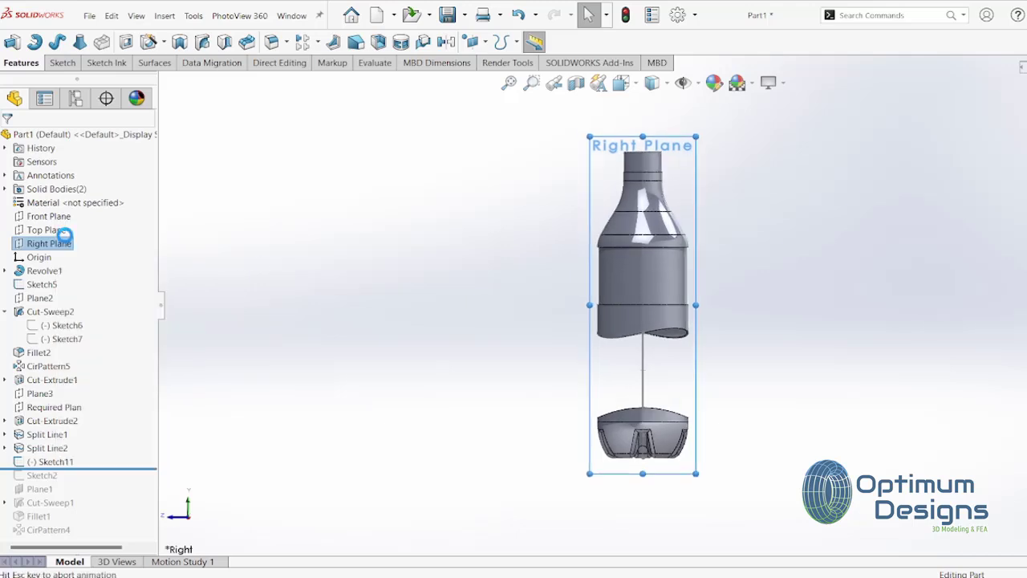
Step: Draw left and right three-point arcs bridging the gap between the two bodies
{"action": "left_click", "coordinate": [201, 42]}
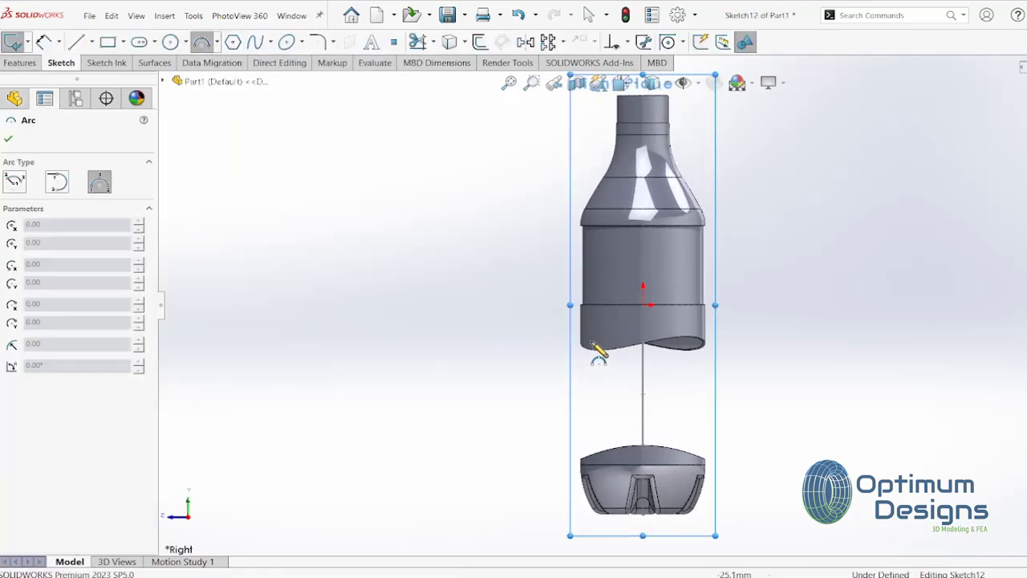
{"action": "left_click_drag", "start_coordinate": [595, 332], "coordinate": [606, 457]}
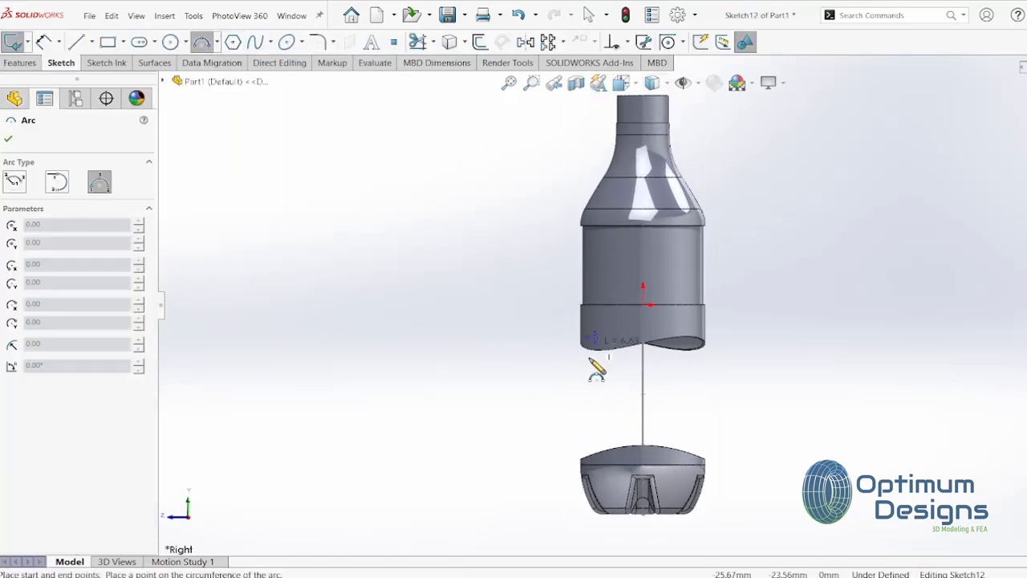
{"action": "left_click", "coordinate": [618, 415]}
{"action": "left_click_drag", "start_coordinate": [693, 345], "coordinate": [684, 425]}
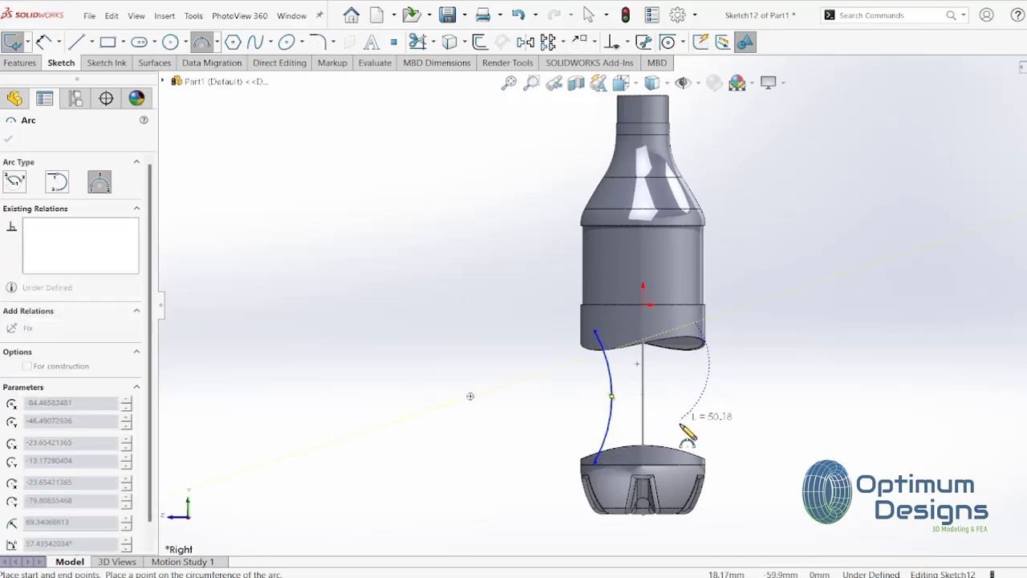
{"action": "left_click", "coordinate": [683, 426]}
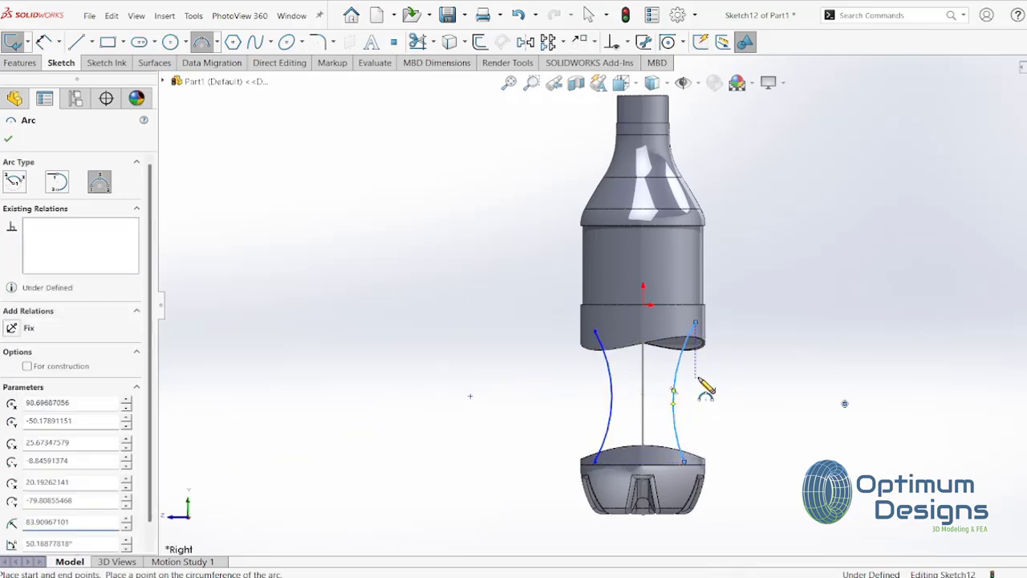
{"action": "right_click", "coordinate": [699, 341]}
{"action": "left_click", "coordinate": [697, 337]}
Step: Pierce the right arc's upper endpoint onto the upper split-line edge
{"action": "left_click", "coordinate": [695, 325]}
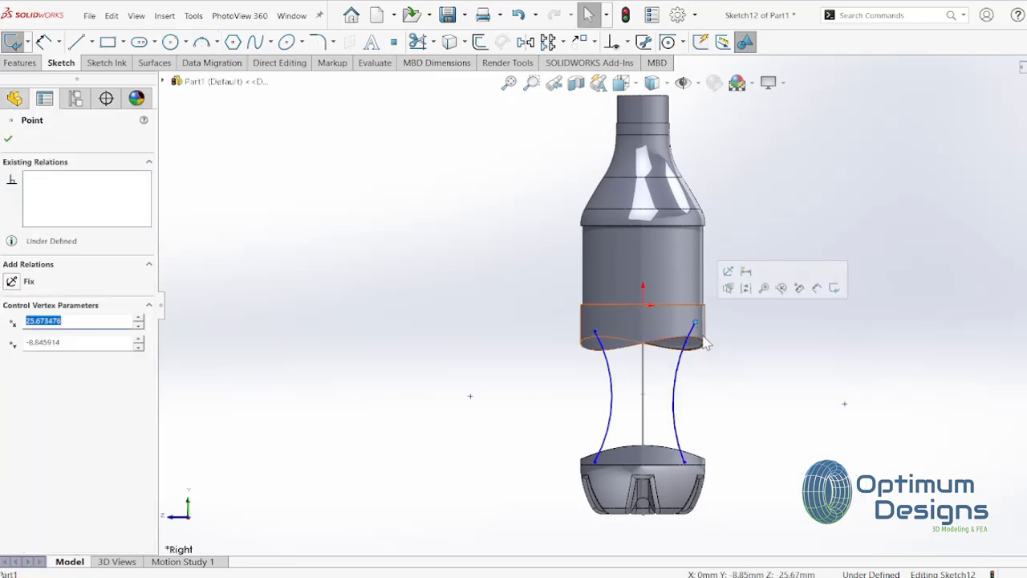
{"action": "scroll", "coordinate": [699, 347], "scroll_direction": "down", "scroll_amount": 5}
{"action": "scroll", "coordinate": [648, 343], "scroll_direction": "down", "scroll_amount": 3}
{"action": "left_click", "coordinate": [645, 321], "text": "ctrl"}
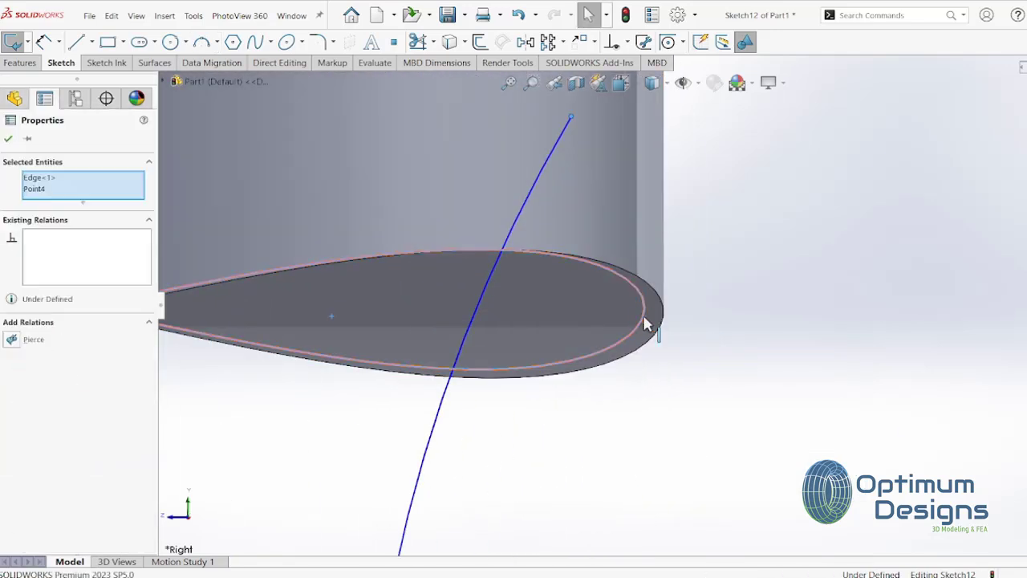
{"action": "left_click", "coordinate": [13, 340]}
{"action": "scroll", "coordinate": [525, 483], "scroll_direction": "up", "scroll_amount": 3}
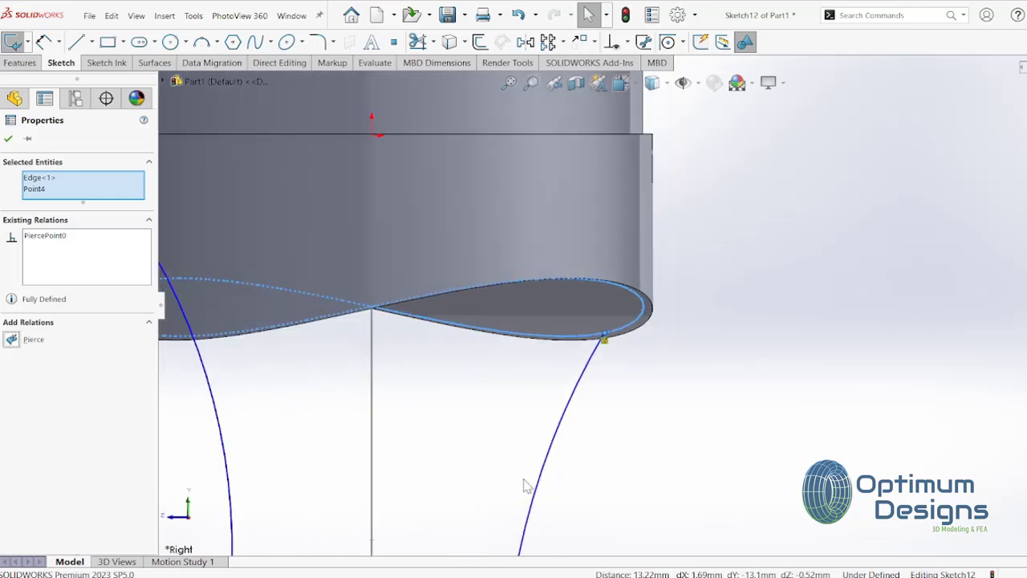
{"action": "scroll", "coordinate": [591, 423], "scroll_direction": "up", "scroll_amount": 3}
{"action": "scroll", "coordinate": [614, 509], "scroll_direction": "down", "scroll_amount": 4}
Step: Pierce both arcs' lower endpoints onto the lower body's top edge
{"action": "left_click", "coordinate": [631, 490]}
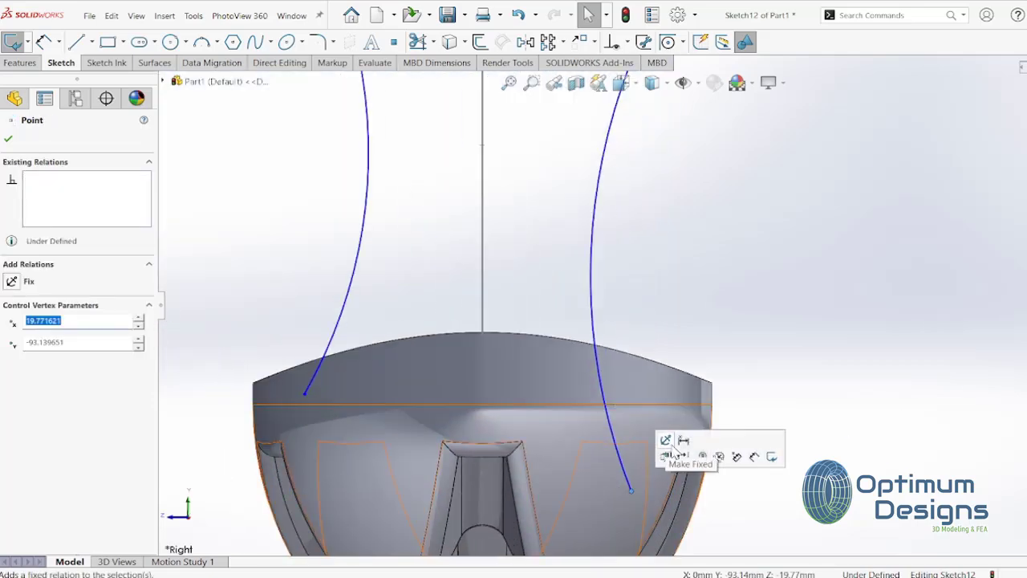
{"action": "middle_click_drag", "start_coordinate": [732, 449], "coordinate": [712, 404]}
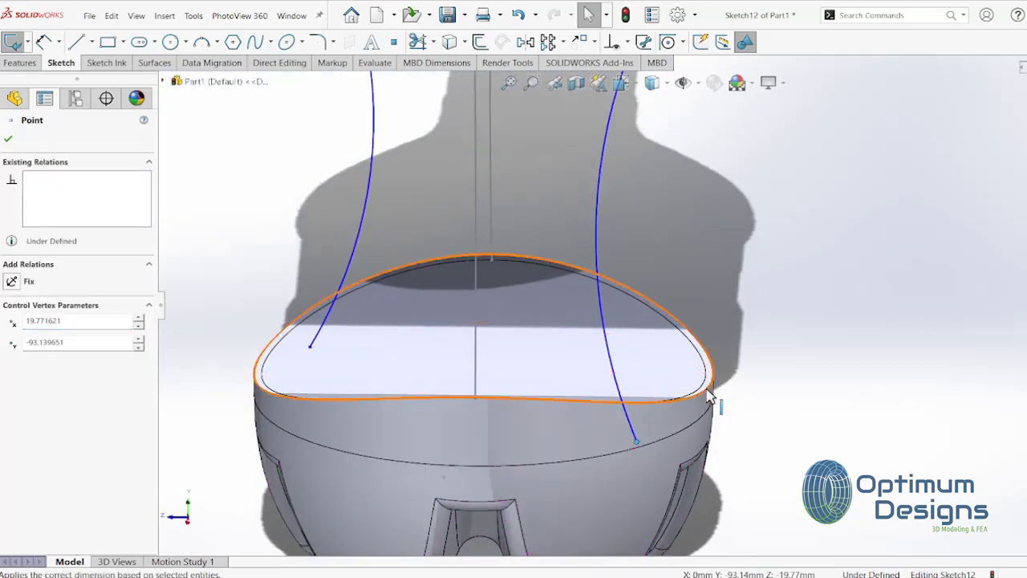
{"action": "left_click", "coordinate": [706, 371], "text": "ctrl"}
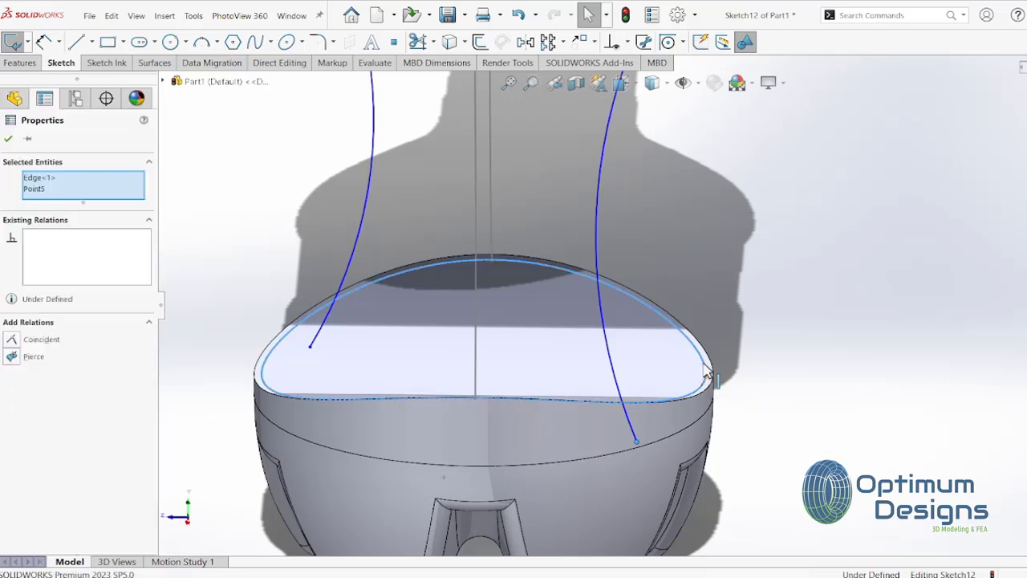
{"action": "left_click", "coordinate": [20, 358]}
{"action": "left_click", "coordinate": [251, 305]}
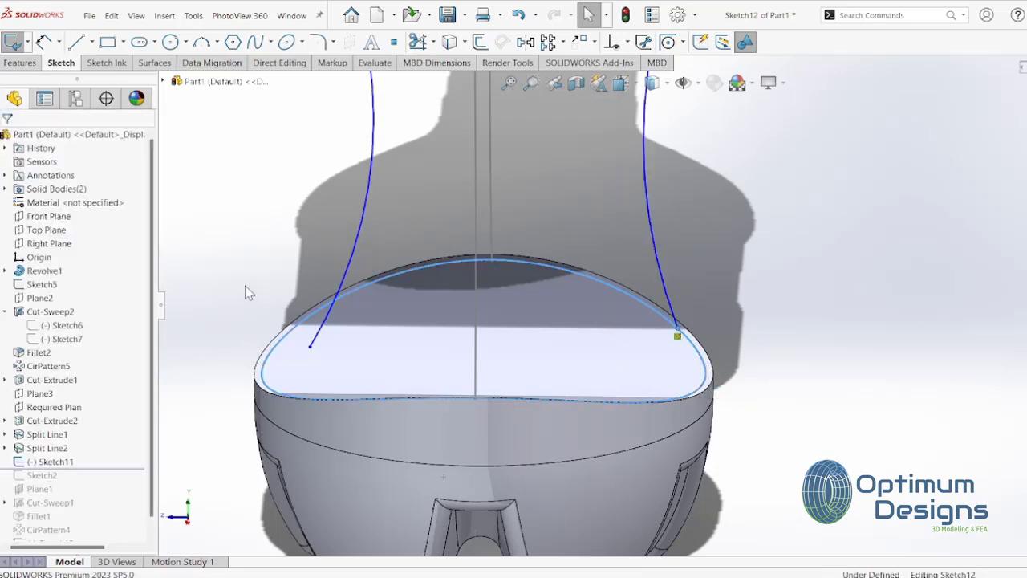
{"action": "left_click", "coordinate": [277, 361]}
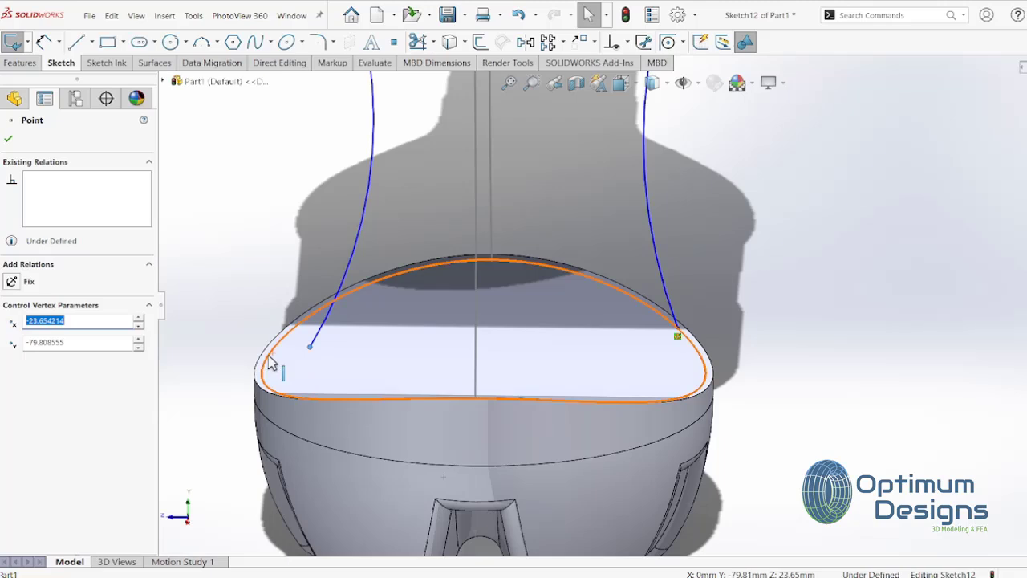
{"action": "left_click", "coordinate": [265, 362], "text": "ctrl"}
{"action": "left_click", "coordinate": [11, 358]}
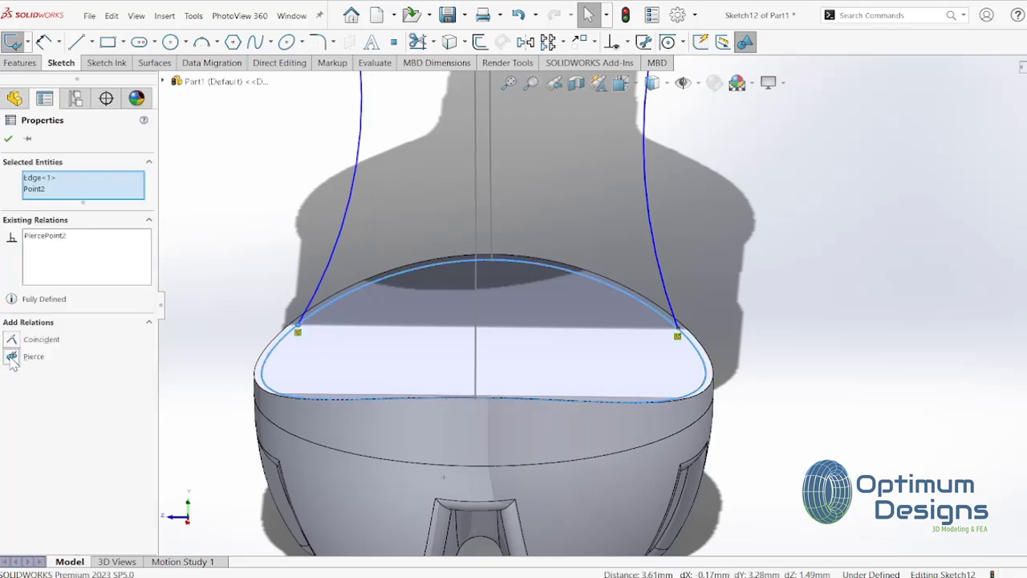
Step: Pierce the remaining upper arc endpoint onto the upper body's bottom edge
{"action": "scroll", "coordinate": [567, 319], "scroll_direction": "up", "scroll_amount": 3}
{"action": "scroll", "coordinate": [567, 319], "scroll_direction": "up", "scroll_amount": 3}
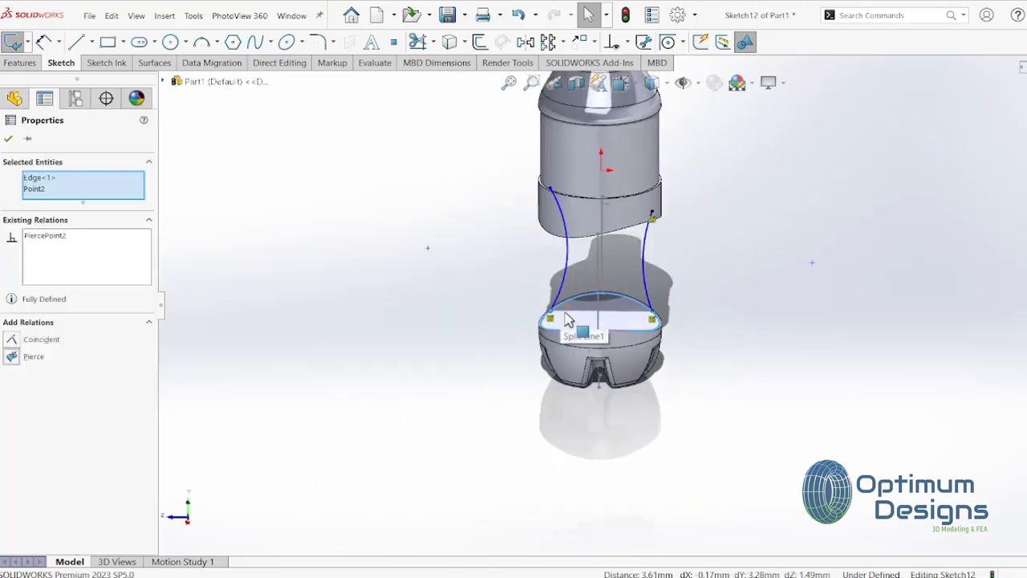
{"action": "left_click", "coordinate": [551, 190]}
{"action": "mouse_move", "coordinate": [550, 190]}
{"action": "middle_mouse_down"}
{"action": "mouse_move", "coordinate": [576, 83]}
{"action": "mouse_move", "coordinate": [641, 303]}
{"action": "middle_mouse_up"}
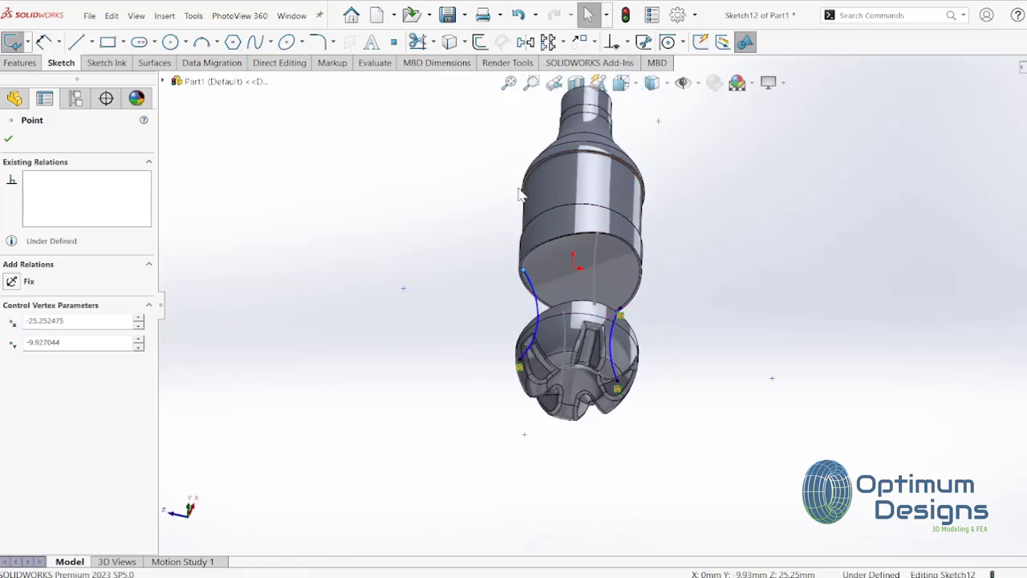
{"action": "scroll", "coordinate": [641, 304], "scroll_direction": "down", "scroll_amount": 5}
{"action": "scroll", "coordinate": [488, 332], "scroll_direction": "down", "scroll_amount": 2}
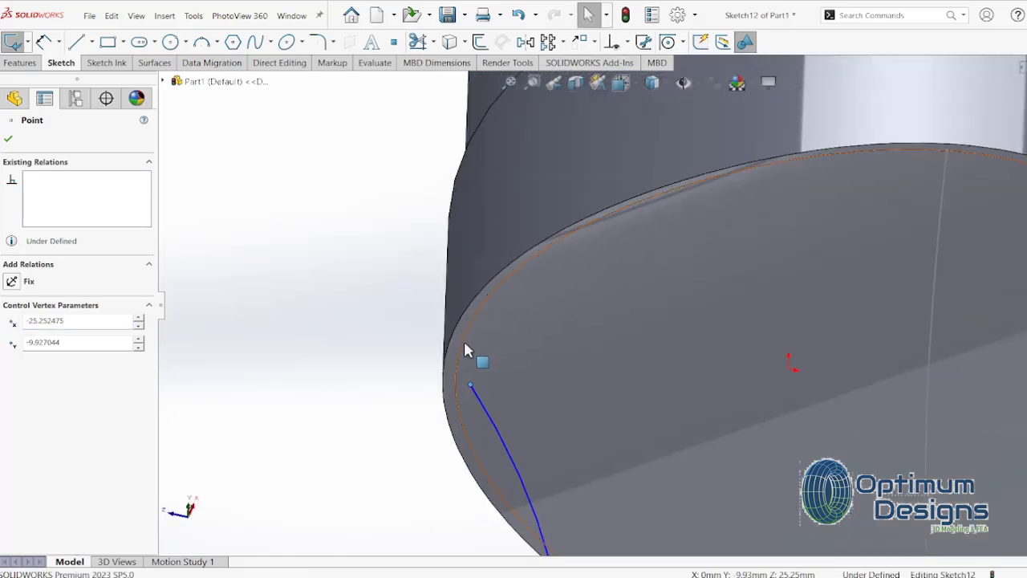
{"action": "left_click", "coordinate": [464, 341], "text": "ctrl"}
{"action": "left_click", "coordinate": [12, 340]}
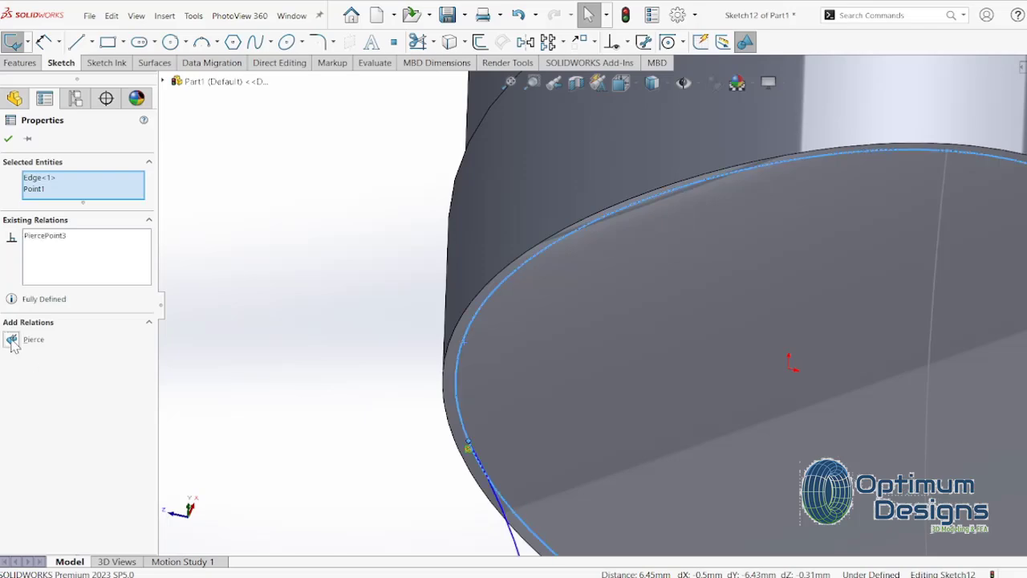
Step: Reorient to a front then angled view and exit the guide-arc sketch
{"action": "left_click", "coordinate": [9, 140]}
{"action": "key", "text": "space"}
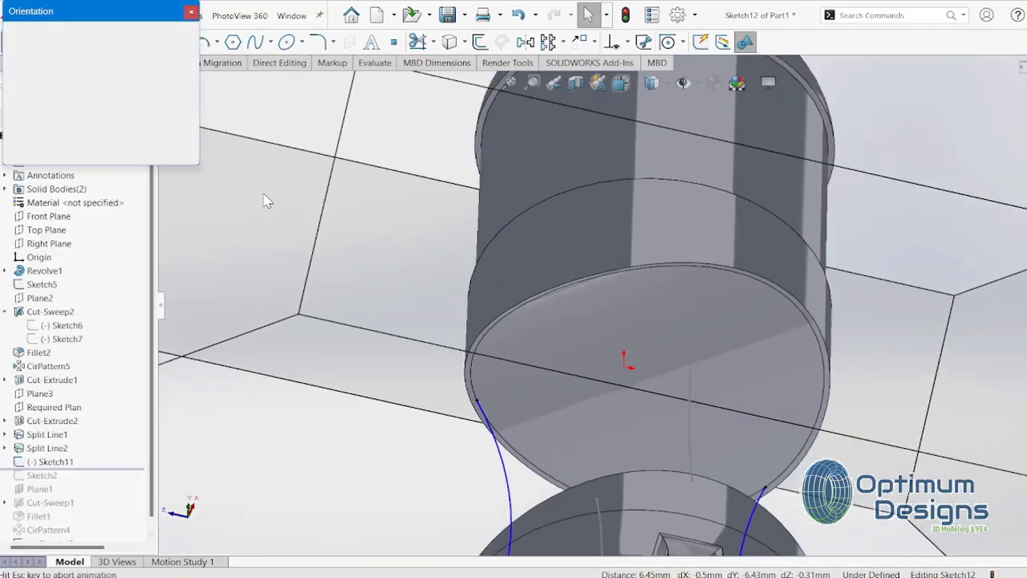
{"action": "left_click", "coordinate": [616, 287]}
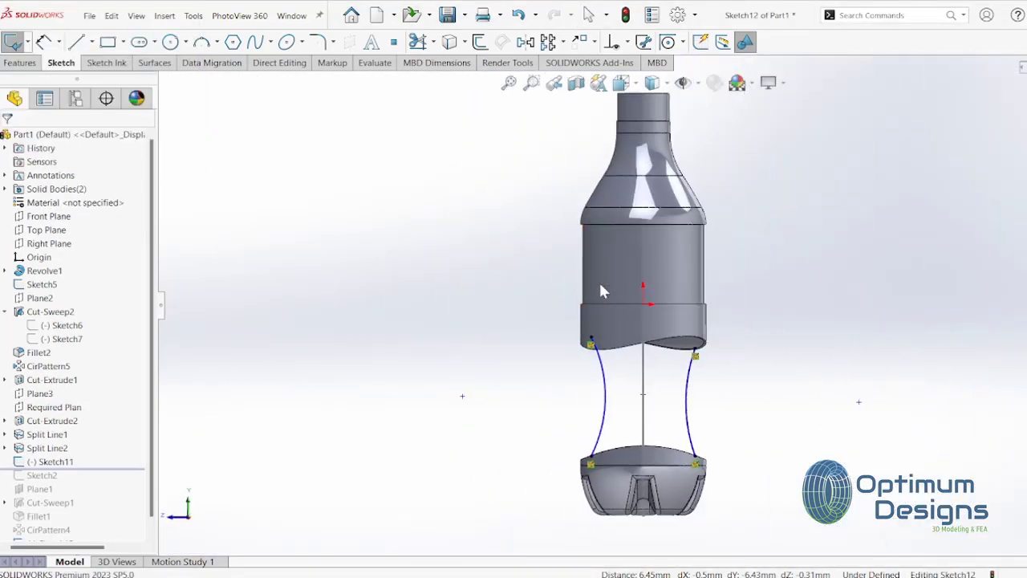
{"action": "middle_click_drag", "start_coordinate": [555, 379], "coordinate": [674, 341]}
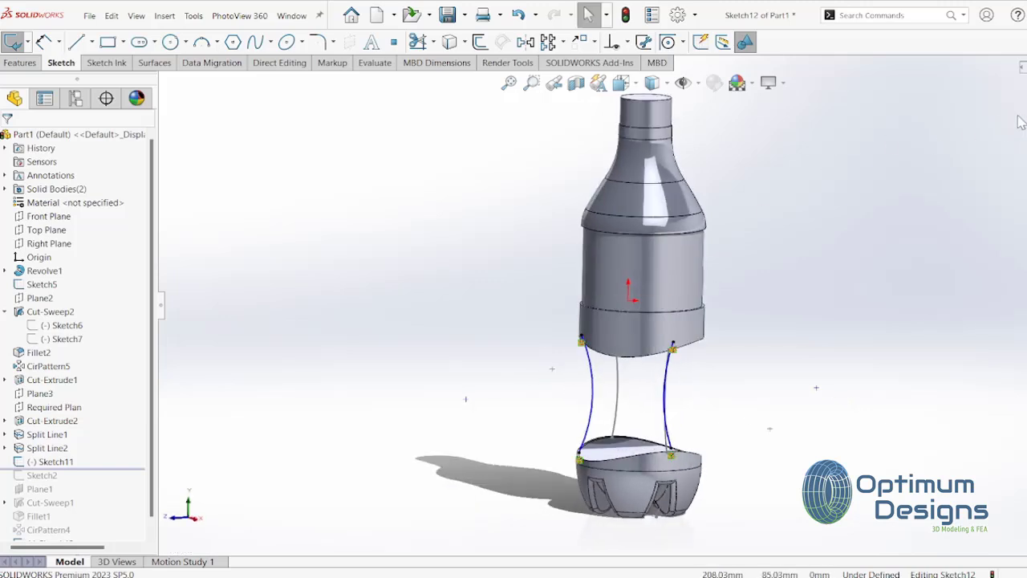
{"action": "left_click", "coordinate": [1019, 68]}
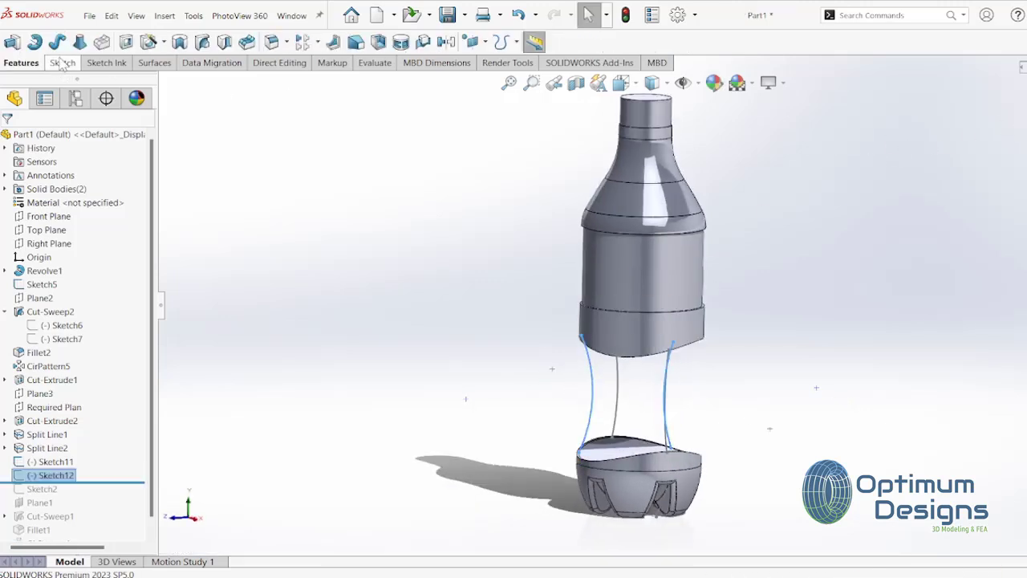
Step: Start a Loft and select the upper and lower split-line edges as its two profiles
{"action": "left_click", "coordinate": [79, 42]}
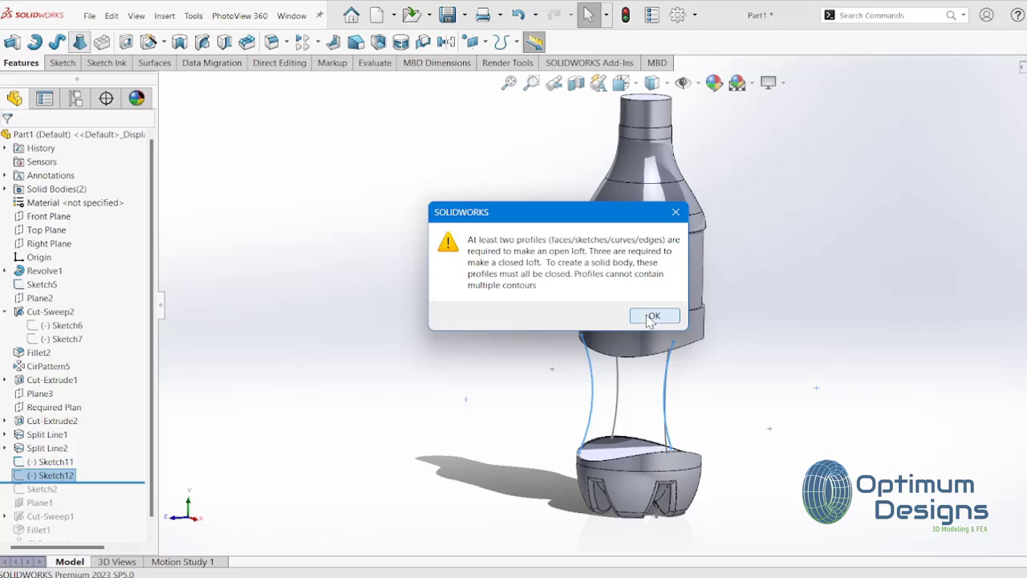
{"action": "left_click", "coordinate": [653, 316]}
{"action": "middle_click_drag", "start_coordinate": [505, 329], "coordinate": [546, 193]}
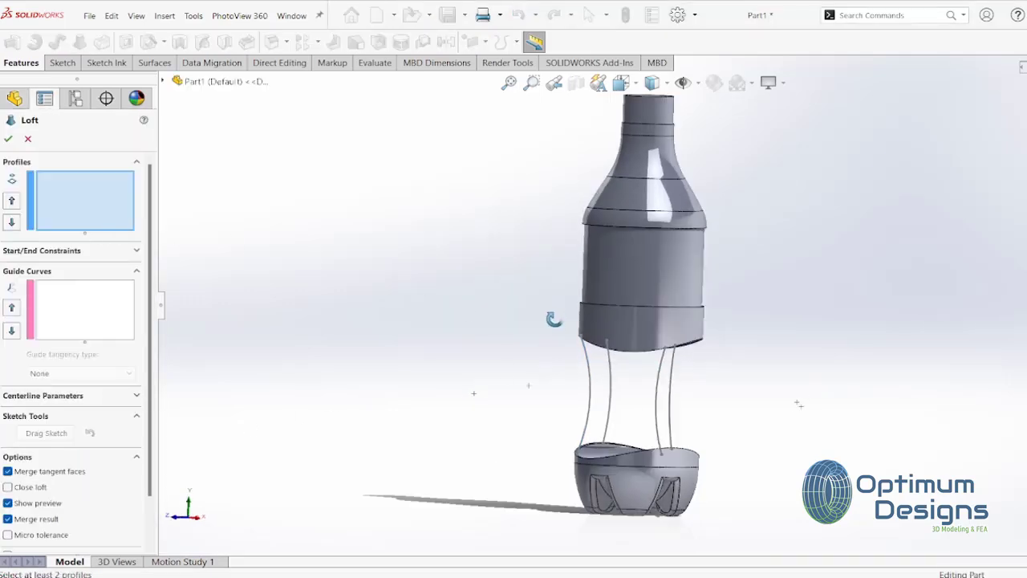
{"action": "scroll", "coordinate": [665, 361], "scroll_direction": "down", "scroll_amount": 3}
{"action": "scroll", "coordinate": [706, 401], "scroll_direction": "down", "scroll_amount": 2}
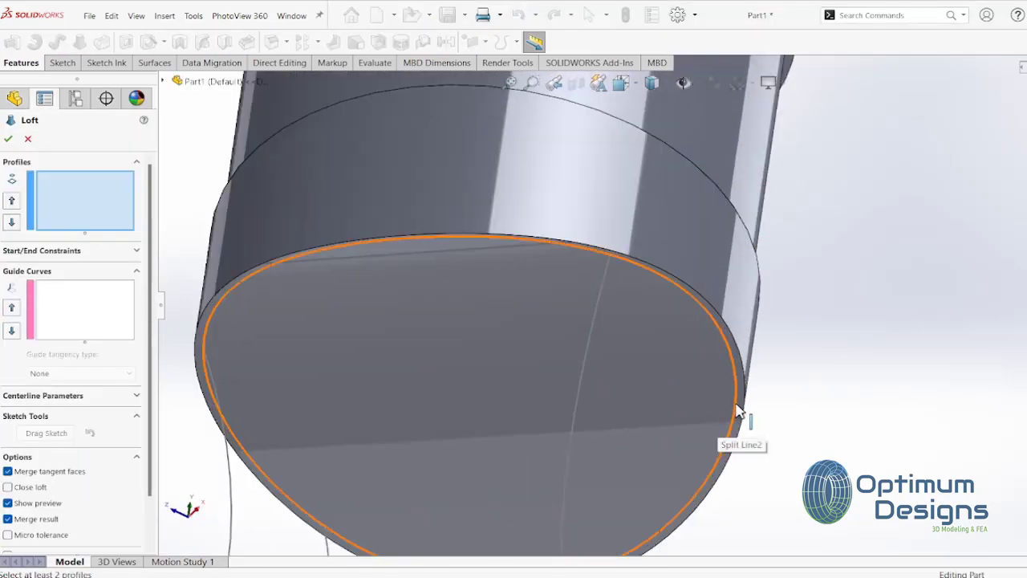
{"action": "left_click", "coordinate": [733, 411]}
{"action": "scroll", "coordinate": [724, 417], "scroll_direction": "up", "scroll_amount": 8}
{"action": "mouse_move", "coordinate": [724, 417]}
{"action": "middle_mouse_down"}
{"action": "mouse_move", "coordinate": [669, 496]}
{"action": "mouse_move", "coordinate": [669, 377]}
{"action": "middle_mouse_up"}
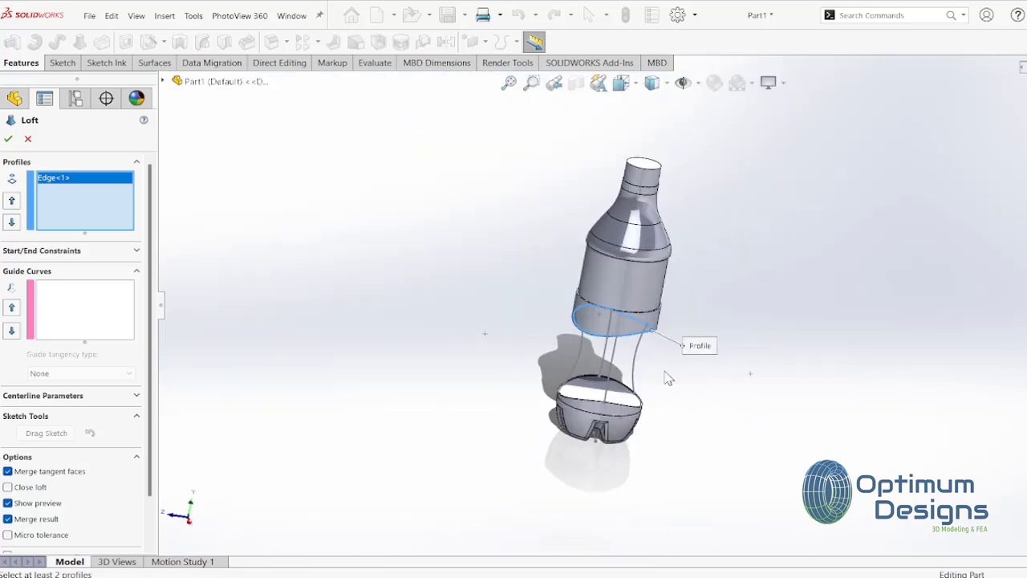
{"action": "scroll", "coordinate": [669, 377], "scroll_direction": "down", "scroll_amount": 8}
{"action": "left_click", "coordinate": [596, 465]}
{"action": "left_click", "coordinate": [597, 469]}
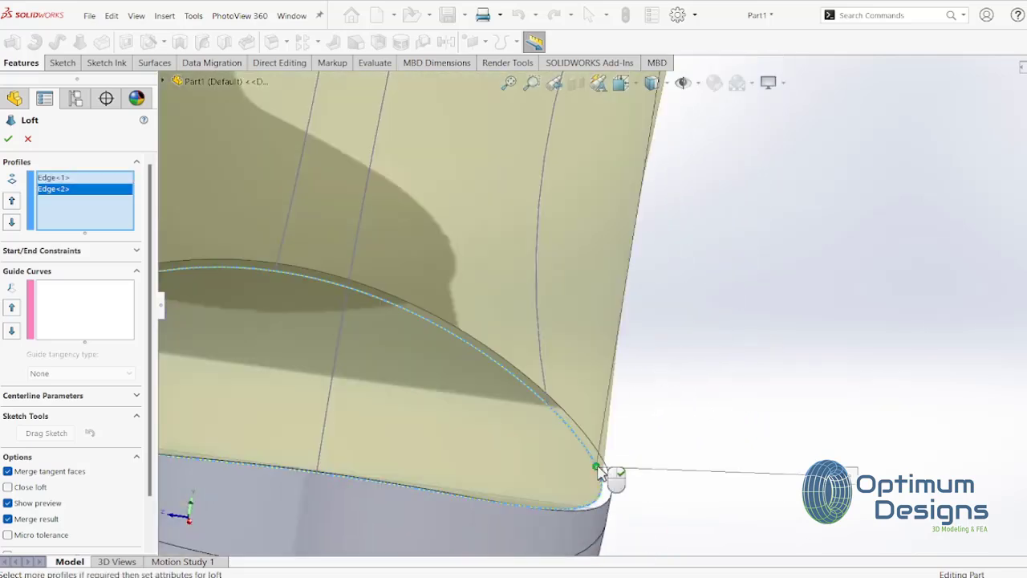
Step: Add the right arc as a loft guide curve and inspect the preview from several angles
{"action": "left_click", "coordinate": [57, 315]}
{"action": "scroll", "coordinate": [562, 238], "scroll_direction": "up", "scroll_amount": 3}
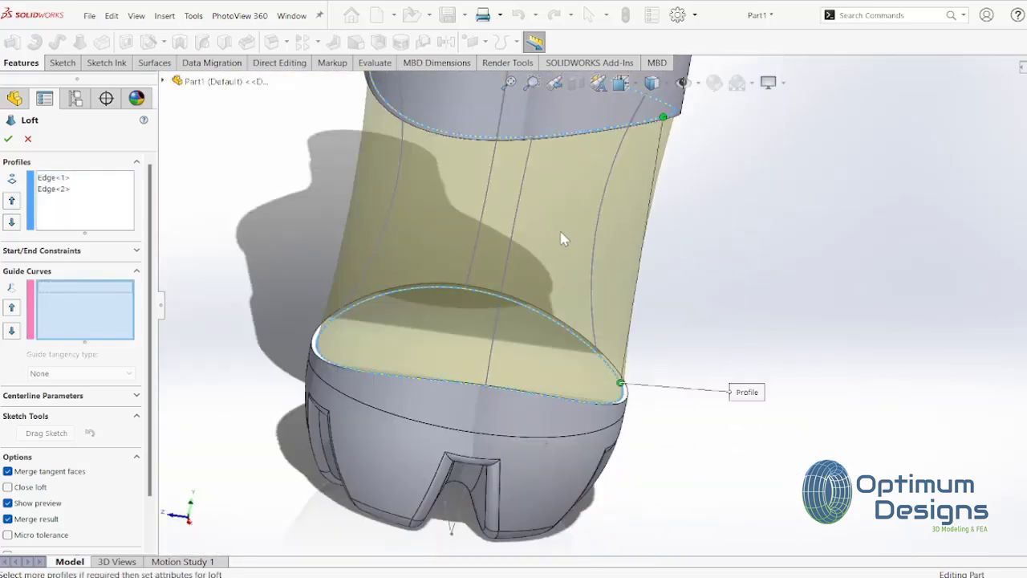
{"action": "left_click", "coordinate": [608, 192]}
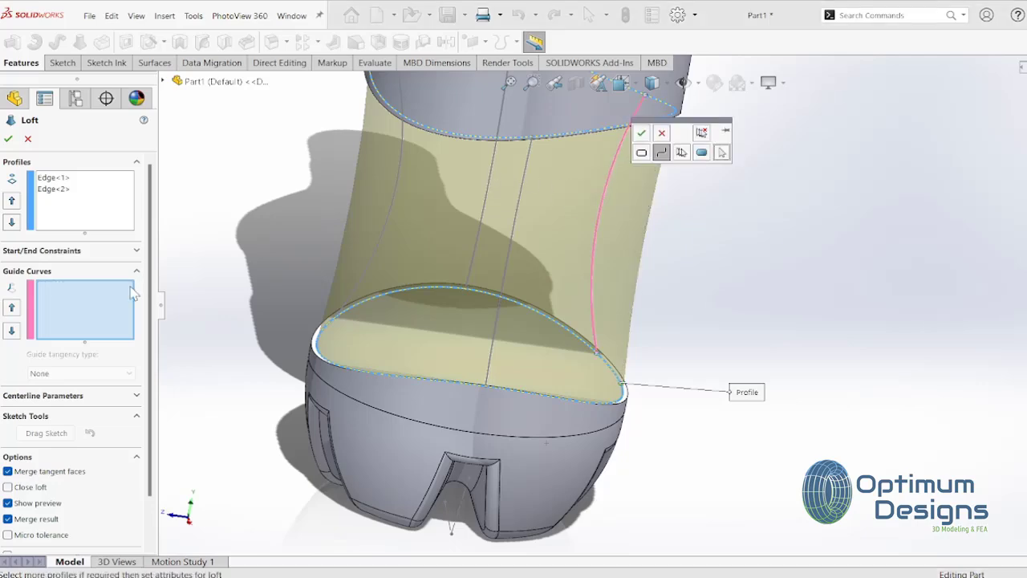
{"action": "middle_click_drag", "start_coordinate": [522, 199], "coordinate": [551, 250]}
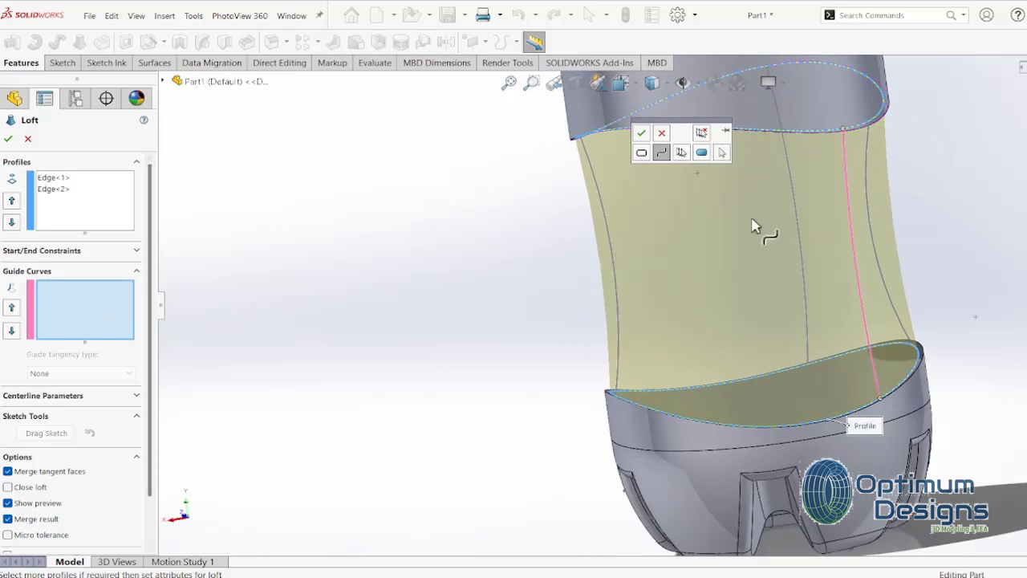
{"action": "scroll", "coordinate": [755, 227], "scroll_direction": "up", "scroll_amount": 3}
{"action": "middle_click_drag", "start_coordinate": [754, 227], "coordinate": [775, 201]}
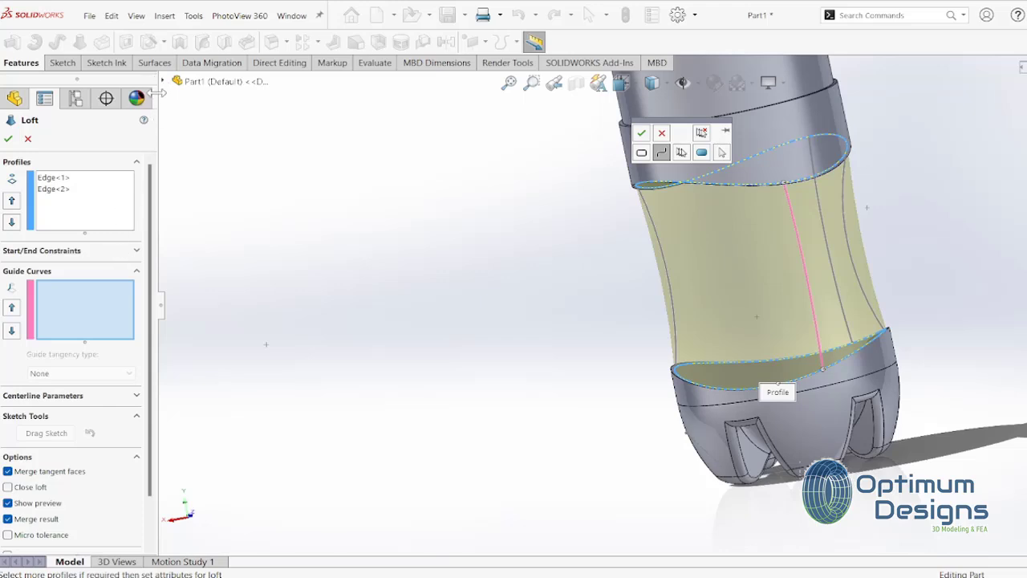
{"action": "left_click", "coordinate": [165, 82]}
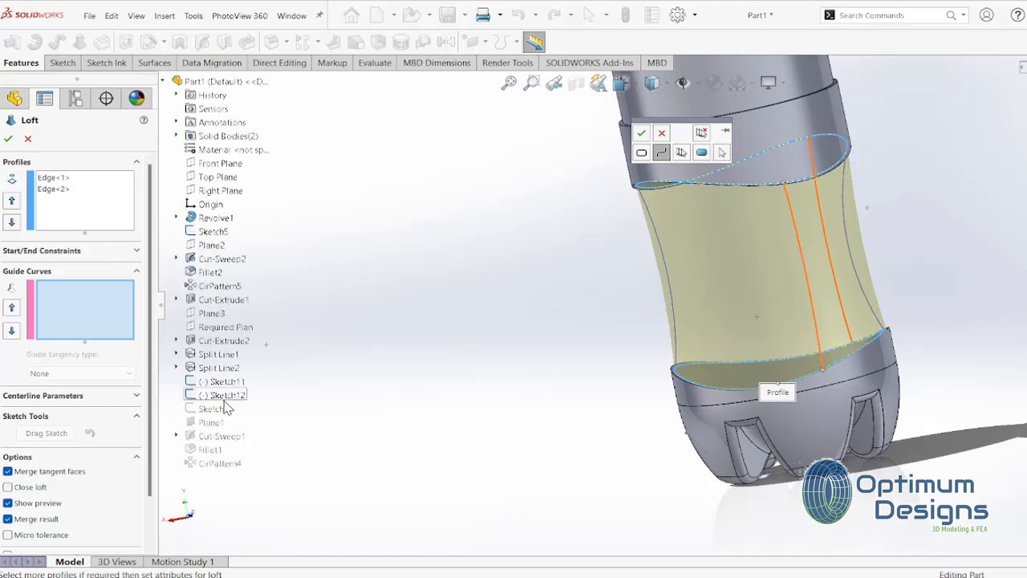
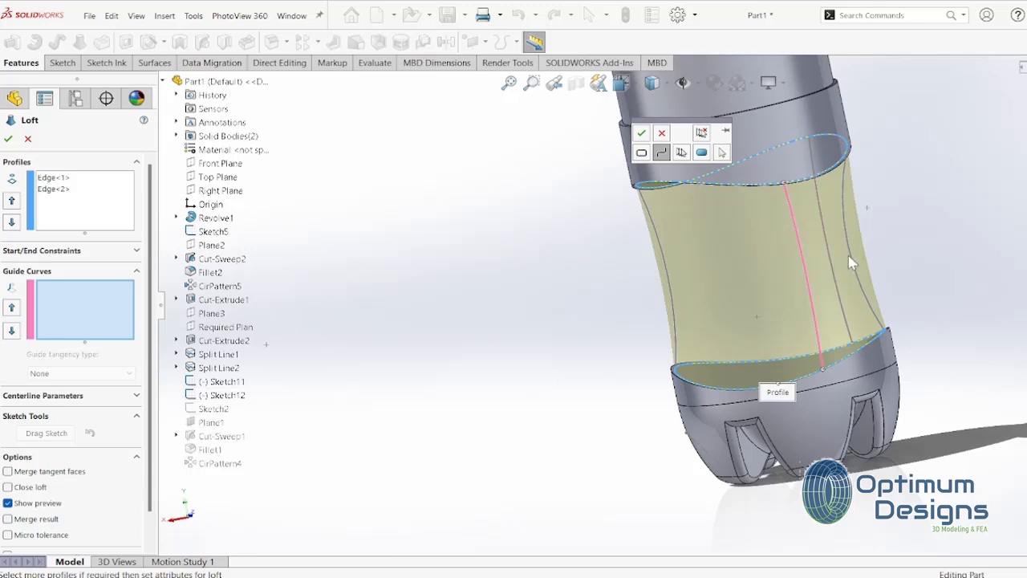
Step: In front view, align the loft's lower connector point with the upper one
{"action": "scroll", "coordinate": [857, 244], "scroll_direction": "up", "scroll_amount": 2}
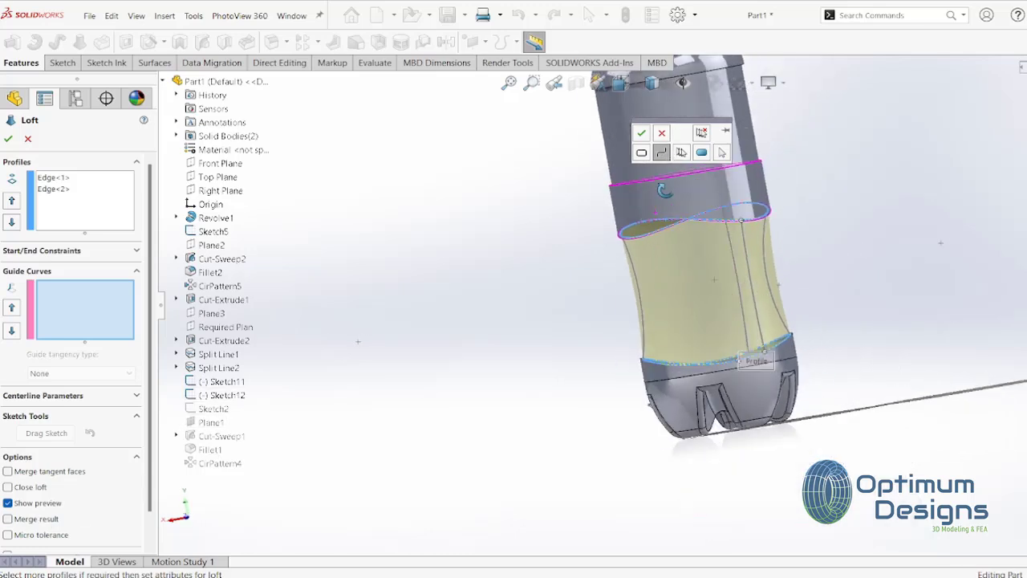
{"action": "middle_click_drag", "start_coordinate": [641, 225], "coordinate": [427, 223]}
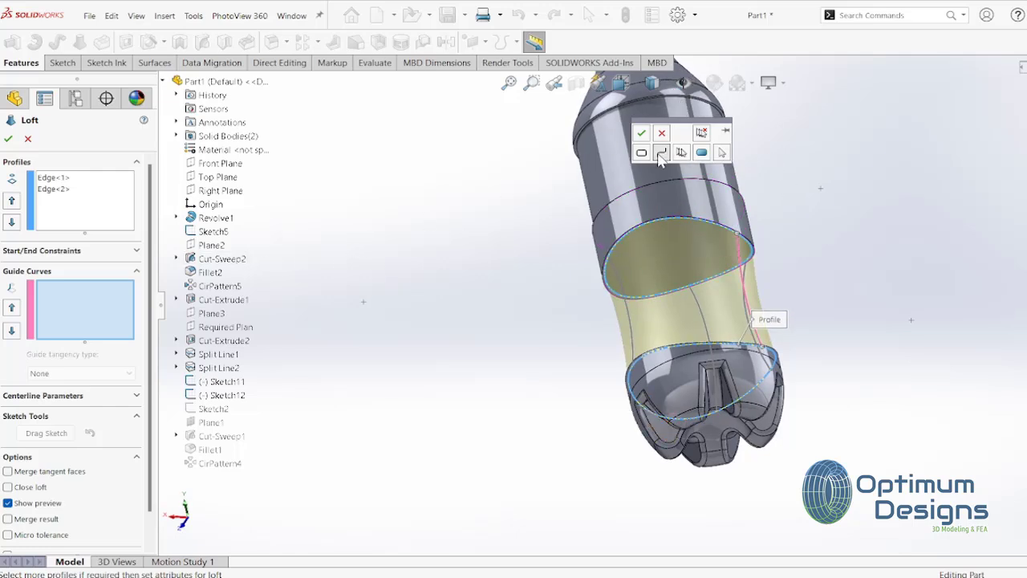
{"action": "key", "text": "ctrl+1"}
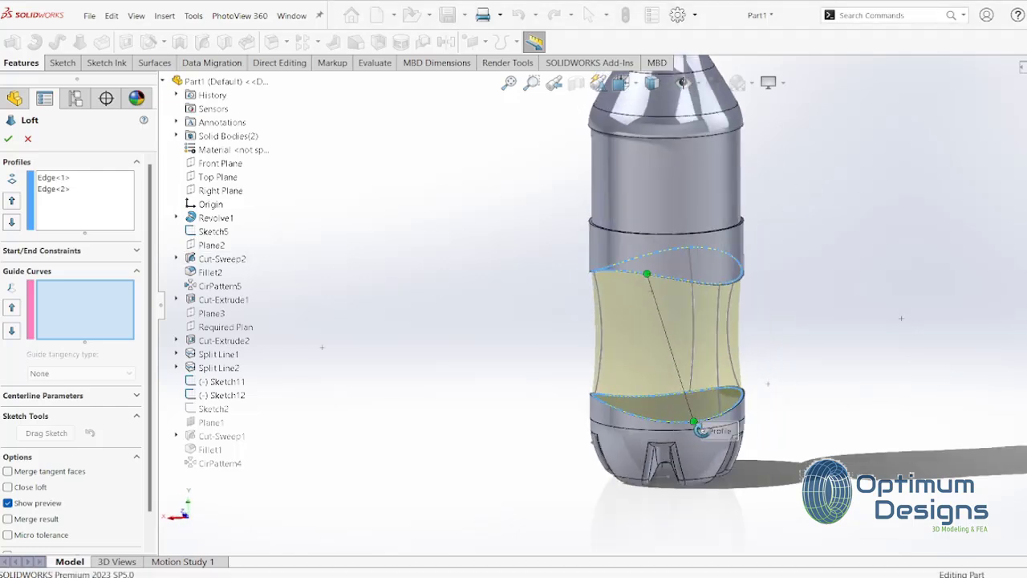
{"action": "left_click_drag", "start_coordinate": [701, 420], "coordinate": [653, 417]}
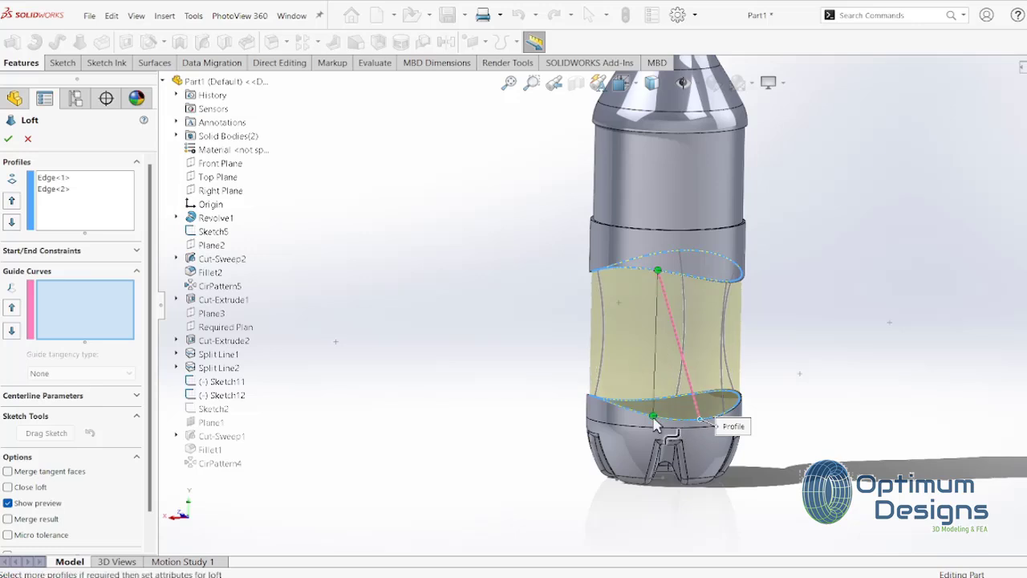
Step: Add the front, right, back and left sketch edges as the loft's four guide curves
{"action": "left_click", "coordinate": [99, 306]}
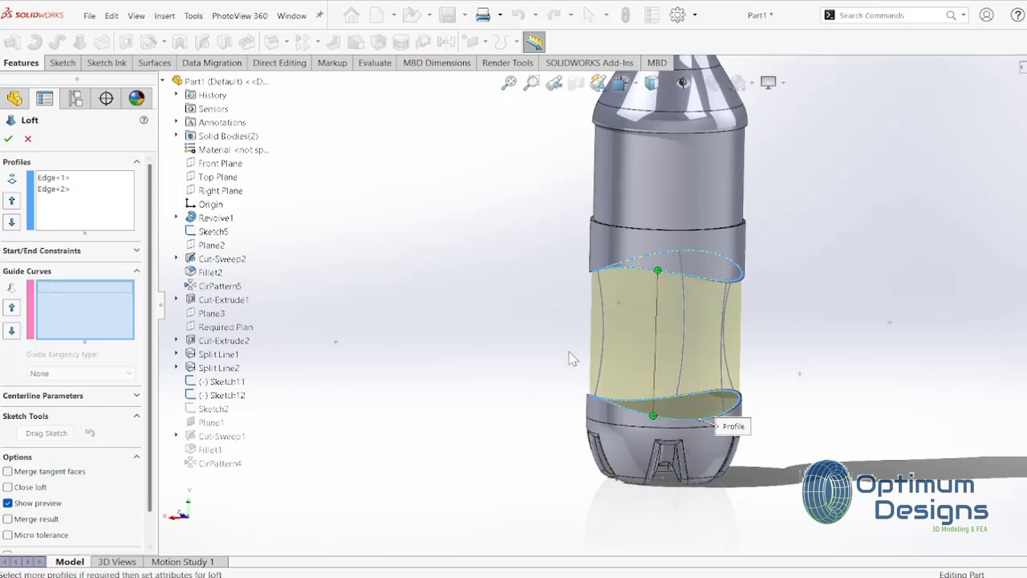
{"action": "left_click", "coordinate": [684, 329]}
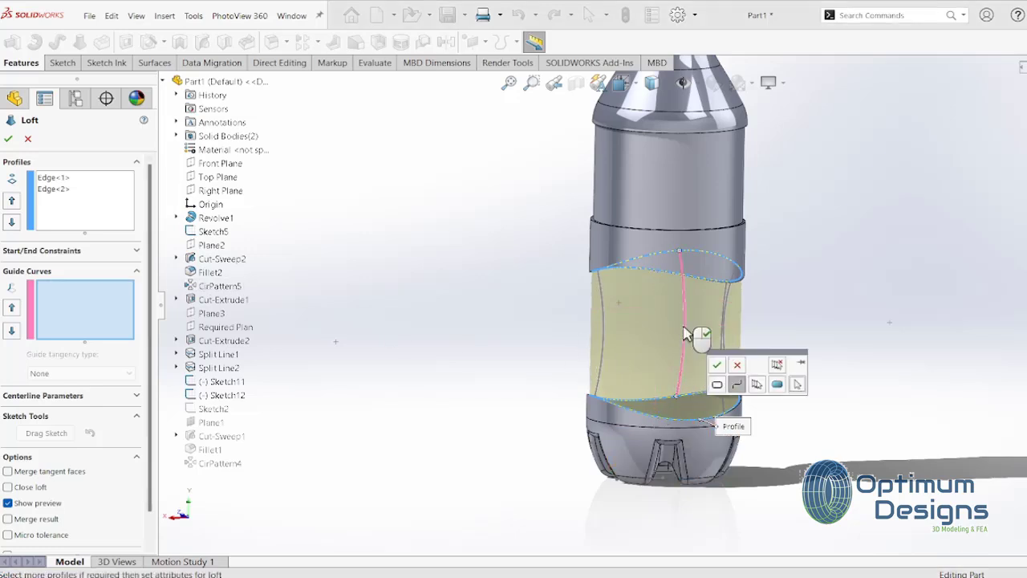
{"action": "left_click", "coordinate": [716, 366]}
{"action": "left_click", "coordinate": [726, 335]}
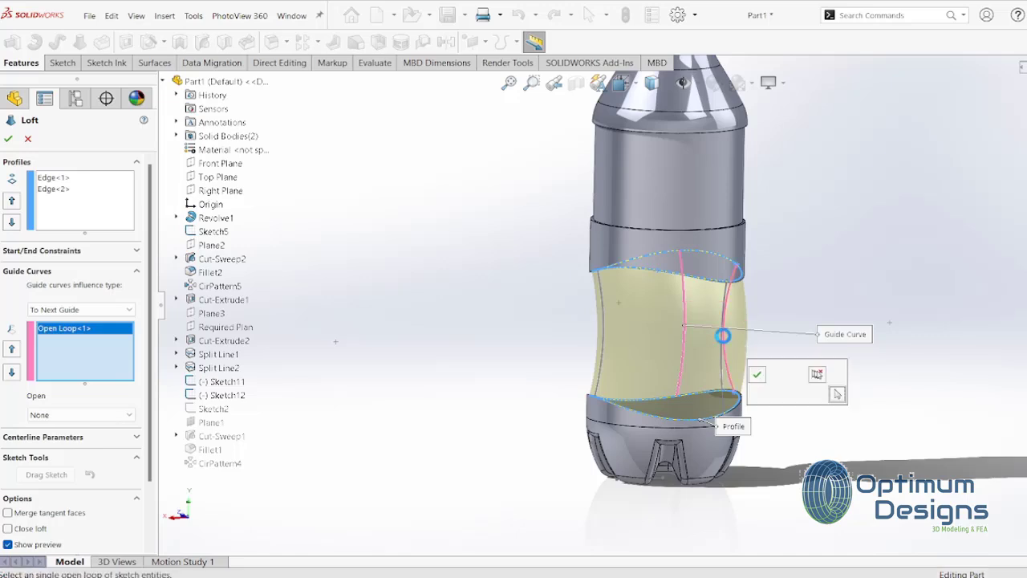
{"action": "left_click", "coordinate": [756, 375]}
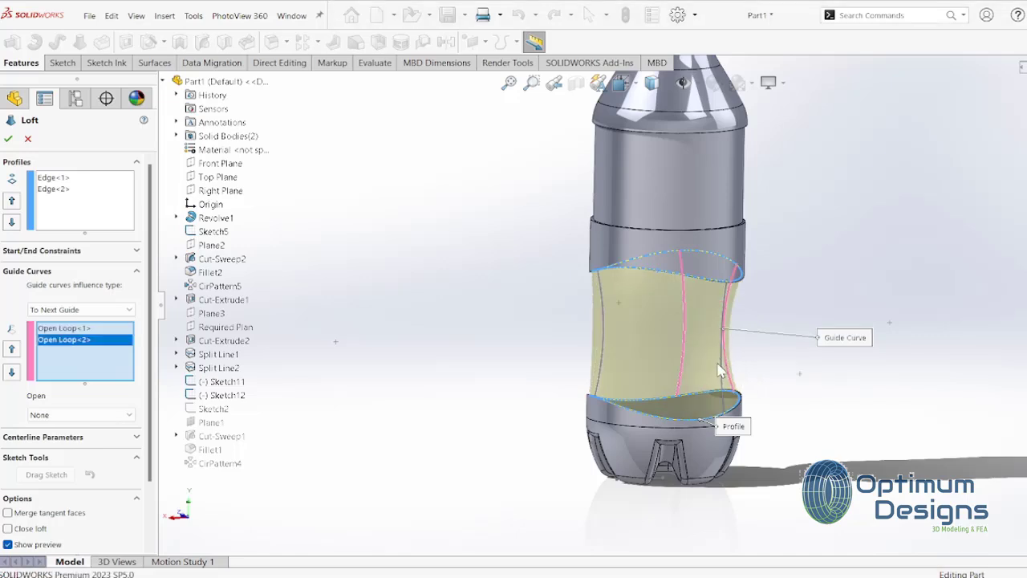
{"action": "left_click", "coordinate": [722, 395]}
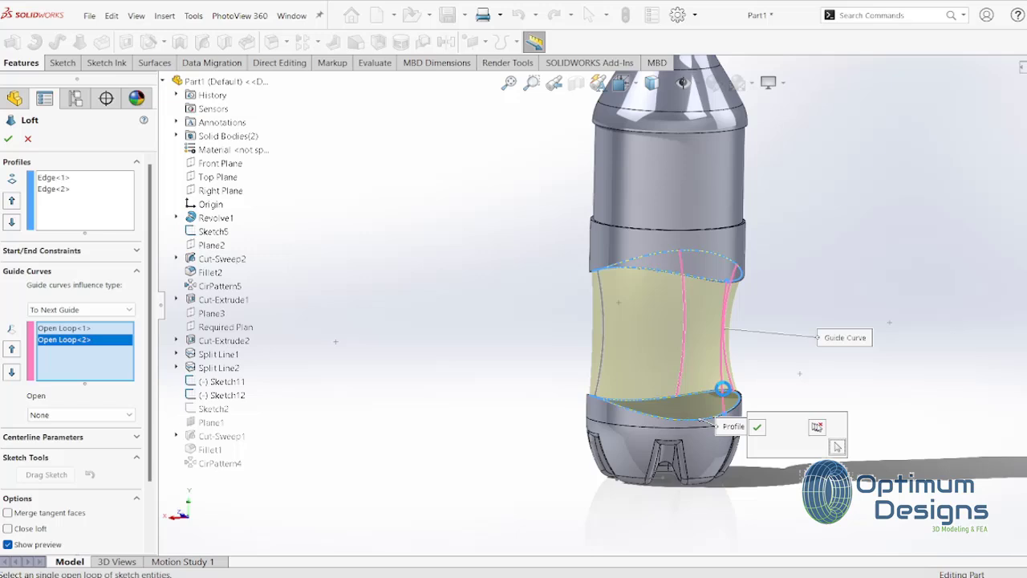
{"action": "left_click", "coordinate": [754, 426]}
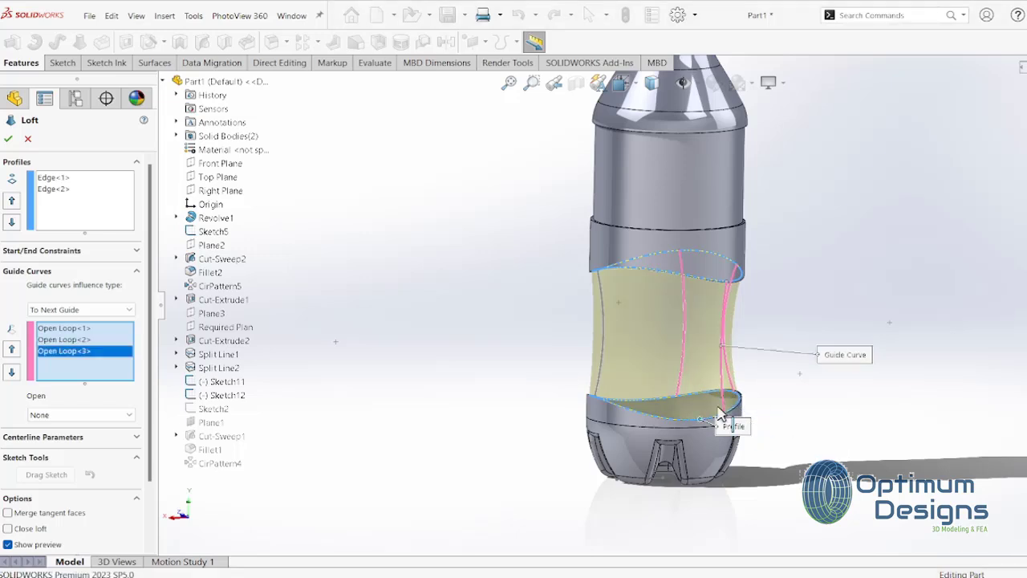
{"action": "left_click", "coordinate": [603, 351]}
{"action": "left_click", "coordinate": [635, 380]}
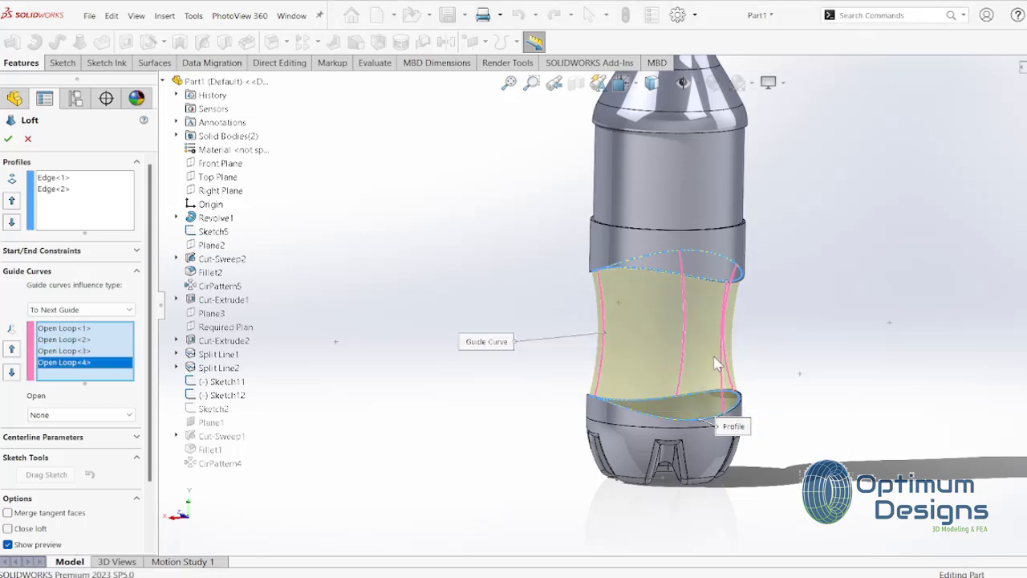
Step: Check the loft preview and accept it as Loft1
{"action": "mouse_move", "coordinate": [642, 383]}
{"action": "middle_mouse_down"}
{"action": "mouse_move", "coordinate": [577, 337]}
{"action": "mouse_move", "coordinate": [474, 348]}
{"action": "mouse_move", "coordinate": [431, 367]}
{"action": "middle_mouse_up"}
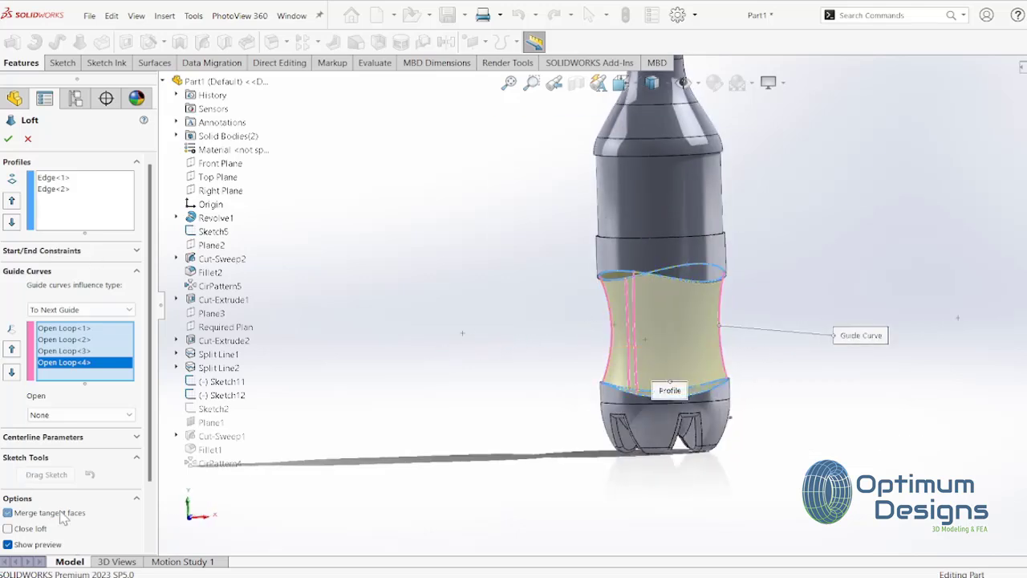
{"action": "scroll", "coordinate": [64, 517], "scroll_direction": "down", "scroll_amount": 3}
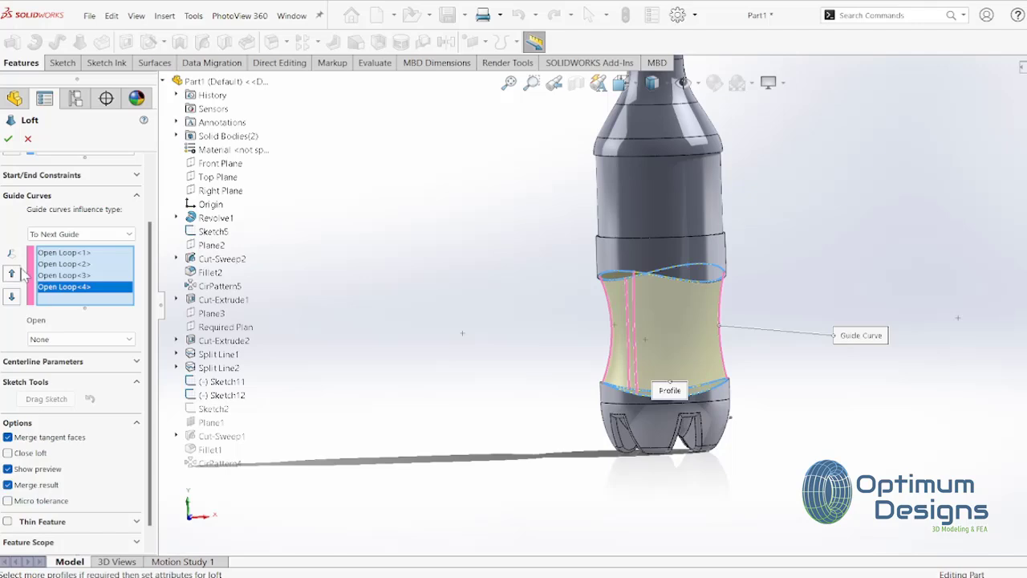
{"action": "left_click", "coordinate": [9, 138]}
{"action": "key", "text": "space"}
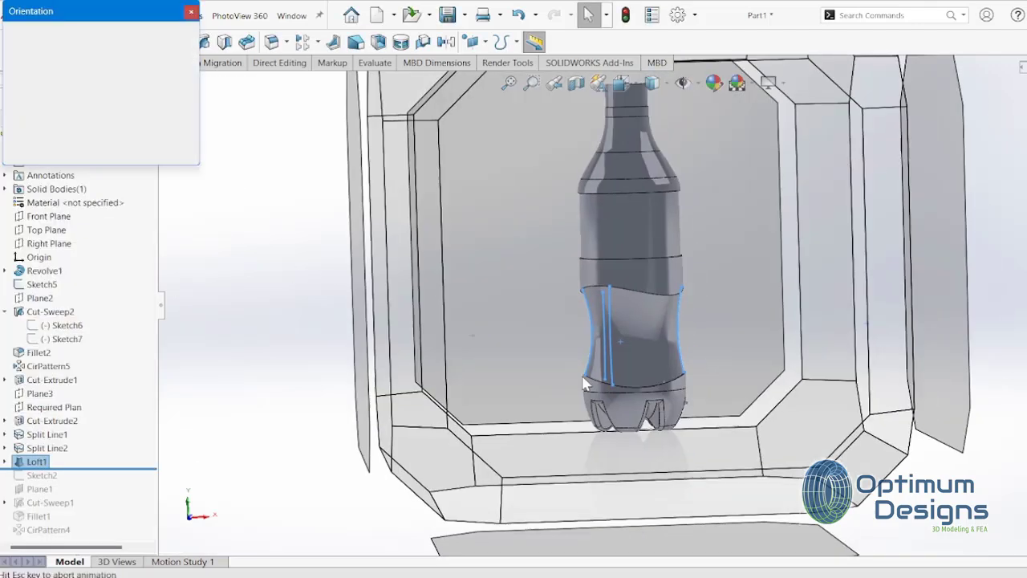
Step: From an isometric view, start a fillet with a 2.0 mm radius
{"action": "left_click", "coordinate": [590, 338]}
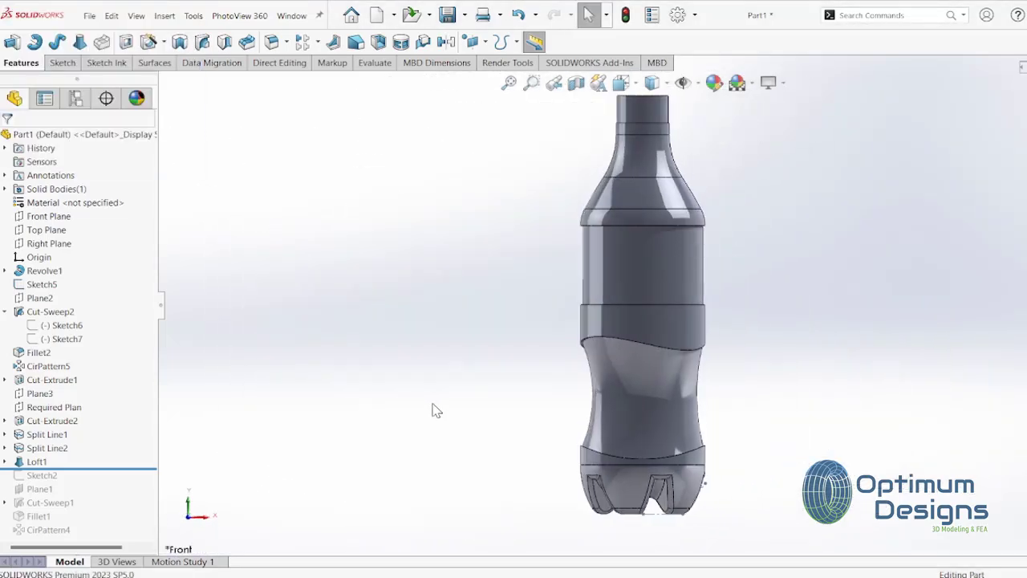
{"action": "scroll", "coordinate": [610, 374], "scroll_direction": "up", "scroll_amount": 3}
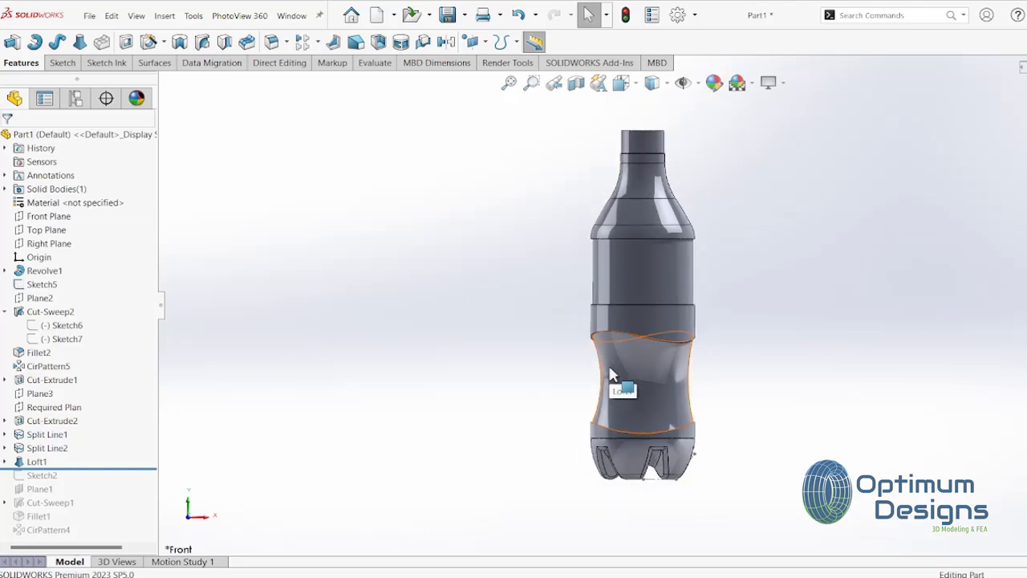
{"action": "left_click", "coordinate": [273, 44]}
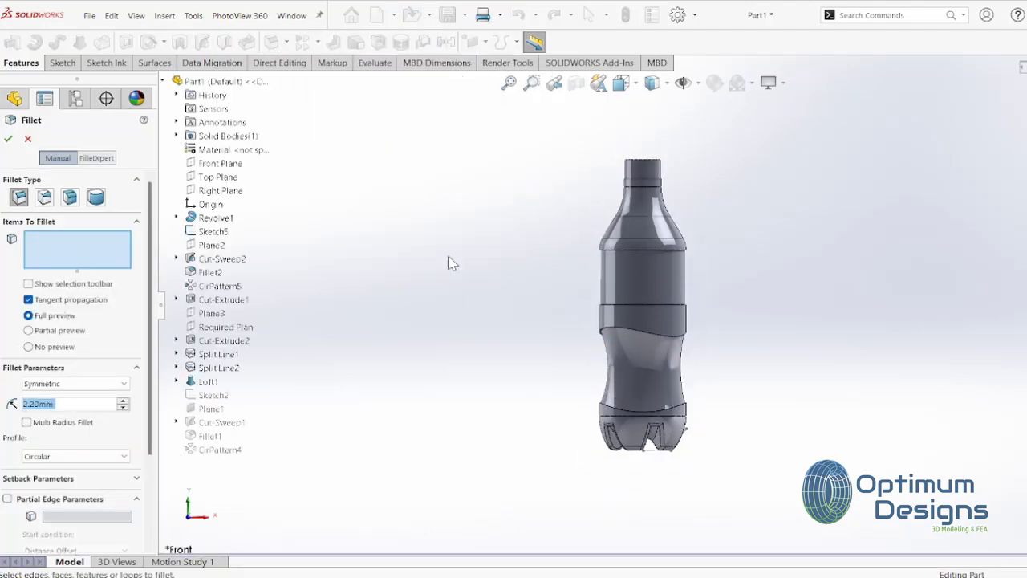
{"action": "type", "text": "2"}
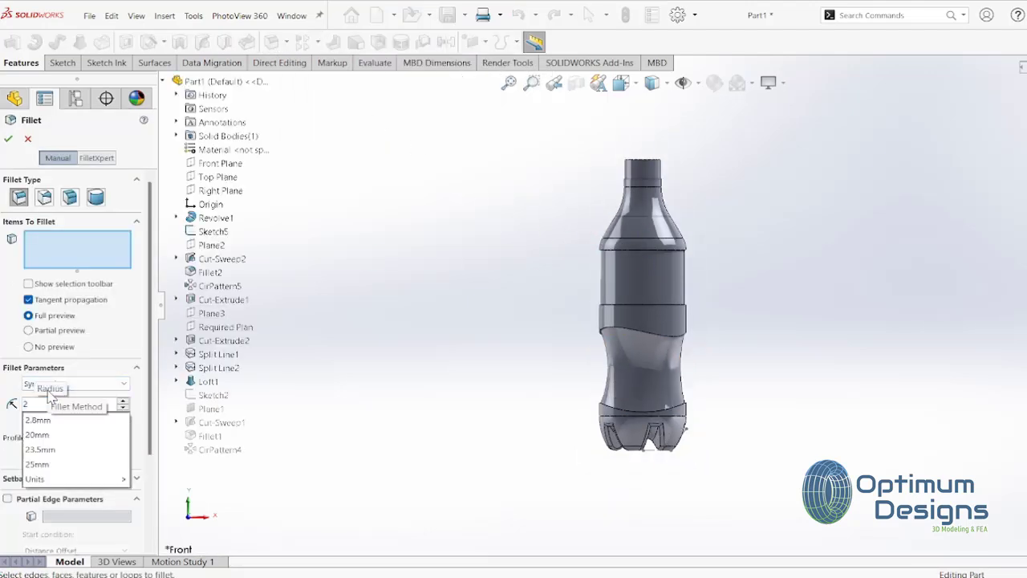
{"action": "type", "text": ".0"}
{"action": "scroll", "coordinate": [450, 385], "scroll_direction": "down", "scroll_amount": 4}
{"action": "scroll", "coordinate": [980, 373], "scroll_direction": "down", "scroll_amount": 3}
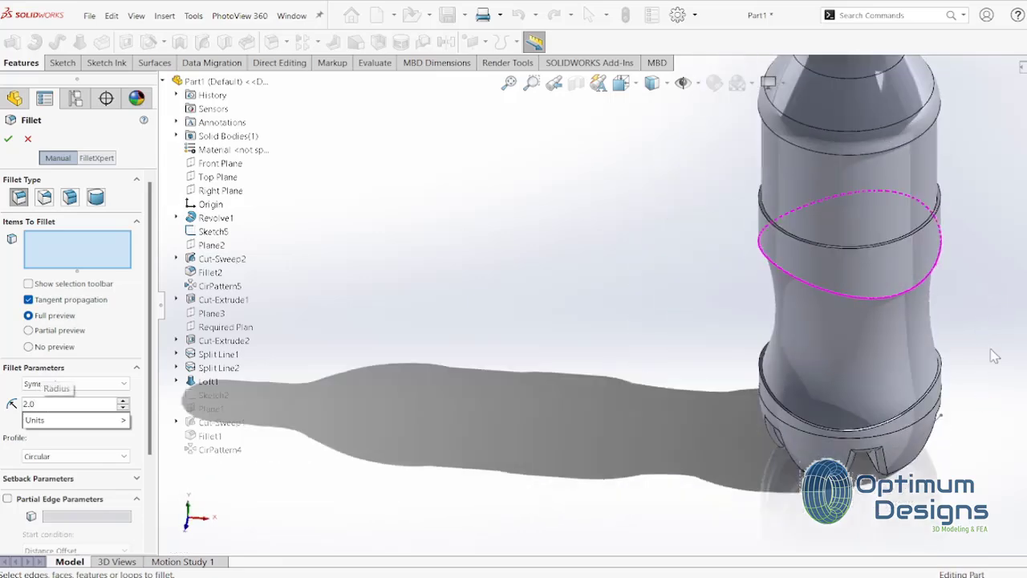
{"action": "scroll", "coordinate": [969, 219], "scroll_direction": "down", "scroll_amount": 3}
{"action": "scroll", "coordinate": [821, 256], "scroll_direction": "down", "scroll_amount": 3}
Step: Select the band's lower and upper edges, removing an accidentally picked band face
{"action": "left_click", "coordinate": [665, 301]}
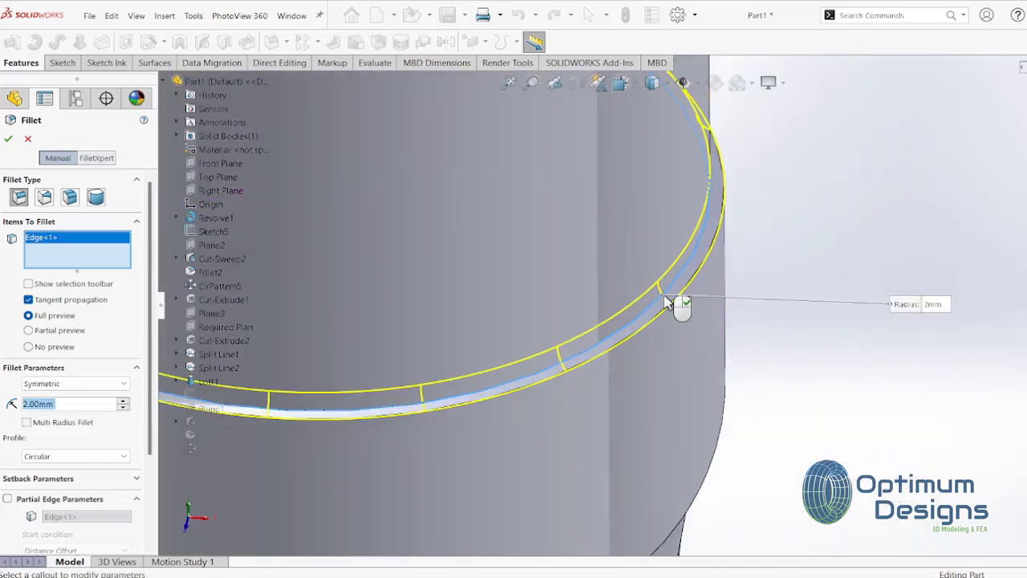
{"action": "scroll", "coordinate": [665, 302], "scroll_direction": "up", "scroll_amount": 3}
{"action": "scroll", "coordinate": [654, 240], "scroll_direction": "up", "scroll_amount": 3}
{"action": "scroll", "coordinate": [636, 178], "scroll_direction": "up", "scroll_amount": 2}
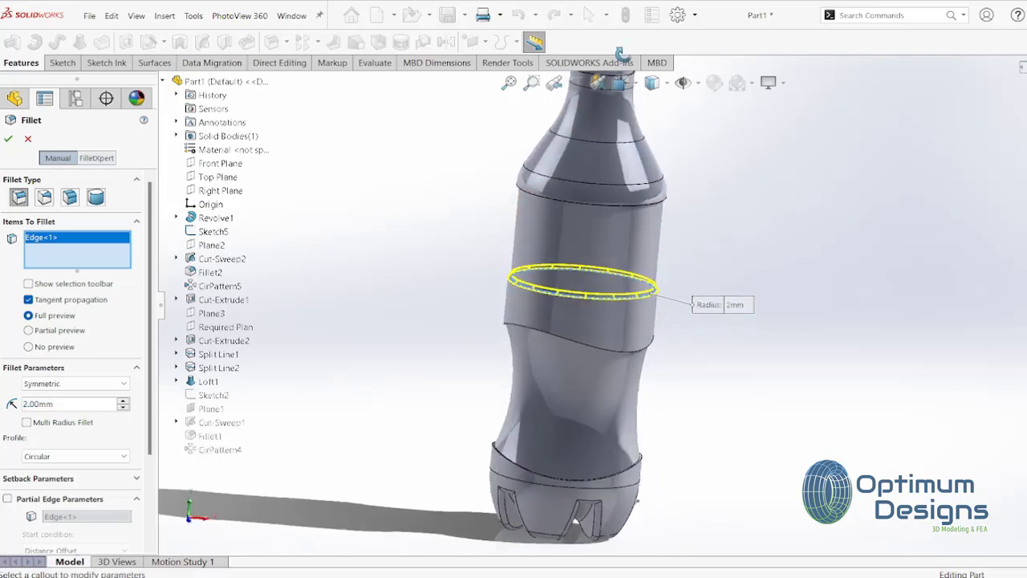
{"action": "scroll", "coordinate": [636, 178], "scroll_direction": "down", "scroll_amount": 2}
{"action": "scroll", "coordinate": [638, 240], "scroll_direction": "down", "scroll_amount": 3}
{"action": "scroll", "coordinate": [639, 299], "scroll_direction": "down", "scroll_amount": 3}
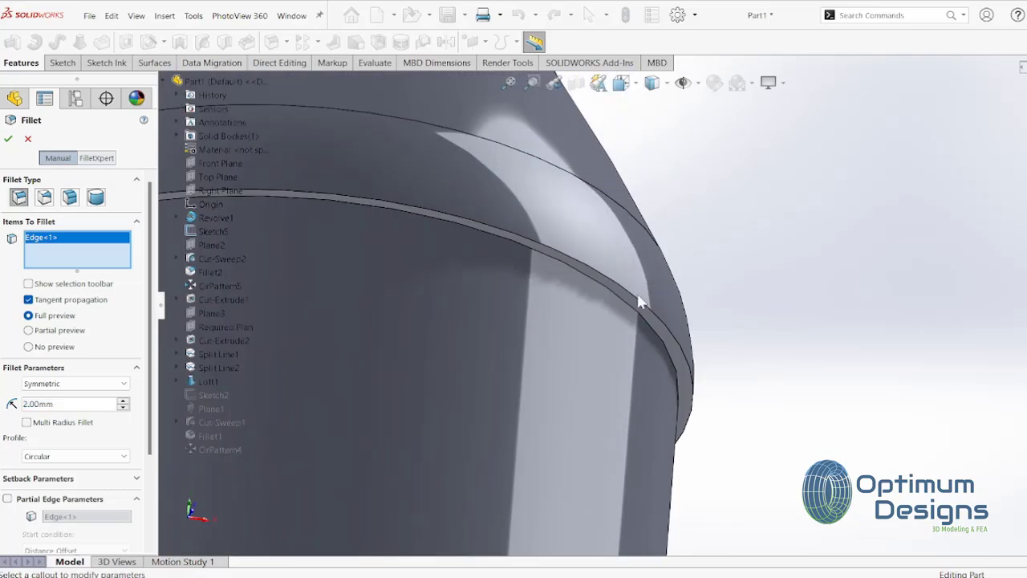
{"action": "left_click", "coordinate": [635, 313]}
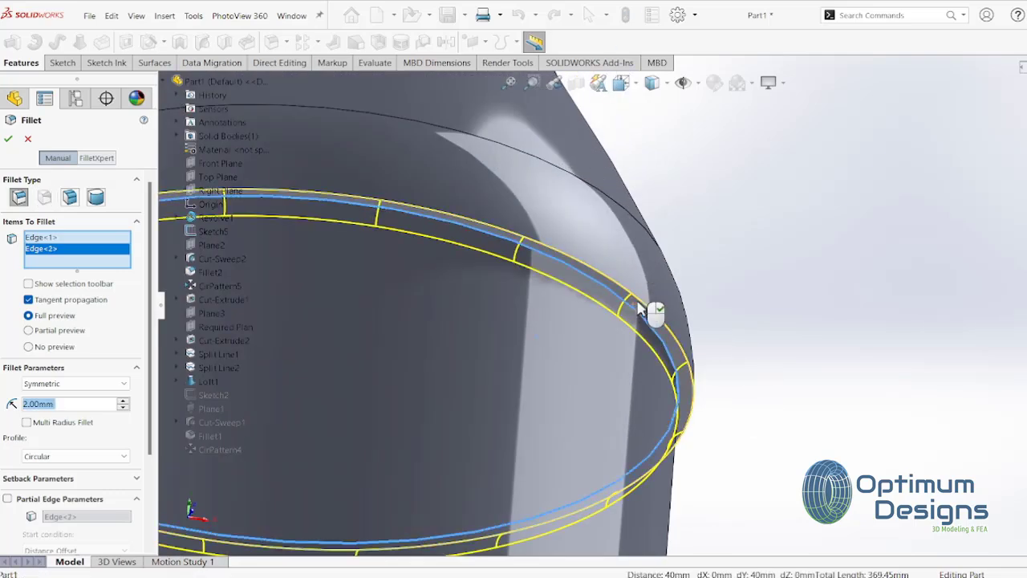
{"action": "left_click", "coordinate": [639, 309]}
{"action": "key", "text": "Delete"}
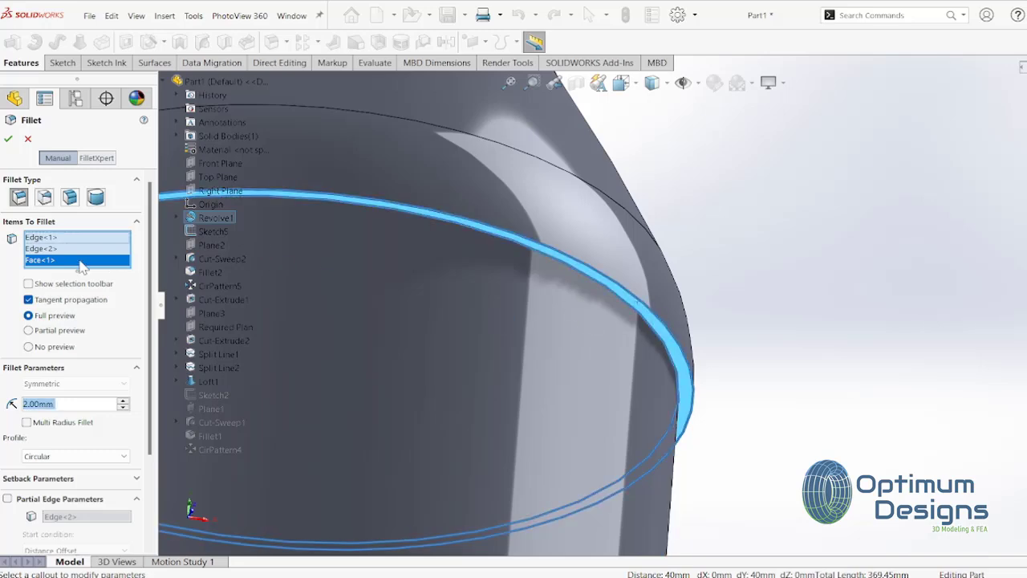
Step: Drop a stray extra edge, inspect both previews and apply the 2 mm fillet
{"action": "scroll", "coordinate": [594, 305], "scroll_direction": "down", "scroll_amount": 3}
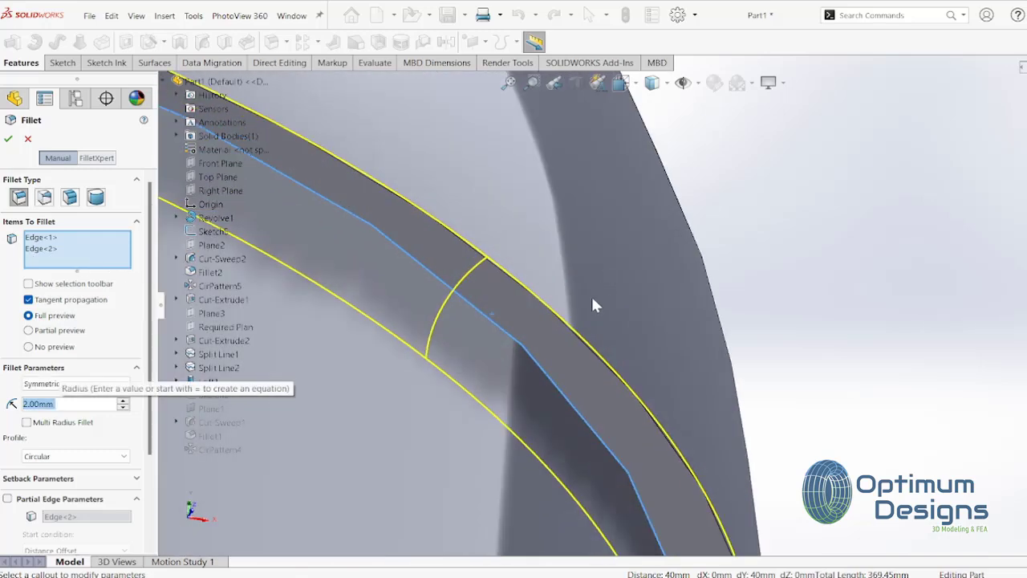
{"action": "left_click", "coordinate": [570, 334]}
{"action": "key", "text": "Delete"}
{"action": "scroll", "coordinate": [510, 269], "scroll_direction": "up", "scroll_amount": 2}
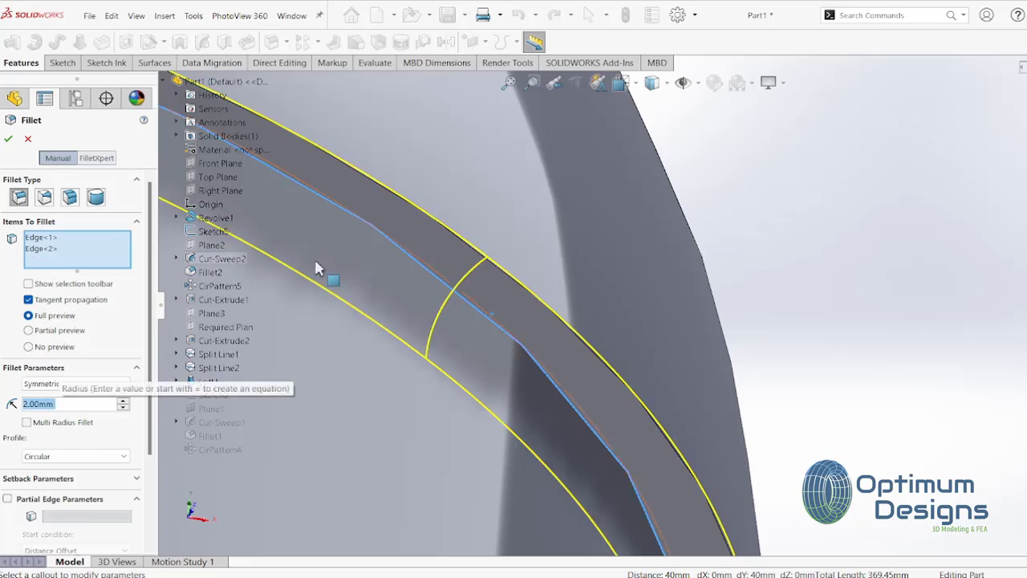
{"action": "scroll", "coordinate": [510, 269], "scroll_direction": "up", "scroll_amount": 4}
{"action": "scroll", "coordinate": [510, 269], "scroll_direction": "up", "scroll_amount": 3}
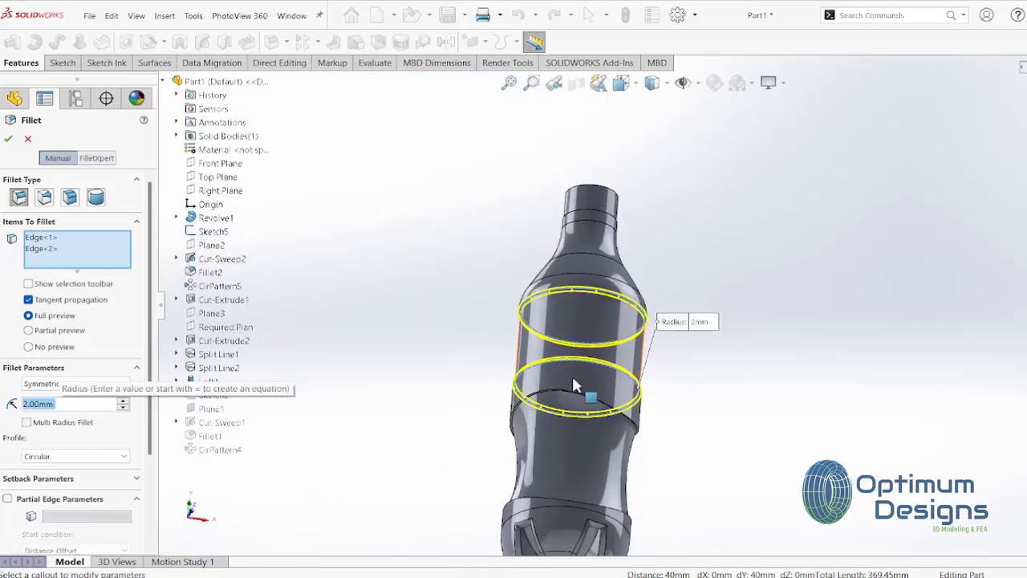
{"action": "middle_click_drag", "start_coordinate": [579, 378], "coordinate": [582, 390]}
{"action": "scroll", "coordinate": [582, 391], "scroll_direction": "down", "scroll_amount": 3}
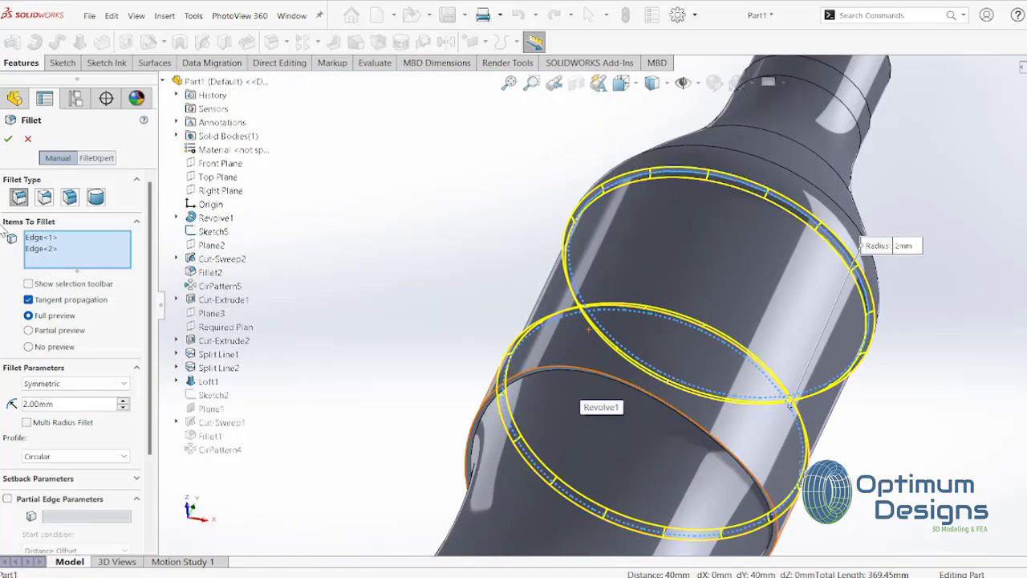
{"action": "left_click", "coordinate": [8, 139]}
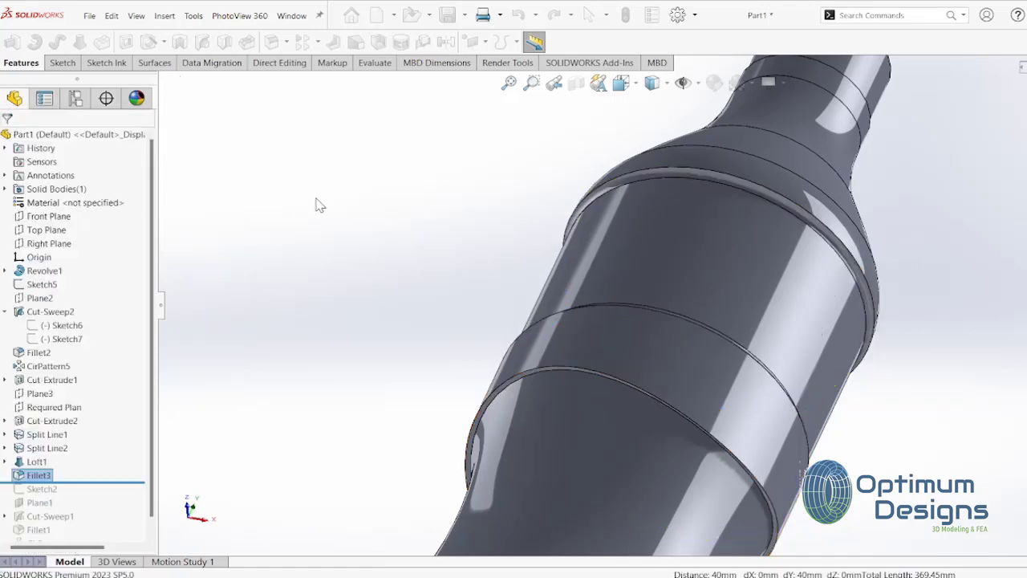
{"action": "scroll", "coordinate": [481, 289], "scroll_direction": "up", "scroll_amount": 3}
Step: Start a 1.5 mm fillet and pick the first neck flange edge
{"action": "mouse_move", "coordinate": [608, 282]}
{"action": "middle_mouse_down"}
{"action": "mouse_move", "coordinate": [622, 313]}
{"action": "mouse_move", "coordinate": [573, 367]}
{"action": "middle_mouse_up"}
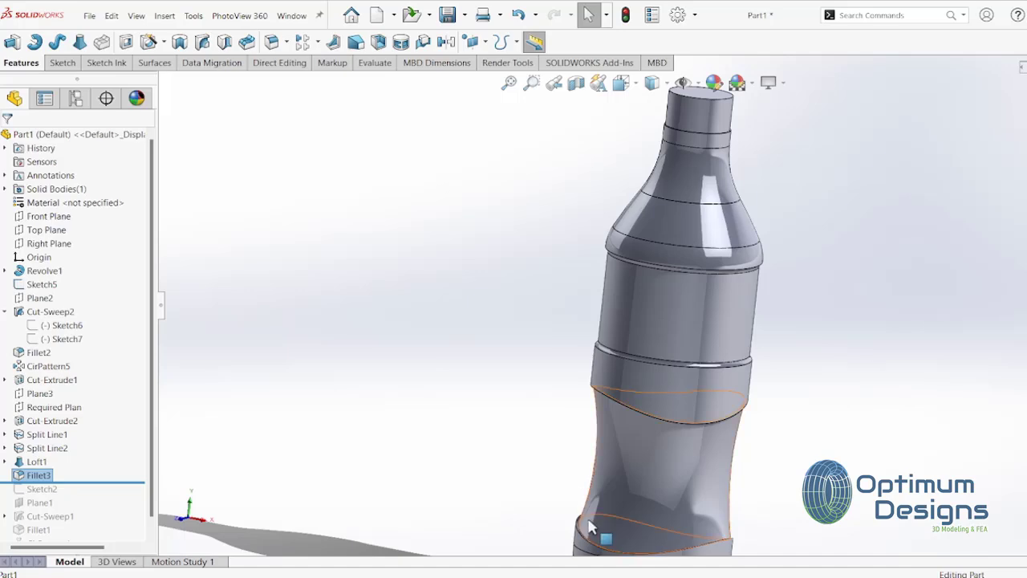
{"action": "scroll", "coordinate": [597, 534], "scroll_direction": "down", "scroll_amount": 3}
{"action": "scroll", "coordinate": [591, 517], "scroll_direction": "down", "scroll_amount": 2}
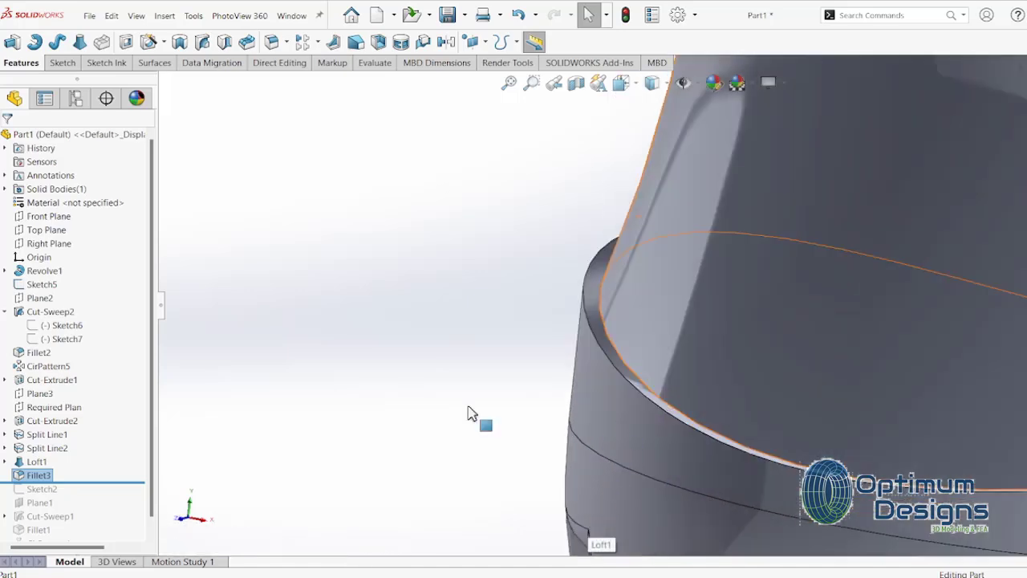
{"action": "left_click", "coordinate": [272, 43]}
{"action": "type", "text": ".5"}
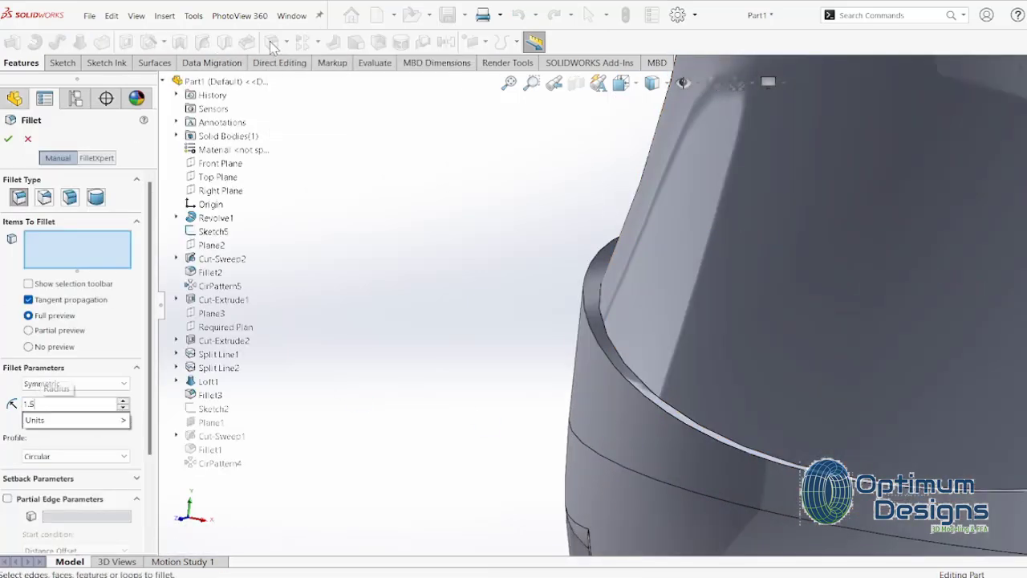
{"action": "middle_click_drag", "start_coordinate": [558, 95], "coordinate": [724, 362]}
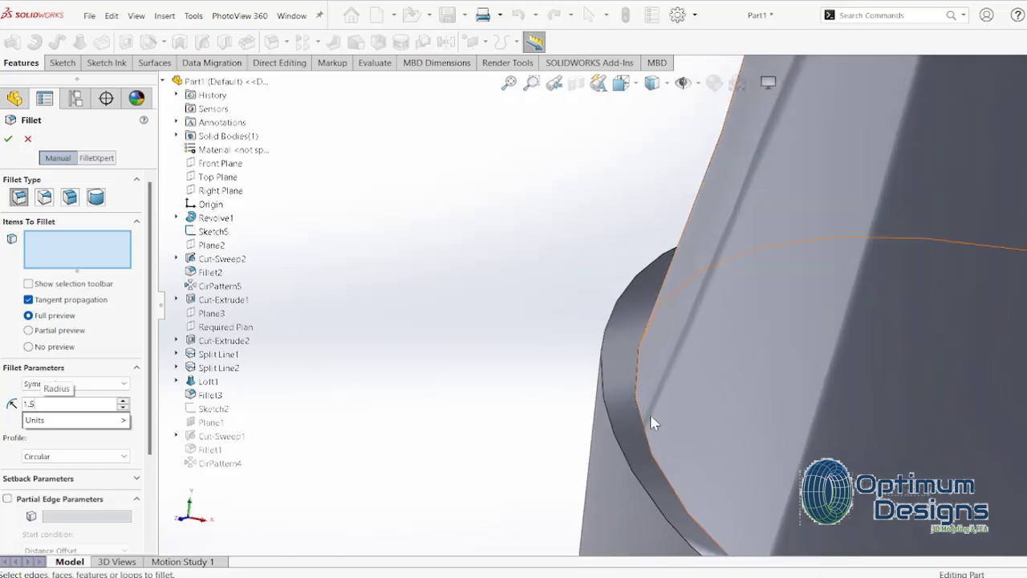
{"action": "left_click", "coordinate": [642, 432]}
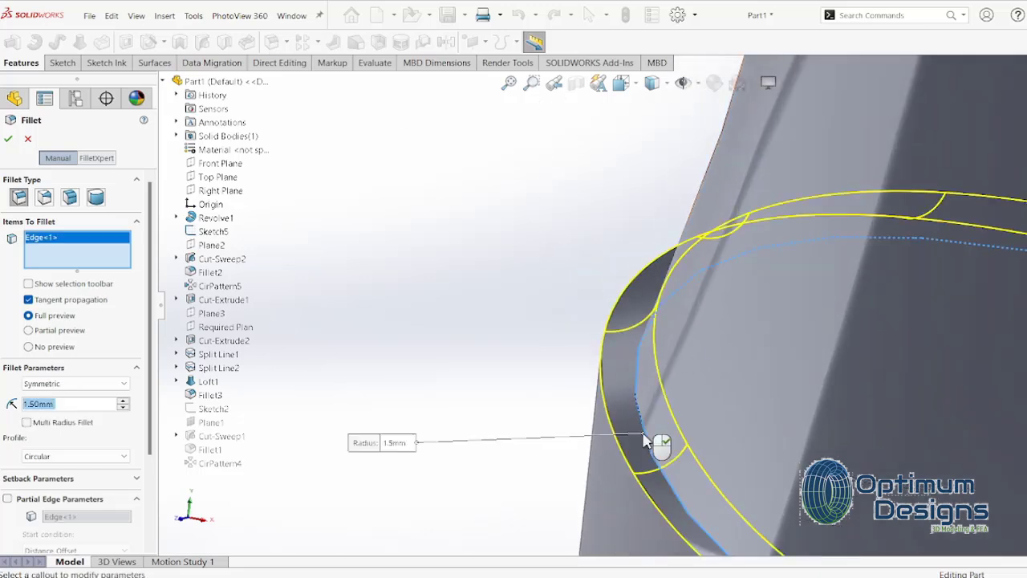
Step: Add the second flange edge, confirm Fillet4, and return to isometric view
{"action": "middle_click_drag", "start_coordinate": [678, 357], "coordinate": [686, 329]}
{"action": "scroll", "coordinate": [700, 315], "scroll_direction": "up", "scroll_amount": 5}
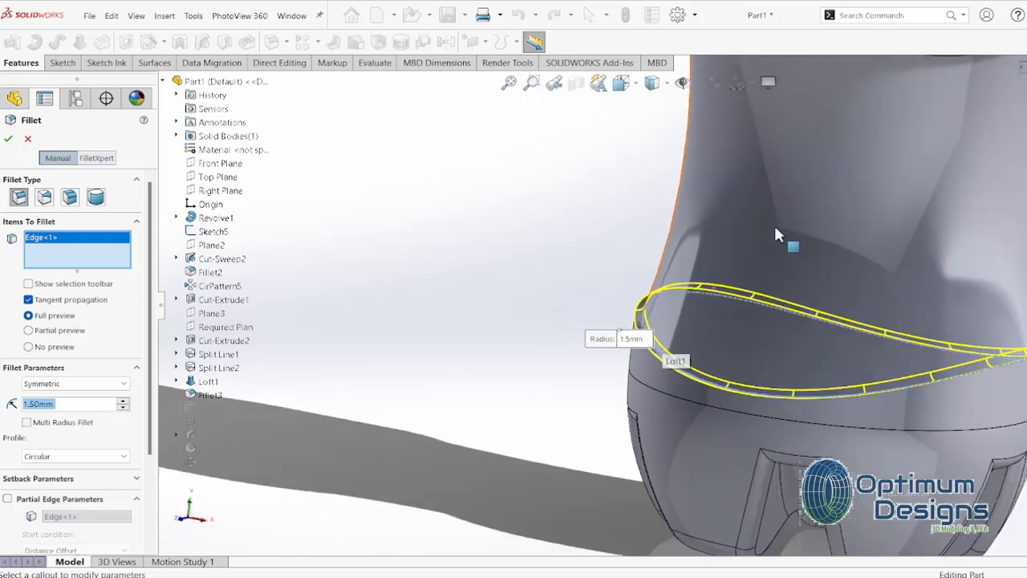
{"action": "middle_click_drag", "start_coordinate": [774, 223], "coordinate": [872, 69]}
{"action": "scroll", "coordinate": [690, 281], "scroll_direction": "down", "scroll_amount": 8}
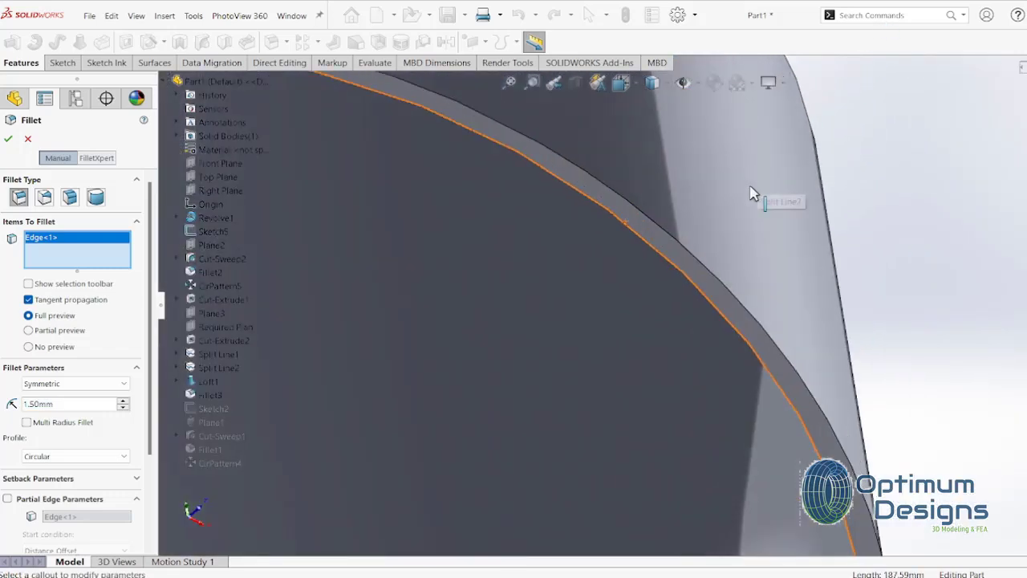
{"action": "left_click", "coordinate": [688, 282]}
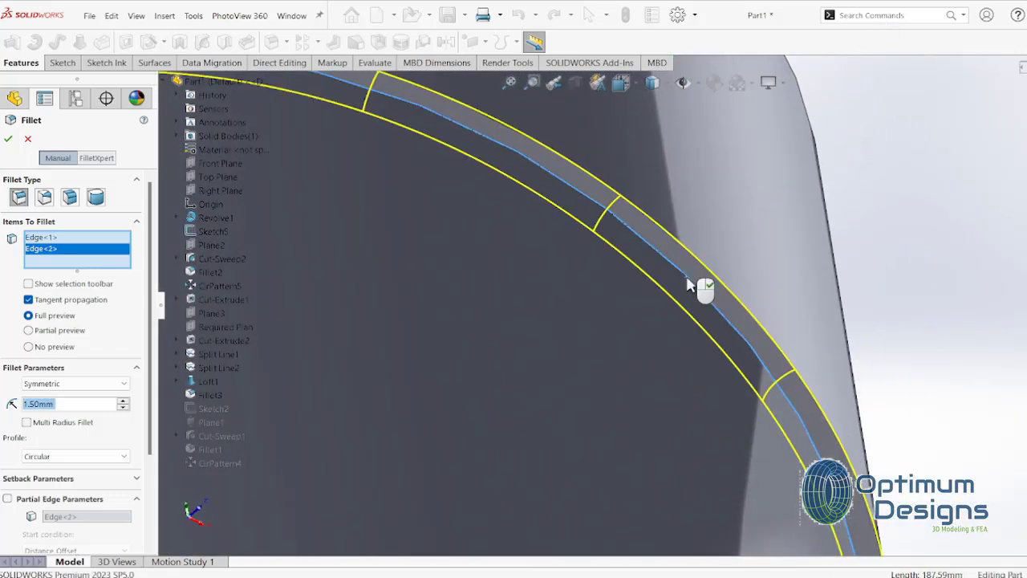
{"action": "key", "text": "Return"}
{"action": "key", "text": "space"}
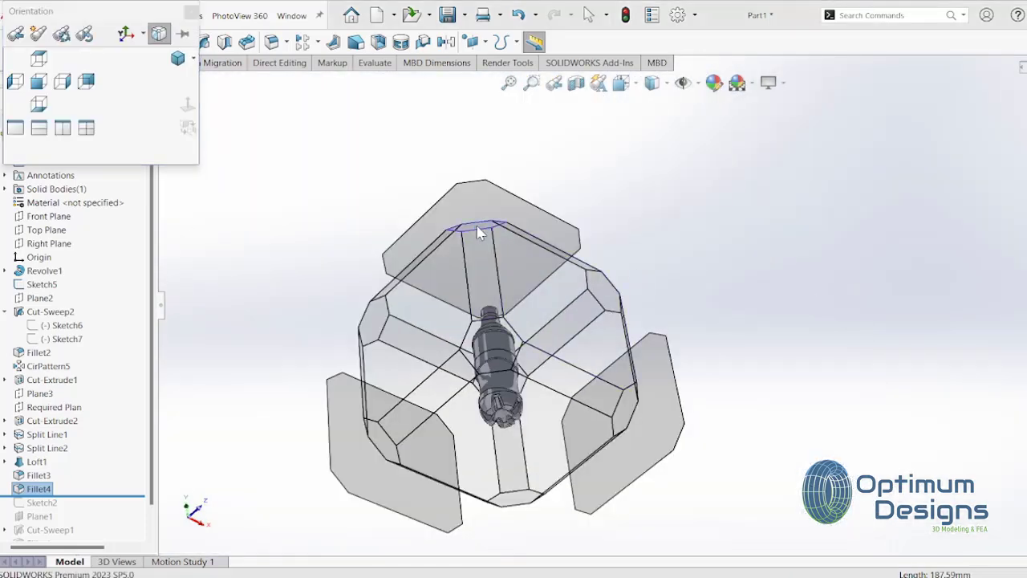
{"action": "left_click", "coordinate": [476, 232]}
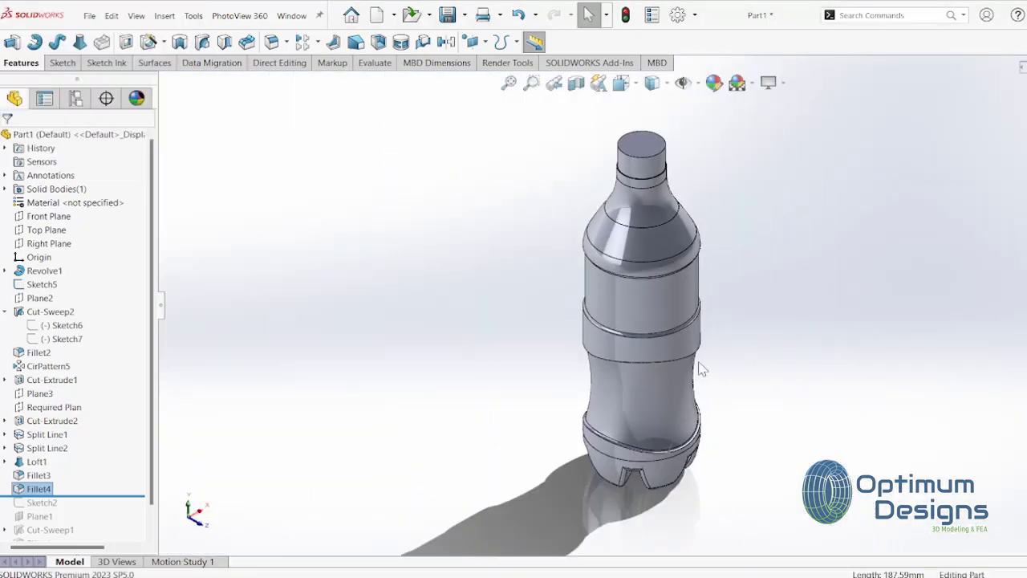
Step: Start a new sketch on the bottle's flat top face
{"action": "left_click", "coordinate": [652, 154]}
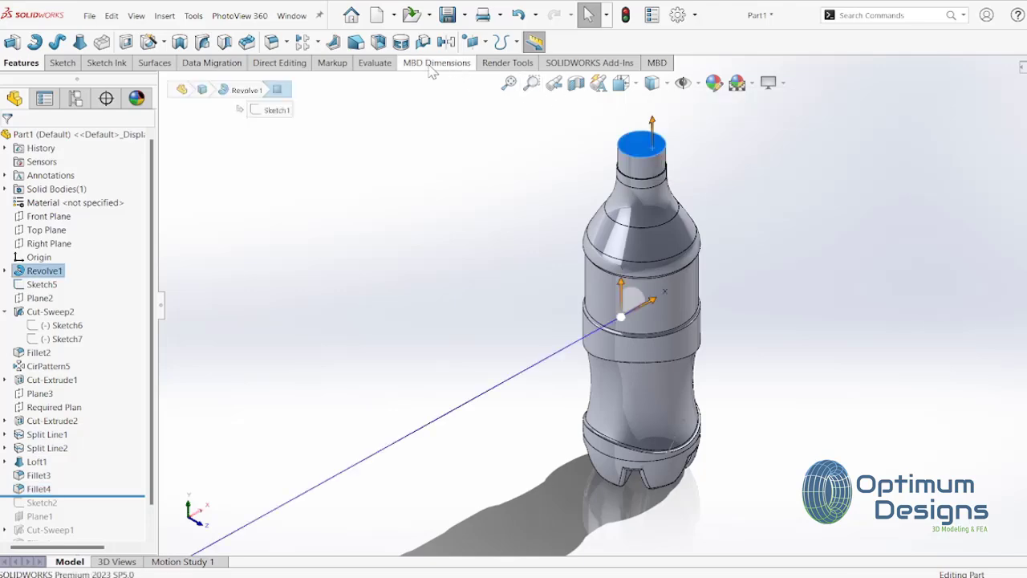
{"action": "right_click", "coordinate": [634, 156]}
{"action": "left_click", "coordinate": [706, 120]}
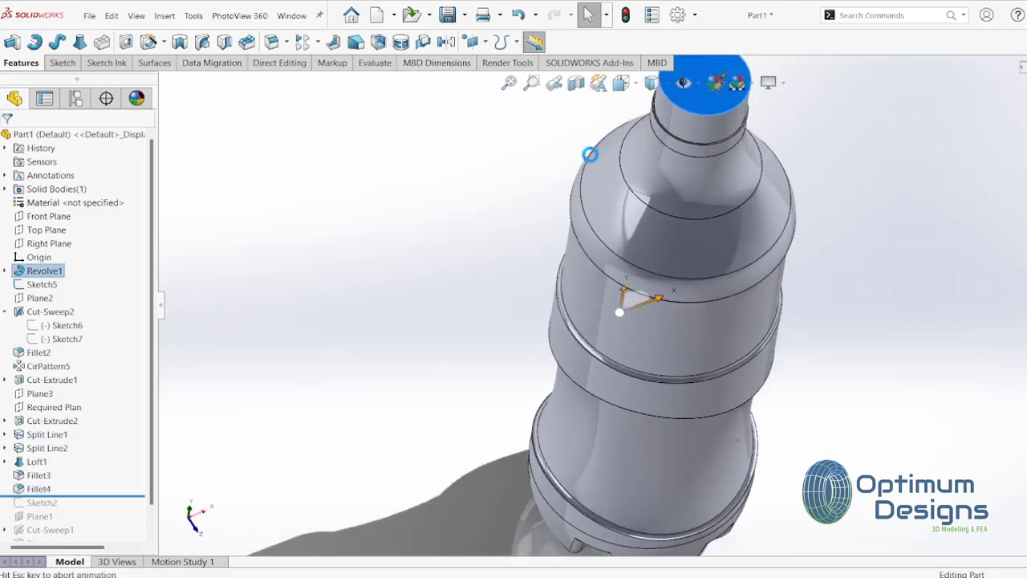
{"action": "mouse_move", "coordinate": [618, 266]}
{"action": "middle_mouse_down"}
{"action": "mouse_move", "coordinate": [653, 211]}
{"action": "mouse_move", "coordinate": [990, 188]}
{"action": "mouse_move", "coordinate": [866, 160]}
{"action": "middle_mouse_up"}
Step: Convert the circular rim edge into a 25 mm sketch circle and exit Sketch13
{"action": "left_click", "coordinate": [793, 189]}
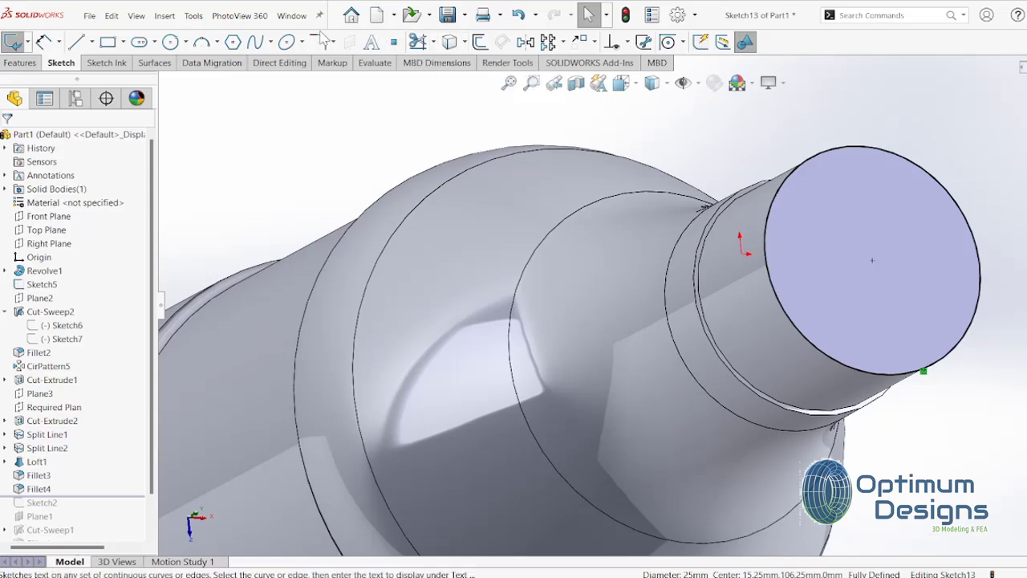
{"action": "left_click", "coordinate": [164, 15]}
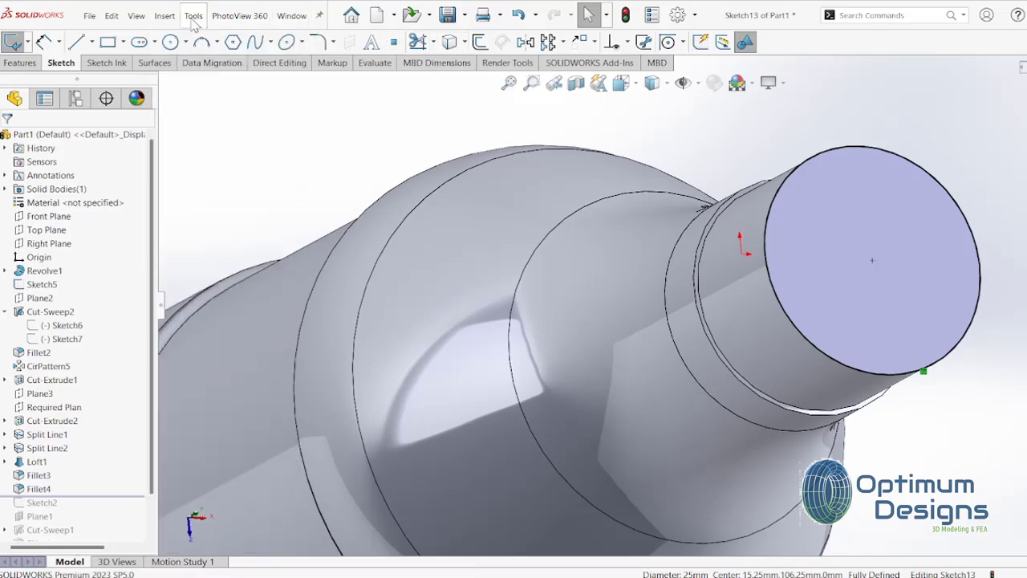
{"action": "left_click", "coordinate": [193, 15]}
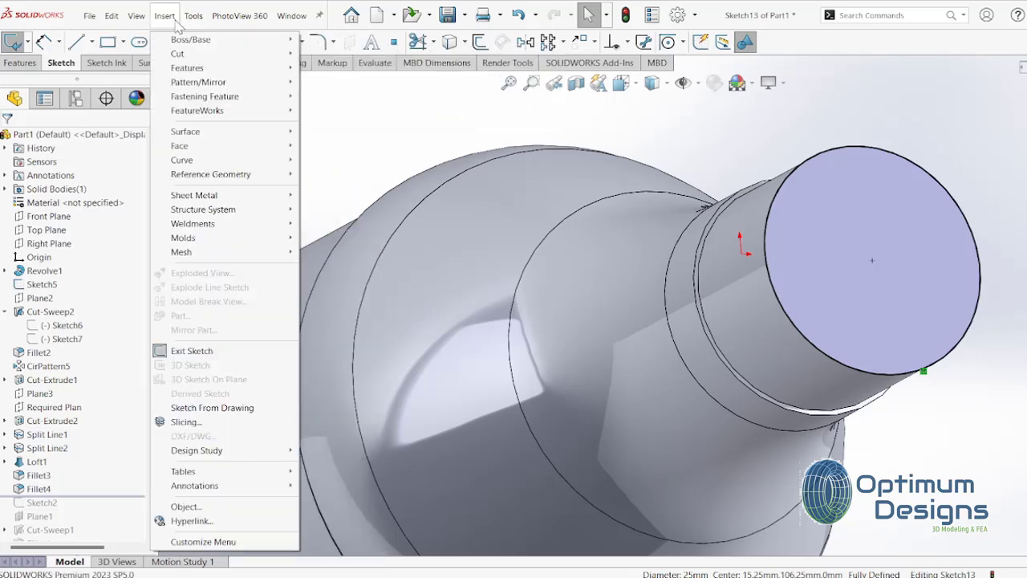
{"action": "mouse_move", "coordinate": [210, 174]}
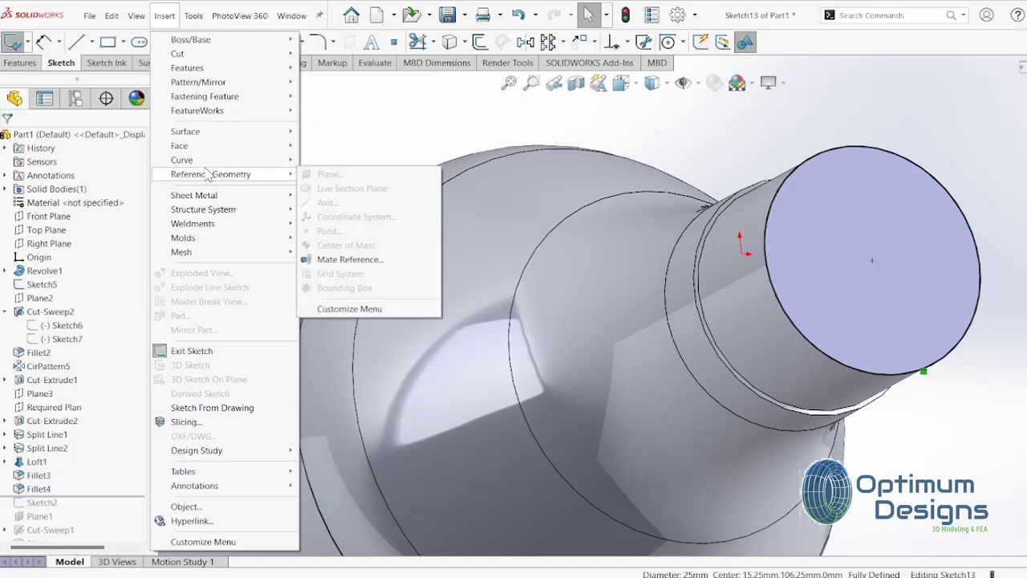
{"action": "mouse_move", "coordinate": [194, 195]}
{"action": "left_click", "coordinate": [192, 351]}
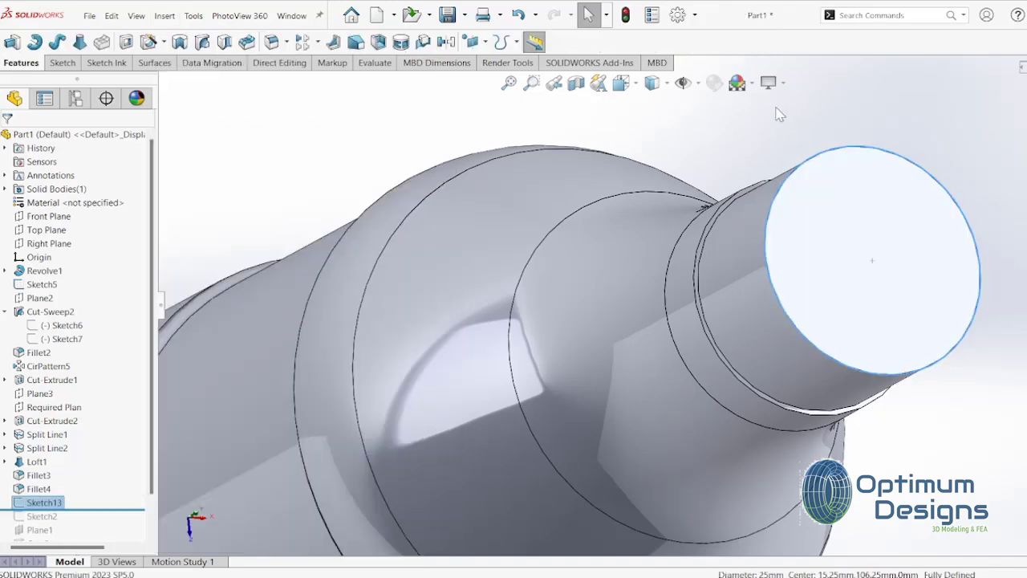
{"action": "left_click", "coordinate": [503, 43]}
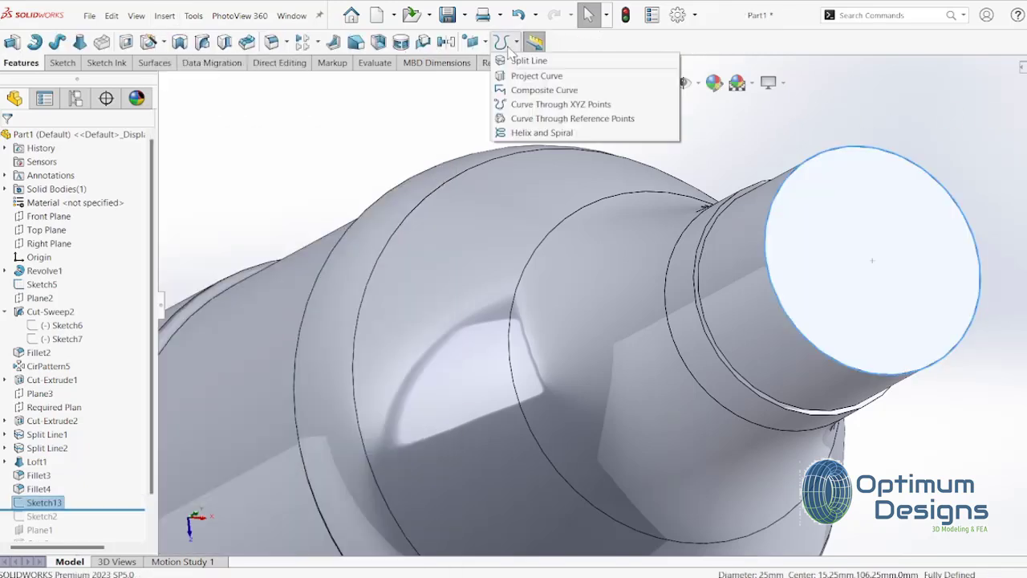
Step: Start a helix on the top circle with 2.5 revolutions
{"action": "left_click", "coordinate": [542, 133]}
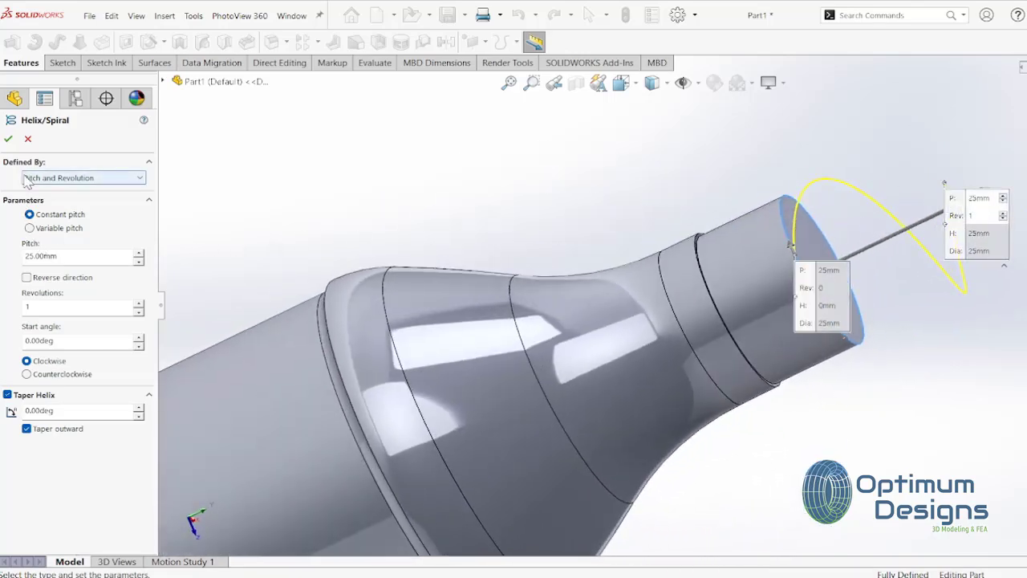
{"action": "left_click", "coordinate": [138, 303]}
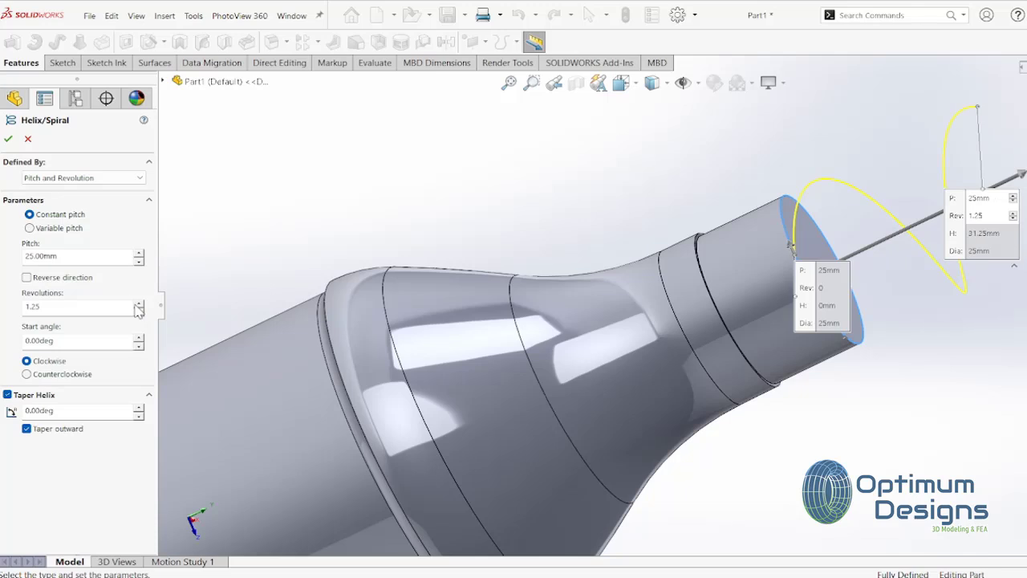
{"action": "left_click", "coordinate": [138, 303]}
{"action": "left_click", "coordinate": [138, 303]}
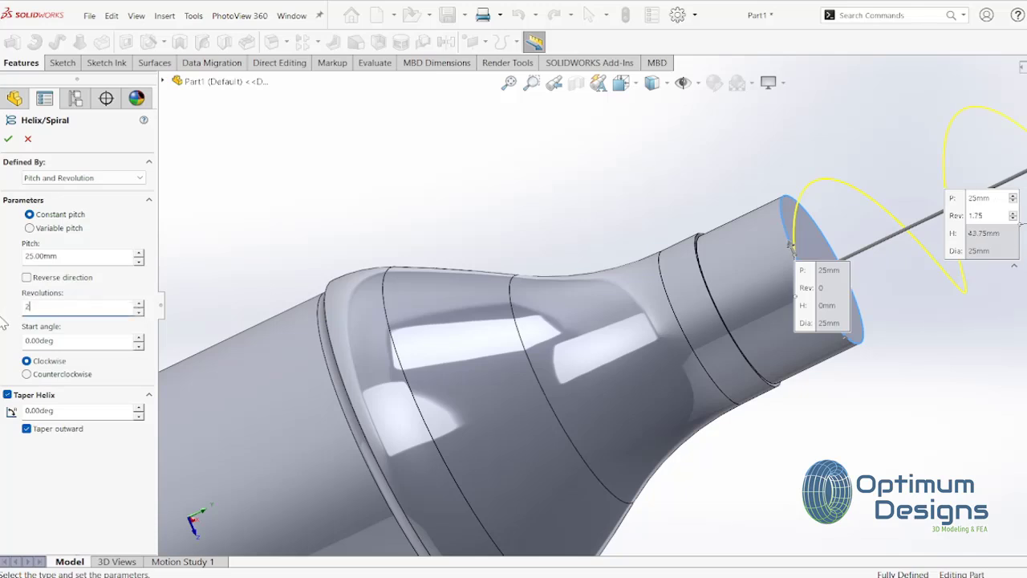
{"action": "type", "text": ".5"}
{"action": "key", "text": "Tab"}
{"action": "scroll", "coordinate": [292, 325], "scroll_direction": "up", "scroll_amount": 2}
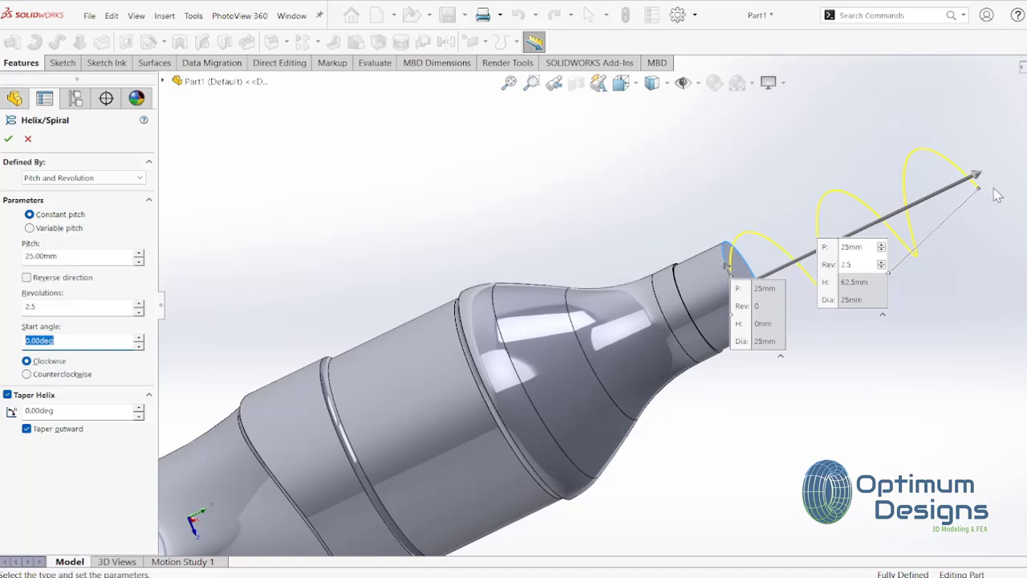
Step: Reverse the helix to run down the neck, set 3.5 mm pitch, and accept it
{"action": "mouse_move", "coordinate": [977, 183]}
{"action": "left_mouse_down"}
{"action": "mouse_move", "coordinate": [915, 217]}
{"action": "mouse_move", "coordinate": [710, 275]}
{"action": "mouse_move", "coordinate": [714, 296]}
{"action": "left_mouse_up"}
{"action": "mouse_move", "coordinate": [714, 296]}
{"action": "middle_mouse_down"}
{"action": "mouse_move", "coordinate": [745, 287]}
{"action": "mouse_move", "coordinate": [754, 362]}
{"action": "middle_mouse_up"}
{"action": "mouse_move", "coordinate": [693, 318]}
{"action": "left_mouse_down"}
{"action": "mouse_move", "coordinate": [681, 311]}
{"action": "mouse_move", "coordinate": [706, 311]}
{"action": "left_mouse_up"}
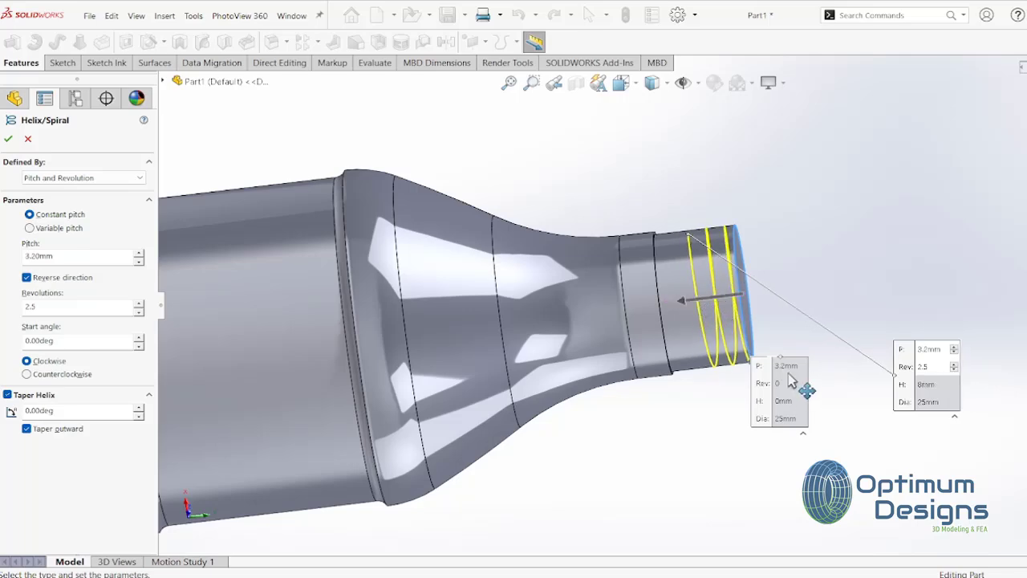
{"action": "key", "text": "space"}
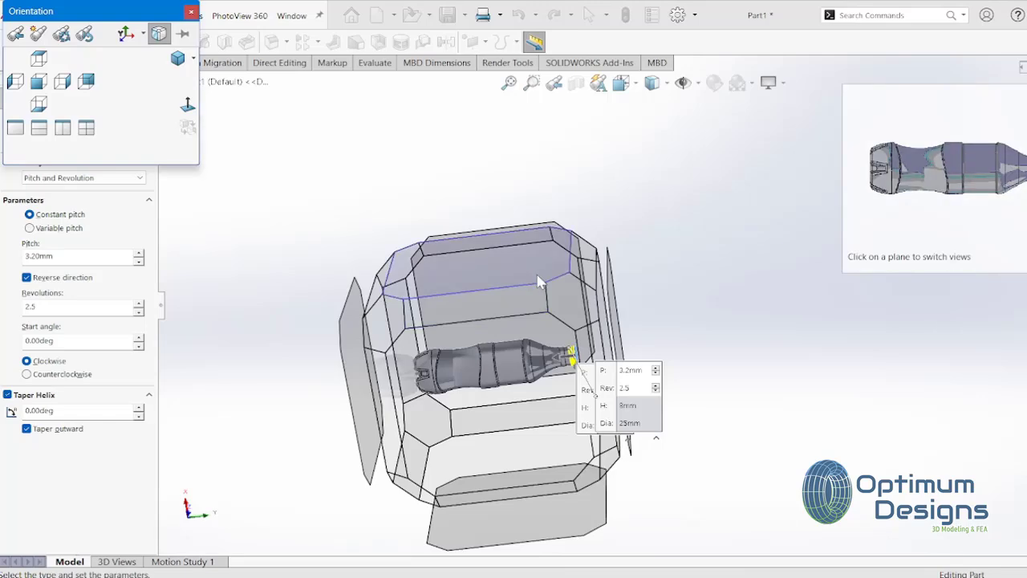
{"action": "left_click", "coordinate": [538, 281]}
{"action": "scroll", "coordinate": [882, 293], "scroll_direction": "down", "scroll_amount": 5}
{"action": "scroll", "coordinate": [839, 292], "scroll_direction": "down", "scroll_amount": 2}
{"action": "type", "text": "3.5"}
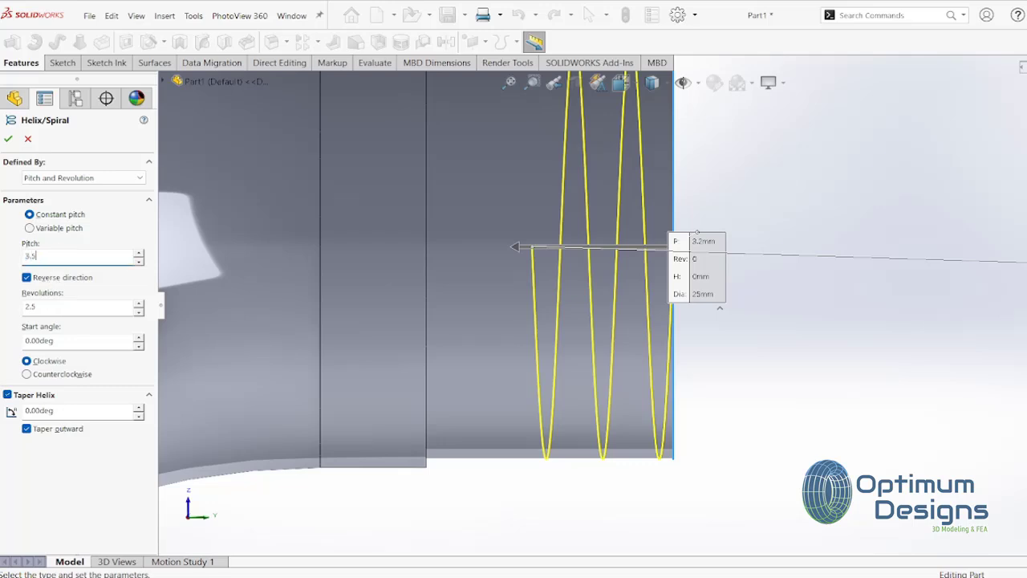
{"action": "key", "text": "Return"}
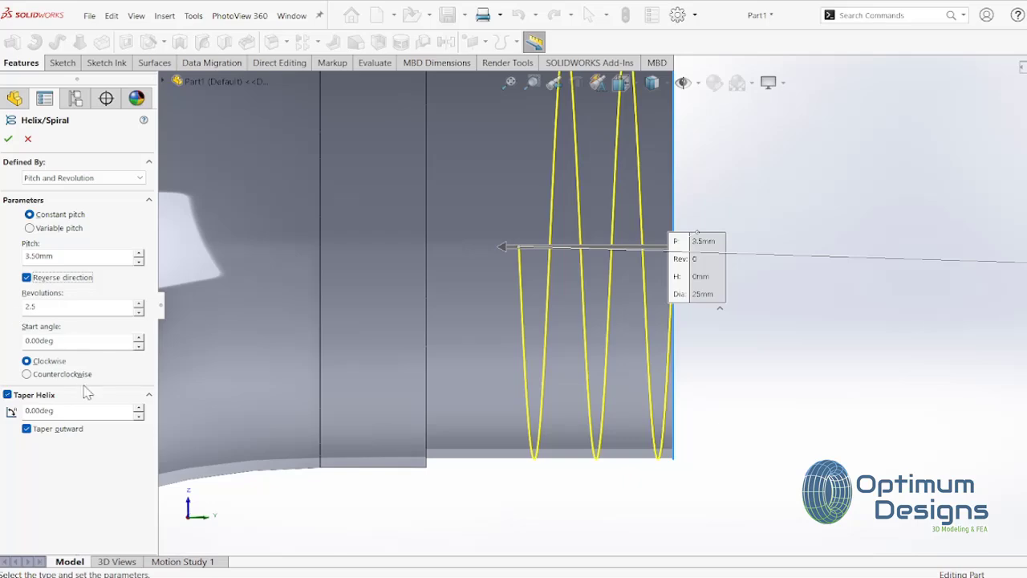
{"action": "left_click", "coordinate": [8, 140]}
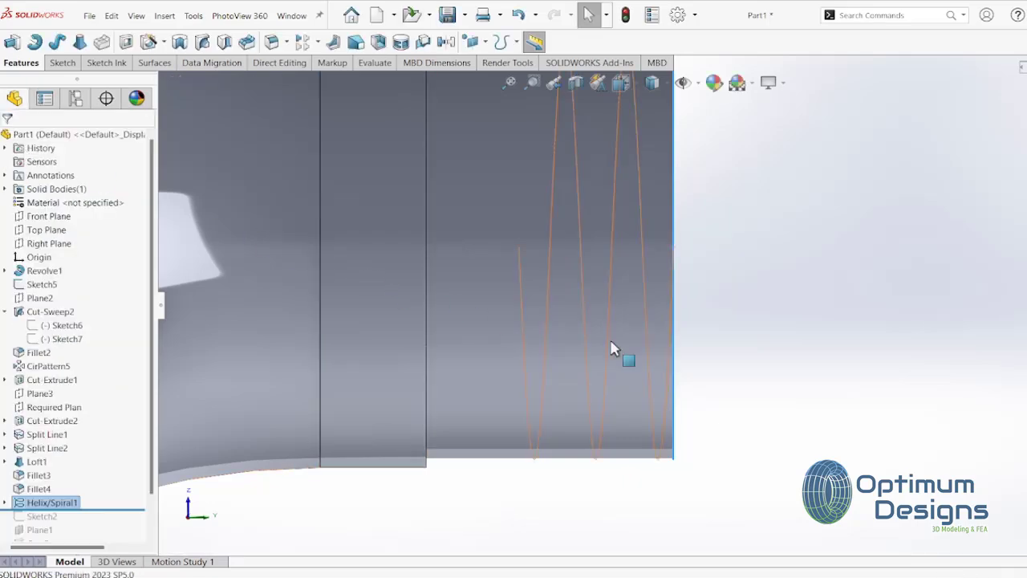
Step: Start a new reference plane, picking a neck edge and point as references
{"action": "mouse_move", "coordinate": [618, 355]}
{"action": "middle_mouse_down"}
{"action": "mouse_move", "coordinate": [523, 246]}
{"action": "mouse_move", "coordinate": [527, 234]}
{"action": "mouse_move", "coordinate": [543, 241]}
{"action": "middle_mouse_up"}
{"action": "left_click", "coordinate": [170, 20]}
{"action": "mouse_move", "coordinate": [210, 174]}
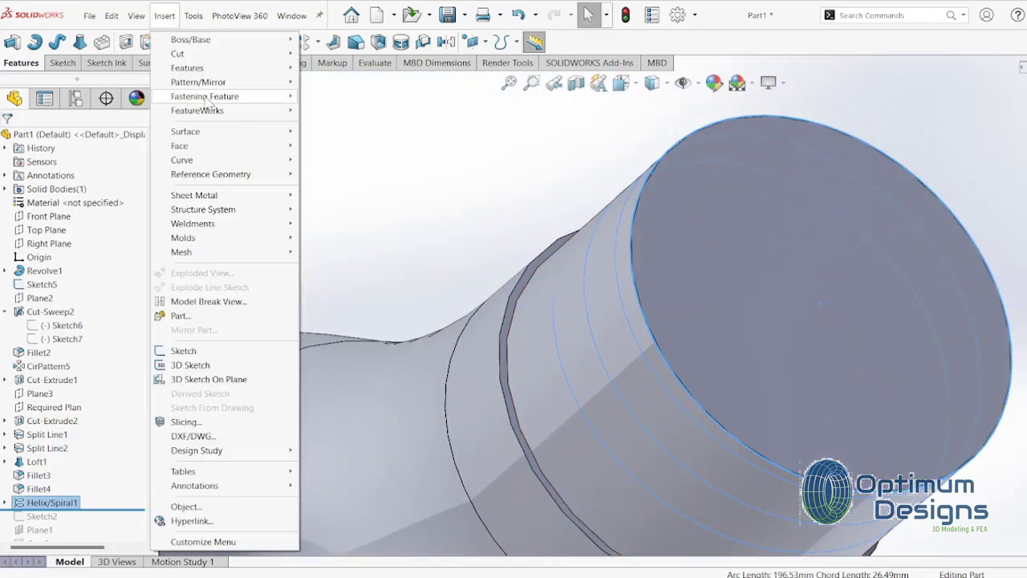
{"action": "left_click", "coordinate": [320, 173]}
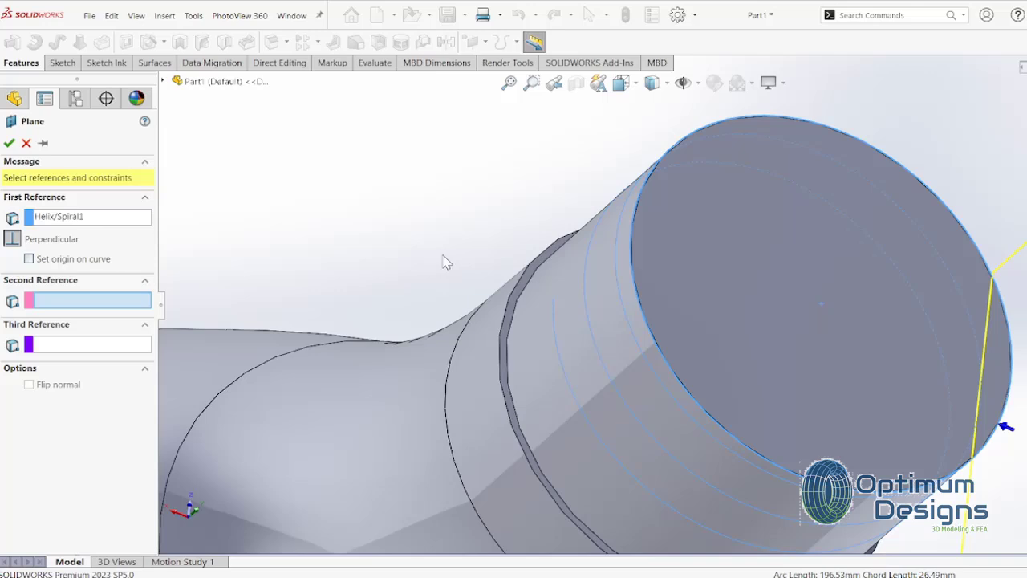
{"action": "left_click", "coordinate": [555, 322]}
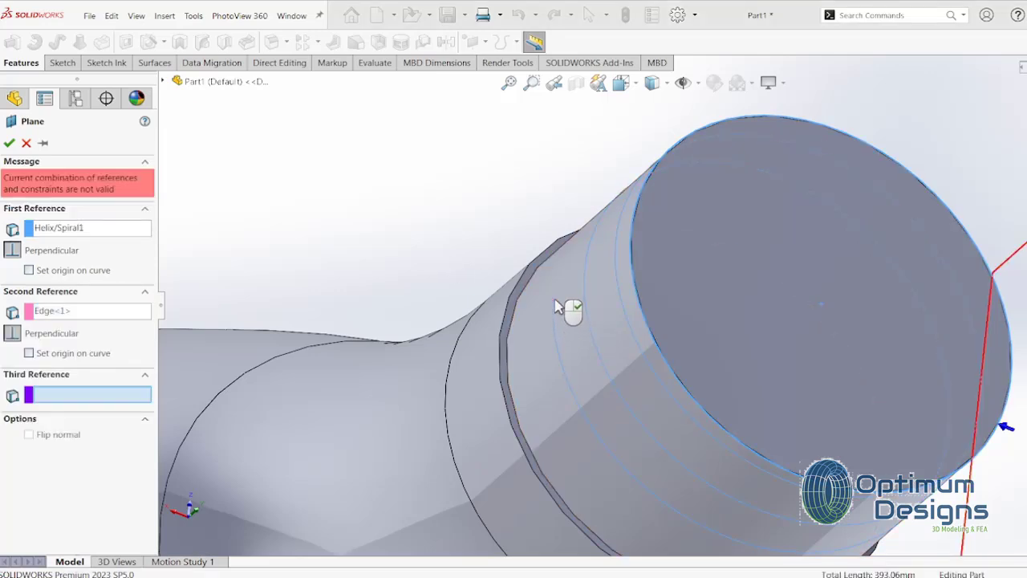
{"action": "left_click", "coordinate": [554, 300]}
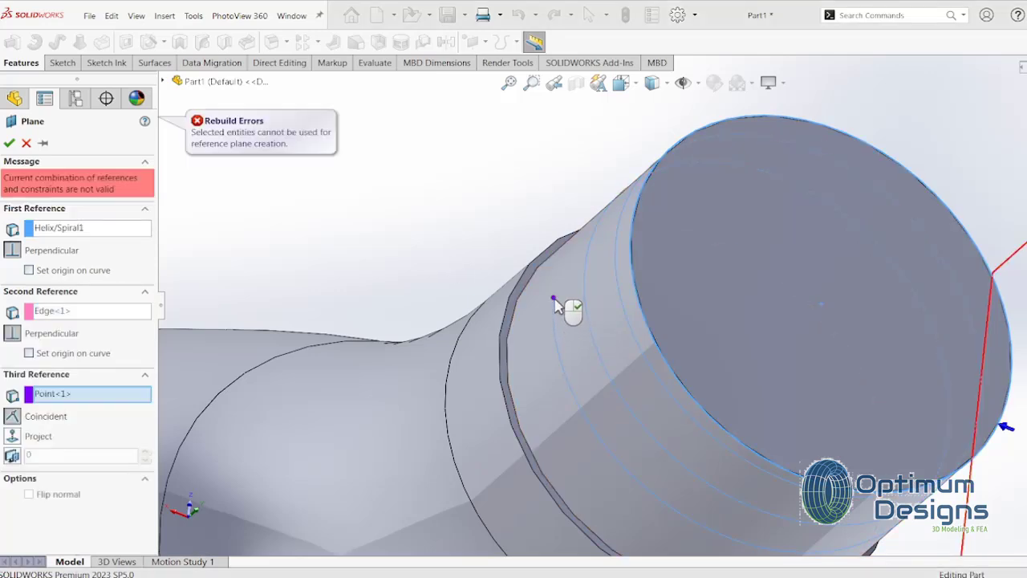
Step: Replace the references with the helix curve and its end point, creating Plane5
{"action": "left_click", "coordinate": [67, 228]}
{"action": "key", "text": "Delete"}
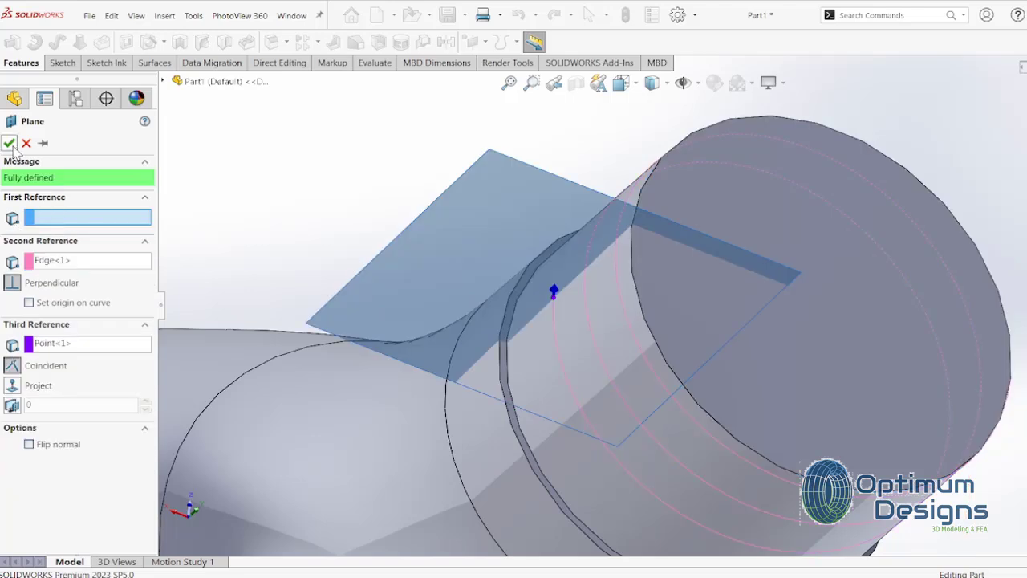
{"action": "left_click", "coordinate": [50, 262]}
{"action": "key", "text": "Delete"}
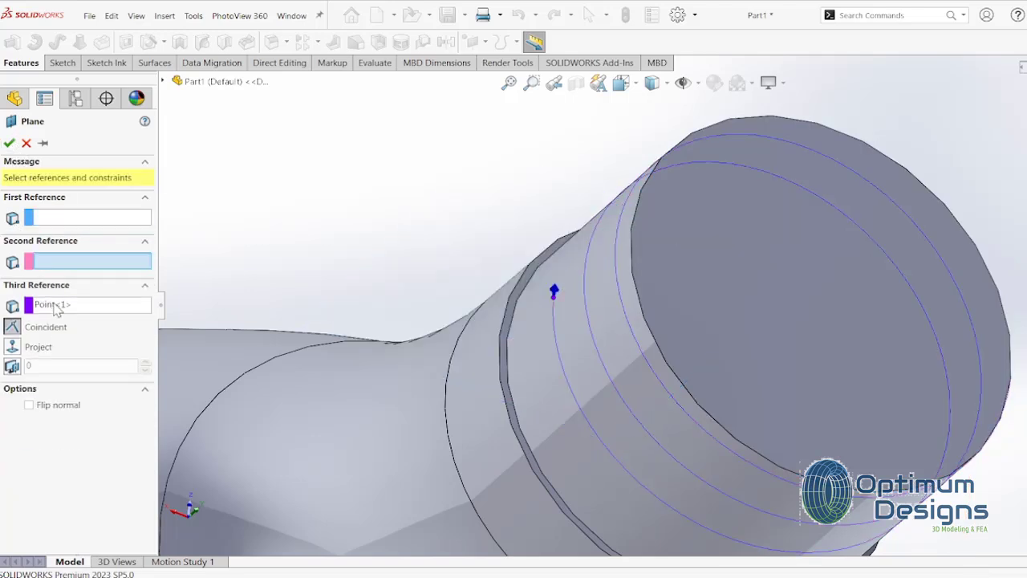
{"action": "left_click", "coordinate": [52, 304]}
{"action": "key", "text": "Delete"}
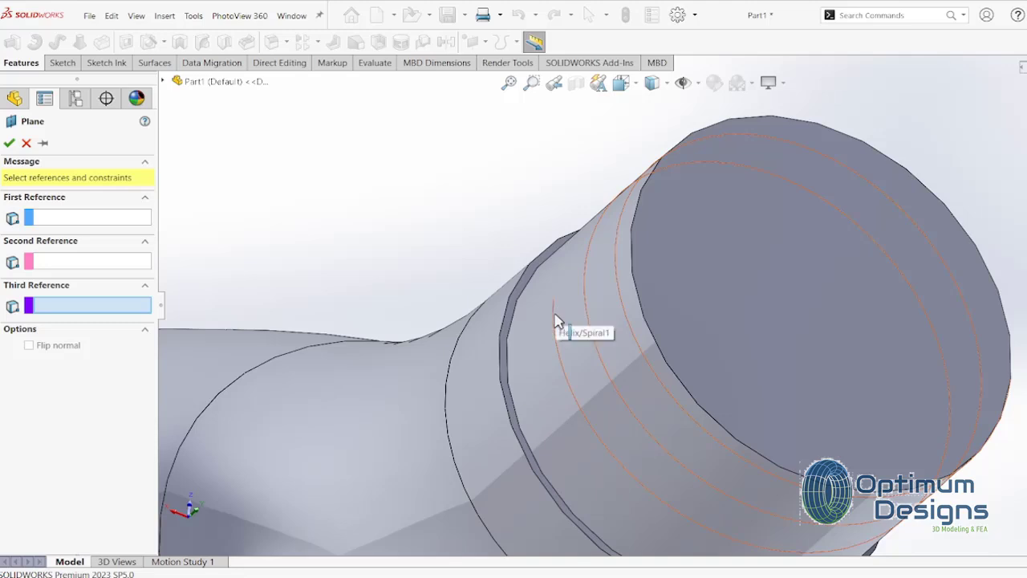
{"action": "left_click", "coordinate": [555, 324]}
{"action": "left_click", "coordinate": [553, 303]}
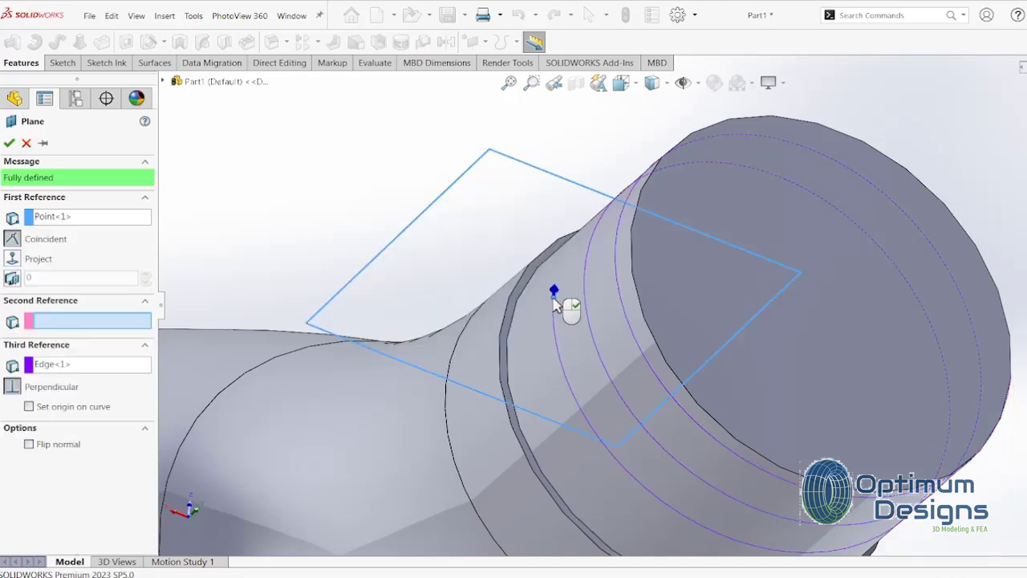
{"action": "right_click", "coordinate": [554, 304]}
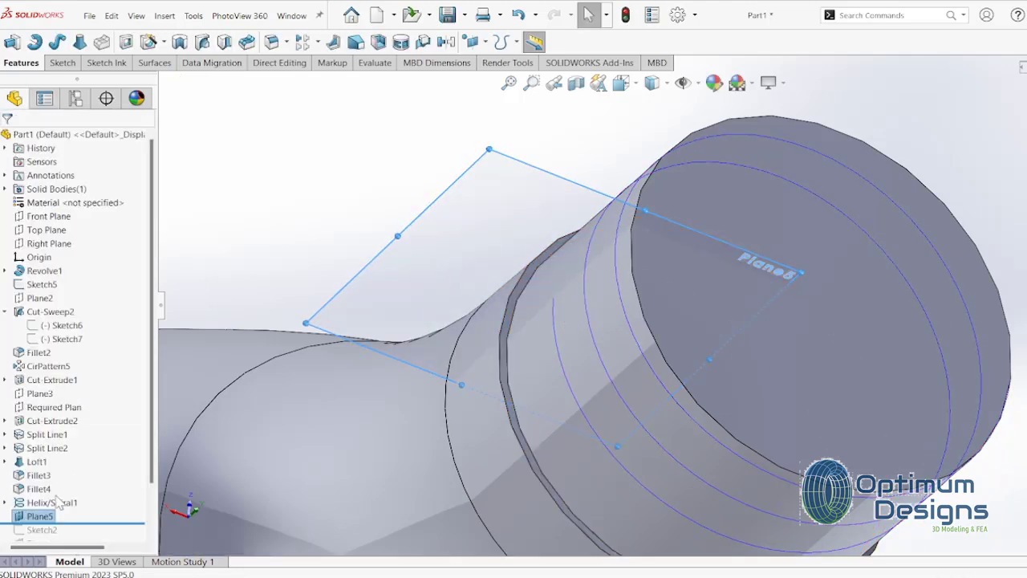
Step: View Plane5 normal to the screen and open Sketch14 on it
{"action": "right_click", "coordinate": [40, 515]}
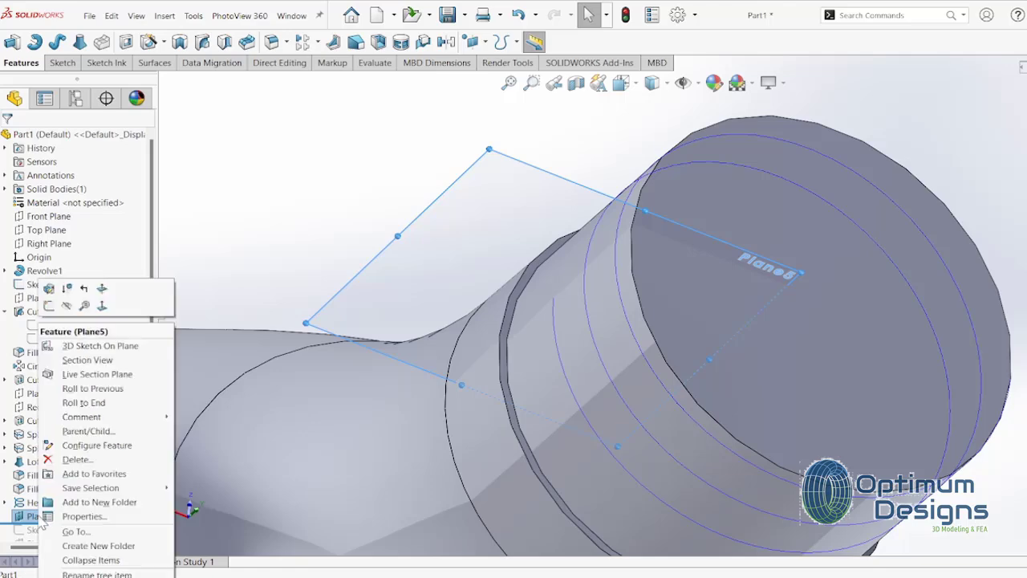
{"action": "left_click", "coordinate": [102, 305]}
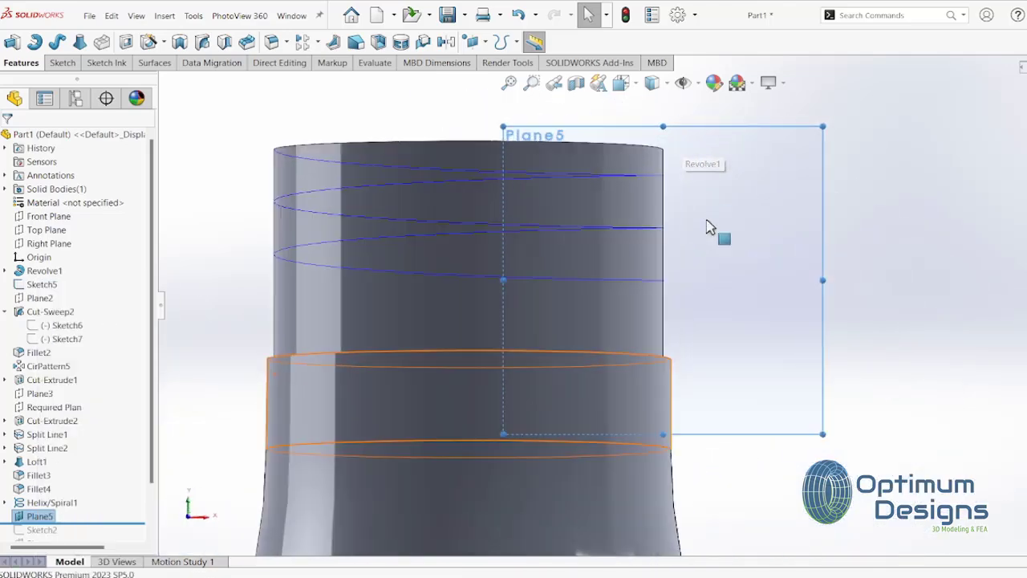
{"action": "scroll", "coordinate": [688, 280], "scroll_direction": "down", "scroll_amount": 2}
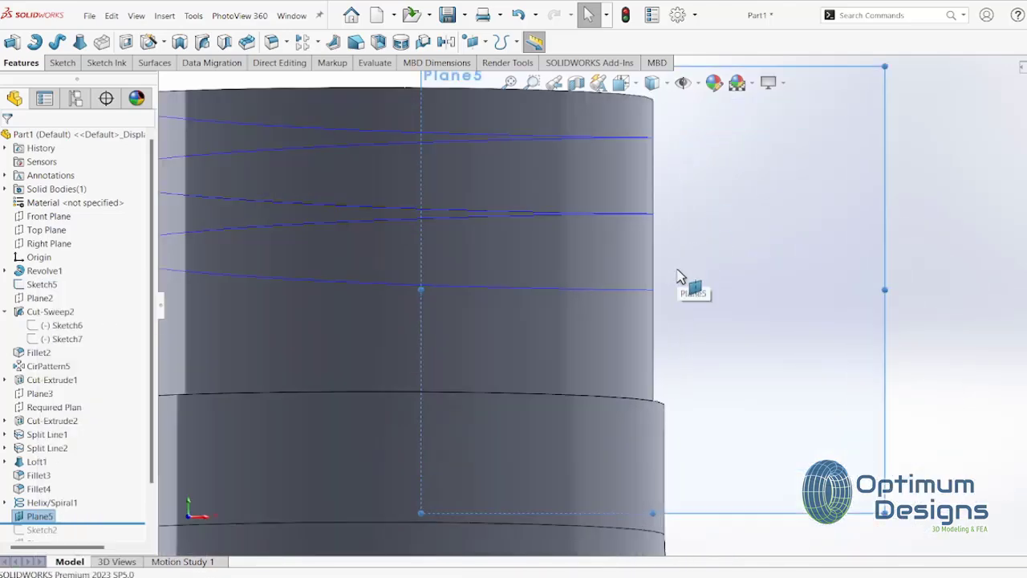
{"action": "right_click", "coordinate": [32, 517]}
{"action": "left_click", "coordinate": [53, 309]}
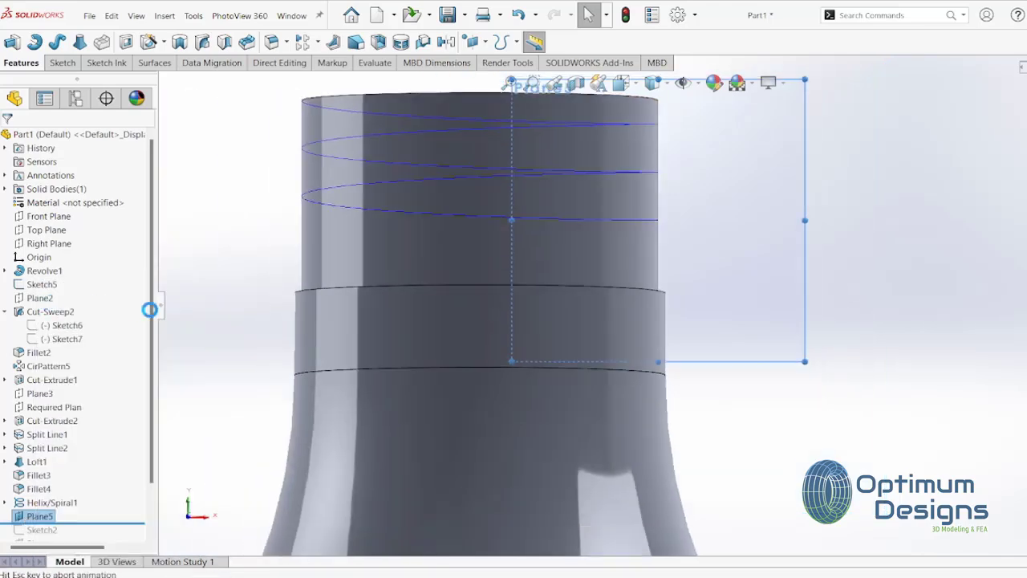
{"action": "scroll", "coordinate": [728, 126], "scroll_direction": "down", "scroll_amount": 3}
{"action": "scroll", "coordinate": [610, 155], "scroll_direction": "down", "scroll_amount": 3}
{"action": "scroll", "coordinate": [647, 237], "scroll_direction": "down", "scroll_amount": 2}
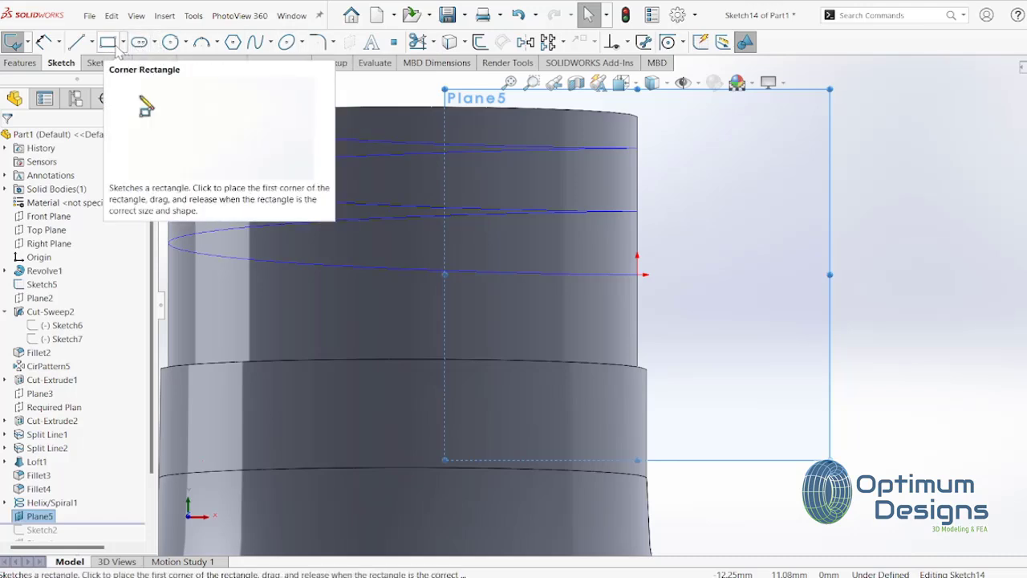
Step: Draw a horizontal construction centerline starting at the sketch origin
{"action": "left_click", "coordinate": [202, 42]}
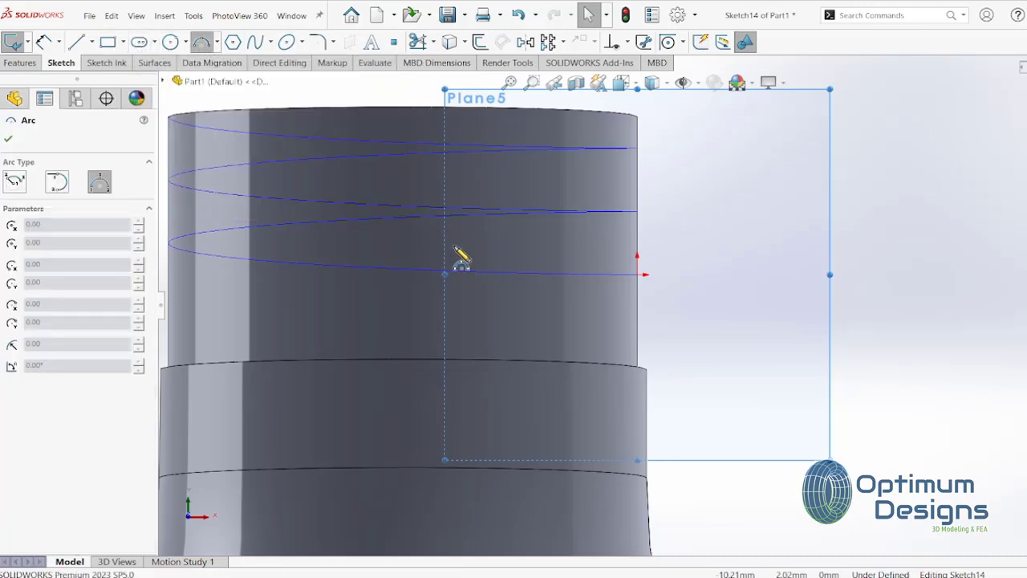
{"action": "scroll", "coordinate": [665, 294], "scroll_direction": "down", "scroll_amount": 3}
{"action": "scroll", "coordinate": [630, 273], "scroll_direction": "down", "scroll_amount": 3}
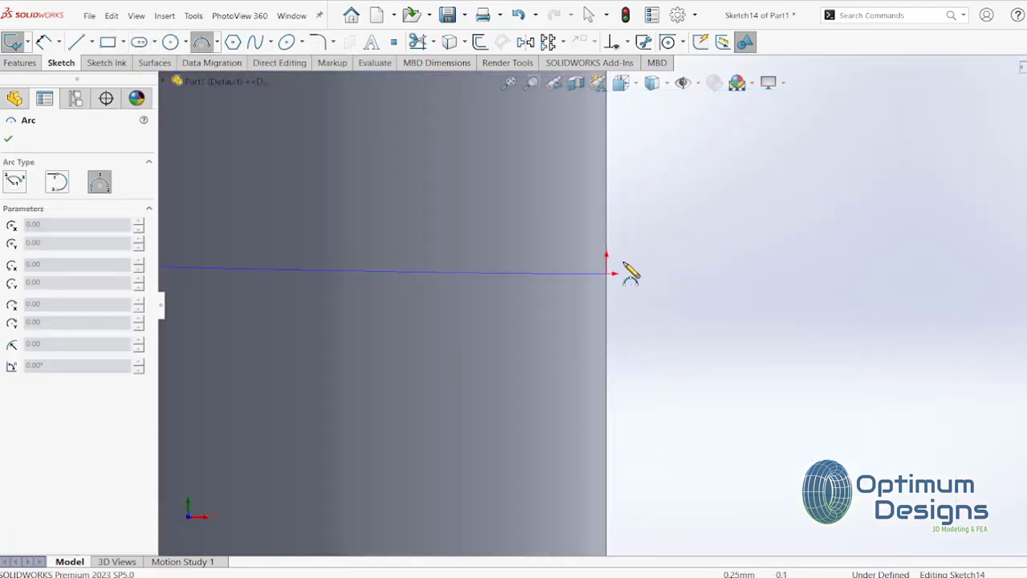
{"action": "left_click", "coordinate": [92, 42]}
{"action": "left_click", "coordinate": [100, 71]}
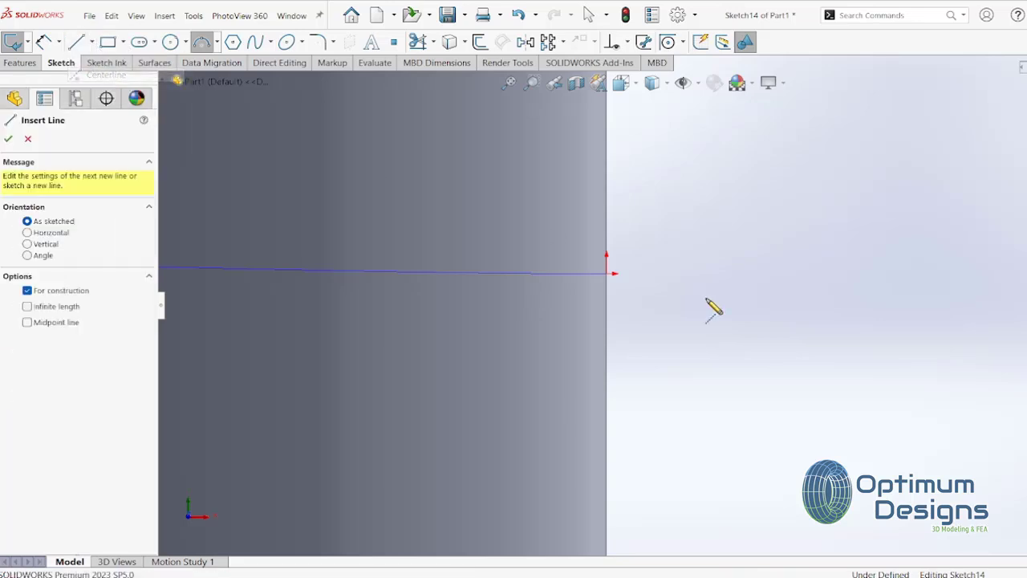
{"action": "left_click", "coordinate": [608, 274]}
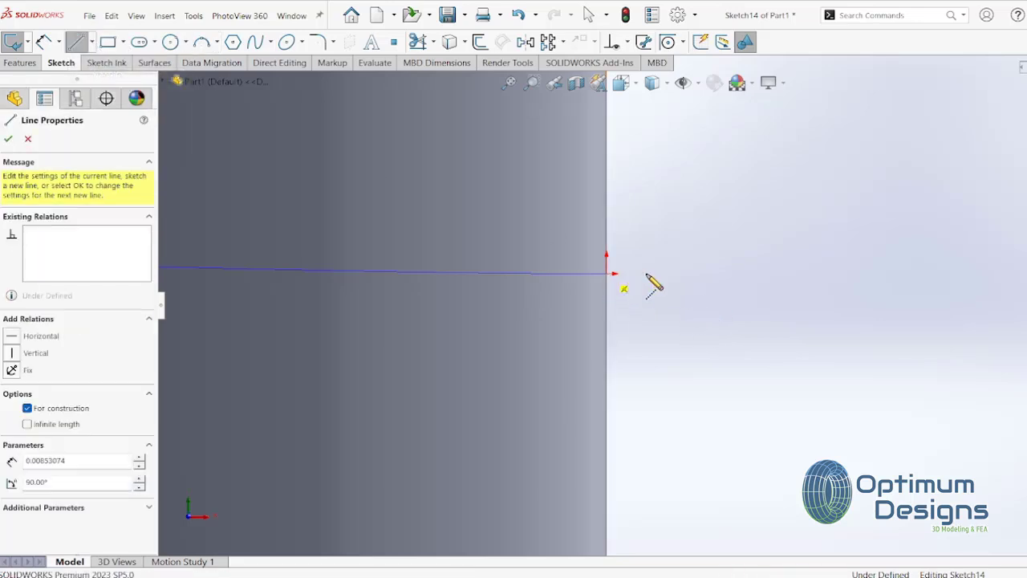
{"action": "double_click", "coordinate": [746, 274]}
{"action": "key", "text": "Escape"}
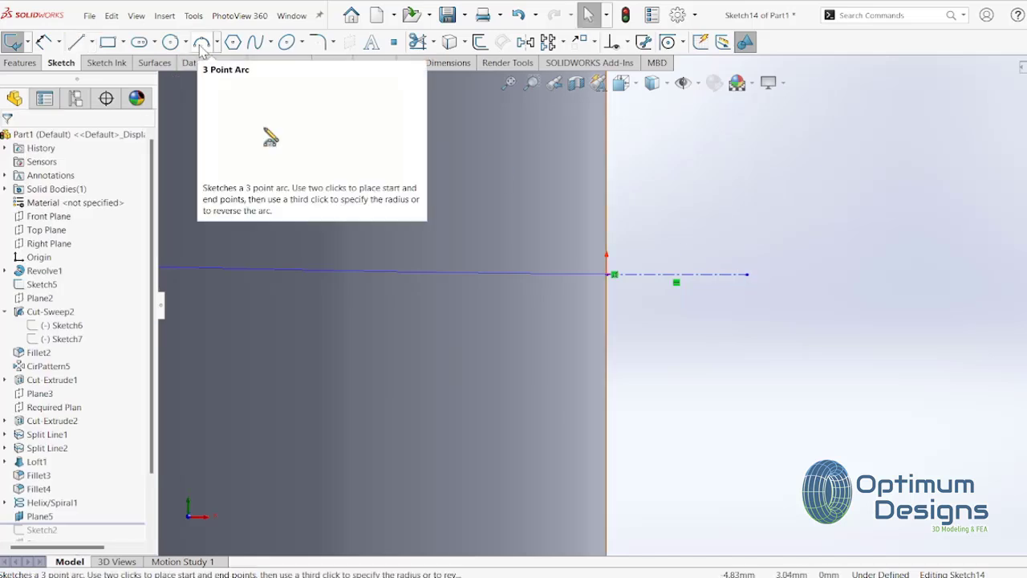
Step: Draw the lower flank line, a tangent arc for the rounded tip, and the upper flank line
{"action": "left_click", "coordinate": [78, 41]}
{"action": "scroll", "coordinate": [590, 298], "scroll_direction": "down", "scroll_amount": 3}
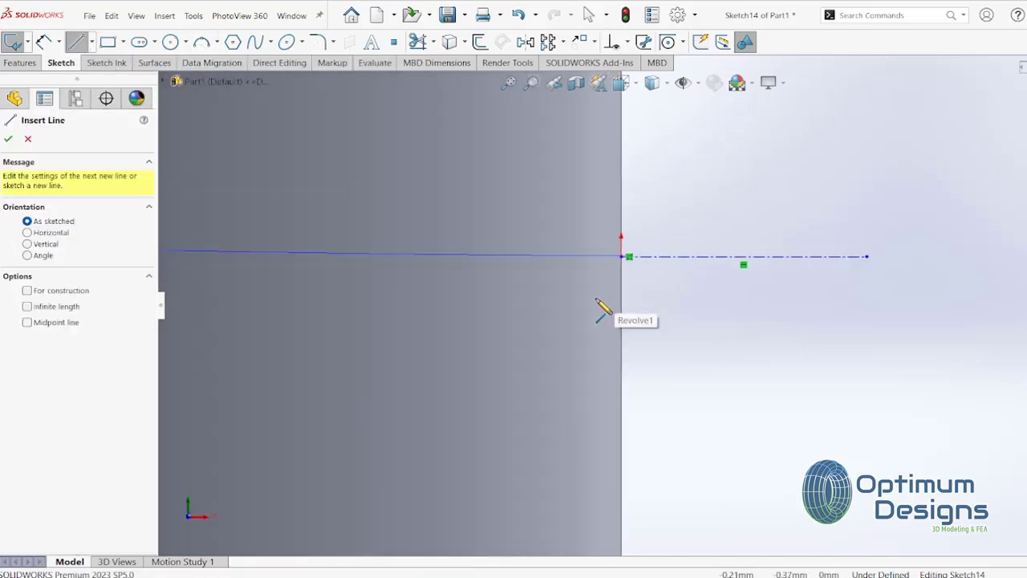
{"action": "left_click", "coordinate": [596, 298]}
{"action": "scroll", "coordinate": [641, 274], "scroll_direction": "down", "scroll_amount": 3}
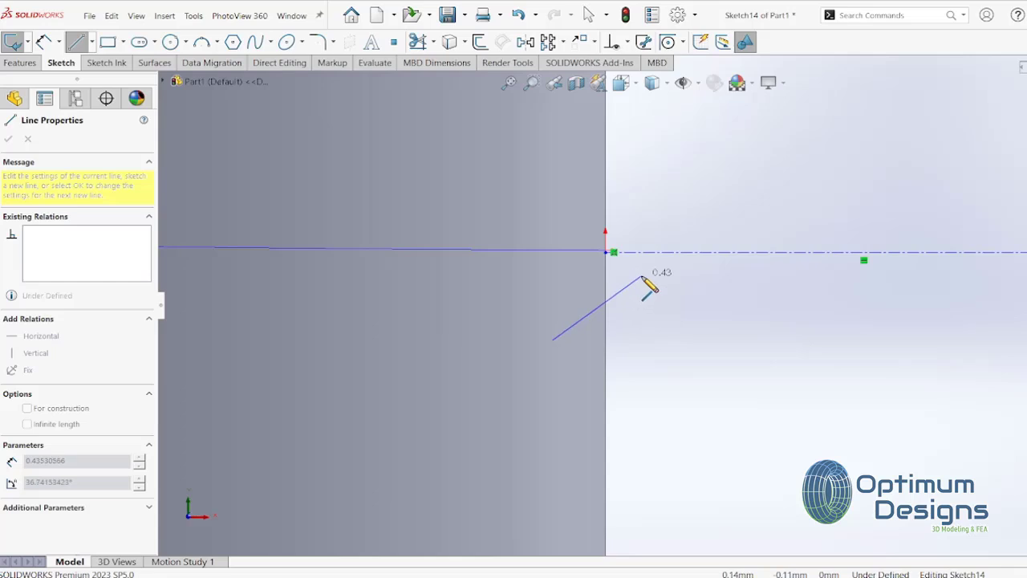
{"action": "left_click", "coordinate": [642, 277]}
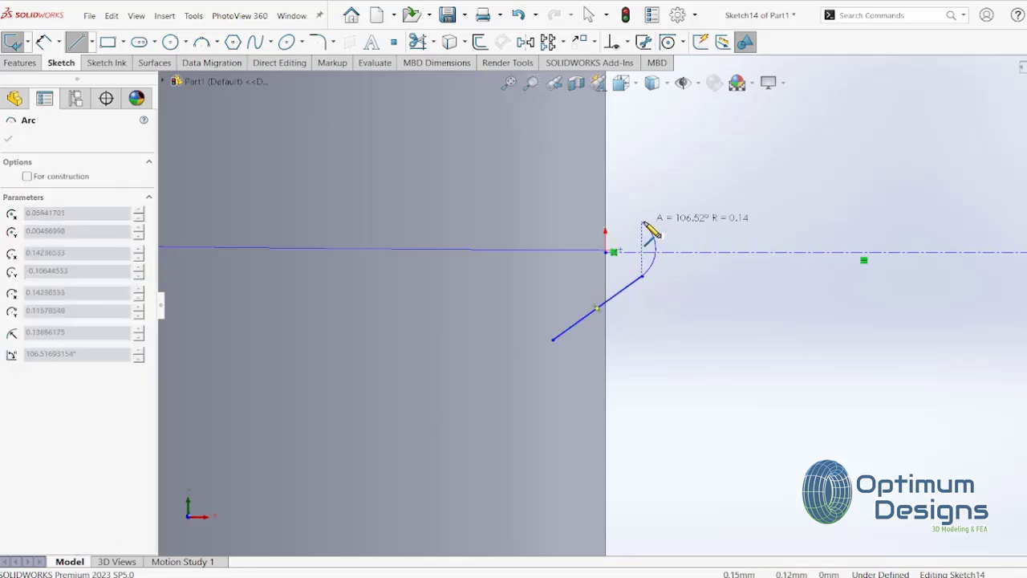
{"action": "left_click", "coordinate": [642, 220]}
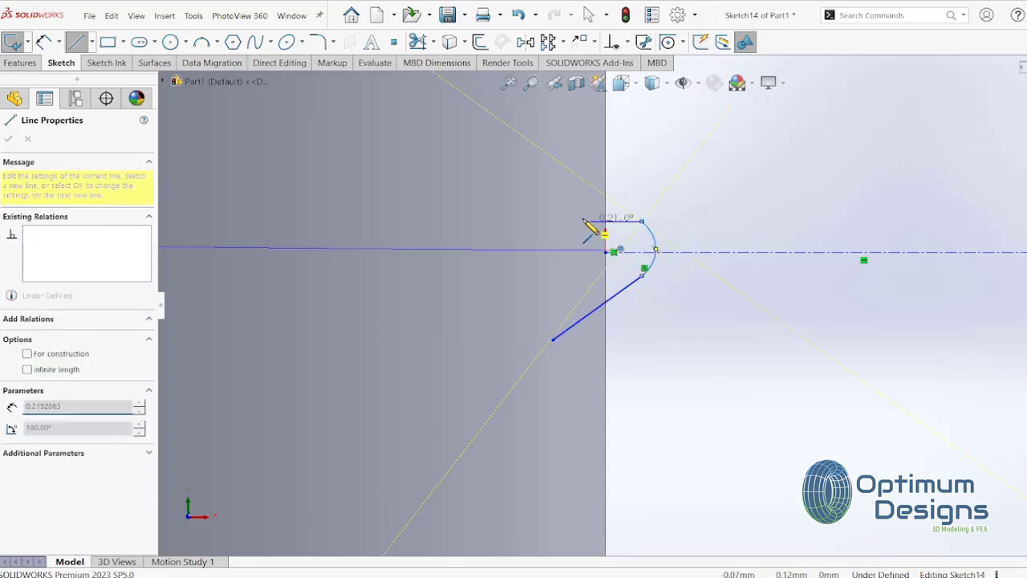
{"action": "double_click", "coordinate": [534, 201]}
{"action": "key", "text": "Escape"}
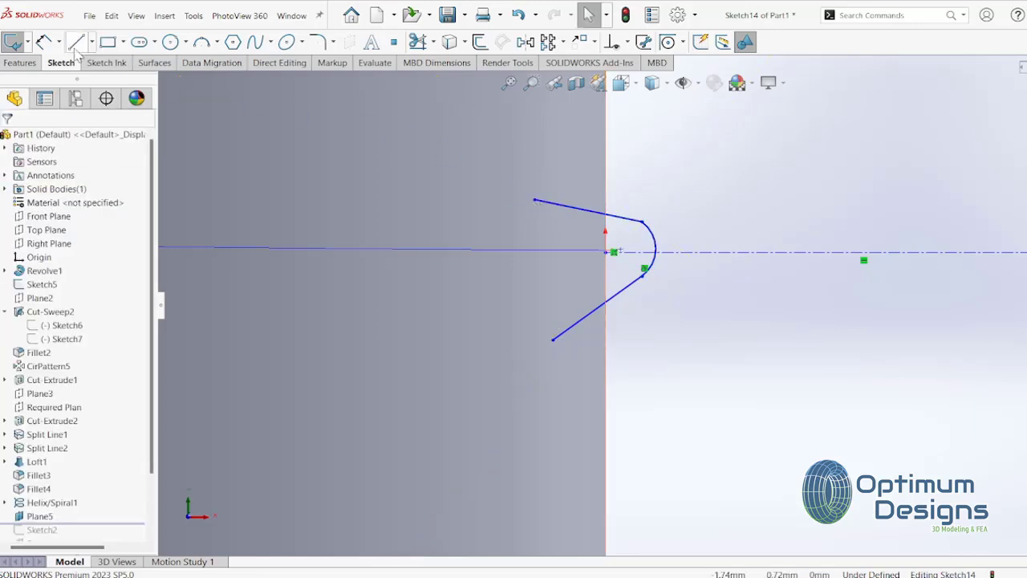
Step: Dimension both flanks at 15° to the centerline
{"action": "left_click", "coordinate": [557, 212]}
{"action": "left_click", "coordinate": [562, 249]}
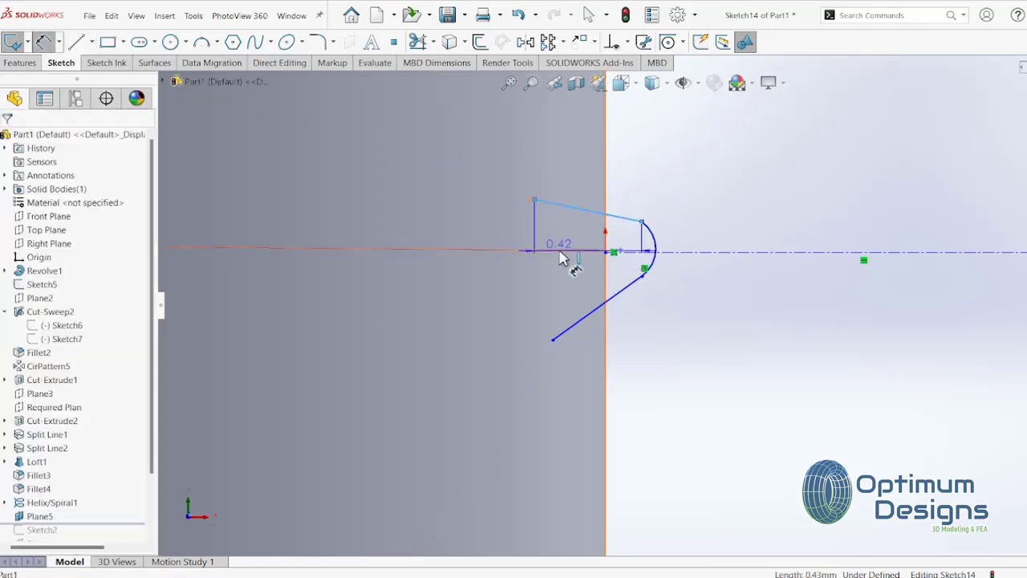
{"action": "left_click", "coordinate": [631, 253]}
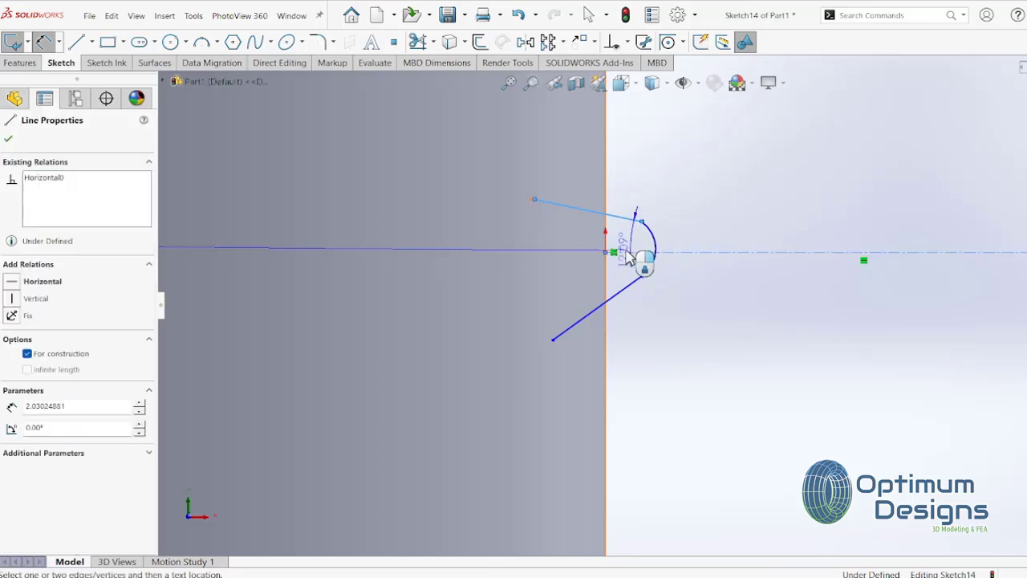
{"action": "left_click", "coordinate": [506, 232]}
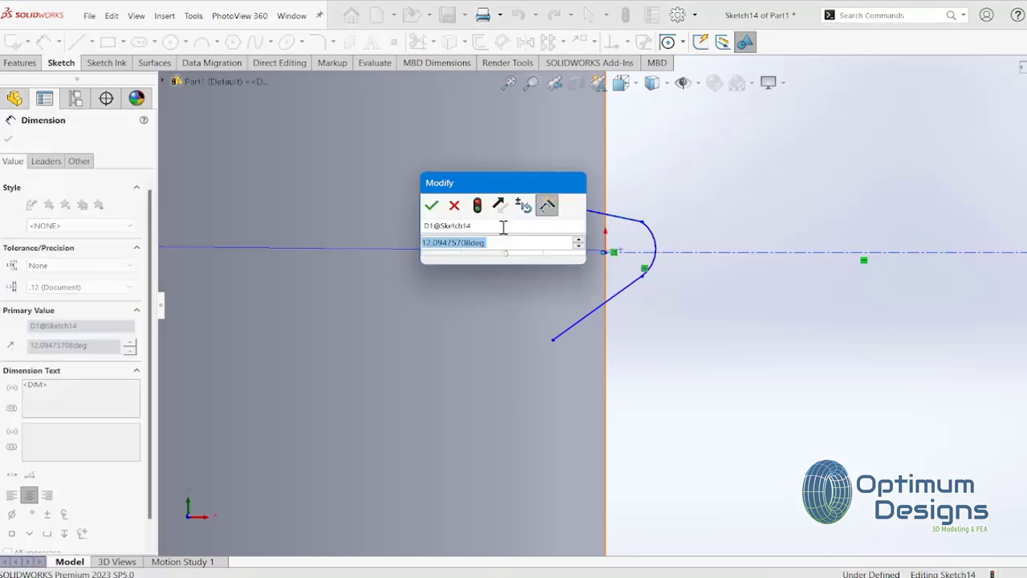
{"action": "type", "text": "15"}
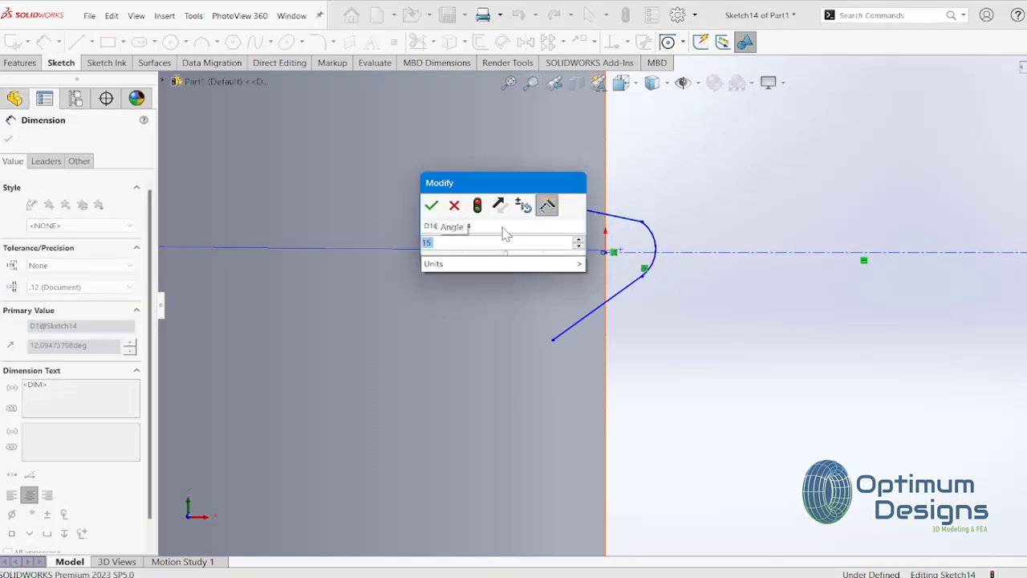
{"action": "left_click", "coordinate": [431, 204]}
{"action": "left_click", "coordinate": [634, 282]}
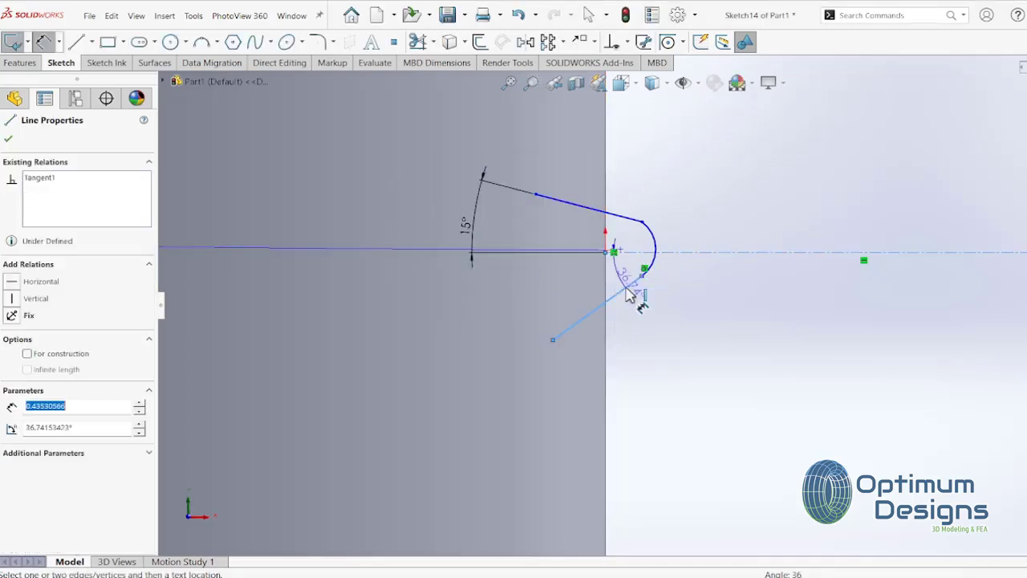
{"action": "left_click", "coordinate": [529, 321]}
{"action": "type", "text": "1"}
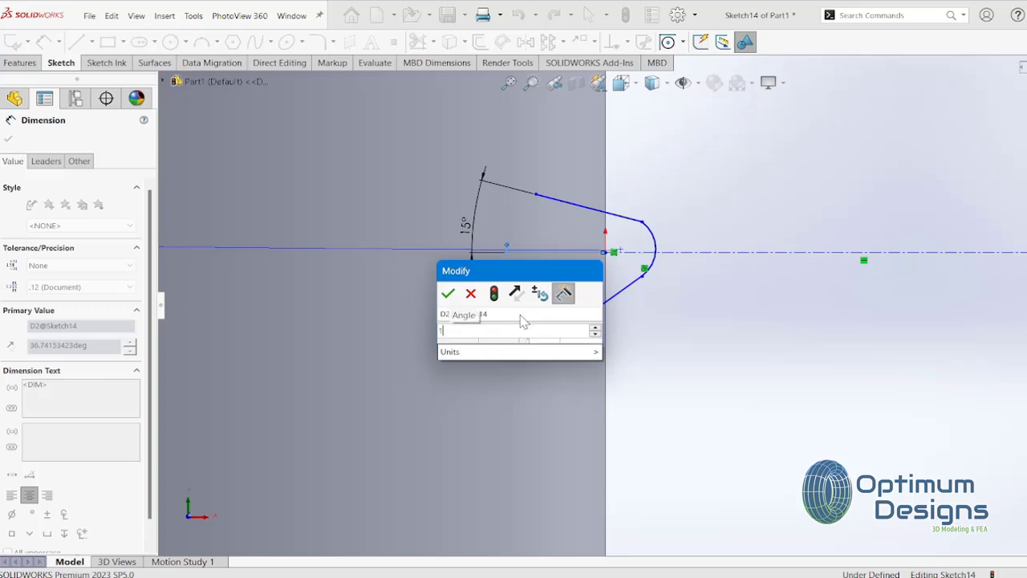
{"action": "type", "text": "5"}
{"action": "key", "text": "Return"}
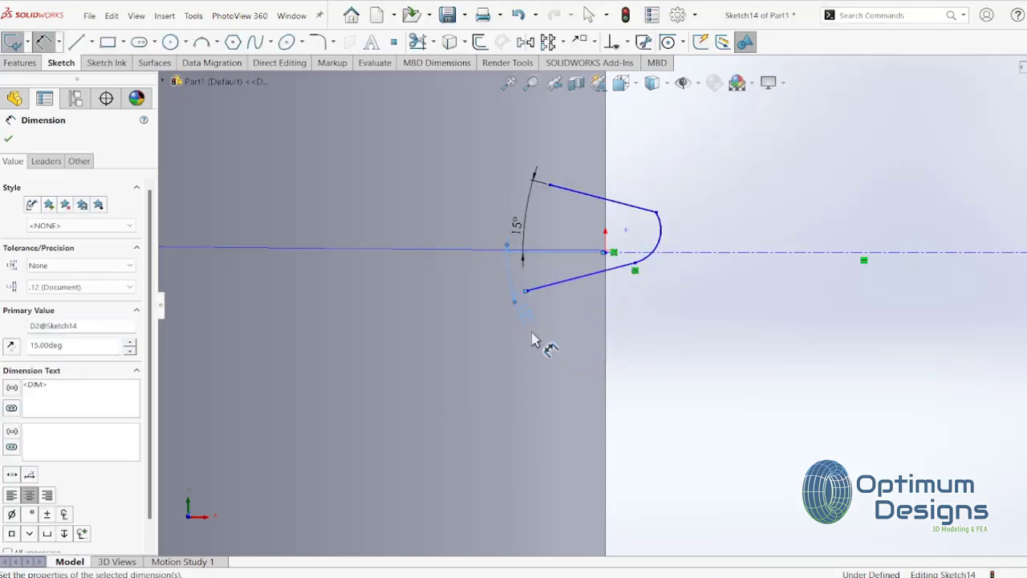
{"action": "left_click", "coordinate": [8, 138]}
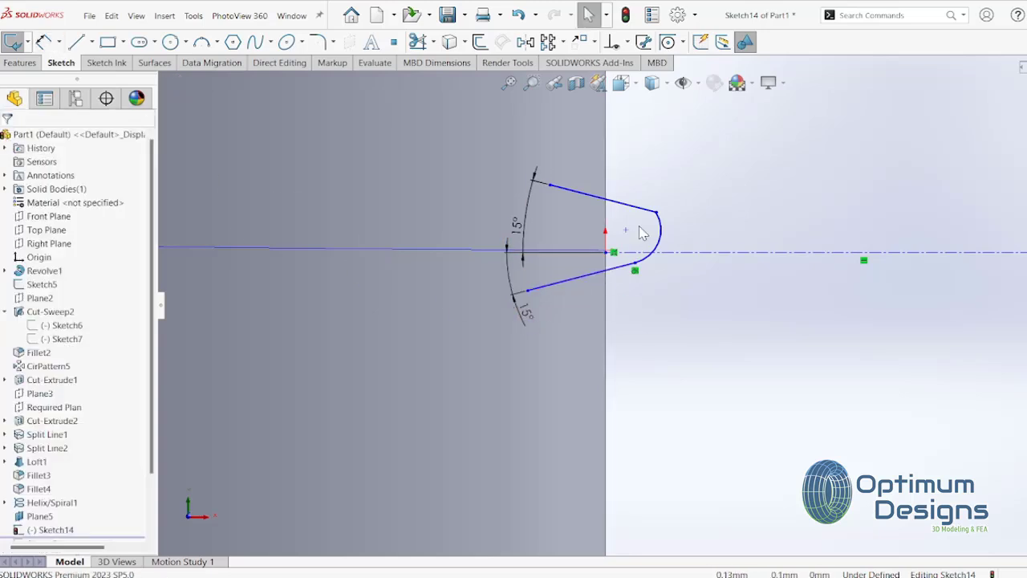
Step: Make the arc centre coincident with the centerline and align the arc ends vertically
{"action": "left_click", "coordinate": [625, 230]}
{"action": "left_click", "coordinate": [639, 253], "text": "ctrl"}
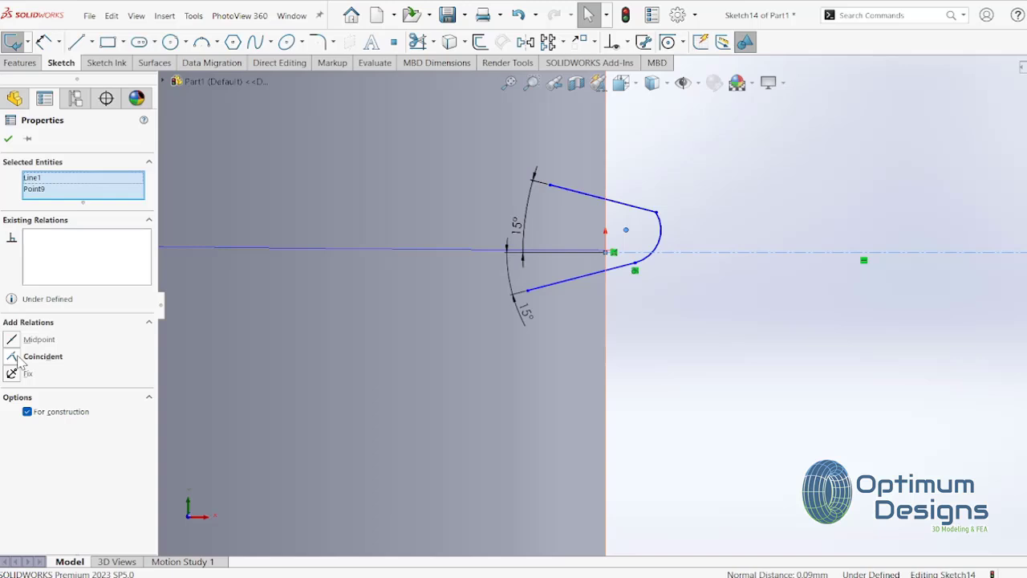
{"action": "left_click", "coordinate": [20, 360]}
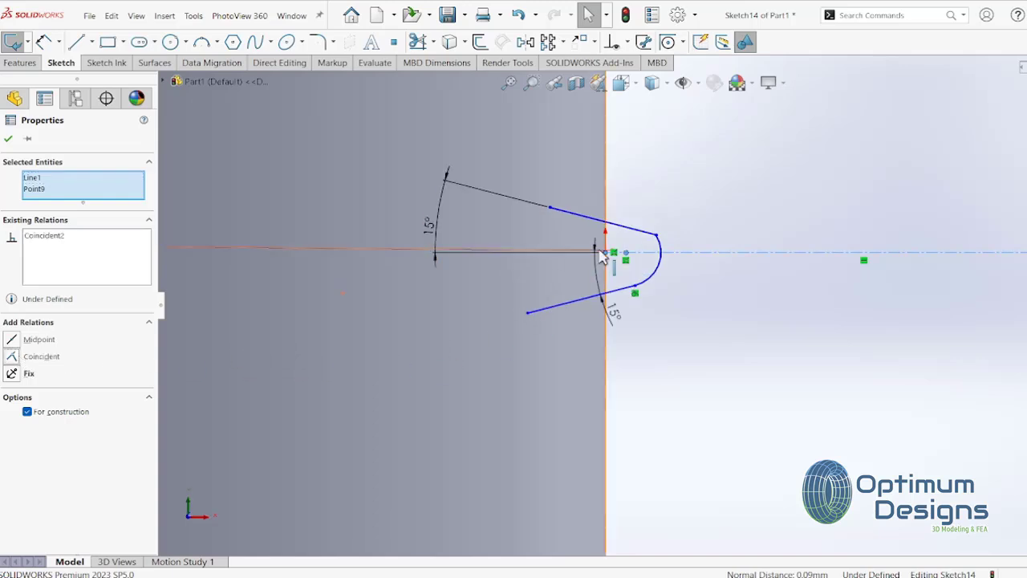
{"action": "scroll", "coordinate": [601, 254], "scroll_direction": "down", "scroll_amount": 3}
{"action": "left_click", "coordinate": [720, 231]}
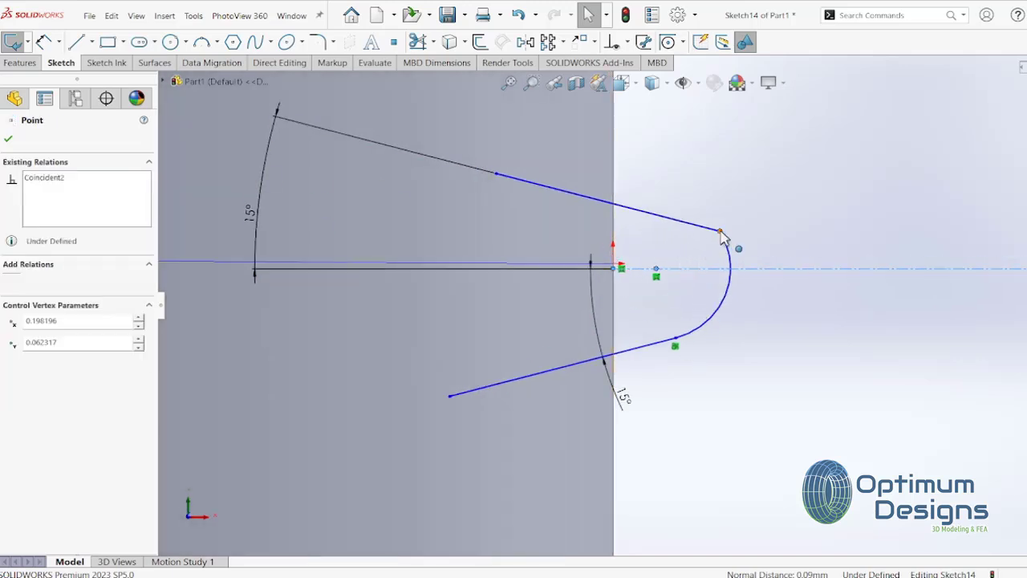
{"action": "left_click", "coordinate": [676, 341], "text": "ctrl"}
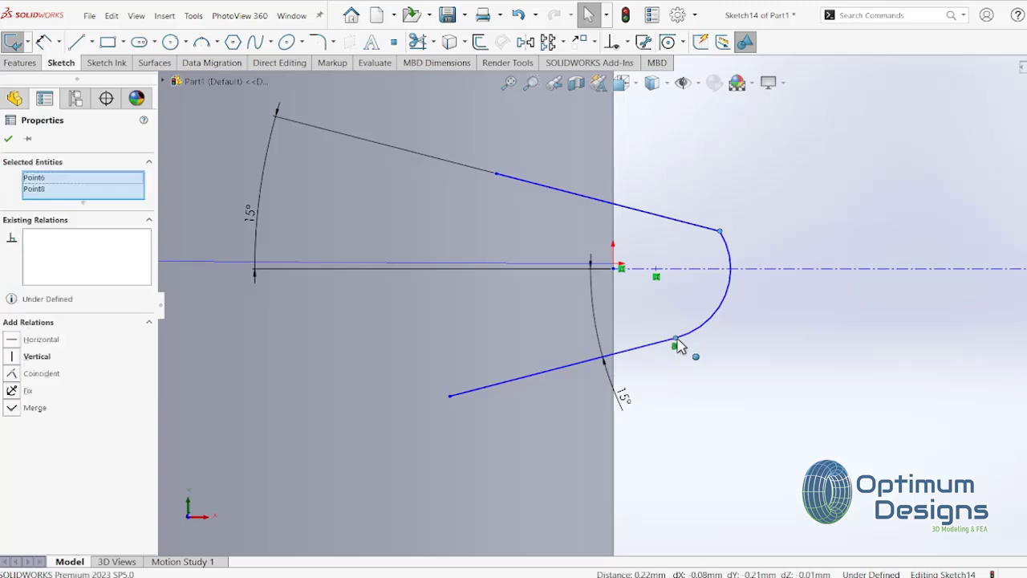
{"action": "left_click", "coordinate": [12, 358]}
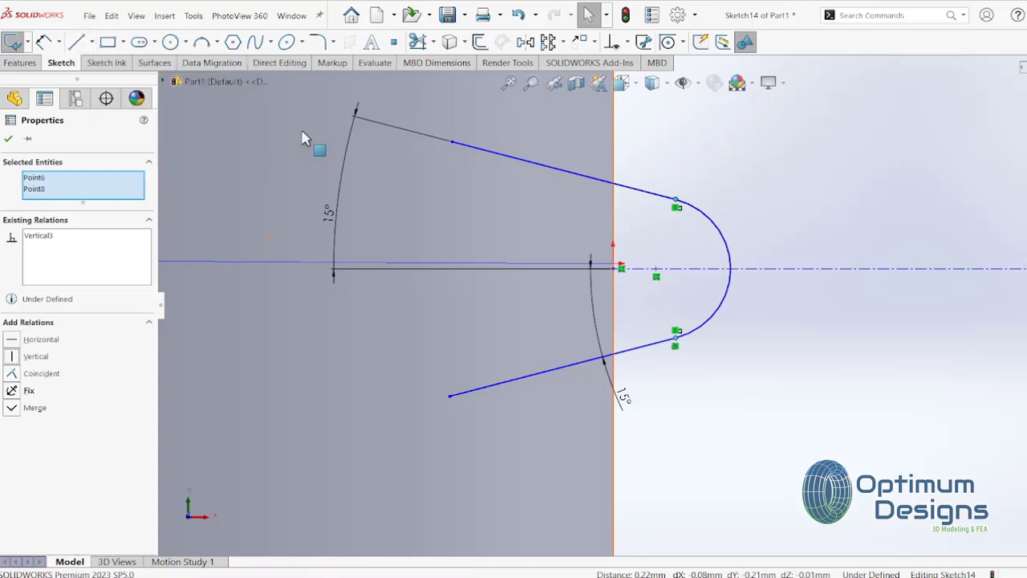
Step: Close the profile with a vertical line joining the upper and lower flank ends
{"action": "key", "text": "l"}
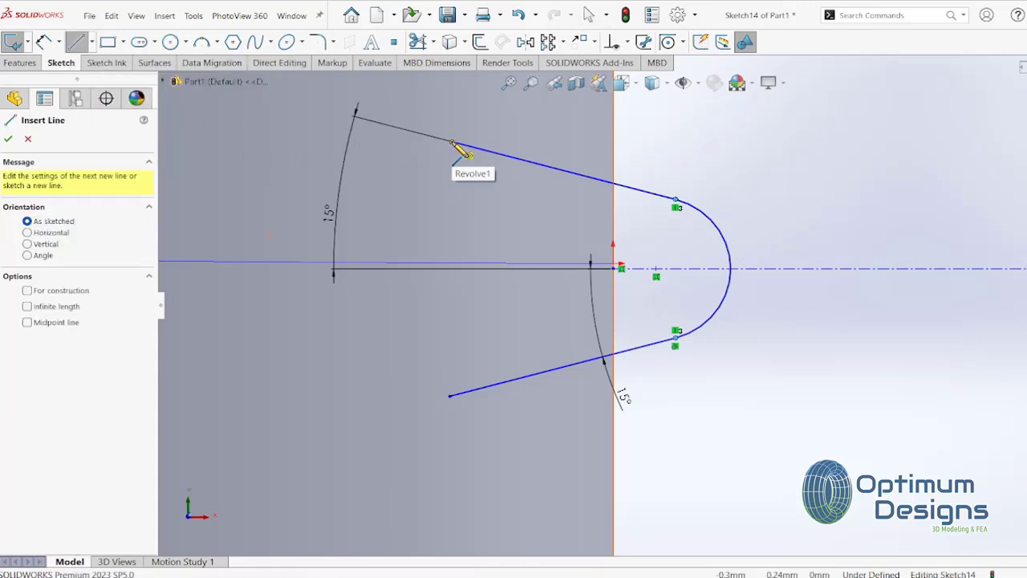
{"action": "left_click", "coordinate": [452, 142]}
{"action": "left_click", "coordinate": [450, 396]}
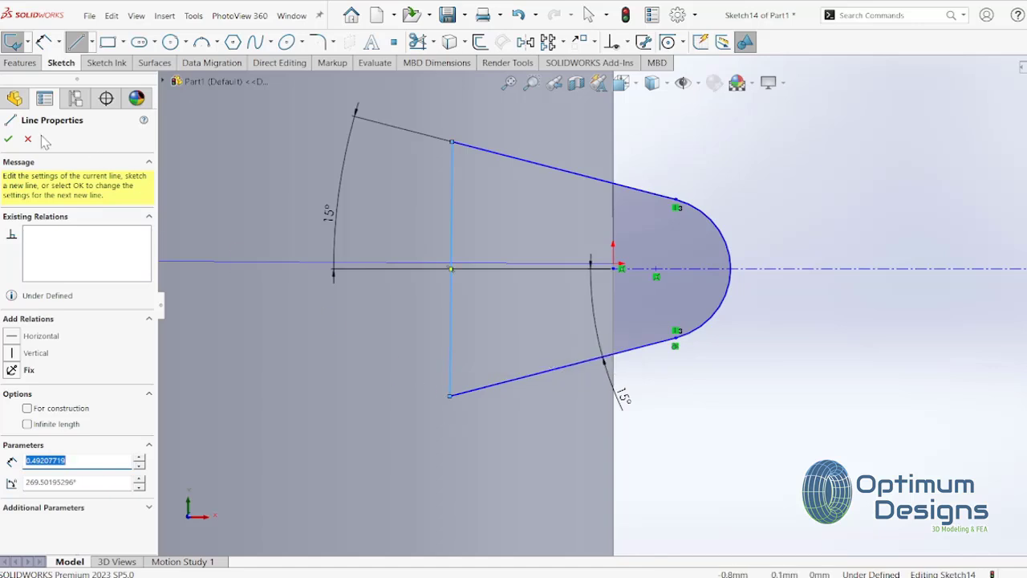
{"action": "left_click", "coordinate": [8, 140]}
Step: Sweep Sketch14 along Helix/Spiral1 to create the Sweep2 thread
{"action": "left_click", "coordinate": [29, 64]}
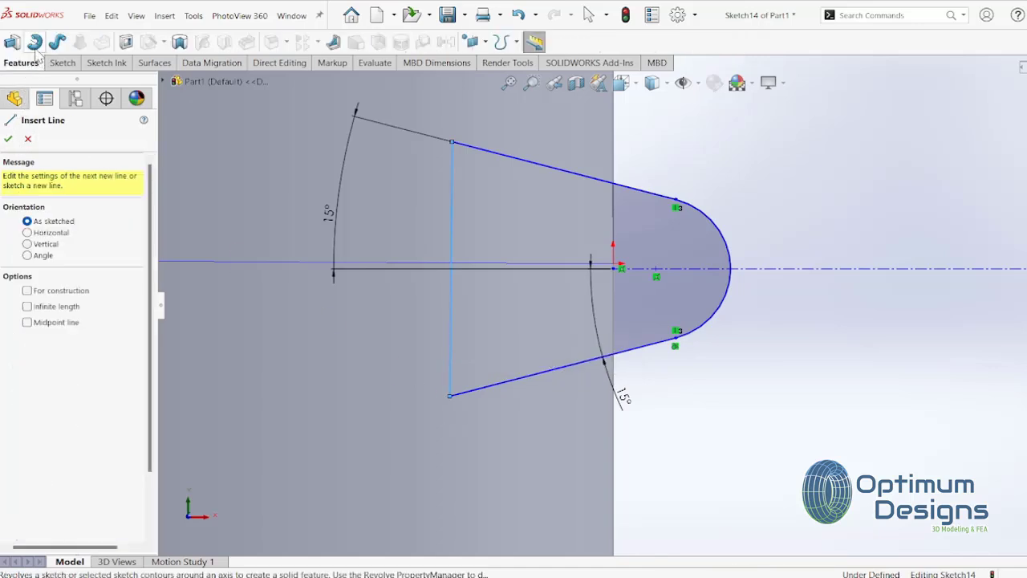
{"action": "left_click", "coordinate": [58, 41]}
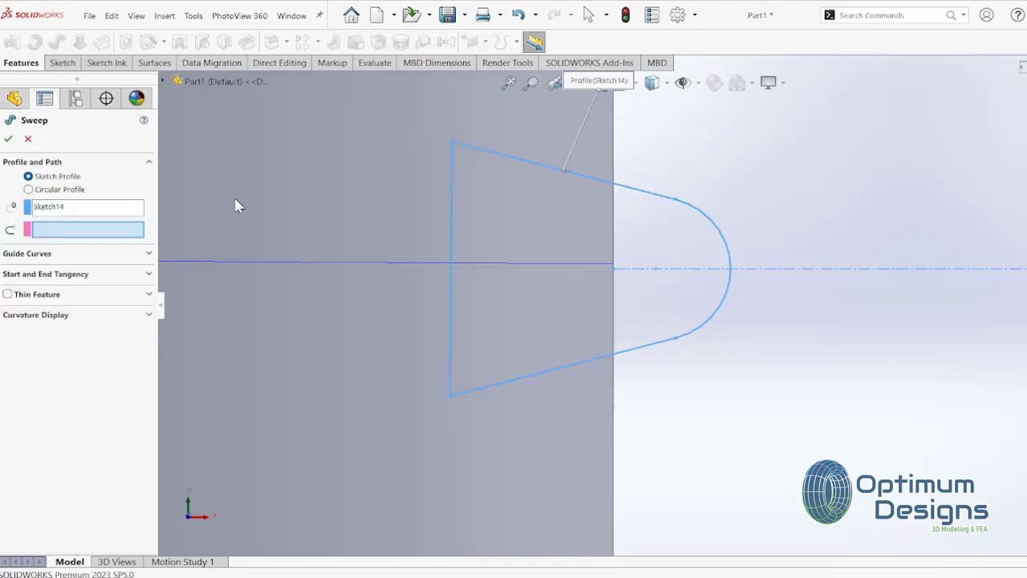
{"action": "left_click", "coordinate": [579, 269]}
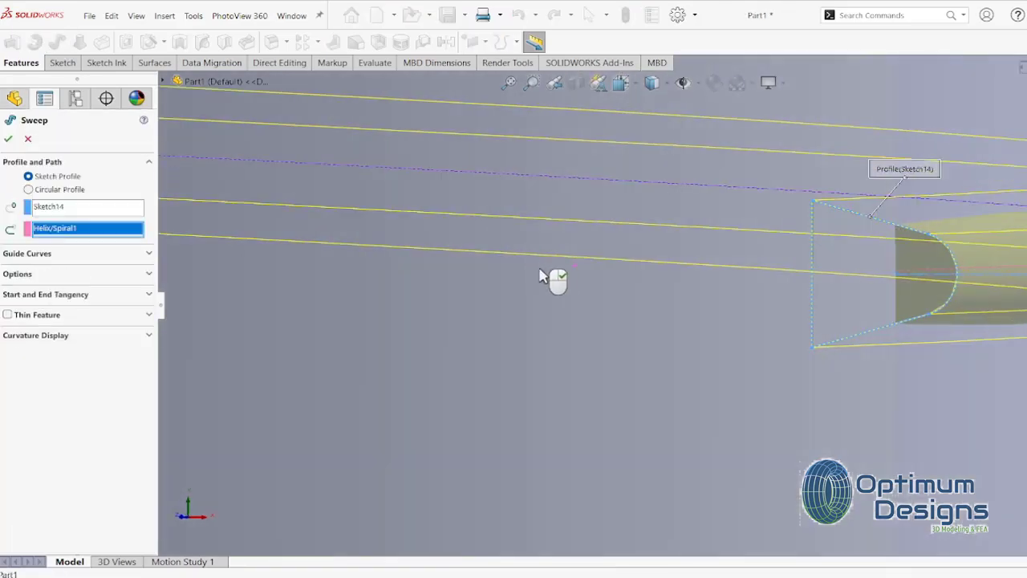
{"action": "scroll", "coordinate": [579, 281], "scroll_direction": "up", "scroll_amount": 3}
{"action": "scroll", "coordinate": [604, 240], "scroll_direction": "up", "scroll_amount": 3}
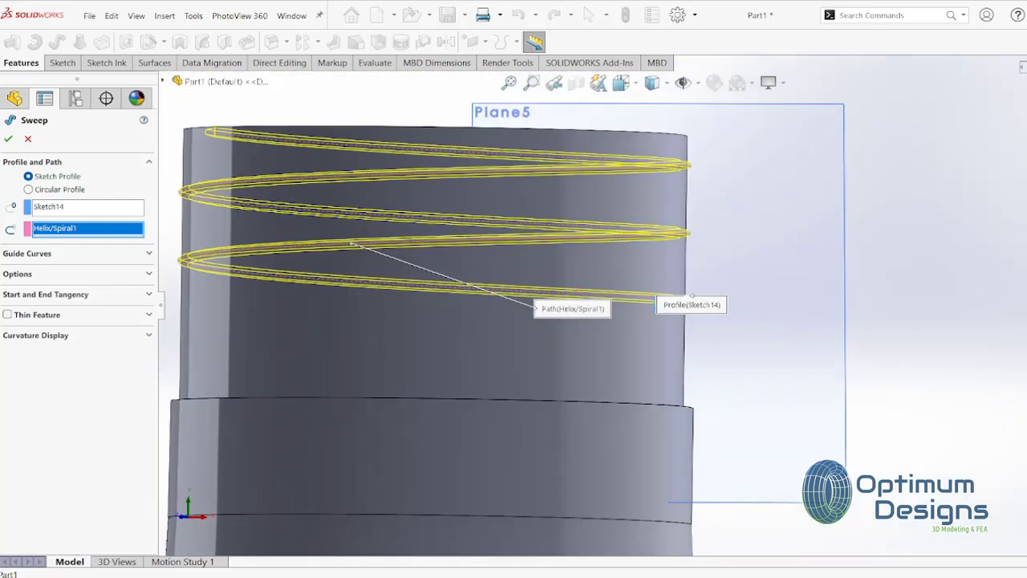
{"action": "key", "text": "Return"}
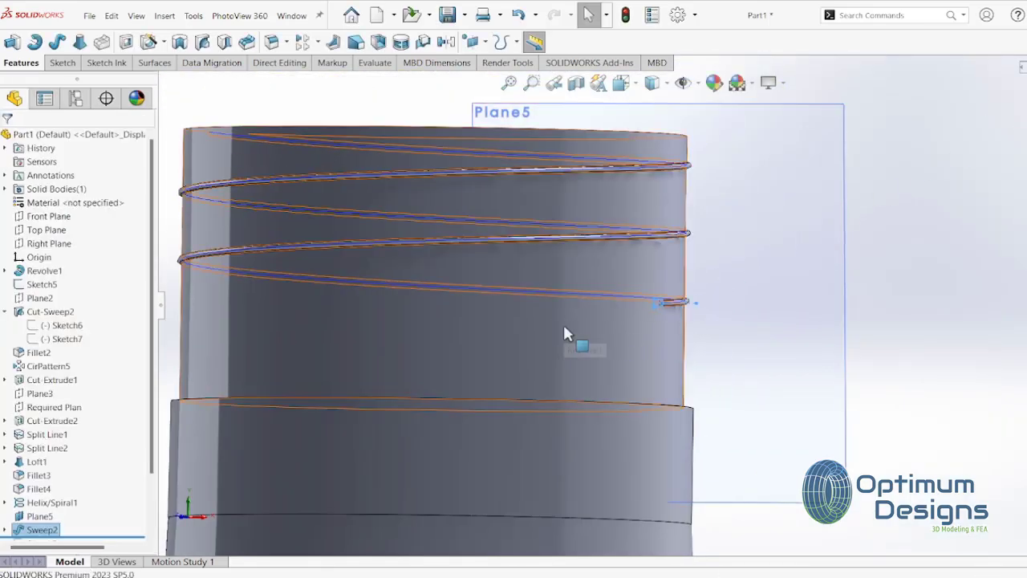
Step: Expand Sweep2 in the feature tree and select its Sketch14 profile
{"action": "left_click", "coordinate": [55, 531]}
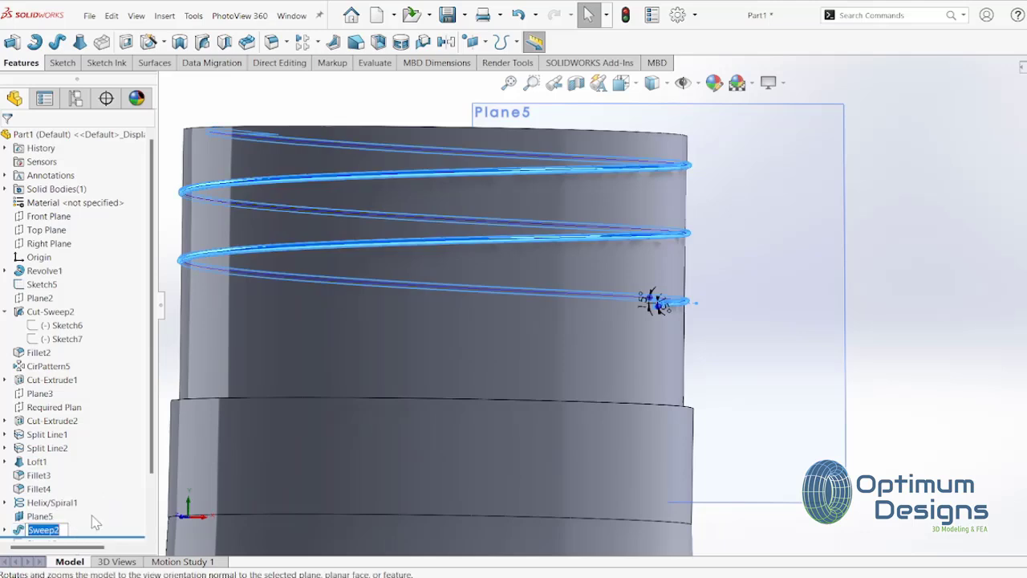
{"action": "left_click", "coordinate": [5, 529]}
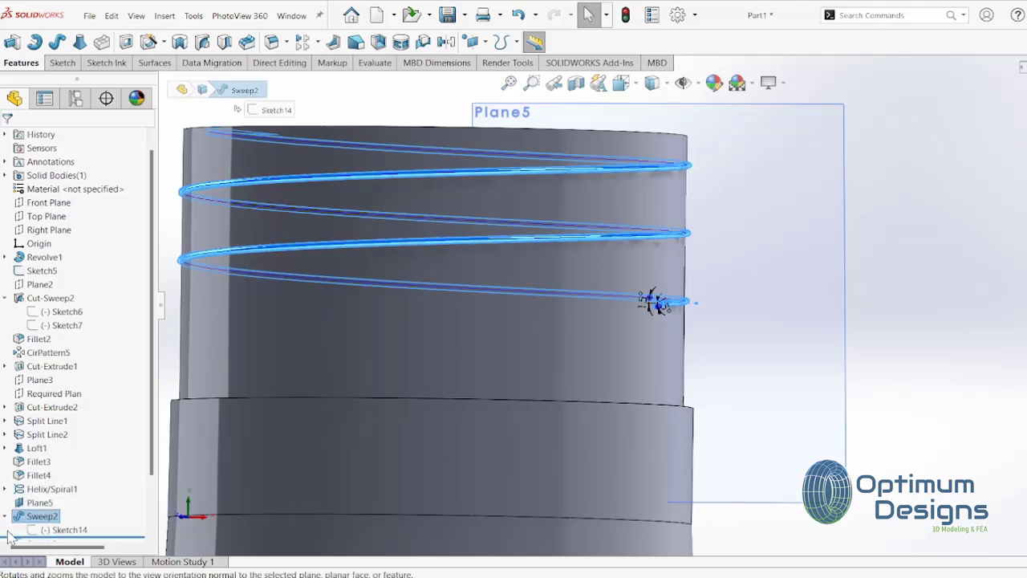
{"action": "left_click", "coordinate": [66, 530]}
Step: Reopen Sketch14 for editing and try a length of 1 on the back edge, then undo it
{"action": "right_click", "coordinate": [68, 532]}
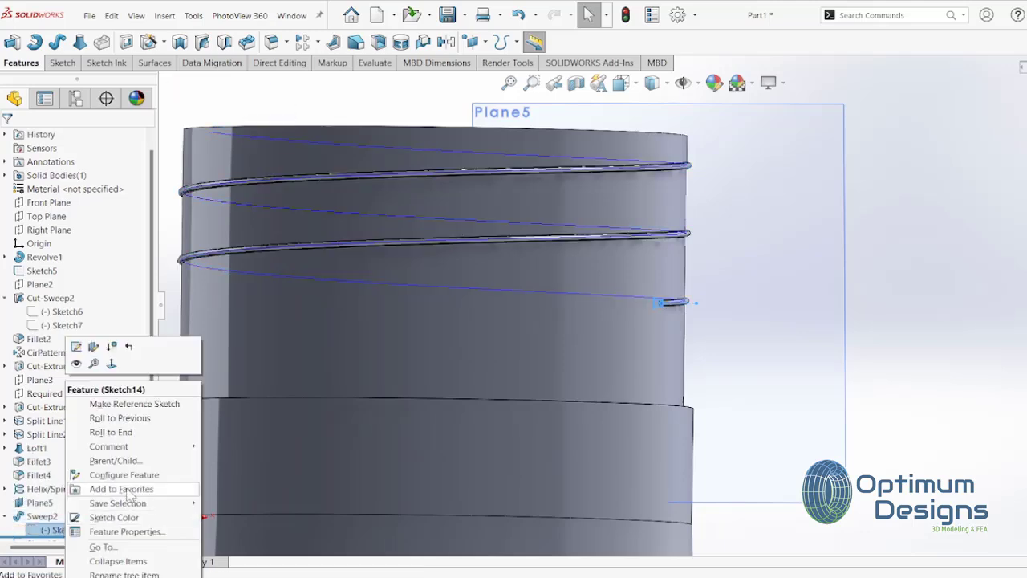
{"action": "right_click", "coordinate": [48, 531]}
{"action": "left_click", "coordinate": [95, 363]}
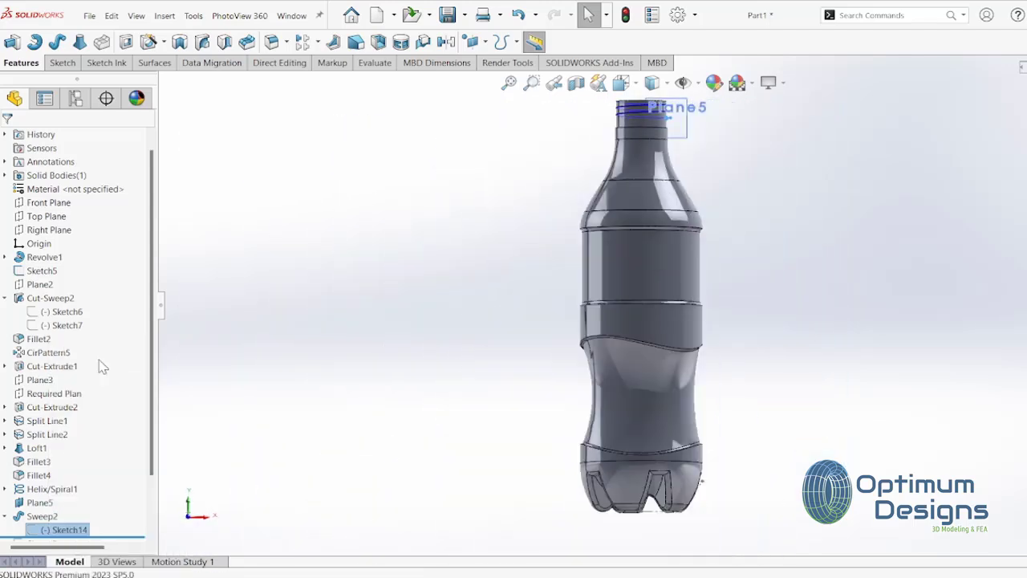
{"action": "right_click", "coordinate": [79, 531]}
{"action": "left_click", "coordinate": [85, 346]}
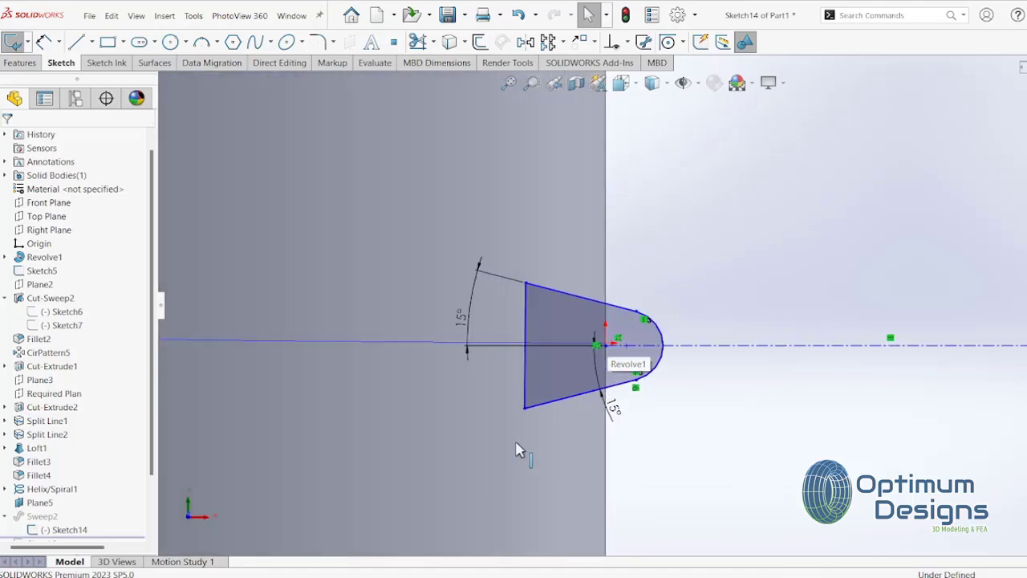
{"action": "left_click", "coordinate": [503, 276]}
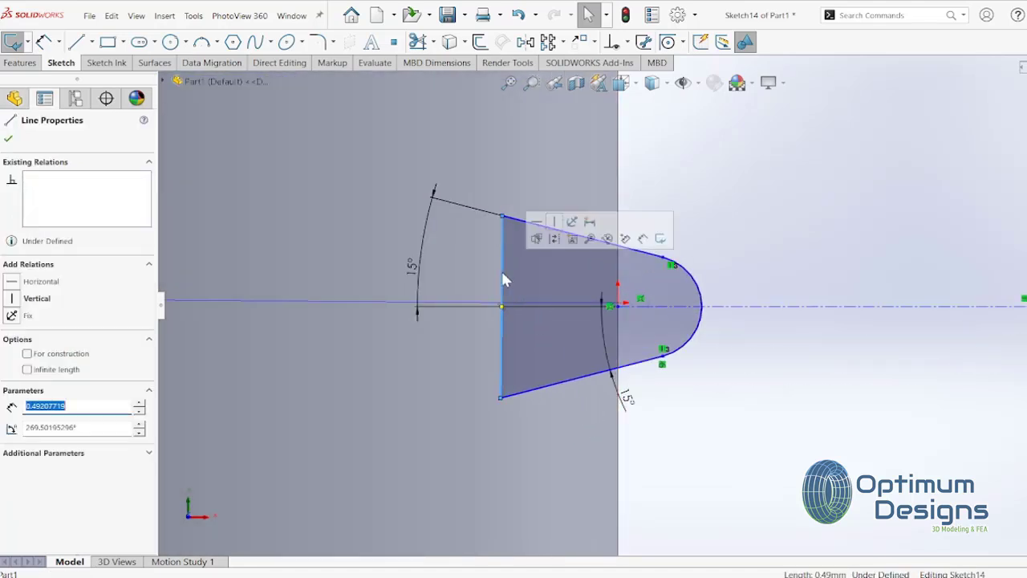
{"action": "type", "text": "1"}
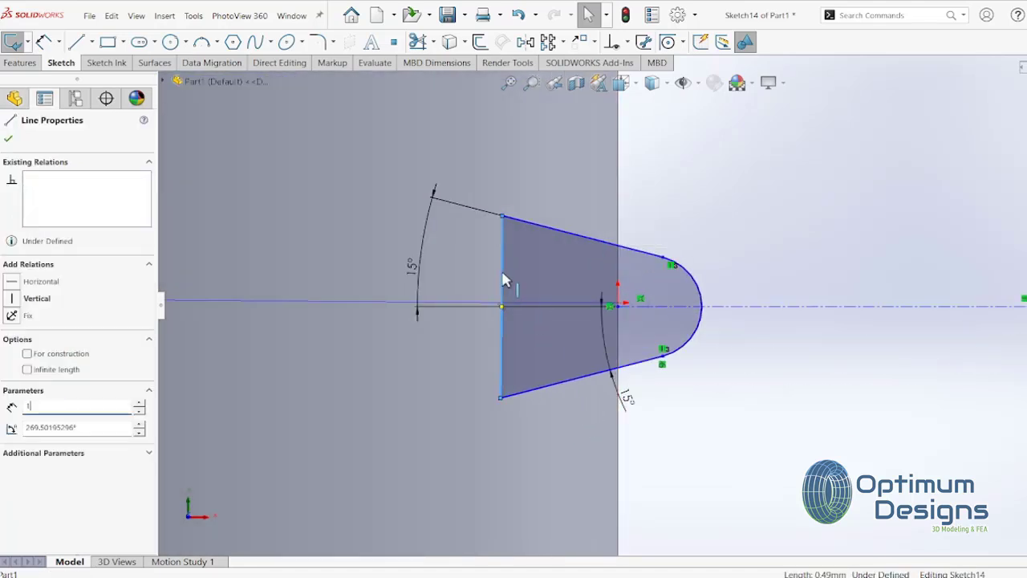
{"action": "key", "text": "Tab"}
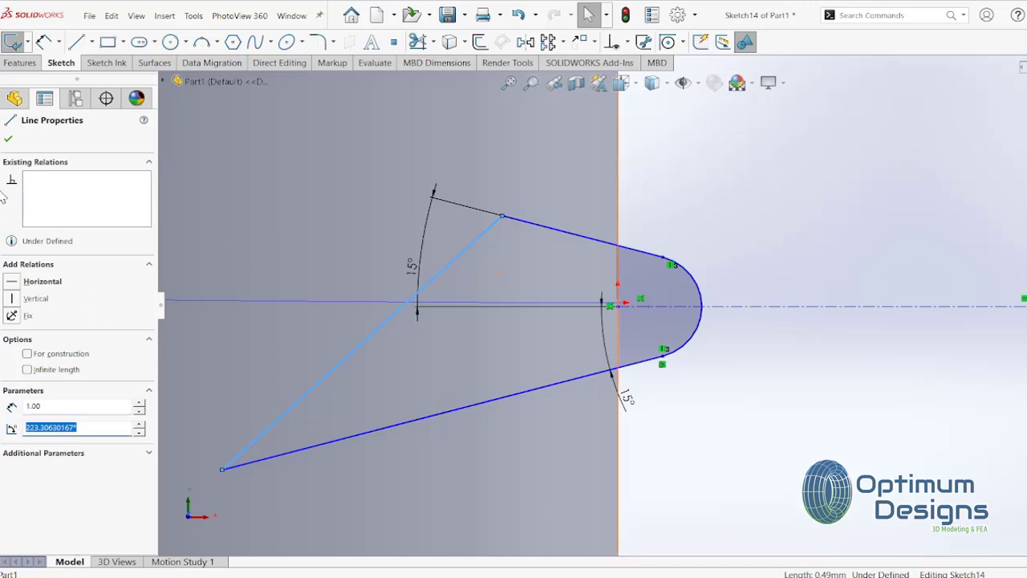
{"action": "left_click", "coordinate": [6, 143]}
{"action": "key", "text": "ctrl+z"}
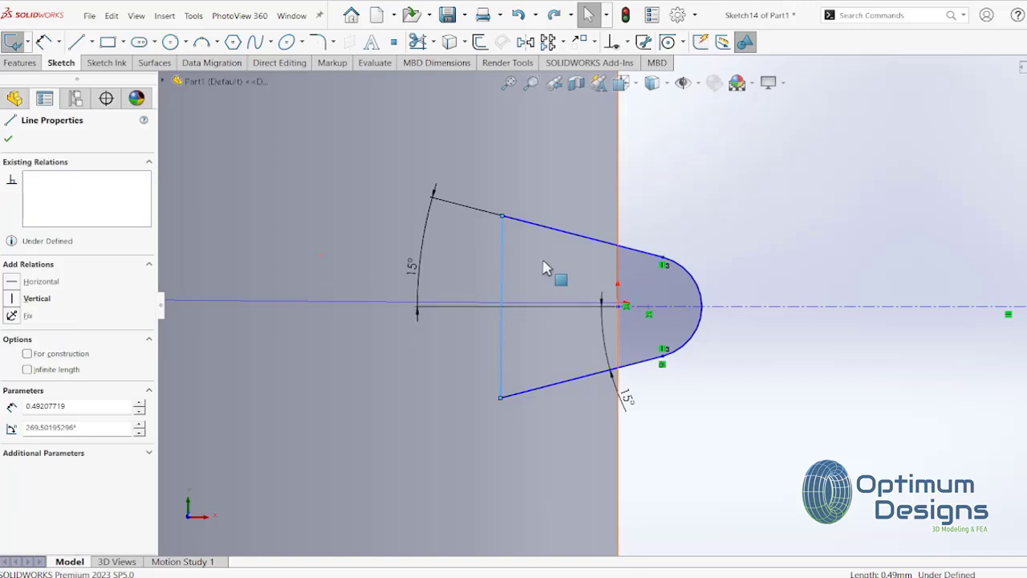
Step: Add a Vertical relation between the profile's top and bottom back corners
{"action": "left_click", "coordinate": [502, 217]}
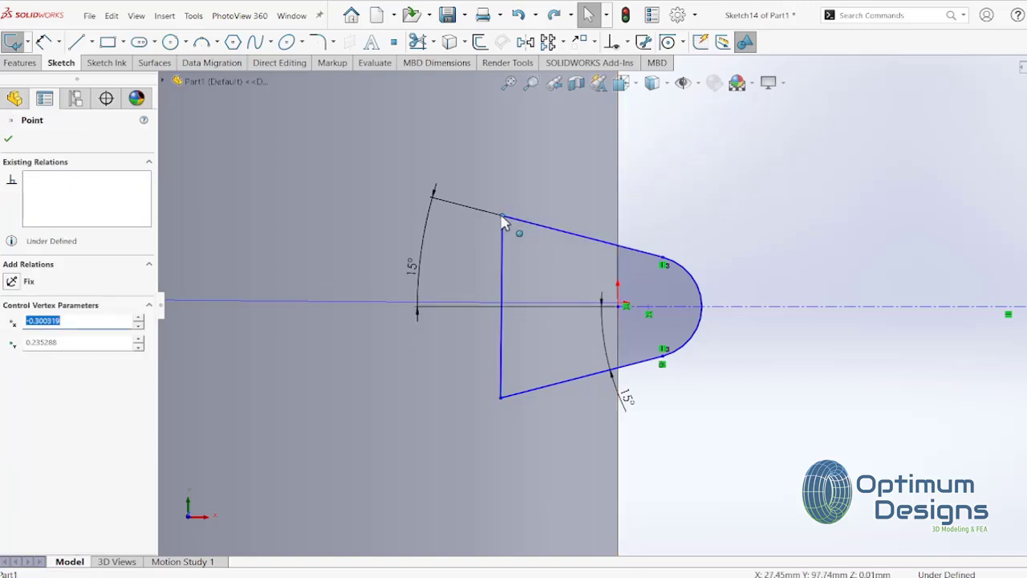
{"action": "left_click", "coordinate": [495, 398], "text": "ctrl"}
{"action": "left_click", "coordinate": [13, 357]}
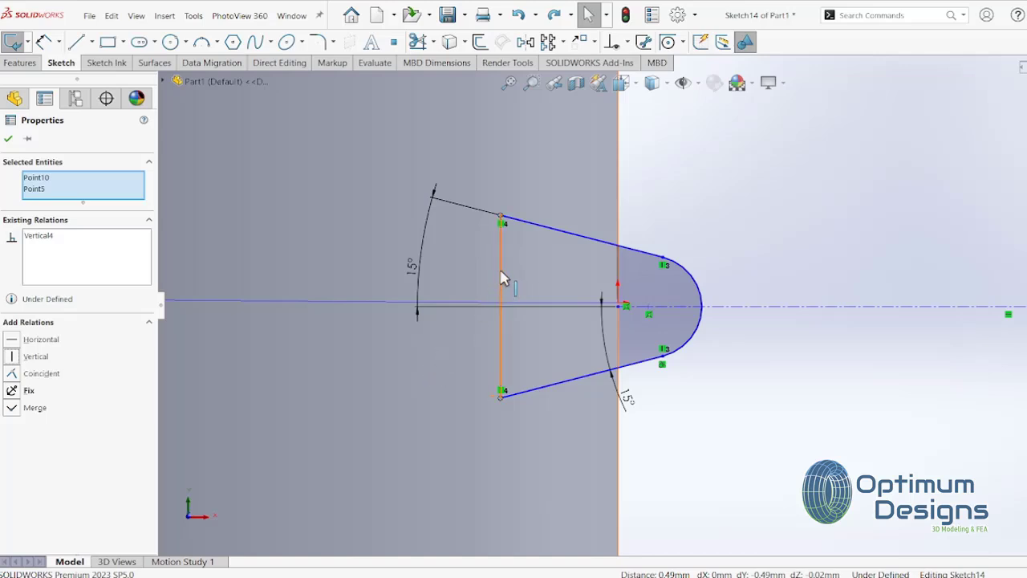
{"action": "left_click", "coordinate": [43, 41]}
Step: Add a radius dimension to the tip arc, trying a value of 1
{"action": "left_click", "coordinate": [704, 301]}
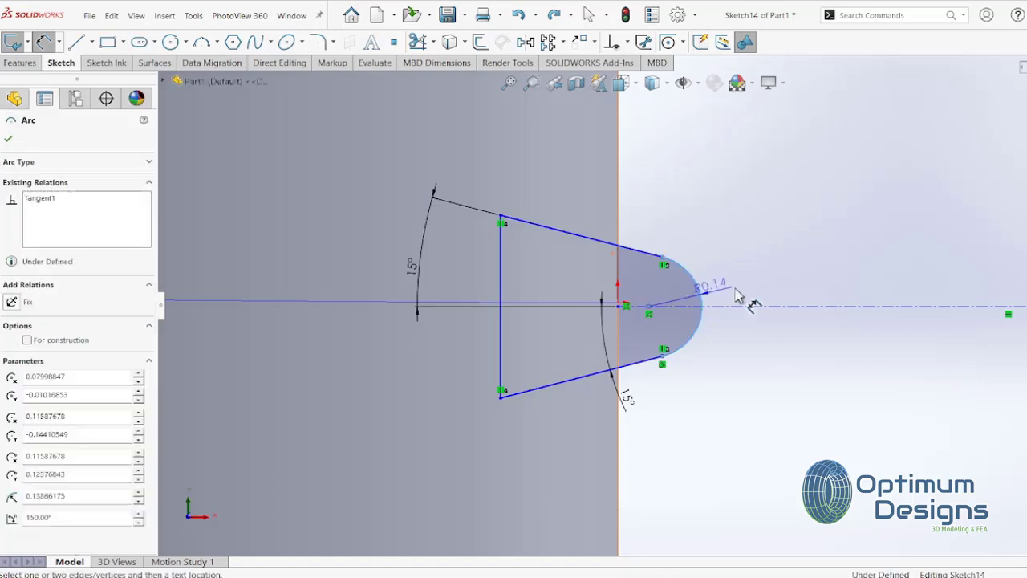
{"action": "left_click", "coordinate": [804, 251]}
{"action": "type", "text": "1"}
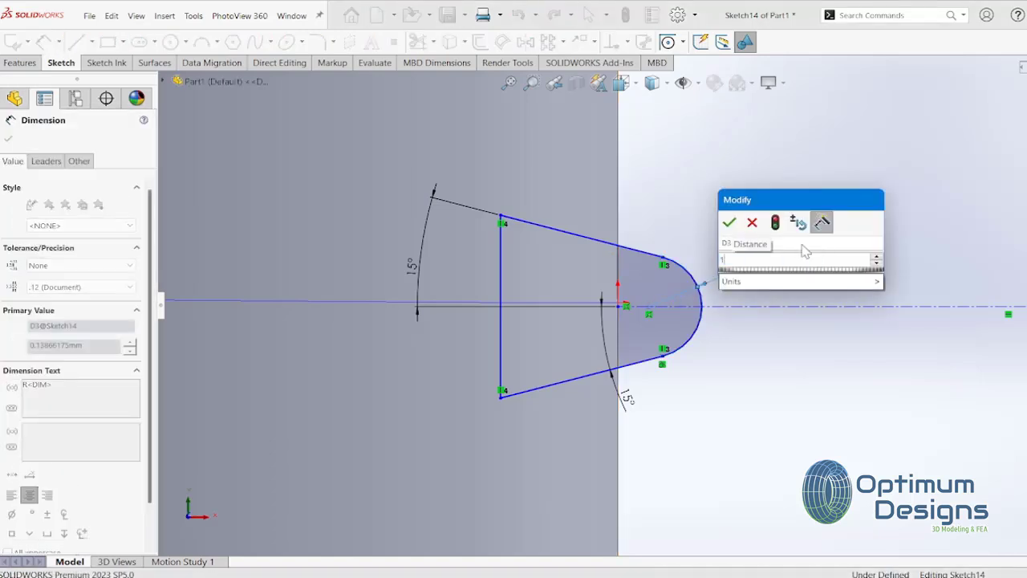
{"action": "left_click", "coordinate": [777, 224]}
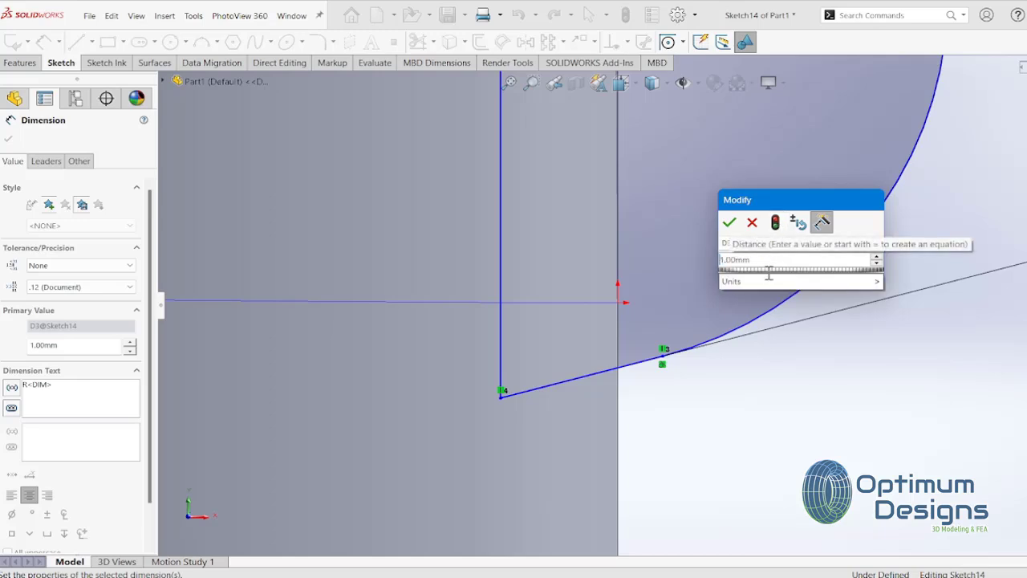
{"action": "scroll", "coordinate": [757, 363], "scroll_direction": "up", "scroll_amount": 5}
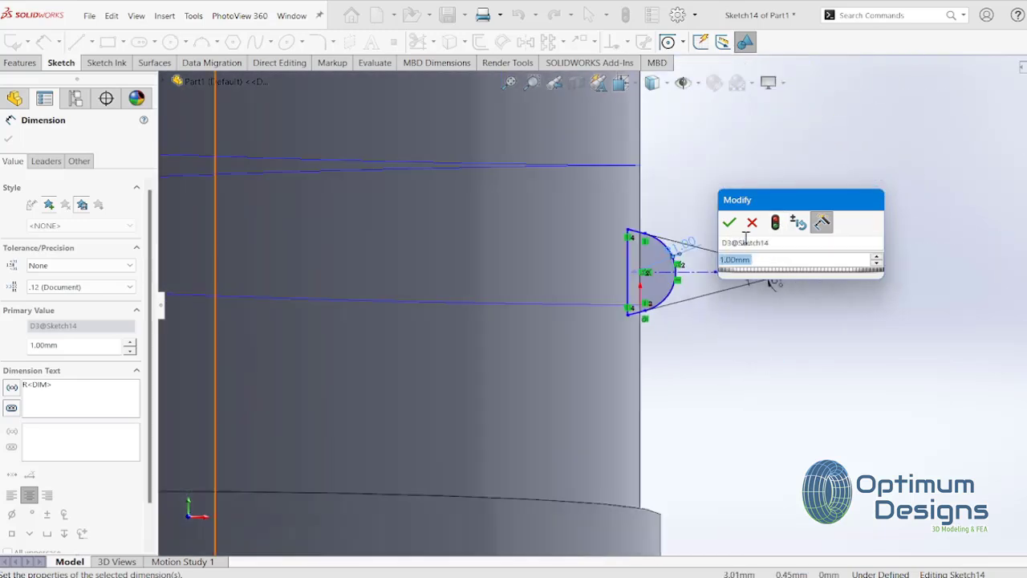
{"action": "scroll", "coordinate": [653, 322], "scroll_direction": "down", "scroll_amount": 5}
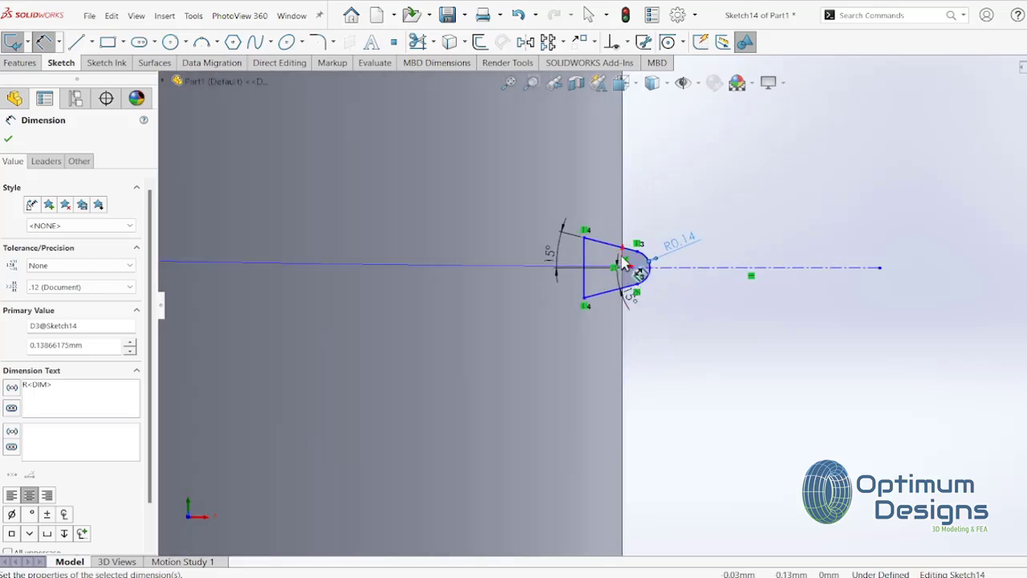
{"action": "scroll", "coordinate": [653, 337], "scroll_direction": "down", "scroll_amount": 5}
{"action": "key", "text": "Escape"}
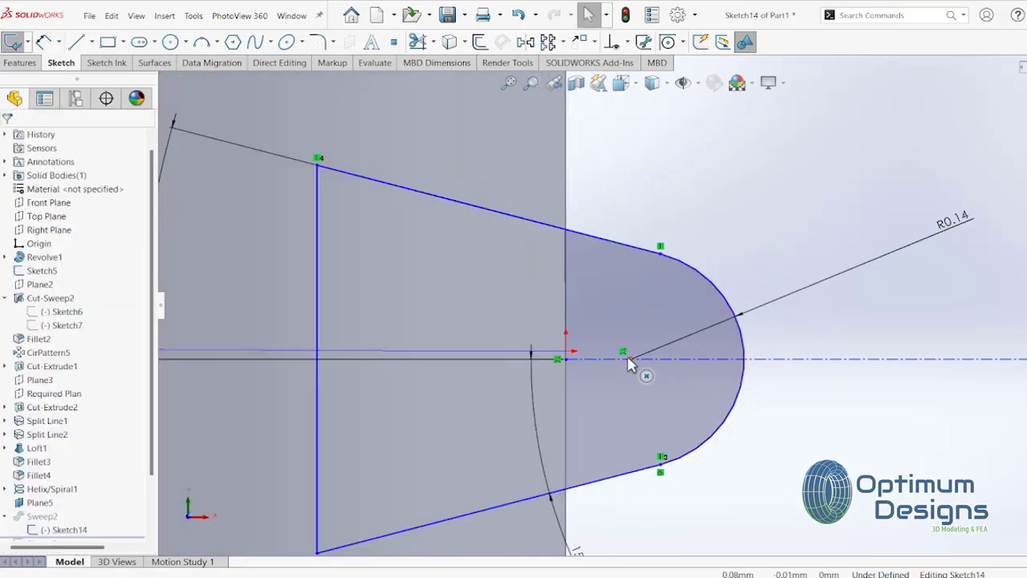
Step: Align the tip arc's centre horizontally with the sketch origin
{"action": "left_click", "coordinate": [630, 361]}
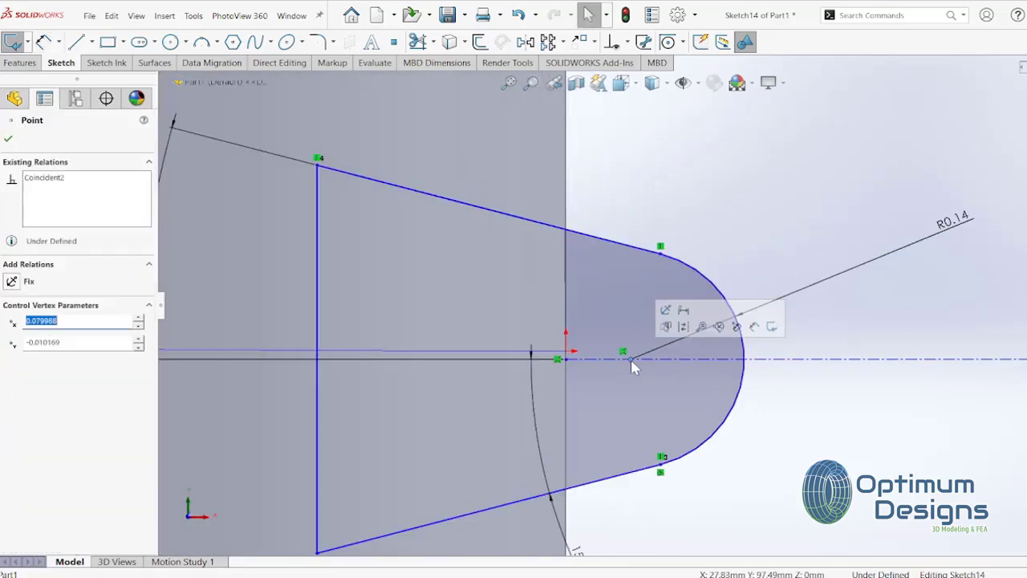
{"action": "left_click", "coordinate": [566, 362], "text": "ctrl"}
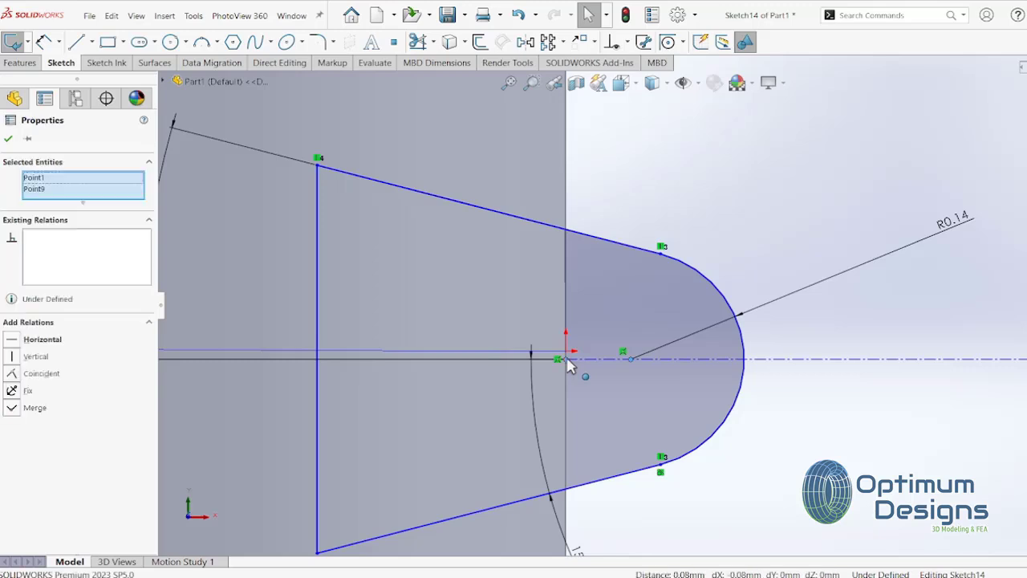
{"action": "left_click", "coordinate": [11, 339]}
{"action": "scroll", "coordinate": [420, 383], "scroll_direction": "up", "scroll_amount": 2}
{"action": "scroll", "coordinate": [420, 383], "scroll_direction": "up", "scroll_amount": 2}
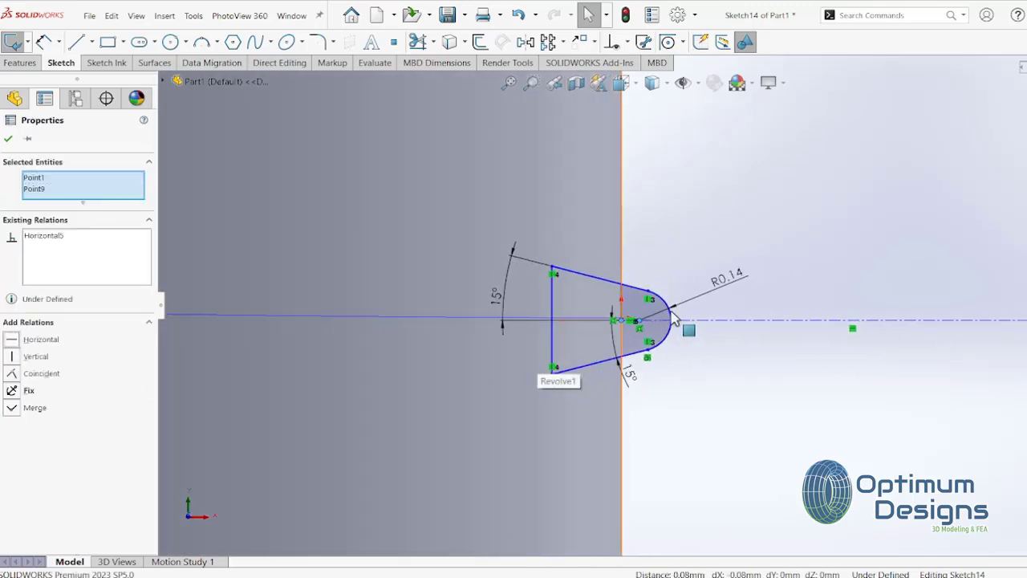
Step: Try changing the tip radius to 0.5, then cancel the change
{"action": "left_click", "coordinate": [720, 280]}
{"action": "left_click_drag", "start_coordinate": [706, 245], "coordinate": [796, 205]}
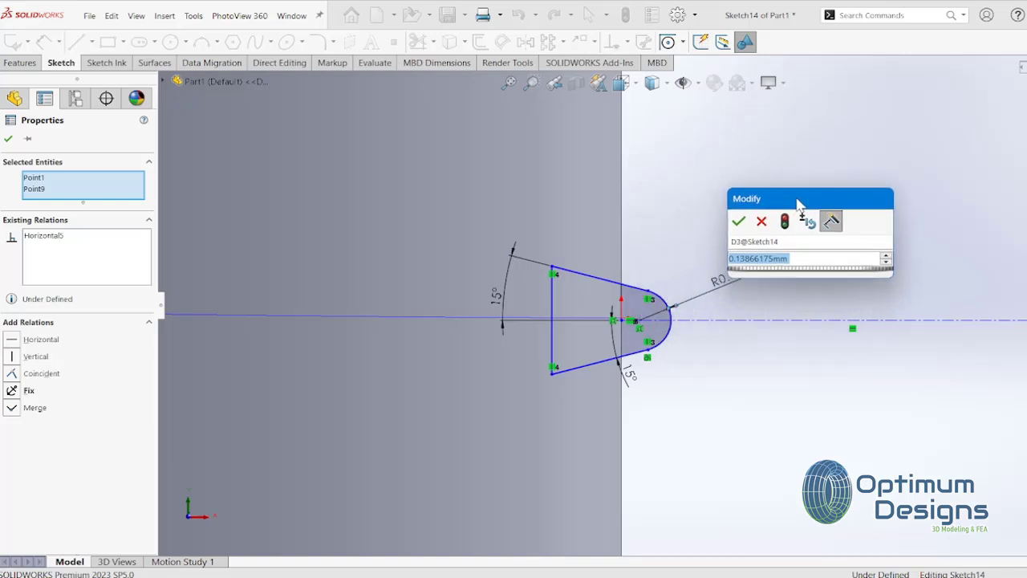
{"action": "type", "text": "0.5"}
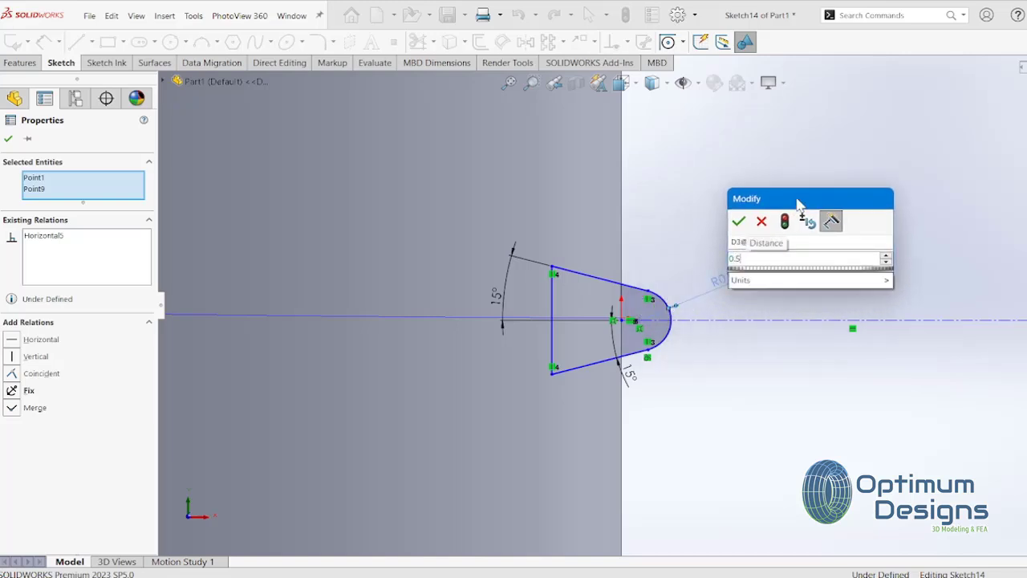
{"action": "left_click", "coordinate": [786, 228]}
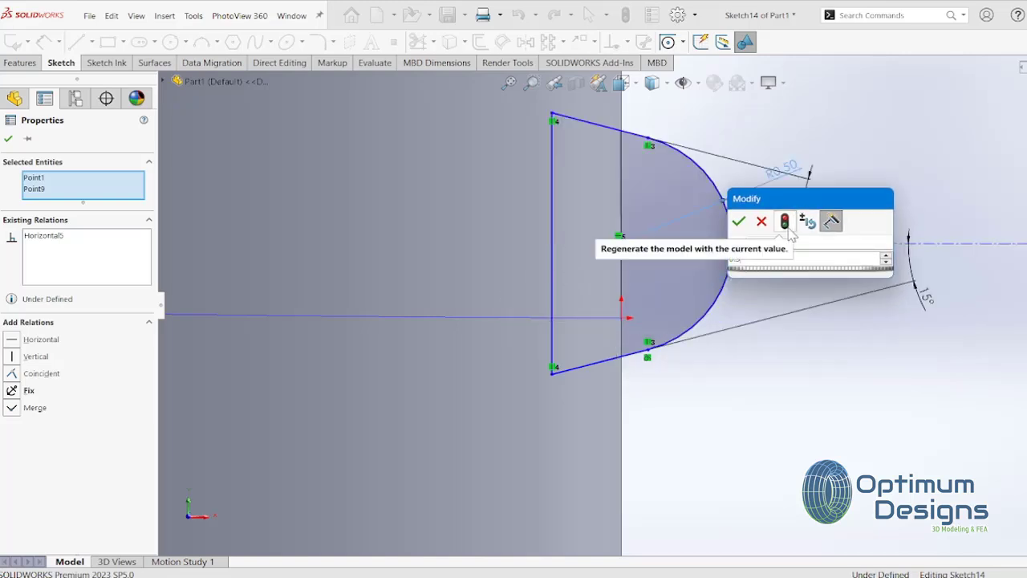
{"action": "scroll", "coordinate": [642, 301], "scroll_direction": "up", "scroll_amount": 5}
{"action": "scroll", "coordinate": [745, 385], "scroll_direction": "down", "scroll_amount": 2}
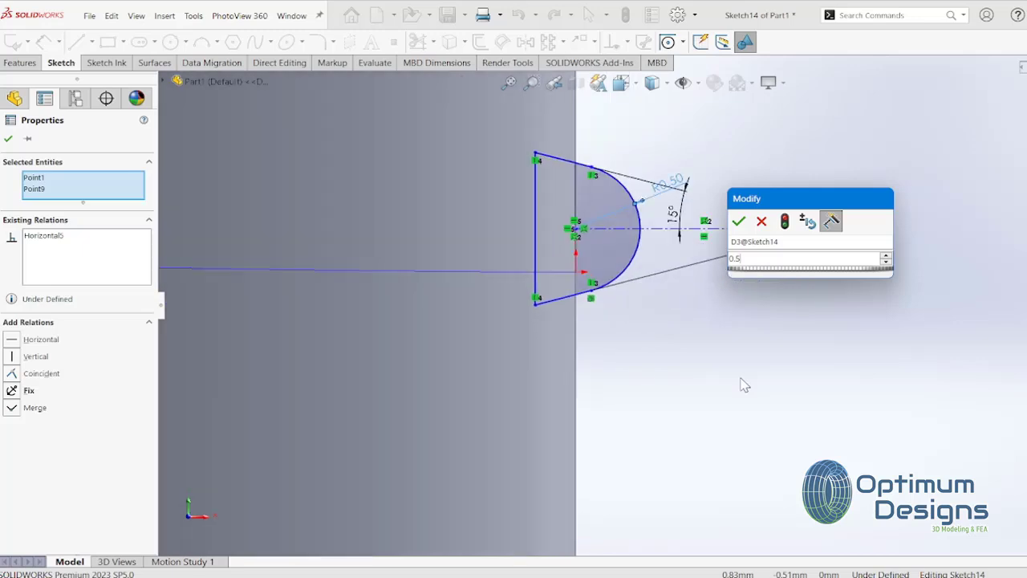
{"action": "left_click", "coordinate": [763, 224]}
{"action": "scroll", "coordinate": [616, 231], "scroll_direction": "down", "scroll_amount": 3}
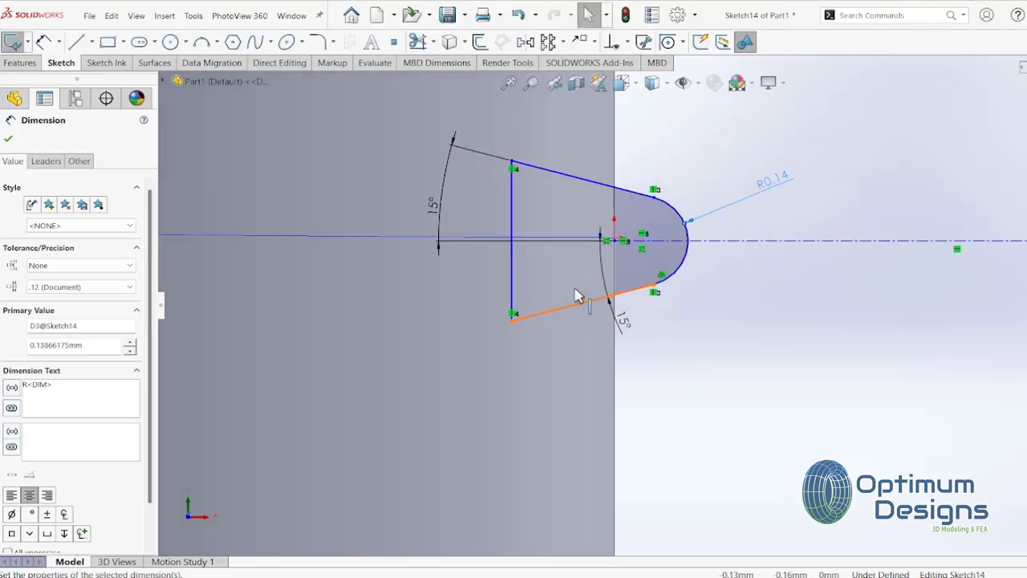
{"action": "scroll", "coordinate": [623, 234], "scroll_direction": "down", "scroll_amount": 2}
Step: Fix the tip arc's centre point and set the tip radius to 0.5
{"action": "left_click", "coordinate": [623, 231]}
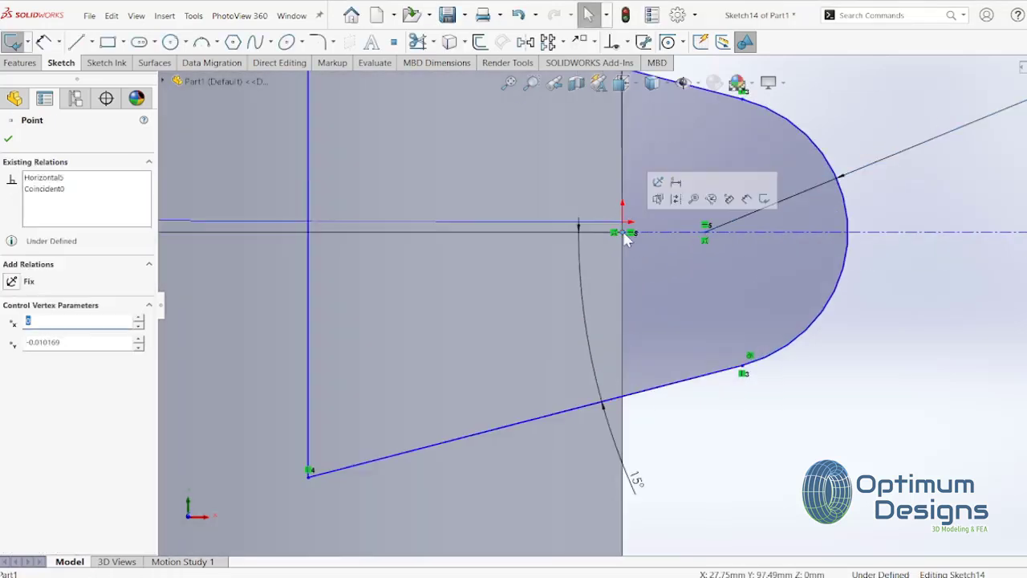
{"action": "left_click", "coordinate": [11, 281]}
{"action": "scroll", "coordinate": [650, 314], "scroll_direction": "up", "scroll_amount": 2}
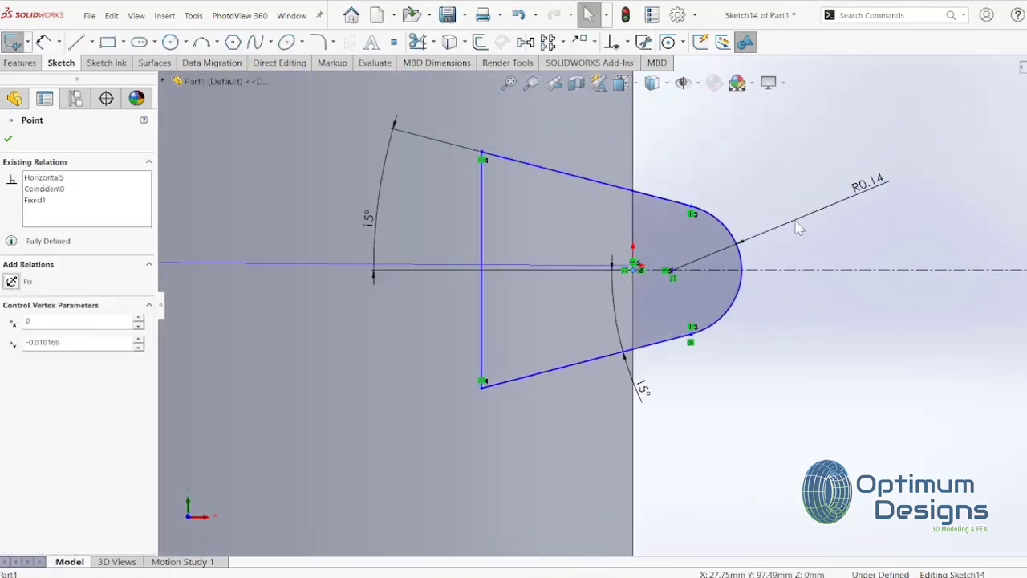
{"action": "double_click", "coordinate": [868, 185]}
{"action": "type", "text": "0.5"}
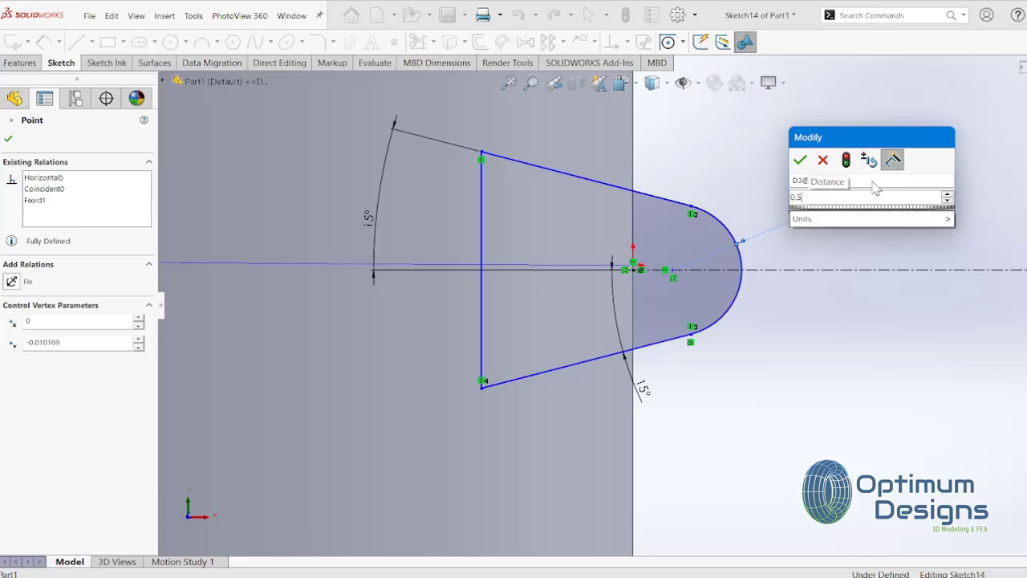
{"action": "left_click", "coordinate": [846, 160]}
{"action": "scroll", "coordinate": [649, 323], "scroll_direction": "up", "scroll_amount": 3}
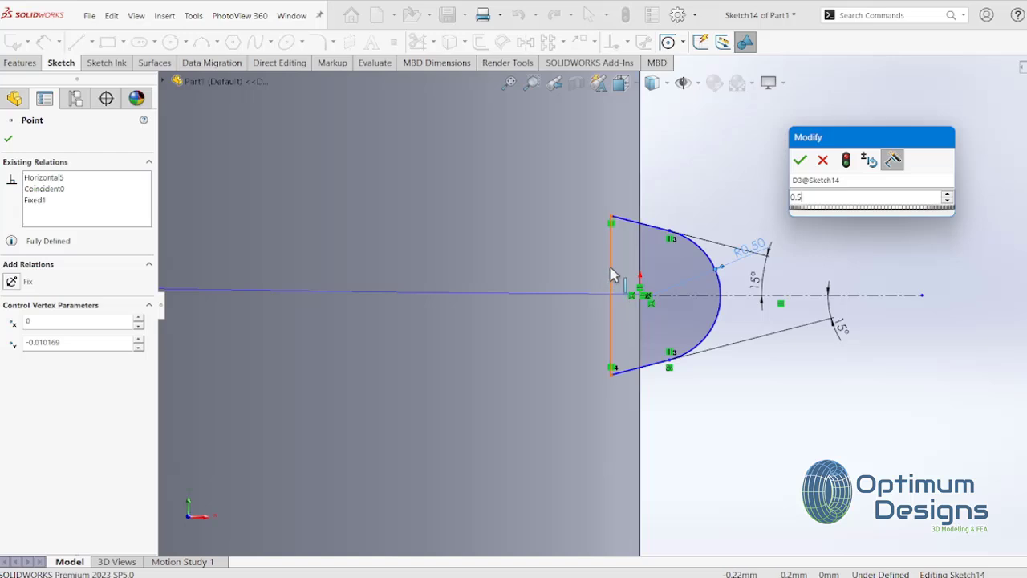
Step: Drag the vertical back edge farther left and set the tip radius to 0.70 mm
{"action": "left_click_drag", "start_coordinate": [616, 271], "coordinate": [433, 276]}
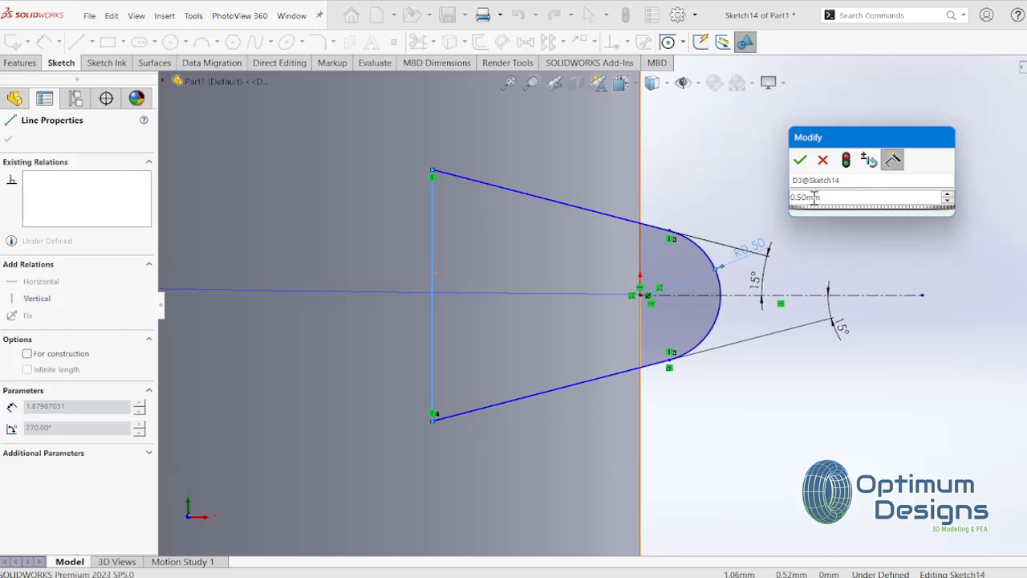
{"action": "type", "text": "7"}
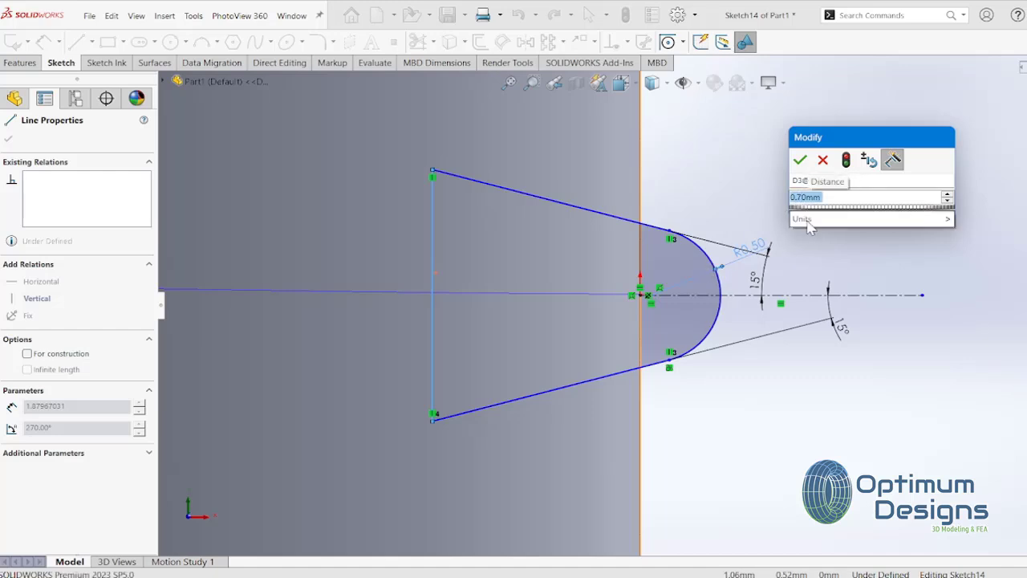
{"action": "left_click", "coordinate": [846, 159]}
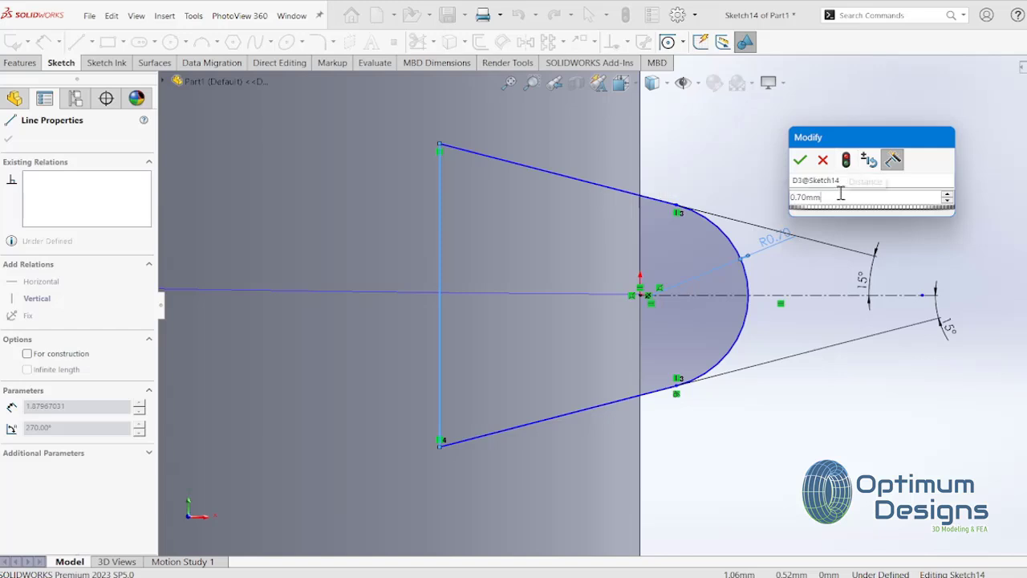
{"action": "left_click", "coordinate": [799, 160]}
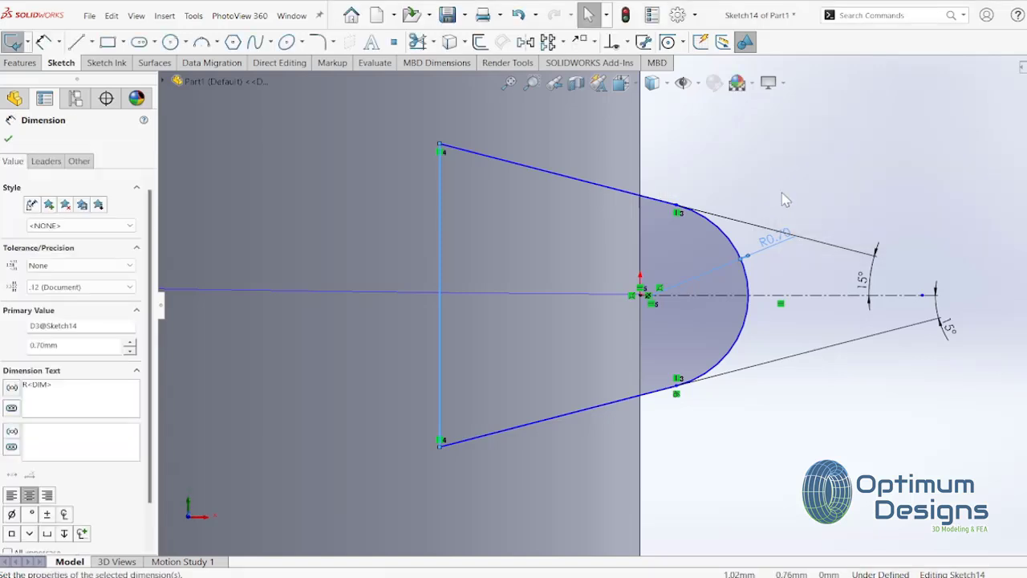
Step: Exit Sketch14 and orbit the model to inspect the rebuilt neck thread
{"action": "left_click", "coordinate": [1021, 68]}
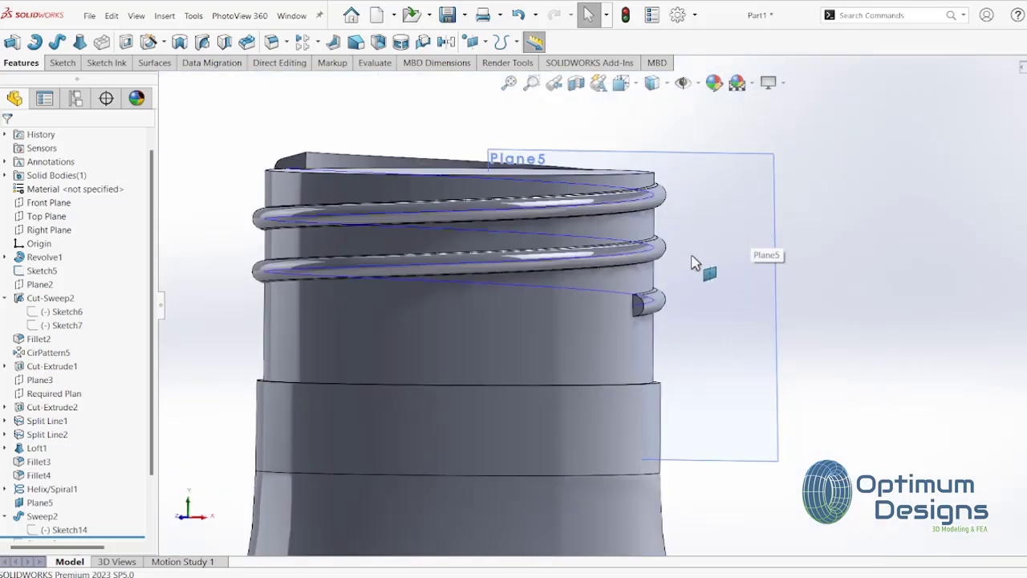
{"action": "mouse_move", "coordinate": [694, 263]}
{"action": "middle_mouse_down"}
{"action": "mouse_move", "coordinate": [724, 251]}
{"action": "mouse_move", "coordinate": [778, 298]}
{"action": "middle_mouse_up"}
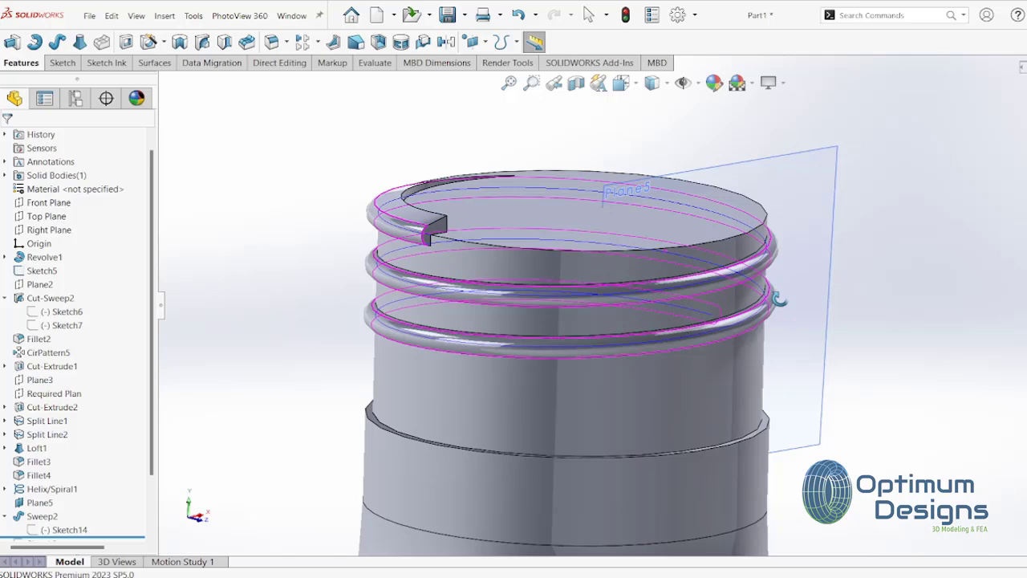
{"action": "mouse_move", "coordinate": [778, 299]}
{"action": "middle_mouse_down"}
{"action": "mouse_move", "coordinate": [756, 297]}
{"action": "mouse_move", "coordinate": [763, 280]}
{"action": "mouse_move", "coordinate": [737, 264]}
{"action": "mouse_move", "coordinate": [648, 278]}
{"action": "mouse_move", "coordinate": [580, 227]}
{"action": "middle_mouse_up"}
{"action": "scroll", "coordinate": [517, 210], "scroll_direction": "up", "scroll_amount": 3}
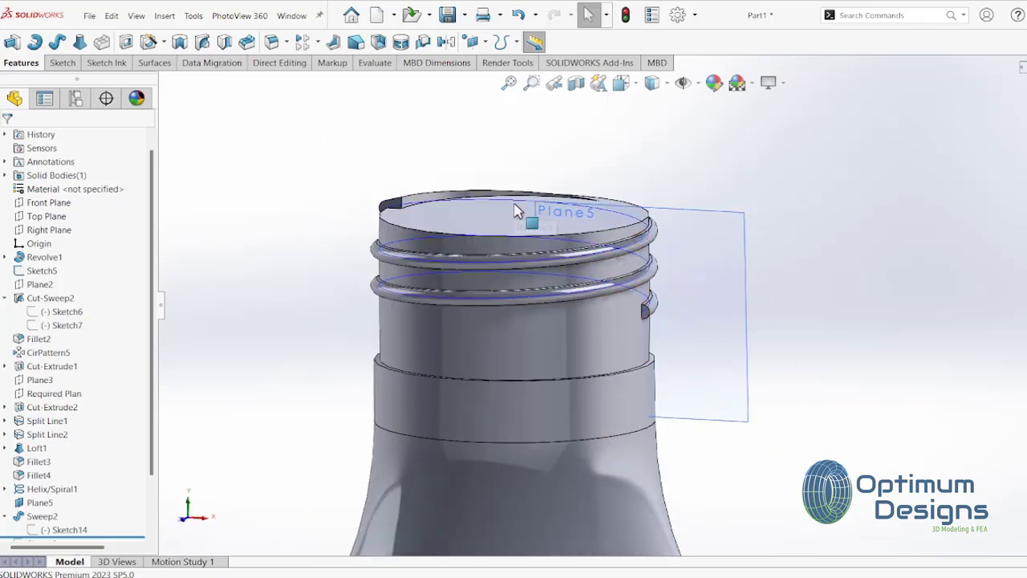
Step: Open Helix/Spiral1 for editing and accept its settings unchanged
{"action": "left_click", "coordinate": [50, 488]}
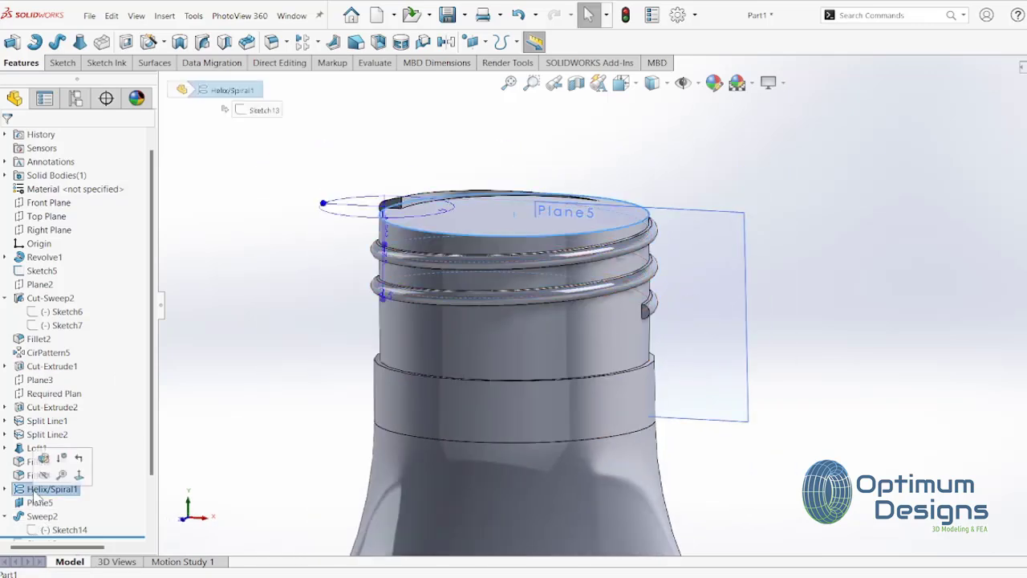
{"action": "left_click", "coordinate": [45, 469]}
{"action": "scroll", "coordinate": [364, 291], "scroll_direction": "down", "scroll_amount": 3}
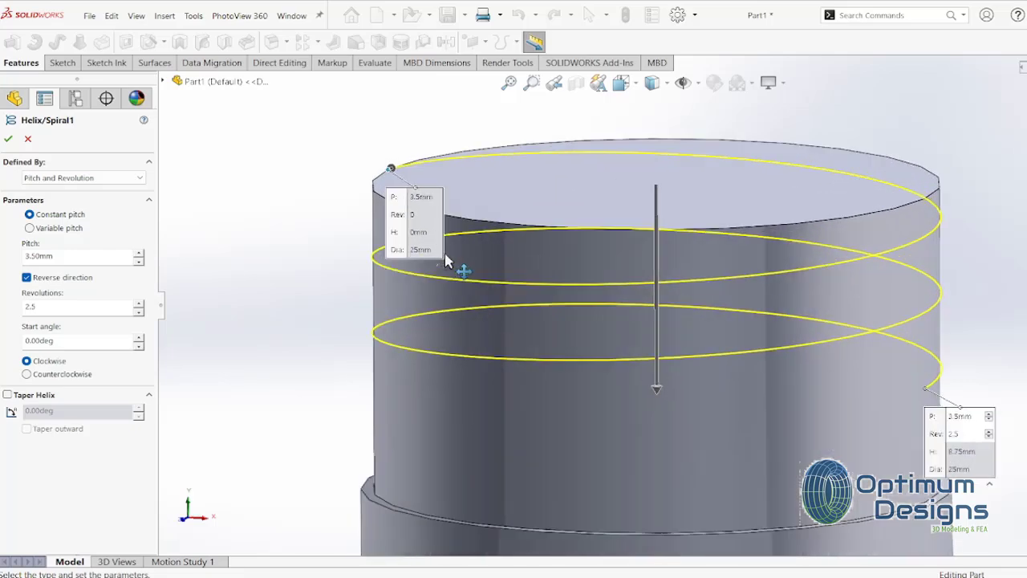
{"action": "middle_click_drag", "start_coordinate": [466, 268], "coordinate": [369, 226]}
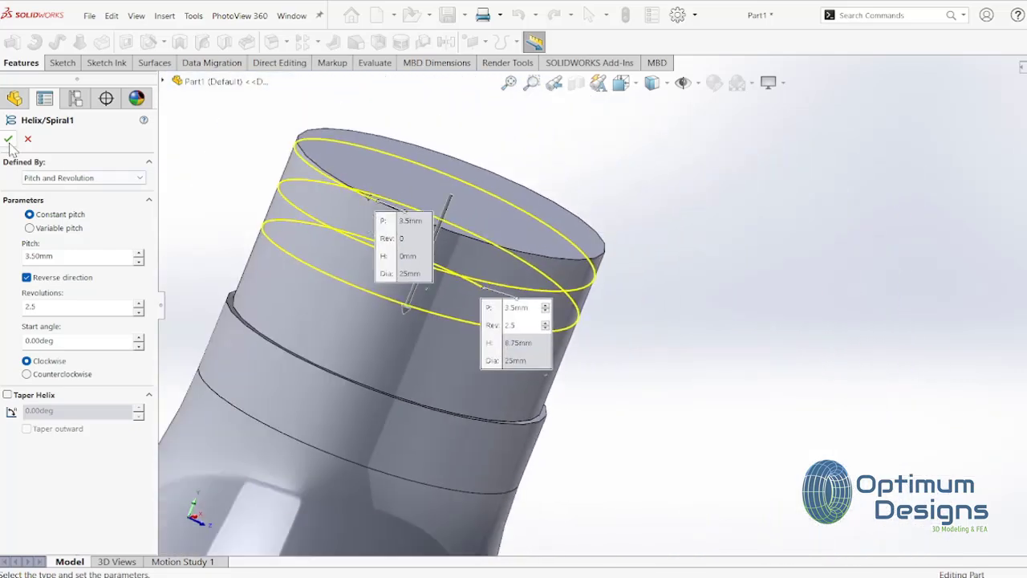
{"action": "left_click", "coordinate": [8, 140]}
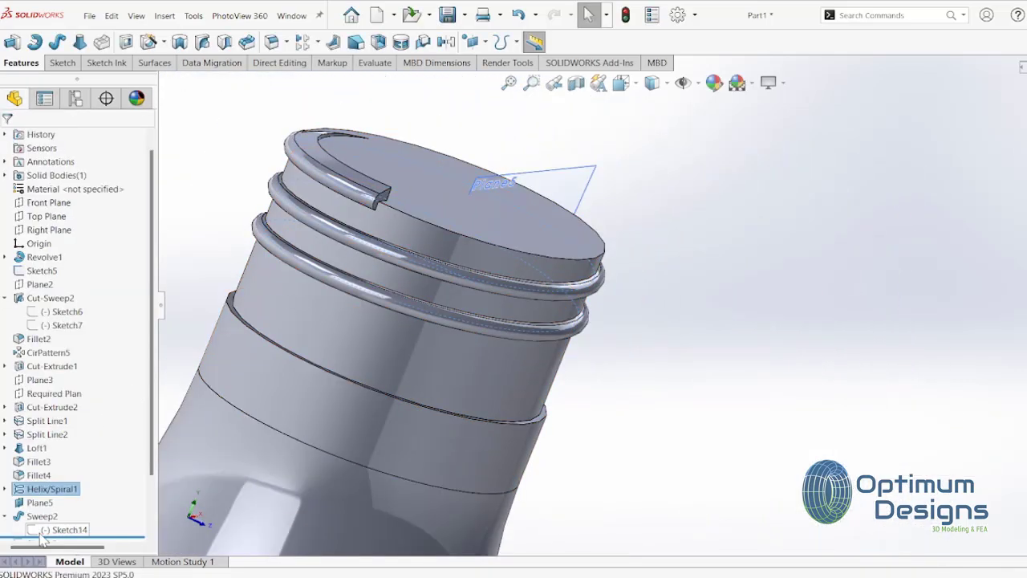
Step: Orbit the neck upright and drag the rollback bar above Helix/Spiral1
{"action": "mouse_move", "coordinate": [385, 201]}
{"action": "middle_mouse_down"}
{"action": "mouse_move", "coordinate": [365, 167]}
{"action": "mouse_move", "coordinate": [358, 172]}
{"action": "mouse_move", "coordinate": [438, 211]}
{"action": "mouse_move", "coordinate": [461, 193]}
{"action": "mouse_move", "coordinate": [390, 227]}
{"action": "mouse_move", "coordinate": [365, 263]}
{"action": "middle_mouse_up"}
{"action": "scroll", "coordinate": [365, 263], "scroll_direction": "down", "scroll_amount": 2}
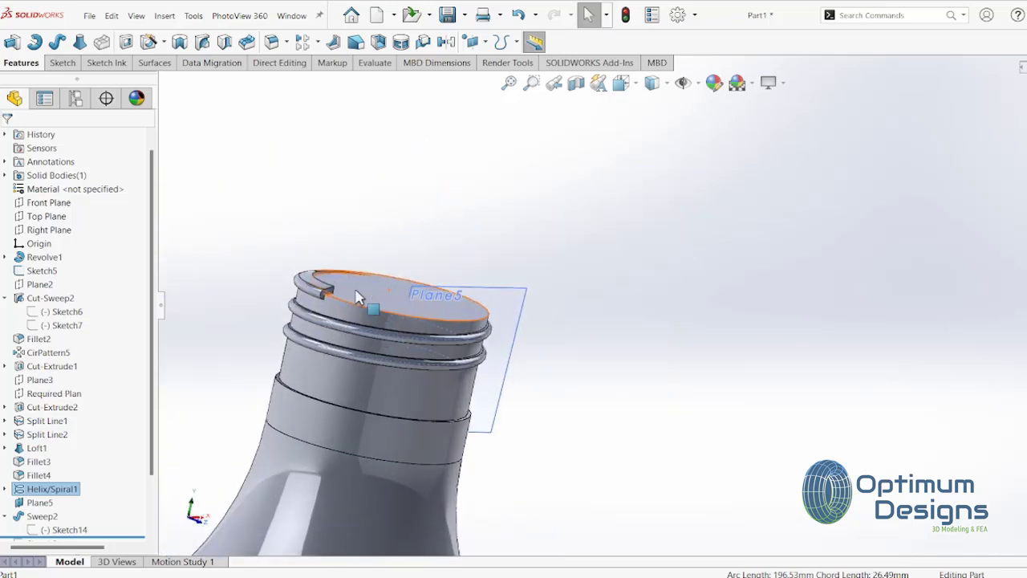
{"action": "scroll", "coordinate": [359, 280], "scroll_direction": "down", "scroll_amount": 2}
{"action": "mouse_move", "coordinate": [355, 297]}
{"action": "middle_mouse_down"}
{"action": "mouse_move", "coordinate": [368, 303]}
{"action": "mouse_move", "coordinate": [371, 277]}
{"action": "middle_mouse_up"}
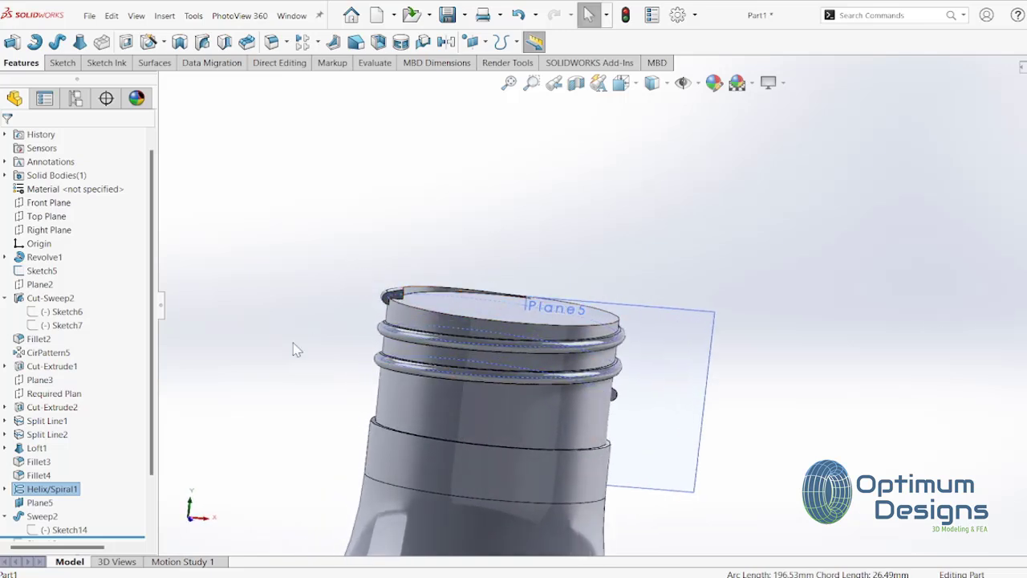
{"action": "mouse_move", "coordinate": [111, 541]}
{"action": "left_mouse_down"}
{"action": "mouse_move", "coordinate": [126, 451]}
{"action": "mouse_move", "coordinate": [117, 411]}
{"action": "left_mouse_up"}
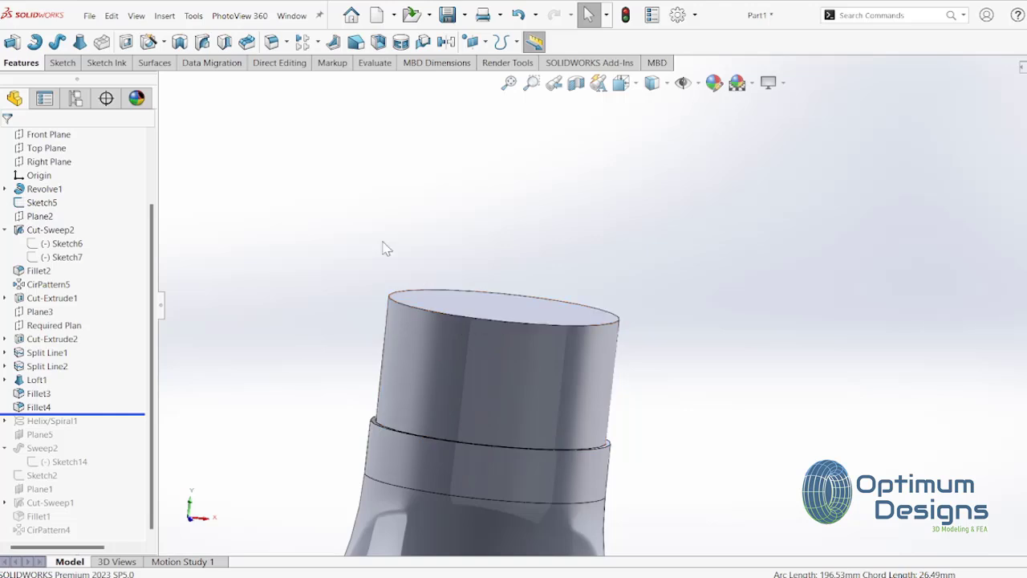
Step: Create Plane6 offset 0.7 mm from the neck's top face, with the offset flipped
{"action": "left_click", "coordinate": [164, 16]}
{"action": "mouse_move", "coordinate": [191, 39]}
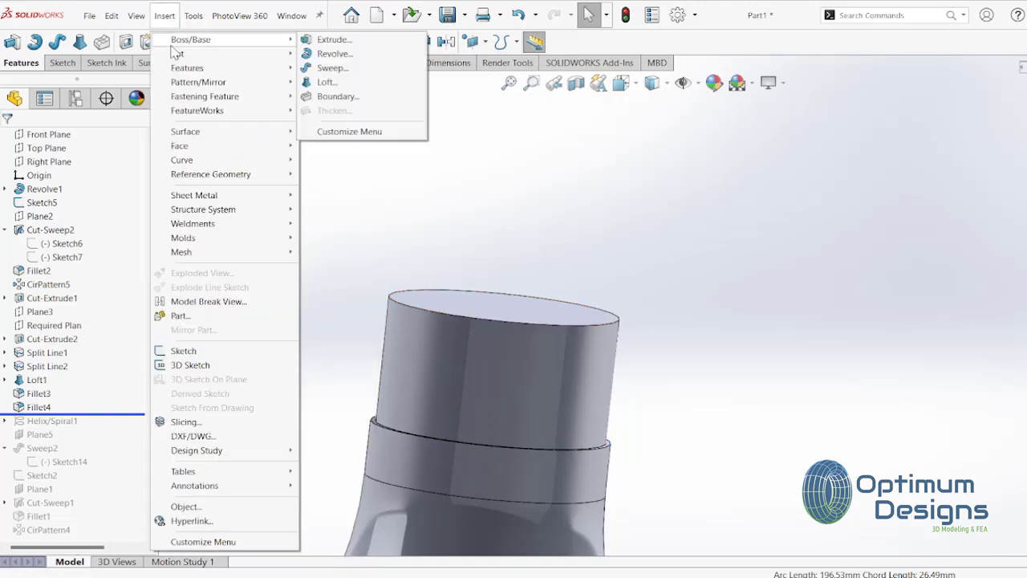
{"action": "left_click", "coordinate": [328, 174]}
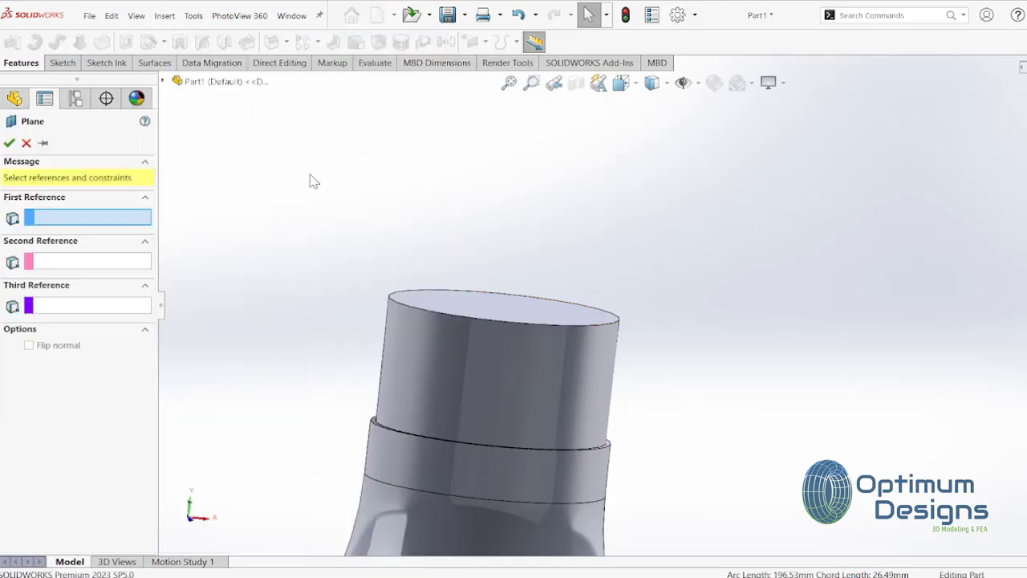
{"action": "left_click", "coordinate": [454, 315]}
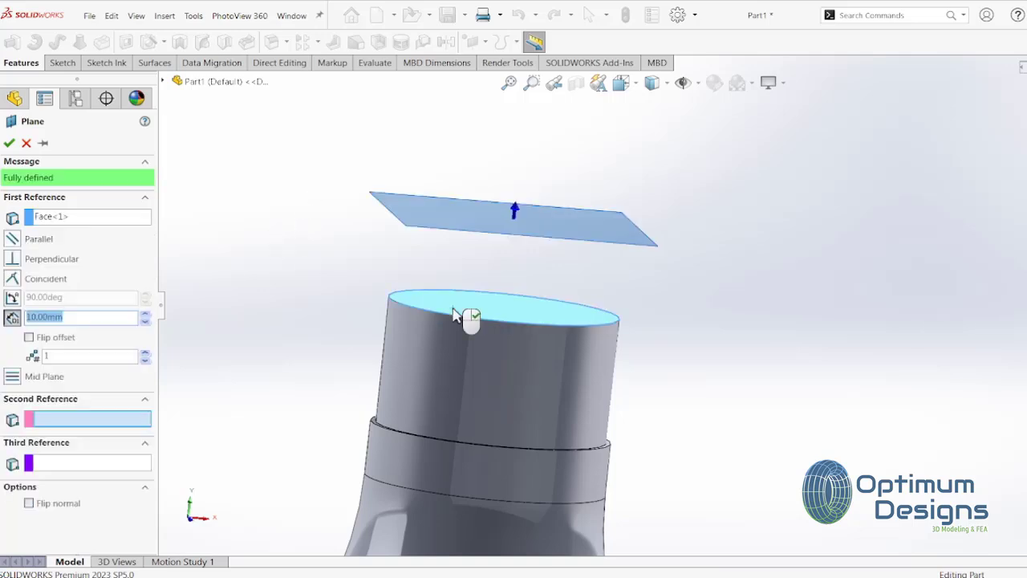
{"action": "left_click", "coordinate": [29, 338]}
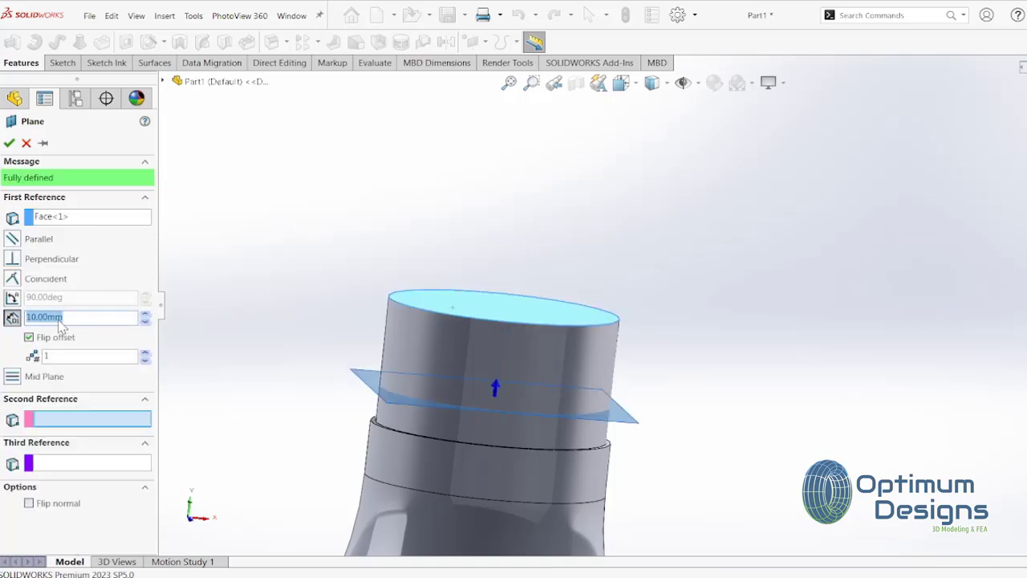
{"action": "type", "text": "0.5"}
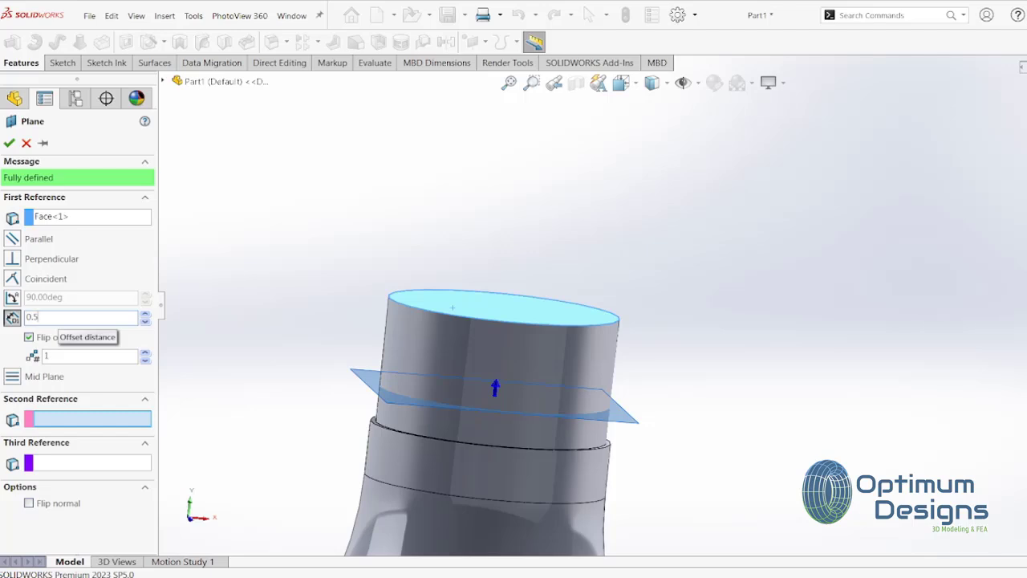
{"action": "key", "text": "Return"}
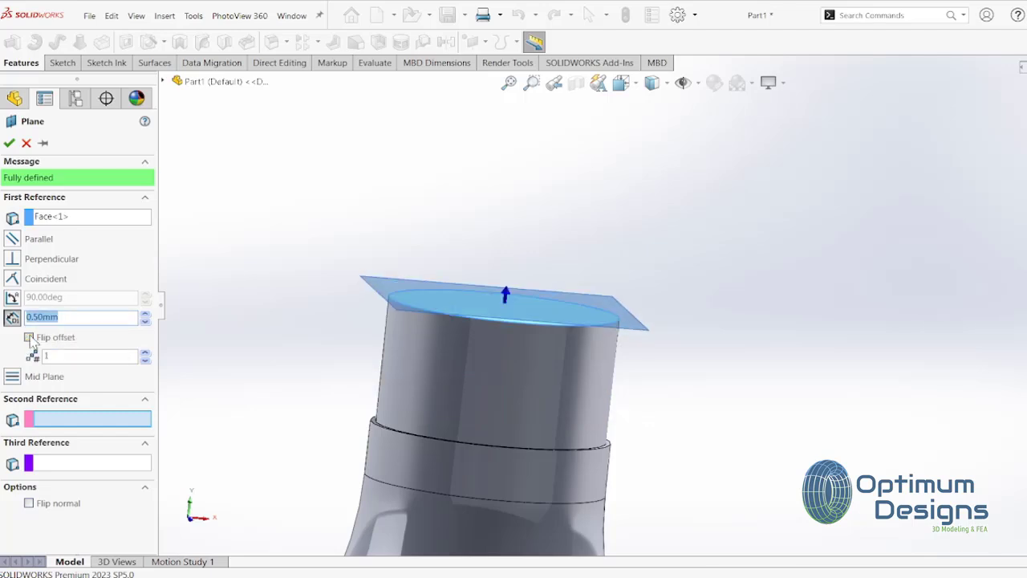
{"action": "middle_click_drag", "start_coordinate": [265, 321], "coordinate": [55, 323]}
{"action": "type", "text": "0.7"}
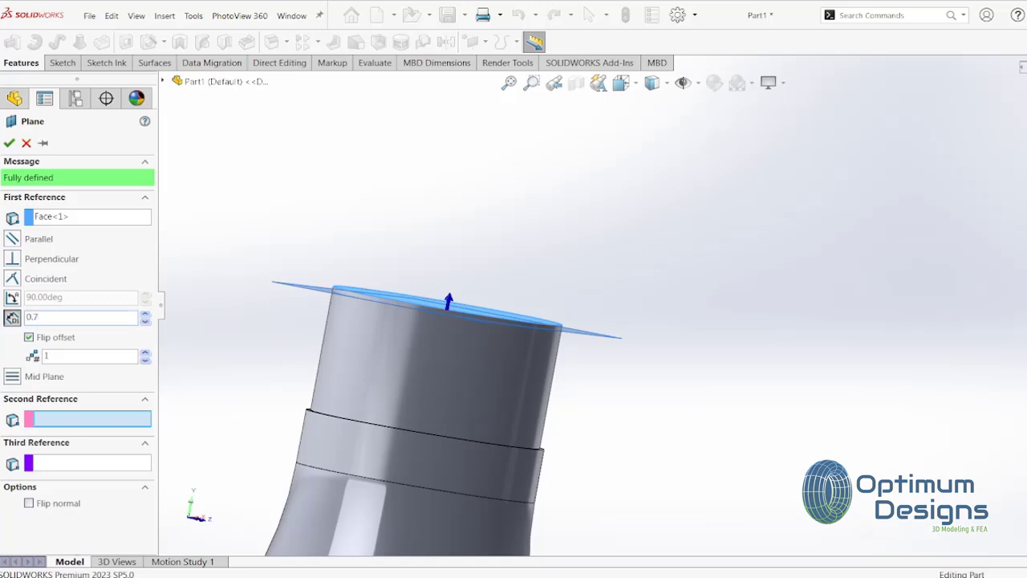
{"action": "key", "text": "Return"}
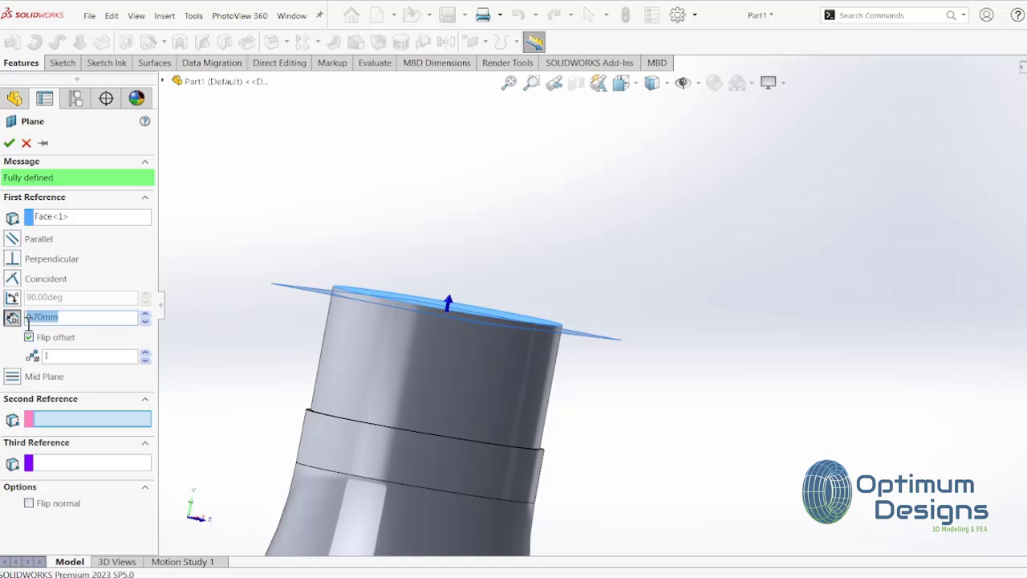
{"action": "mouse_move", "coordinate": [237, 312]}
{"action": "middle_mouse_down"}
{"action": "mouse_move", "coordinate": [367, 293]}
{"action": "mouse_move", "coordinate": [412, 328]}
{"action": "middle_mouse_up"}
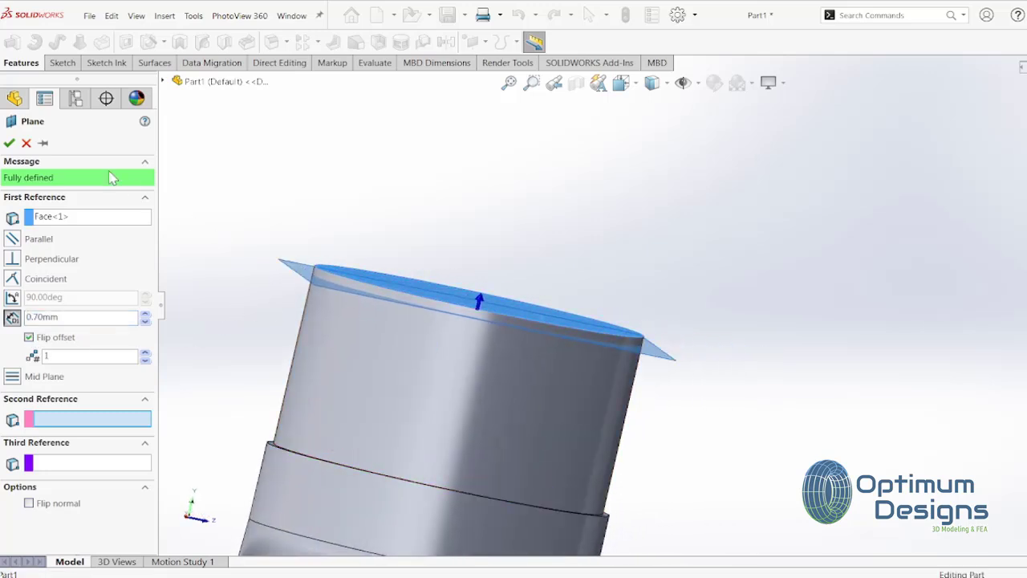
{"action": "left_click", "coordinate": [10, 143]}
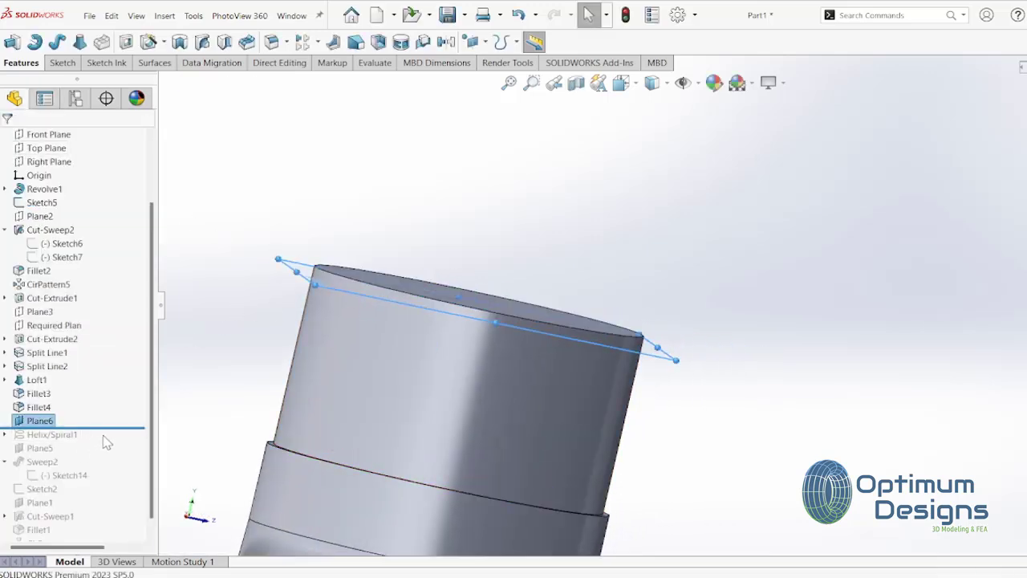
Step: Roll forward past Helix/Spiral1 and check the helix settings
{"action": "left_click_drag", "start_coordinate": [113, 429], "coordinate": [96, 442]}
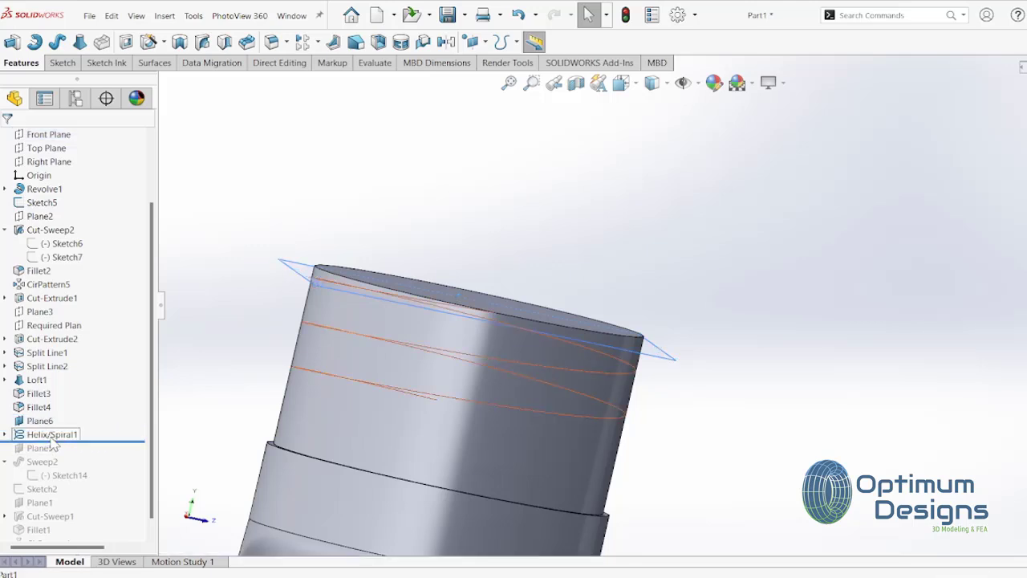
{"action": "left_click", "coordinate": [60, 434]}
{"action": "left_click", "coordinate": [62, 403]}
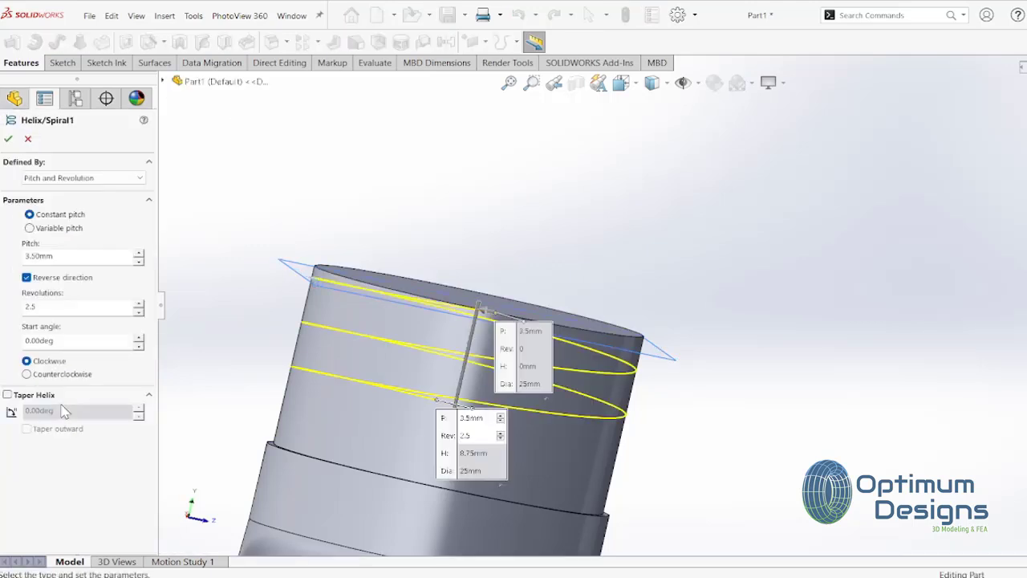
{"action": "mouse_move", "coordinate": [385, 277]}
{"action": "middle_mouse_down"}
{"action": "mouse_move", "coordinate": [333, 300]}
{"action": "mouse_move", "coordinate": [330, 315]}
{"action": "middle_mouse_up"}
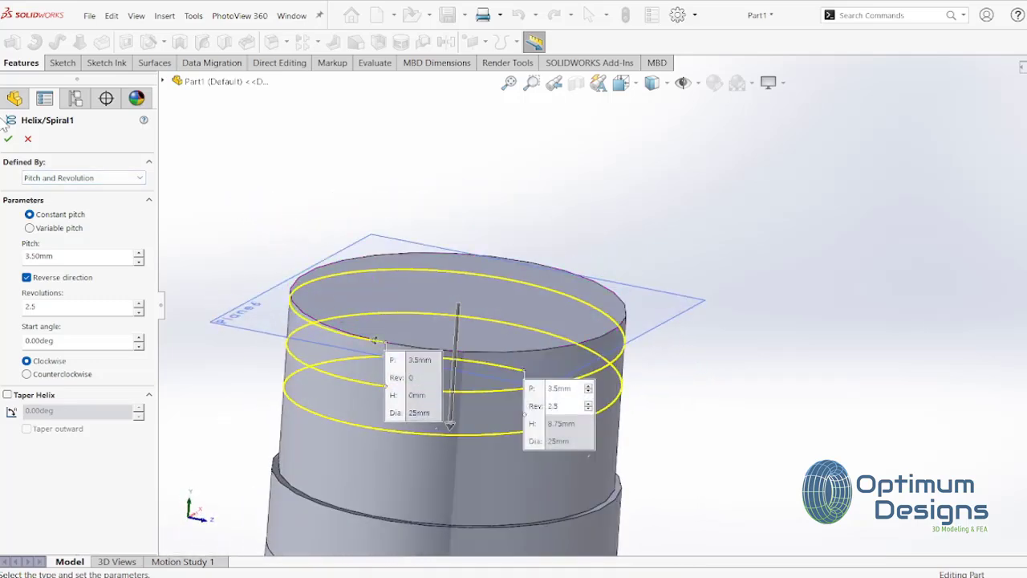
{"action": "left_click", "coordinate": [28, 140]}
Step: Move Sketch13 onto Plane6 and roll the model forward past Sweep2
{"action": "left_click", "coordinate": [5, 434]}
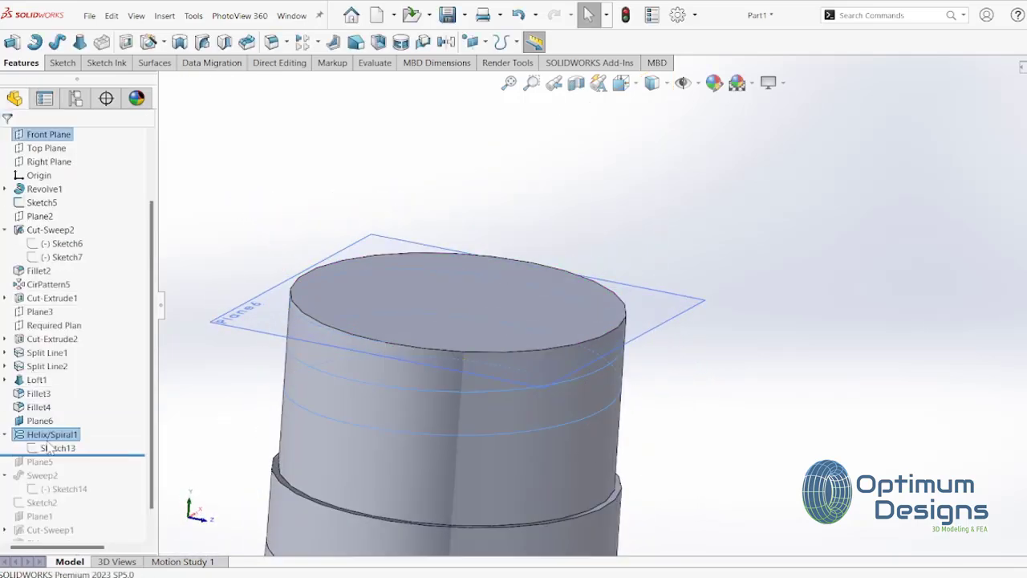
{"action": "left_click", "coordinate": [57, 448]}
{"action": "left_click", "coordinate": [82, 415]}
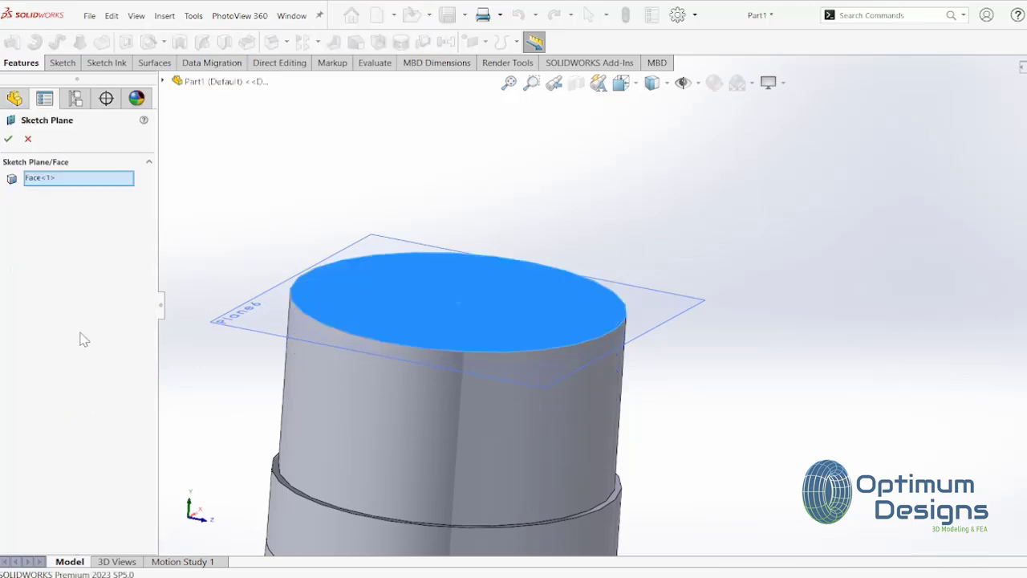
{"action": "left_click", "coordinate": [163, 82]}
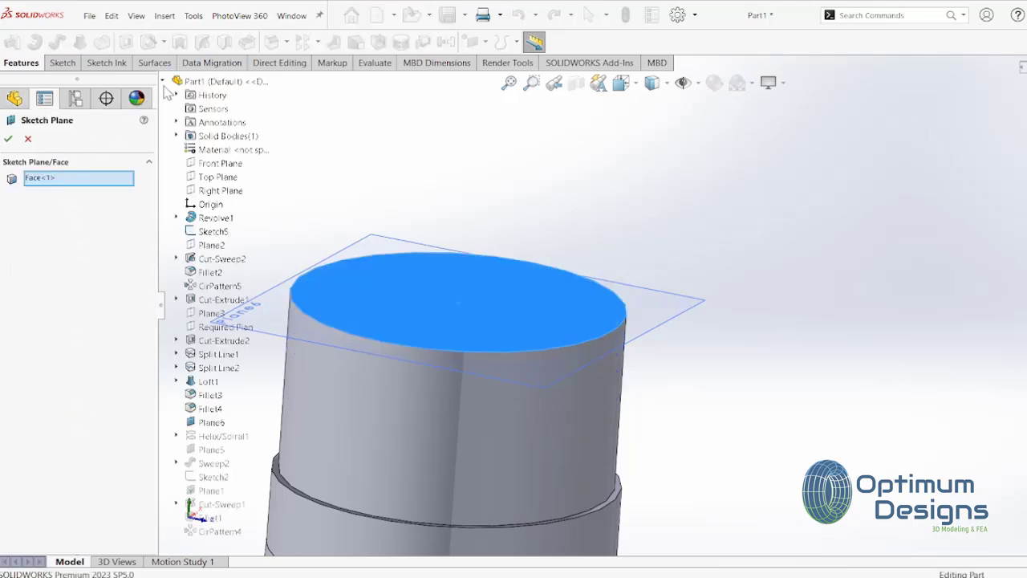
{"action": "scroll", "coordinate": [424, 289], "scroll_direction": "up", "scroll_amount": 2}
{"action": "left_click", "coordinate": [62, 181]}
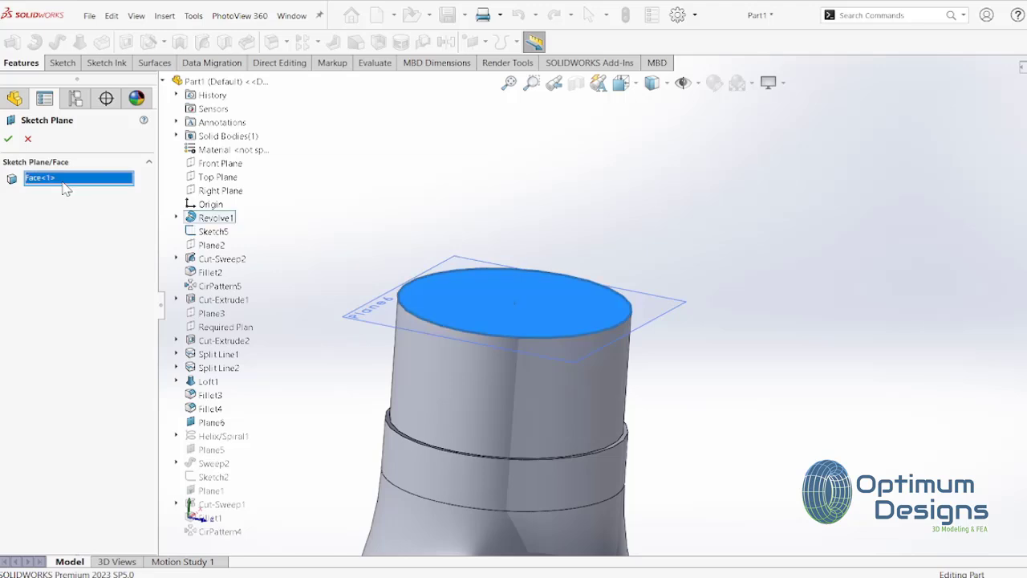
{"action": "key", "text": "Delete"}
{"action": "left_click", "coordinate": [210, 422]}
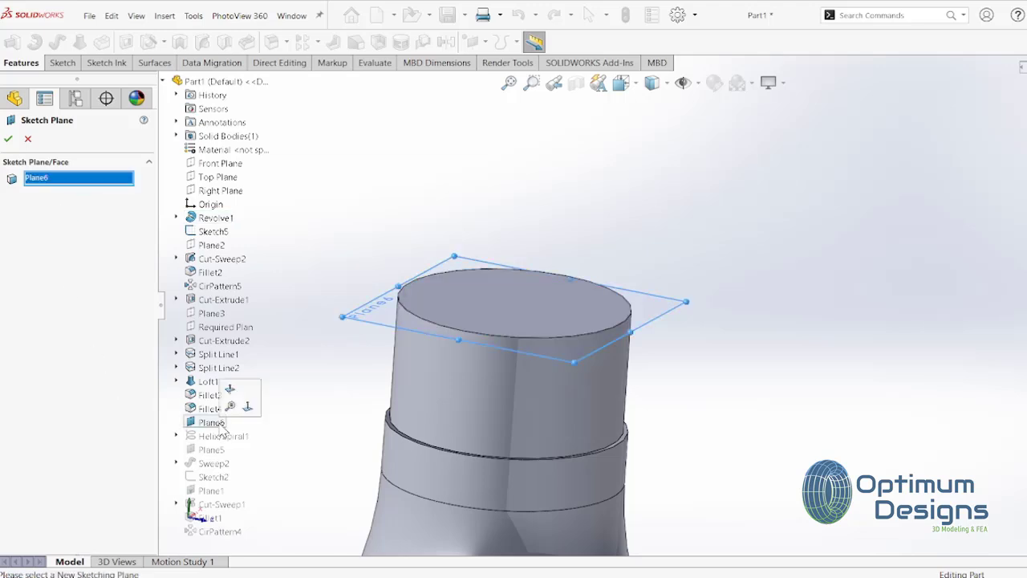
{"action": "left_click", "coordinate": [9, 139]}
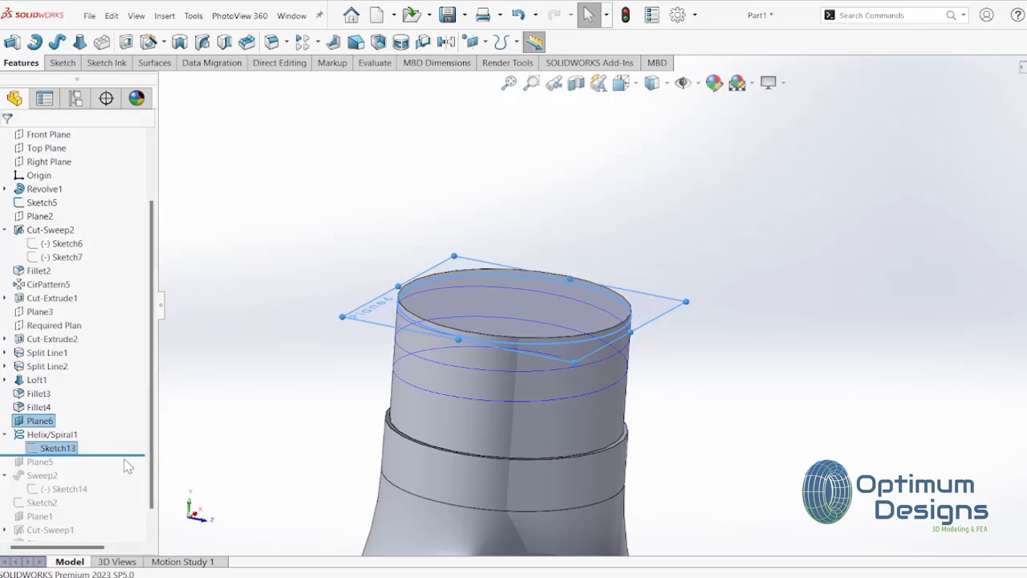
{"action": "left_click_drag", "start_coordinate": [120, 457], "coordinate": [123, 497]}
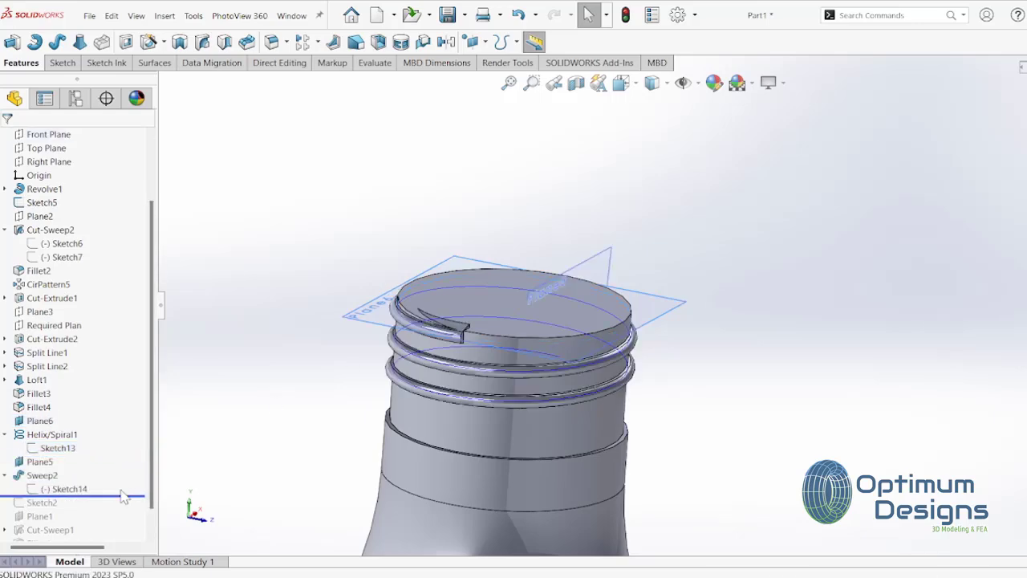
Step: Edit Plane6's offset from the neck top face, first to 1 mm, then to 1.25 mm
{"action": "scroll", "coordinate": [447, 355], "scroll_direction": "down", "scroll_amount": 3}
{"action": "scroll", "coordinate": [500, 337], "scroll_direction": "down", "scroll_amount": 3}
{"action": "mouse_move", "coordinate": [500, 337]}
{"action": "middle_mouse_down"}
{"action": "mouse_move", "coordinate": [460, 336]}
{"action": "mouse_move", "coordinate": [240, 421]}
{"action": "middle_mouse_up"}
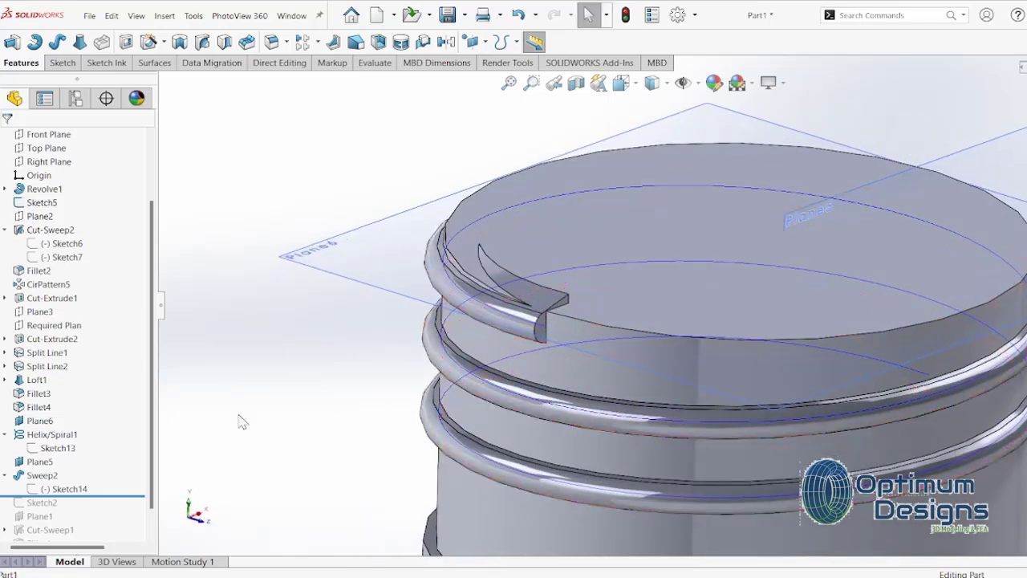
{"action": "left_click", "coordinate": [40, 421]}
{"action": "left_click", "coordinate": [65, 397]}
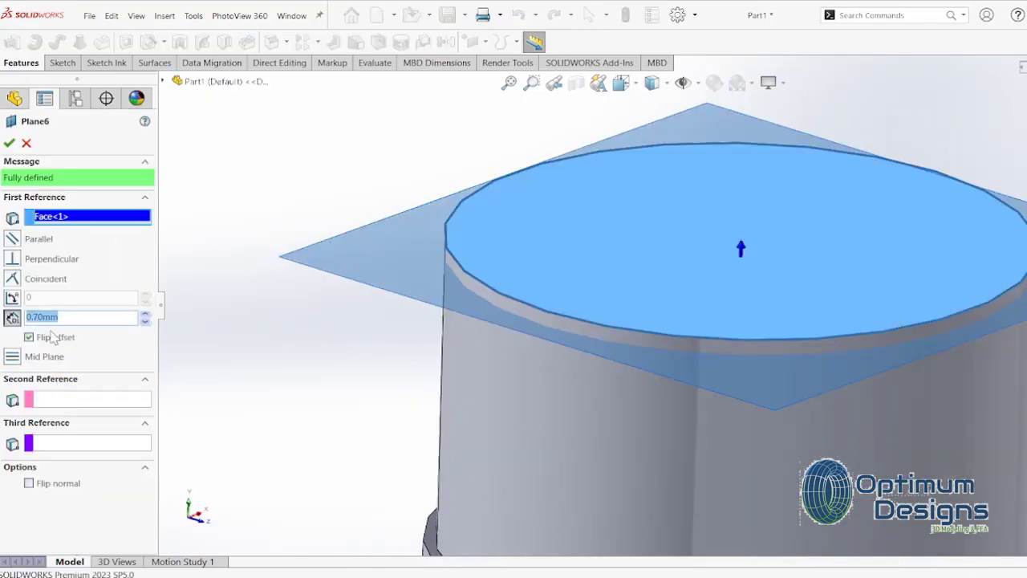
{"action": "type", "text": "1"}
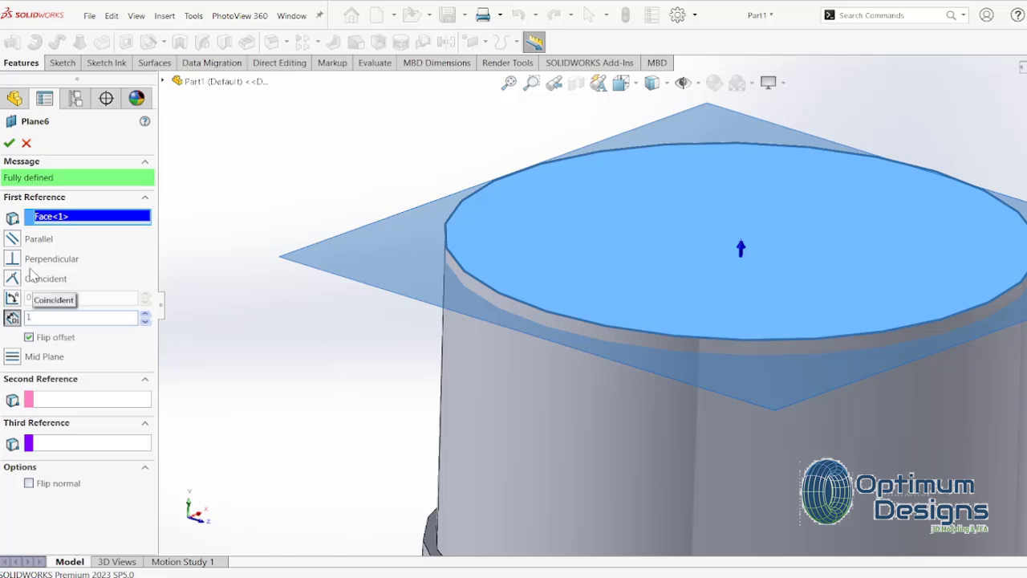
{"action": "key", "text": "Return"}
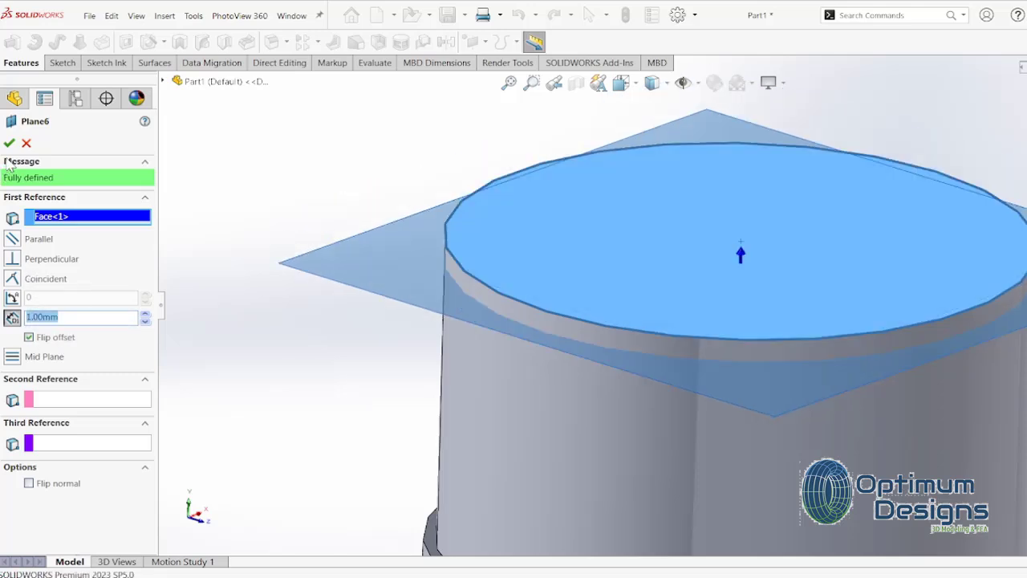
{"action": "left_click", "coordinate": [8, 143]}
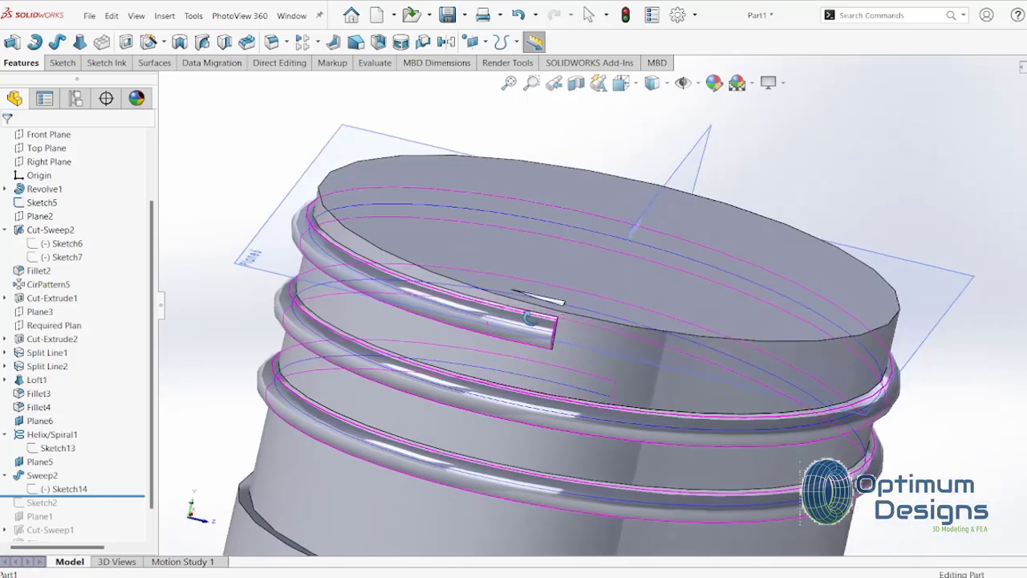
{"action": "middle_click_drag", "start_coordinate": [491, 332], "coordinate": [450, 320]}
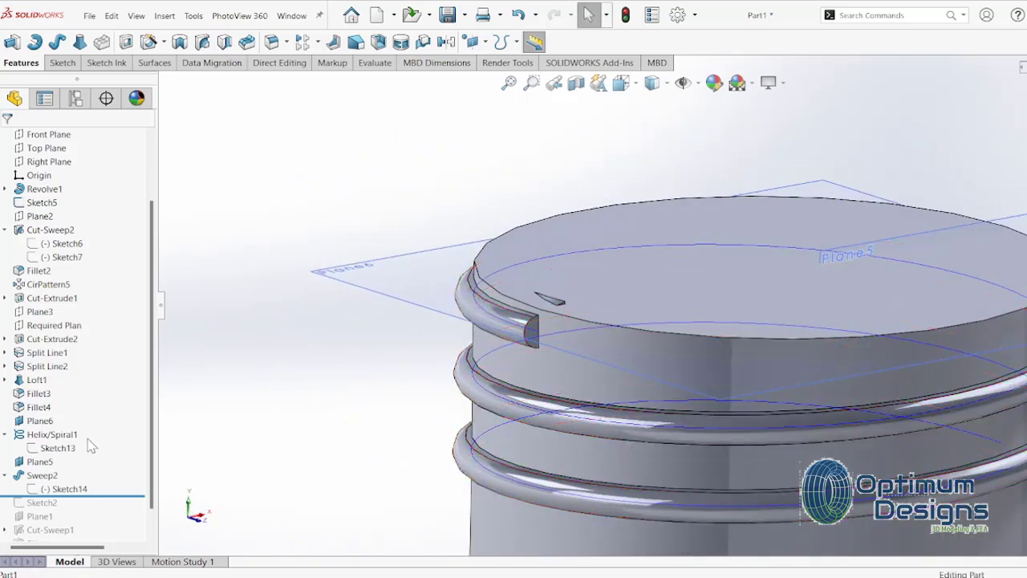
{"action": "left_click", "coordinate": [42, 421]}
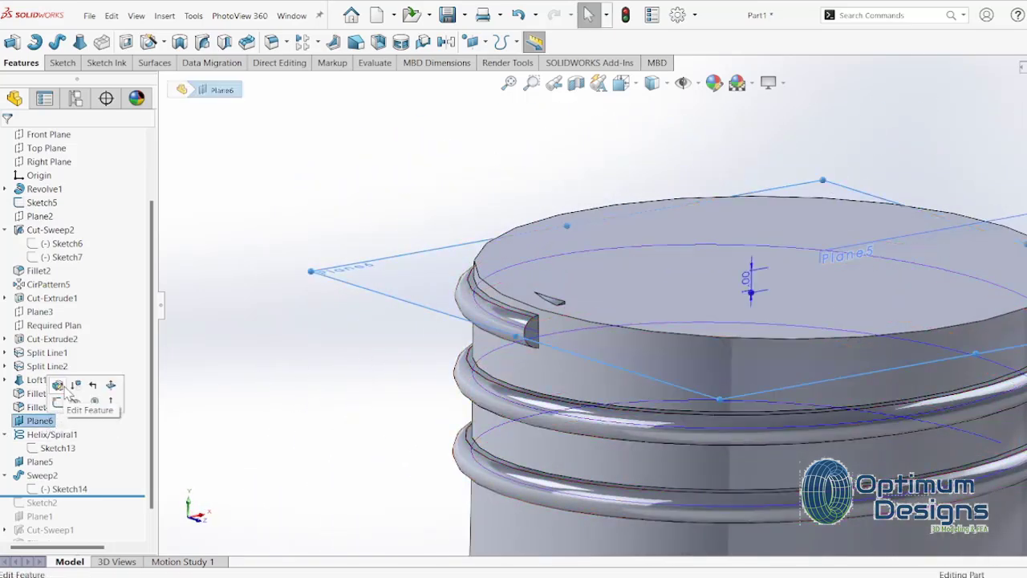
{"action": "left_click", "coordinate": [61, 386]}
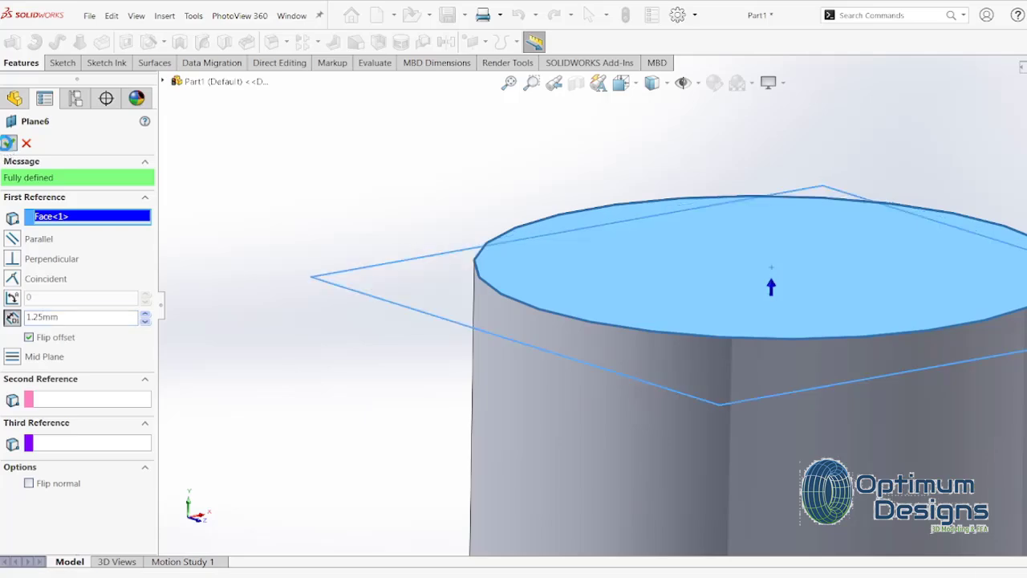
{"action": "left_click", "coordinate": [8, 143]}
Step: Apply an option from the plane's context menu, then select the thread's flat cut end face
{"action": "scroll", "coordinate": [674, 319], "scroll_direction": "up", "scroll_amount": 3}
{"action": "mouse_move", "coordinate": [673, 320]}
{"action": "middle_mouse_down"}
{"action": "mouse_move", "coordinate": [746, 305]}
{"action": "mouse_move", "coordinate": [665, 323]}
{"action": "middle_mouse_up"}
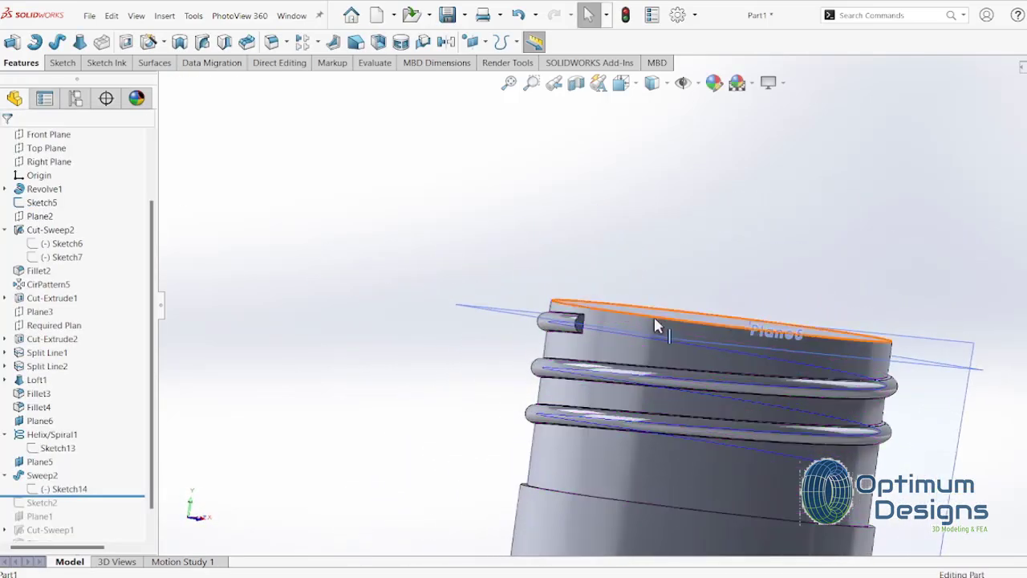
{"action": "right_click", "coordinate": [40, 461]}
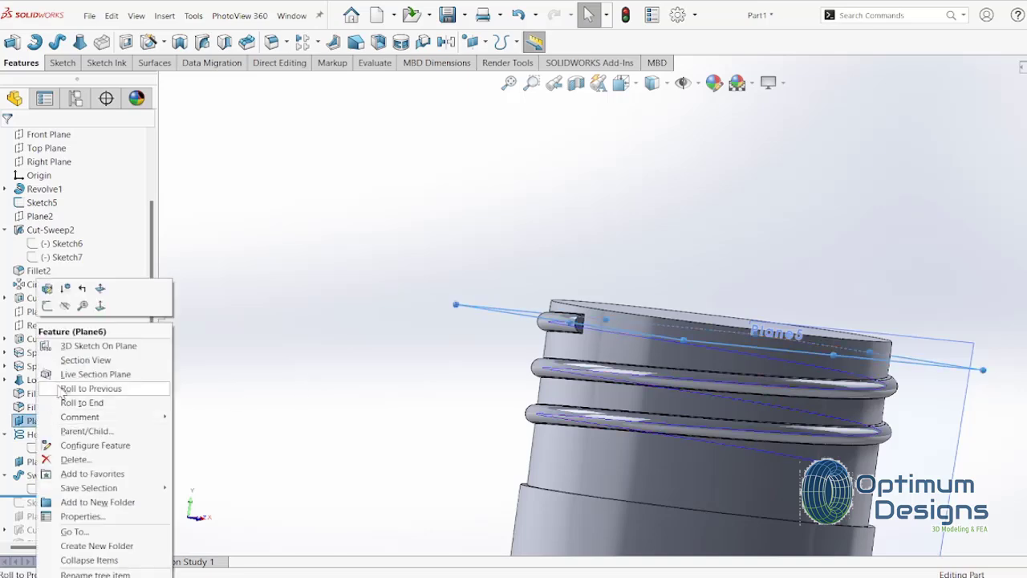
{"action": "left_click", "coordinate": [62, 306]}
{"action": "scroll", "coordinate": [624, 294], "scroll_direction": "down", "scroll_amount": 3}
{"action": "scroll", "coordinate": [536, 351], "scroll_direction": "down", "scroll_amount": 3}
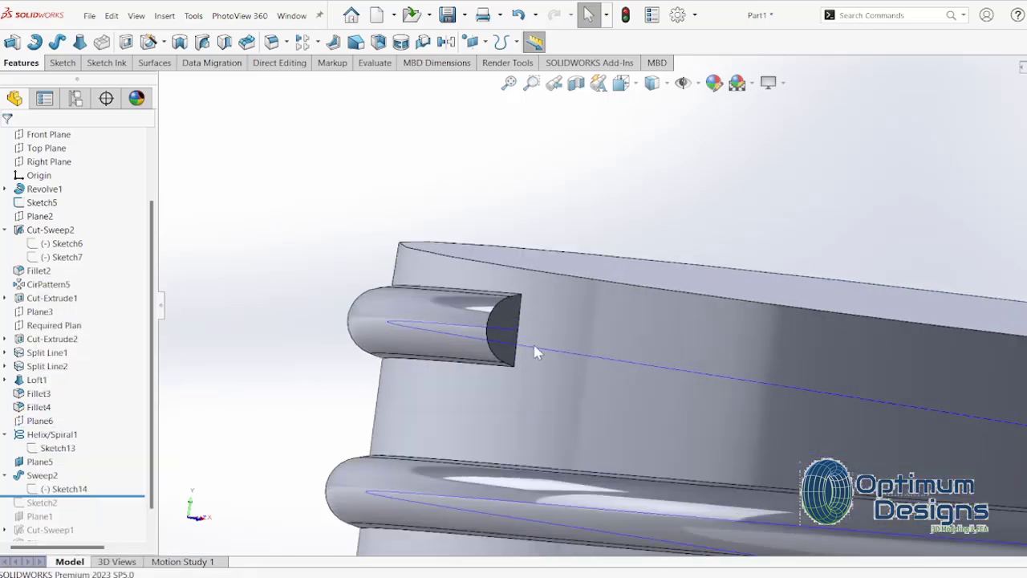
{"action": "left_click", "coordinate": [507, 332]}
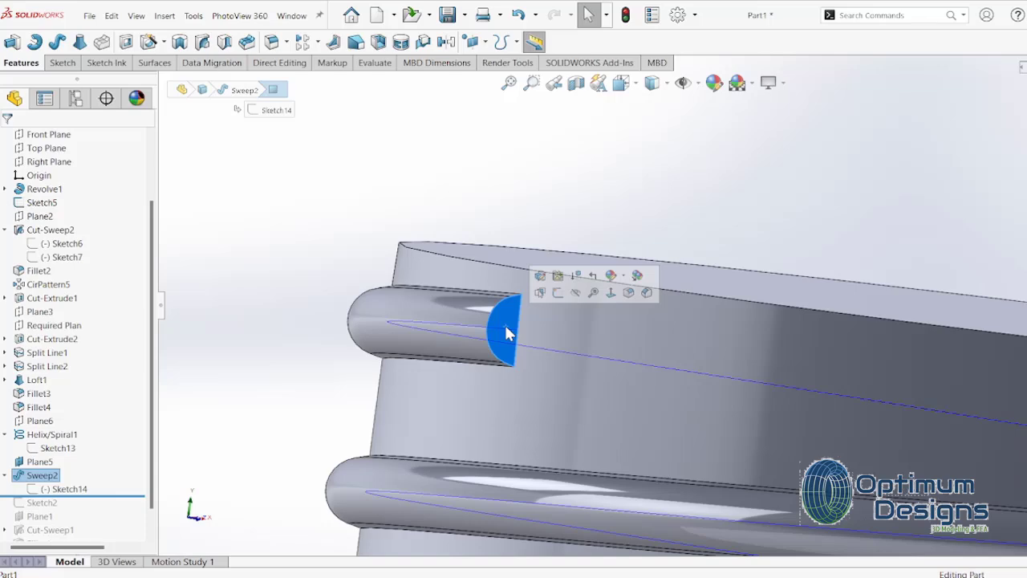
Step: Start a sketch on the thread's cut end and convert the face's outline into it
{"action": "left_click", "coordinate": [558, 292]}
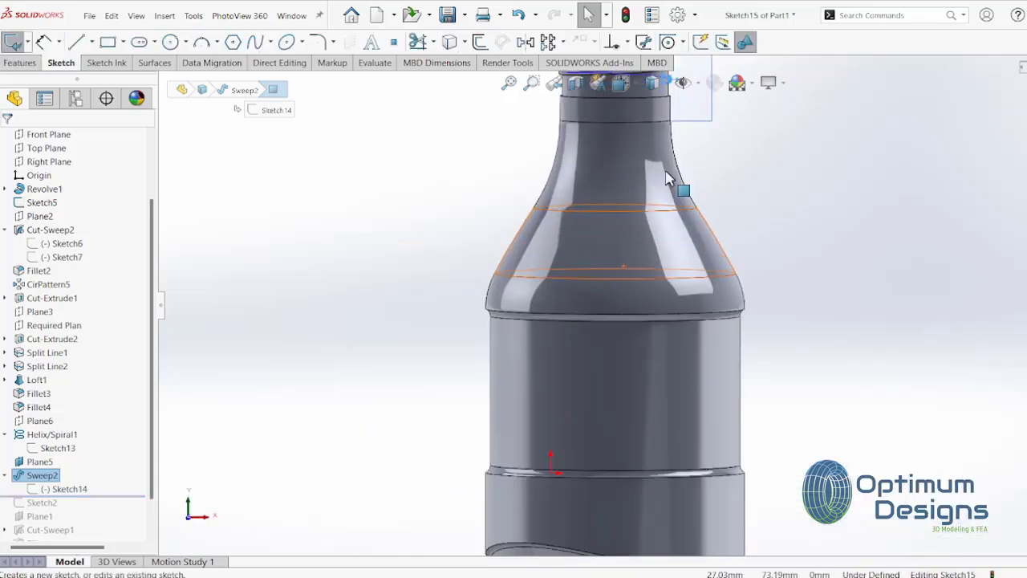
{"action": "scroll", "coordinate": [666, 179], "scroll_direction": "up", "scroll_amount": 2}
{"action": "scroll", "coordinate": [665, 201], "scroll_direction": "down", "scroll_amount": 3}
{"action": "scroll", "coordinate": [608, 297], "scroll_direction": "down", "scroll_amount": 2}
{"action": "scroll", "coordinate": [493, 394], "scroll_direction": "down", "scroll_amount": 3}
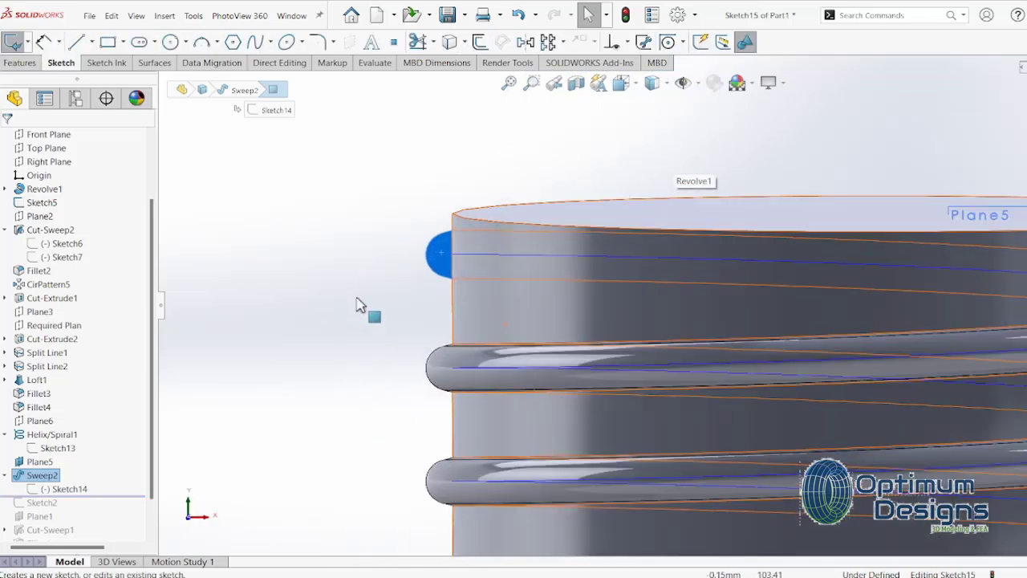
{"action": "scroll", "coordinate": [359, 305], "scroll_direction": "down", "scroll_amount": 3}
{"action": "scroll", "coordinate": [591, 262], "scroll_direction": "down", "scroll_amount": 1}
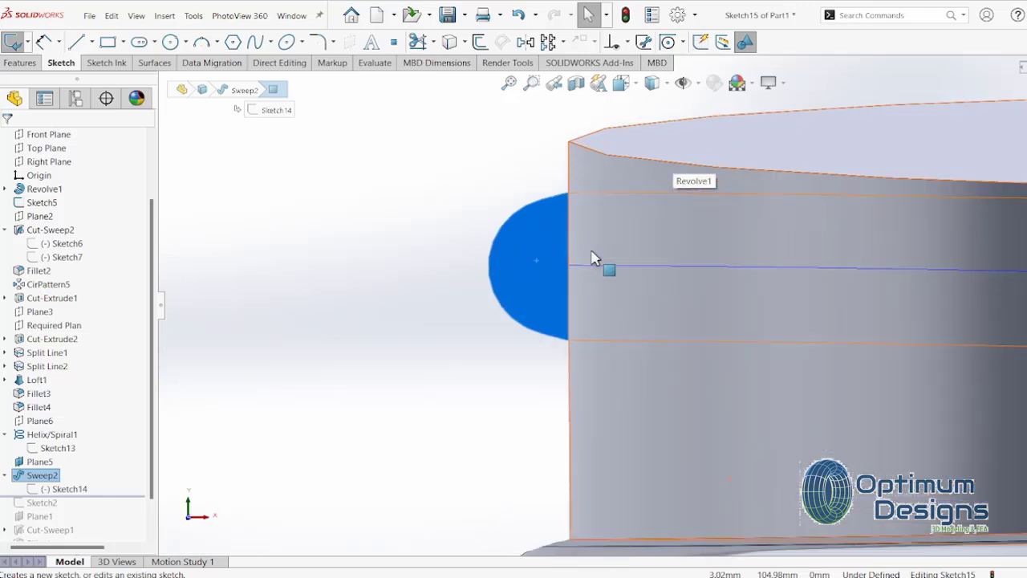
{"action": "left_click", "coordinate": [478, 44]}
{"action": "left_click", "coordinate": [28, 138]}
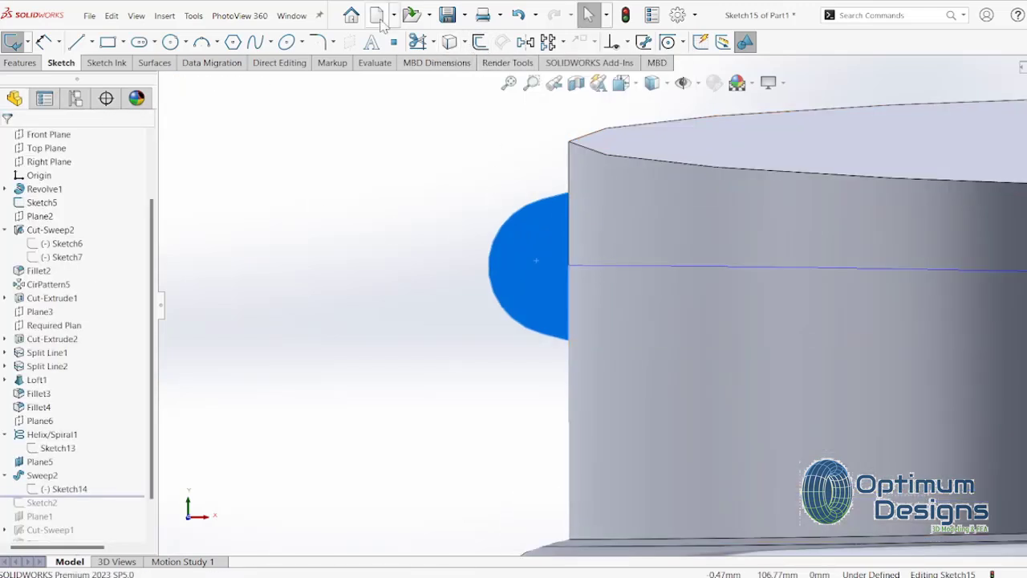
{"action": "left_click", "coordinate": [450, 42]}
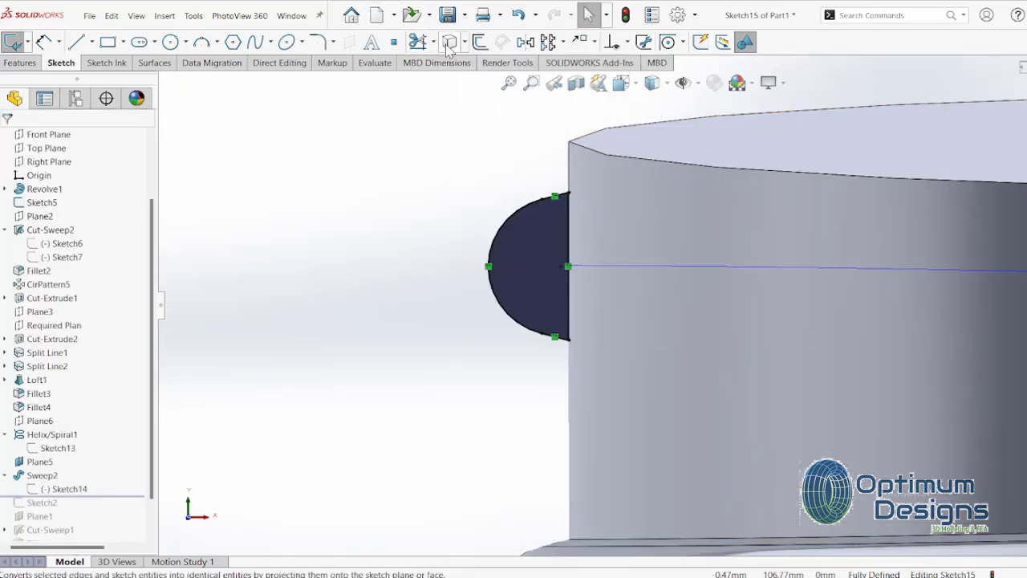
Step: Preview a revolve of the half-round sketch about its straight edge, then close it without creating it
{"action": "left_click", "coordinate": [21, 64]}
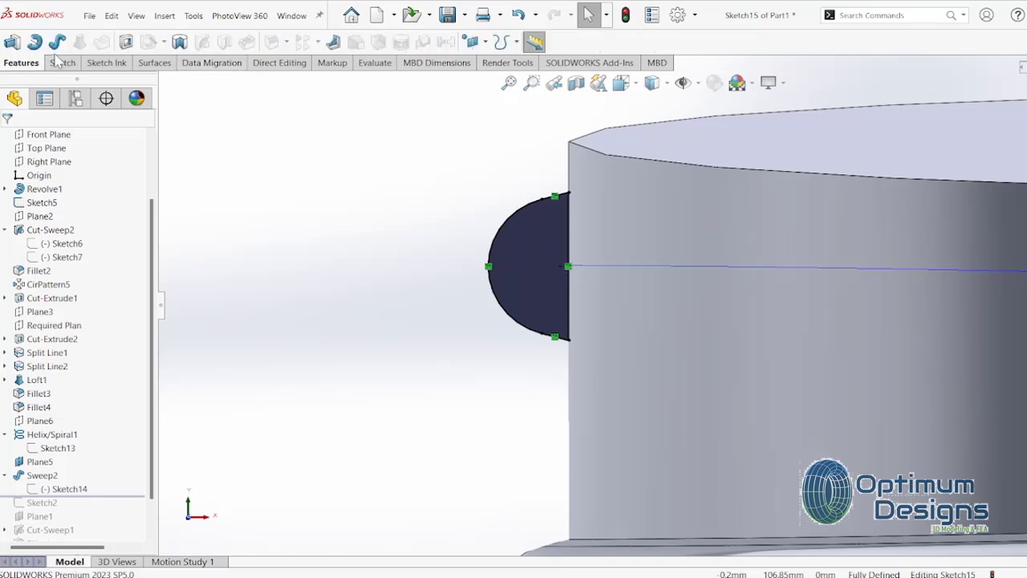
{"action": "left_click", "coordinate": [34, 42]}
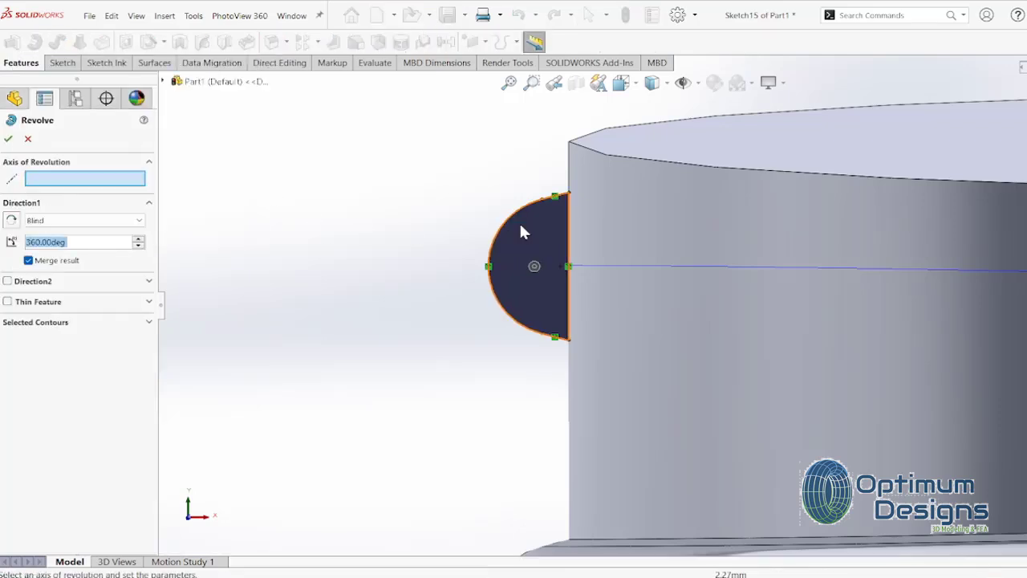
{"action": "left_click", "coordinate": [566, 238]}
{"action": "middle_click_drag", "start_coordinate": [568, 238], "coordinate": [587, 239]}
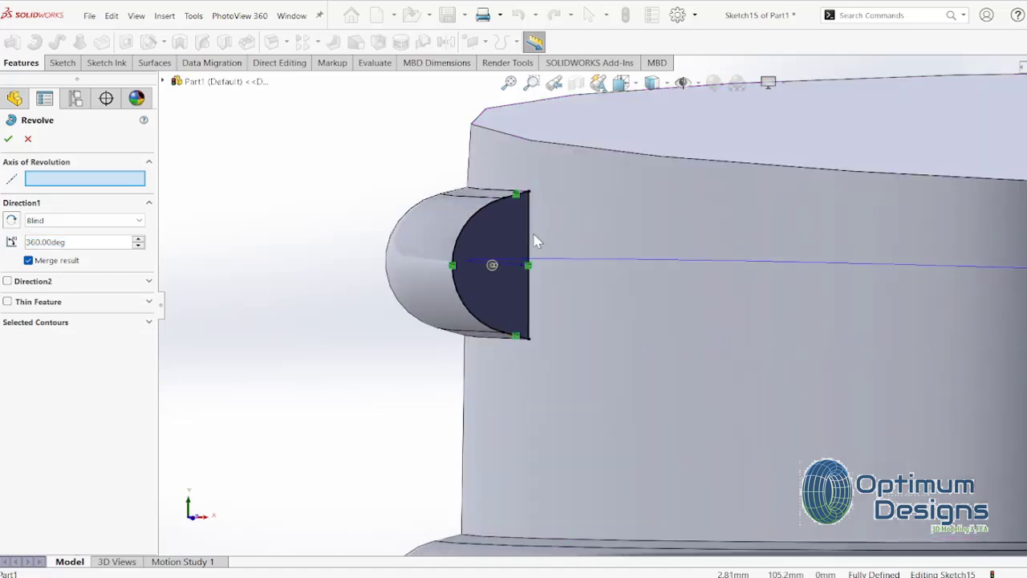
{"action": "left_click", "coordinate": [27, 139]}
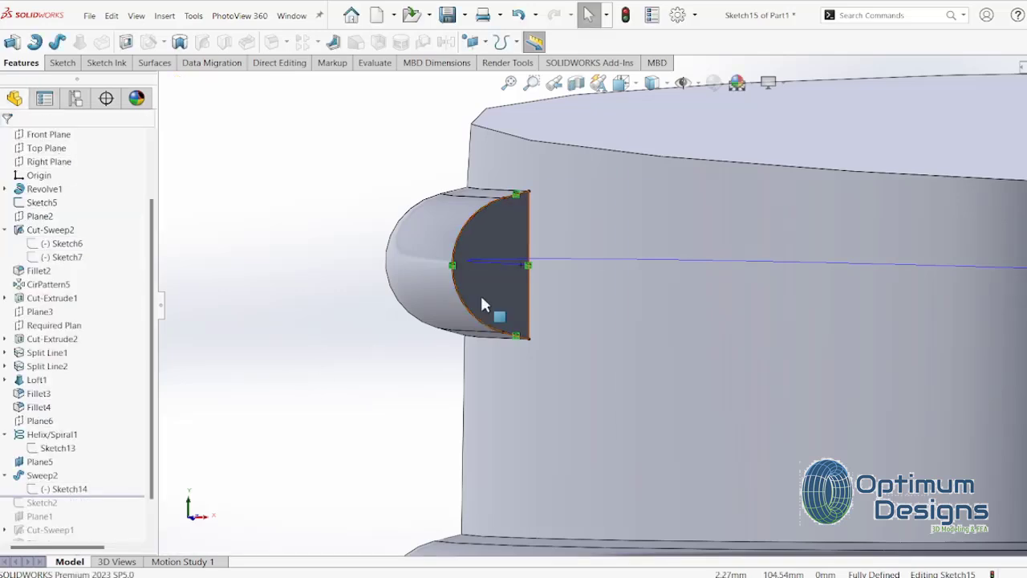
Step: Fit the model to the window and zoom into the thread end in front view
{"action": "key", "text": "f"}
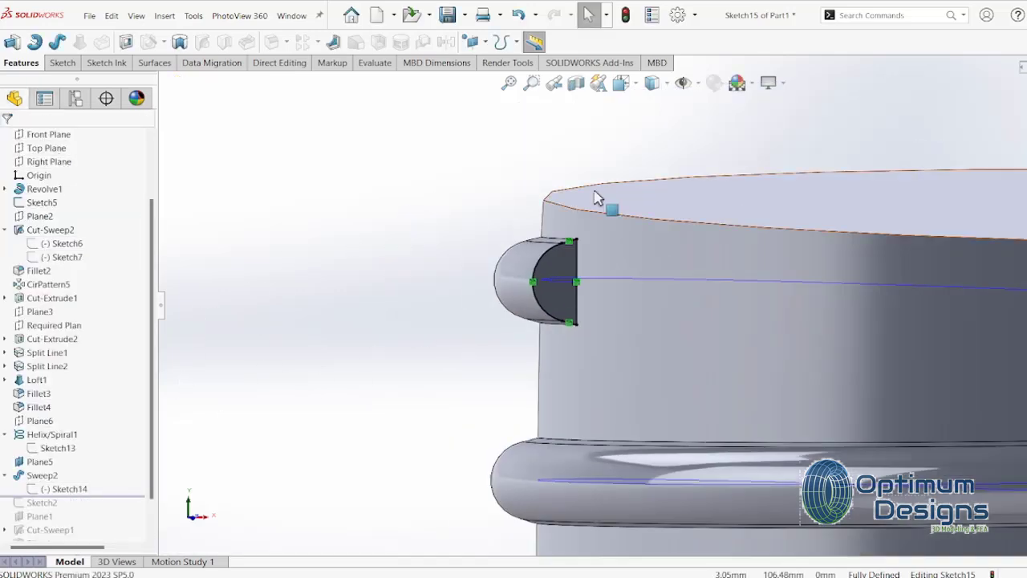
{"action": "key", "text": "space"}
{"action": "left_click", "coordinate": [477, 294]}
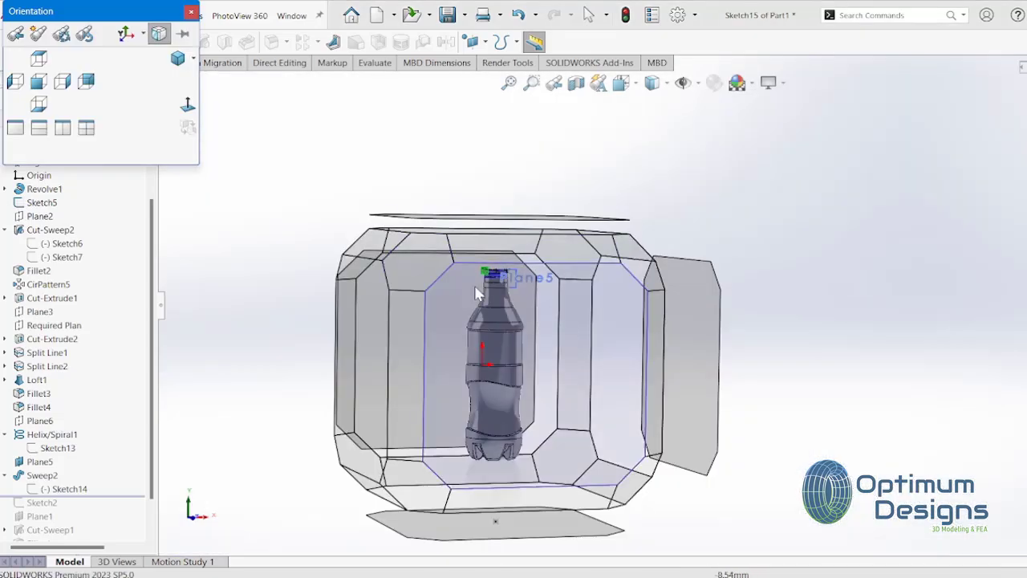
{"action": "scroll", "coordinate": [688, 294], "scroll_direction": "down", "scroll_amount": 5}
{"action": "scroll", "coordinate": [607, 265], "scroll_direction": "down", "scroll_amount": 3}
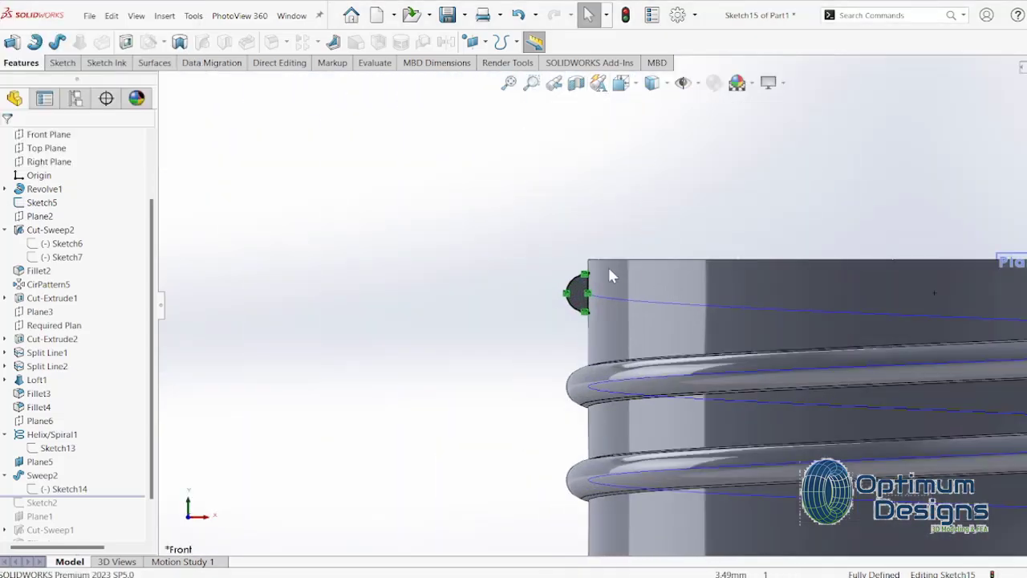
{"action": "scroll", "coordinate": [608, 289], "scroll_direction": "down", "scroll_amount": 3}
Step: Draw a horizontal centerline from the half-round's centre point into the neck
{"action": "left_click", "coordinate": [65, 62]}
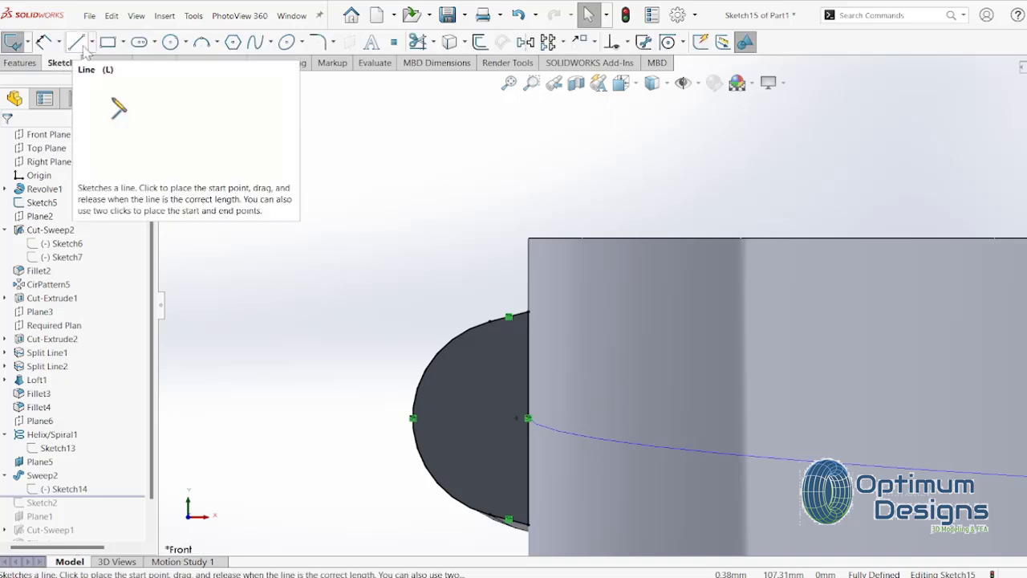
{"action": "left_click", "coordinate": [76, 42]}
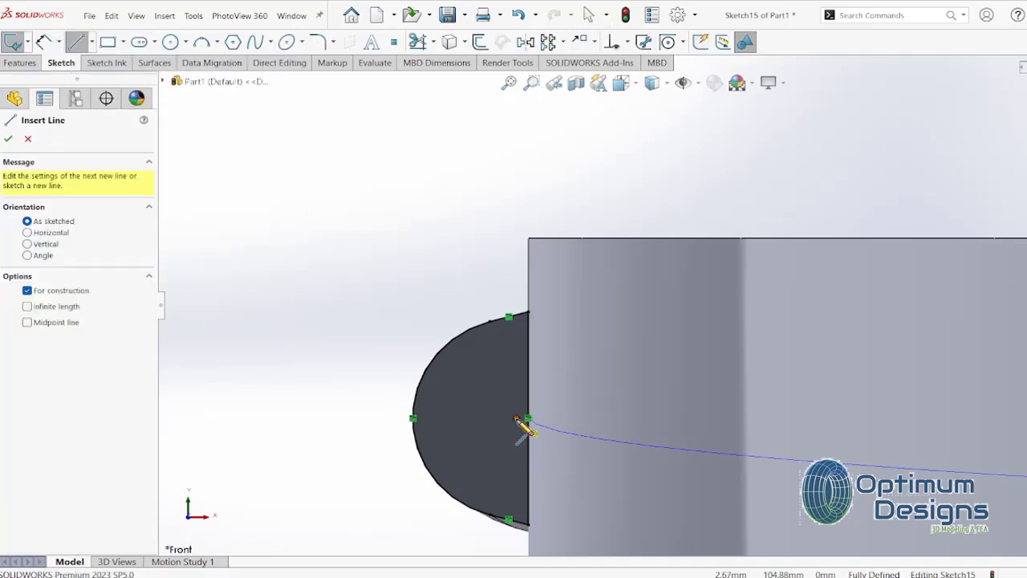
{"action": "left_click", "coordinate": [520, 420]}
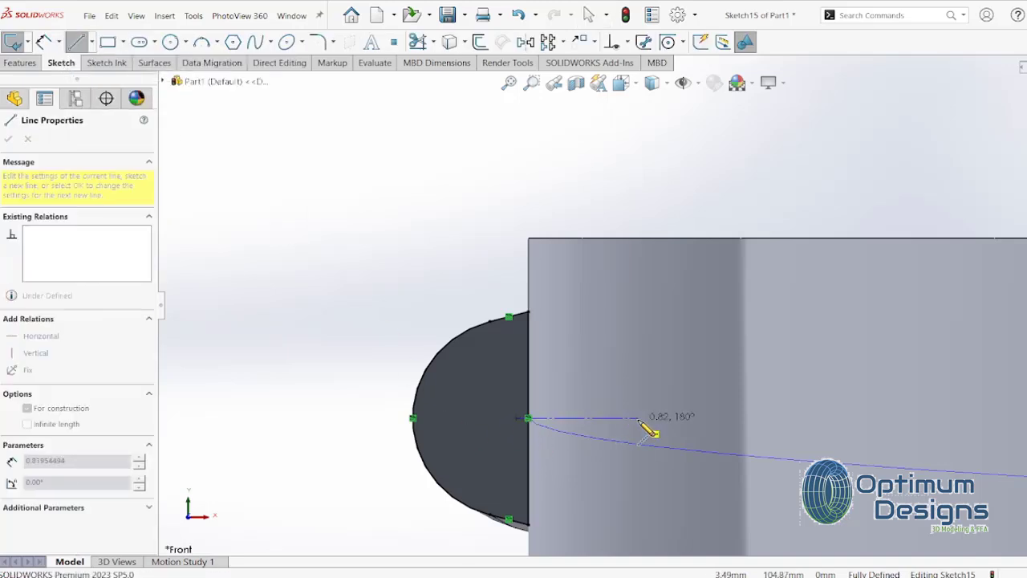
{"action": "left_click", "coordinate": [678, 422]}
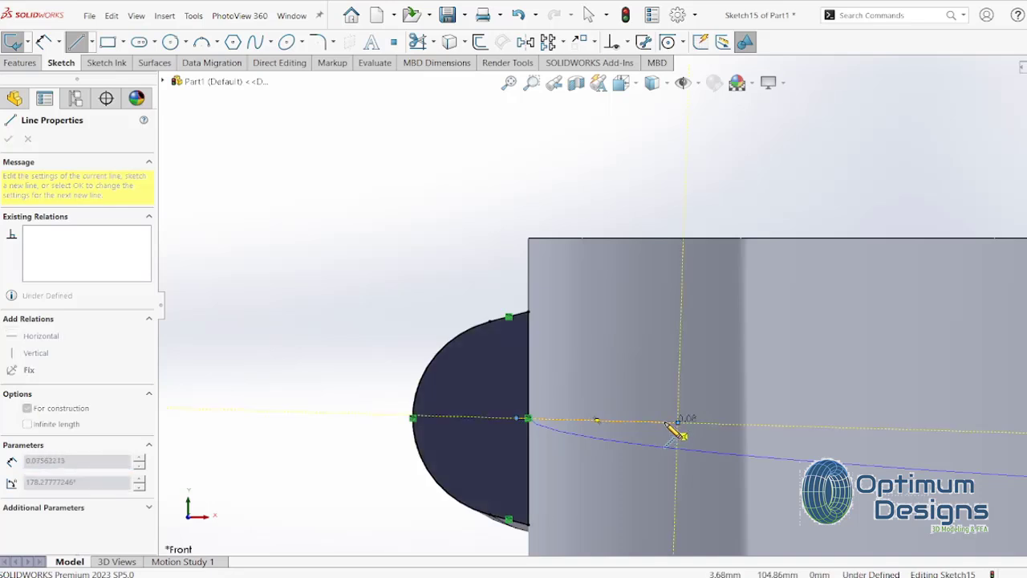
{"action": "key", "text": "Escape"}
{"action": "left_click", "coordinate": [641, 419]}
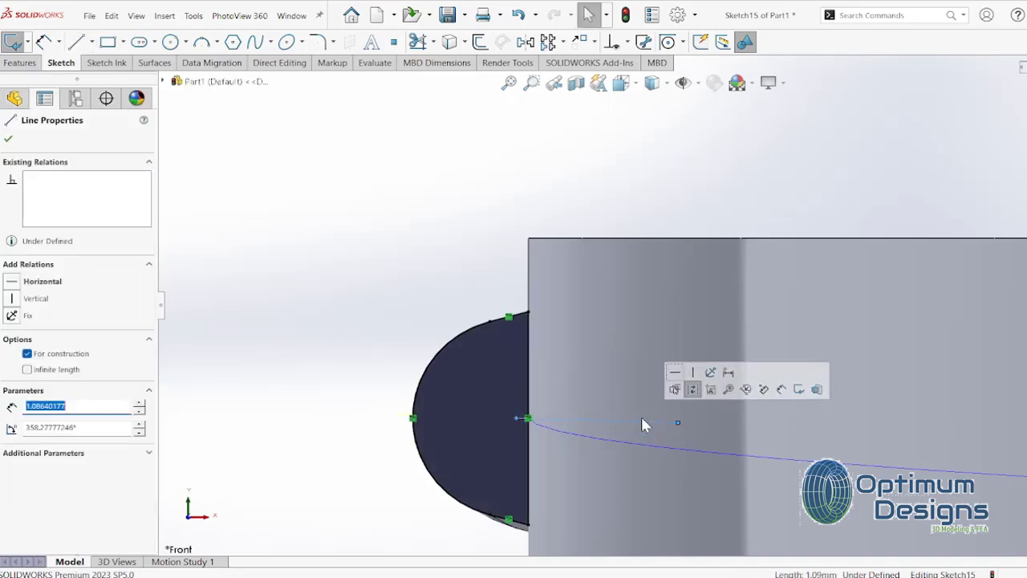
{"action": "left_click", "coordinate": [16, 284]}
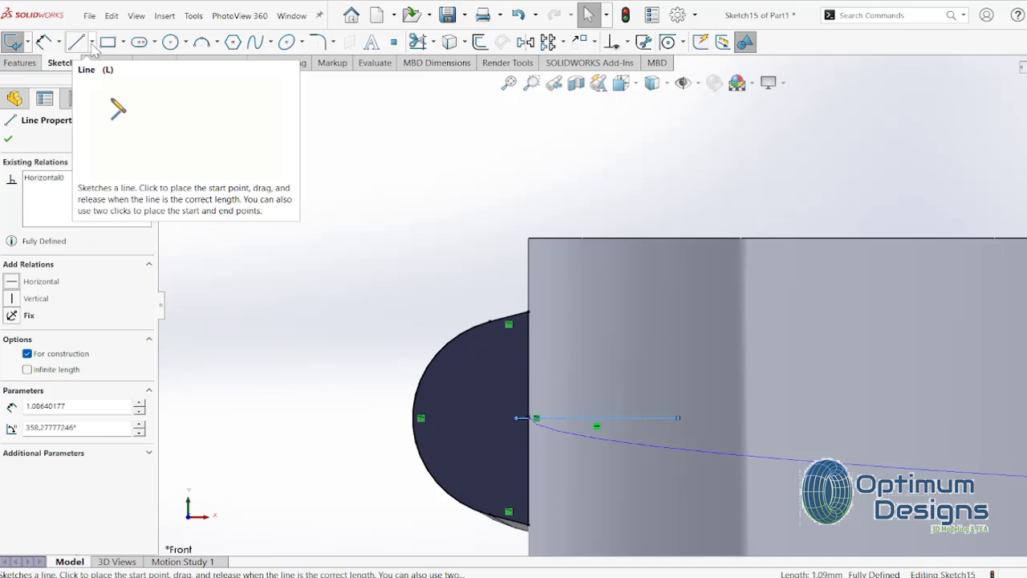
Step: Add a vertical construction line through the horizontal centerline's end
{"action": "left_click", "coordinate": [92, 42]}
{"action": "left_click", "coordinate": [94, 62]}
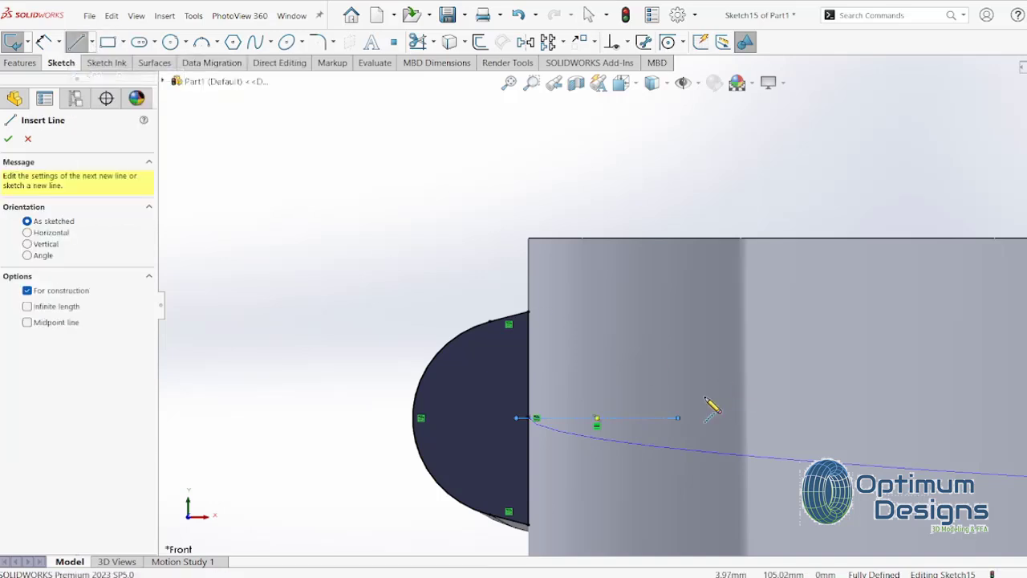
{"action": "left_click", "coordinate": [678, 329]}
{"action": "left_click", "coordinate": [677, 540]}
{"action": "key", "text": "Escape"}
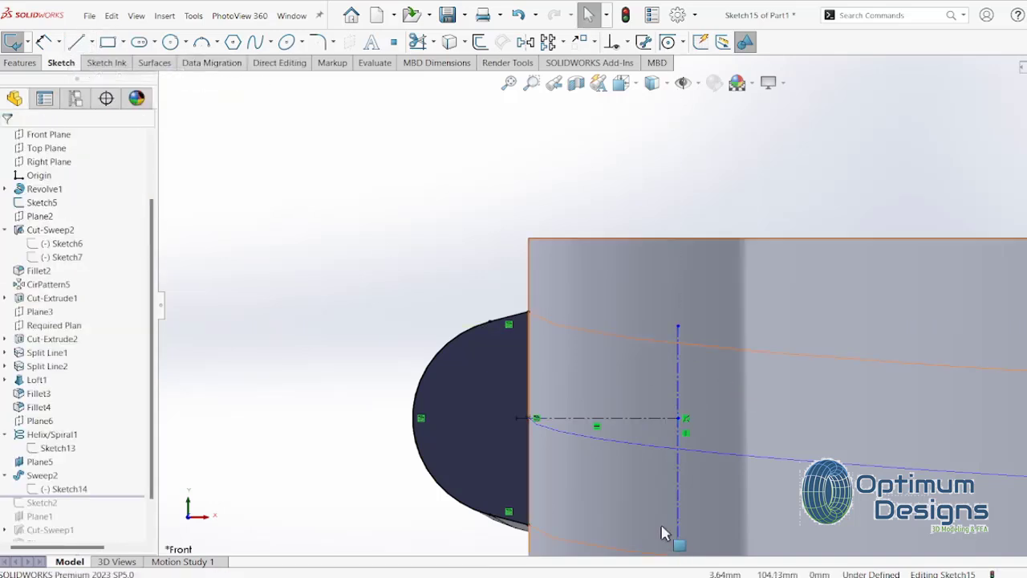
{"action": "left_click", "coordinate": [20, 62]}
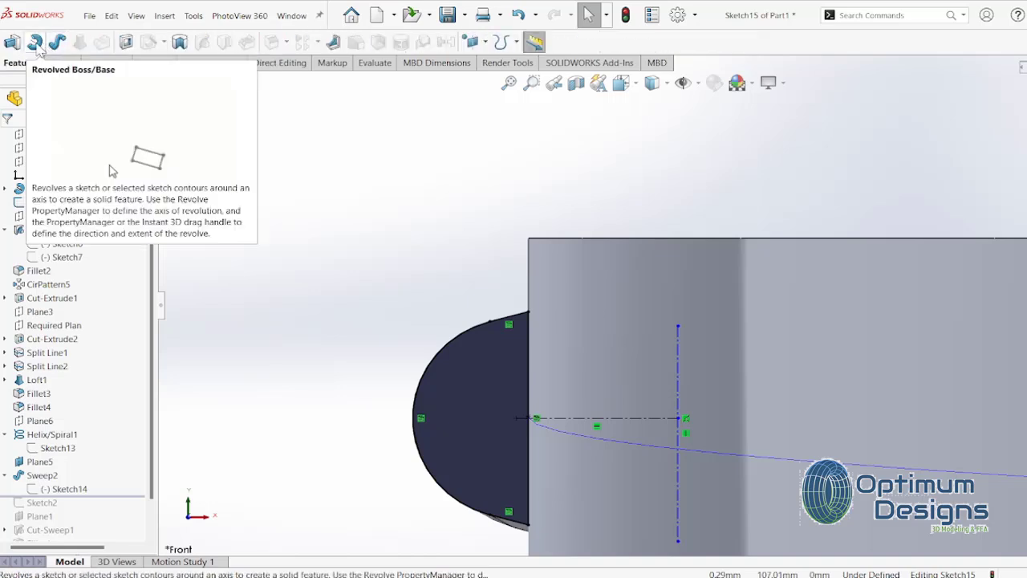
Step: Revolve the half-circle sketch about the vertical line to create the Revolve2 rounded cap
{"action": "left_click", "coordinate": [36, 44]}
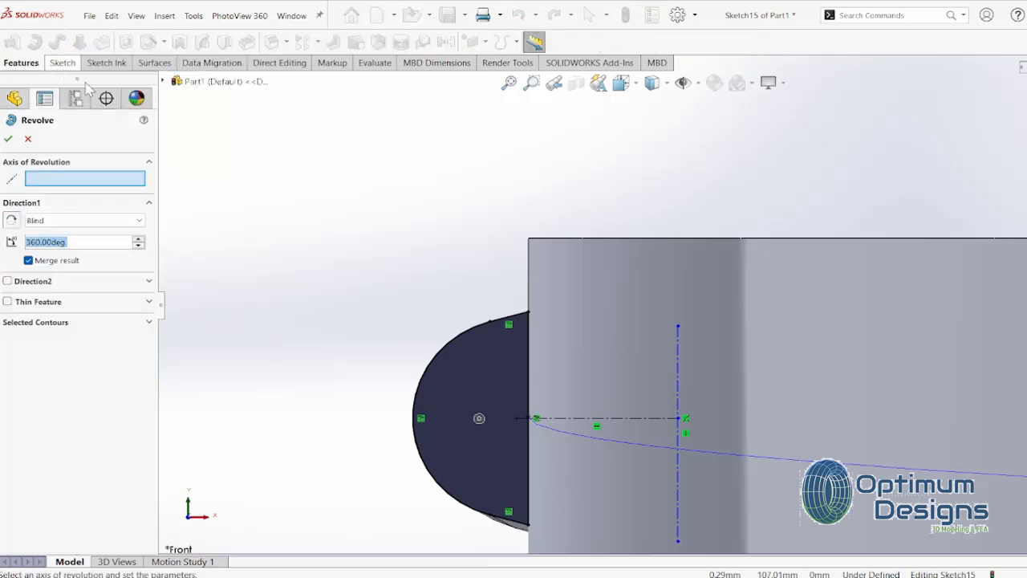
{"action": "left_click", "coordinate": [679, 368]}
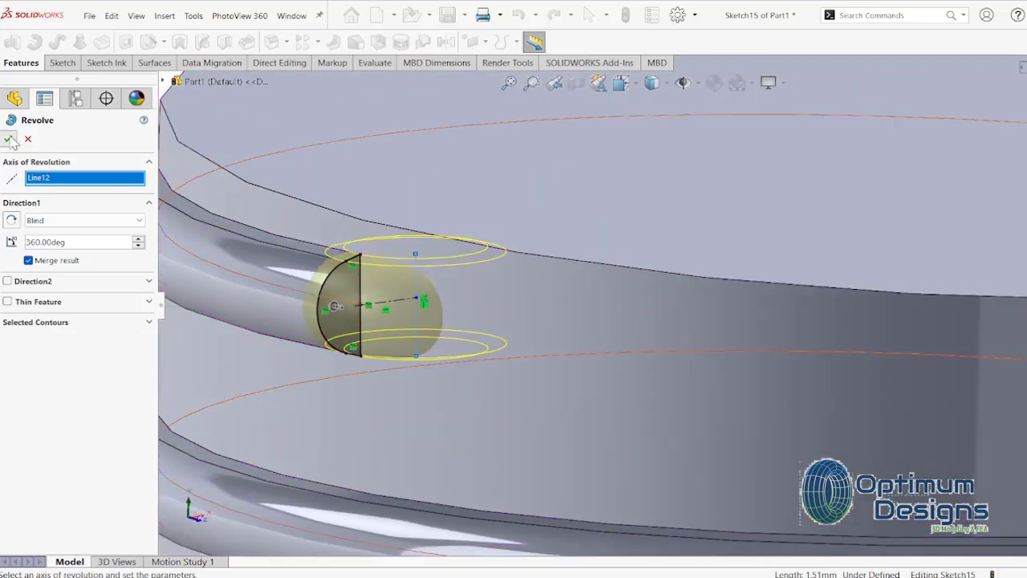
{"action": "left_click", "coordinate": [11, 141]}
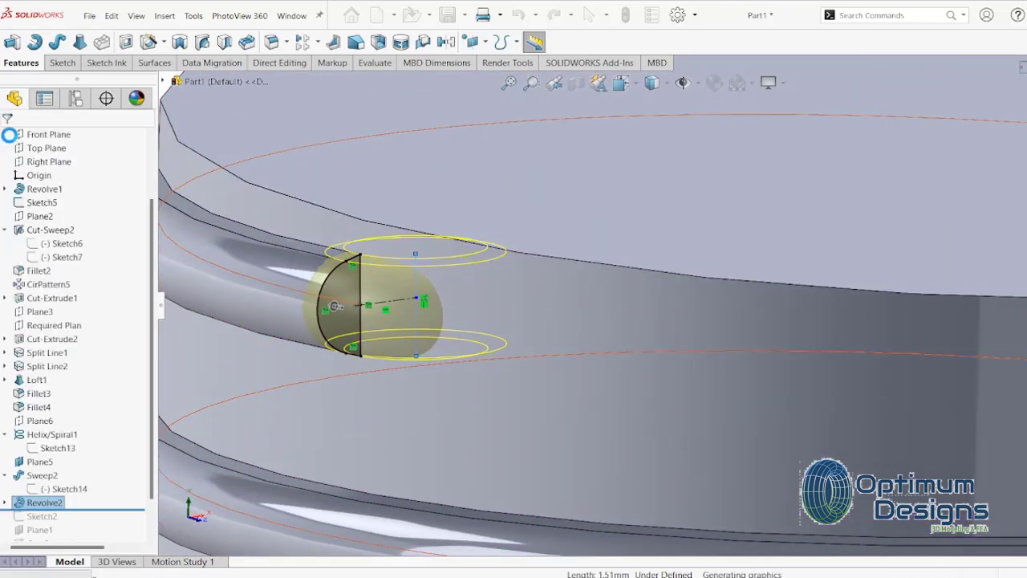
{"action": "scroll", "coordinate": [762, 363], "scroll_direction": "up", "scroll_amount": 5}
{"action": "scroll", "coordinate": [763, 362], "scroll_direction": "up", "scroll_amount": 3}
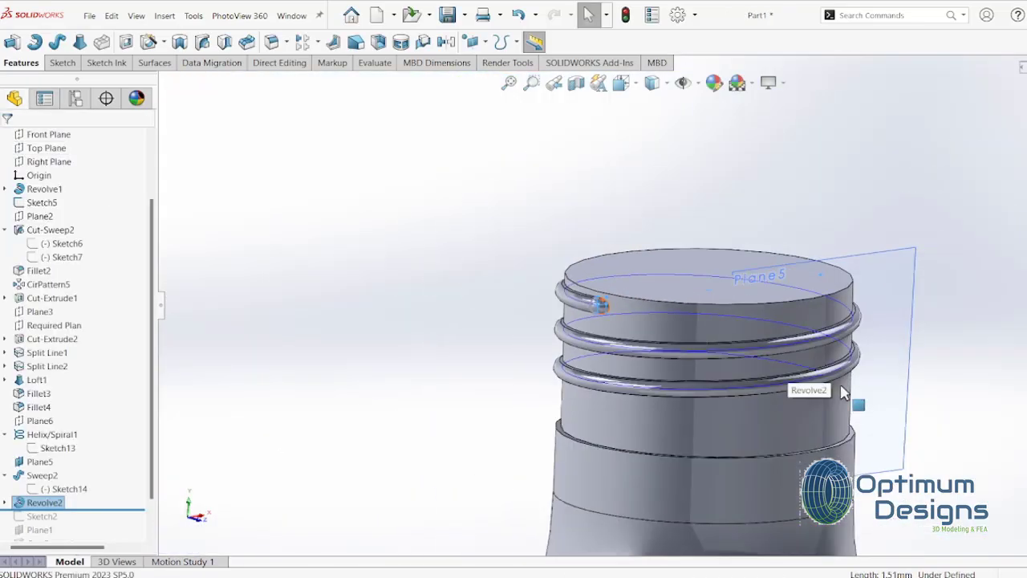
Step: View normal to Plane5 and hide the Helix/Spiral1 curve
{"action": "left_click", "coordinate": [843, 399]}
{"action": "key", "text": "ctrl+8"}
{"action": "scroll", "coordinate": [750, 370], "scroll_direction": "up", "scroll_amount": 1}
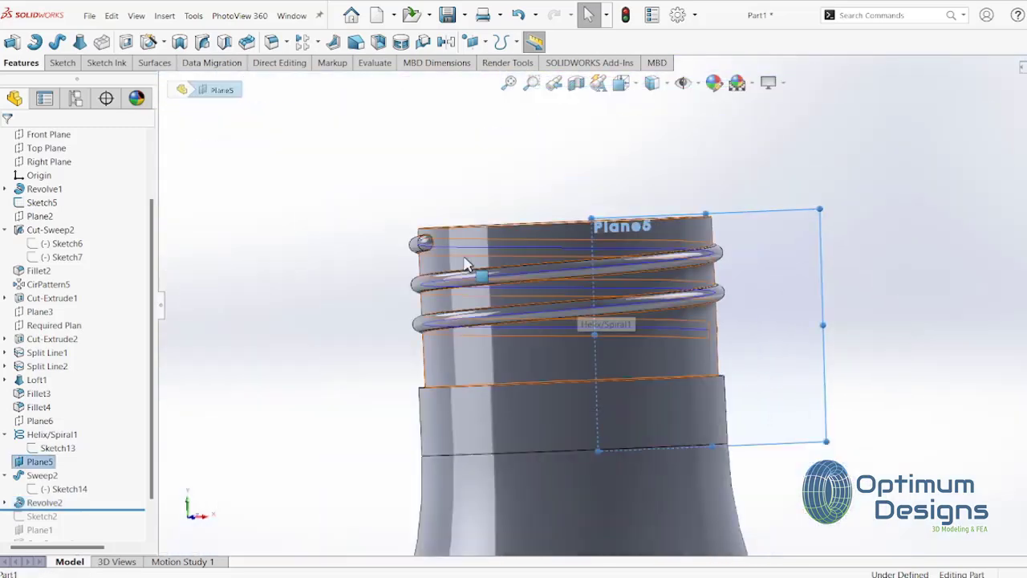
{"action": "scroll", "coordinate": [470, 264], "scroll_direction": "down", "scroll_amount": 2}
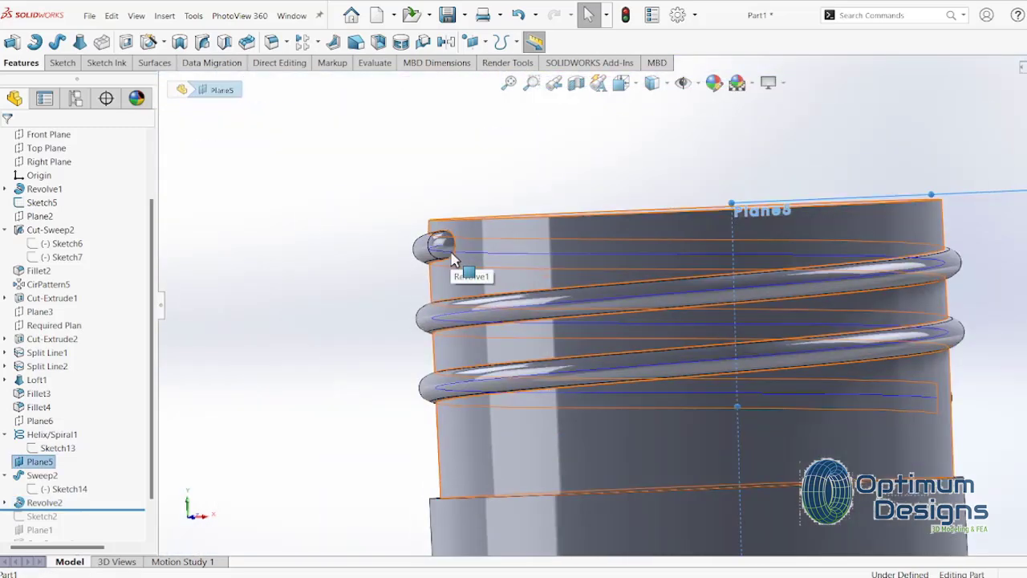
{"action": "right_click", "coordinate": [53, 436]}
{"action": "left_click", "coordinate": [67, 337]}
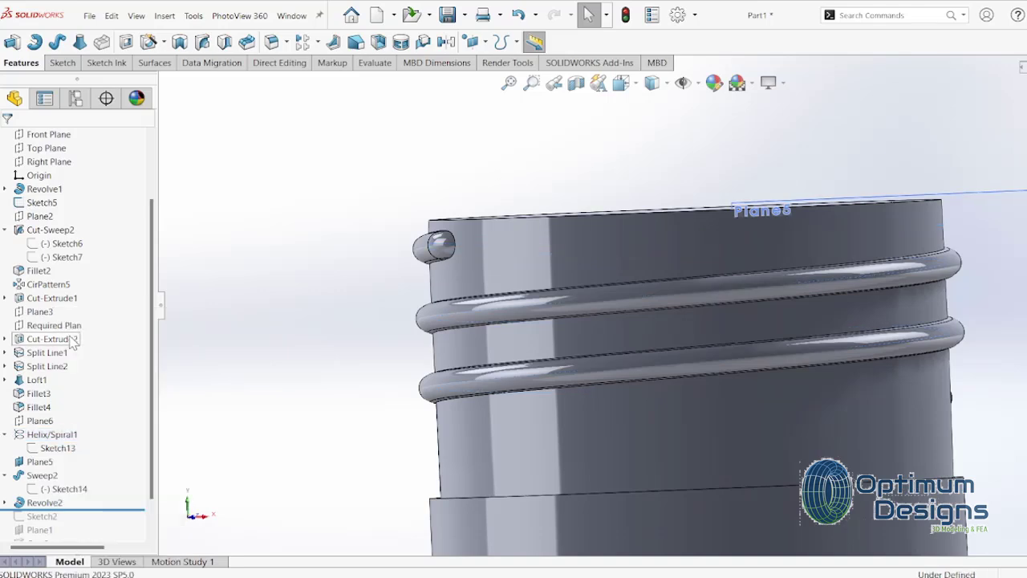
Step: Select the Sweep2 thread at its lower end and view it Normal To its profile plane
{"action": "scroll", "coordinate": [506, 249], "scroll_direction": "down", "scroll_amount": 3}
{"action": "scroll", "coordinate": [485, 280], "scroll_direction": "down", "scroll_amount": 3}
{"action": "middle_click_drag", "start_coordinate": [491, 284], "coordinate": [810, 381]}
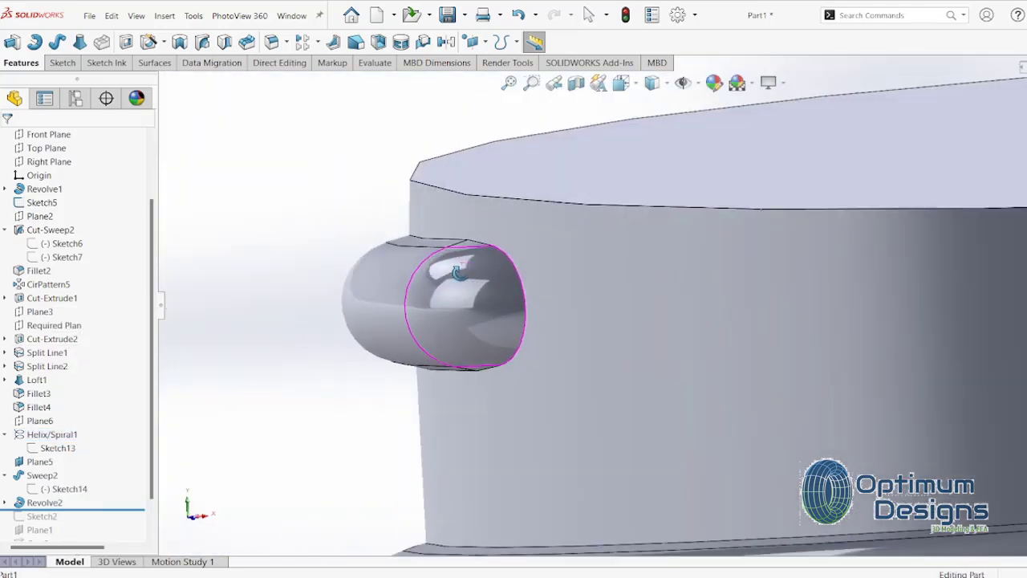
{"action": "scroll", "coordinate": [758, 357], "scroll_direction": "down", "scroll_amount": 3}
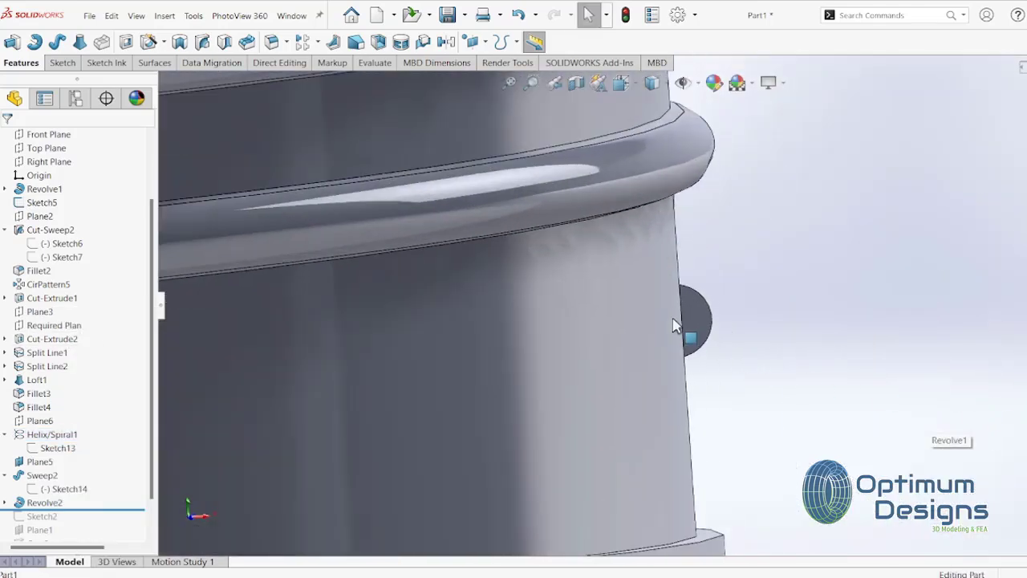
{"action": "left_click", "coordinate": [695, 321]}
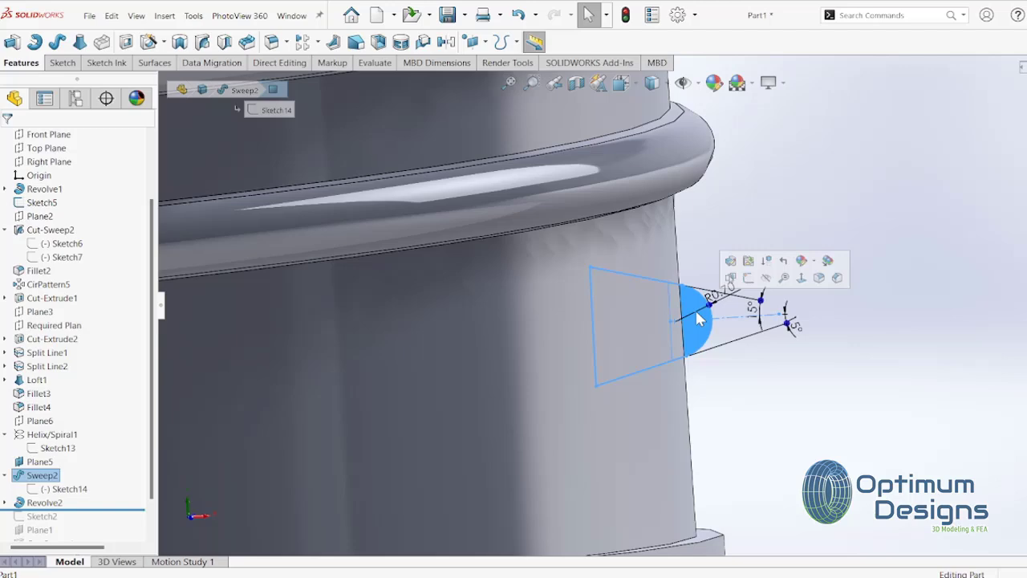
{"action": "left_click", "coordinate": [801, 277]}
{"action": "scroll", "coordinate": [658, 164], "scroll_direction": "down", "scroll_amount": 3}
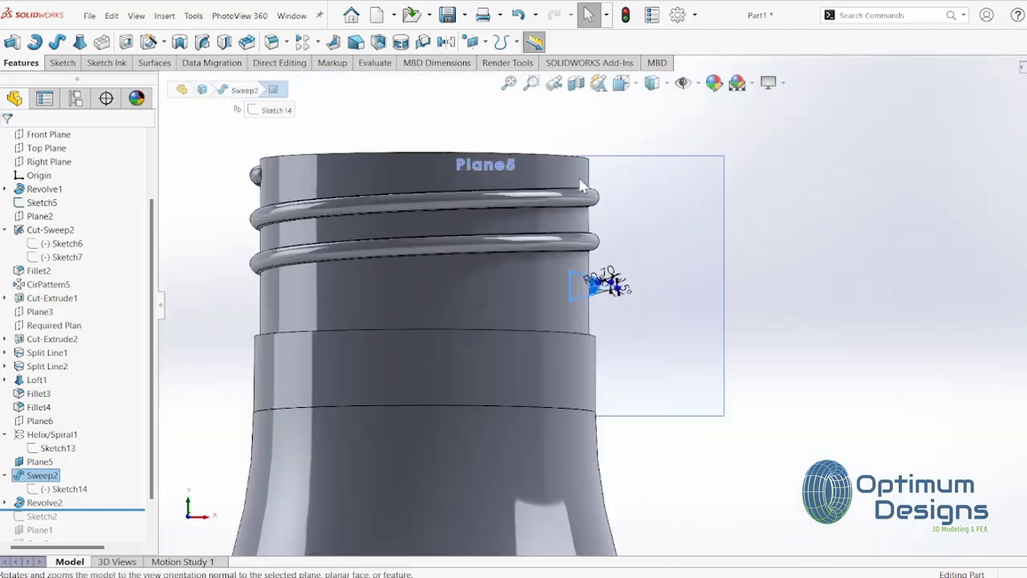
{"action": "scroll", "coordinate": [610, 286], "scroll_direction": "down", "scroll_amount": 3}
{"action": "scroll", "coordinate": [674, 385], "scroll_direction": "down", "scroll_amount": 2}
Step: Start a sketch on Plane5 and convert the thread's flat end face into it
{"action": "right_click", "coordinate": [659, 401]}
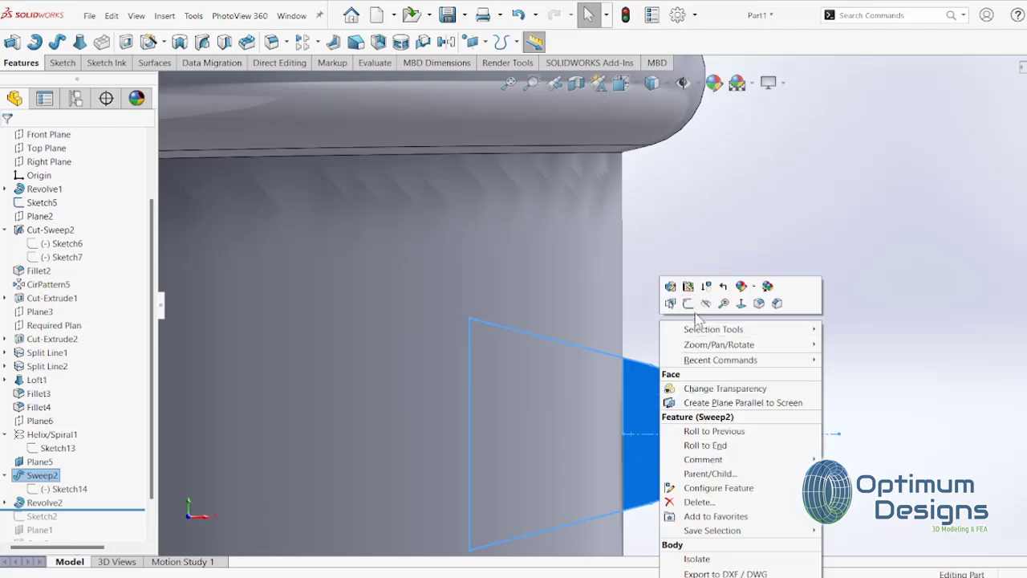
{"action": "left_click", "coordinate": [687, 303]}
{"action": "scroll", "coordinate": [674, 184], "scroll_direction": "down", "scroll_amount": 3}
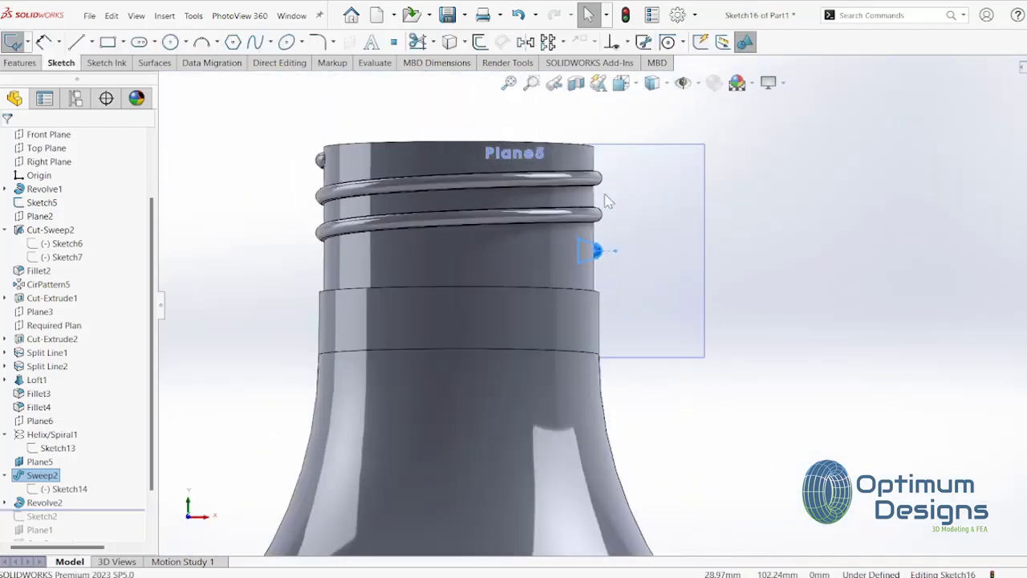
{"action": "scroll", "coordinate": [653, 280], "scroll_direction": "down", "scroll_amount": 3}
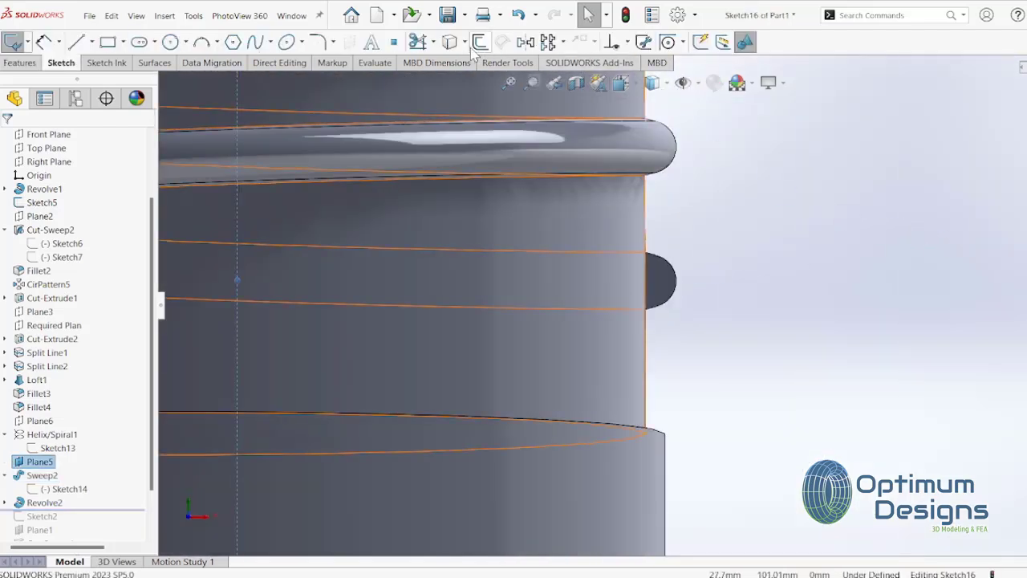
{"action": "left_click", "coordinate": [417, 41]}
{"action": "left_click", "coordinate": [654, 274]}
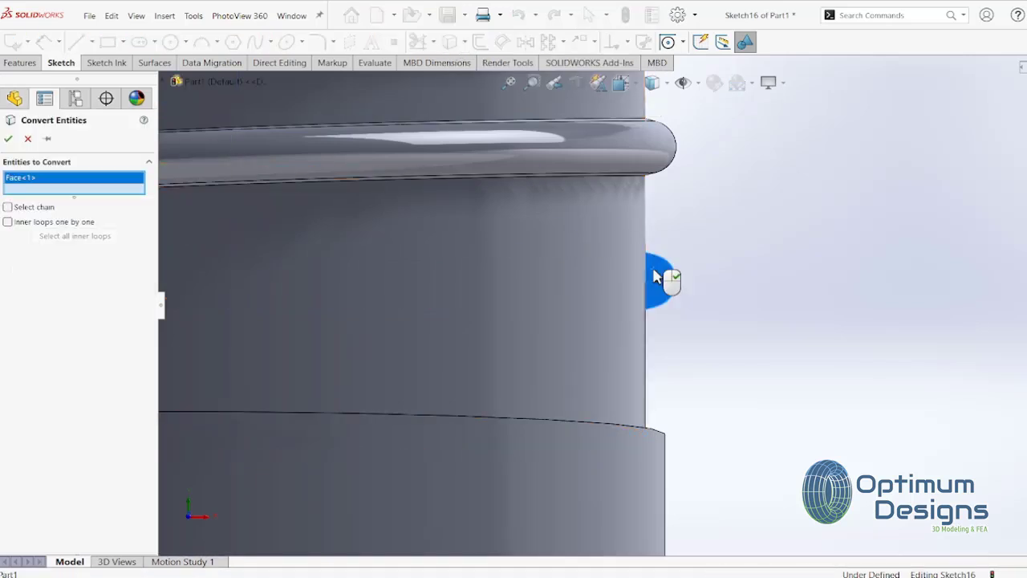
{"action": "right_click", "coordinate": [654, 277]}
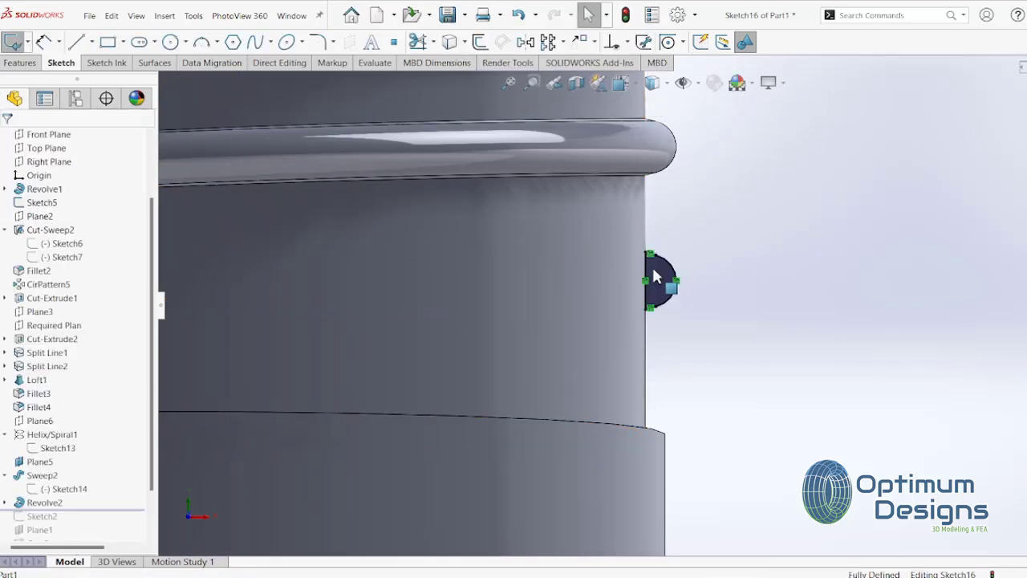
Step: Draw a horizontal construction line along the half-circle's flat edge and a vertical one at its end
{"action": "left_click", "coordinate": [91, 42]}
{"action": "left_click", "coordinate": [104, 73]}
{"action": "scroll", "coordinate": [665, 310], "scroll_direction": "down", "scroll_amount": 3}
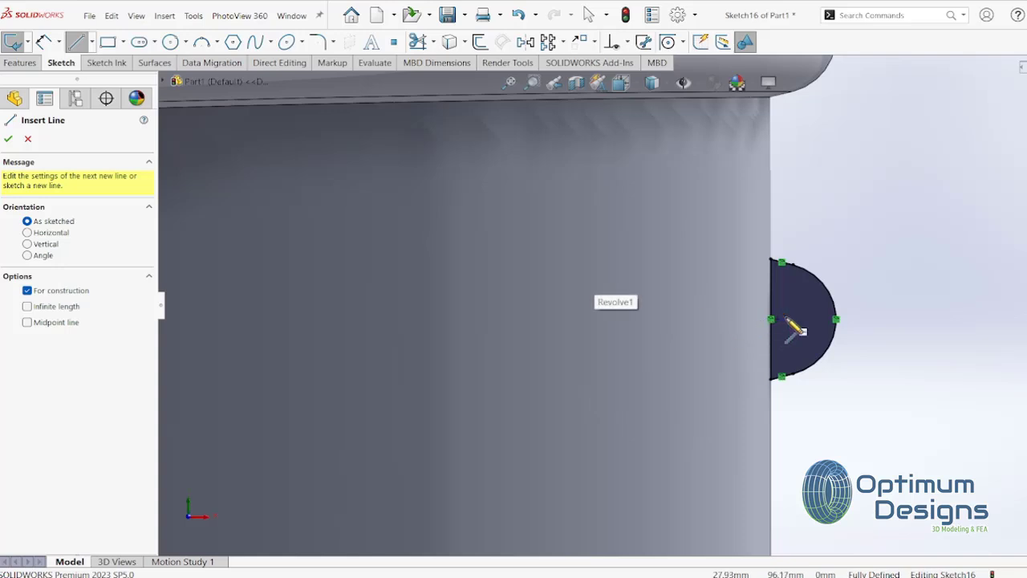
{"action": "left_click_drag", "start_coordinate": [772, 319], "coordinate": [643, 319]}
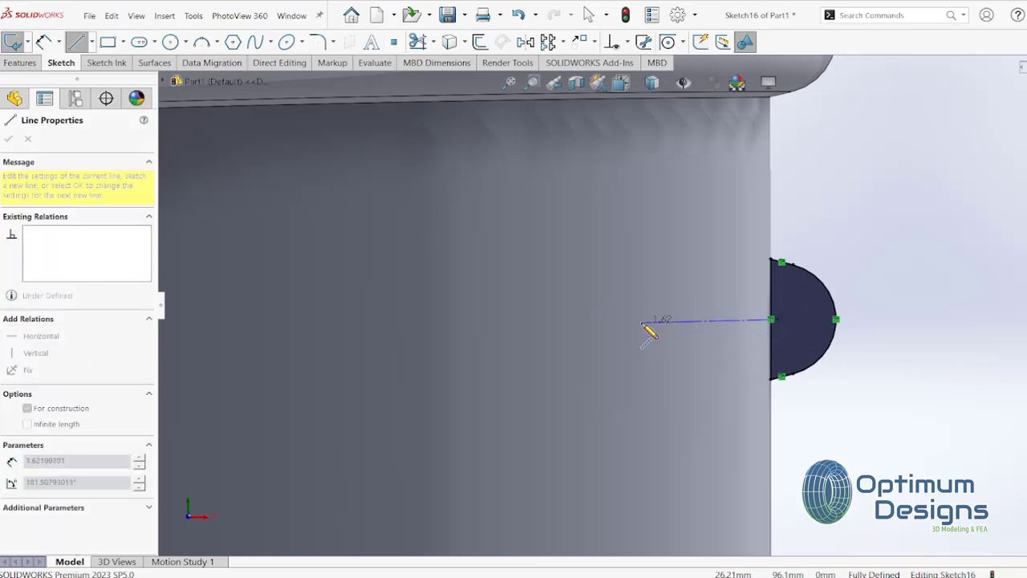
{"action": "left_click", "coordinate": [643, 319]}
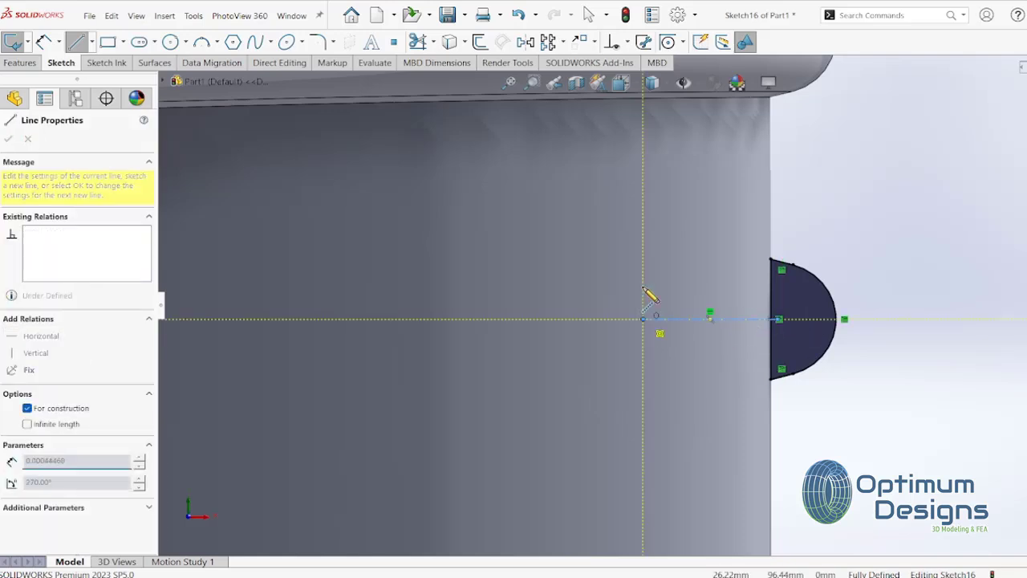
{"action": "left_click", "coordinate": [644, 233]}
{"action": "key", "text": "Escape"}
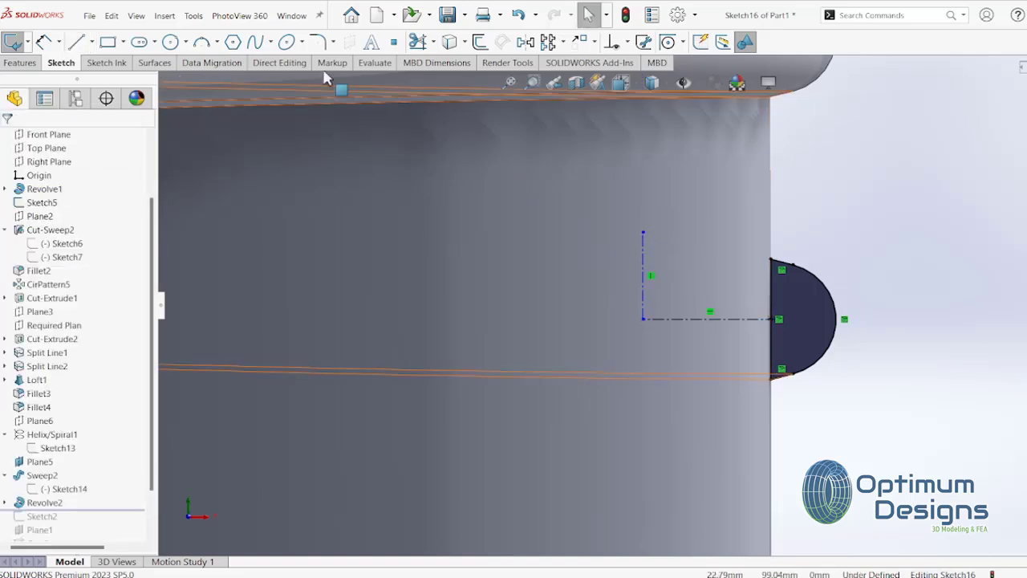
Step: Revolve the half-circle about the vertical line to create the Revolve3 end cap
{"action": "left_click", "coordinate": [32, 63]}
{"action": "left_click", "coordinate": [35, 42]}
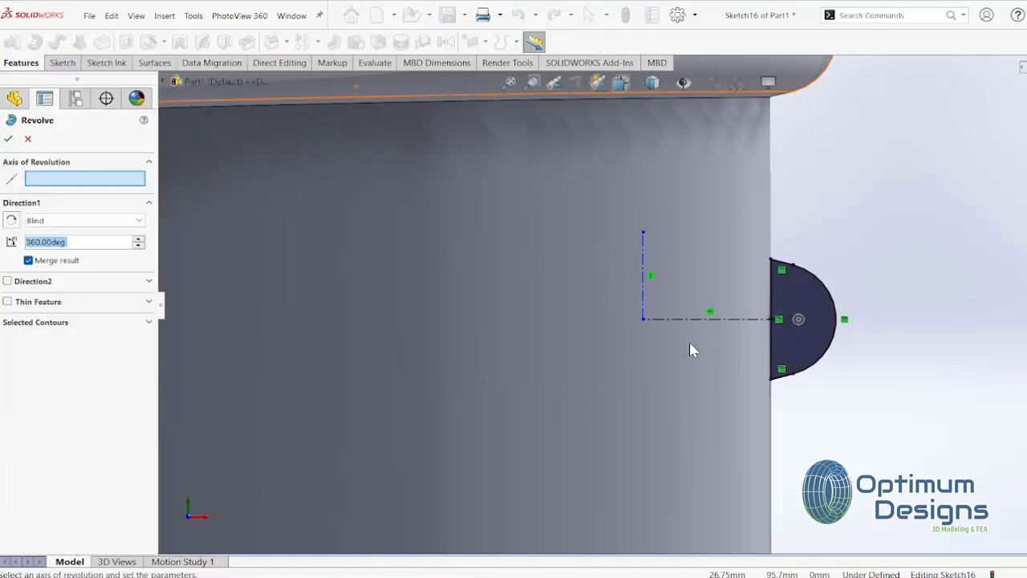
{"action": "left_click", "coordinate": [648, 291]}
{"action": "key", "text": "Return"}
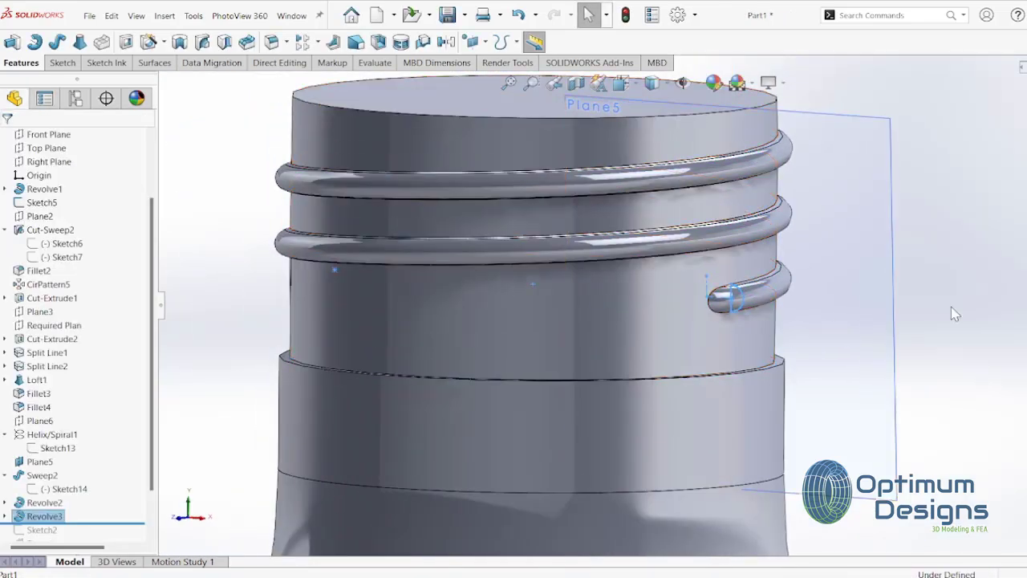
Step: Start a fillet on the thread's helical edge where it meets the neck
{"action": "left_click", "coordinate": [250, 44]}
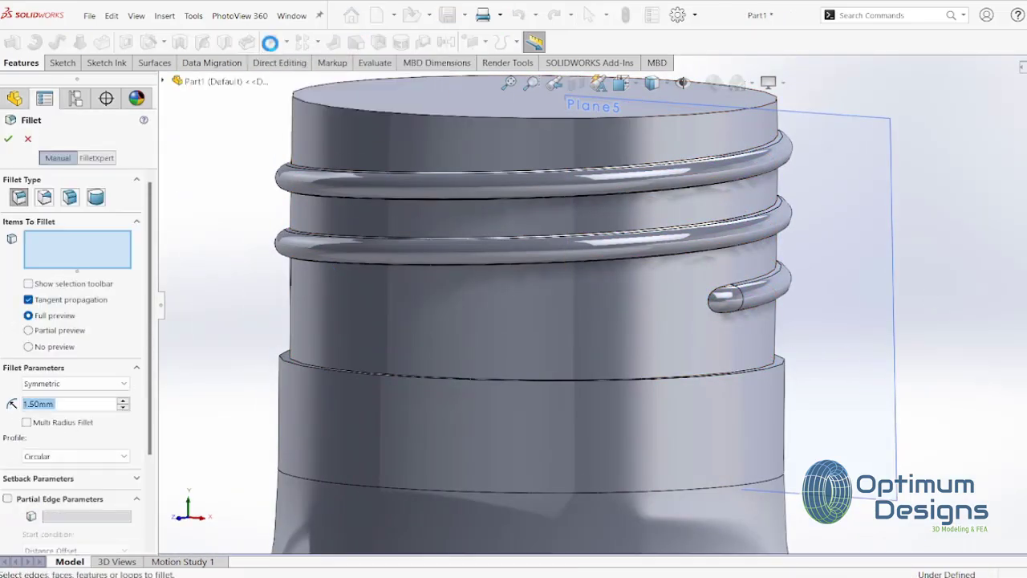
{"action": "type", "text": "0.15"}
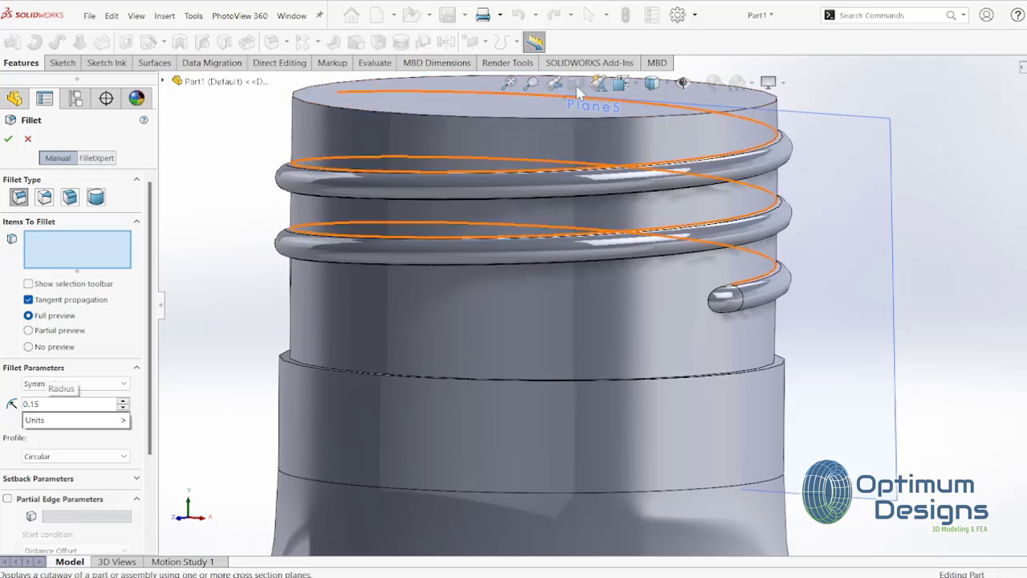
{"action": "scroll", "coordinate": [722, 321], "scroll_direction": "down", "scroll_amount": 3}
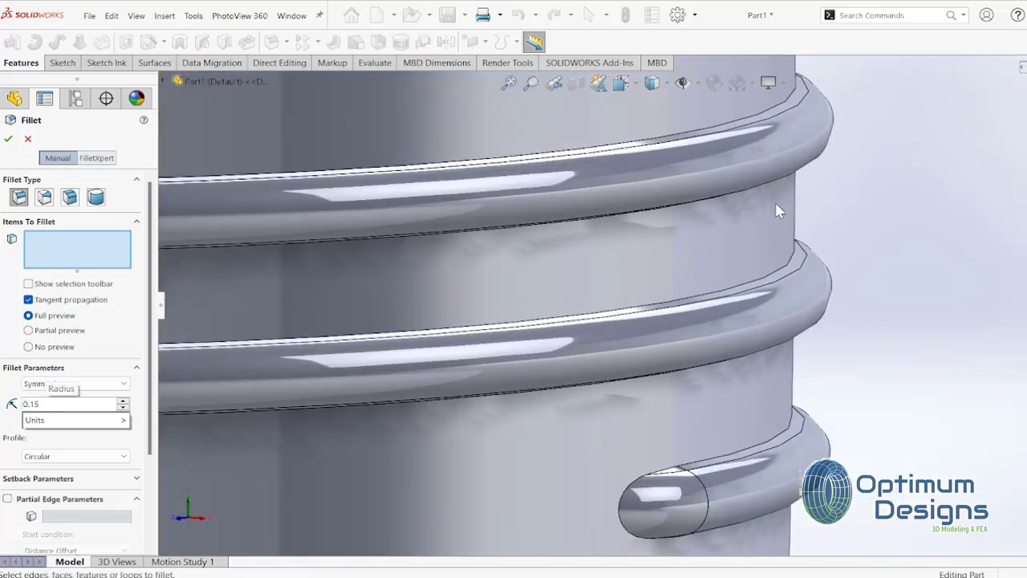
{"action": "scroll", "coordinate": [753, 365], "scroll_direction": "down", "scroll_amount": 3}
{"action": "left_click", "coordinate": [752, 365]}
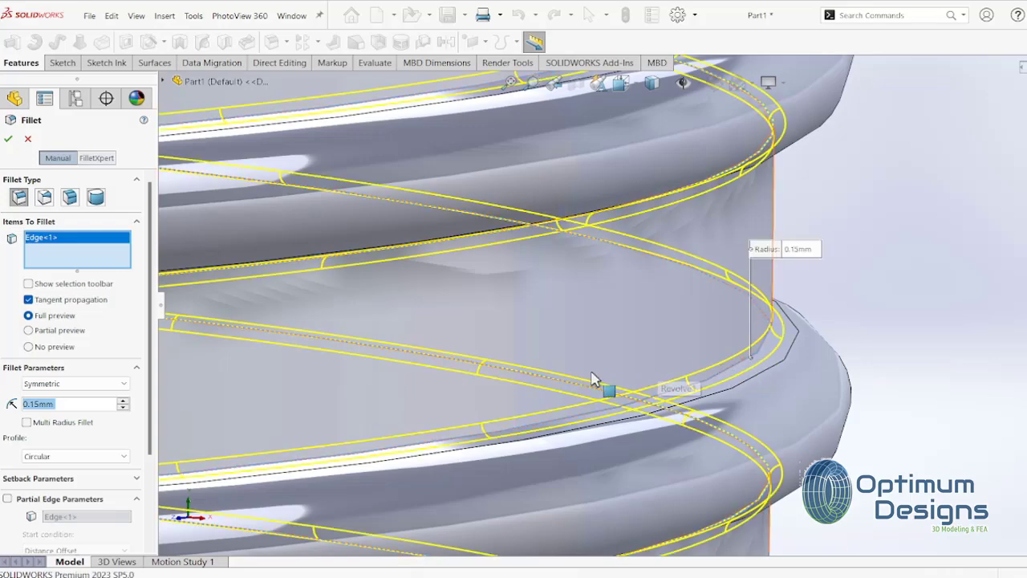
{"action": "scroll", "coordinate": [625, 312], "scroll_direction": "up", "scroll_amount": 2}
{"action": "mouse_move", "coordinate": [671, 298]}
{"action": "middle_mouse_down"}
{"action": "mouse_move", "coordinate": [671, 444]}
{"action": "mouse_move", "coordinate": [682, 344]}
{"action": "middle_mouse_up"}
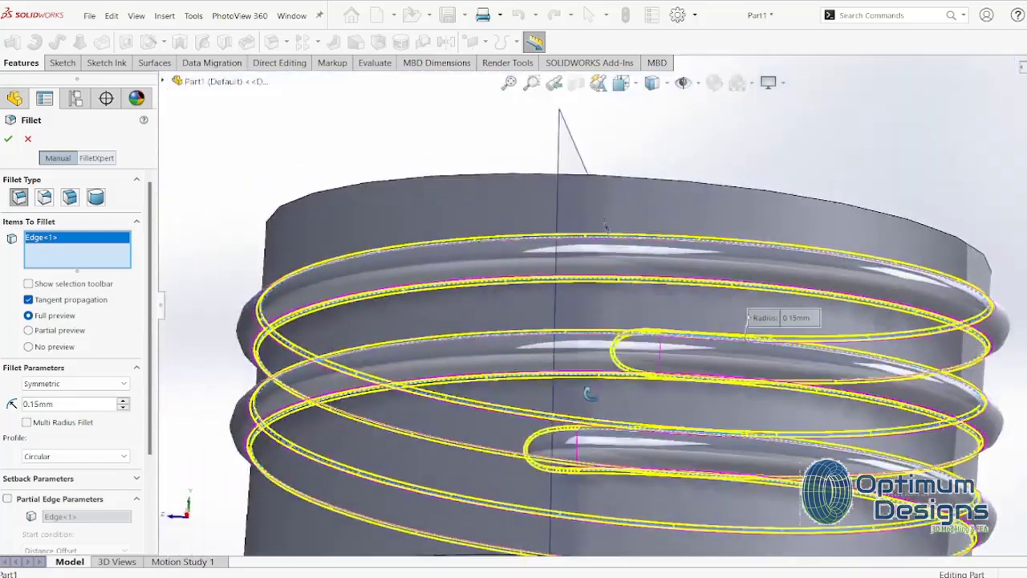
{"action": "scroll", "coordinate": [686, 296], "scroll_direction": "down", "scroll_amount": 4}
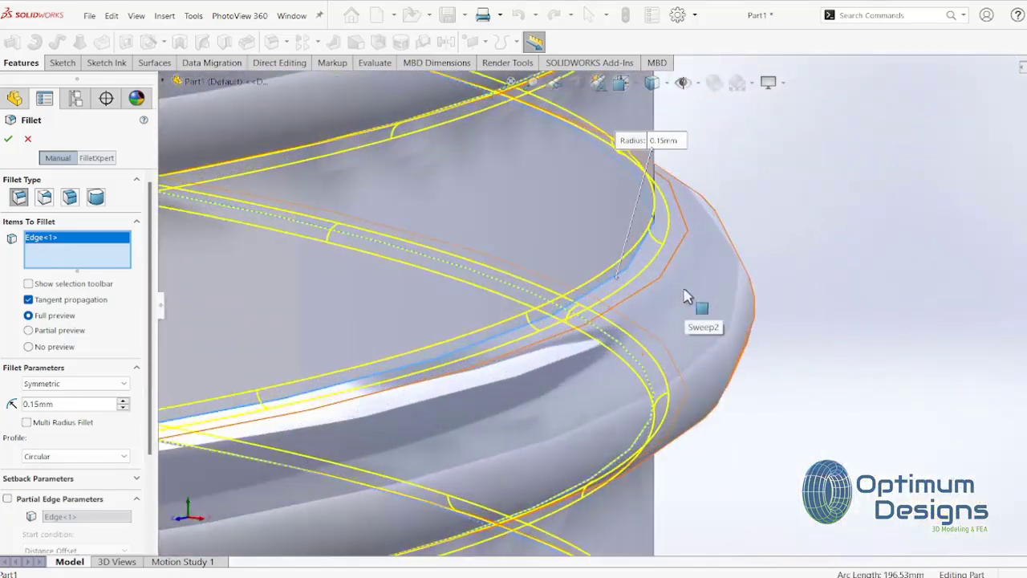
Step: Change the fillet radius to 0.25 mm
{"action": "double_click", "coordinate": [37, 404]}
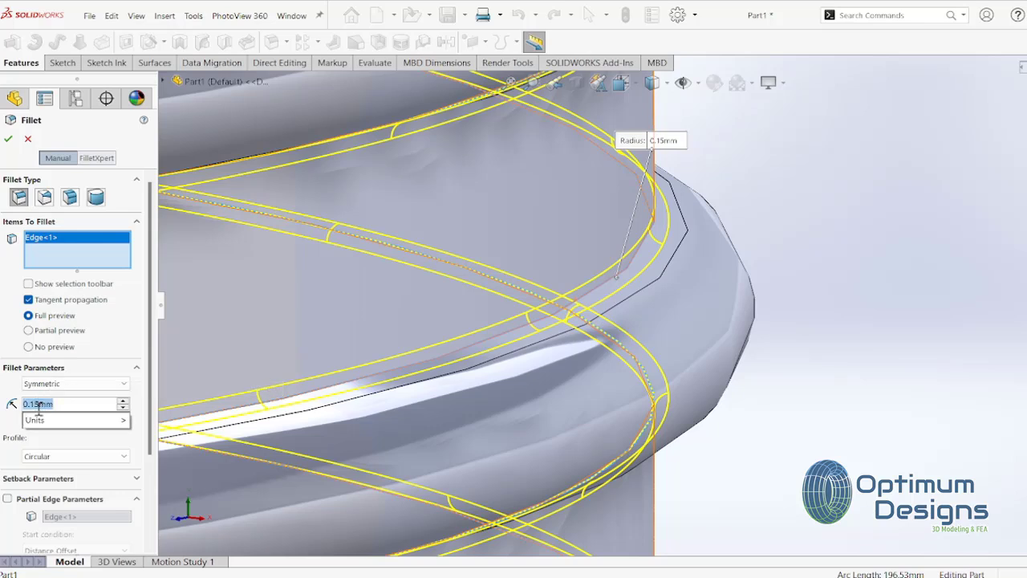
{"action": "type", "text": "0.1"}
{"action": "key", "text": "Return"}
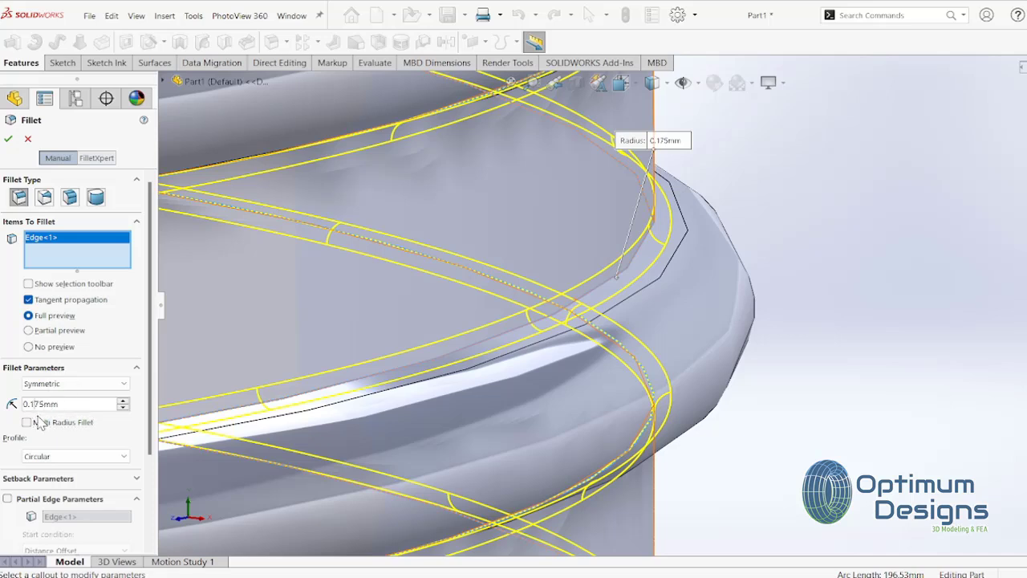
{"action": "type", "text": "9"}
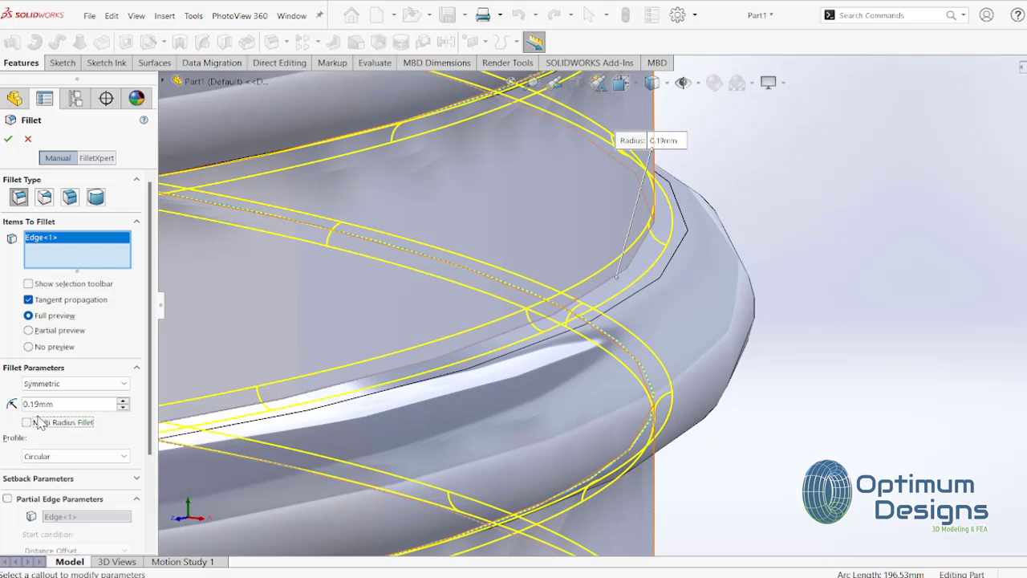
{"action": "key", "text": "BackSpace"}
{"action": "key", "text": "BackSpace"}
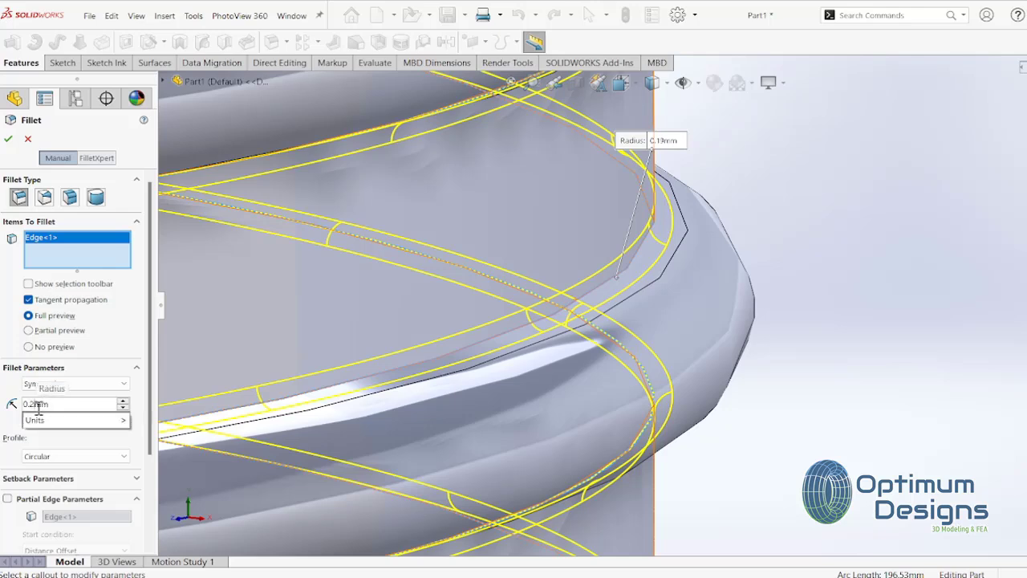
{"action": "type", "text": "2"}
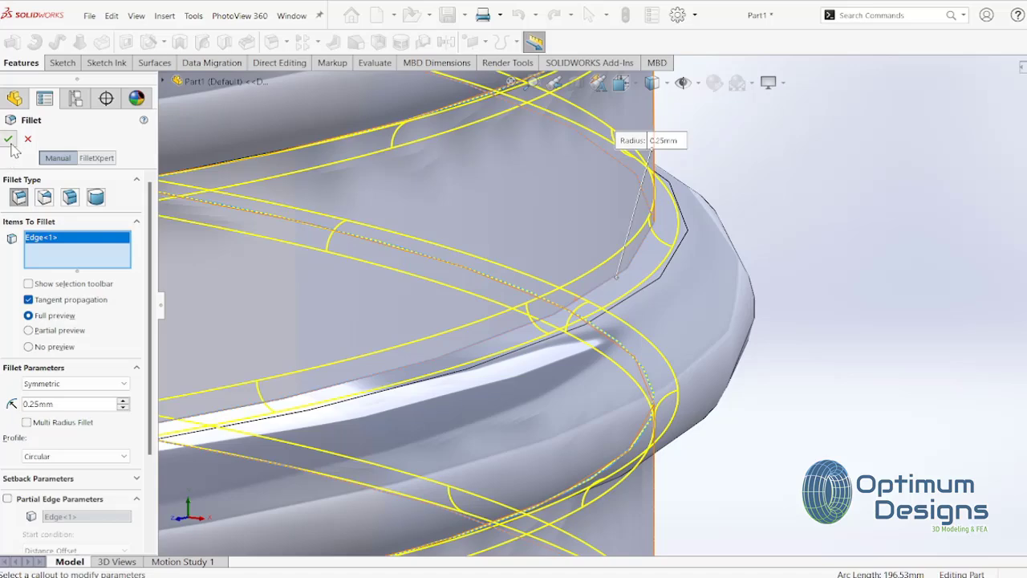
Step: Cycle through isometric, front and slightly rotated front views, then zoom in on the neck
{"action": "scroll", "coordinate": [696, 398], "scroll_direction": "up", "scroll_amount": 5}
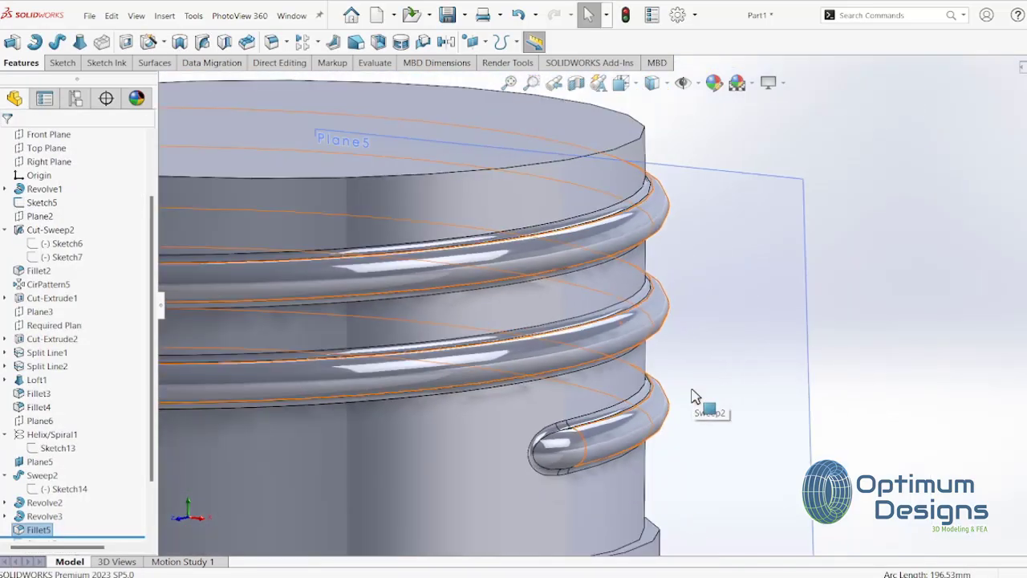
{"action": "scroll", "coordinate": [696, 397], "scroll_direction": "up", "scroll_amount": 3}
{"action": "key", "text": "space"}
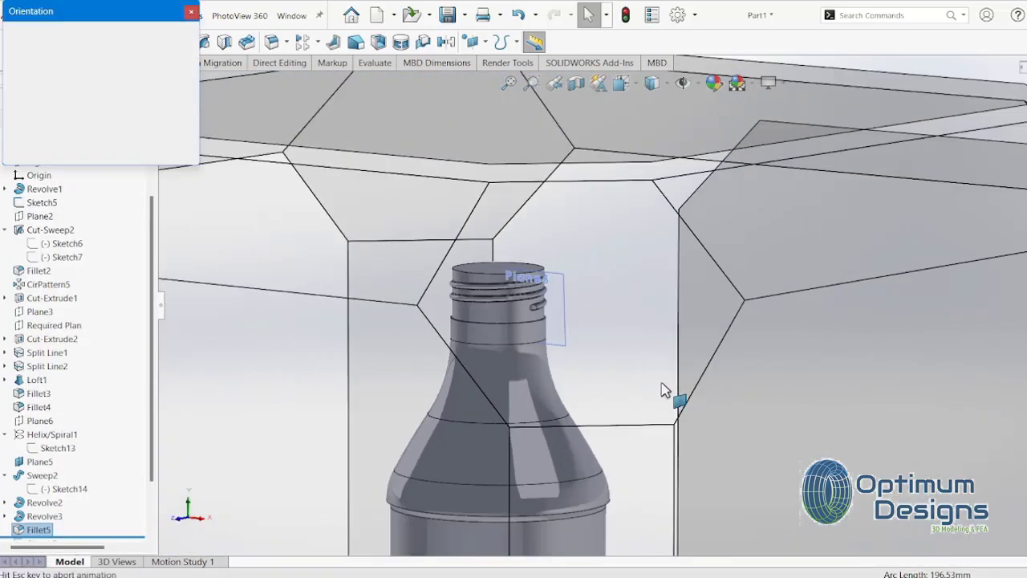
{"action": "left_click", "coordinate": [533, 295]}
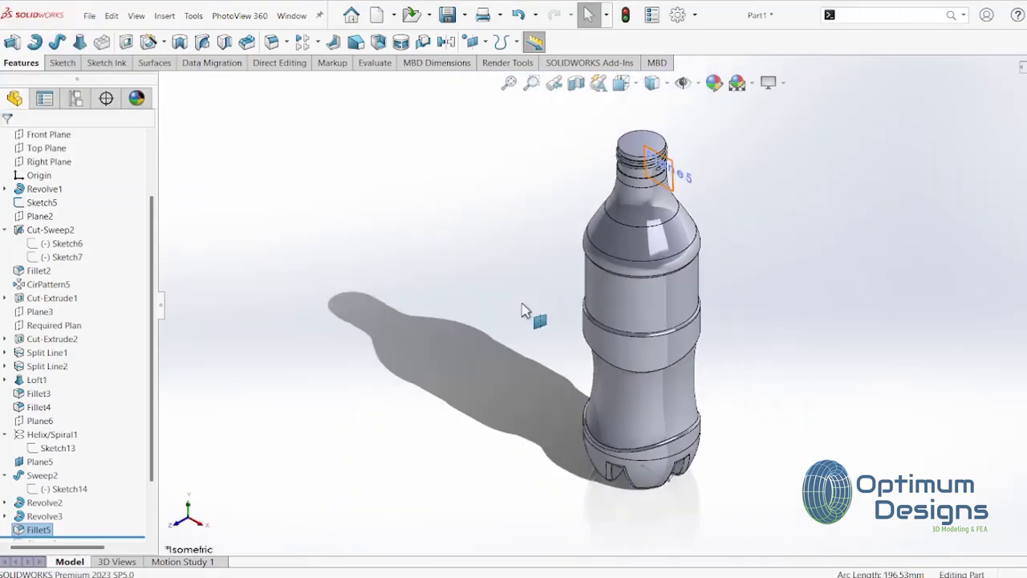
{"action": "key", "text": "space"}
{"action": "left_click", "coordinate": [458, 413]}
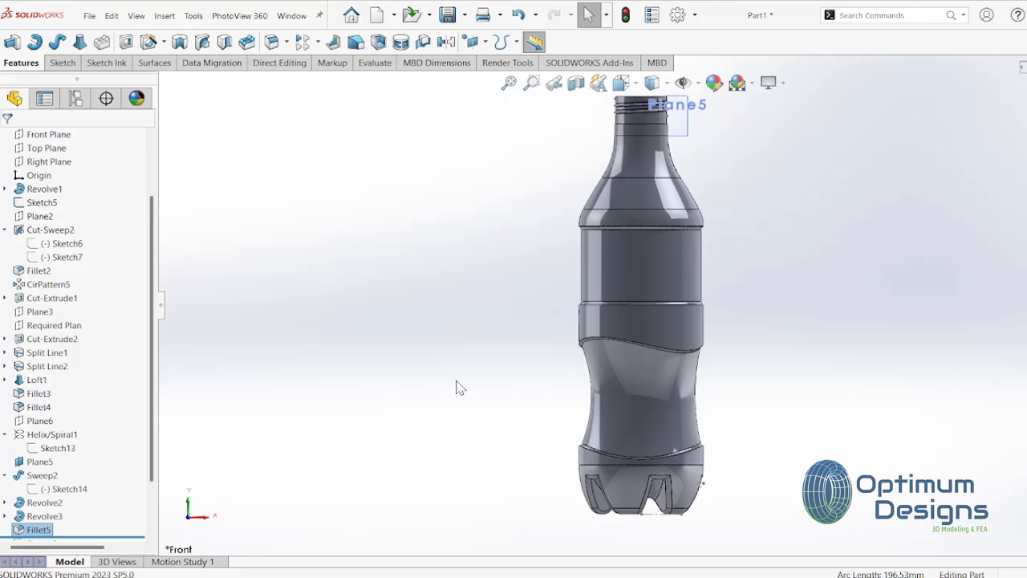
{"action": "key", "text": "space"}
{"action": "left_click", "coordinate": [614, 344]}
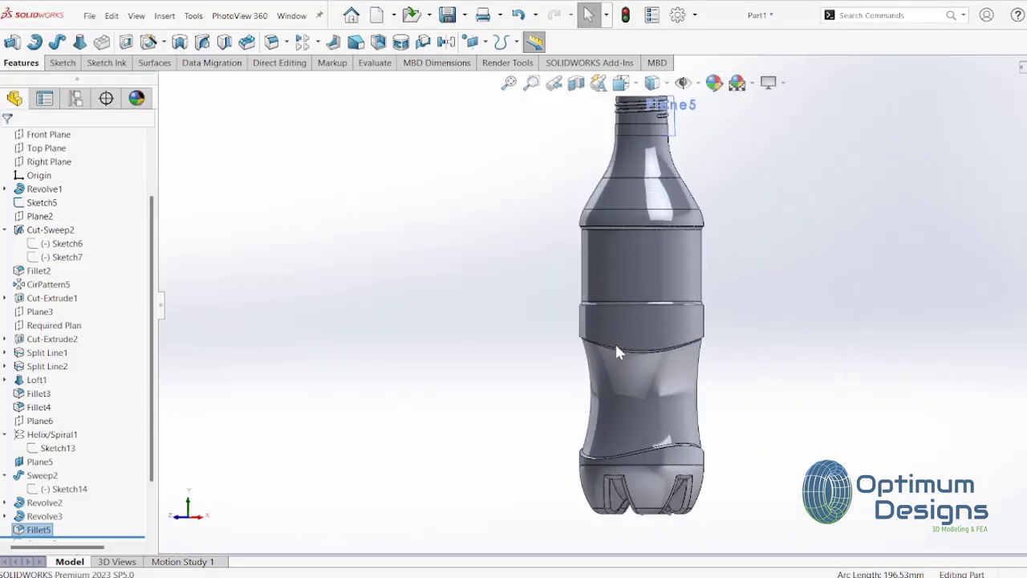
{"action": "scroll", "coordinate": [642, 128], "scroll_direction": "down", "scroll_amount": 5}
{"action": "scroll", "coordinate": [632, 220], "scroll_direction": "down", "scroll_amount": 3}
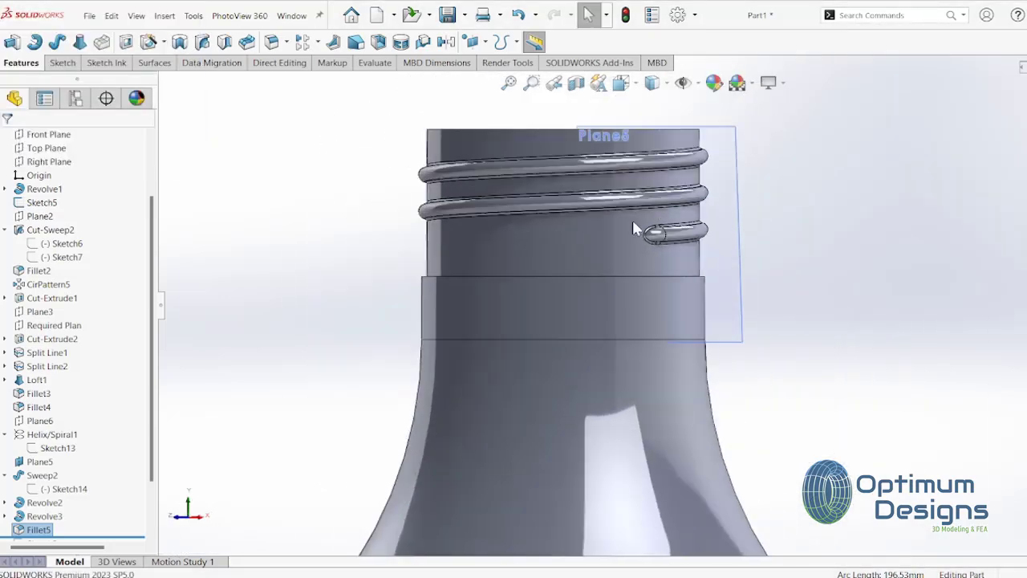
Step: Hide Plane5 and orbit to look down on the threaded neck
{"action": "right_click", "coordinate": [48, 478]}
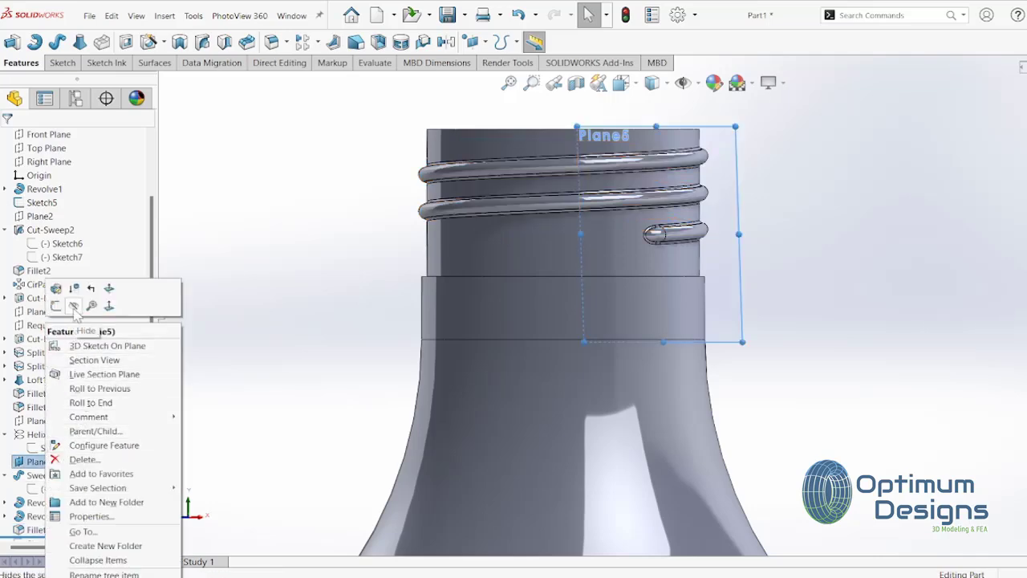
{"action": "key", "text": "Escape"}
{"action": "scroll", "coordinate": [547, 277], "scroll_direction": "up", "scroll_amount": 3}
{"action": "middle_click_drag", "start_coordinate": [562, 287], "coordinate": [584, 229]}
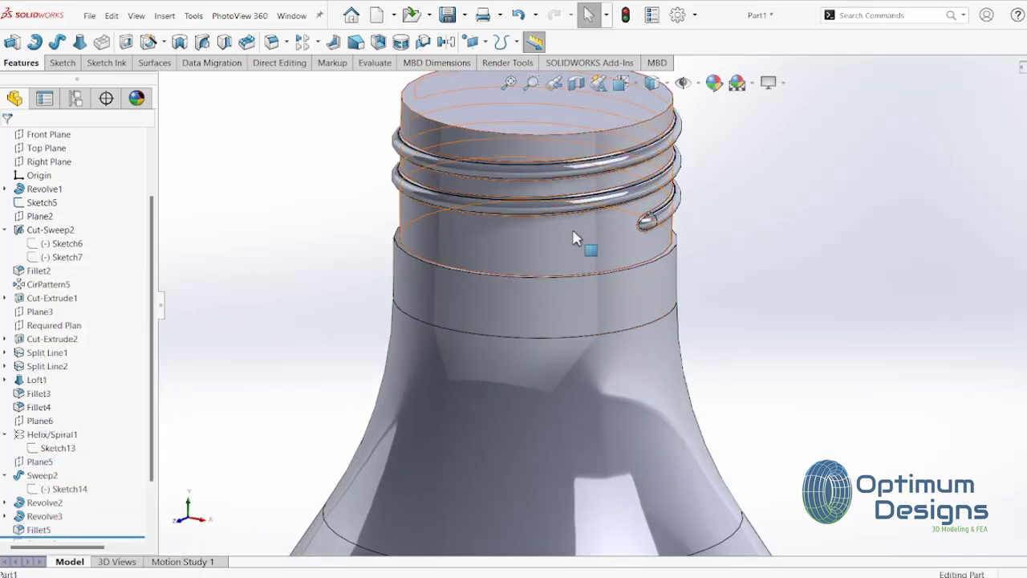
{"action": "scroll", "coordinate": [656, 252], "scroll_direction": "down", "scroll_amount": 4}
{"action": "scroll", "coordinate": [656, 252], "scroll_direction": "down", "scroll_amount": 3}
{"action": "scroll", "coordinate": [656, 252], "scroll_direction": "down", "scroll_amount": 2}
Step: Select both ring-band edges below the neck thread for a 0.25 mm Fillet, inspecting the bottle
{"action": "left_click", "coordinate": [271, 42]}
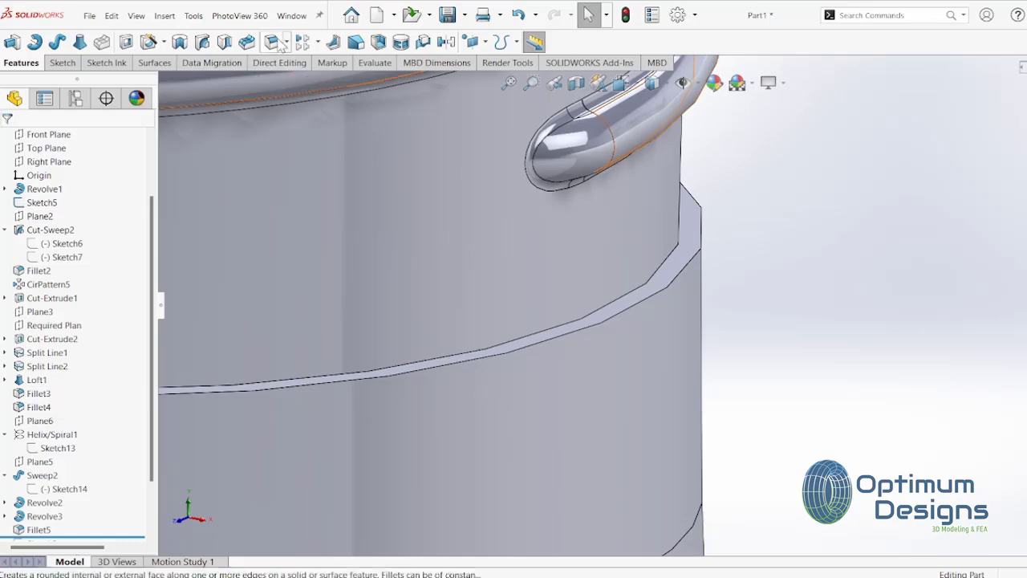
{"action": "left_click", "coordinate": [647, 294]}
{"action": "left_click", "coordinate": [644, 313]}
{"action": "scroll", "coordinate": [644, 313], "scroll_direction": "up", "scroll_amount": 3}
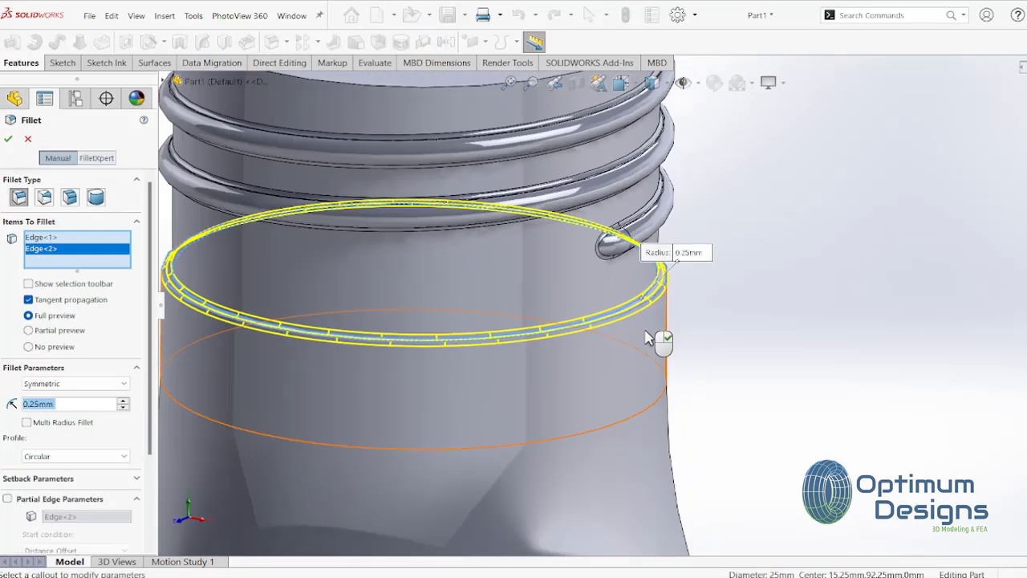
{"action": "scroll", "coordinate": [660, 340], "scroll_direction": "up", "scroll_amount": 3}
{"action": "scroll", "coordinate": [660, 419], "scroll_direction": "up", "scroll_amount": 3}
{"action": "scroll", "coordinate": [665, 436], "scroll_direction": "down", "scroll_amount": 2}
{"action": "scroll", "coordinate": [671, 437], "scroll_direction": "up", "scroll_amount": 3}
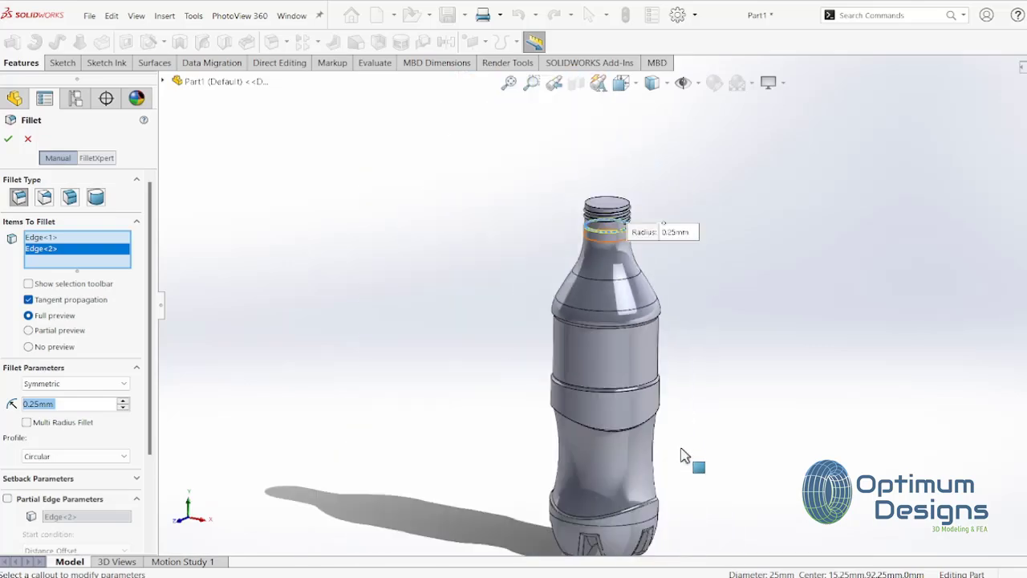
{"action": "scroll", "coordinate": [683, 462], "scroll_direction": "up", "scroll_amount": 2}
{"action": "scroll", "coordinate": [646, 461], "scroll_direction": "down", "scroll_amount": 5}
{"action": "scroll", "coordinate": [600, 349], "scroll_direction": "down", "scroll_amount": 3}
{"action": "mouse_move", "coordinate": [598, 357]}
{"action": "middle_mouse_down"}
{"action": "mouse_move", "coordinate": [635, 287]}
{"action": "mouse_move", "coordinate": [609, 337]}
{"action": "mouse_move", "coordinate": [603, 318]}
{"action": "middle_mouse_up"}
{"action": "scroll", "coordinate": [610, 321], "scroll_direction": "up", "scroll_amount": 3}
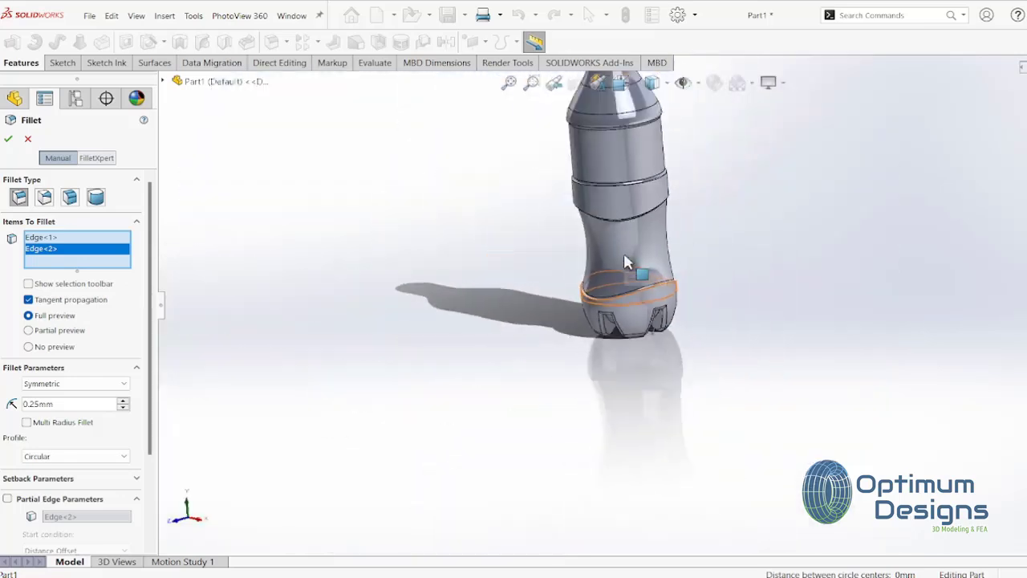
{"action": "scroll", "coordinate": [623, 202], "scroll_direction": "down", "scroll_amount": 5}
{"action": "scroll", "coordinate": [651, 264], "scroll_direction": "down", "scroll_amount": 2}
{"action": "scroll", "coordinate": [680, 249], "scroll_direction": "up", "scroll_amount": 1}
{"action": "scroll", "coordinate": [681, 249], "scroll_direction": "up", "scroll_amount": 2}
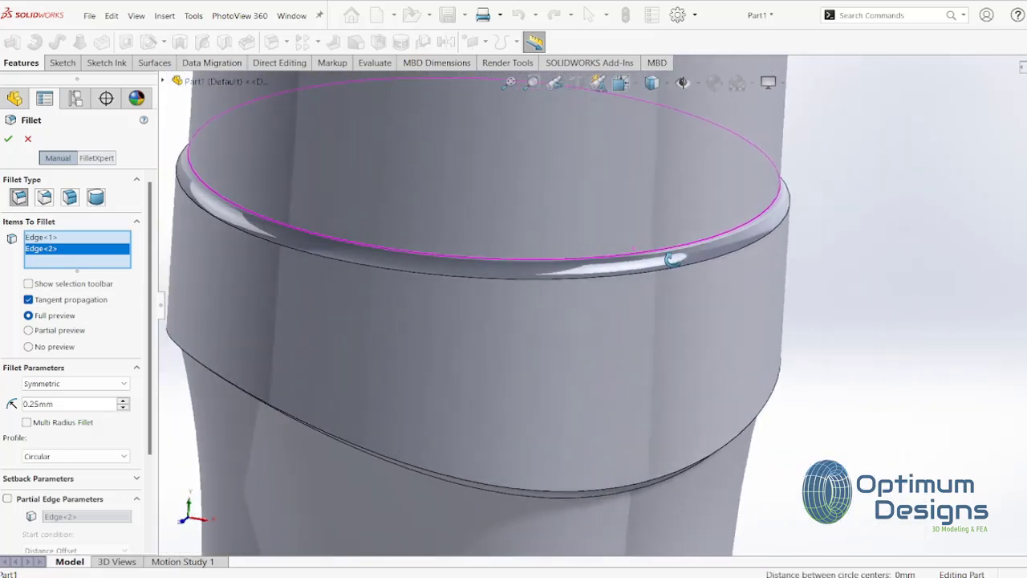
{"action": "scroll", "coordinate": [682, 255], "scroll_direction": "up", "scroll_amount": 2}
{"action": "scroll", "coordinate": [669, 205], "scroll_direction": "up", "scroll_amount": 2}
{"action": "scroll", "coordinate": [639, 199], "scroll_direction": "down", "scroll_amount": 5}
{"action": "scroll", "coordinate": [640, 199], "scroll_direction": "down", "scroll_amount": 3}
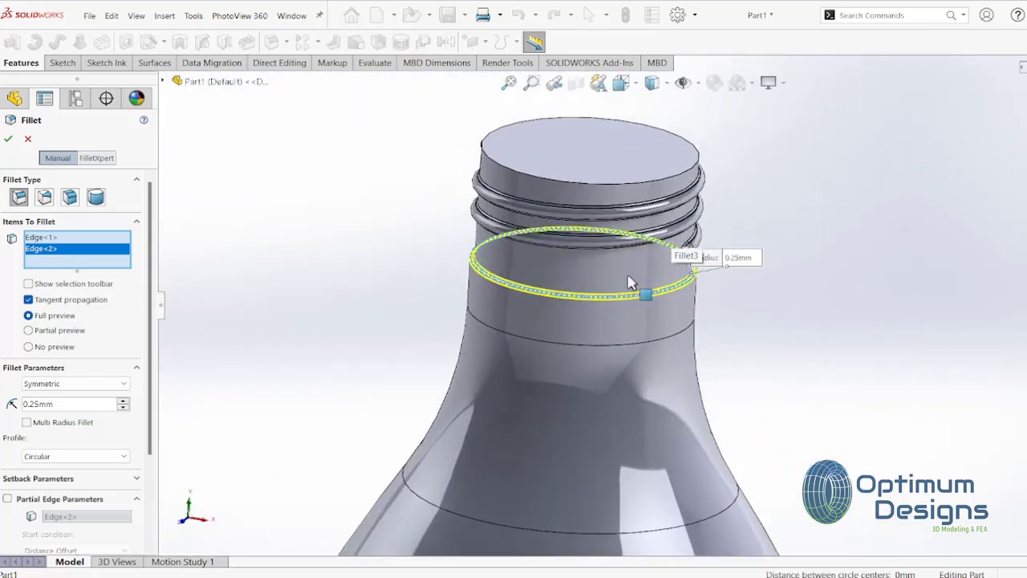
{"action": "scroll", "coordinate": [634, 285], "scroll_direction": "down", "scroll_amount": 4}
Step: Apply the 0.25 mm ring fillet and show the whole bottle in isometric view
{"action": "left_click", "coordinate": [8, 138]}
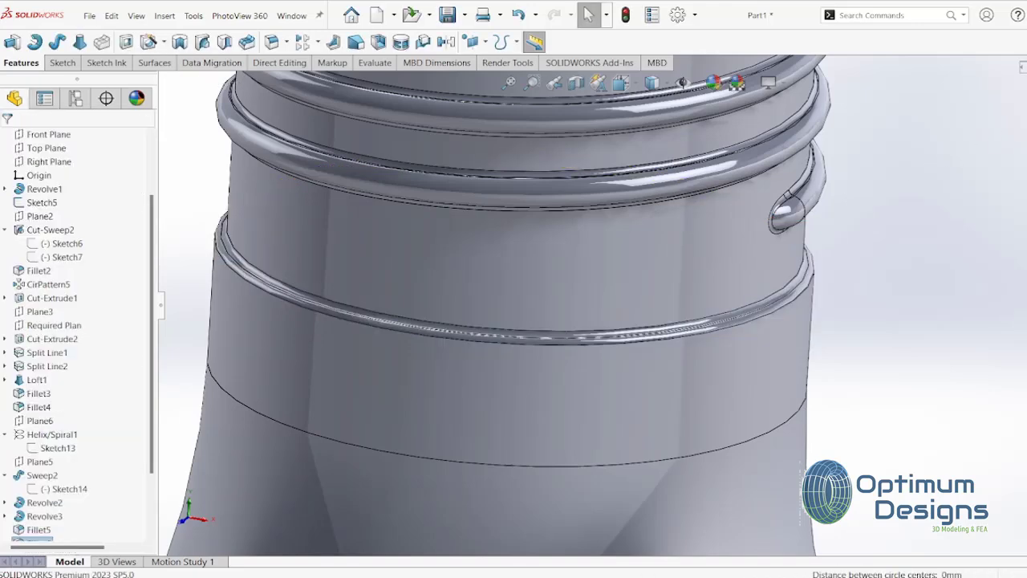
{"action": "scroll", "coordinate": [349, 164], "scroll_direction": "up", "scroll_amount": 3}
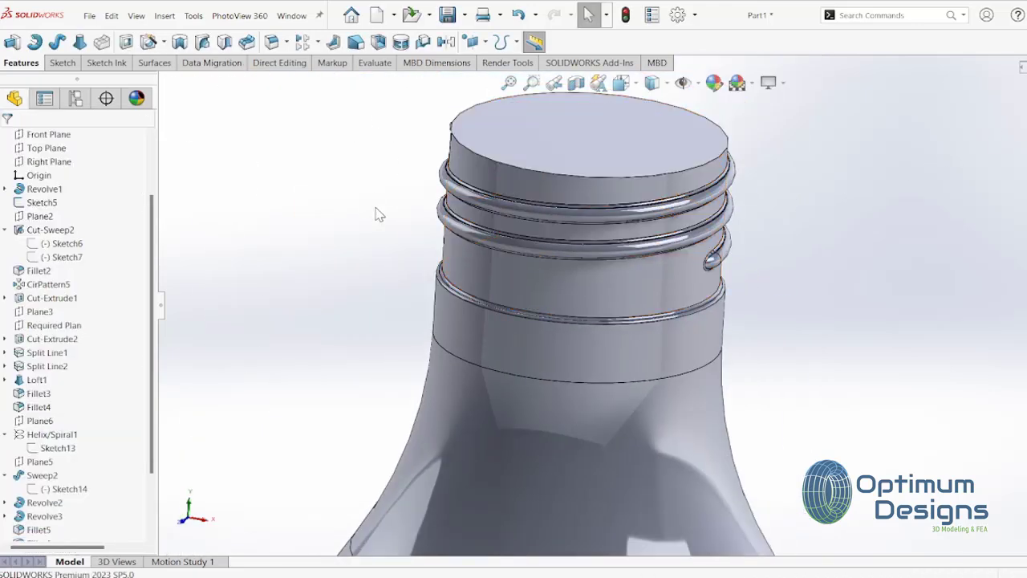
{"action": "key", "text": "space"}
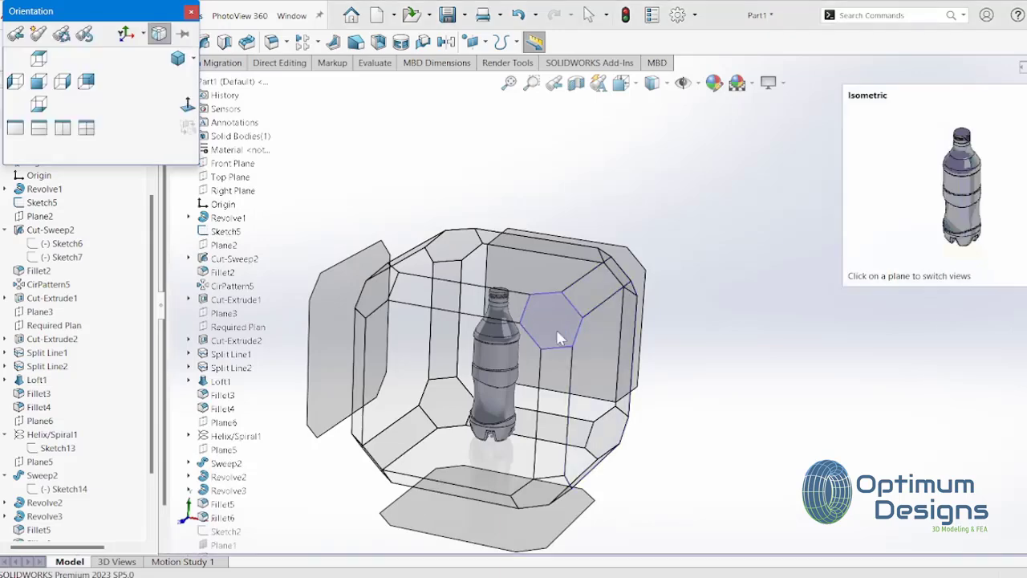
{"action": "left_click", "coordinate": [559, 337]}
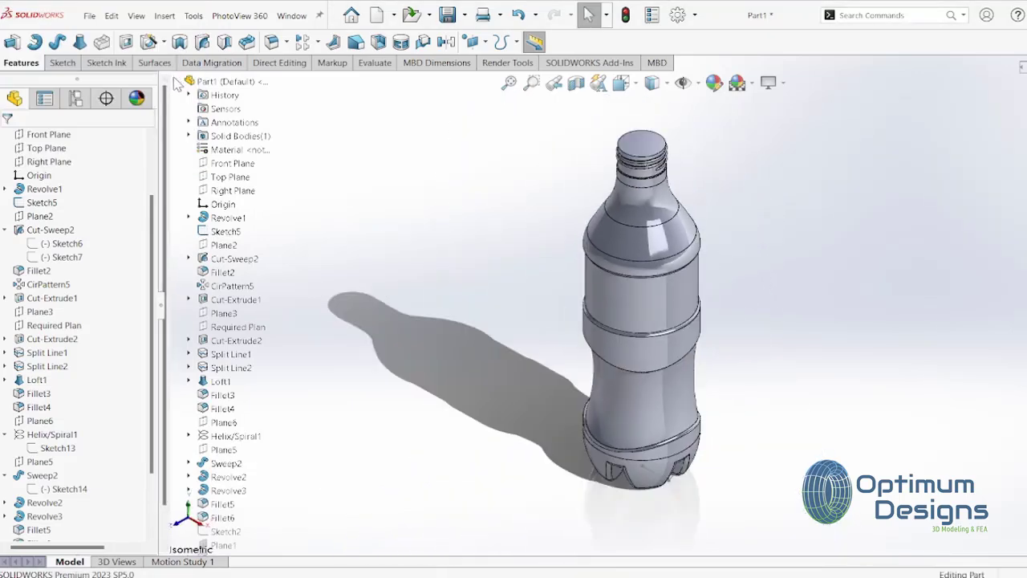
{"action": "mouse_move", "coordinate": [163, 305]}
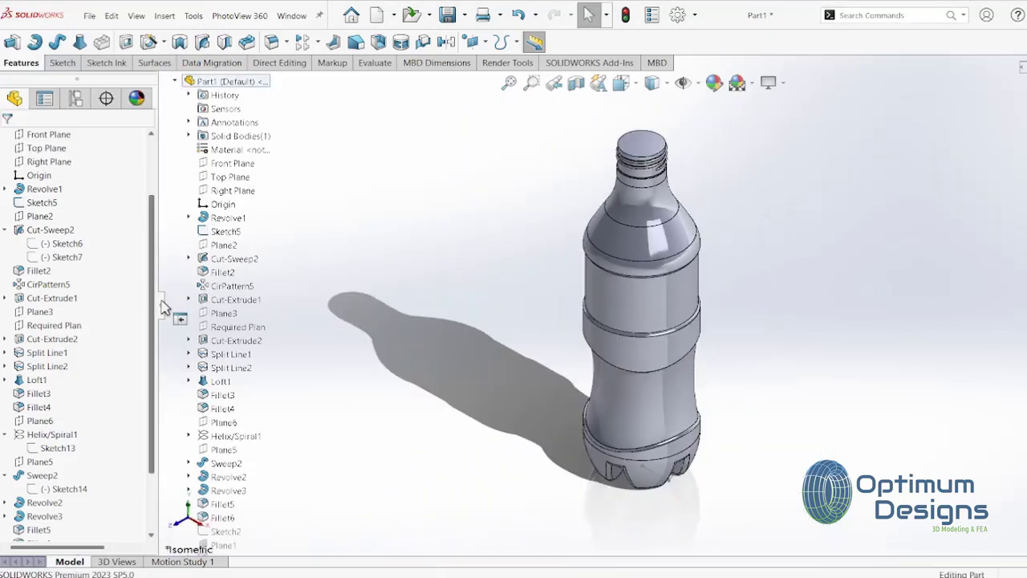
{"action": "left_click_drag", "start_coordinate": [163, 305], "coordinate": [121, 304]}
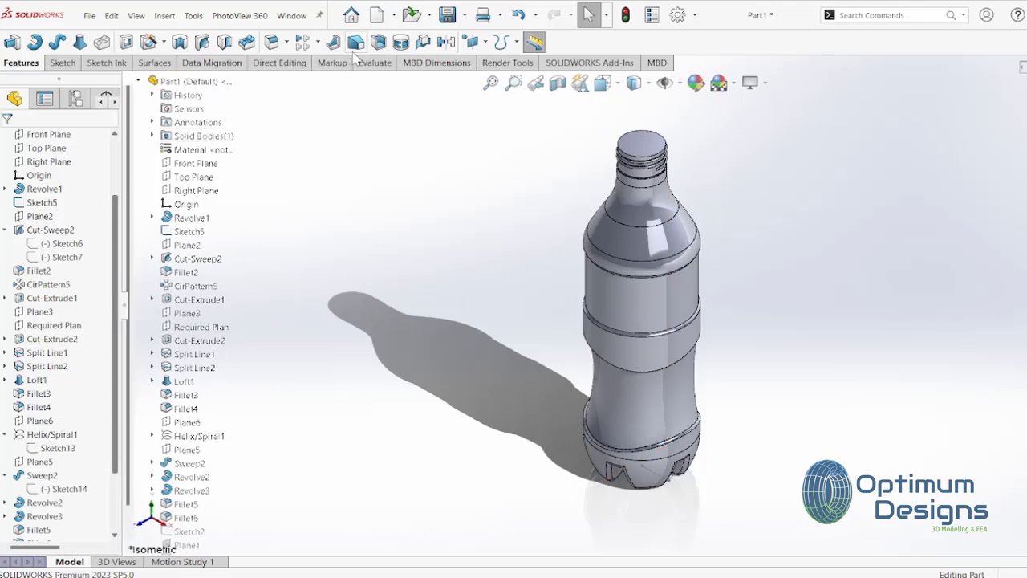
Step: Start a Shell with 0.75 mm wall thickness, leaving the neck's top face open
{"action": "left_click", "coordinate": [378, 46]}
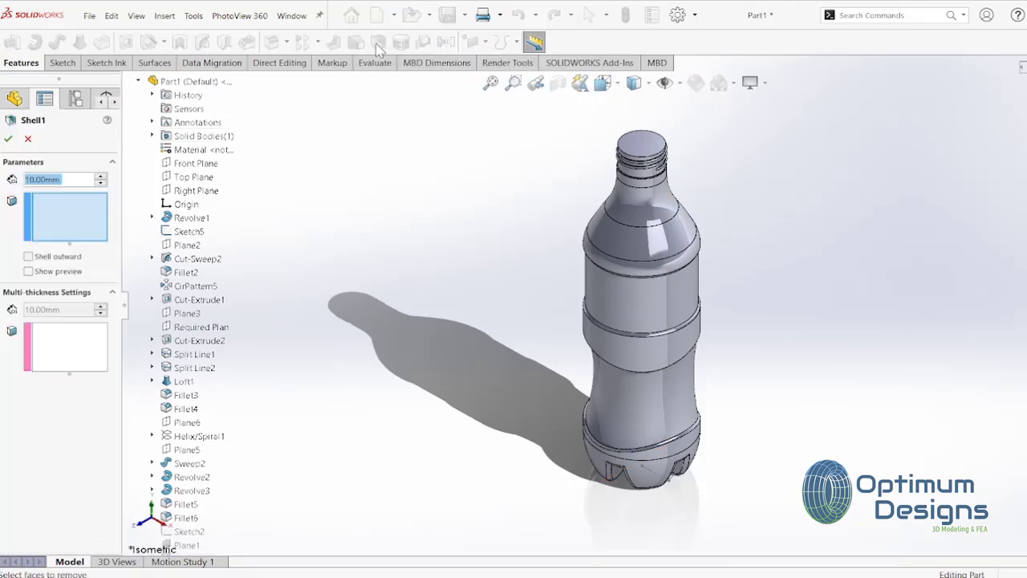
{"action": "type", "text": "1"}
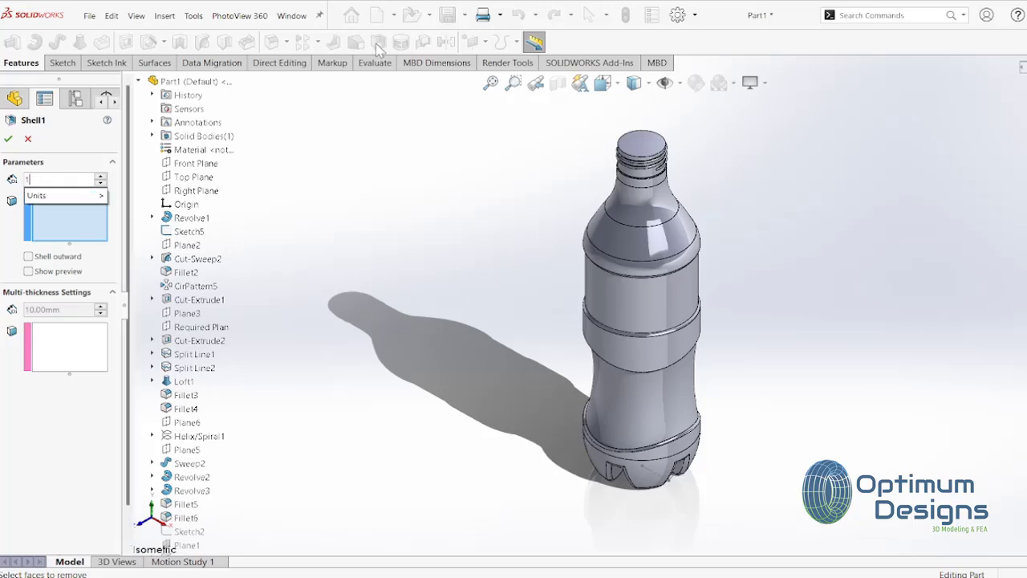
{"action": "key", "text": "BackSpace"}
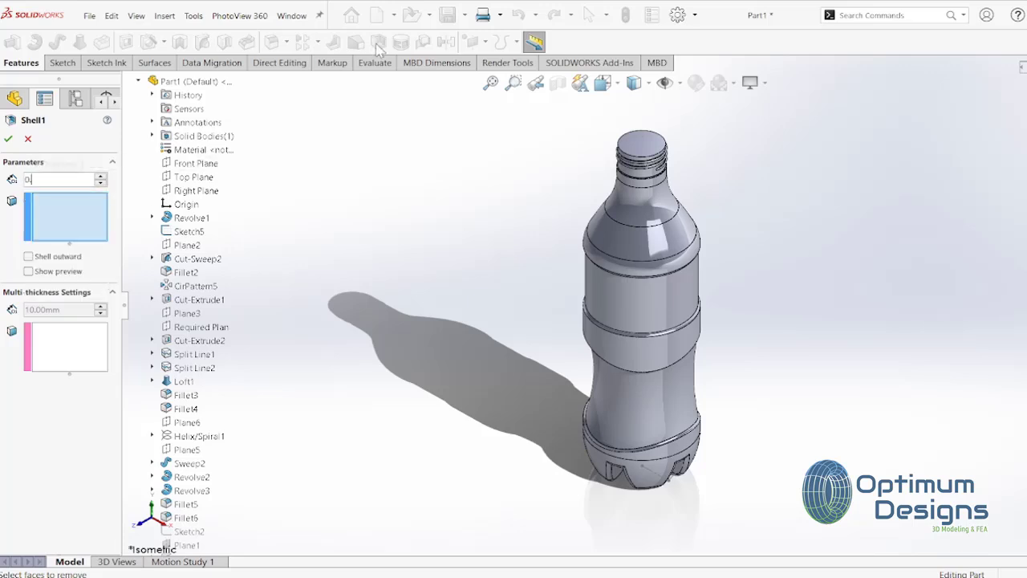
{"action": "type", "text": "0.75"}
{"action": "key", "text": "Tab"}
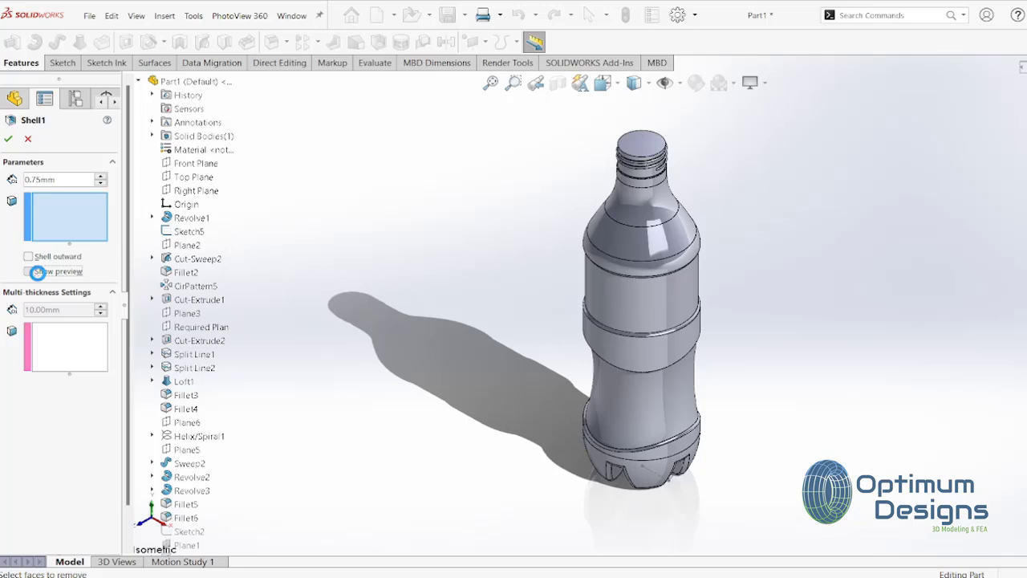
{"action": "left_click", "coordinate": [643, 145]}
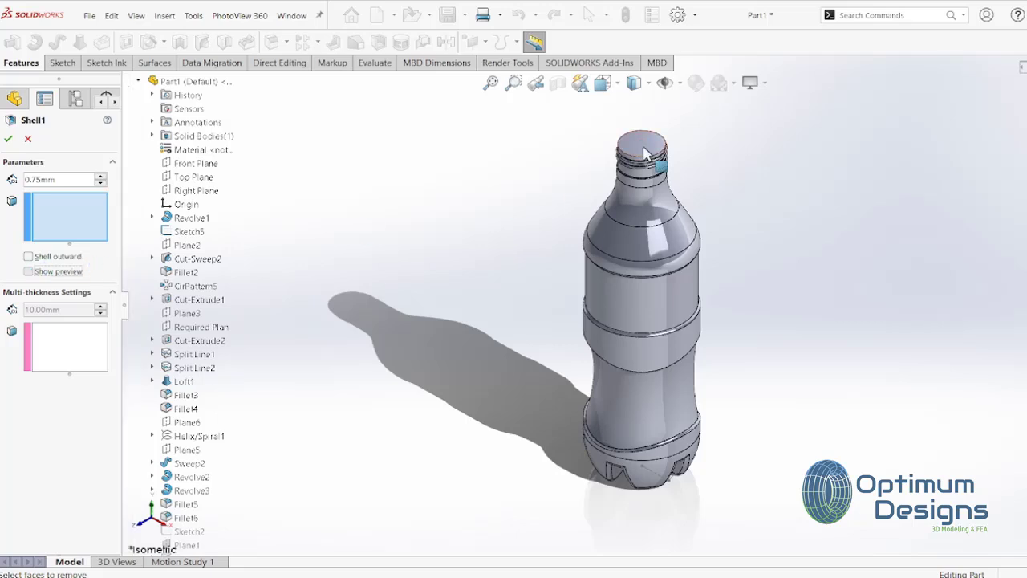
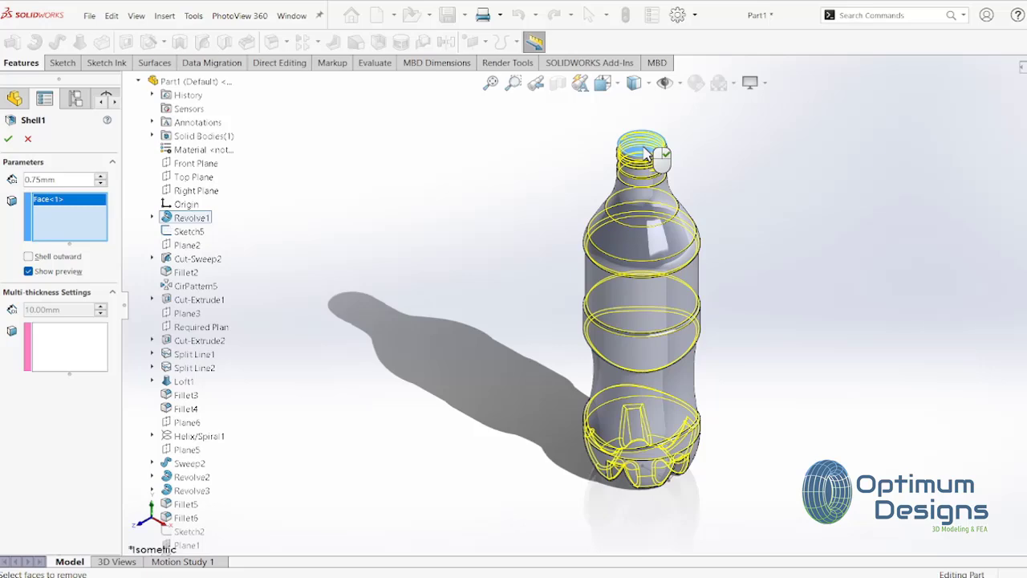
Step: Check the open neck, then apply the 0.75 mm shell through the neck's top face
{"action": "scroll", "coordinate": [614, 180], "scroll_direction": "down", "scroll_amount": 3}
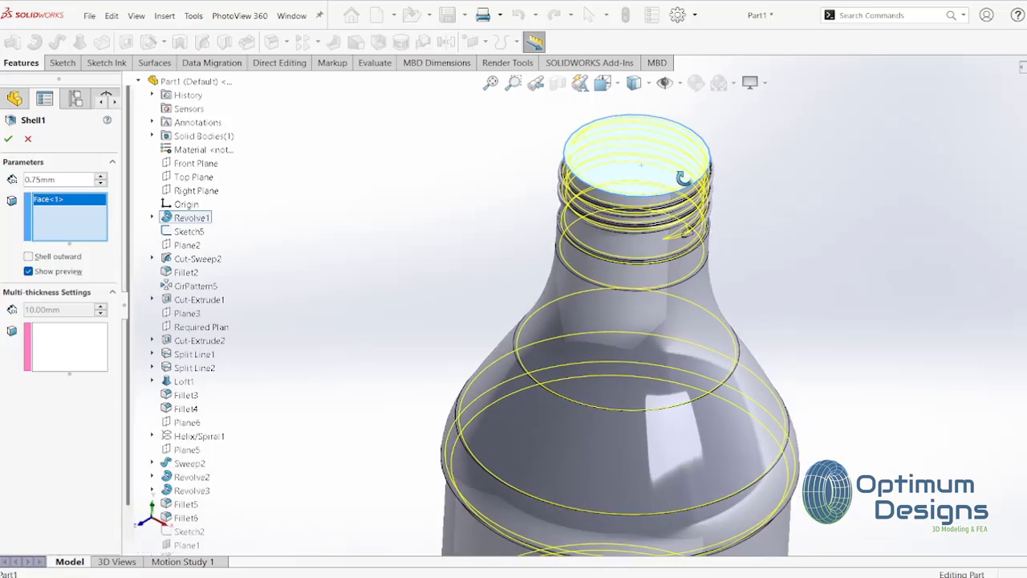
{"action": "middle_click_drag", "start_coordinate": [614, 180], "coordinate": [657, 102]}
{"action": "key", "text": "ctrl+7"}
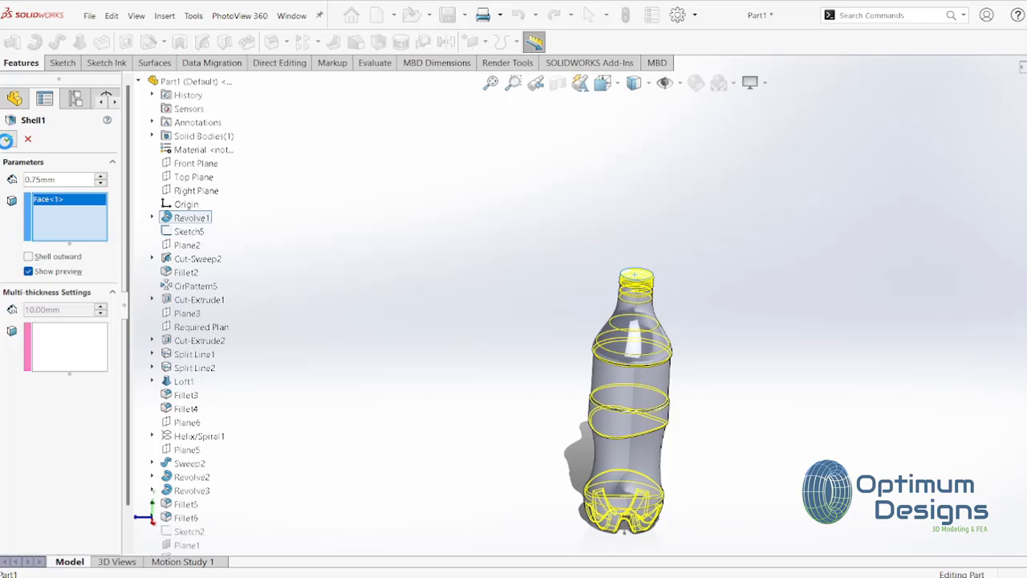
{"action": "left_click", "coordinate": [7, 140]}
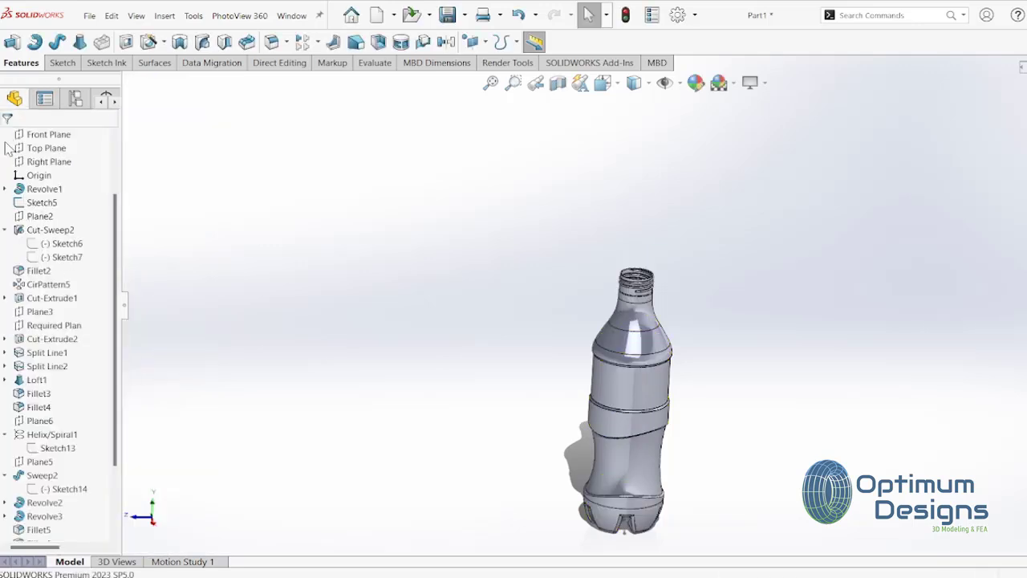
{"action": "scroll", "coordinate": [646, 349], "scroll_direction": "up", "scroll_amount": 2}
{"action": "scroll", "coordinate": [645, 348], "scroll_direction": "up", "scroll_amount": 4}
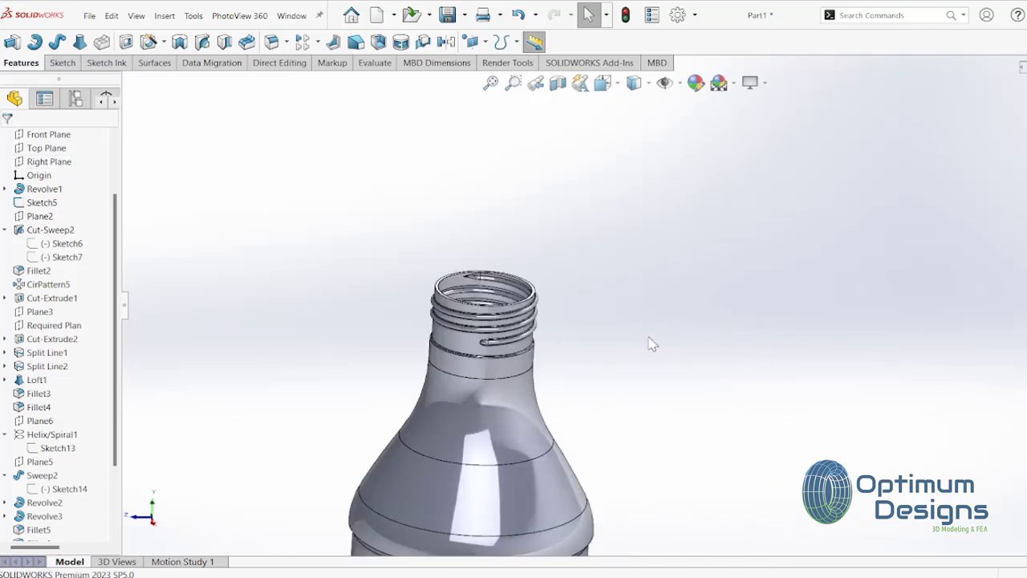
{"action": "mouse_move", "coordinate": [491, 313]}
{"action": "middle_mouse_down"}
{"action": "mouse_move", "coordinate": [562, 405]}
{"action": "mouse_move", "coordinate": [608, 437]}
{"action": "middle_mouse_up"}
{"action": "scroll", "coordinate": [78, 194], "scroll_direction": "up", "scroll_amount": 3}
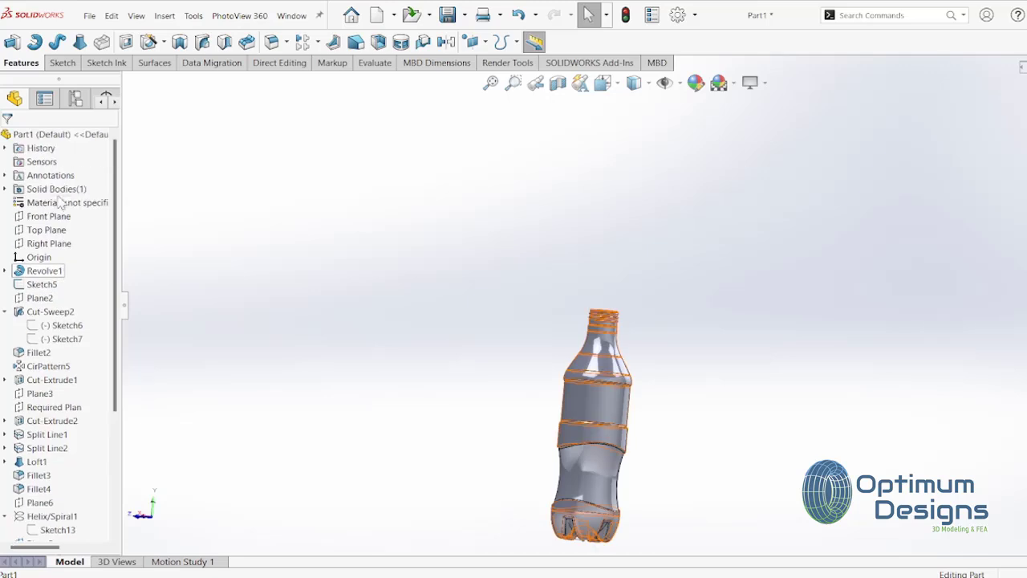
{"action": "right_click", "coordinate": [62, 205]}
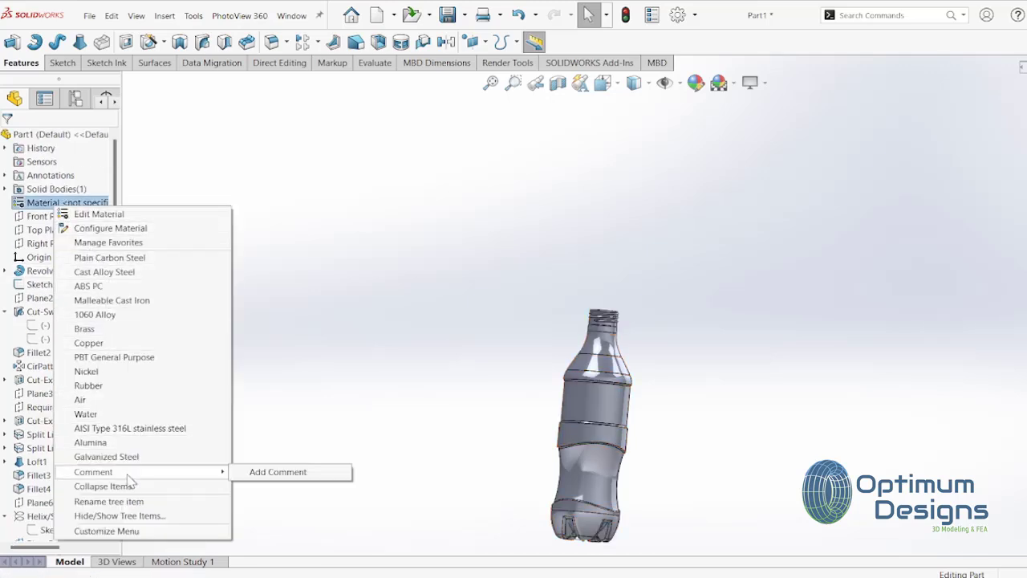
{"action": "left_click", "coordinate": [137, 532]}
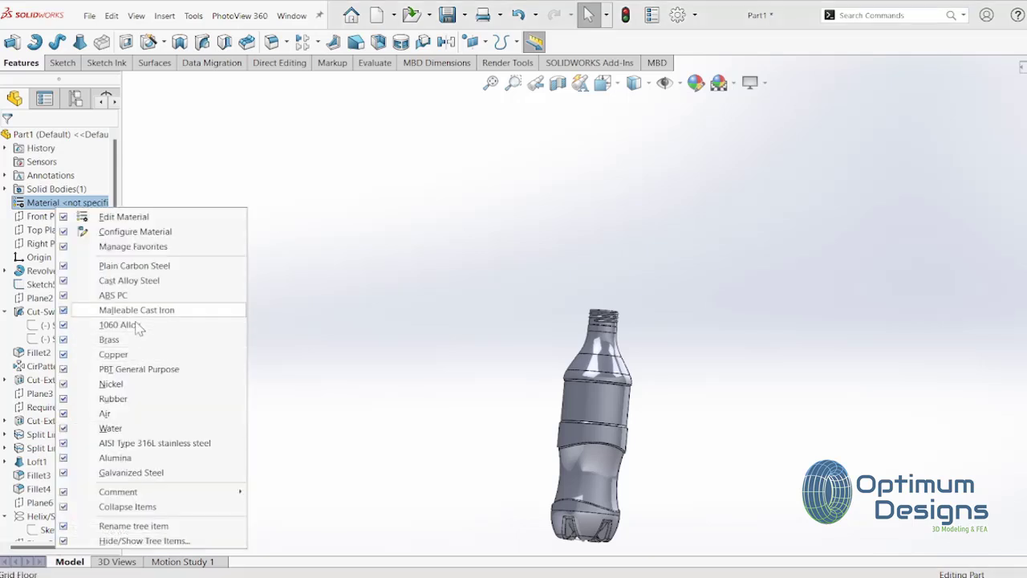
{"action": "key", "text": "Escape"}
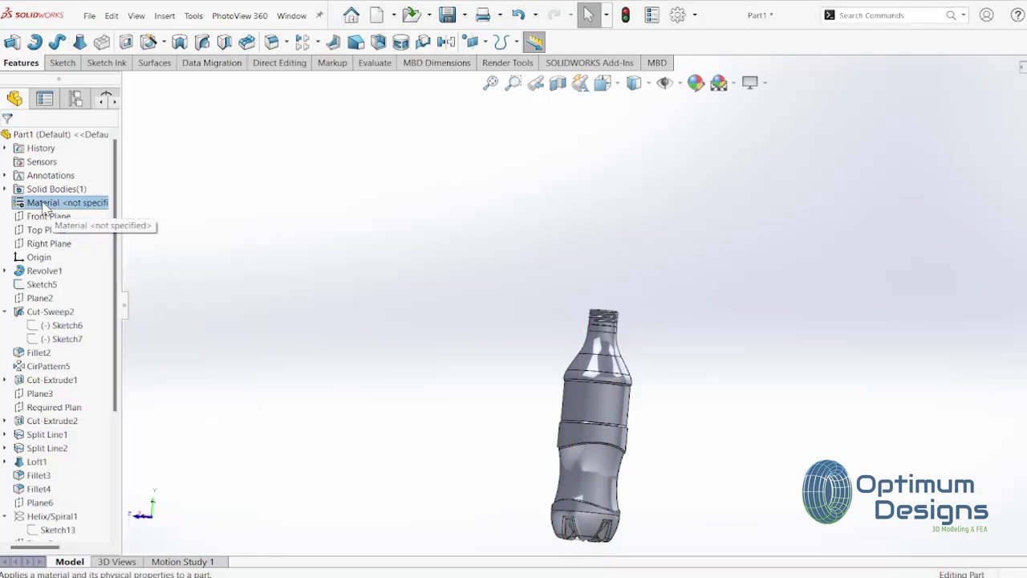
{"action": "right_click", "coordinate": [69, 207]}
{"action": "key", "text": "Escape"}
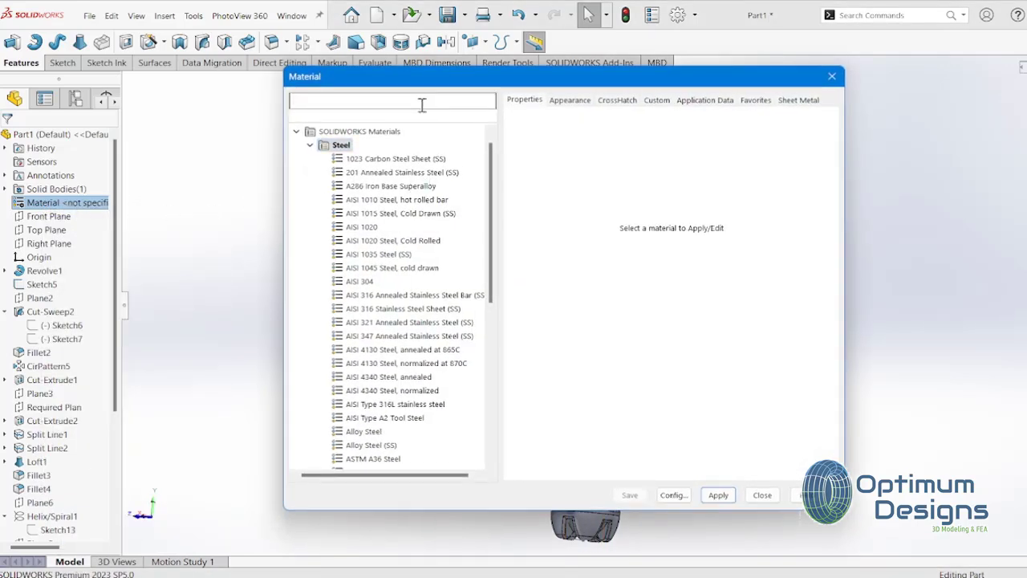
Step: Search 'plas', assign PVC 0.007 Plasticized to the bottle, and show the Front view
{"action": "left_click", "coordinate": [421, 103]}
{"action": "type", "text": "plas"}
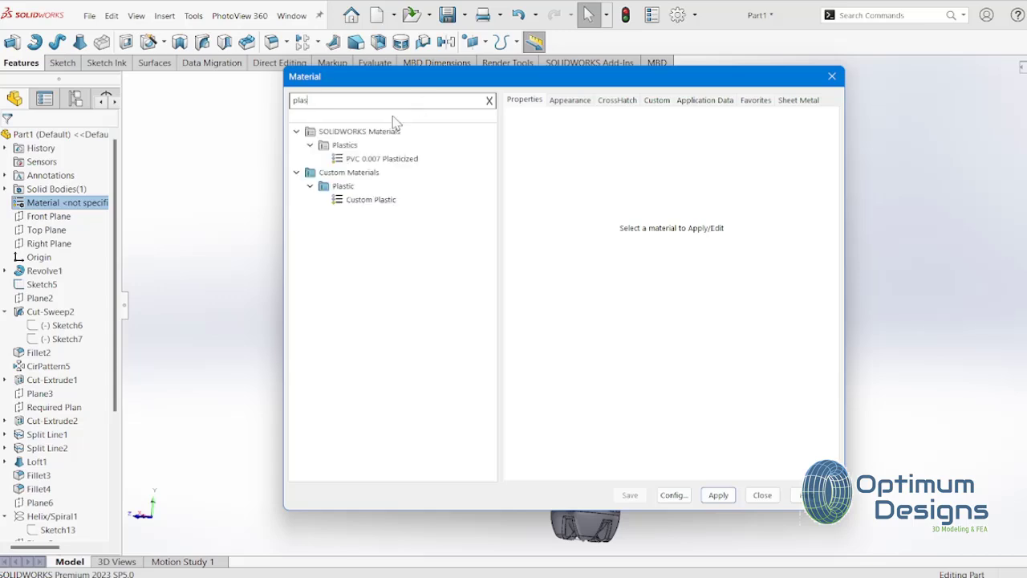
{"action": "left_click", "coordinate": [358, 160]}
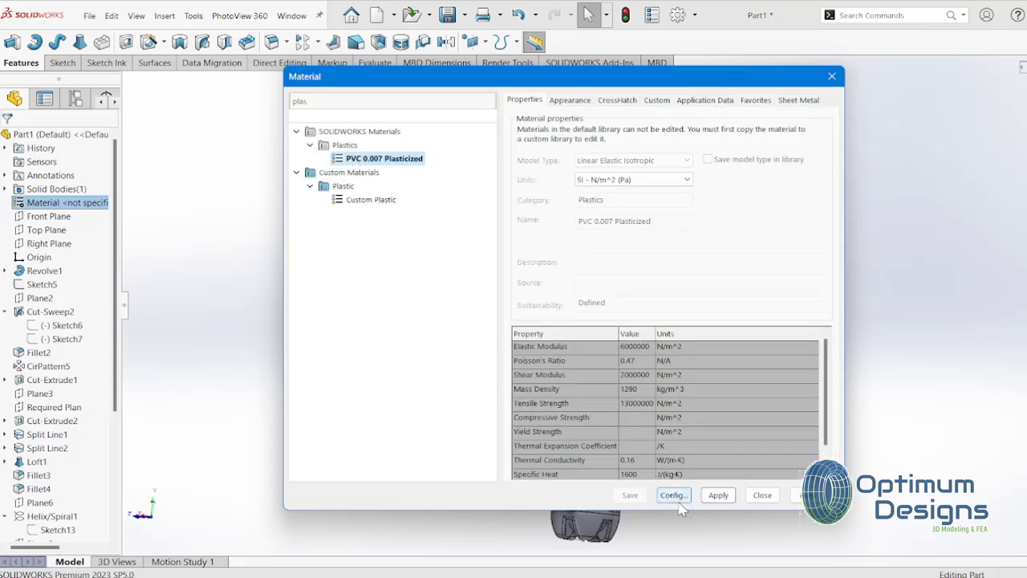
{"action": "left_click", "coordinate": [763, 495]}
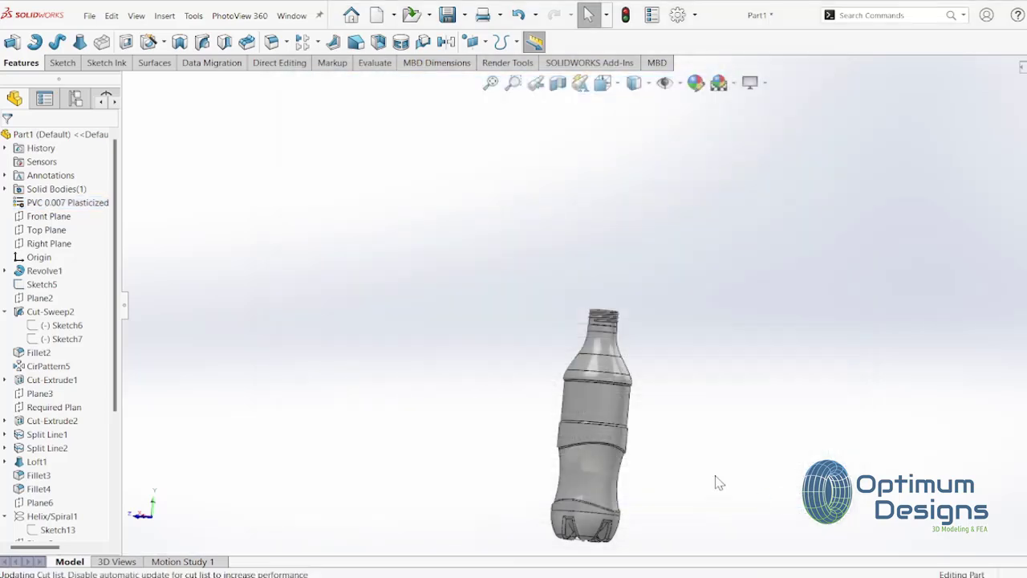
{"action": "key", "text": "space"}
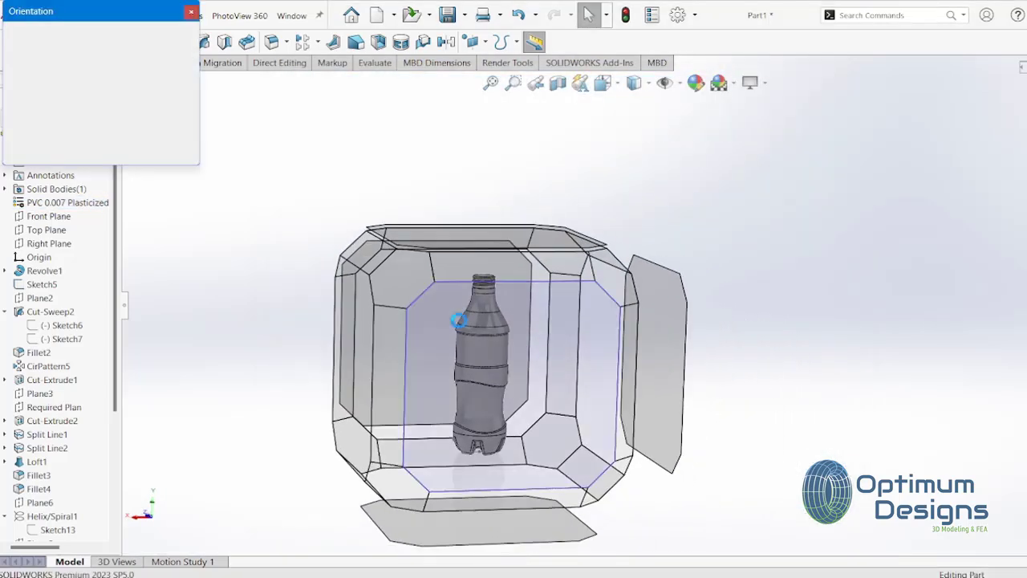
{"action": "left_click", "coordinate": [397, 335]}
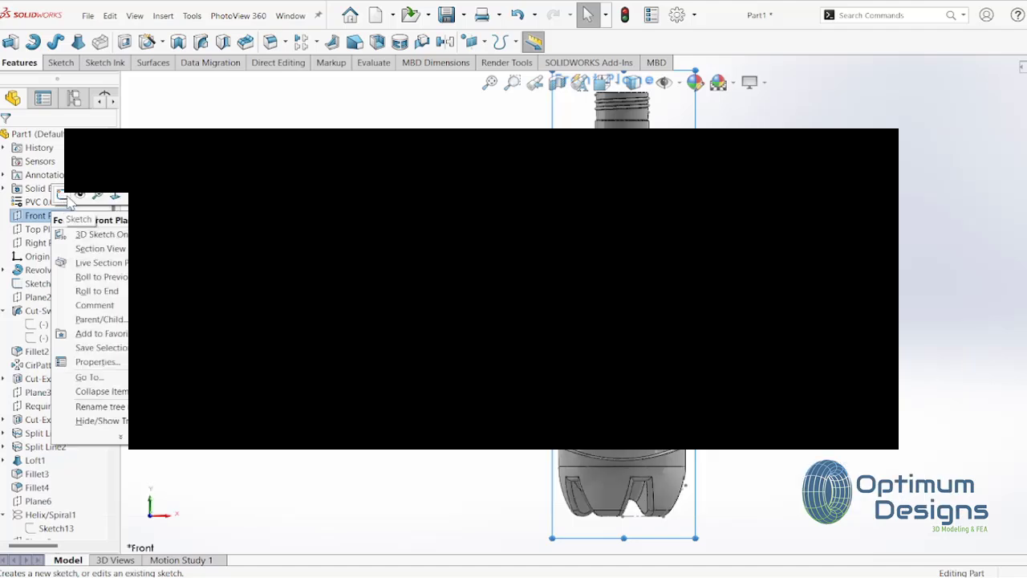
Step: Start a Front Plane sketch and draw a vertical centerline down the bottle's axis
{"action": "left_click", "coordinate": [59, 195]}
{"action": "scroll", "coordinate": [646, 141], "scroll_direction": "up", "scroll_amount": 3}
{"action": "scroll", "coordinate": [646, 141], "scroll_direction": "down", "scroll_amount": 3}
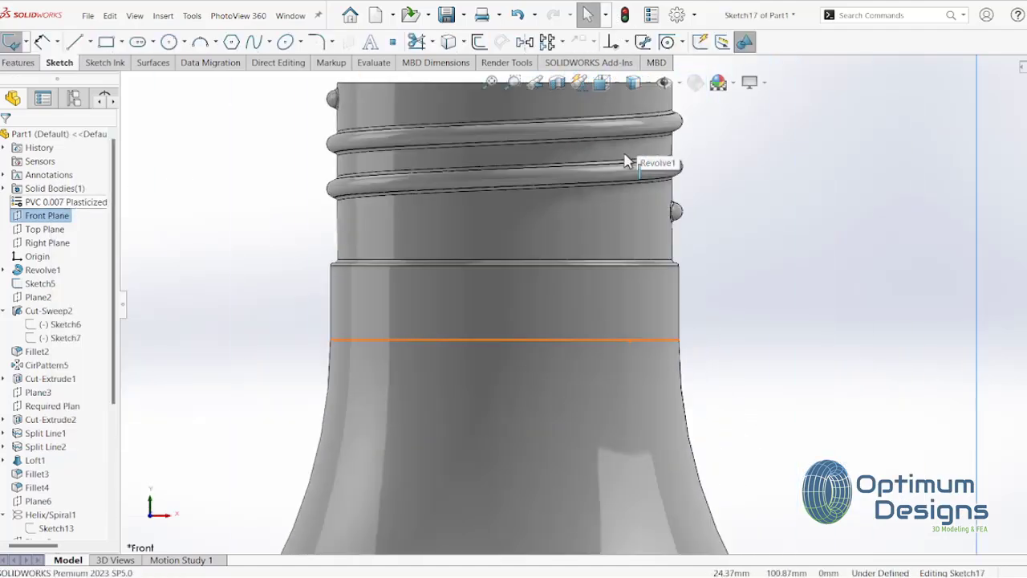
{"action": "scroll", "coordinate": [631, 163], "scroll_direction": "up", "scroll_amount": 2}
{"action": "left_click", "coordinate": [91, 42]}
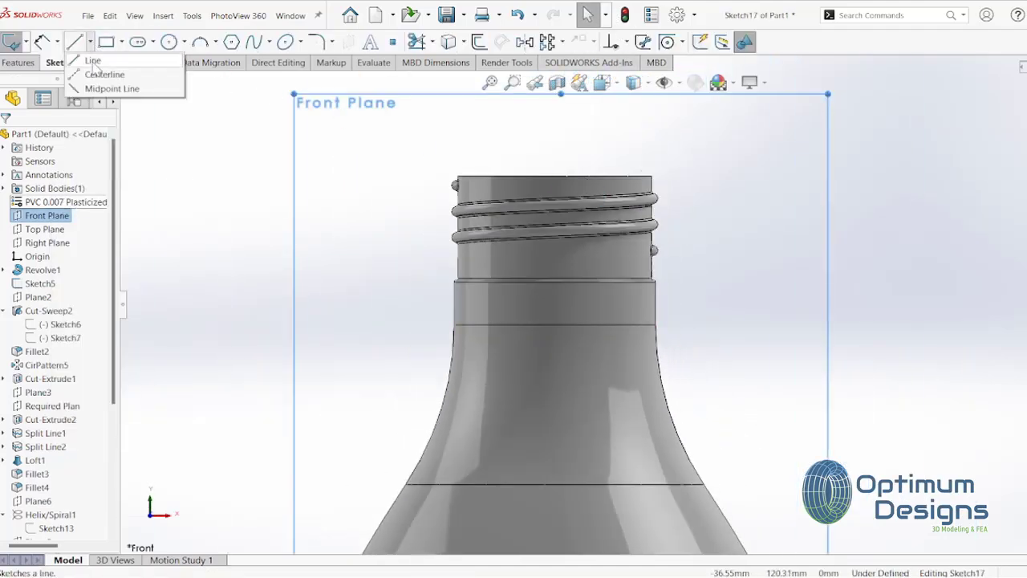
{"action": "left_click", "coordinate": [104, 71]}
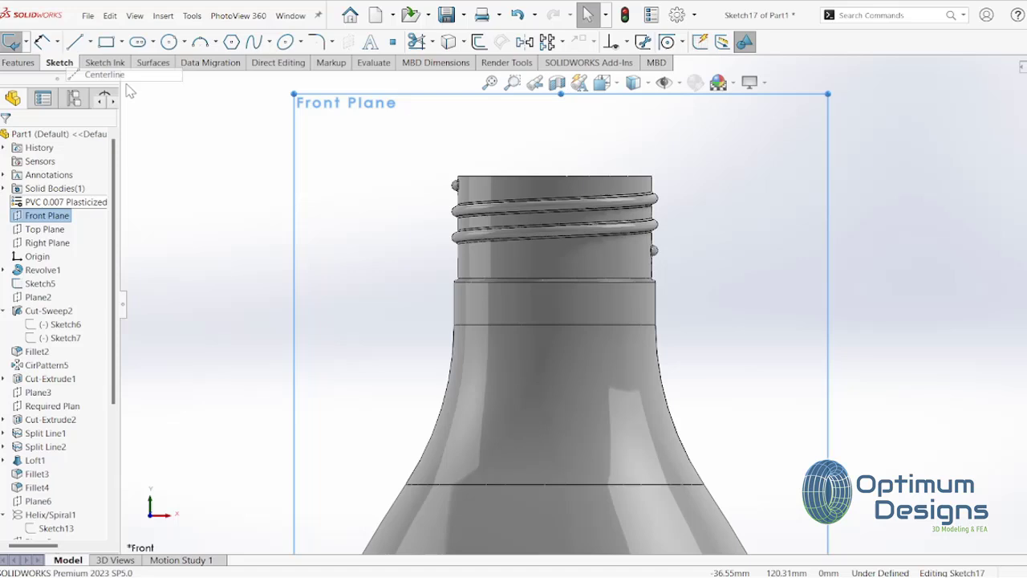
{"action": "left_click", "coordinate": [555, 175]}
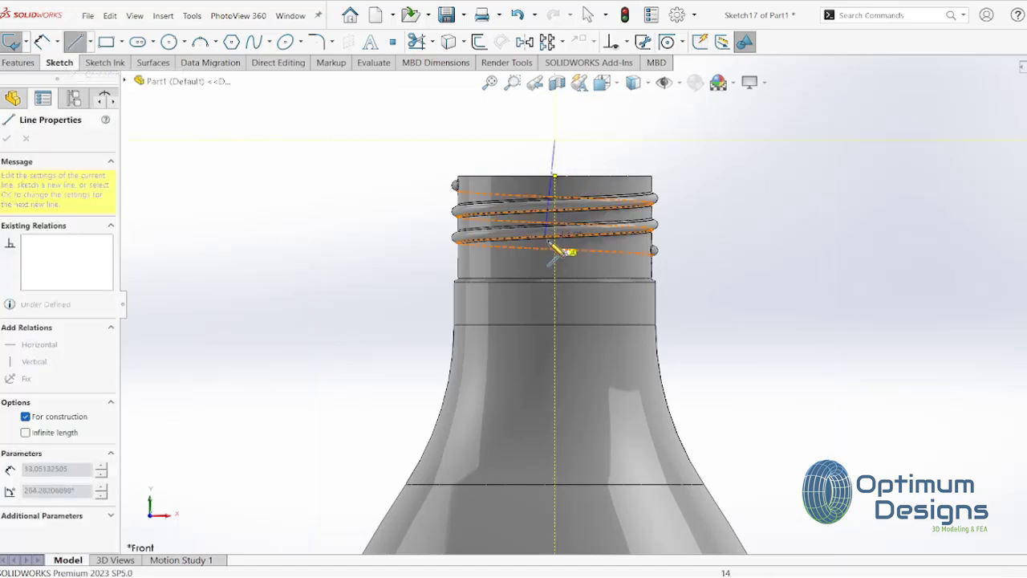
{"action": "left_click", "coordinate": [554, 367]}
{"action": "right_click", "coordinate": [569, 324]}
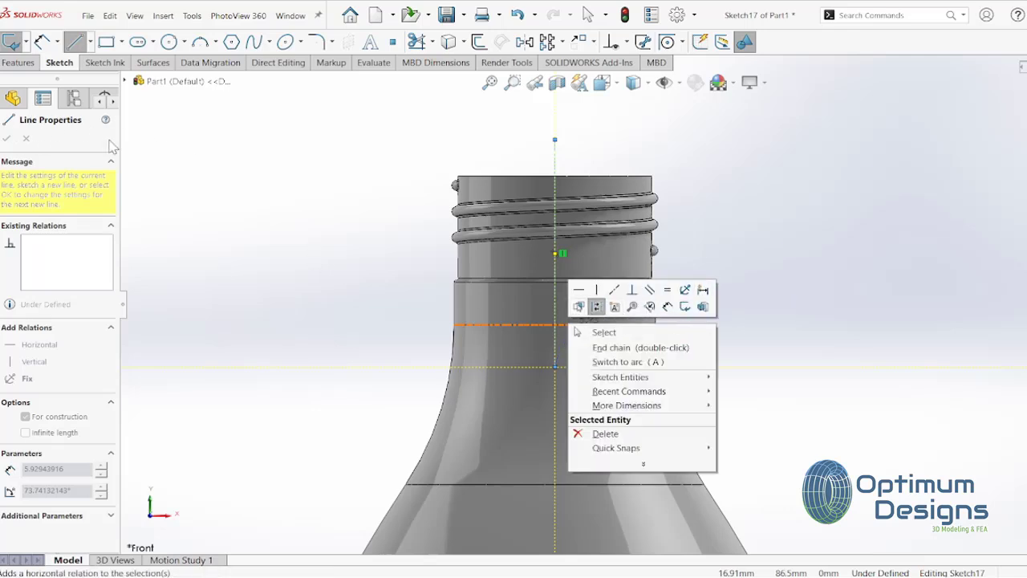
{"action": "key", "text": "Escape"}
{"action": "key", "text": "Escape"}
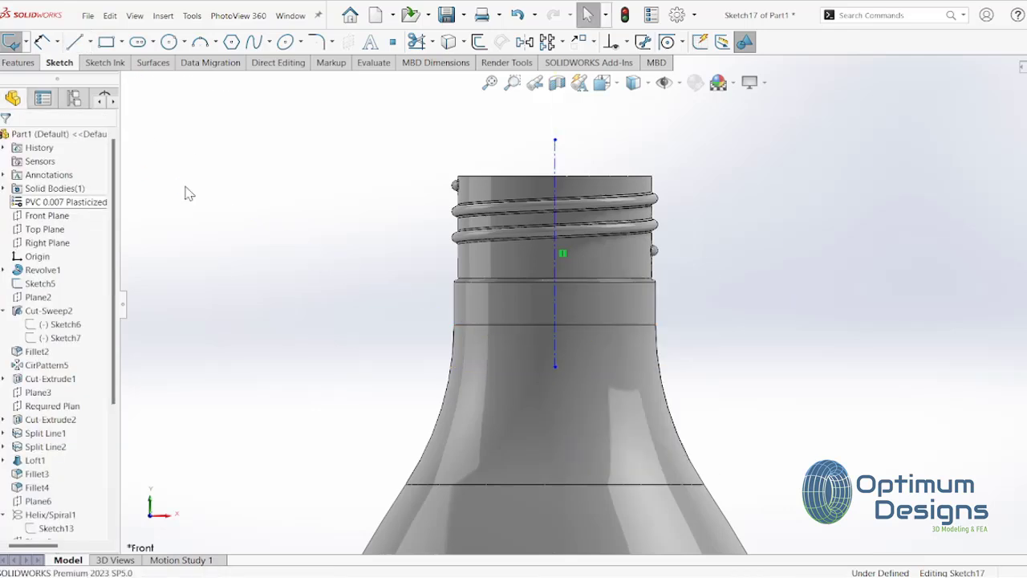
Step: Draw a horizontal centerline from the axis to the neck's outer edge below the threads
{"action": "left_click", "coordinate": [106, 42]}
{"action": "left_click", "coordinate": [89, 42]}
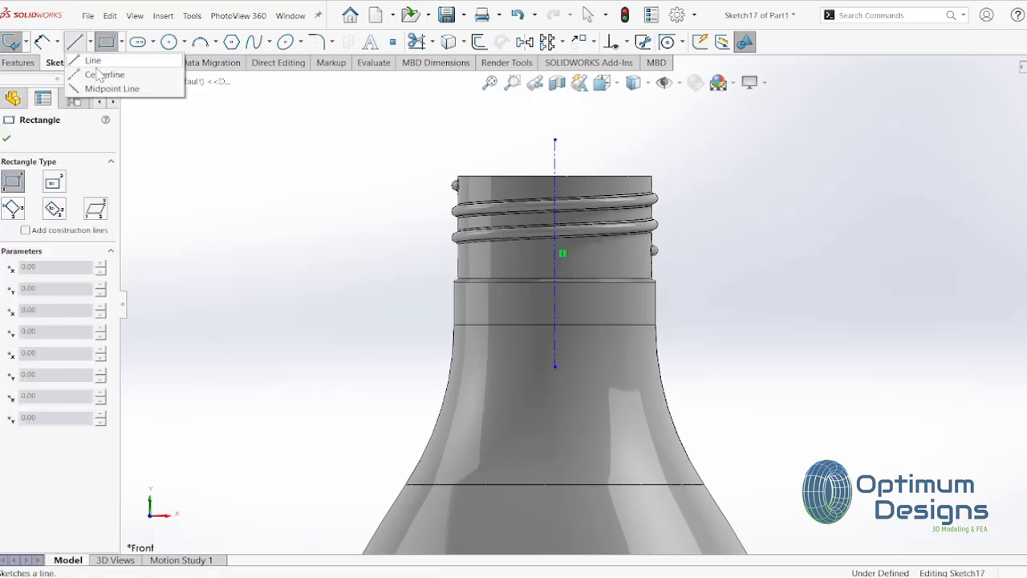
{"action": "left_click", "coordinate": [103, 71]}
{"action": "scroll", "coordinate": [488, 267], "scroll_direction": "down", "scroll_amount": 3}
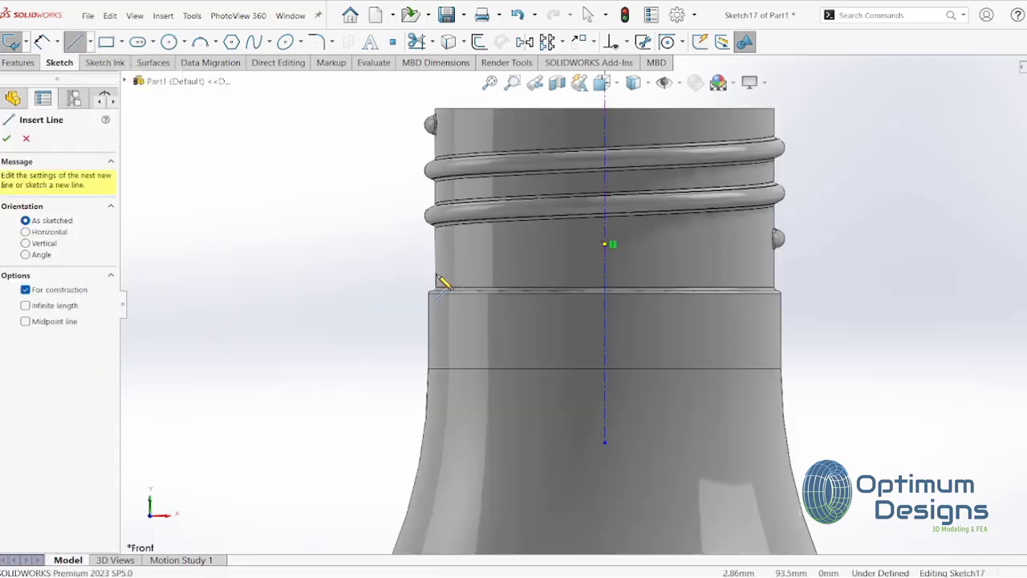
{"action": "left_click", "coordinate": [434, 271]}
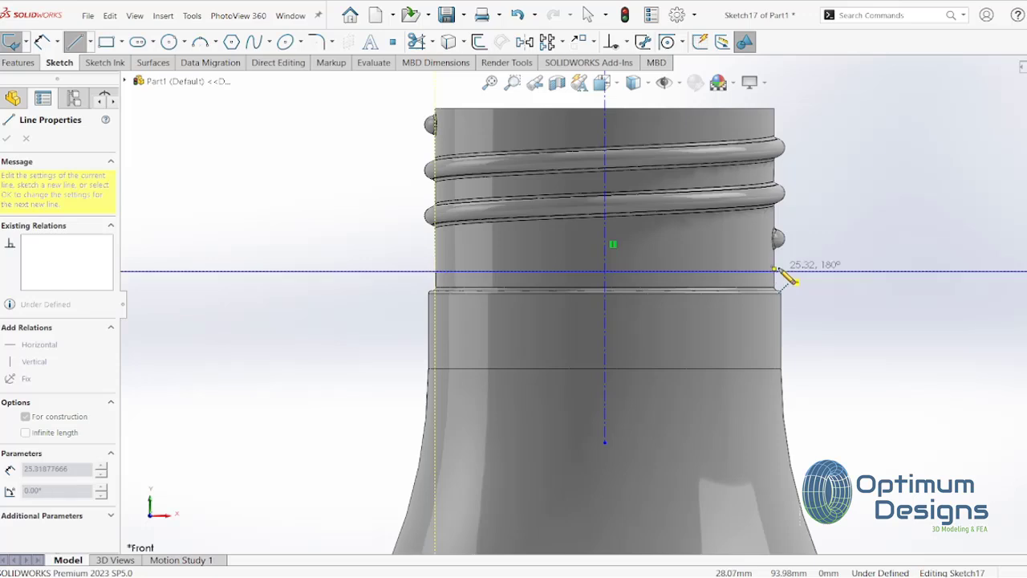
{"action": "scroll", "coordinate": [786, 281], "scroll_direction": "down", "scroll_amount": 2}
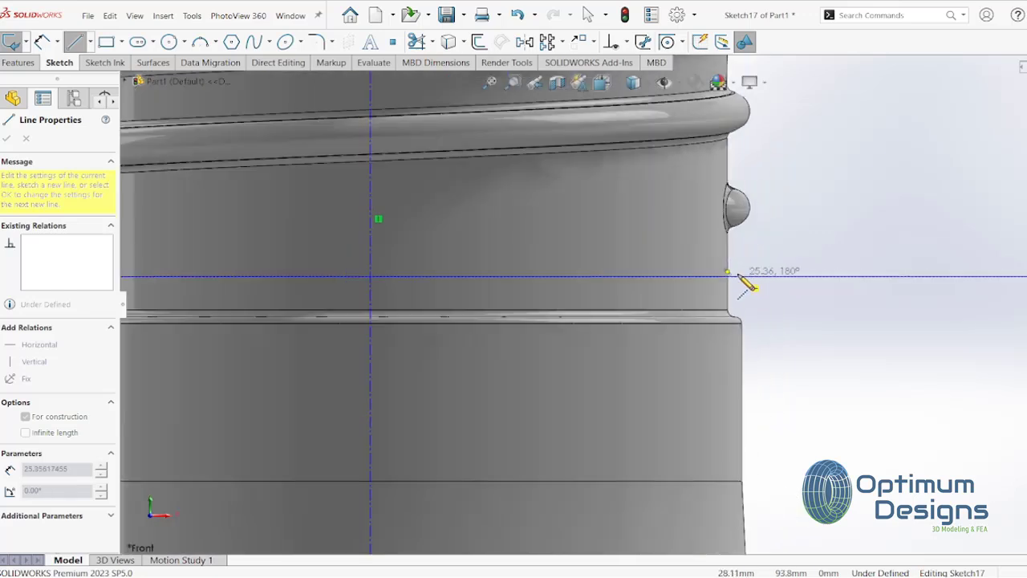
{"action": "left_click", "coordinate": [730, 276]}
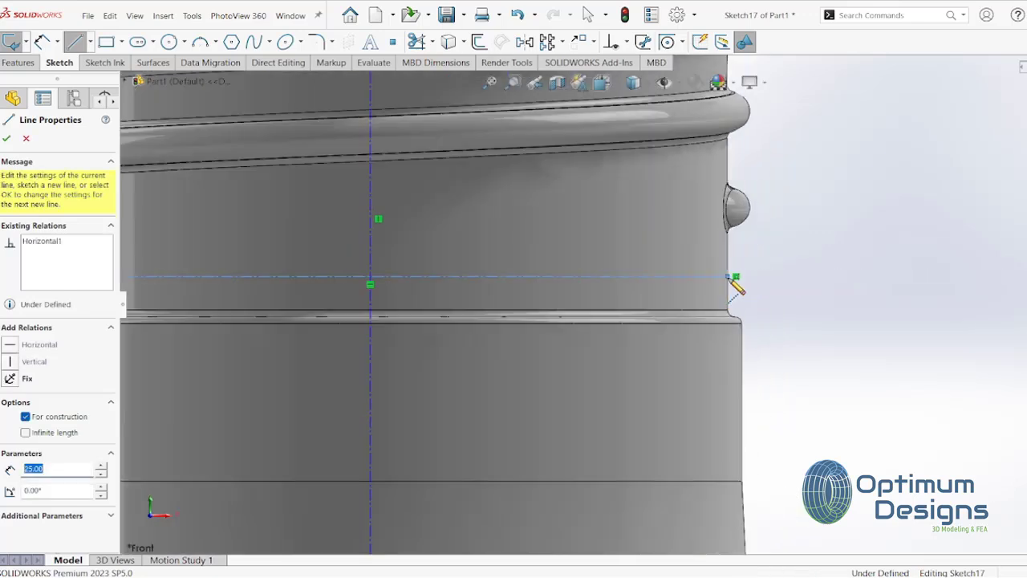
{"action": "key", "text": "Escape"}
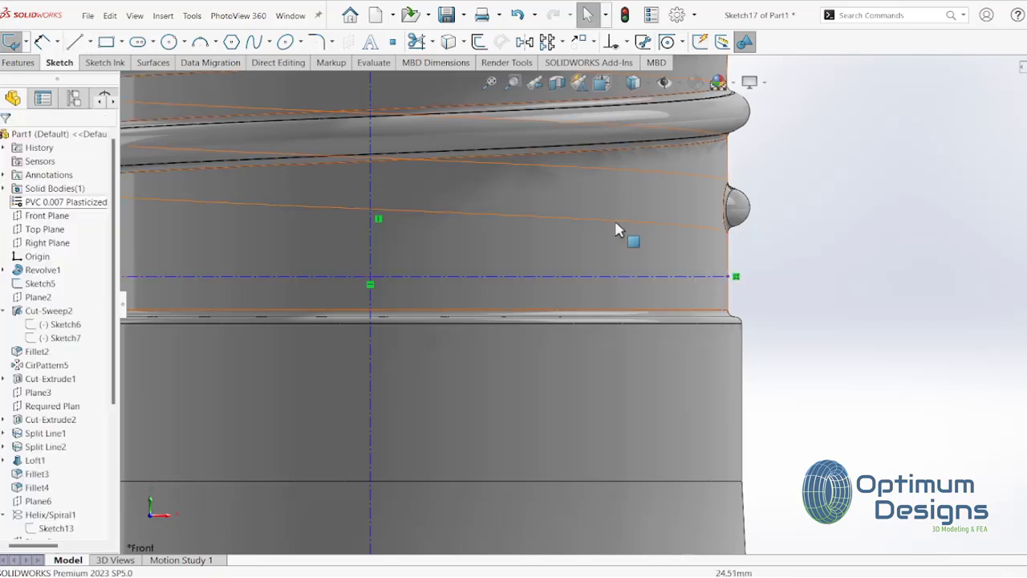
Step: Sketch the ring profile at the neck edge: vertical line, short horizontal line, closing arc
{"action": "left_click", "coordinate": [72, 42]}
{"action": "scroll", "coordinate": [746, 297], "scroll_direction": "down", "scroll_amount": 3}
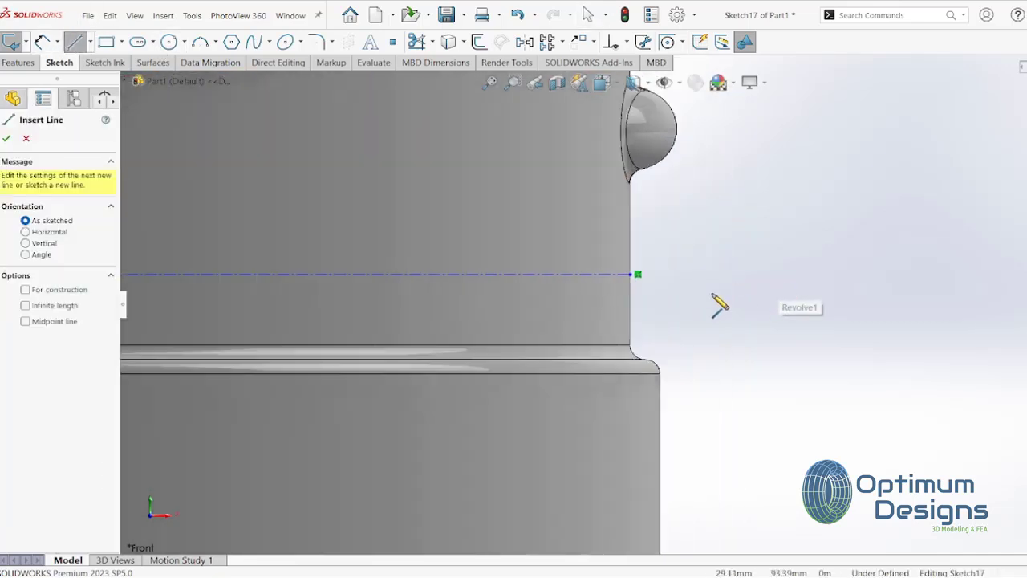
{"action": "left_click", "coordinate": [629, 241]}
{"action": "left_click", "coordinate": [629, 317]}
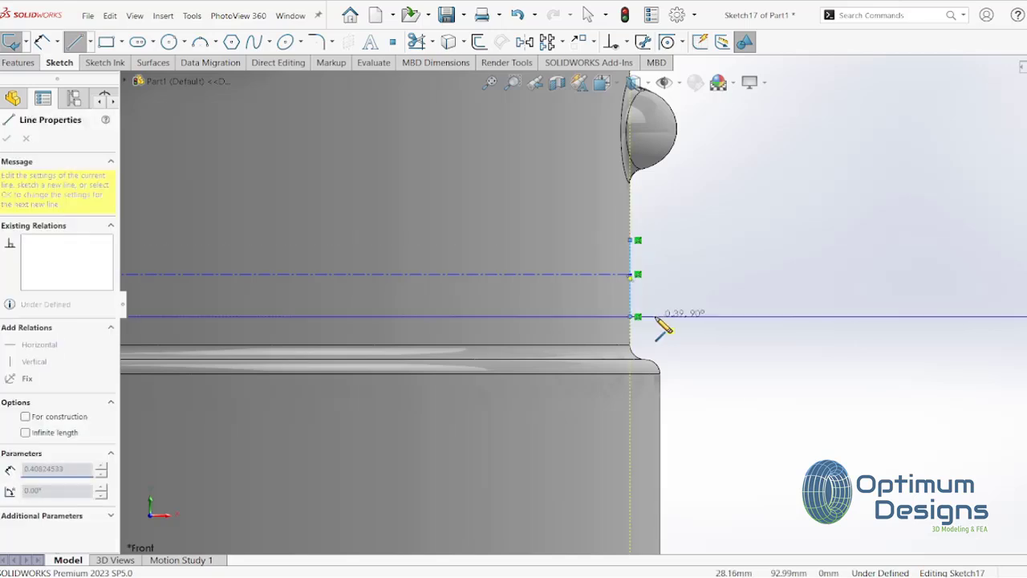
{"action": "left_click", "coordinate": [680, 317]}
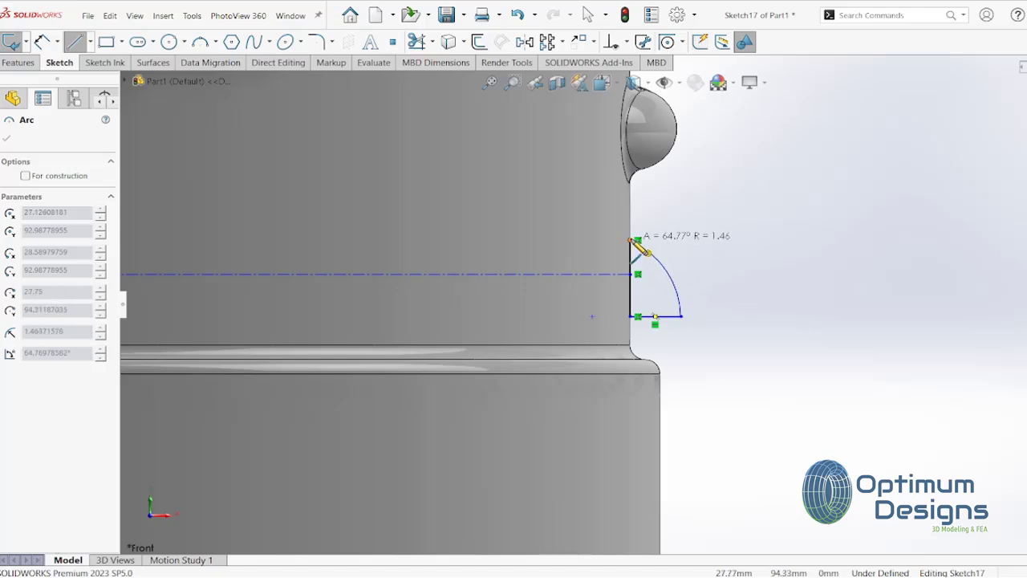
{"action": "left_click", "coordinate": [630, 240]}
{"action": "right_click", "coordinate": [636, 246]}
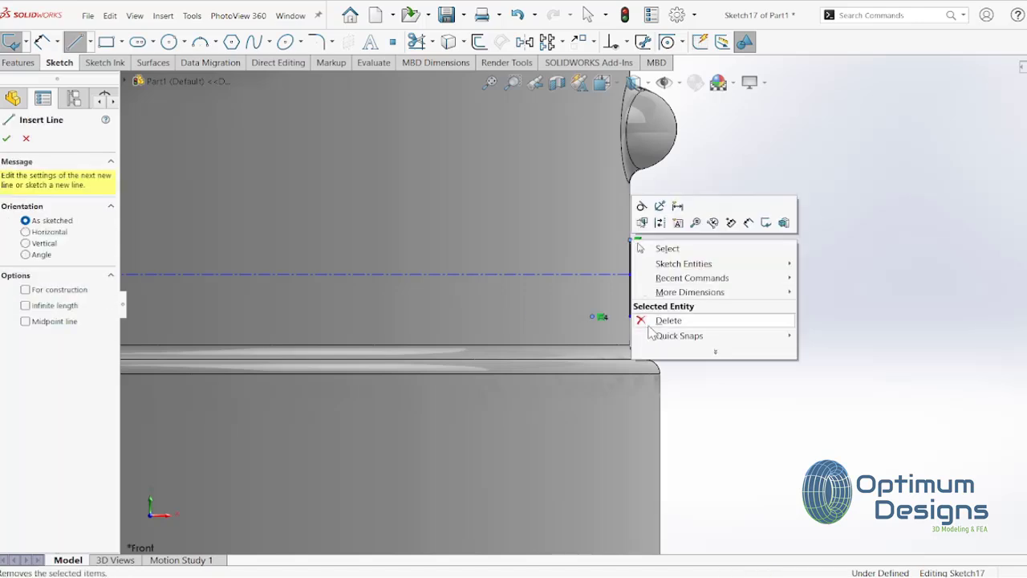
{"action": "left_click", "coordinate": [649, 249]}
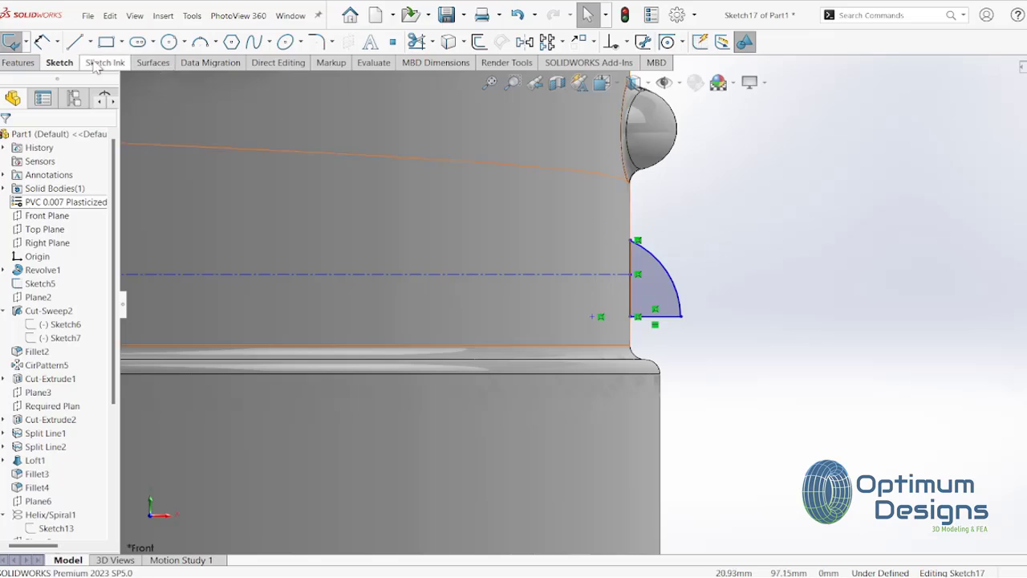
Step: Dimension the profile 0.85 wide and 1.25 tall, discarding the redundant R1.34 radius
{"action": "left_click", "coordinate": [40, 42]}
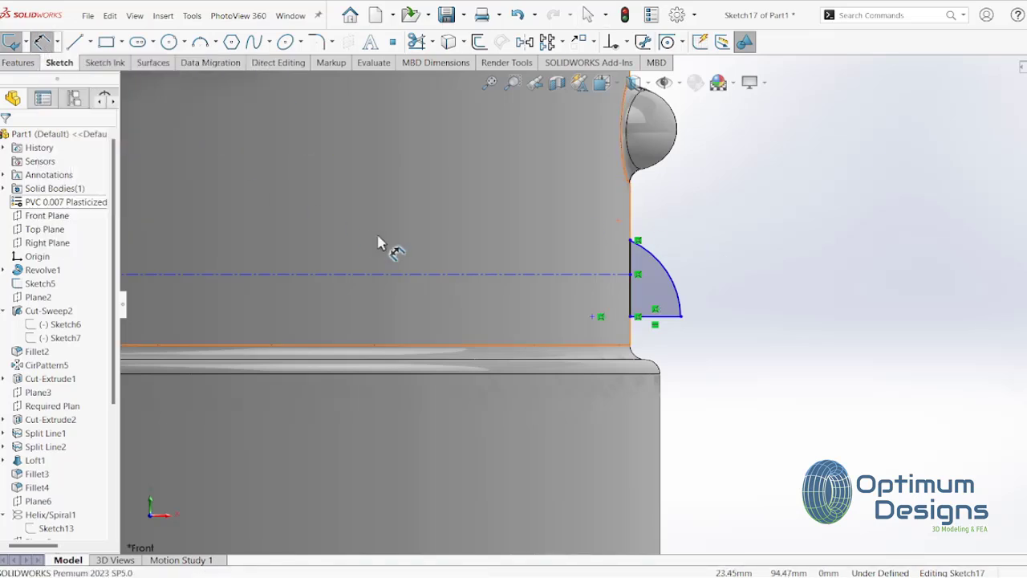
{"action": "left_click", "coordinate": [670, 327]}
{"action": "left_click", "coordinate": [734, 343]}
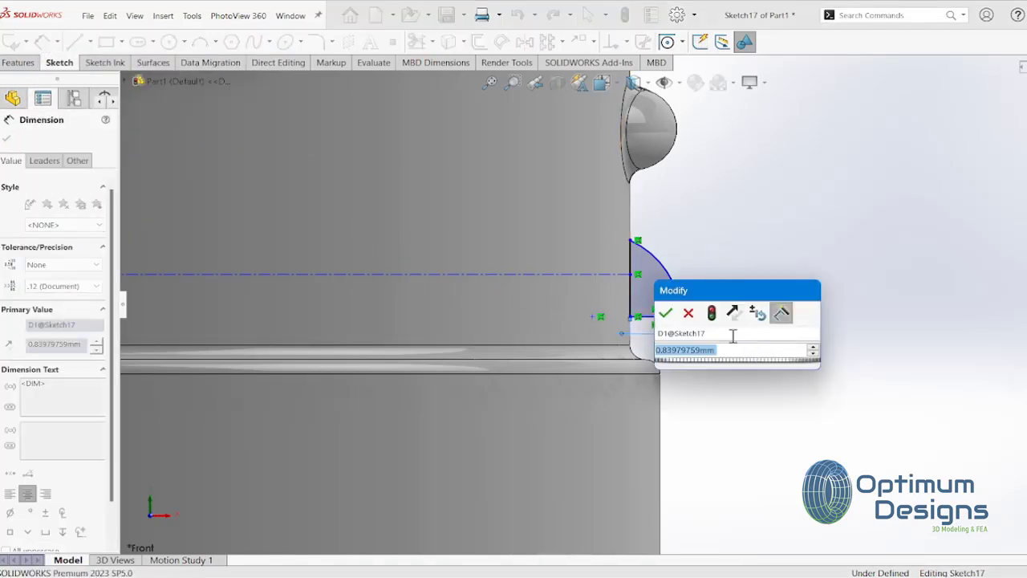
{"action": "type", "text": "085"}
{"action": "key", "text": "Return"}
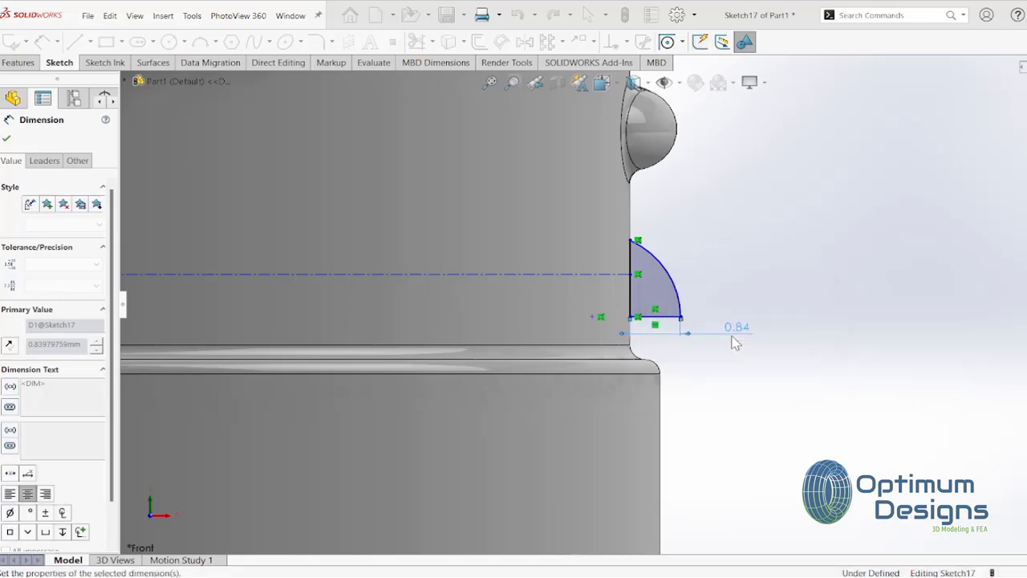
{"action": "left_click", "coordinate": [630, 295]}
{"action": "left_click", "coordinate": [591, 287]}
{"action": "type", "text": "1"}
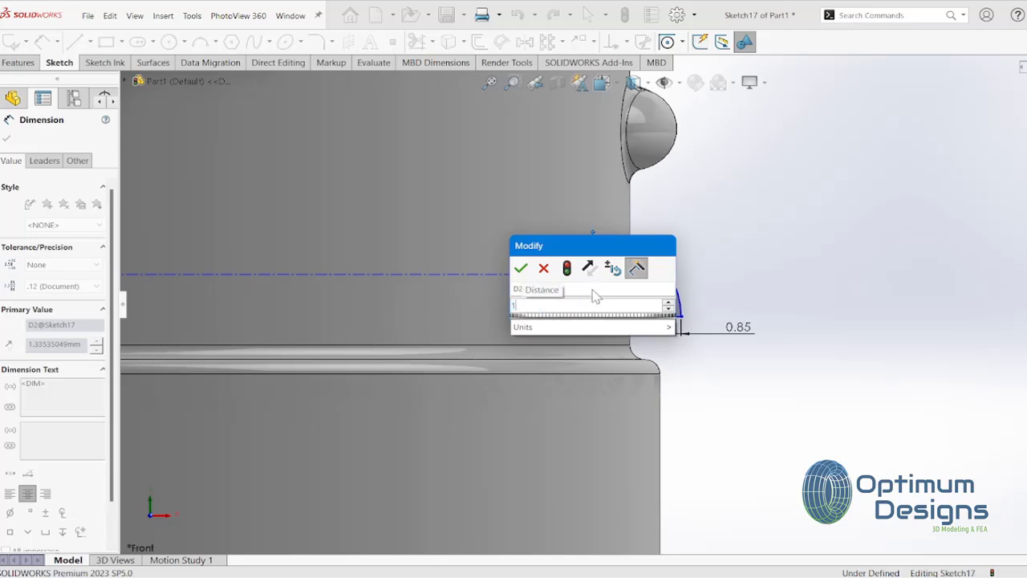
{"action": "type", "text": ".25"}
{"action": "left_click", "coordinate": [521, 268]}
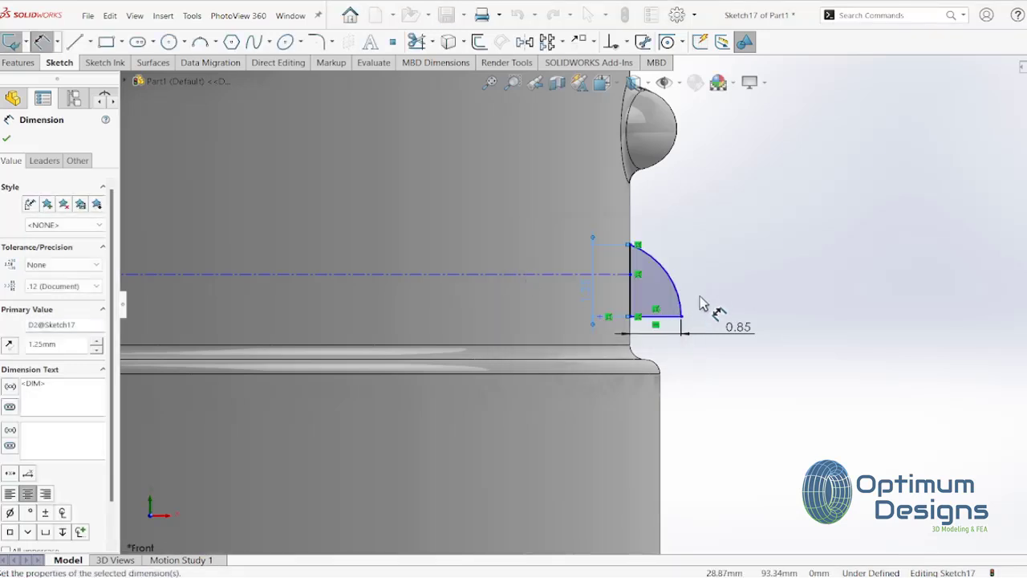
{"action": "left_click", "coordinate": [677, 291]}
{"action": "left_click", "coordinate": [757, 245]}
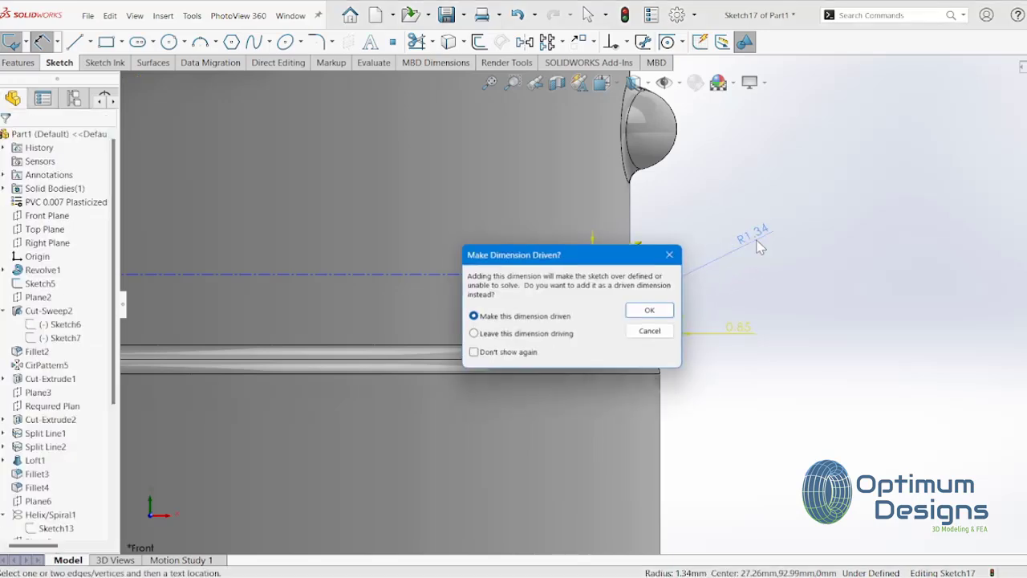
{"action": "left_click", "coordinate": [651, 335]}
Step: Orbit to view the neck from above and launch Revolved Boss/Base on the profile
{"action": "scroll", "coordinate": [683, 321], "scroll_direction": "up", "scroll_amount": 3}
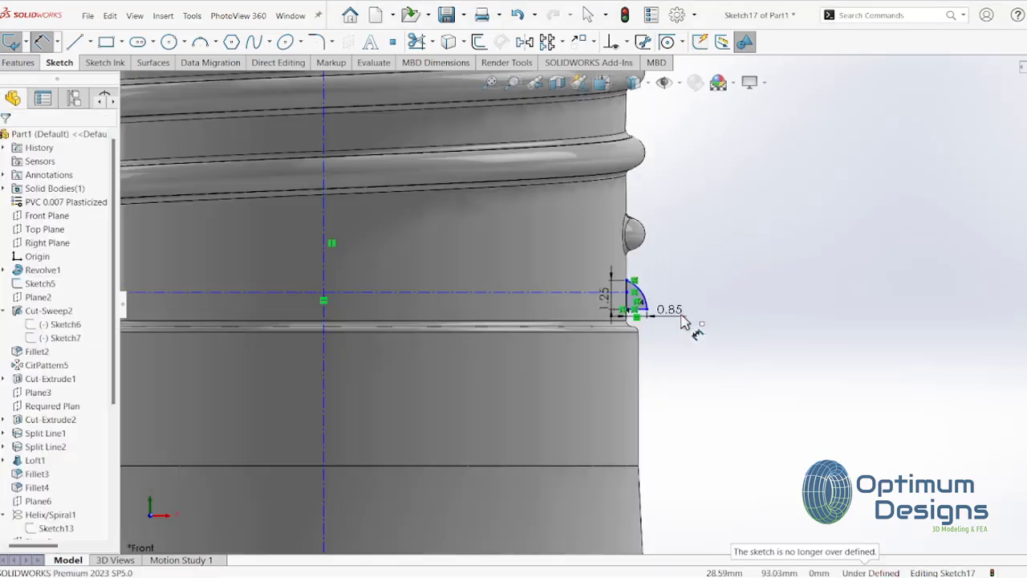
{"action": "scroll", "coordinate": [664, 321], "scroll_direction": "up", "scroll_amount": 3}
{"action": "middle_click_drag", "start_coordinate": [634, 305], "coordinate": [564, 365]}
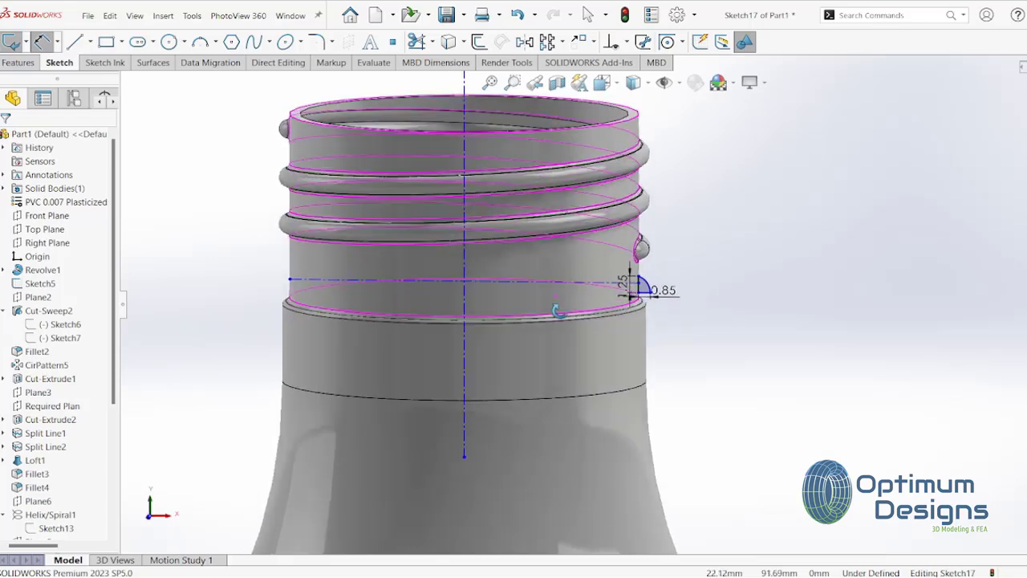
{"action": "left_click", "coordinate": [18, 63]}
{"action": "left_click", "coordinate": [32, 41]}
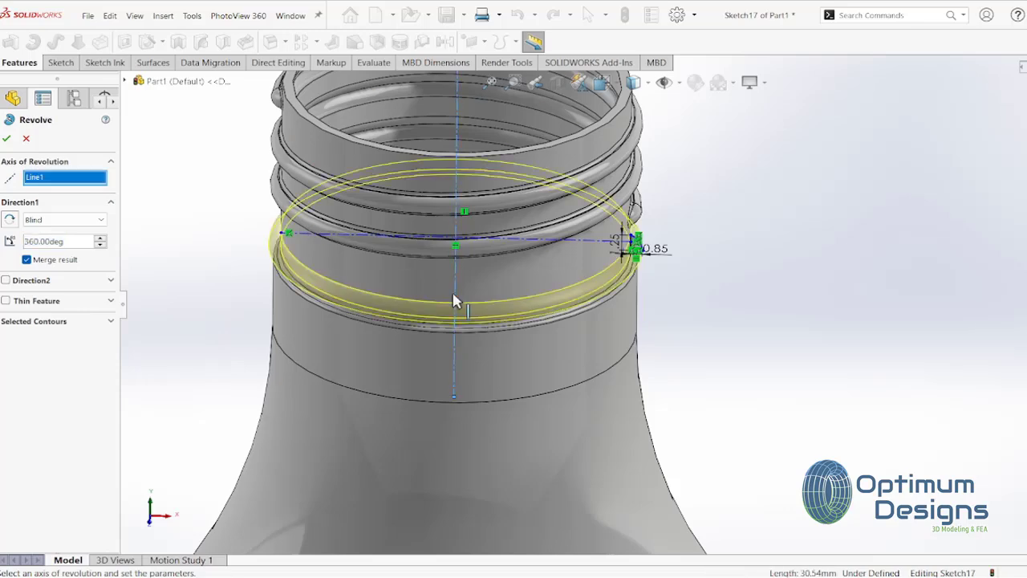
Step: Accept the 360° revolve around the centerline to form the support ring
{"action": "right_click", "coordinate": [454, 258]}
{"action": "left_click", "coordinate": [471, 345]}
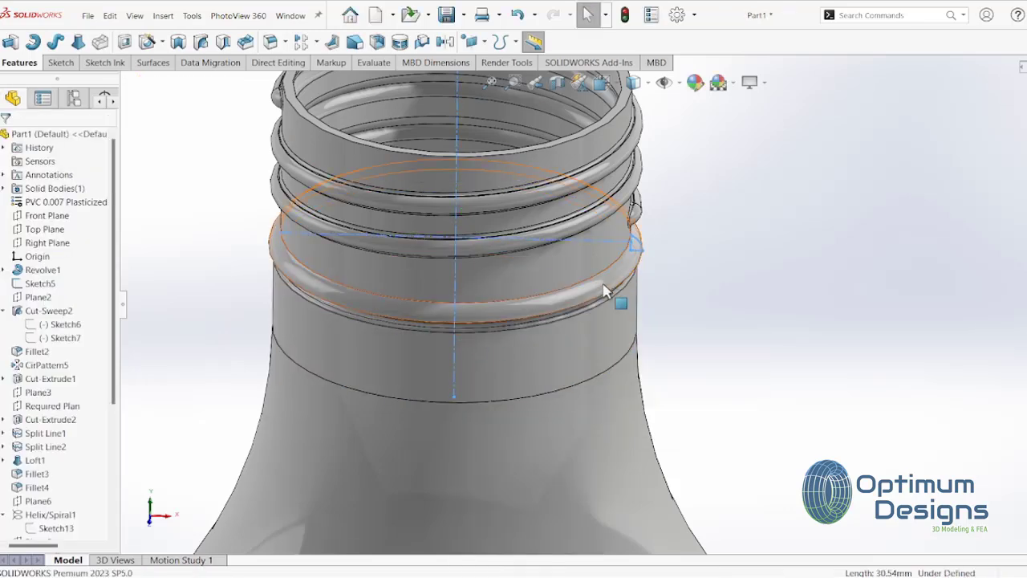
{"action": "mouse_move", "coordinate": [471, 345]}
{"action": "middle_mouse_down"}
{"action": "mouse_move", "coordinate": [618, 219]}
{"action": "mouse_move", "coordinate": [638, 216]}
{"action": "middle_mouse_up"}
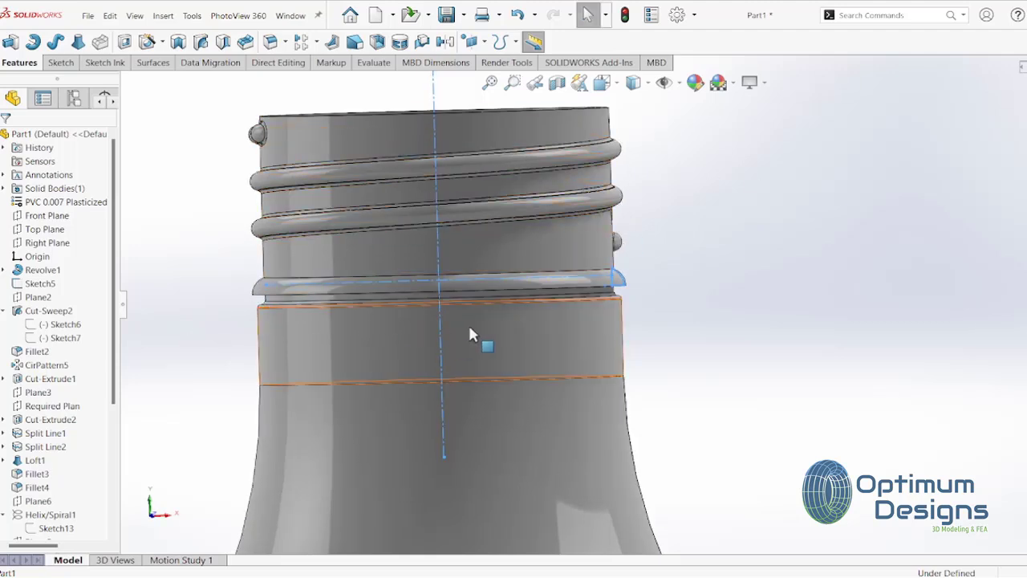
Step: Zoom and orbit from the Front view to inspect the finished bottle
{"action": "scroll", "coordinate": [695, 332], "scroll_direction": "up", "scroll_amount": 2}
{"action": "scroll", "coordinate": [695, 332], "scroll_direction": "up", "scroll_amount": 1}
{"action": "scroll", "coordinate": [695, 331], "scroll_direction": "up", "scroll_amount": 1}
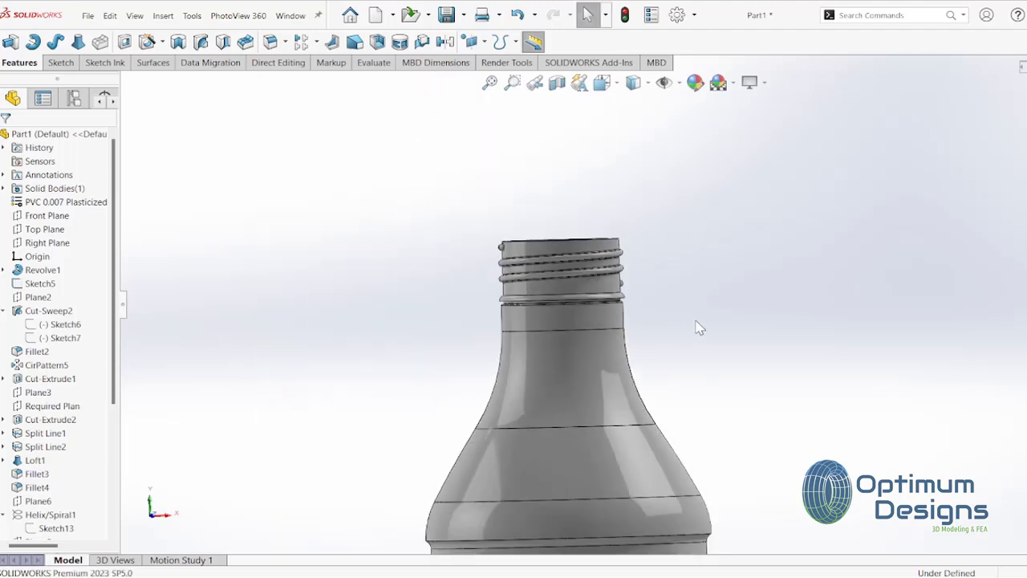
{"action": "scroll", "coordinate": [697, 337], "scroll_direction": "up", "scroll_amount": 1}
{"action": "scroll", "coordinate": [697, 341], "scroll_direction": "up", "scroll_amount": 2}
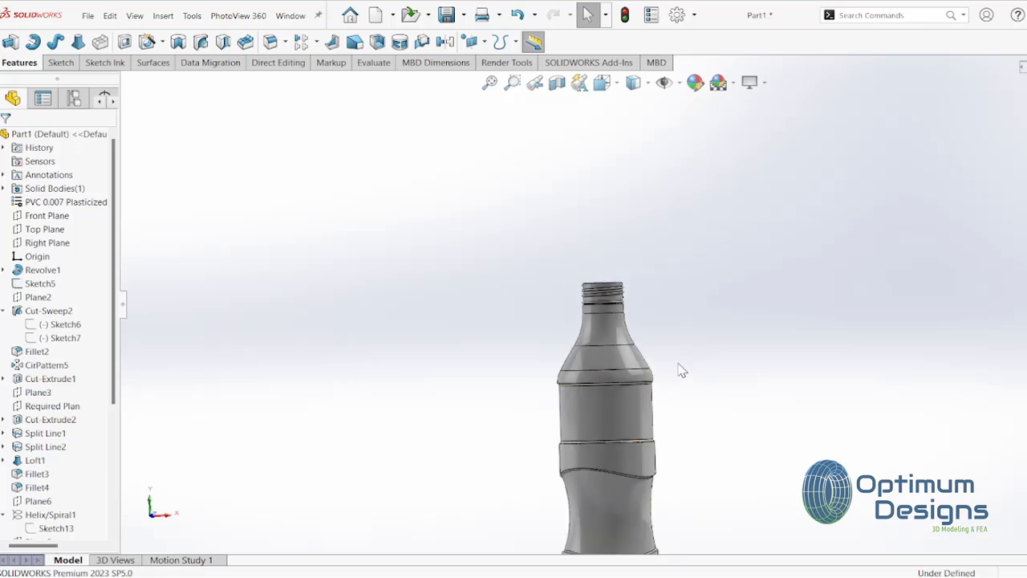
{"action": "key", "text": "space"}
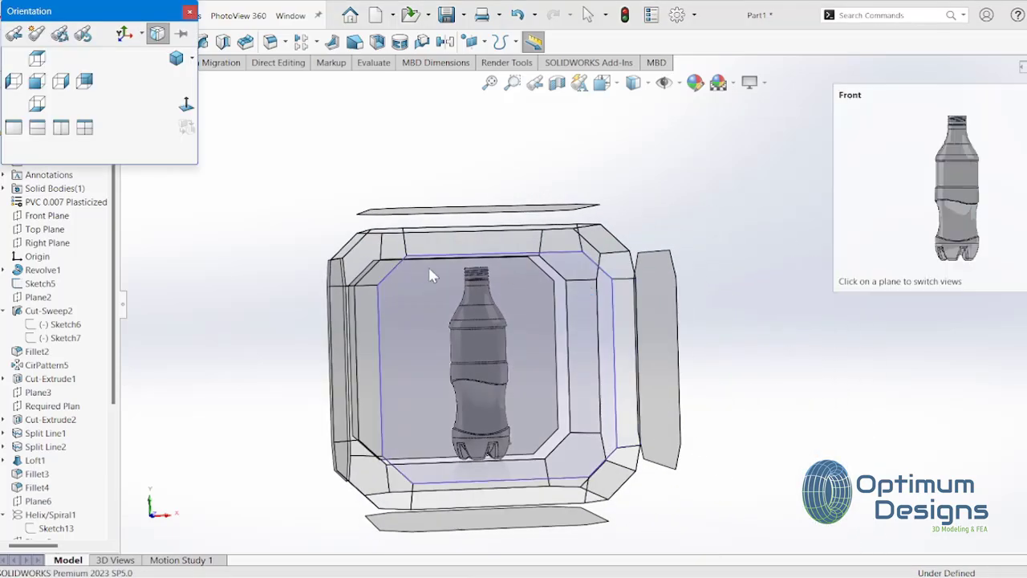
{"action": "left_click", "coordinate": [391, 262]}
{"action": "middle_click_drag", "start_coordinate": [391, 262], "coordinate": [634, 362]}
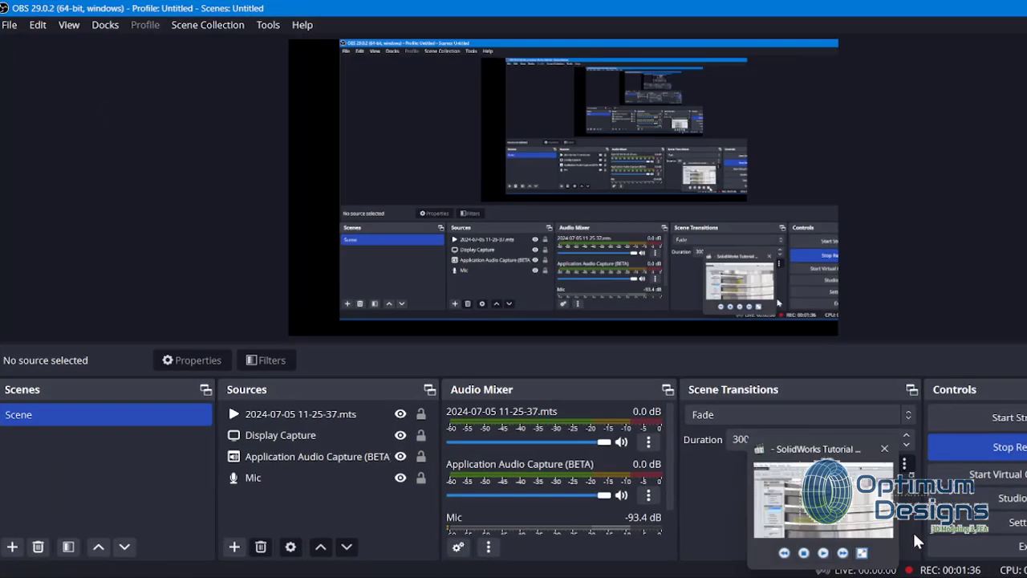
{"action": "left_click", "coordinate": [834, 509]}
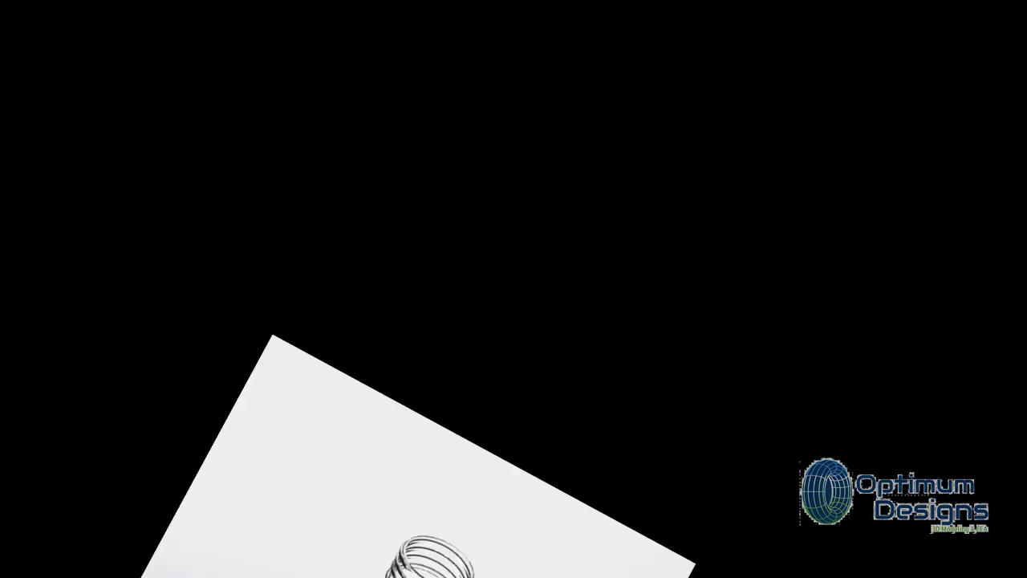